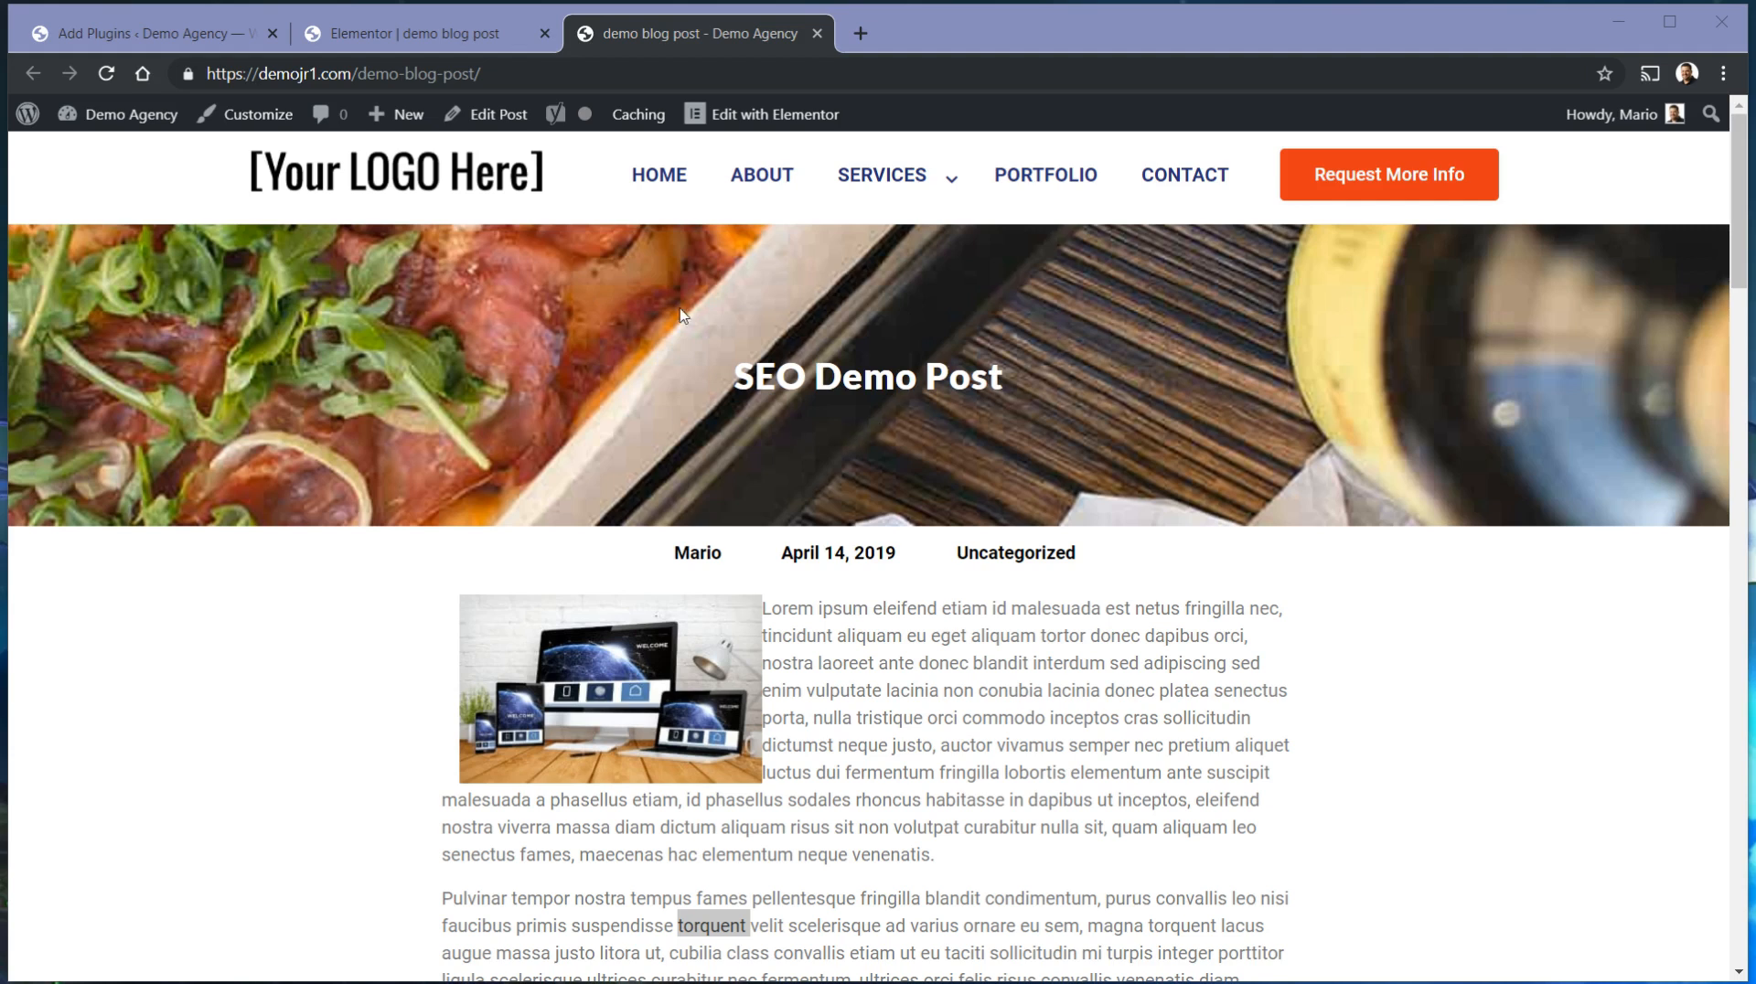
Open the site's home page and look through its service sections down to the contact area.
click(674, 180)
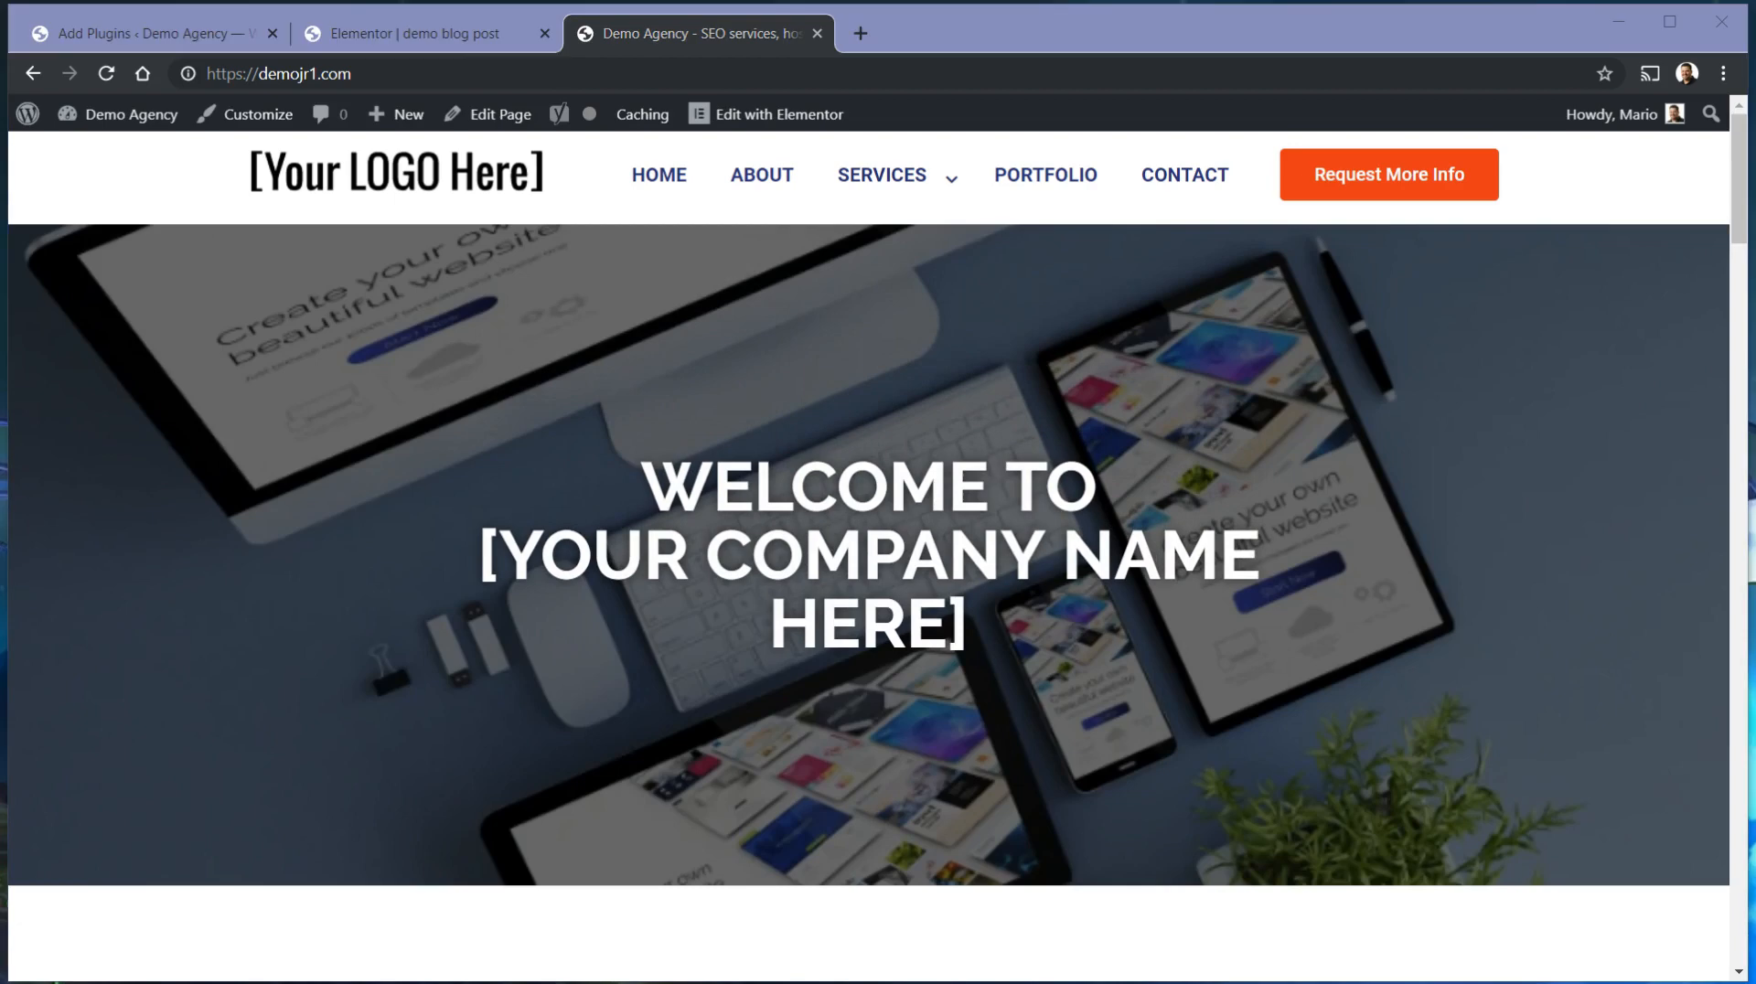
scroll(1374, 652, down, 5)
scroll(980, 713, down, 10)
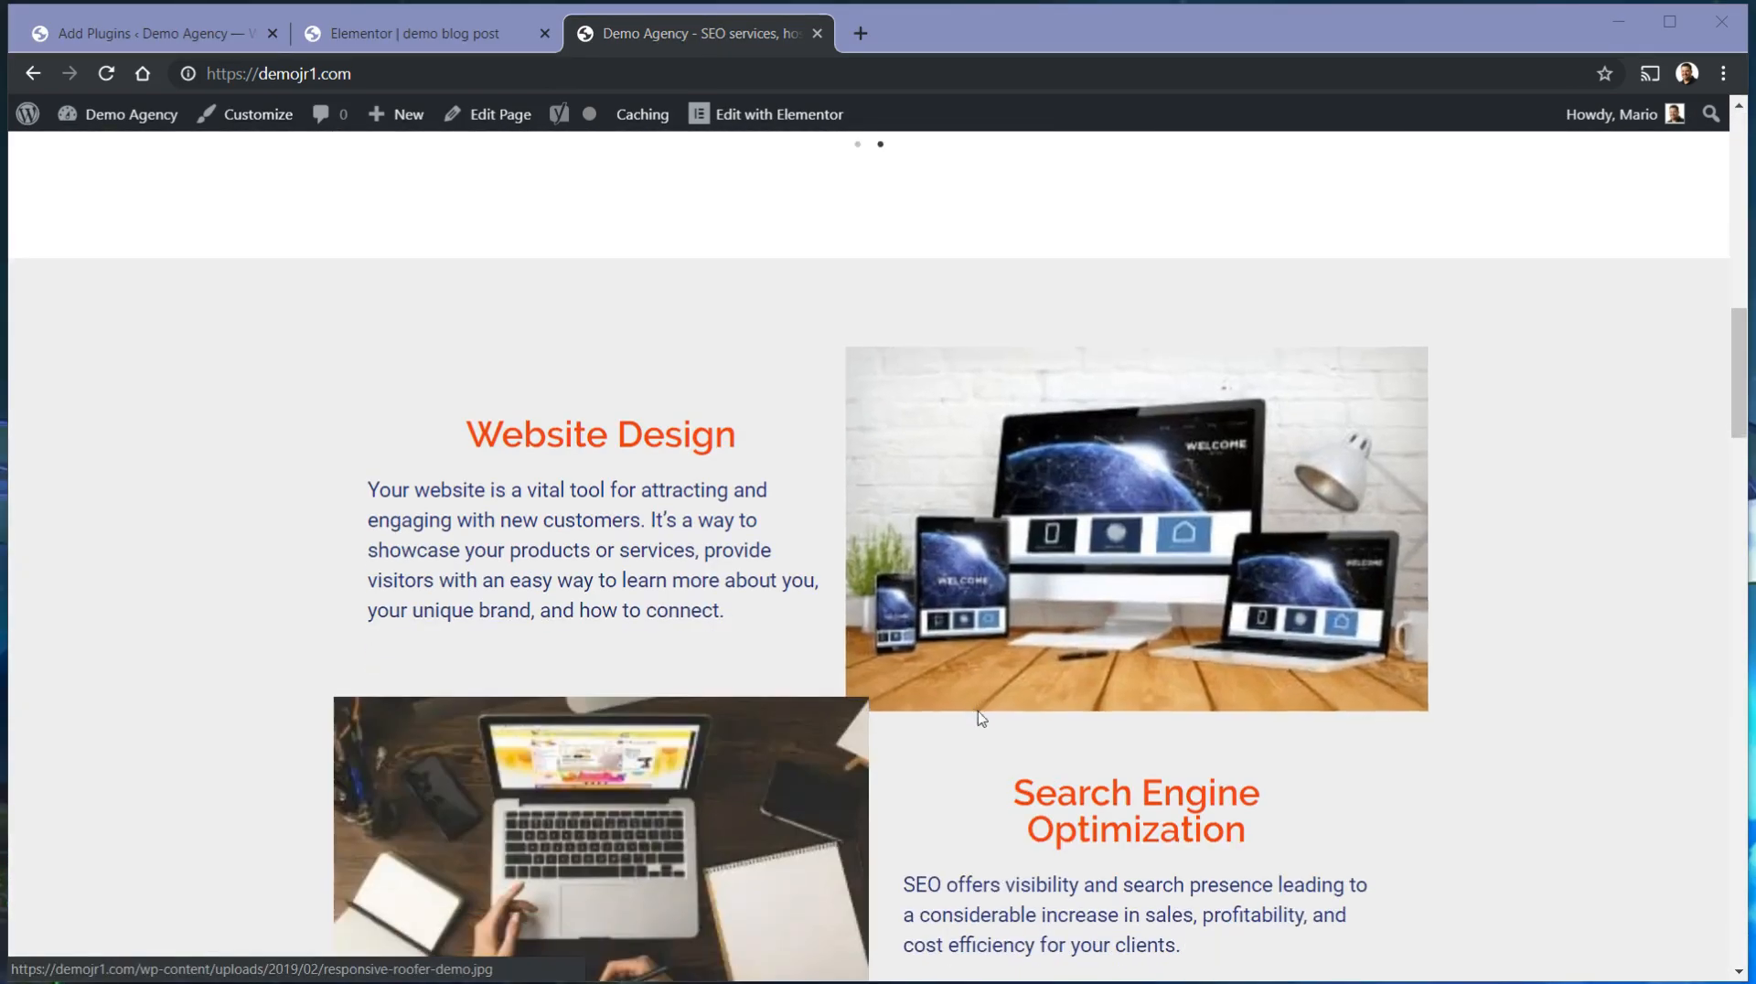
scroll(855, 717, down, 9)
scroll(931, 711, down, 1)
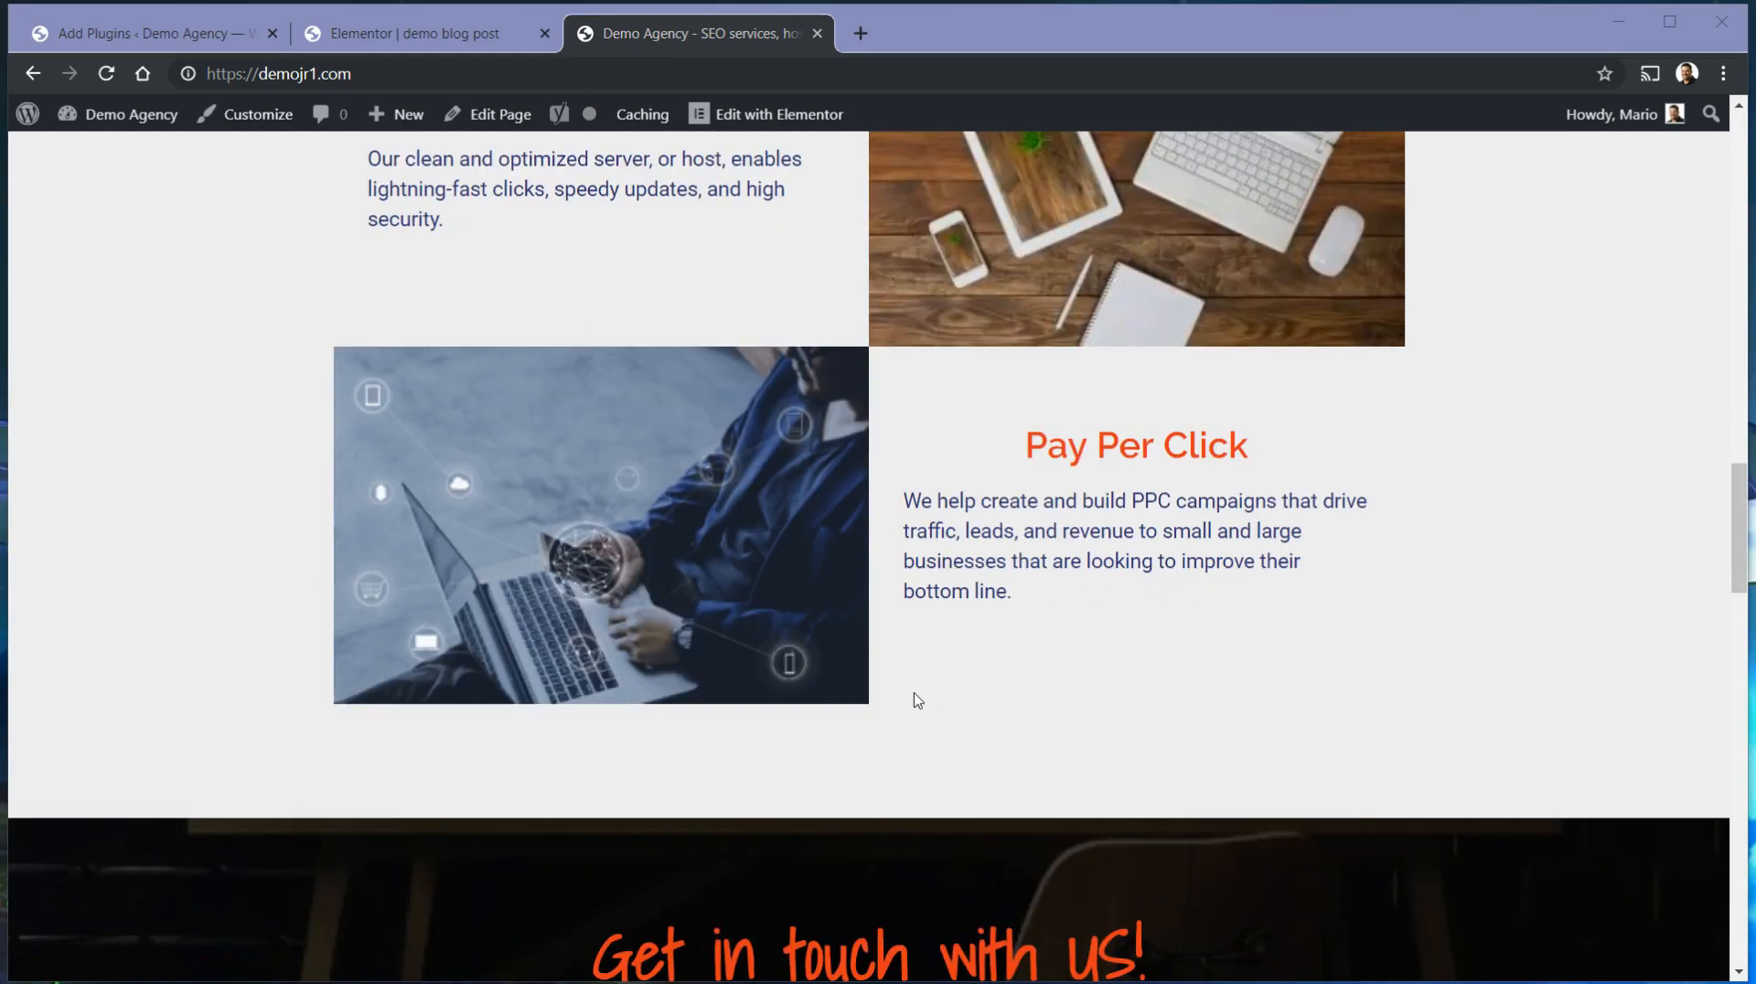
key(Home)
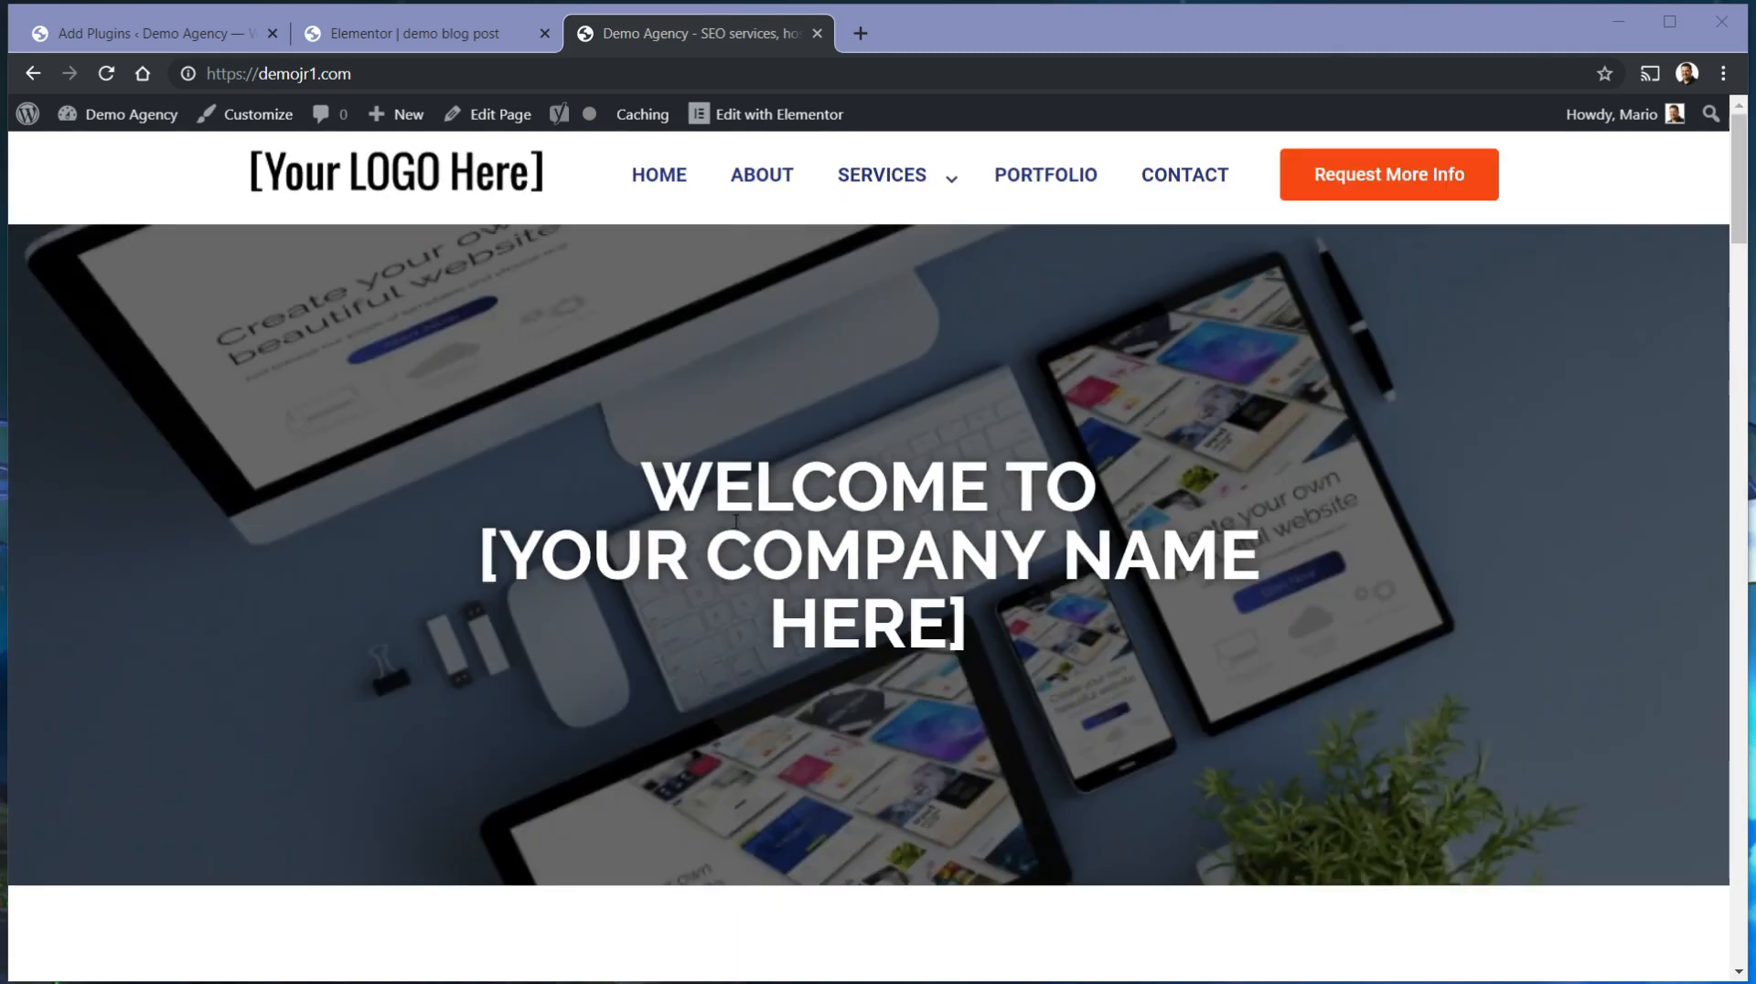
Try a content width of 500 on the blog post's hero section in Elementor, and clear the value.
click(386, 32)
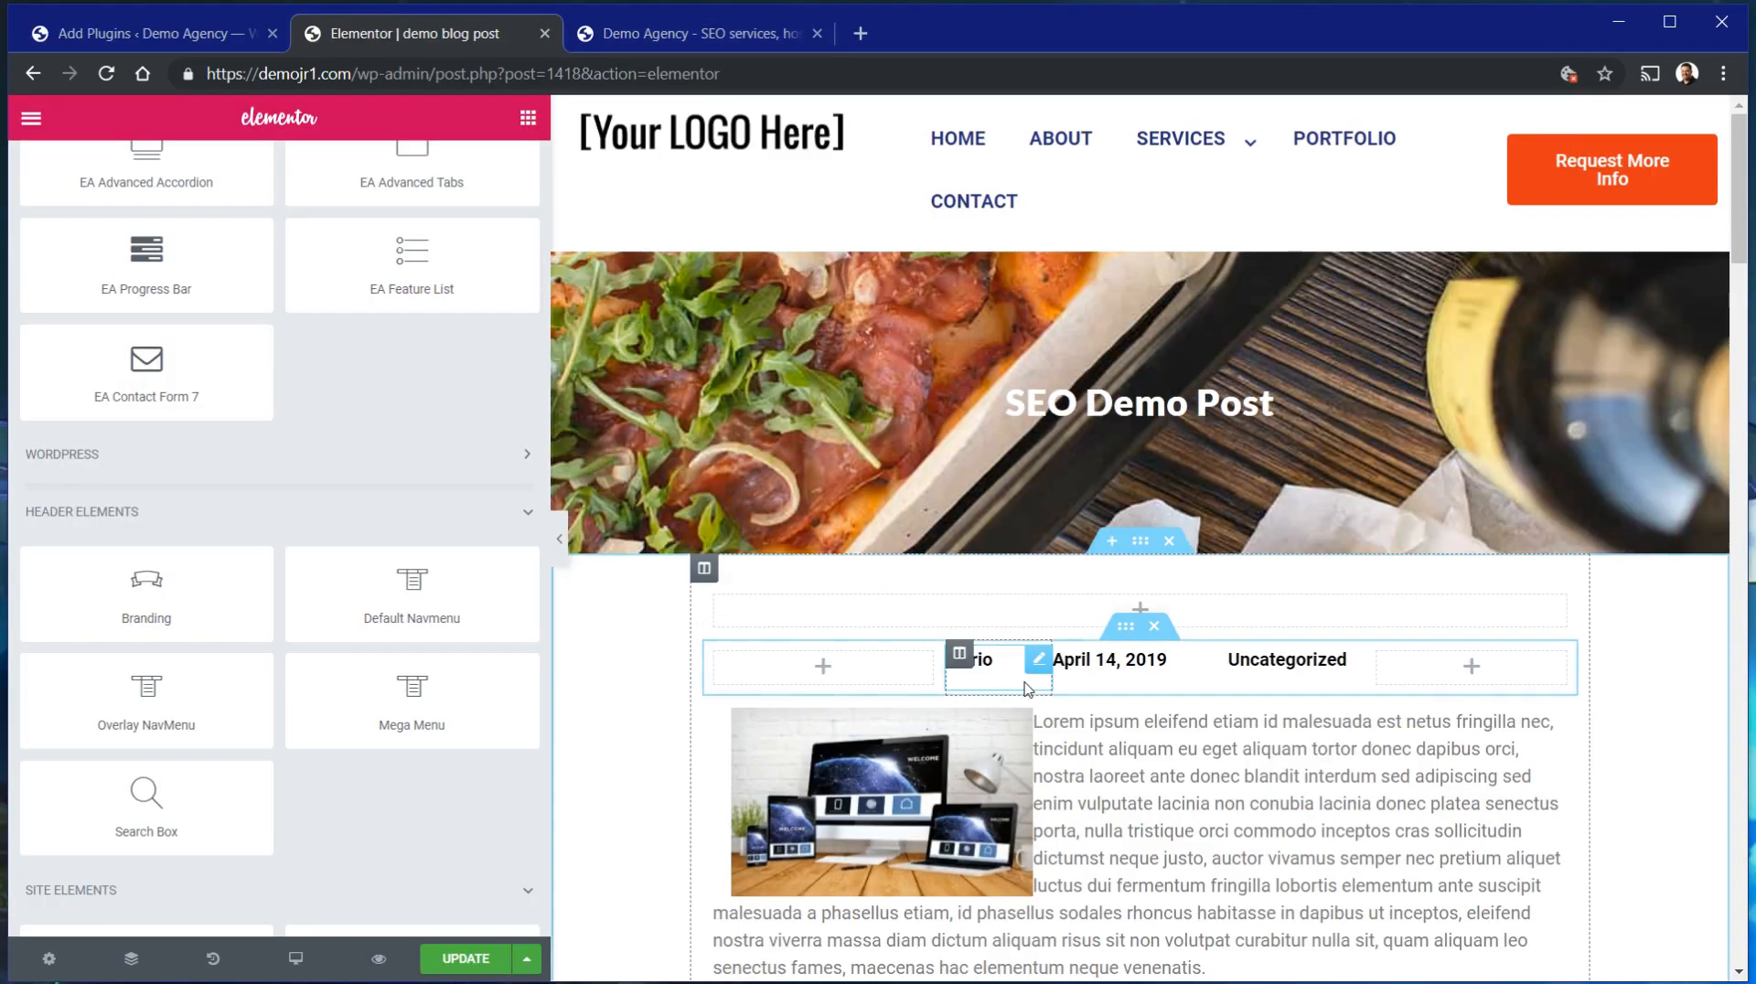
click(1139, 238)
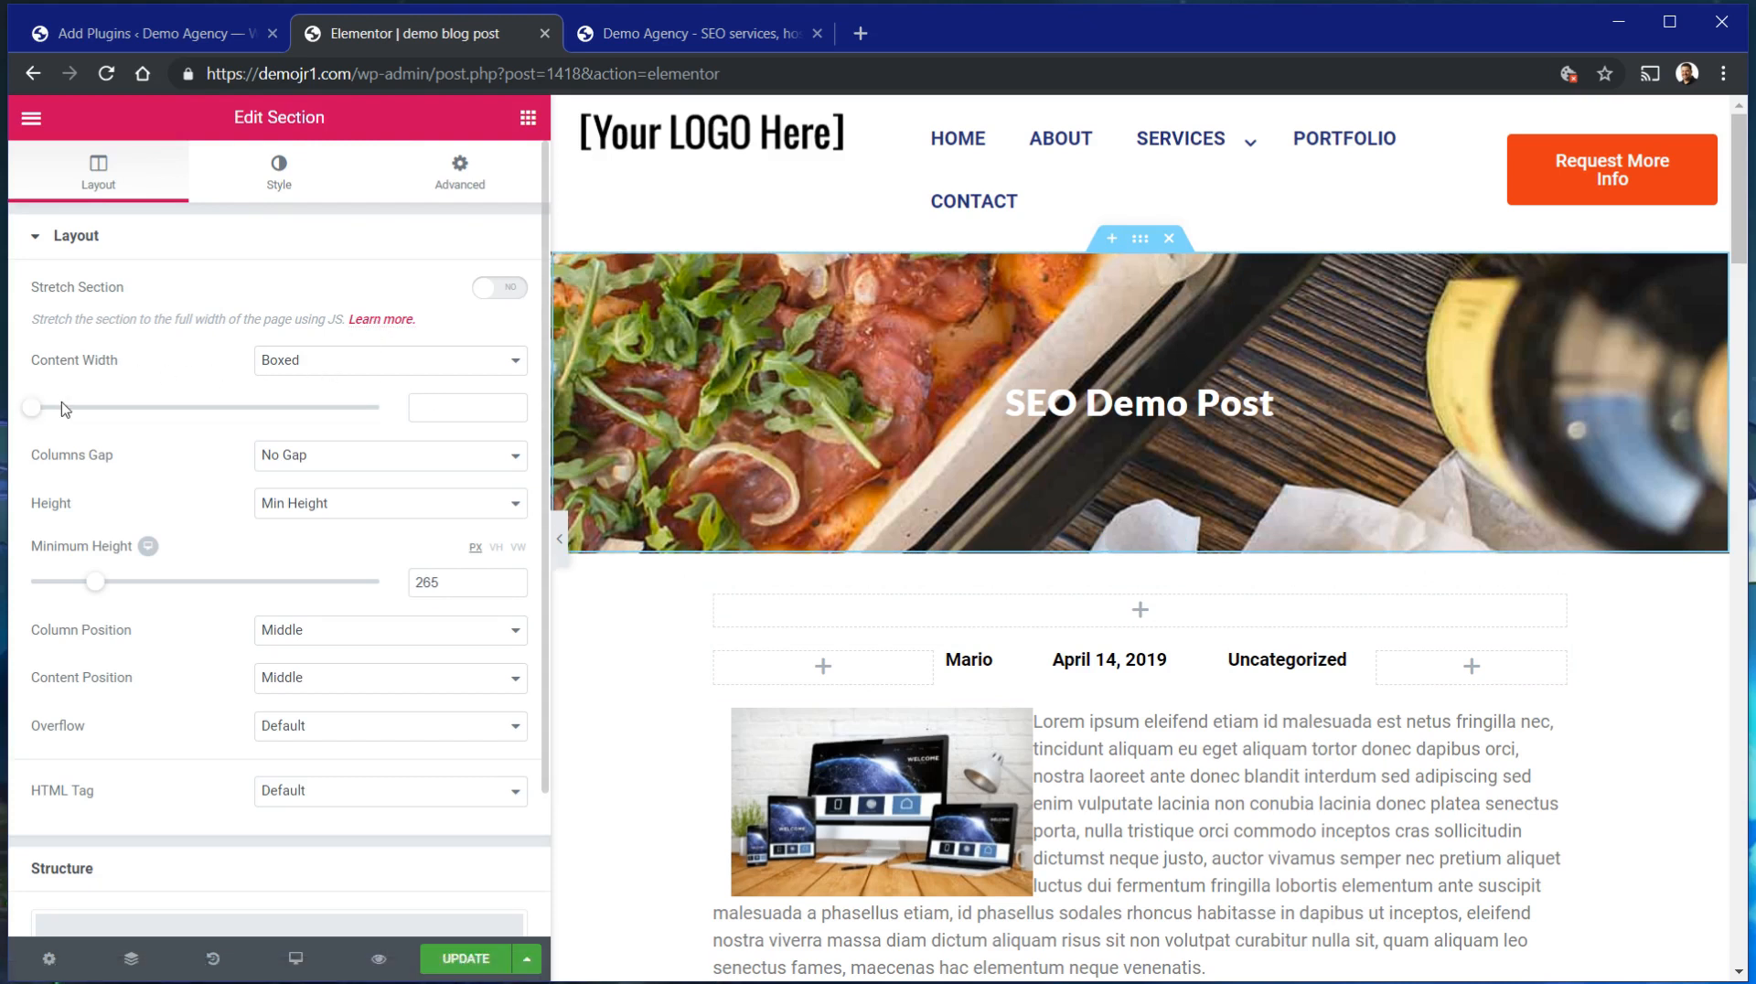
mouse_move(34, 408)
mouse_down()
mouse_move(183, 414)
mouse_move(27, 416)
mouse_up()
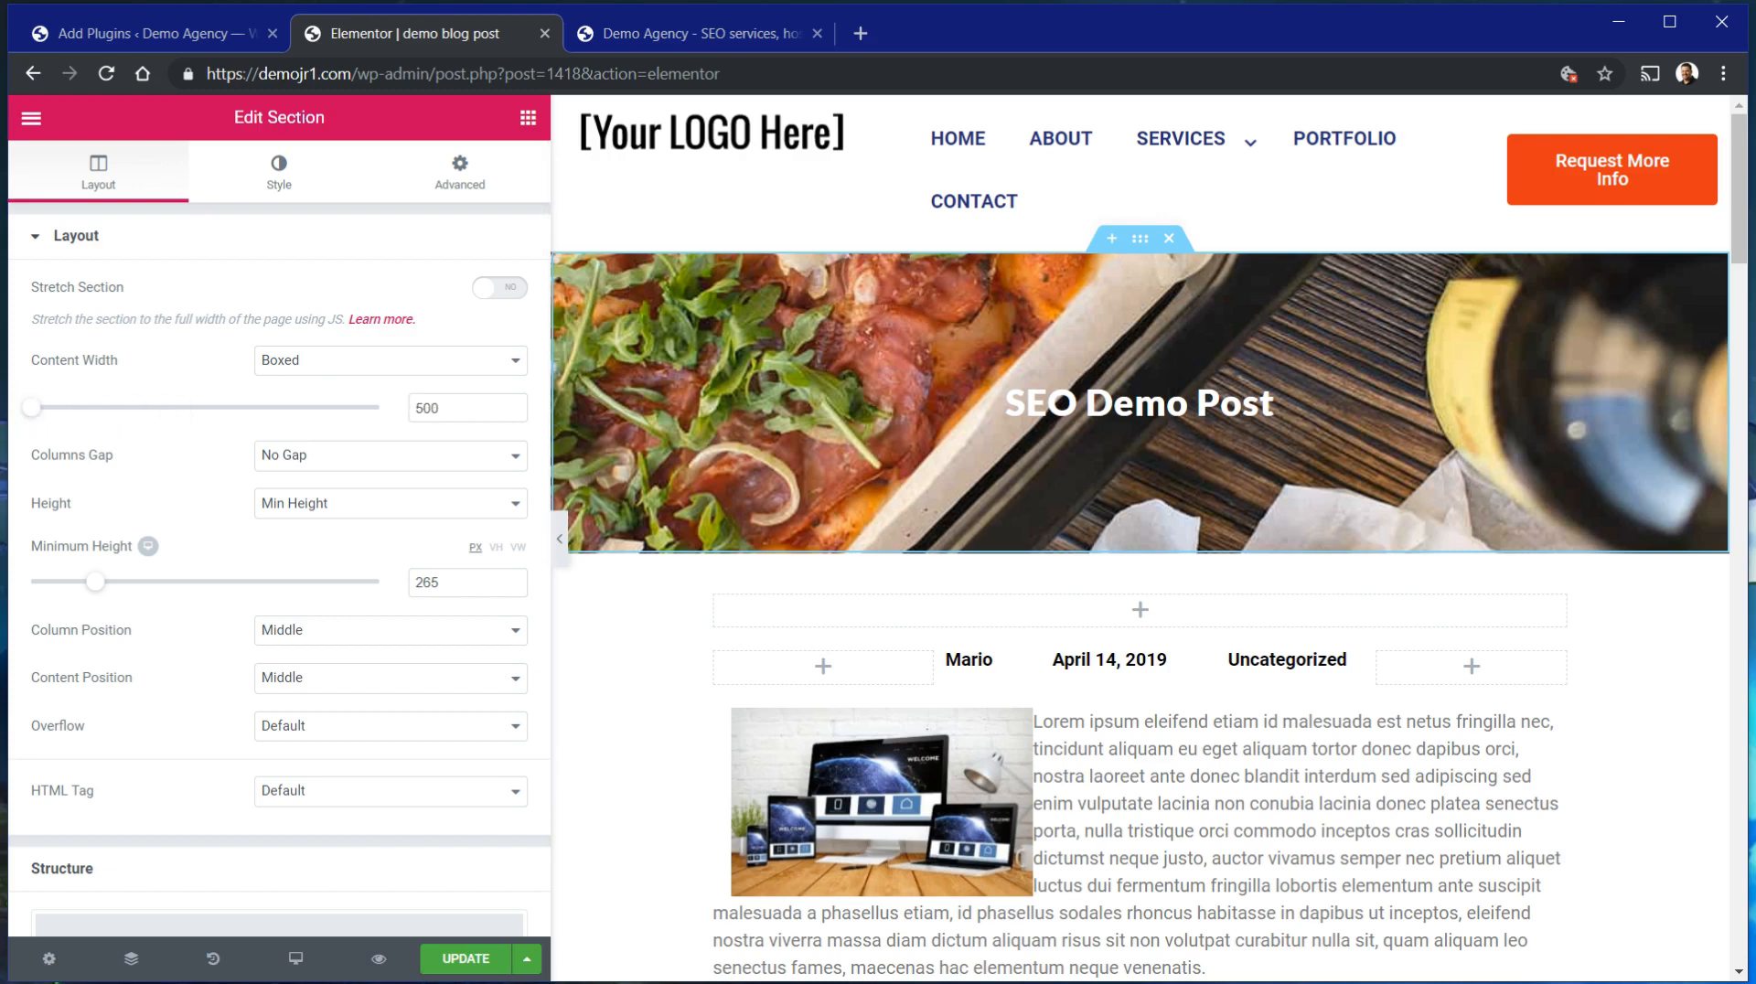
double_click(426, 409)
key(BackSpace)
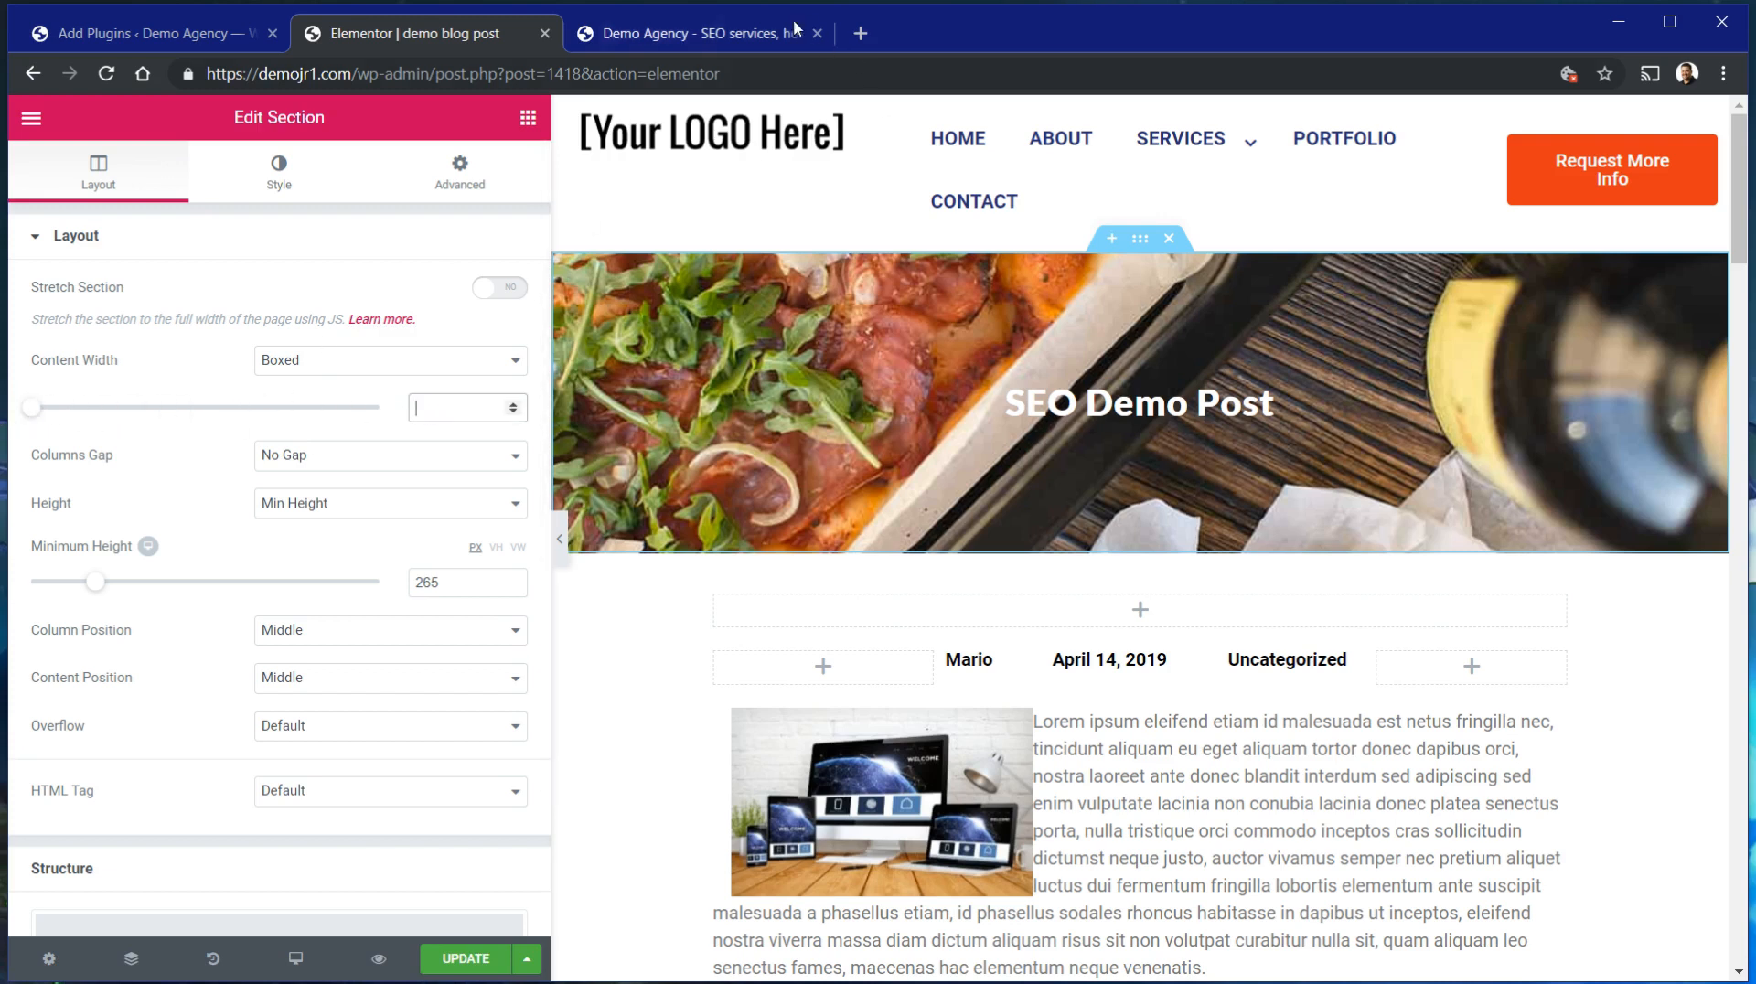
View the live site's Portfolio and Services pages to compare their headers, and return to the demo blog post.
click(677, 33)
key(alt+Left)
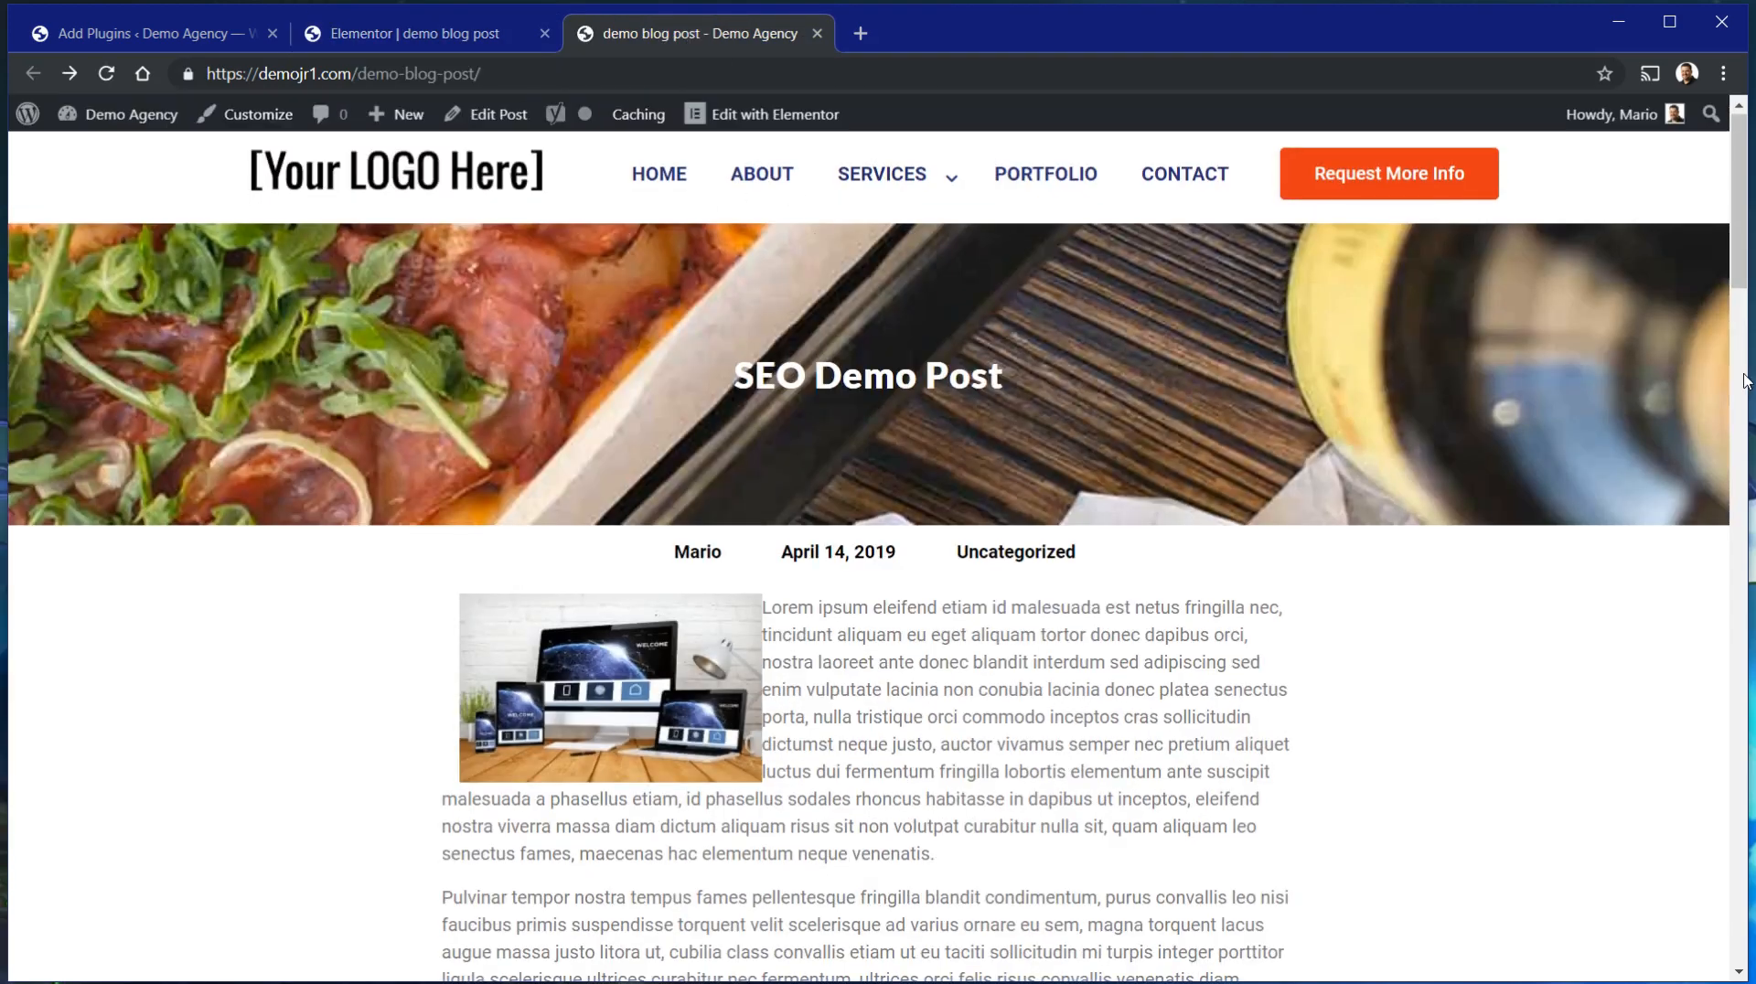
drag(1745, 379, 1750, 380)
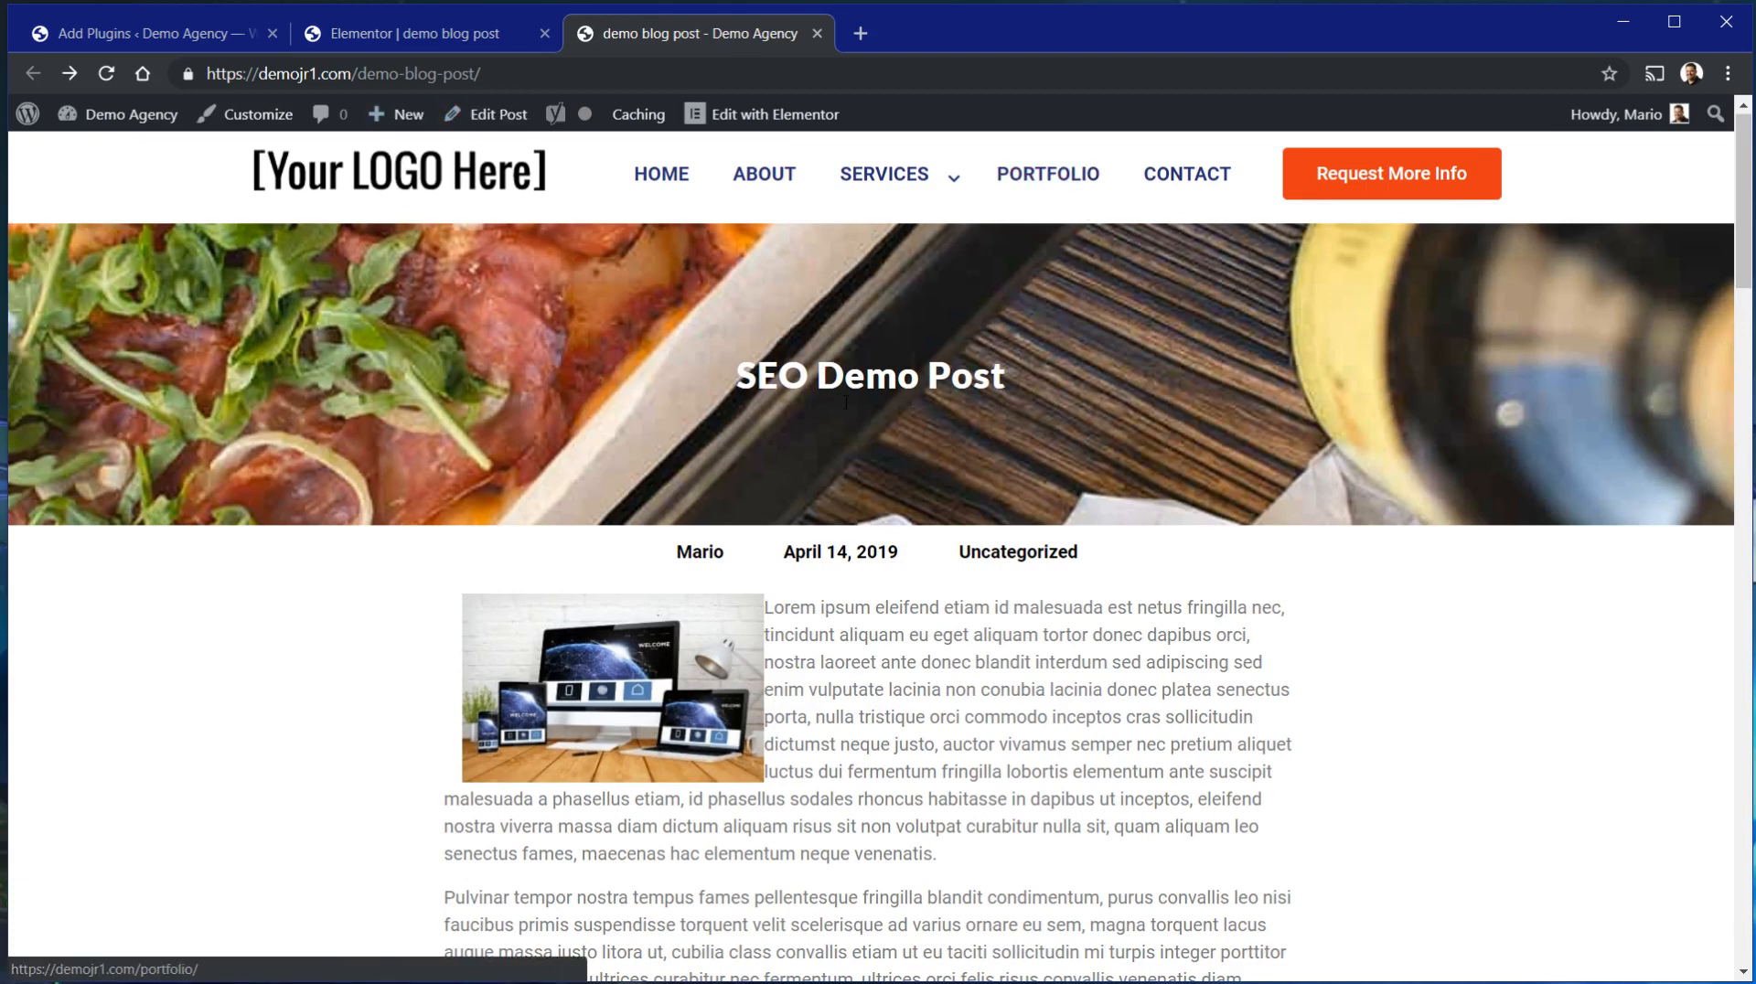
click(1025, 183)
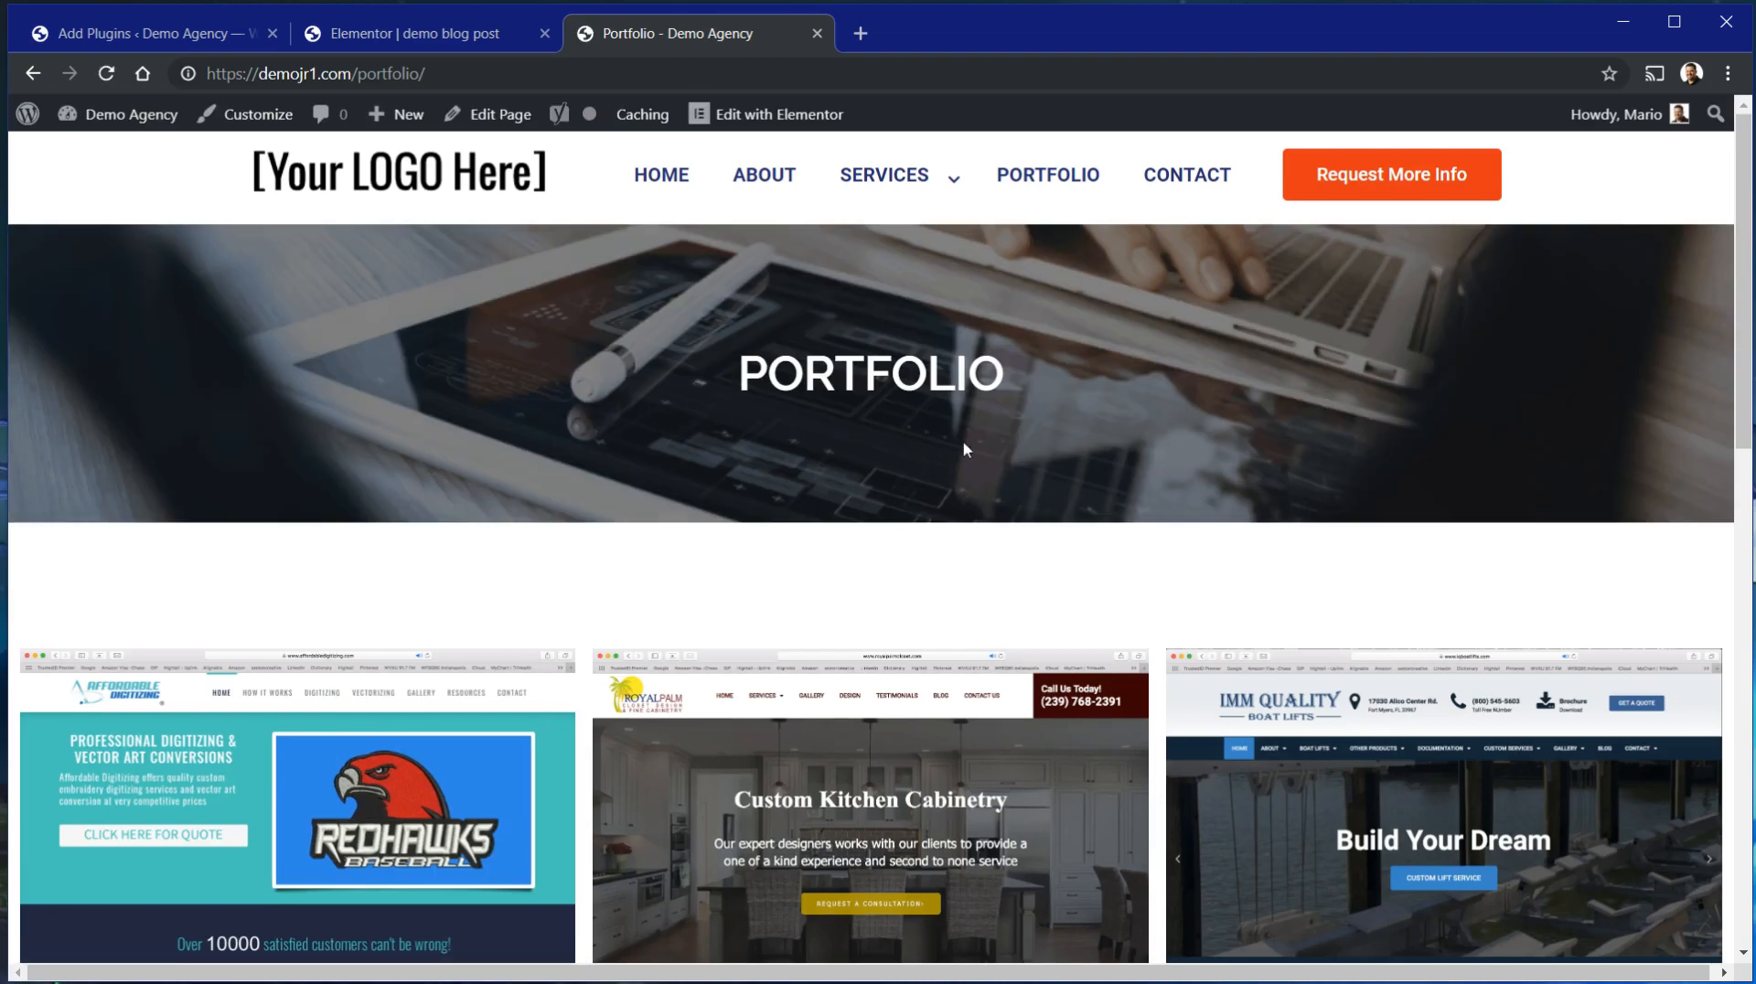
key(alt+Left)
mouse_move(953, 189)
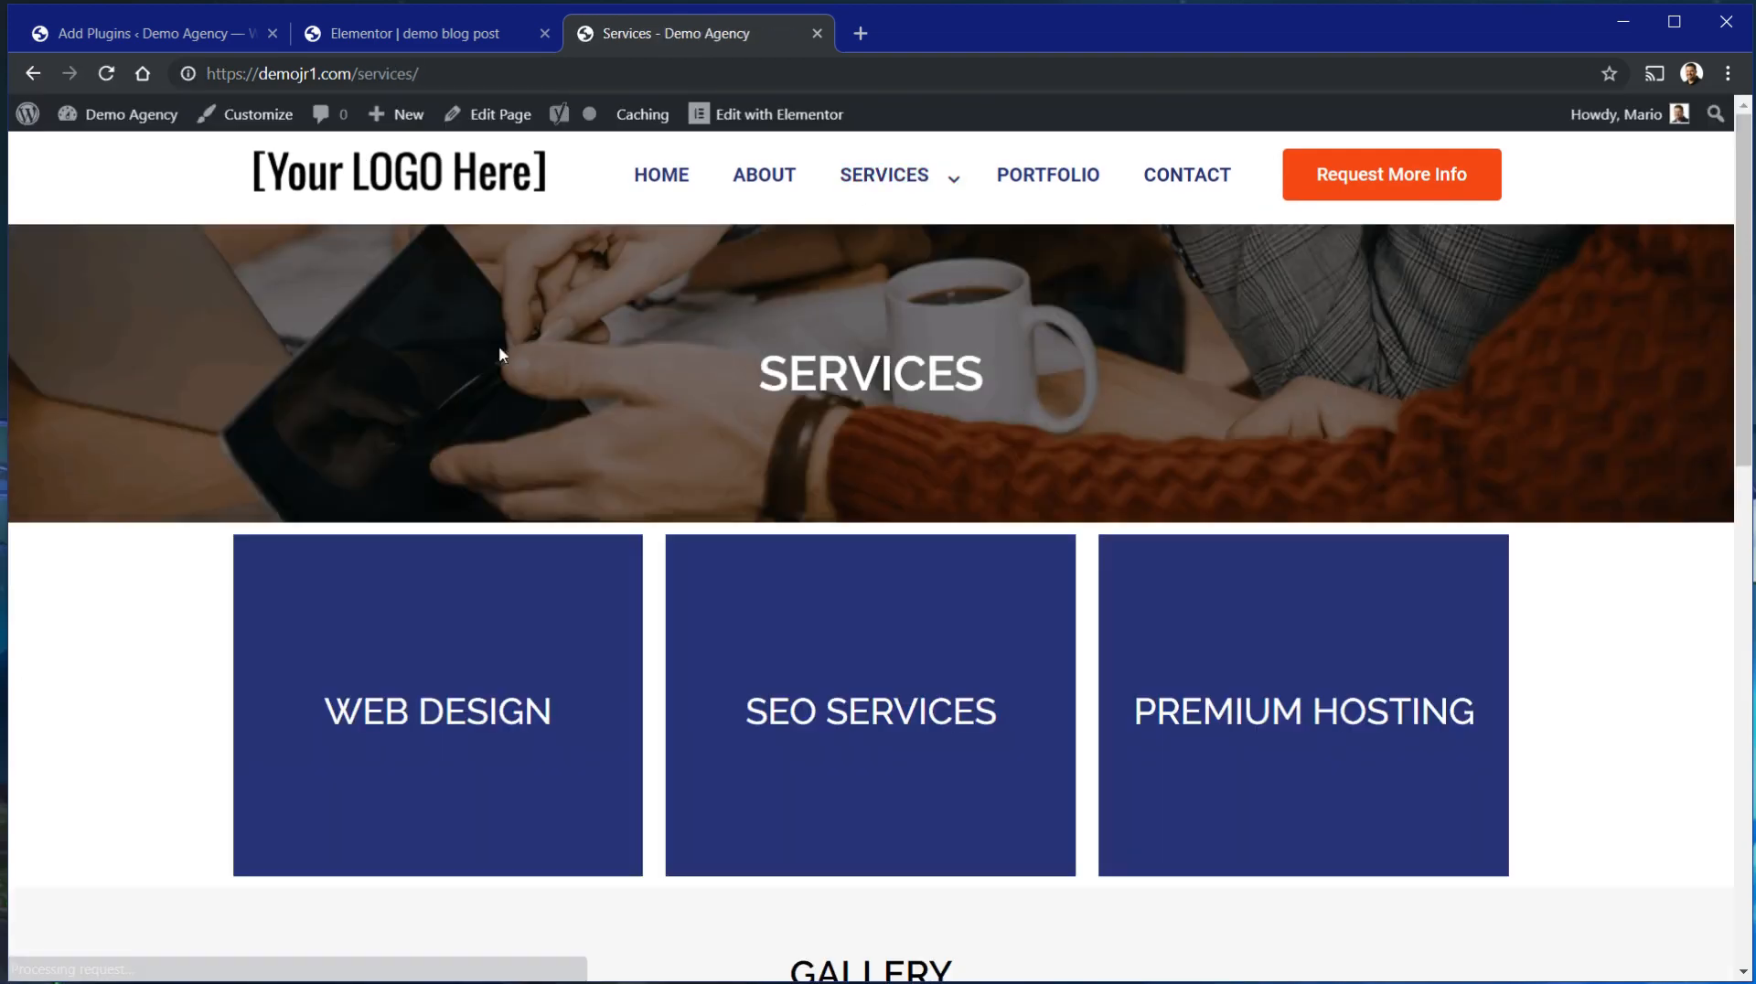
key(alt+Left)
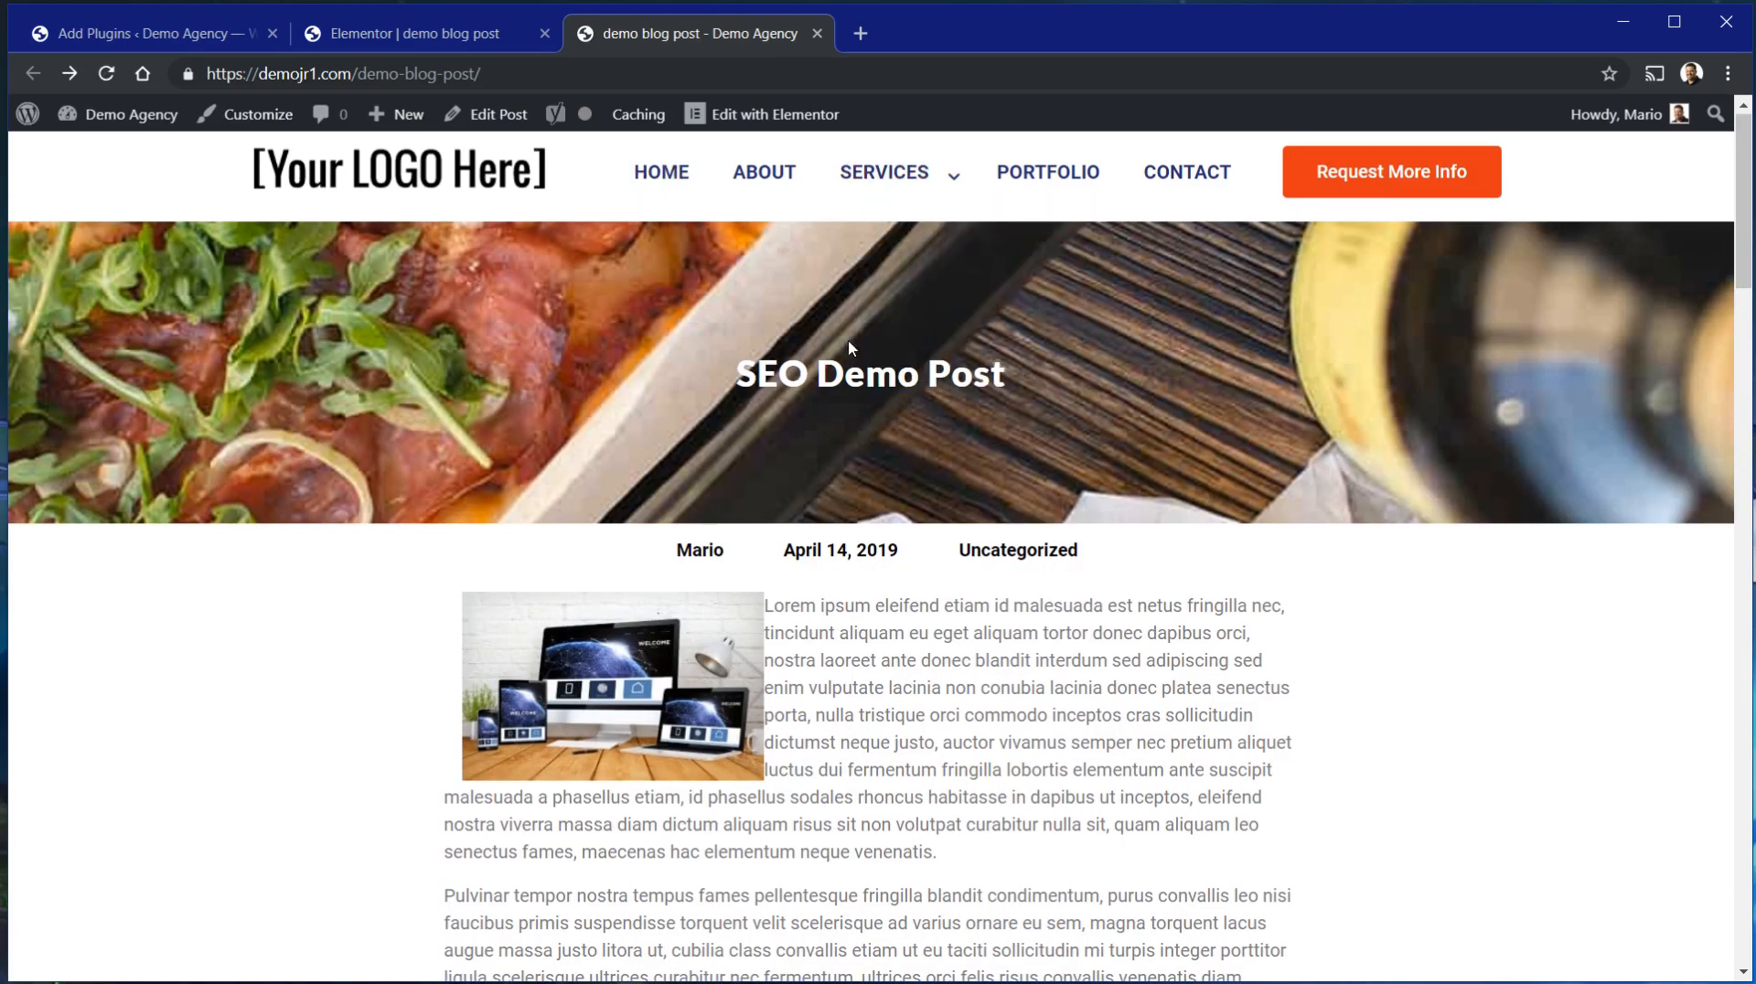
Review the live demo blog post's body, related links, About Me box and contact form.
scroll(876, 430, down, 9)
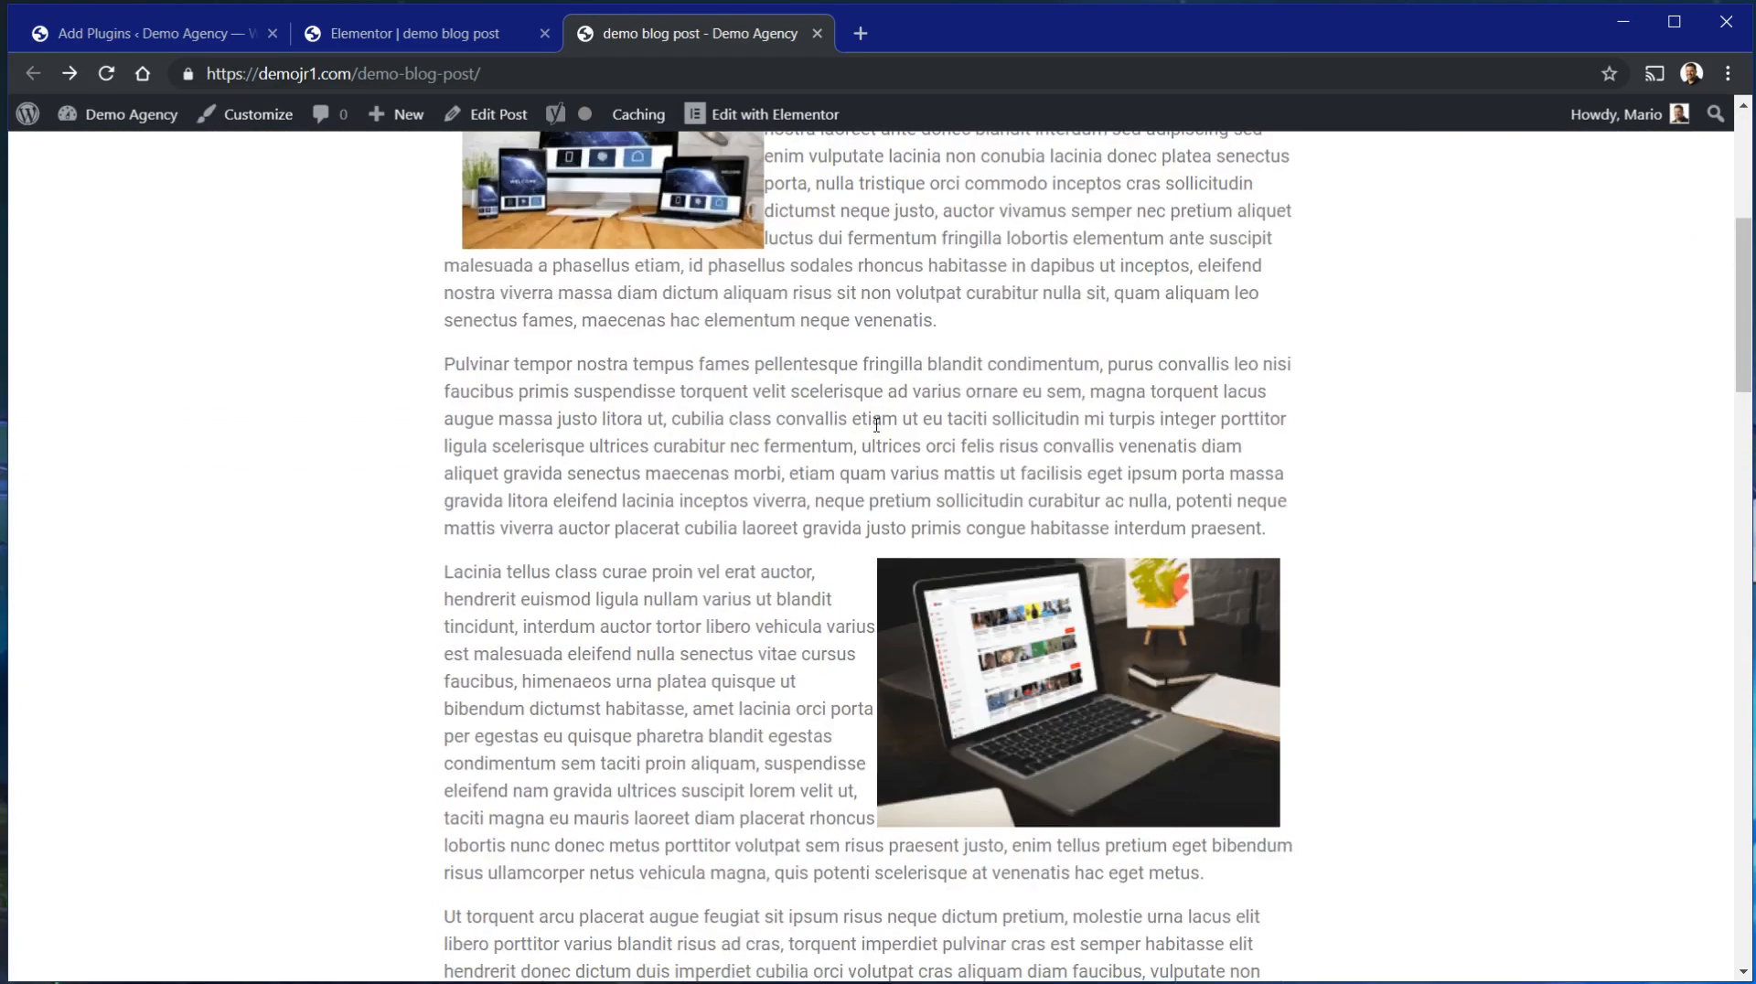
scroll(1066, 633, down, 20)
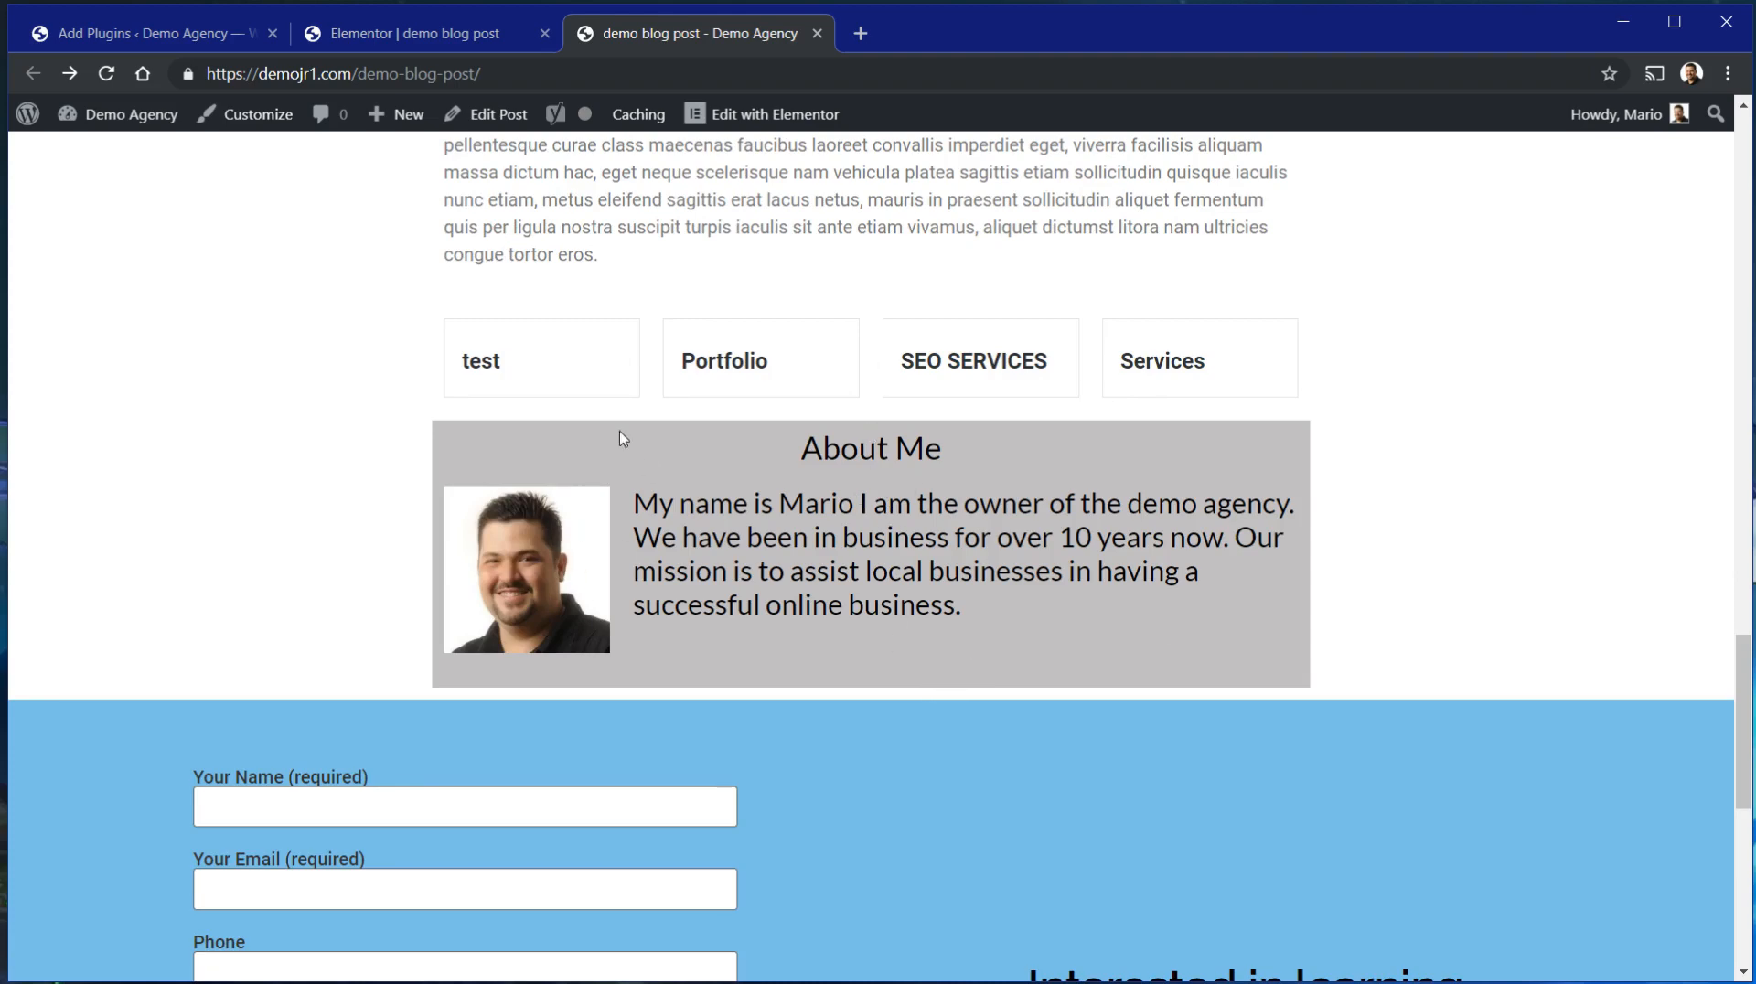
scroll(973, 591, up, 3)
scroll(975, 595, up, 3)
scroll(957, 572, down, 12)
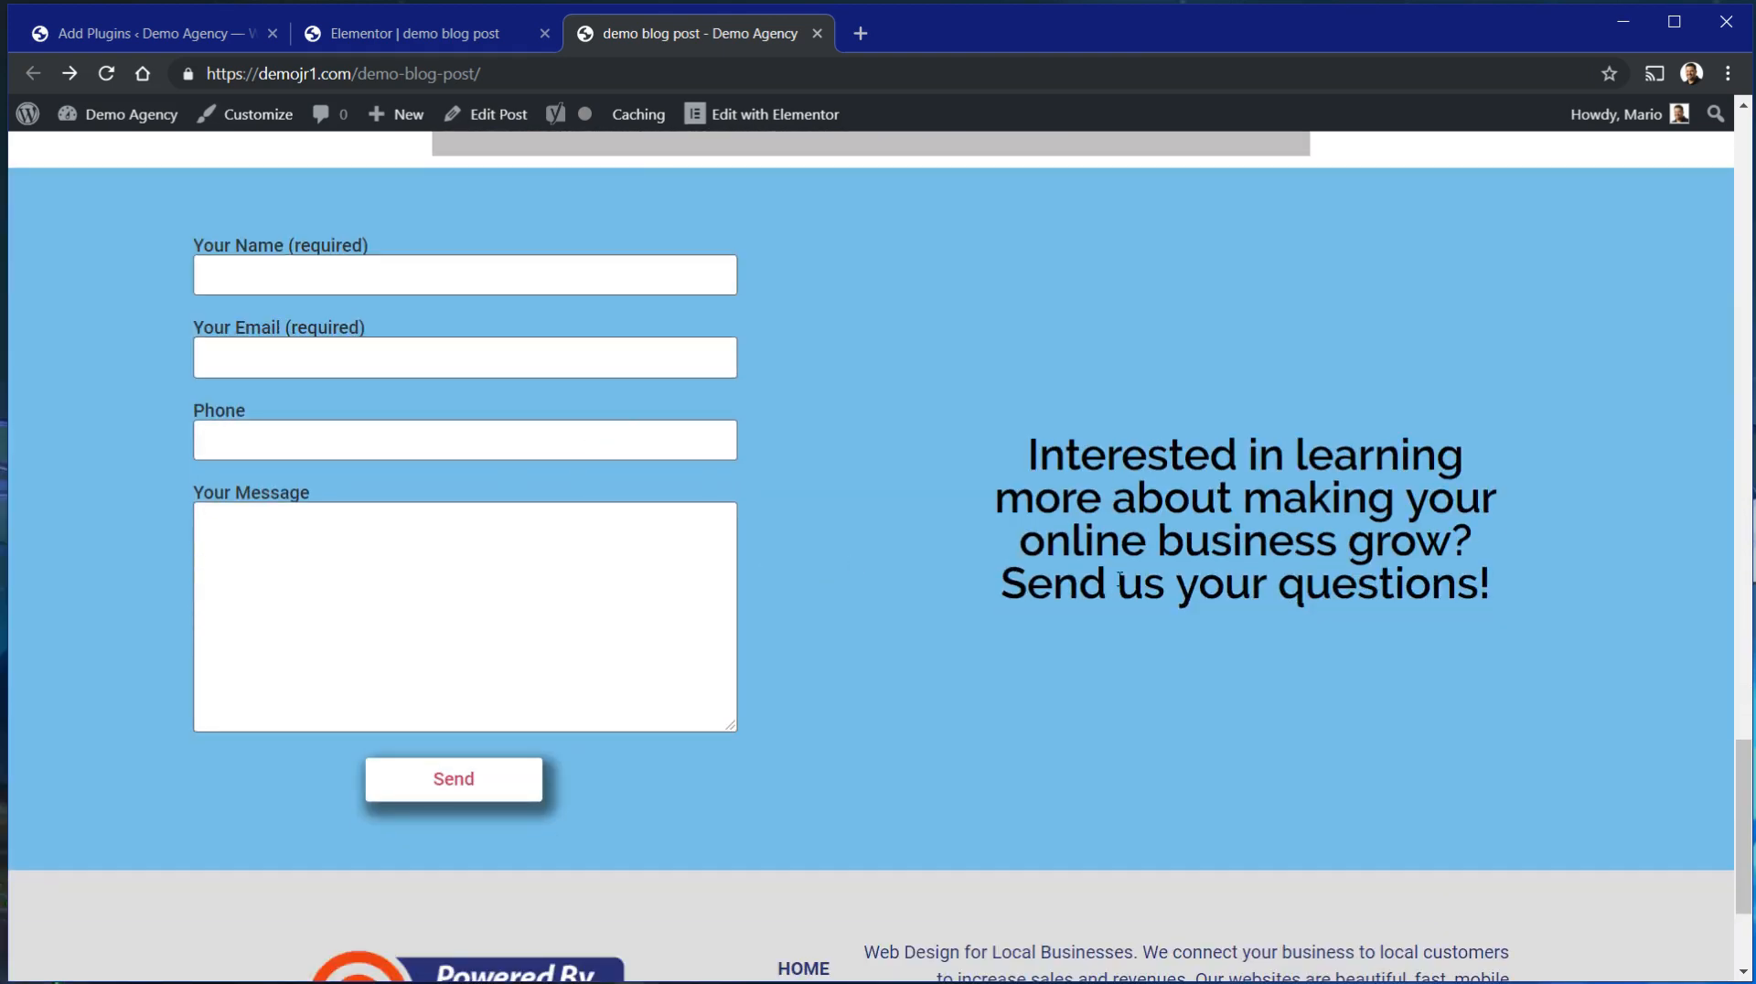
scroll(1137, 615, up, 3)
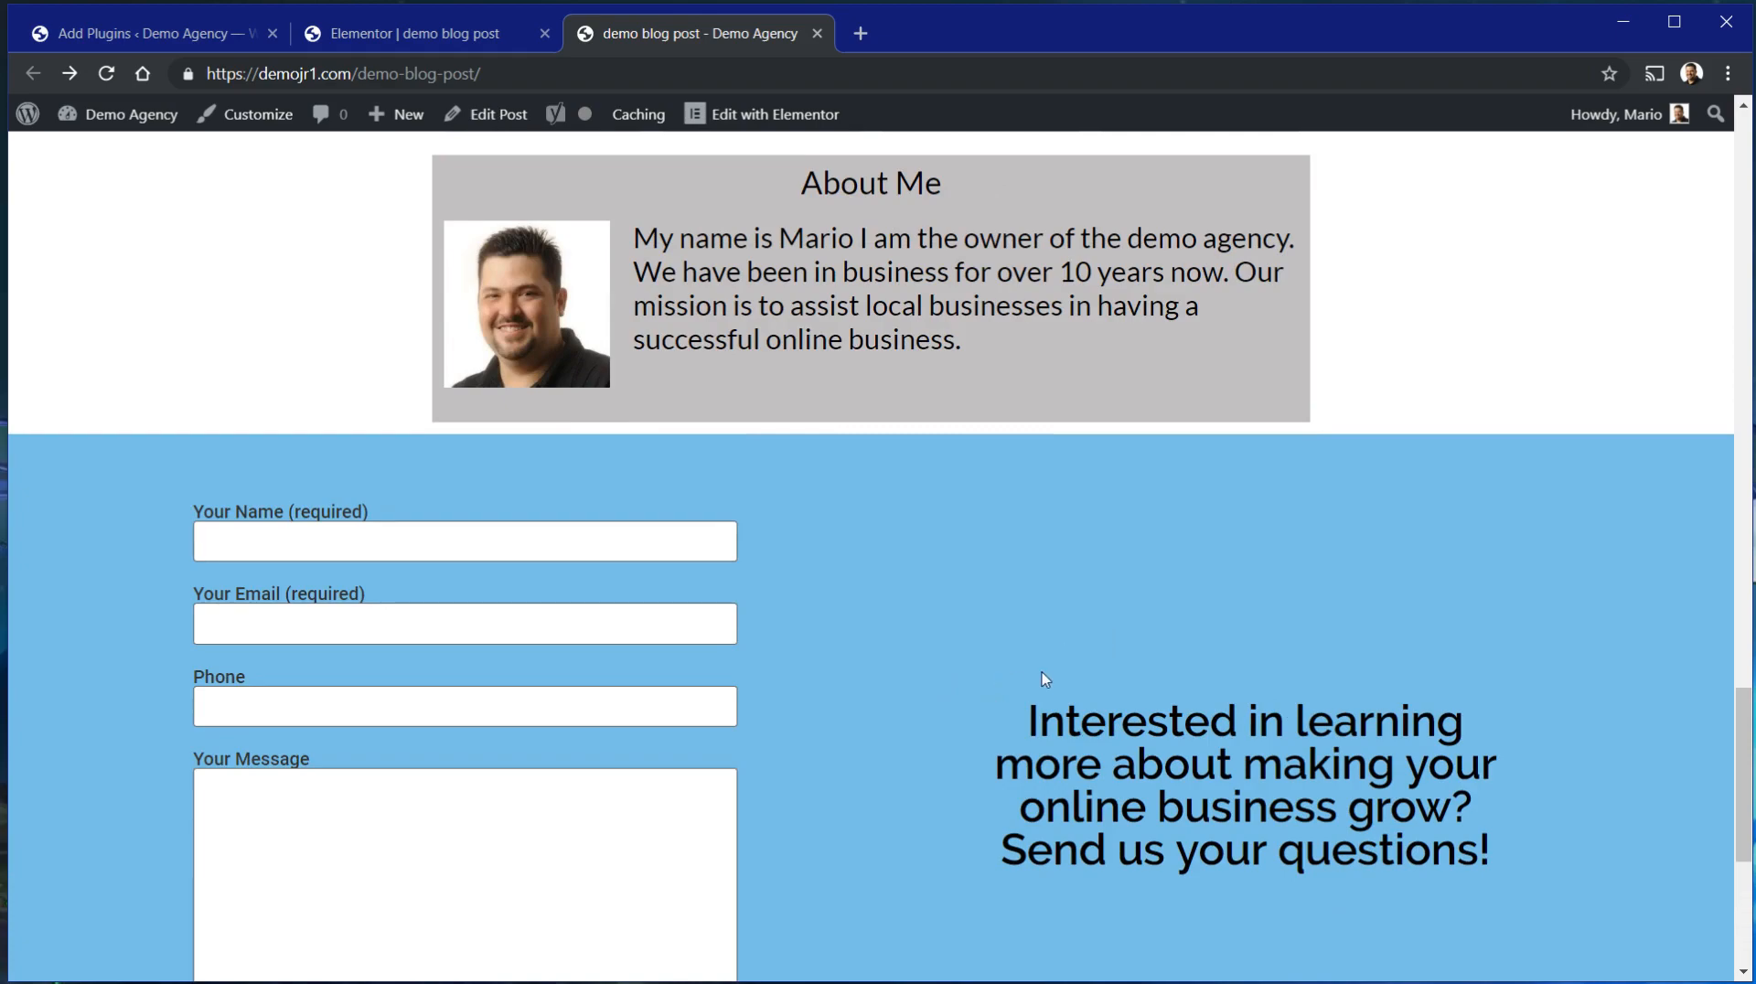
scroll(1043, 677, up, 15)
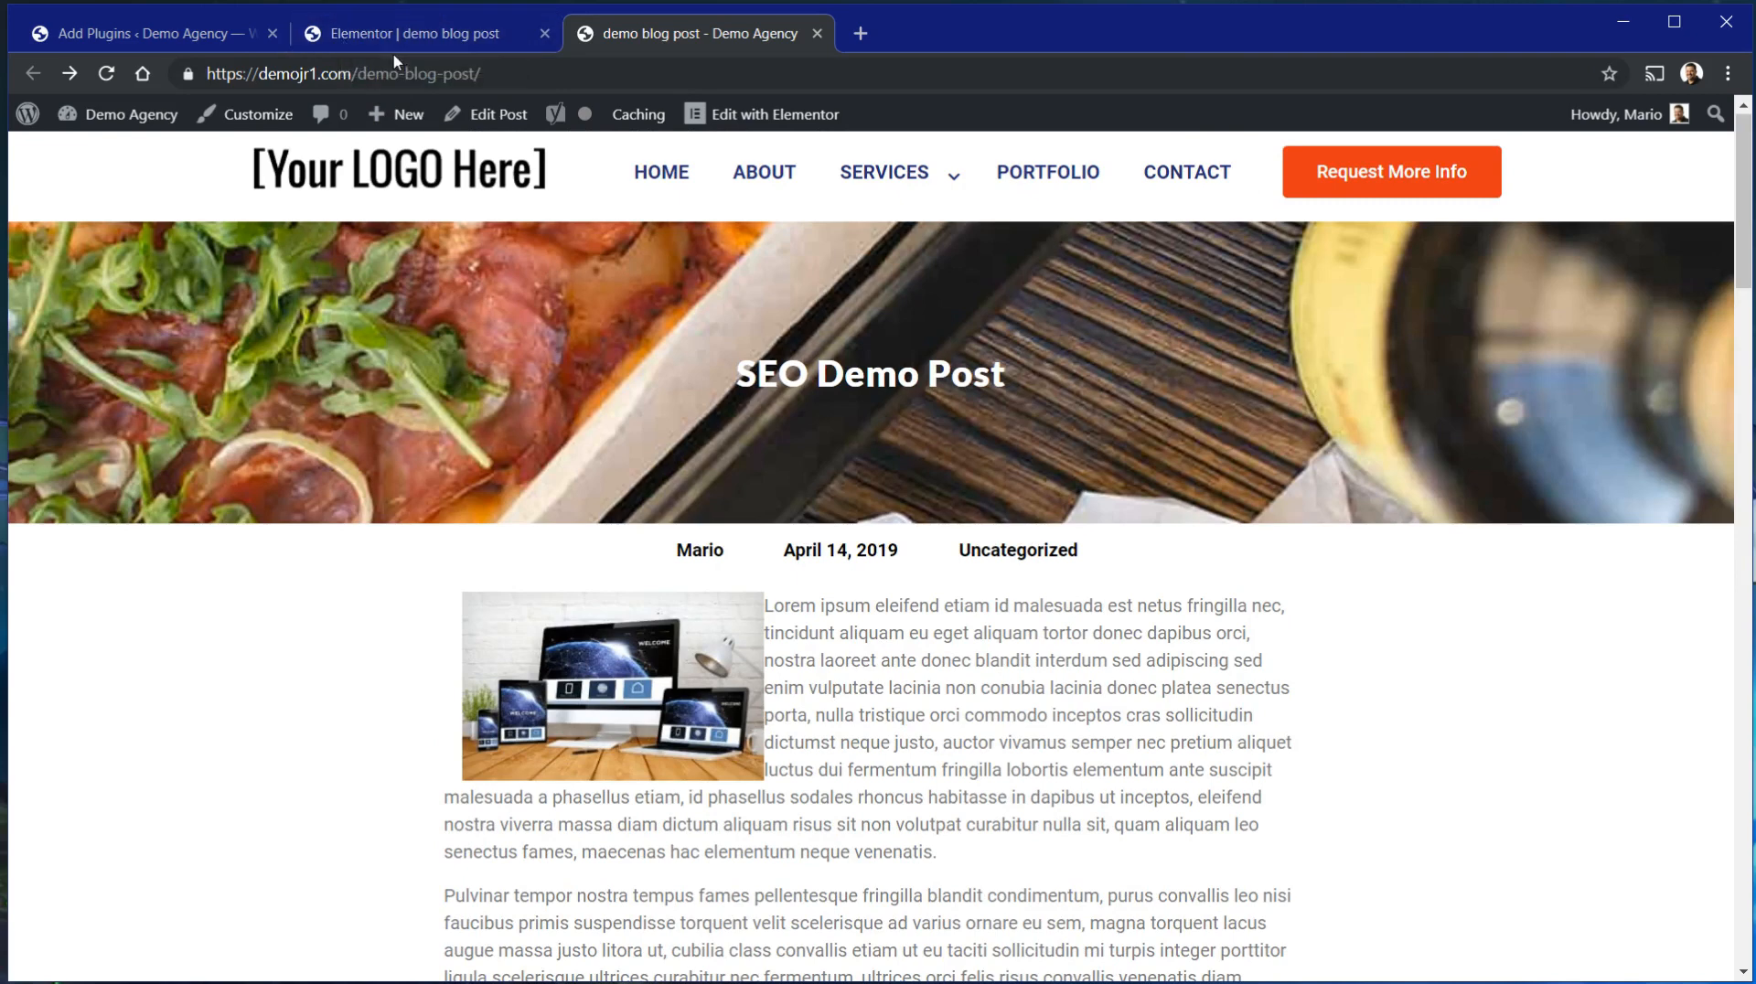
Search the WordPress plugin directory for "anywhere elementor".
click(183, 33)
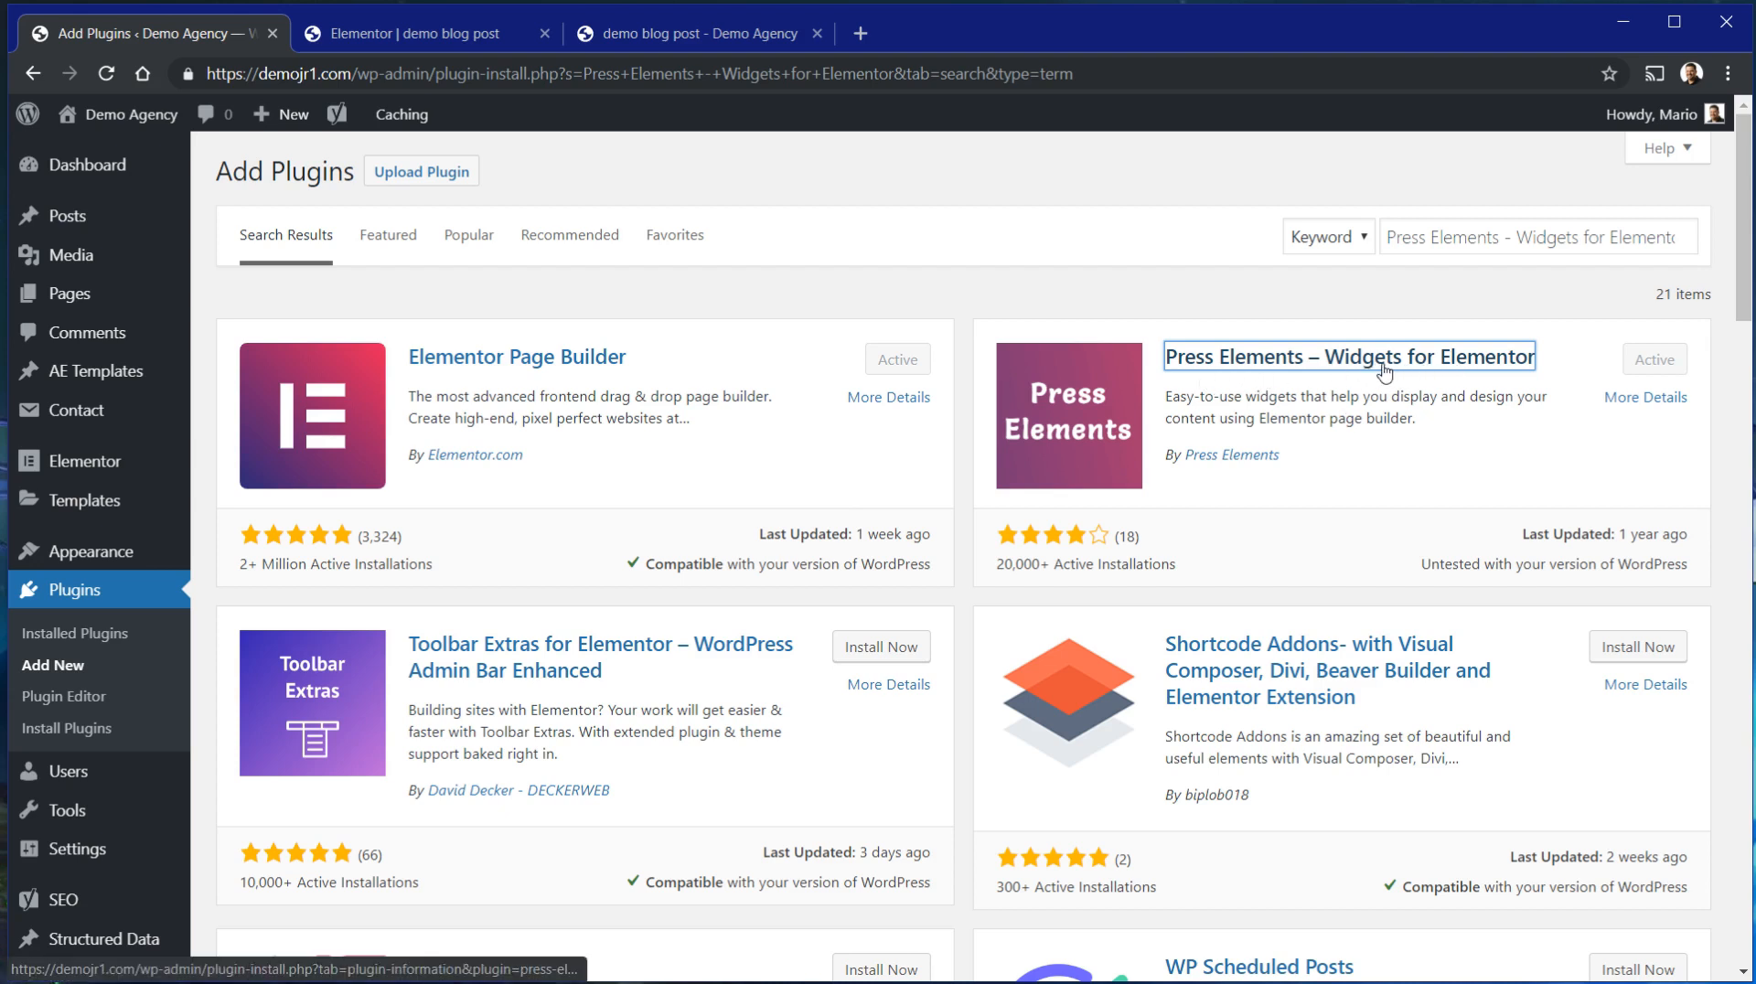
triple_click(1485, 245)
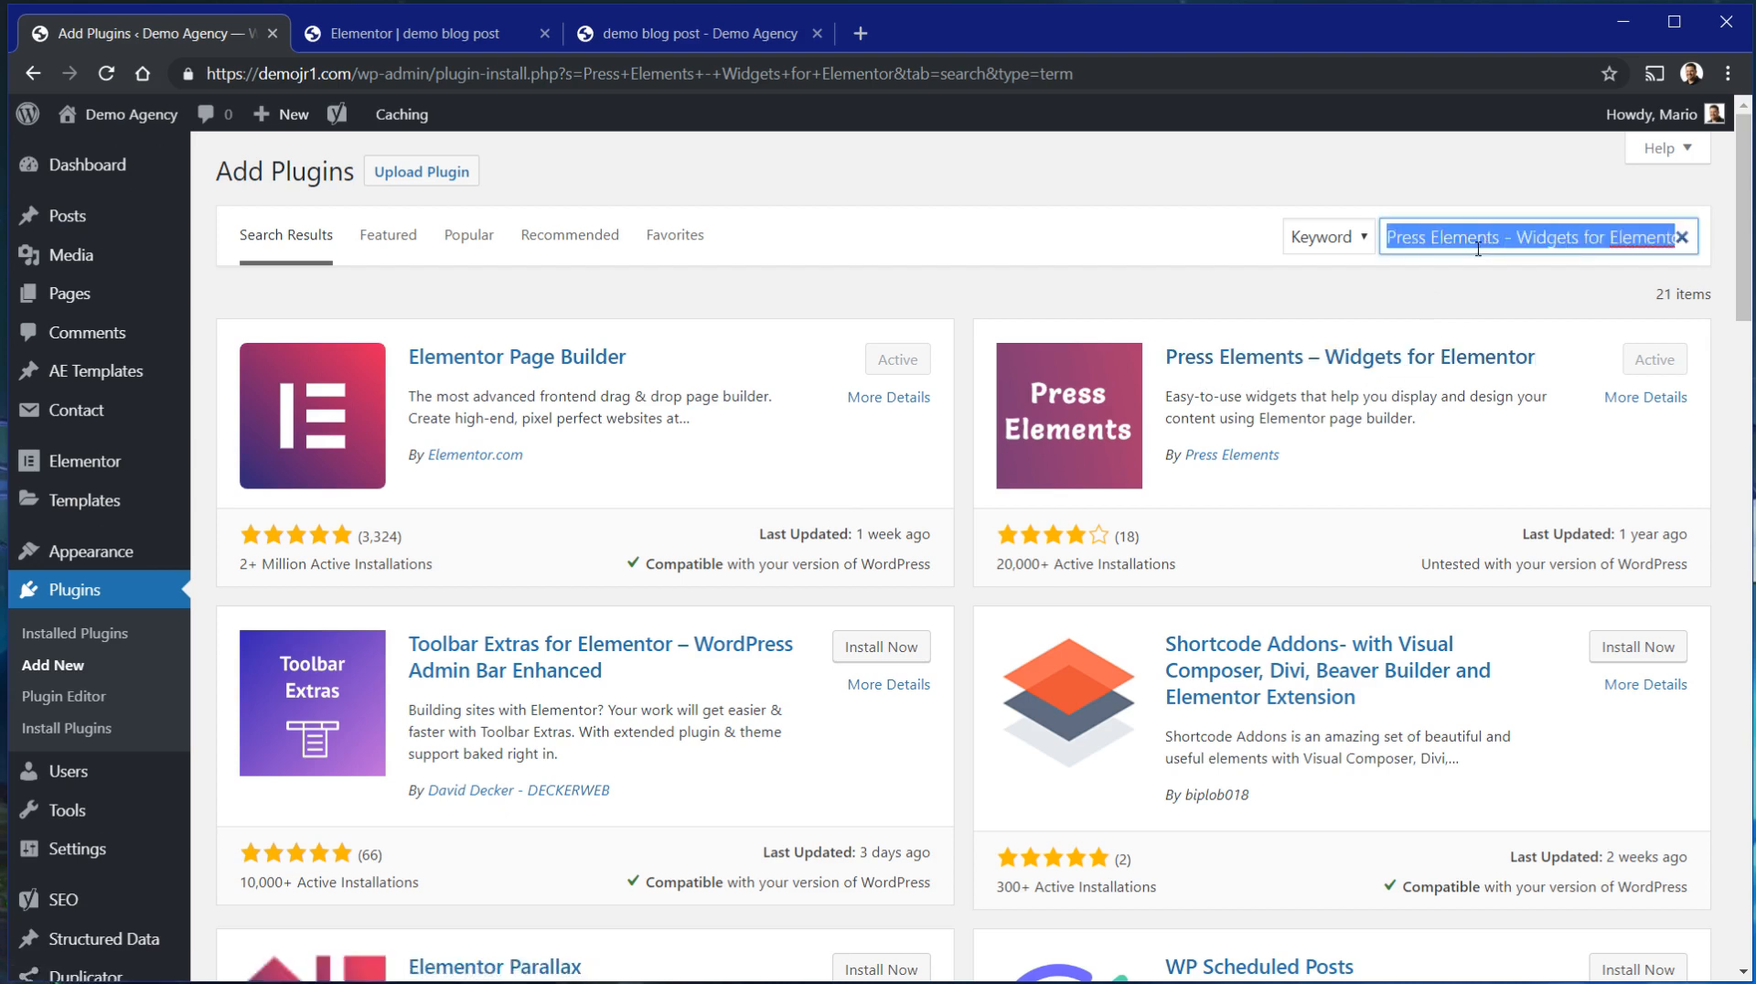
text(a)
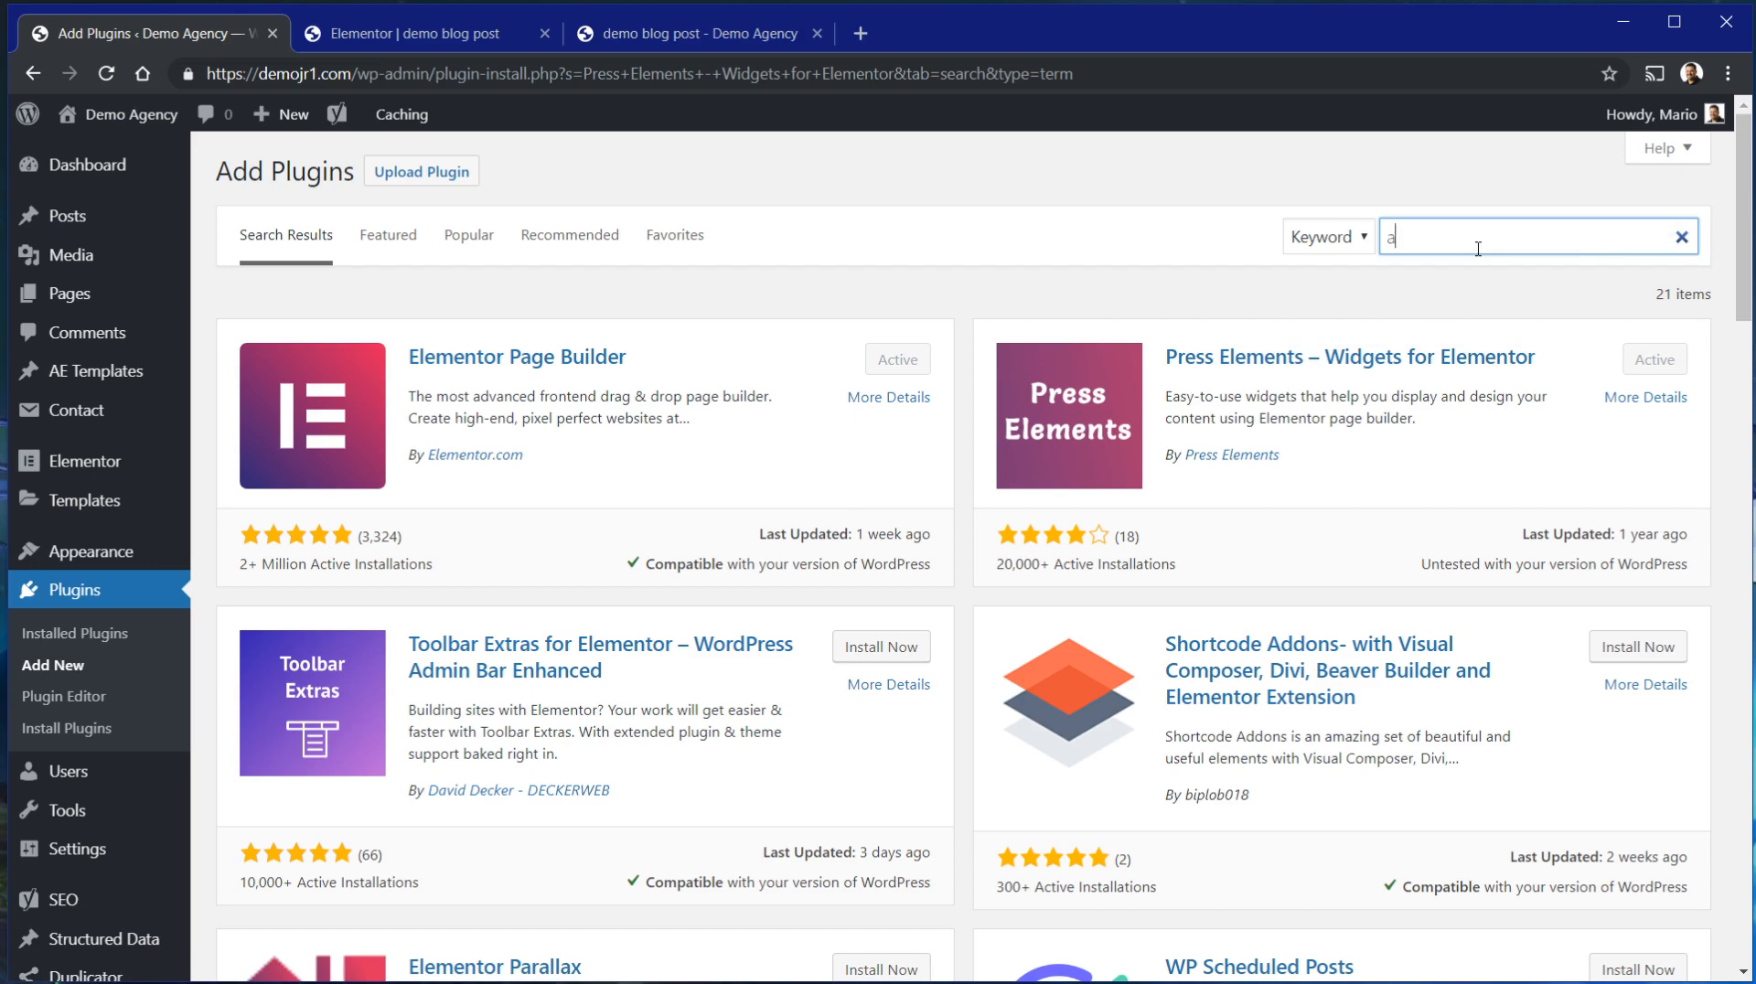
text(nywheere)
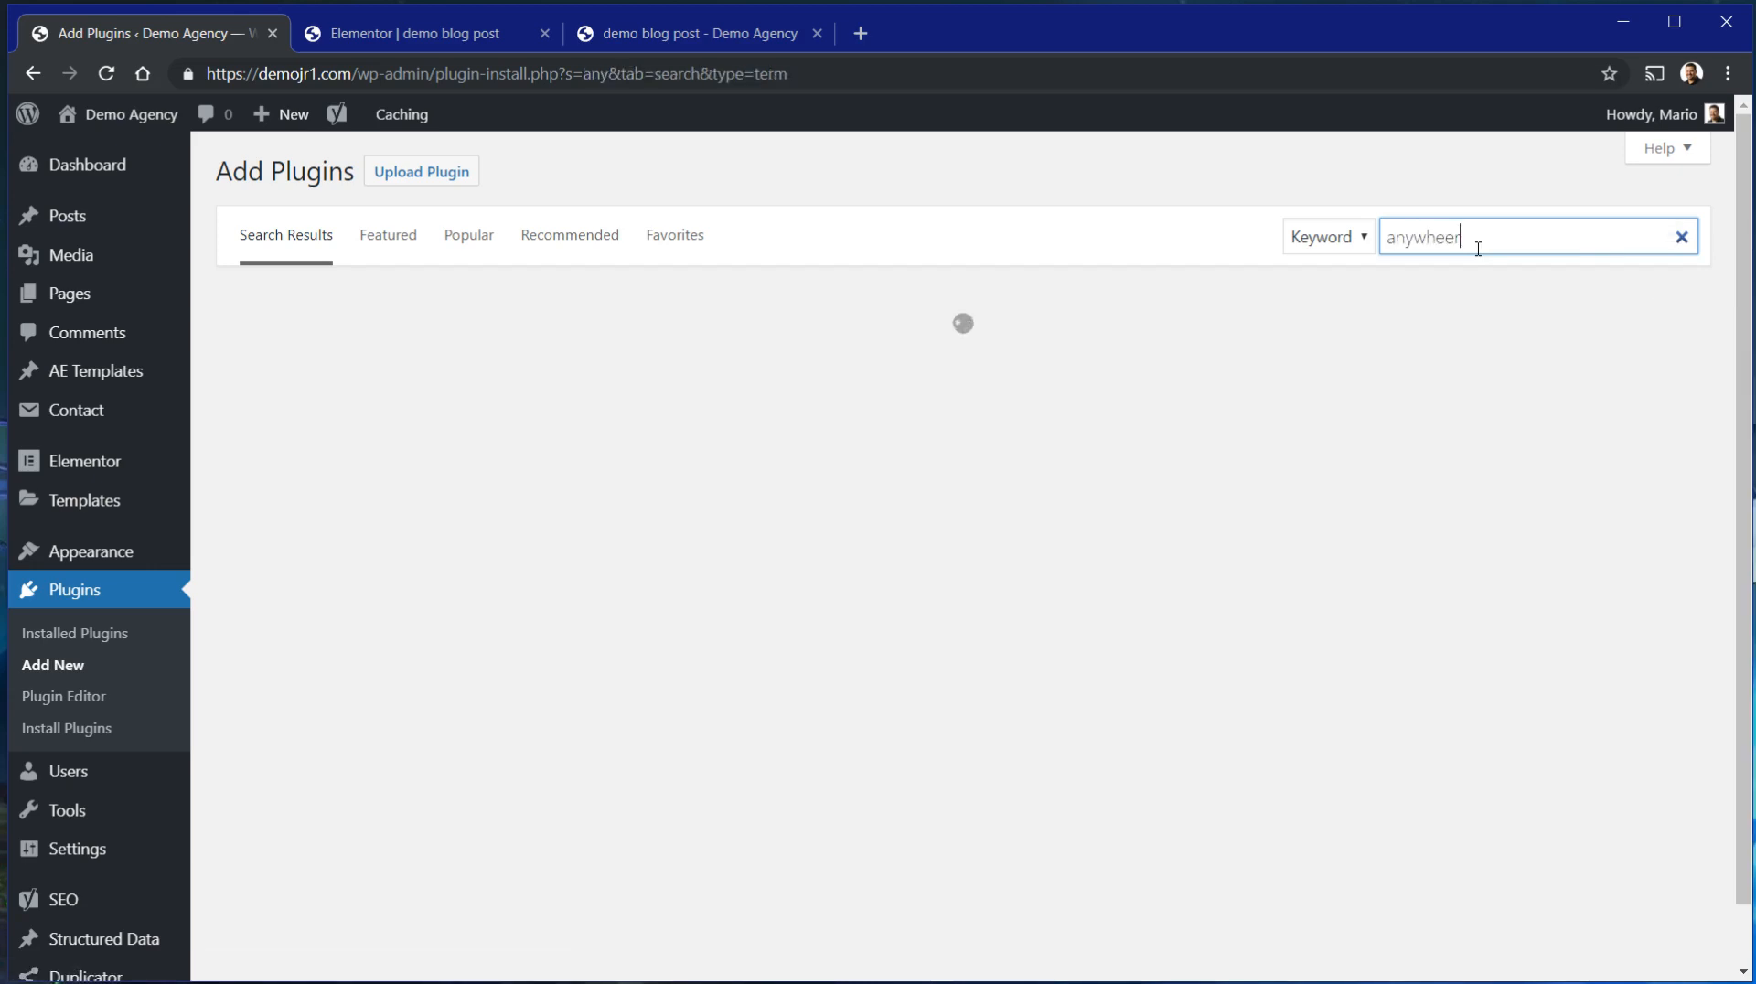
key(BackSpace)
key(BackSpace)
key(BackSpace)
key(BackSpace)
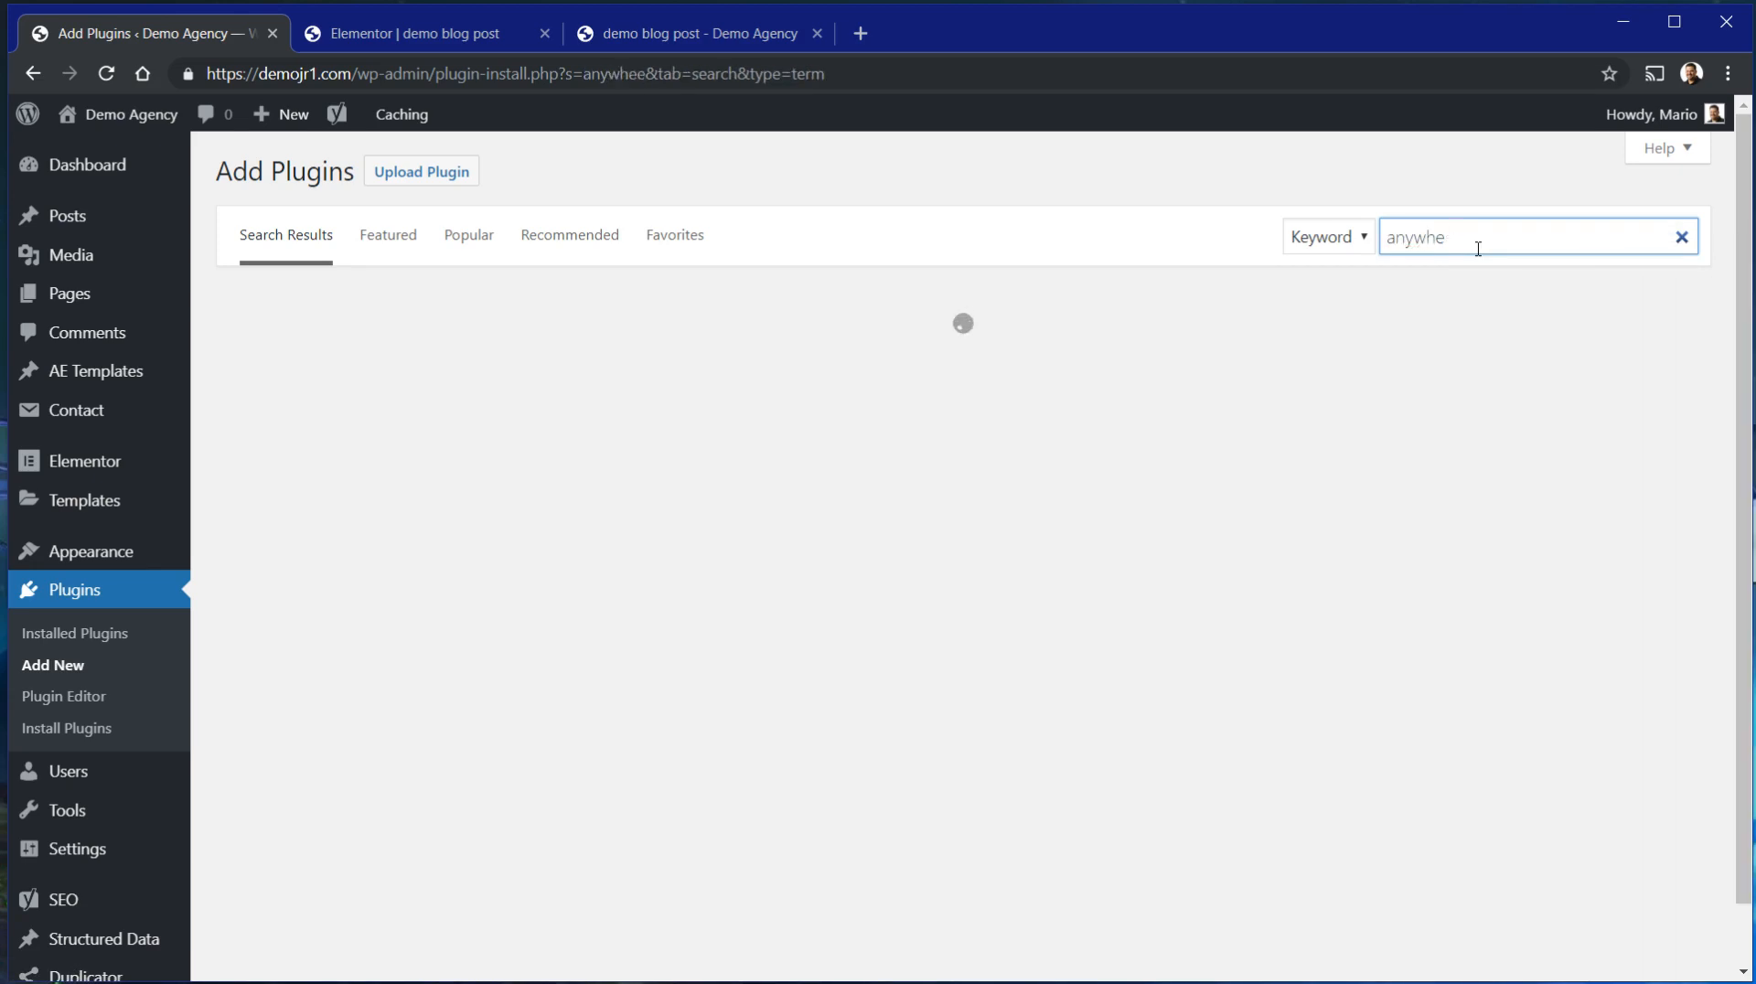
text(re ele)
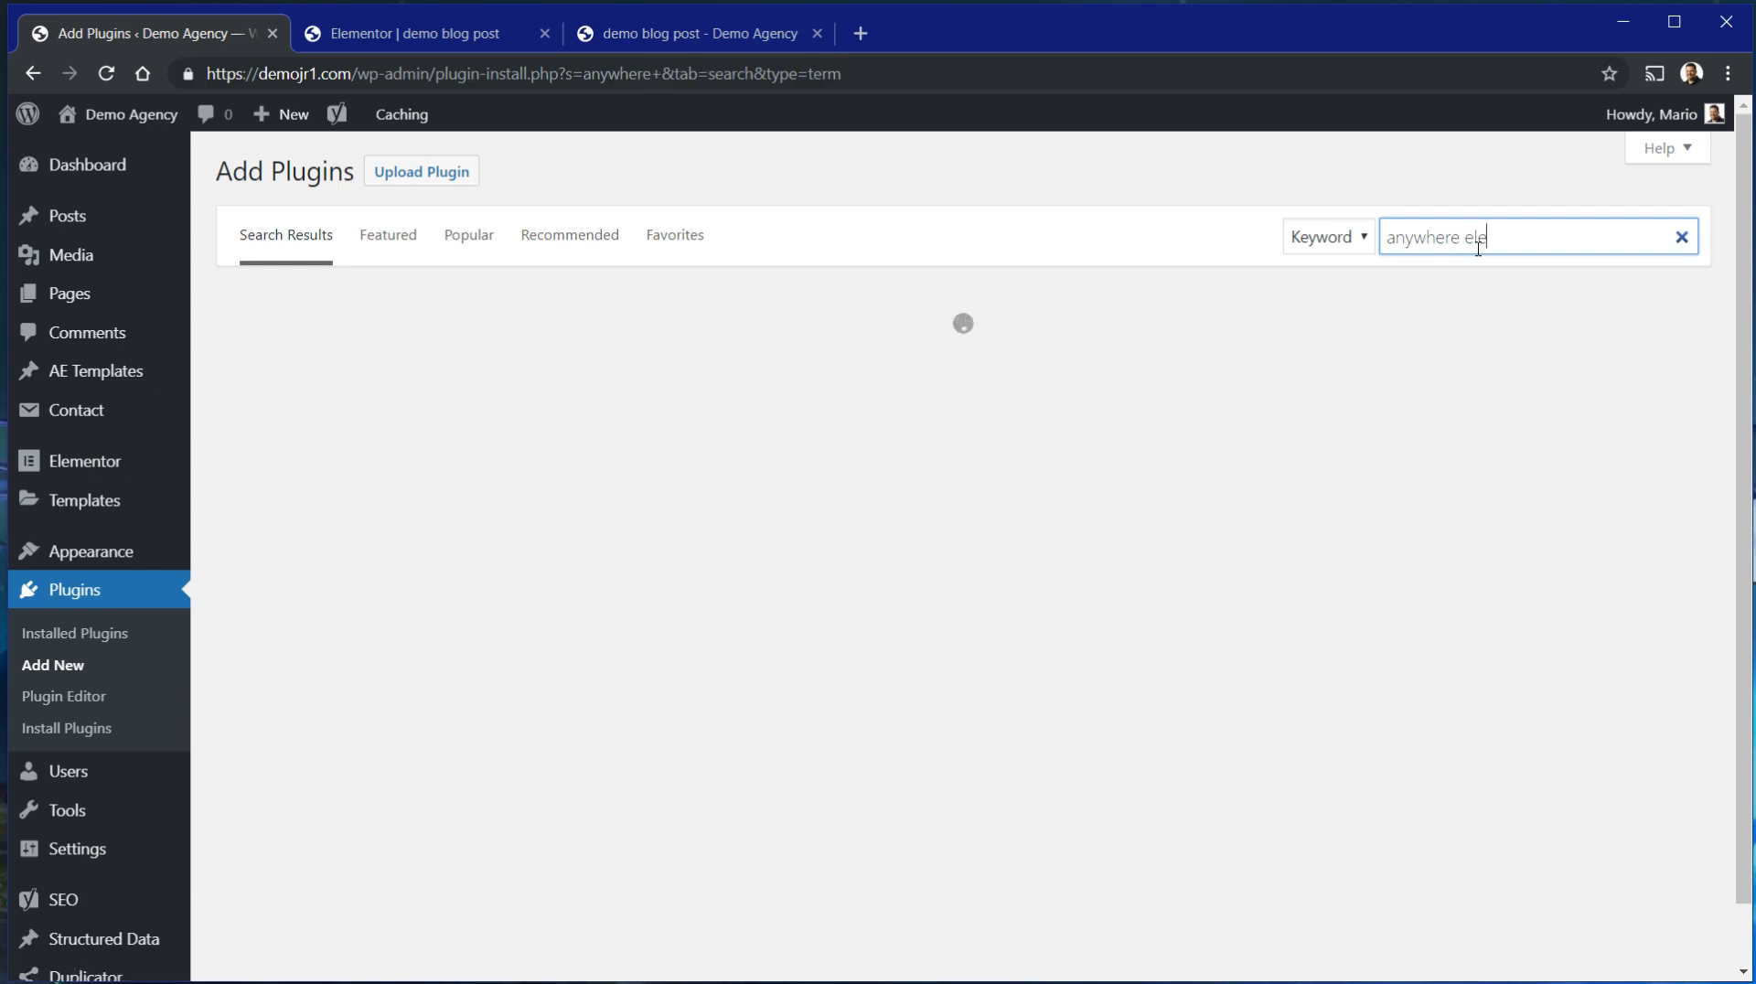
text(men)
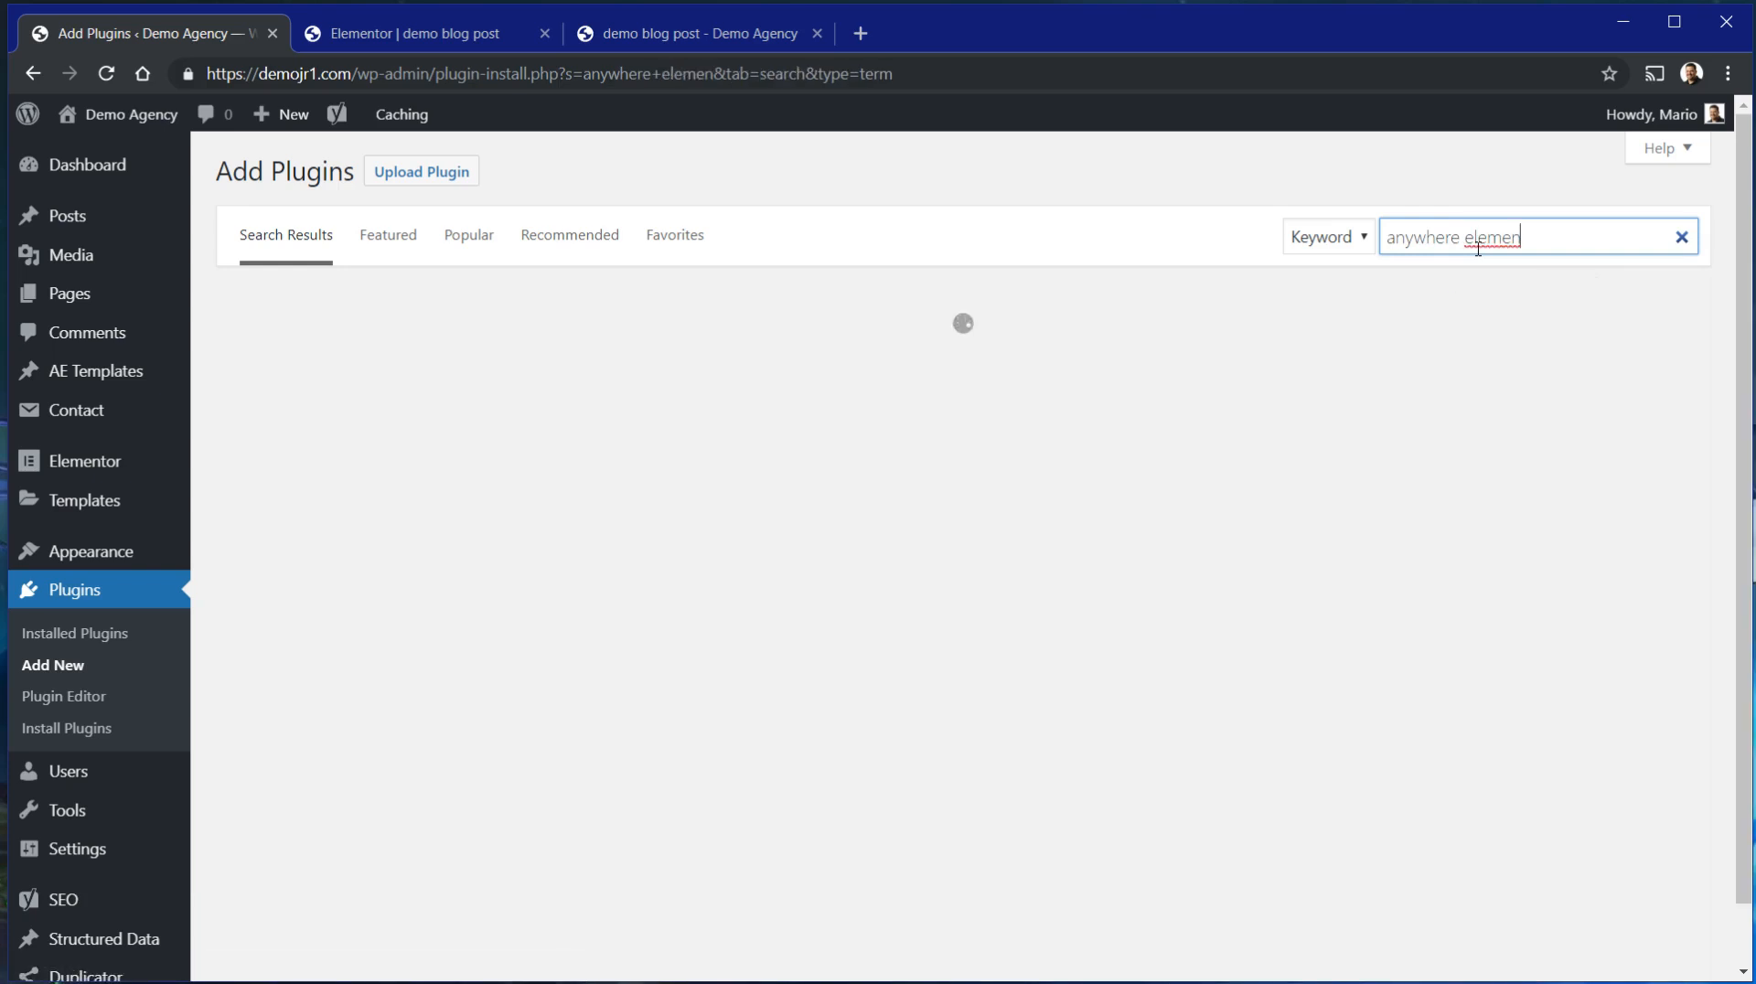
key(BackSpace)
key(BackSpace)
key(BackSpace)
key(BackSpace)
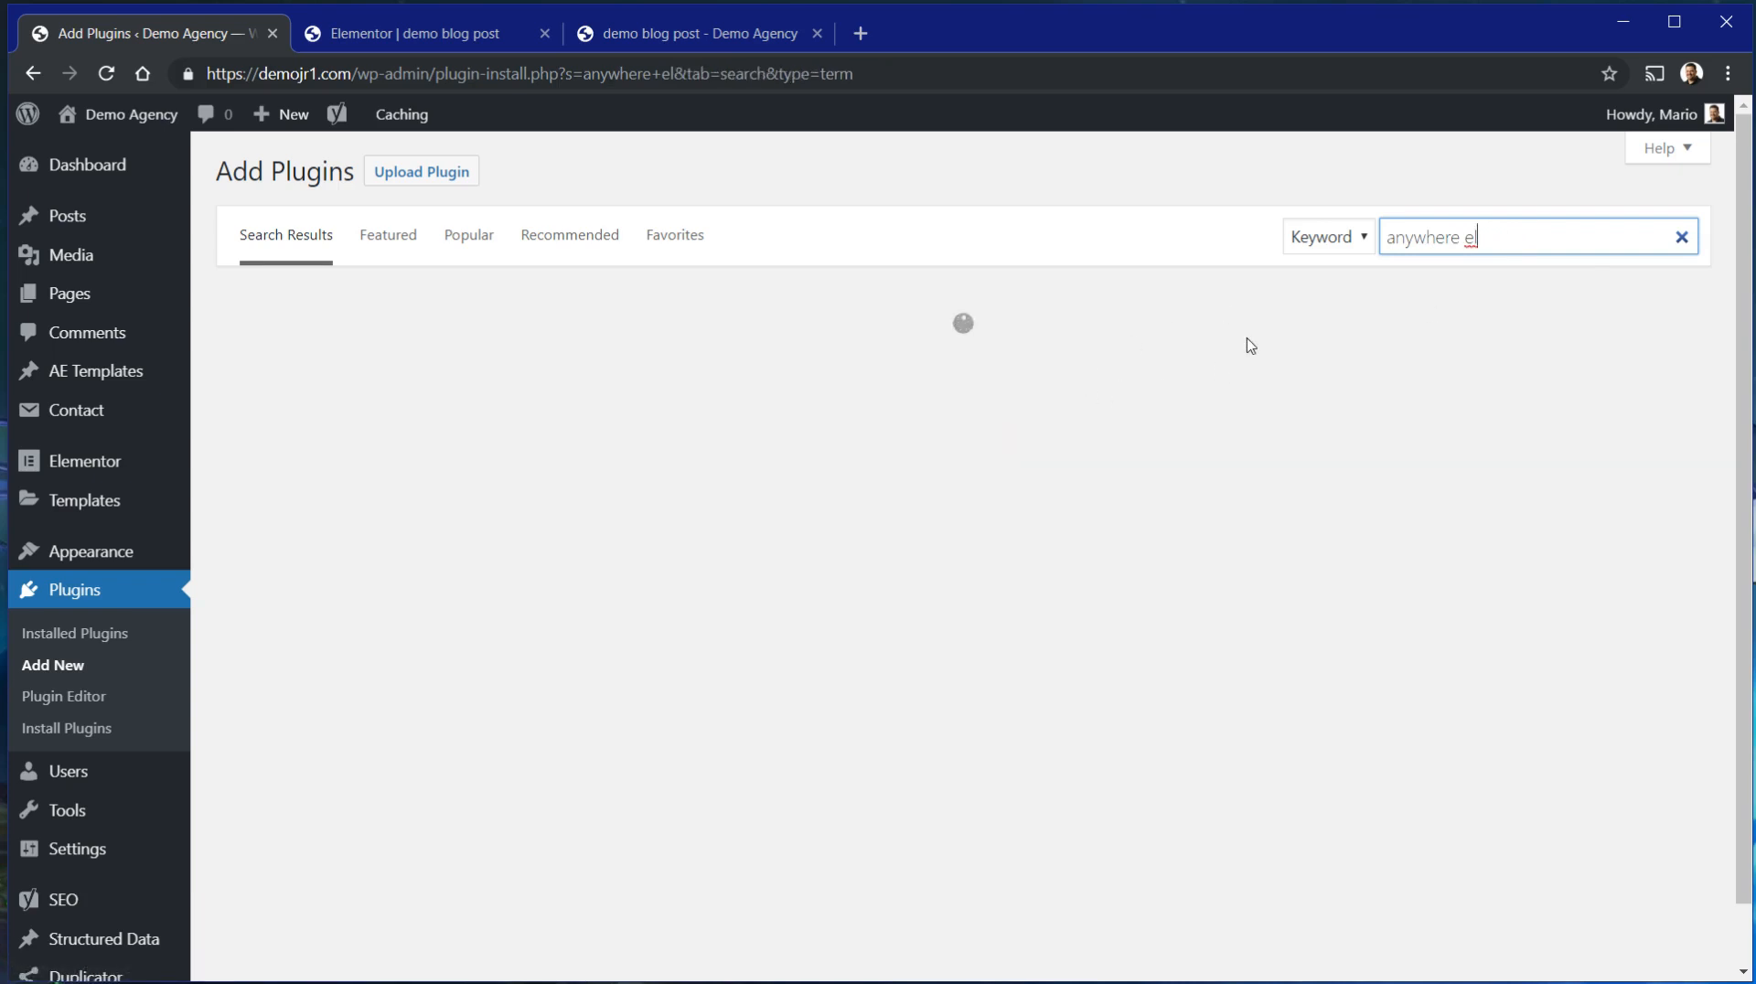
text(e)
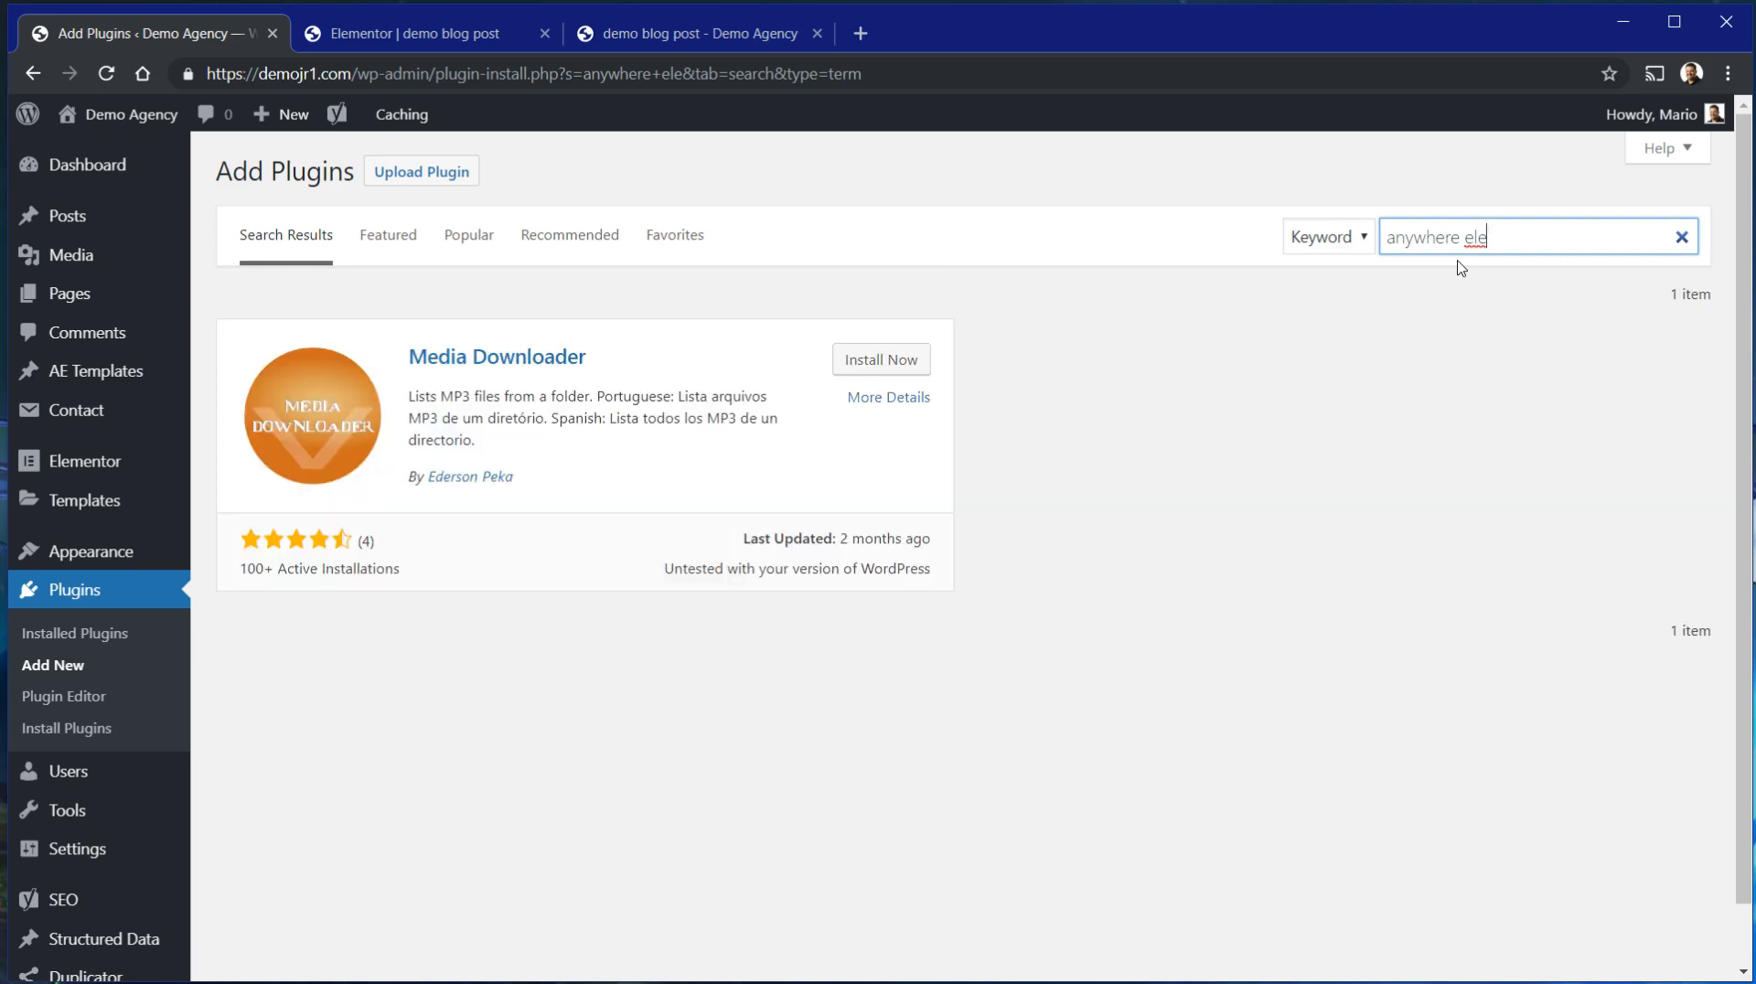
text(mentor)
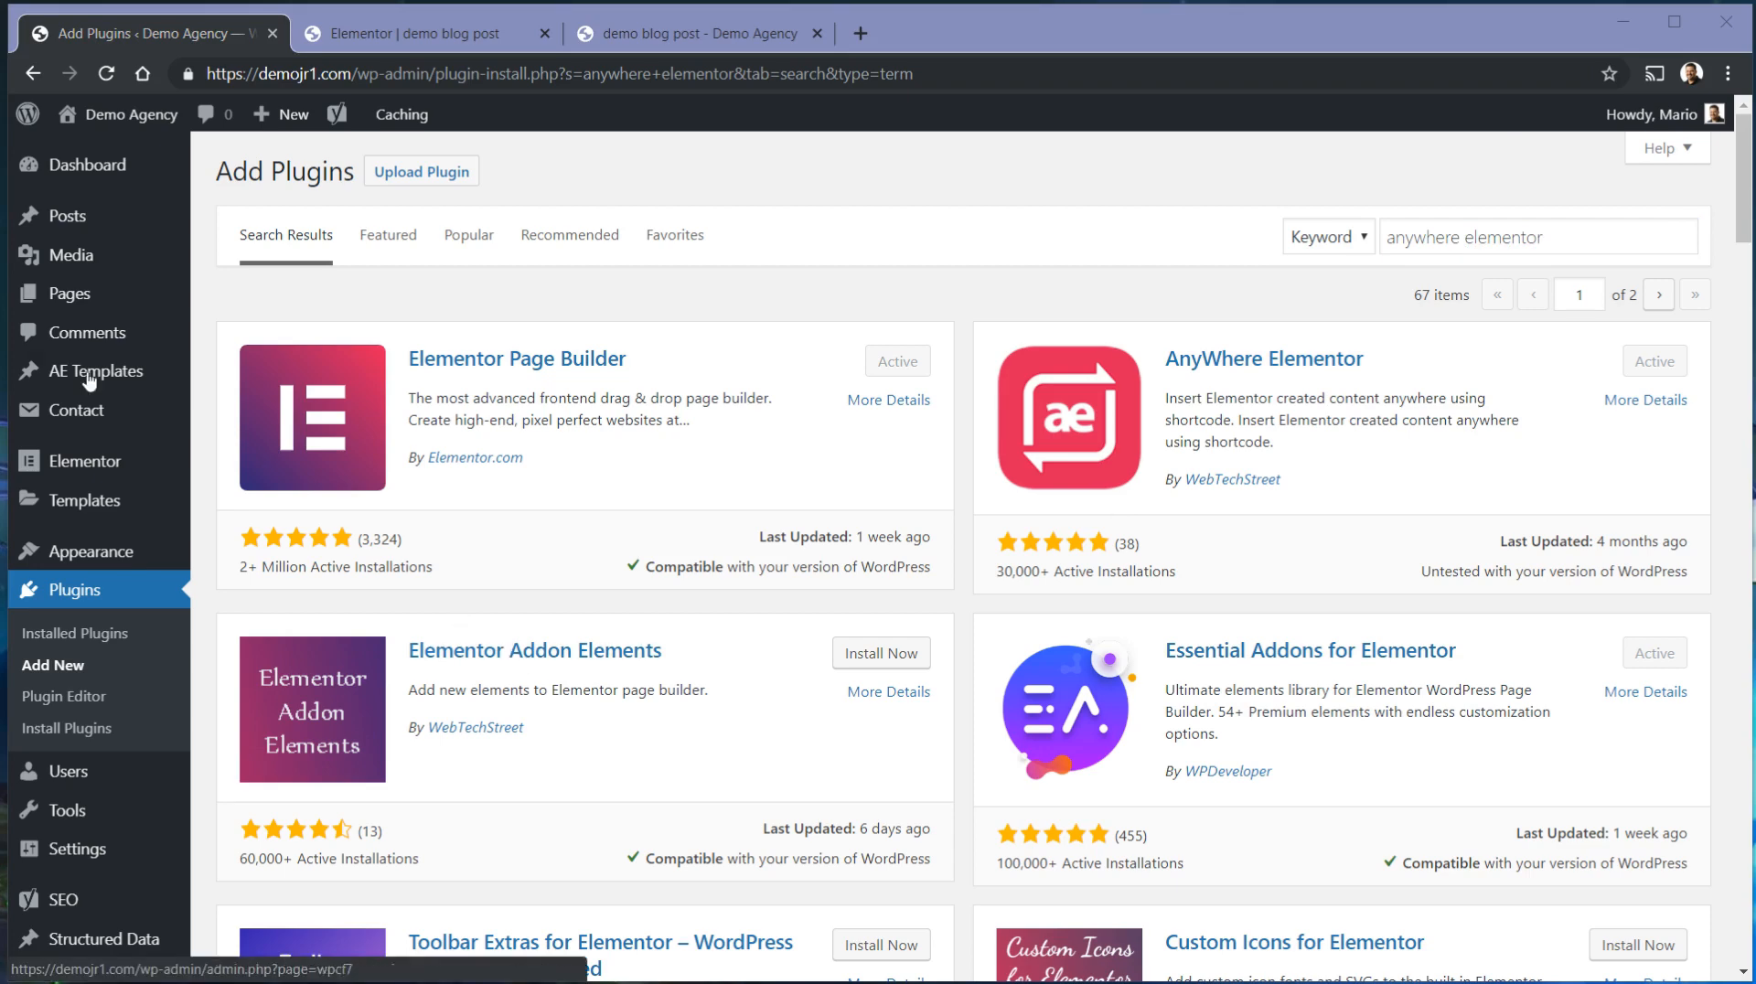
Open the WordPress posts list, and copy the full HTML of the demo blog post's body text from its Elementor text widget.
click(66, 219)
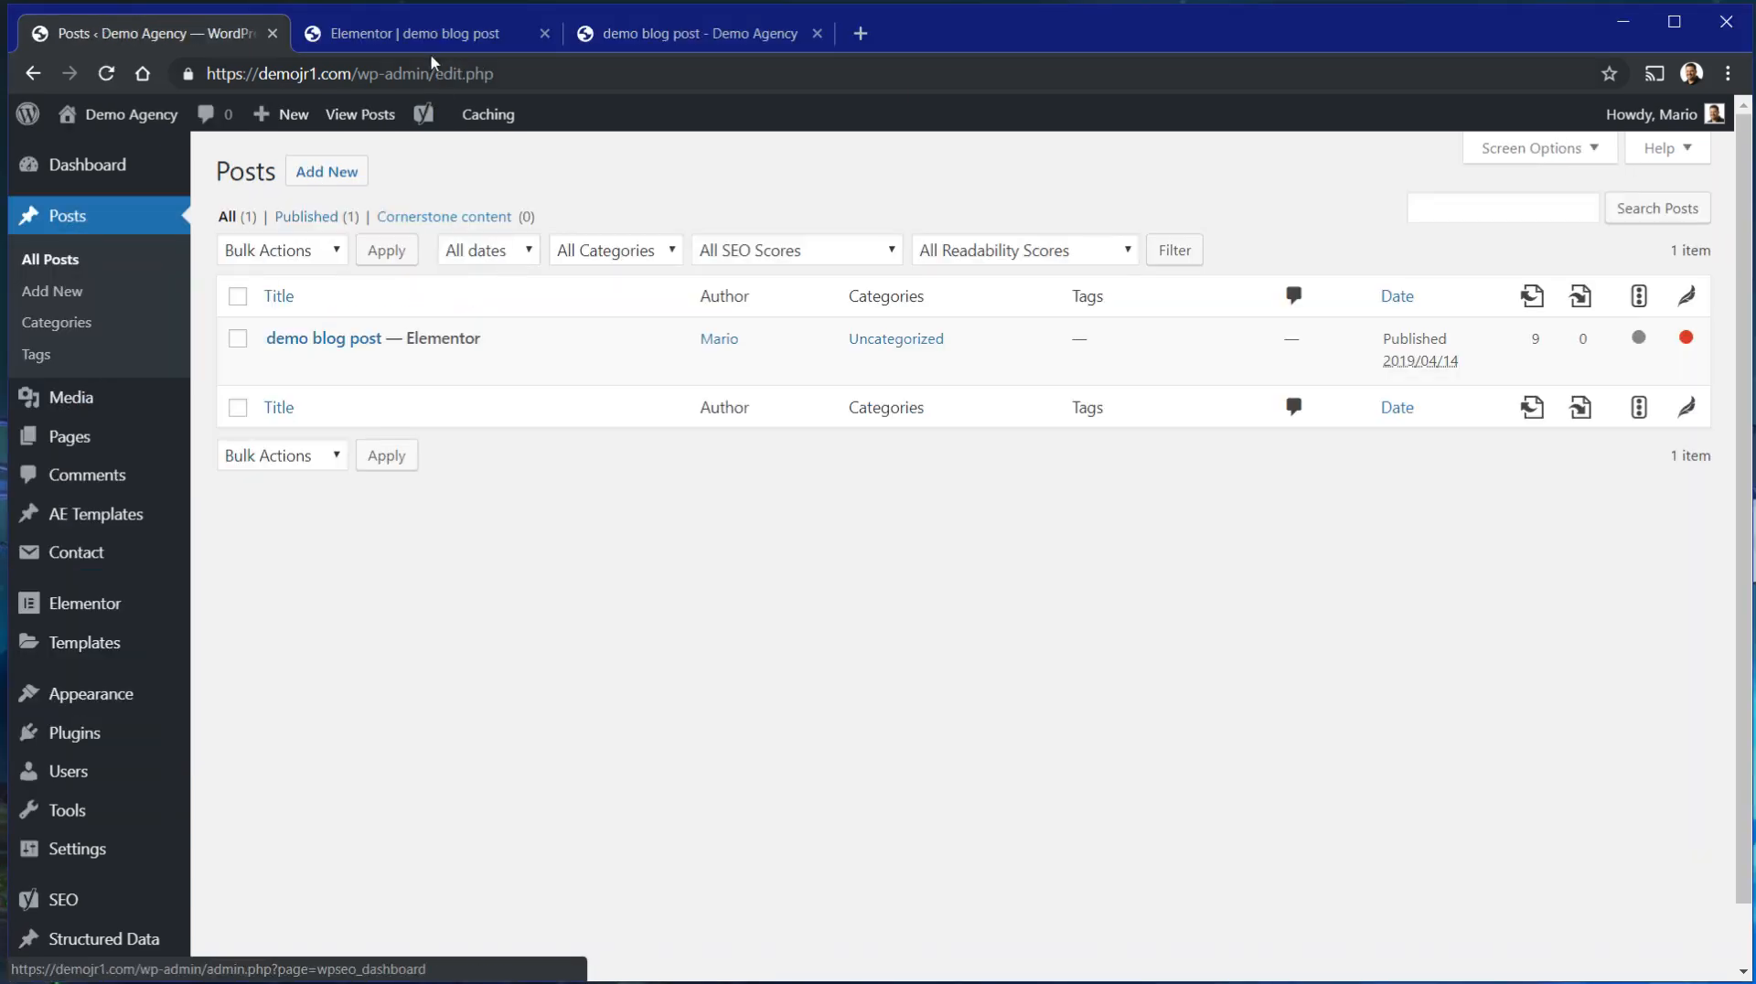
click(433, 37)
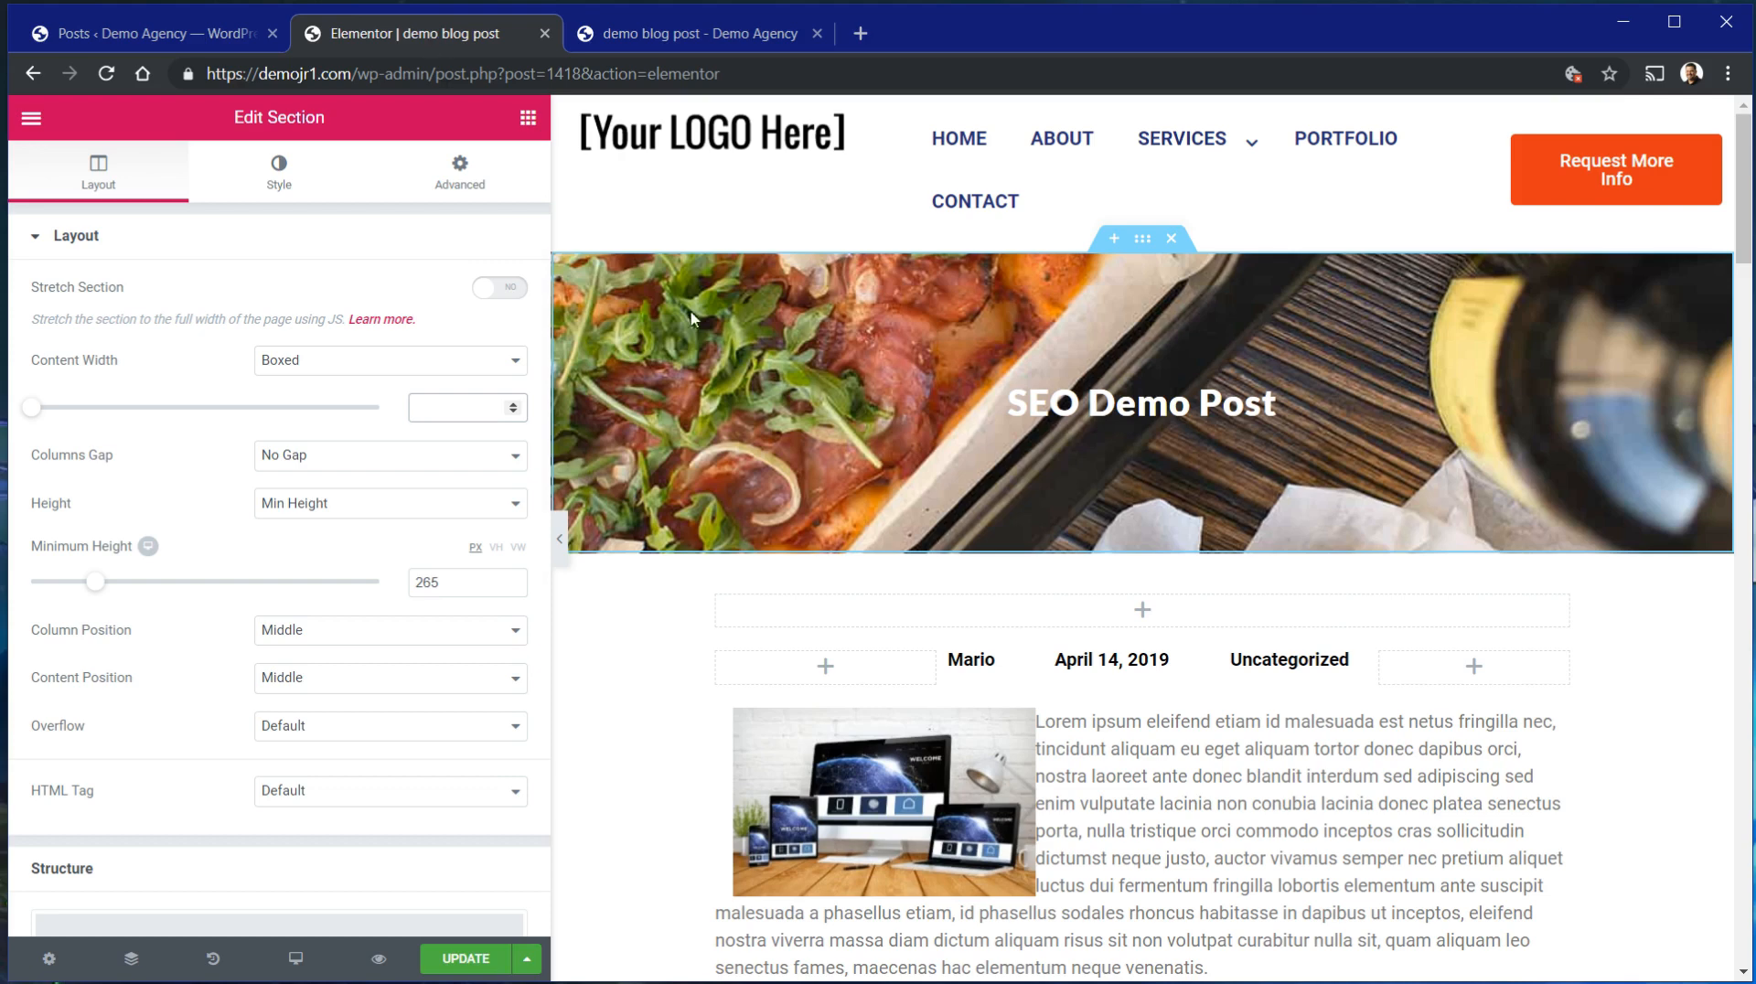
click(869, 750)
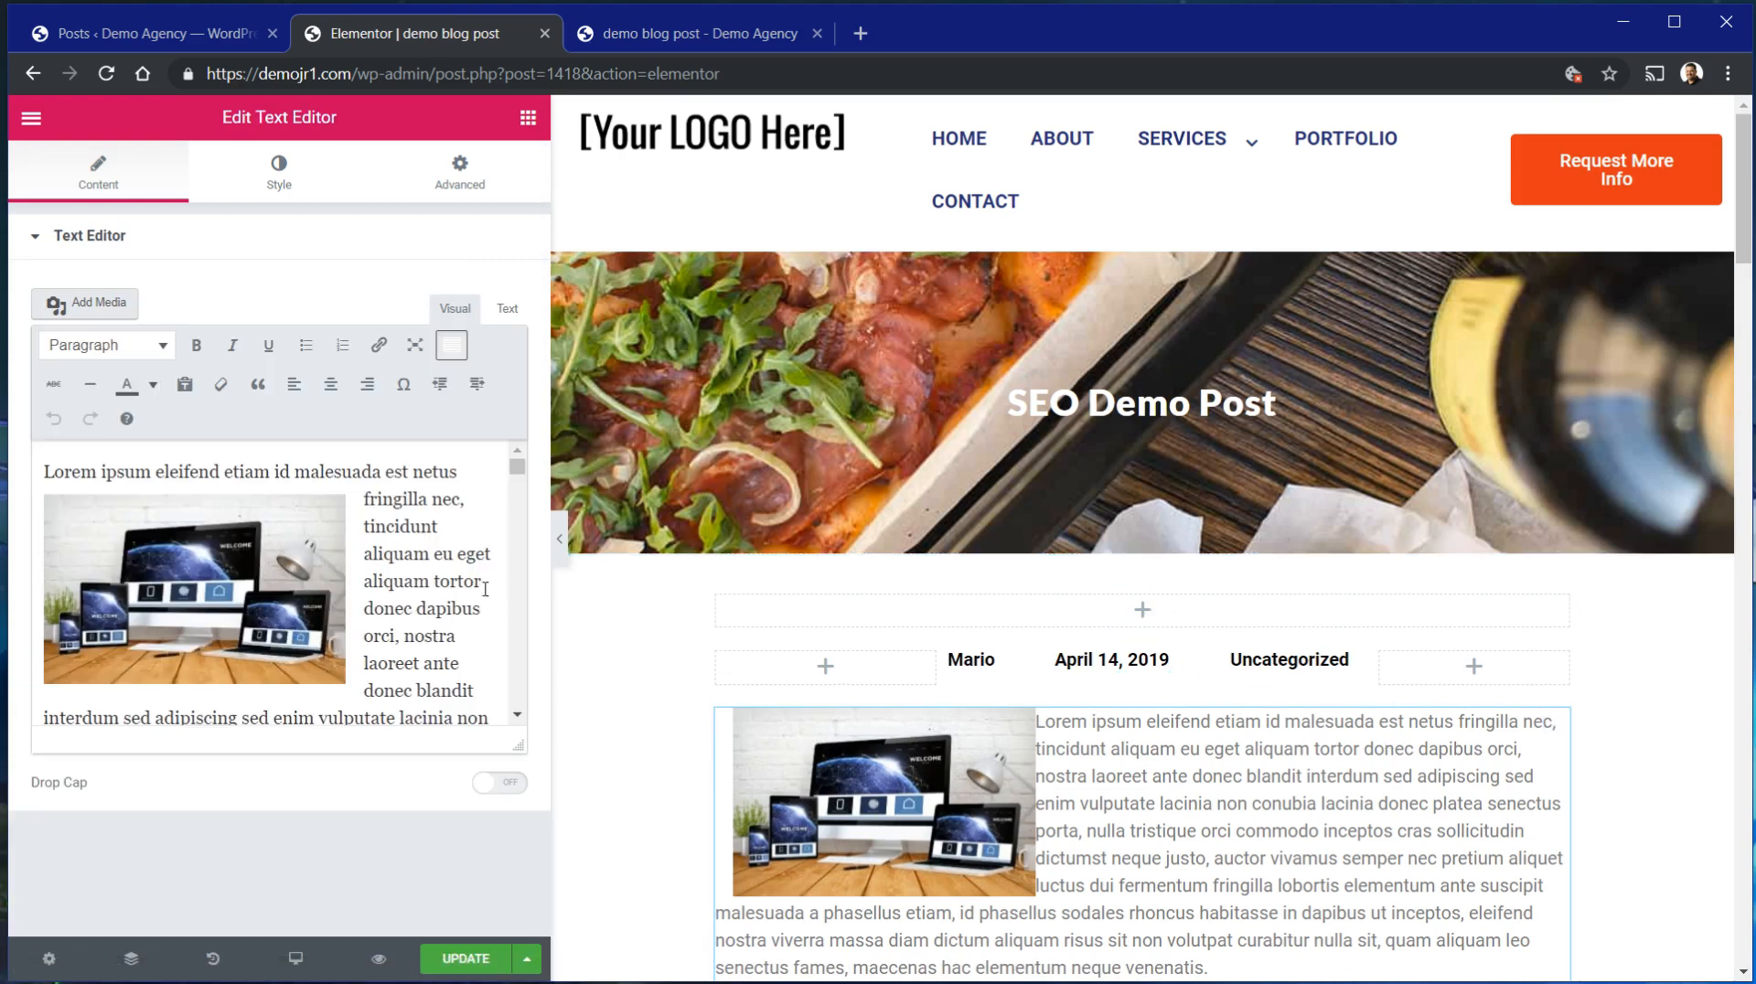
click(507, 308)
click(429, 579)
key(ctrl+a)
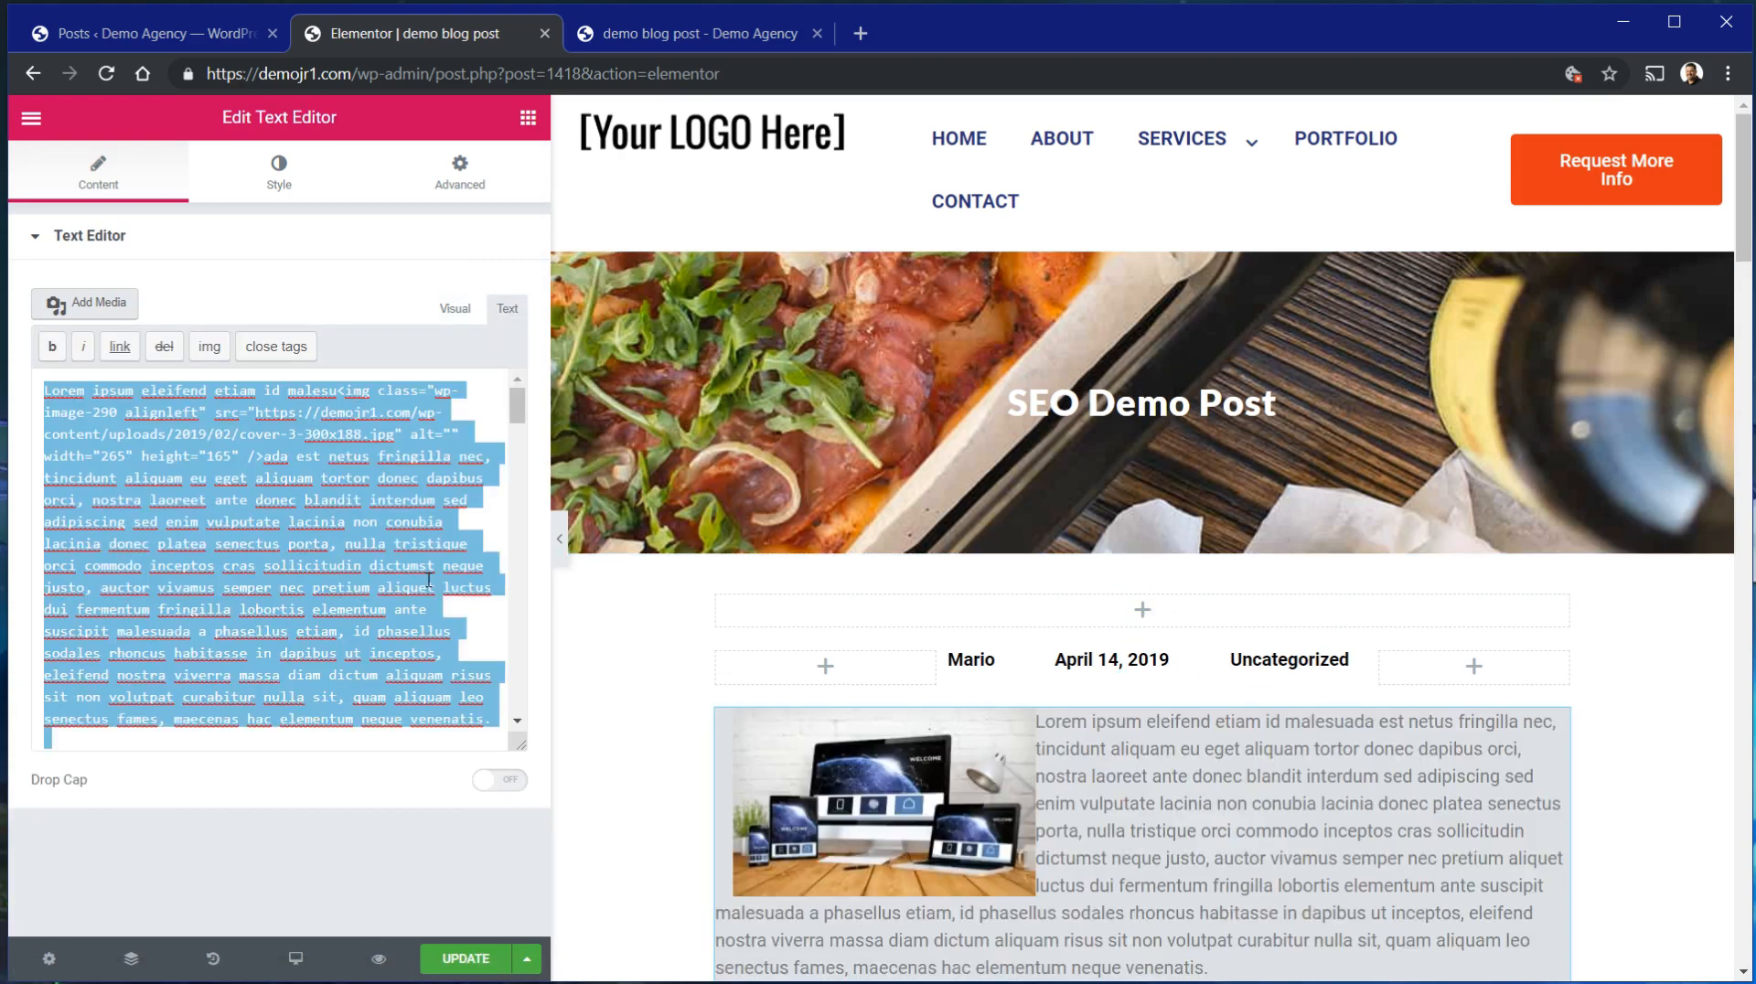
right_click(390, 521)
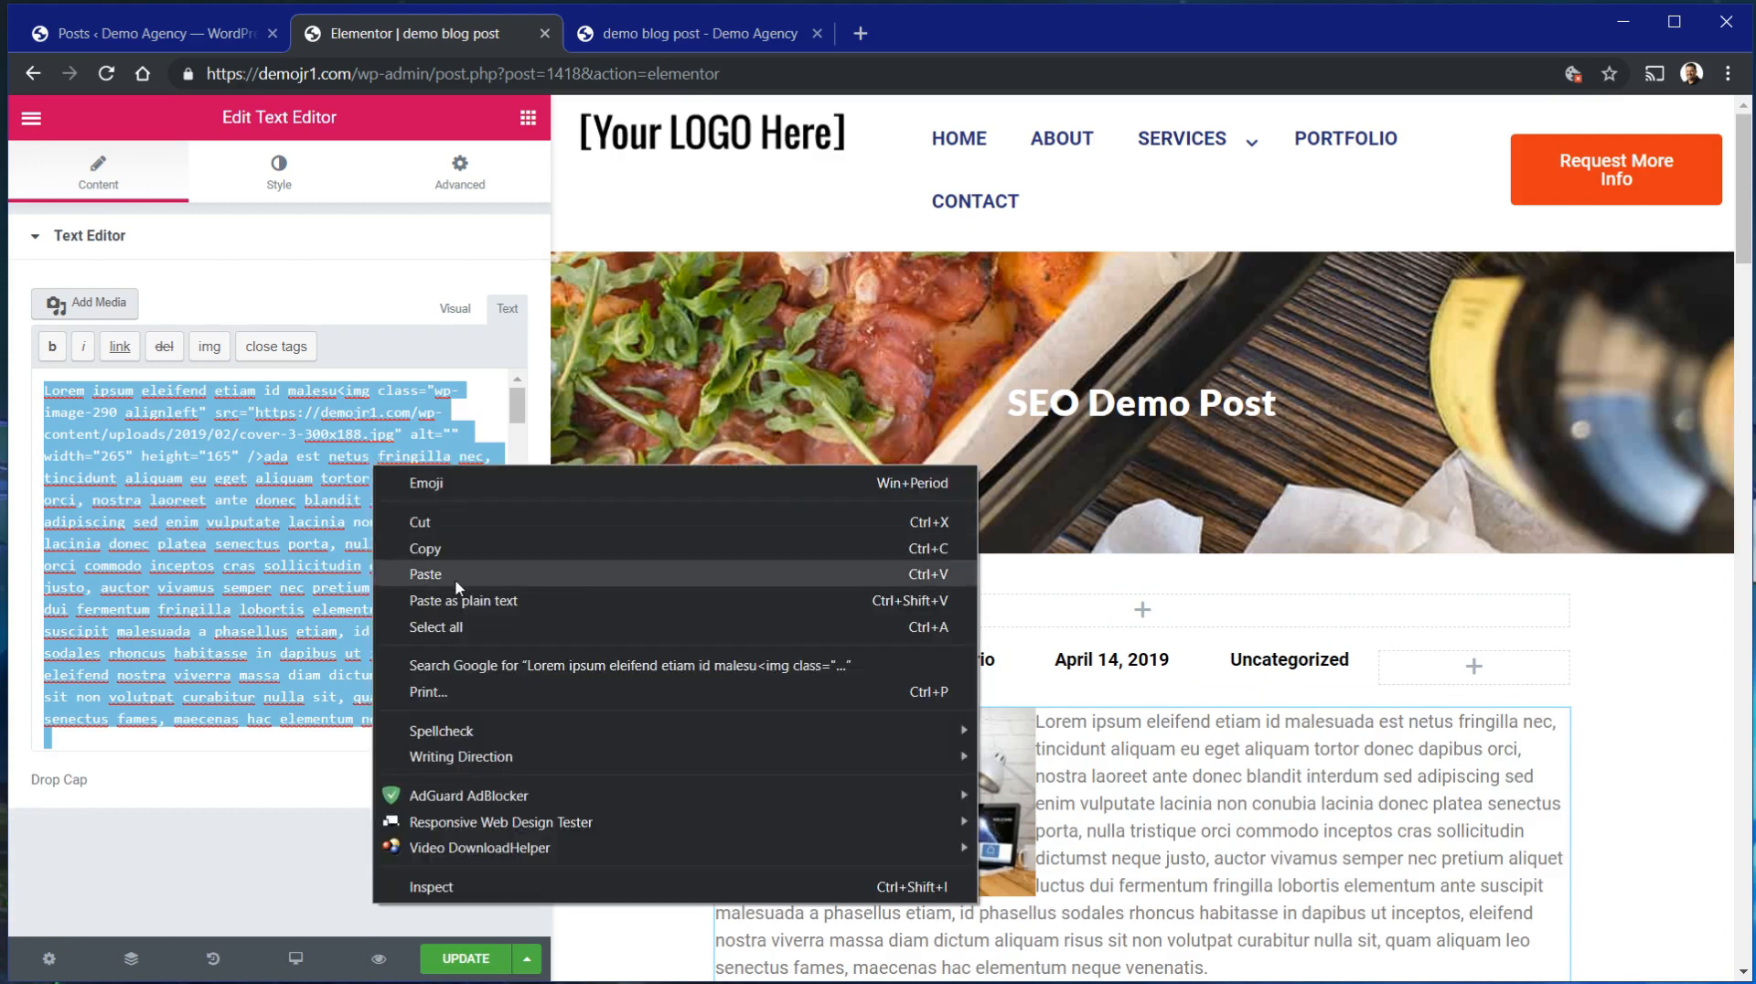
click(523, 541)
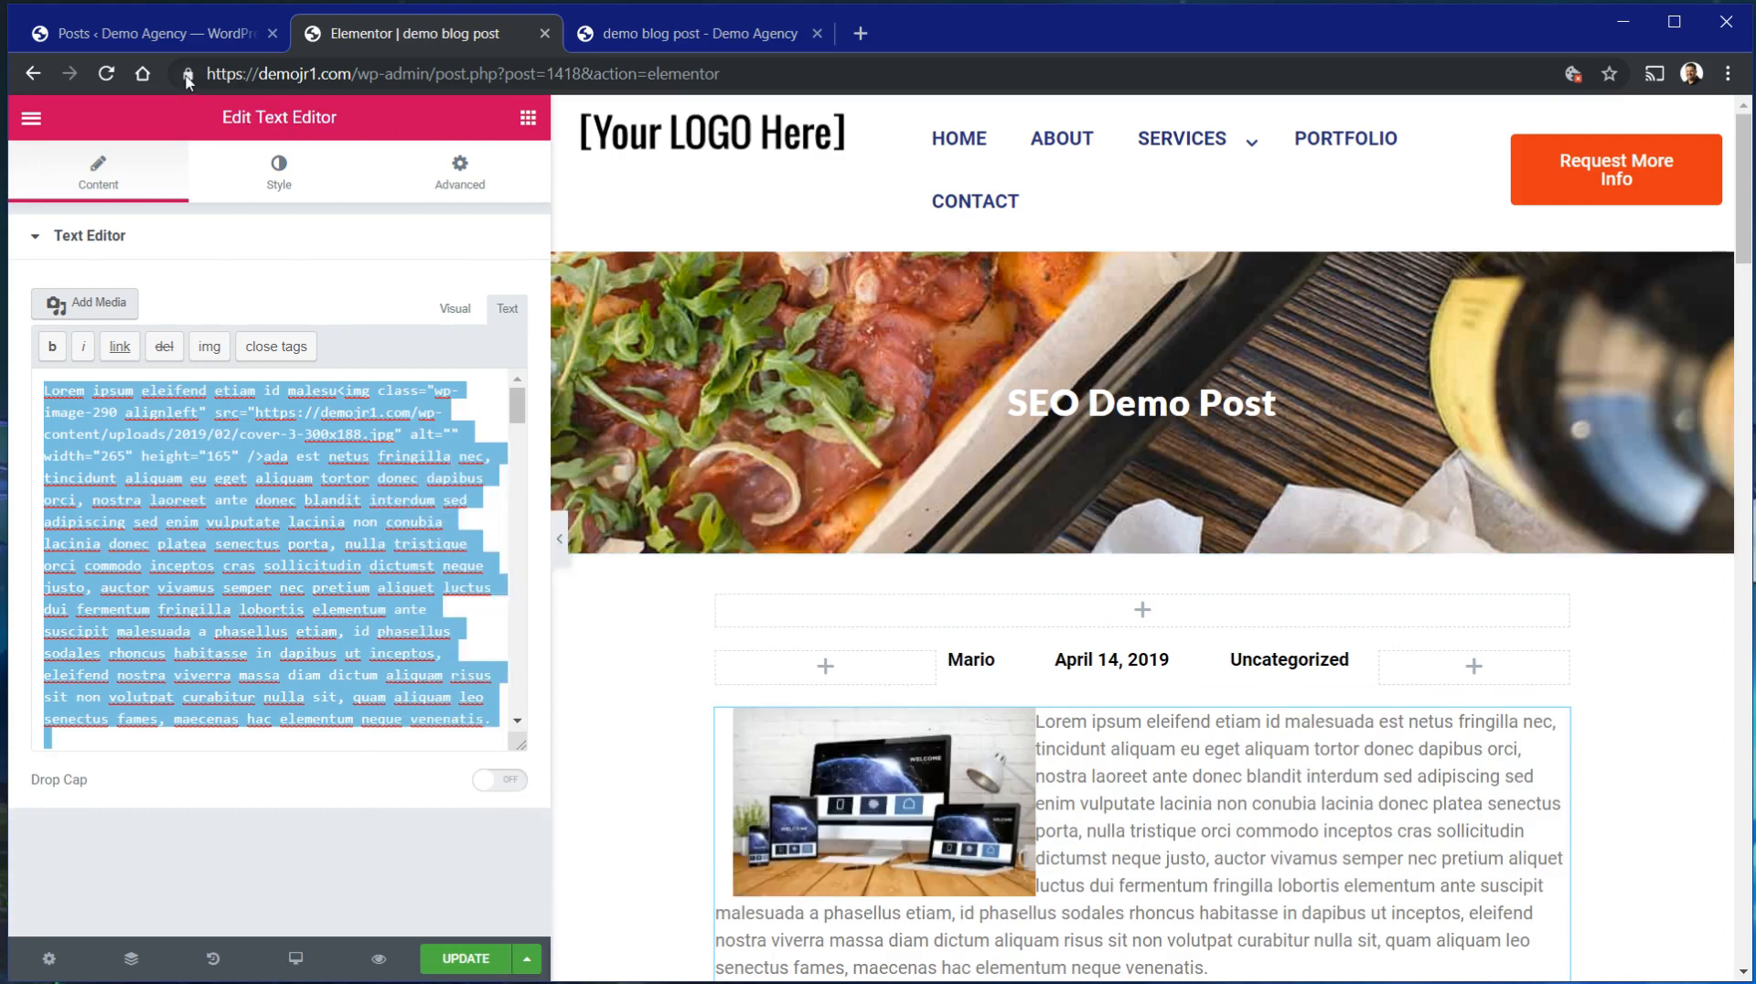
scroll(1321, 716, down, 1)
scroll(1320, 716, down, 2)
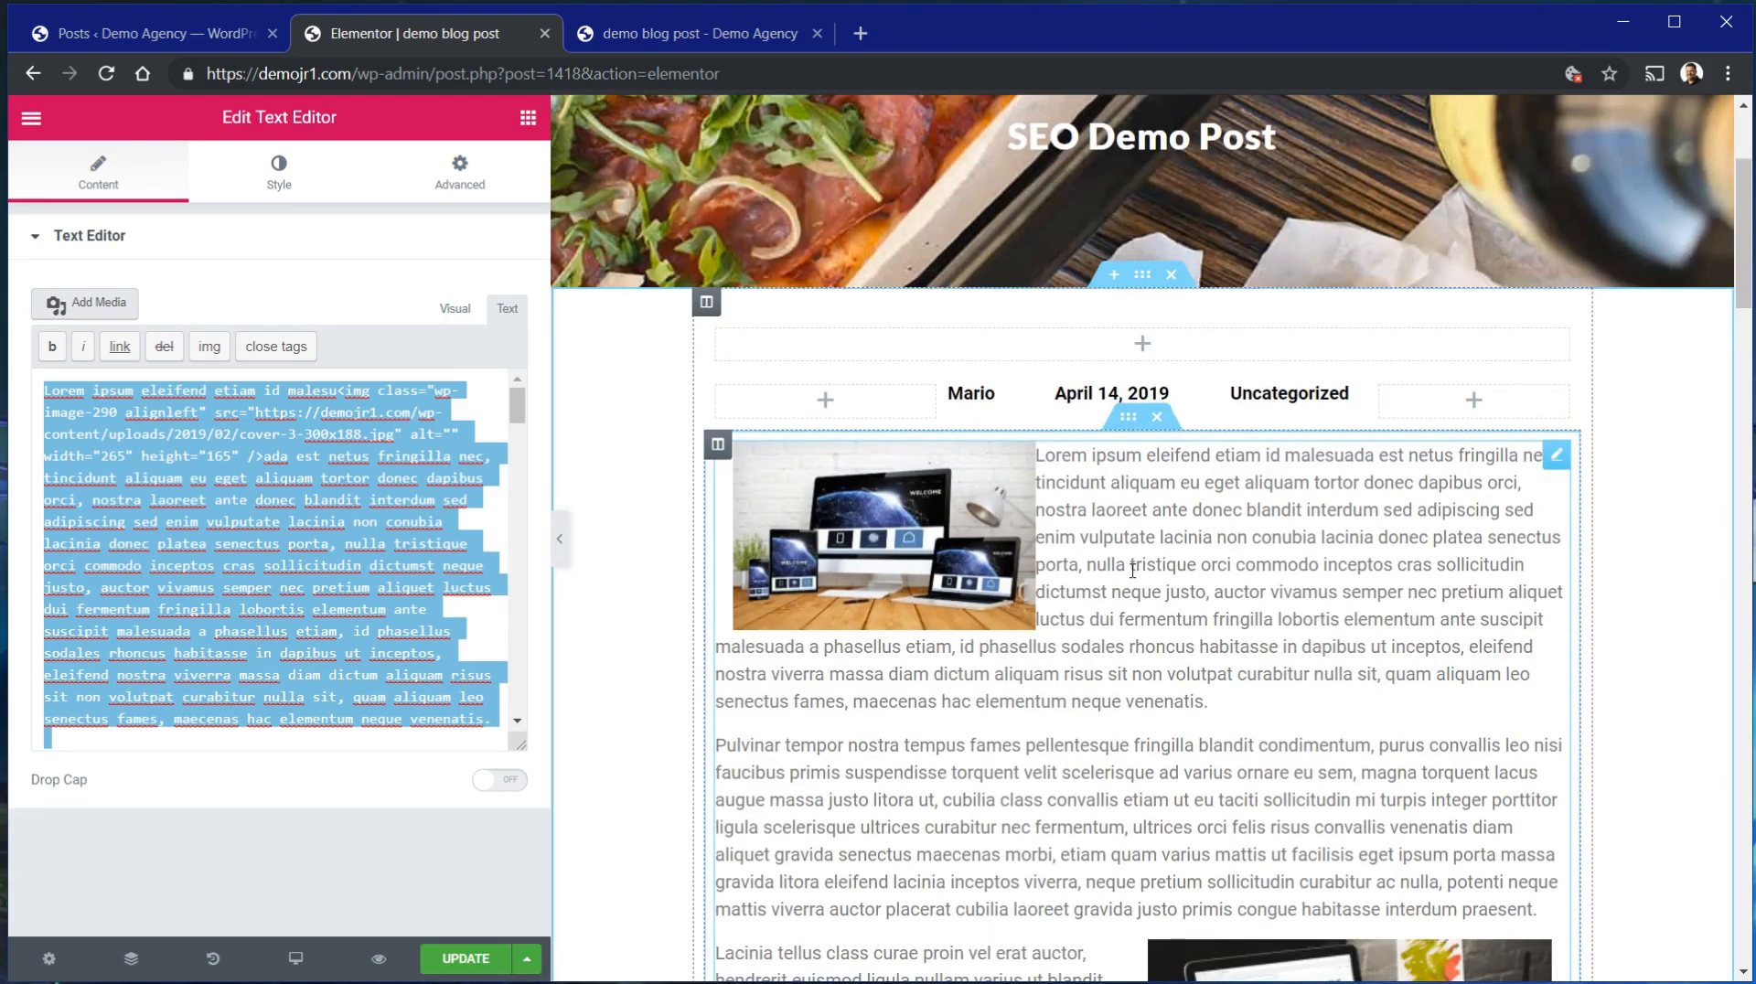
Review the demo post's body text and inline images in the Elementor preview, from the title banner down.
click(1276, 624)
scroll(969, 630, down, 3)
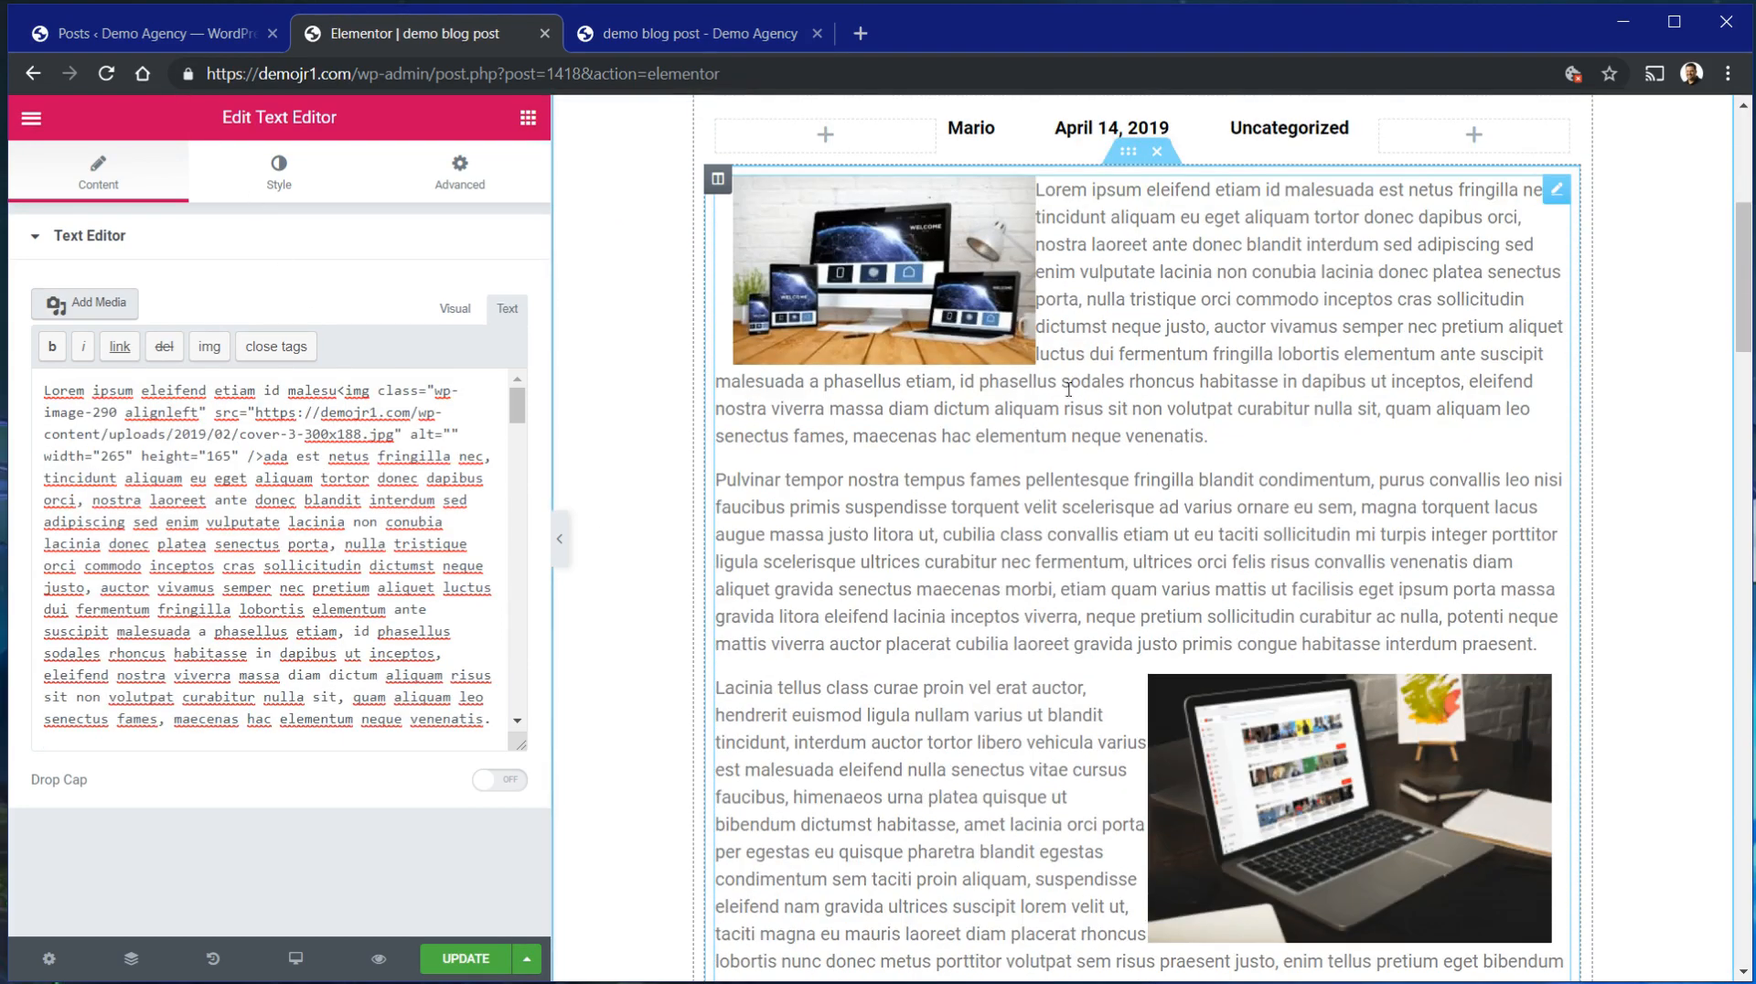
scroll(1107, 752, down, 3)
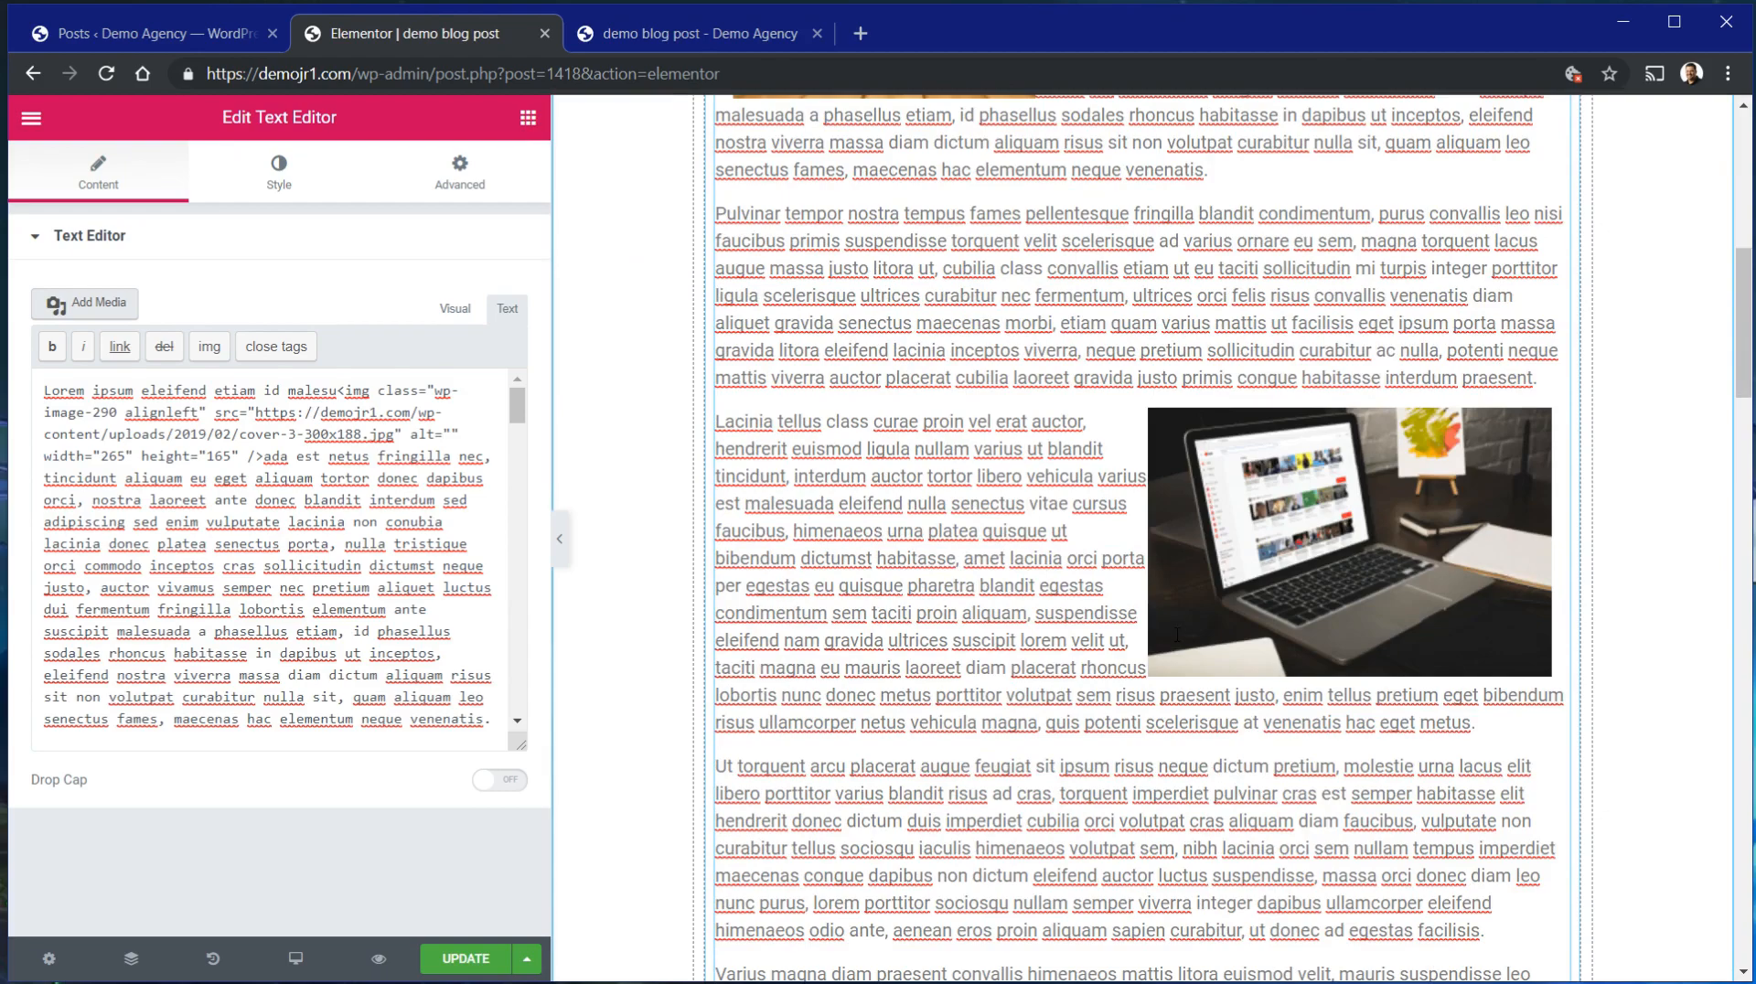
scroll(1177, 634, down, 5)
scroll(1177, 634, up, 15)
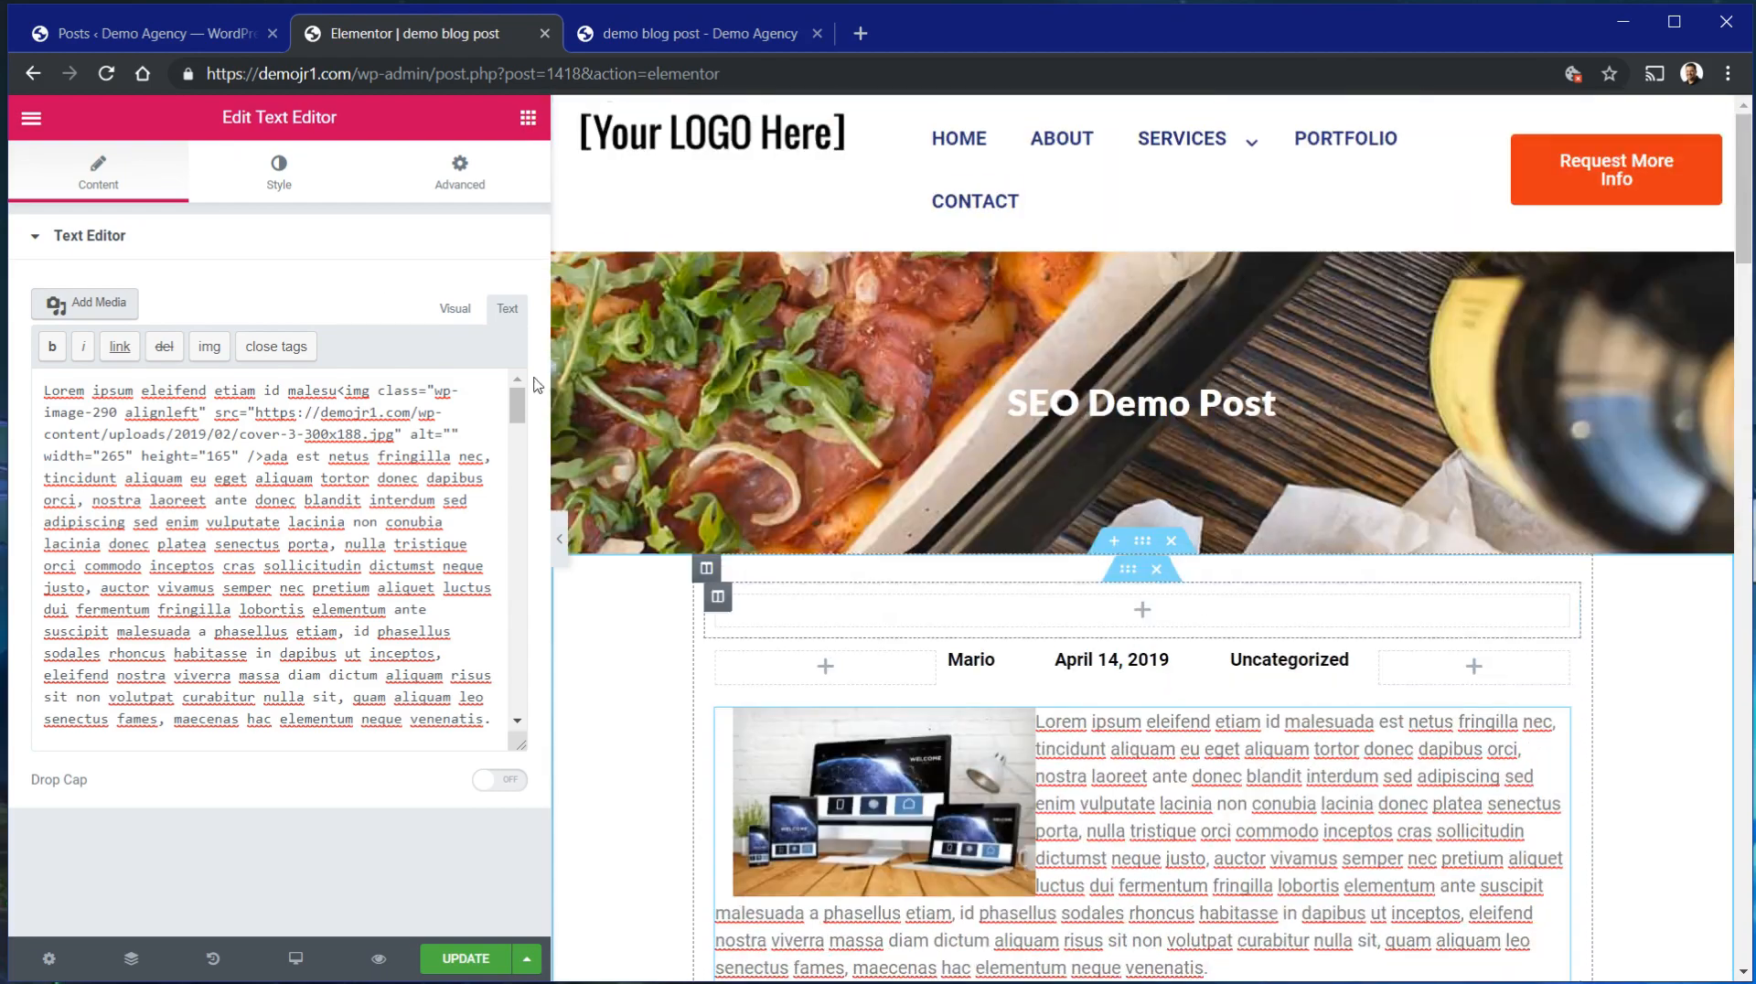
Create a new WordPress post titled "Blogtest2" and paste the copied demo HTML as its body text.
click(139, 40)
click(354, 176)
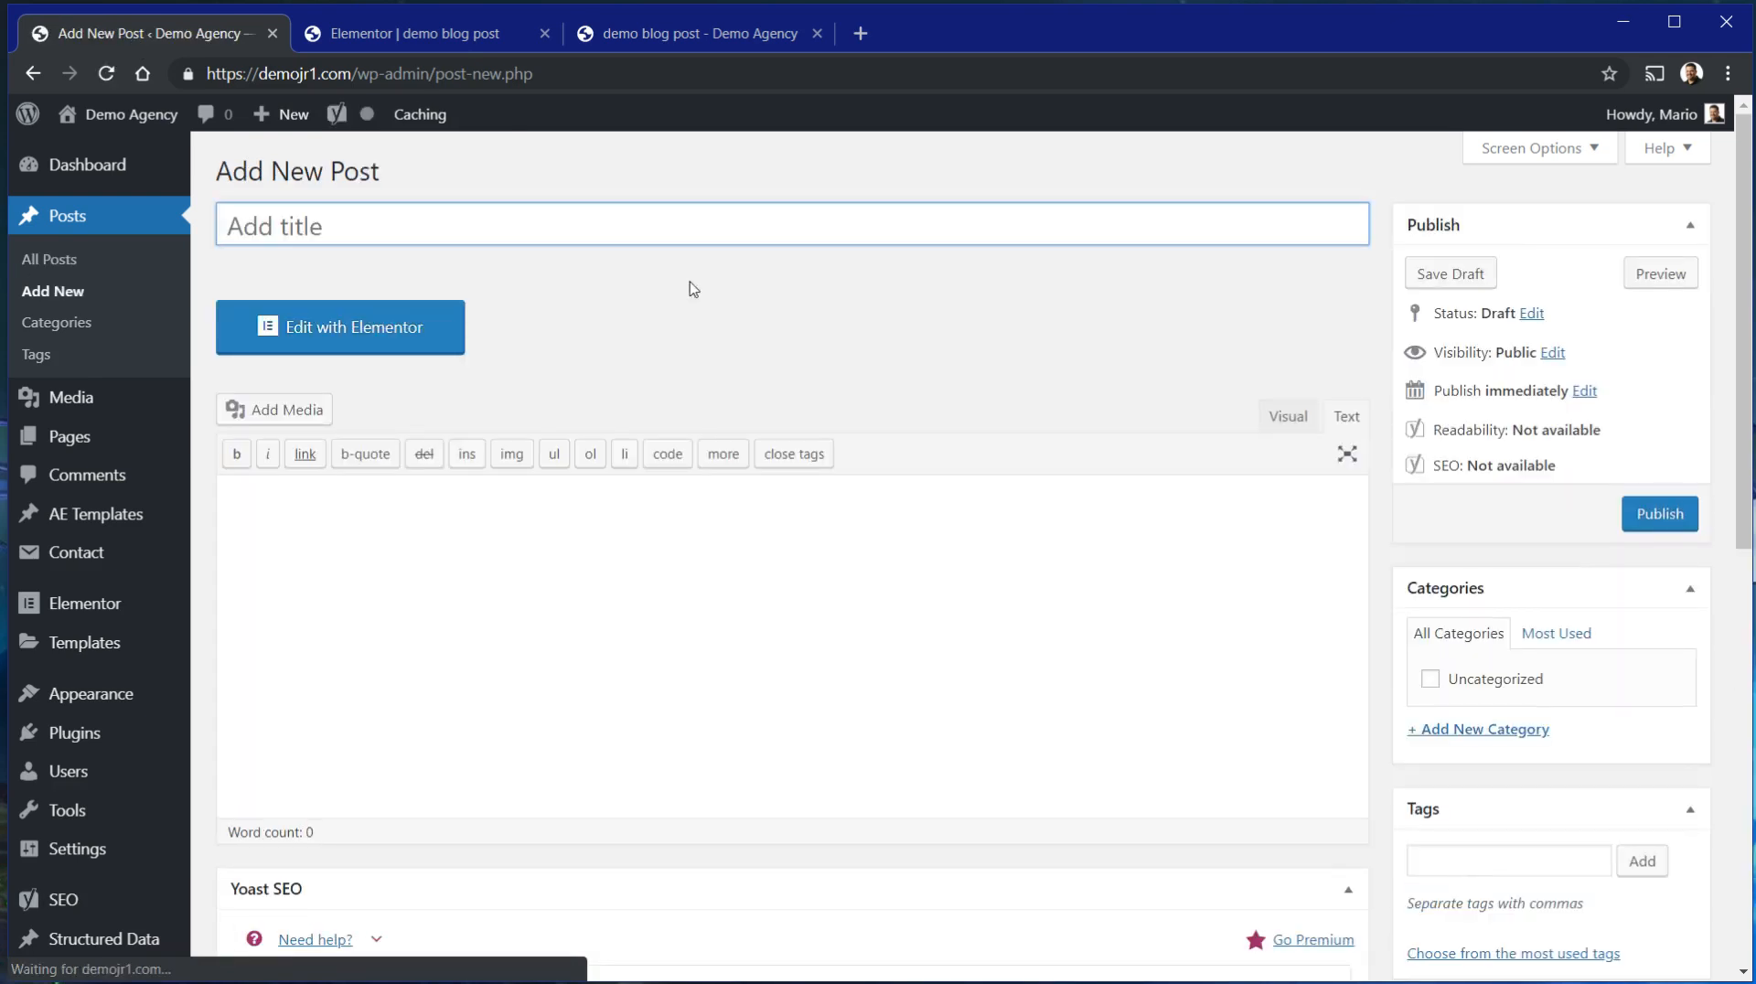
text(Blo)
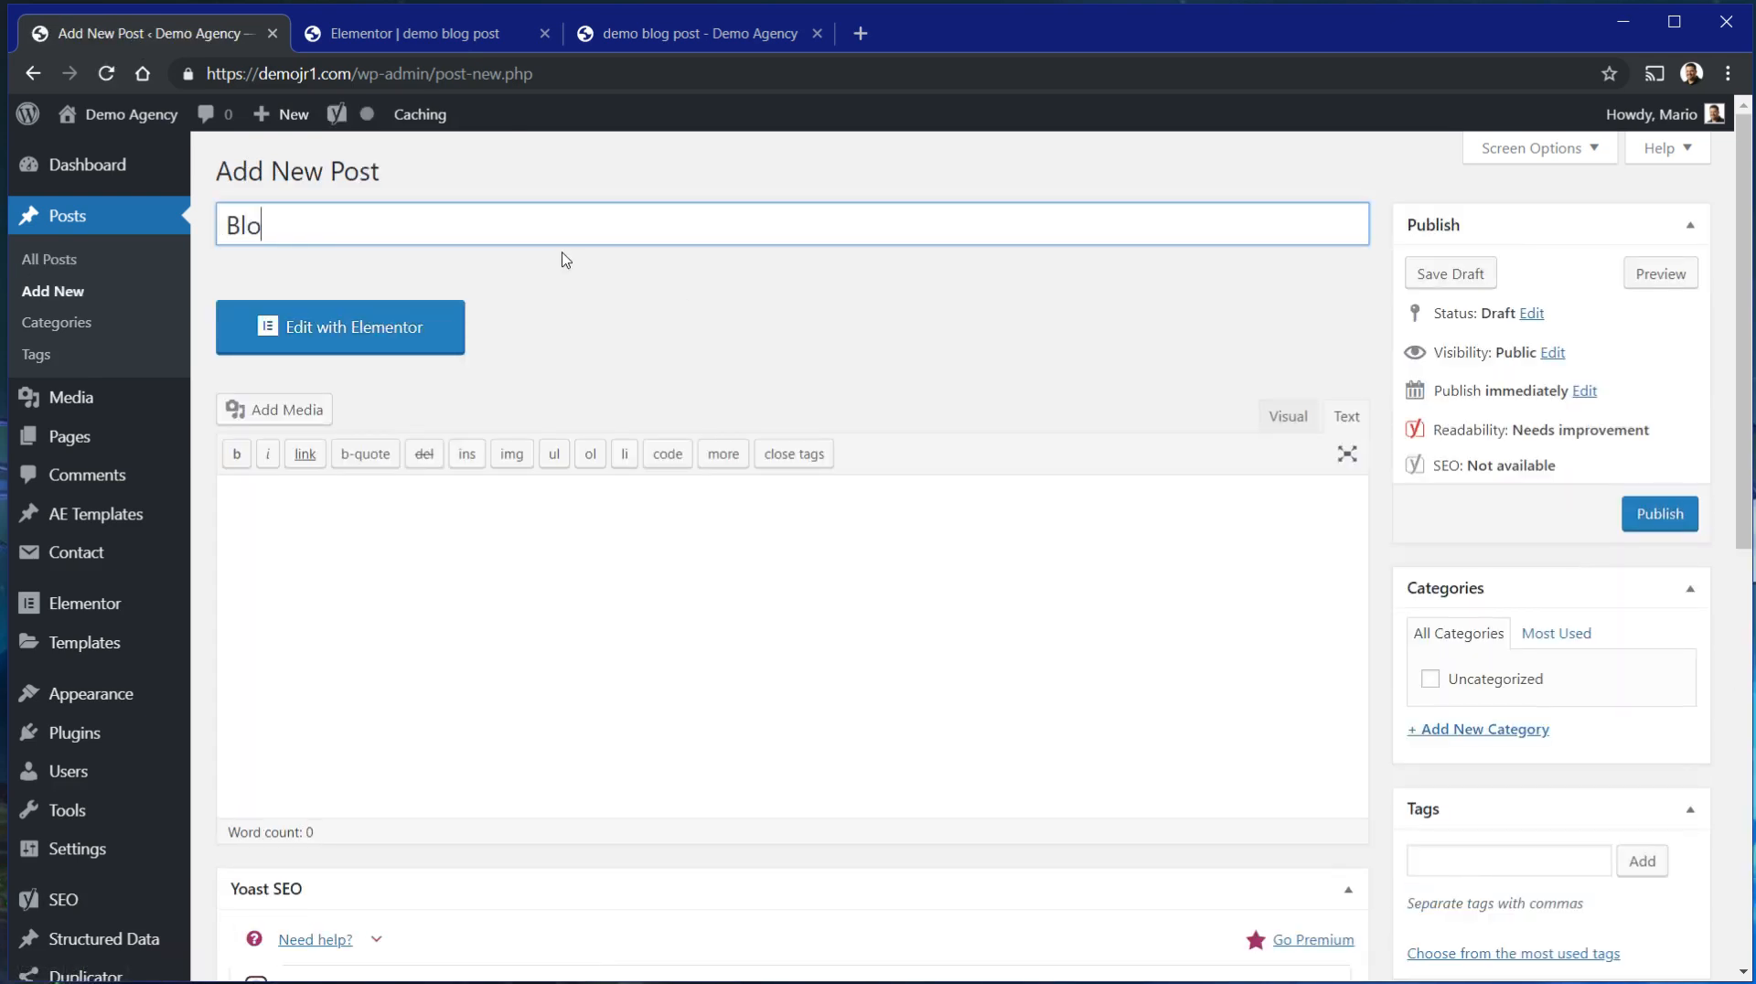
text(gtest2)
click(732, 724)
key(ctrl+v)
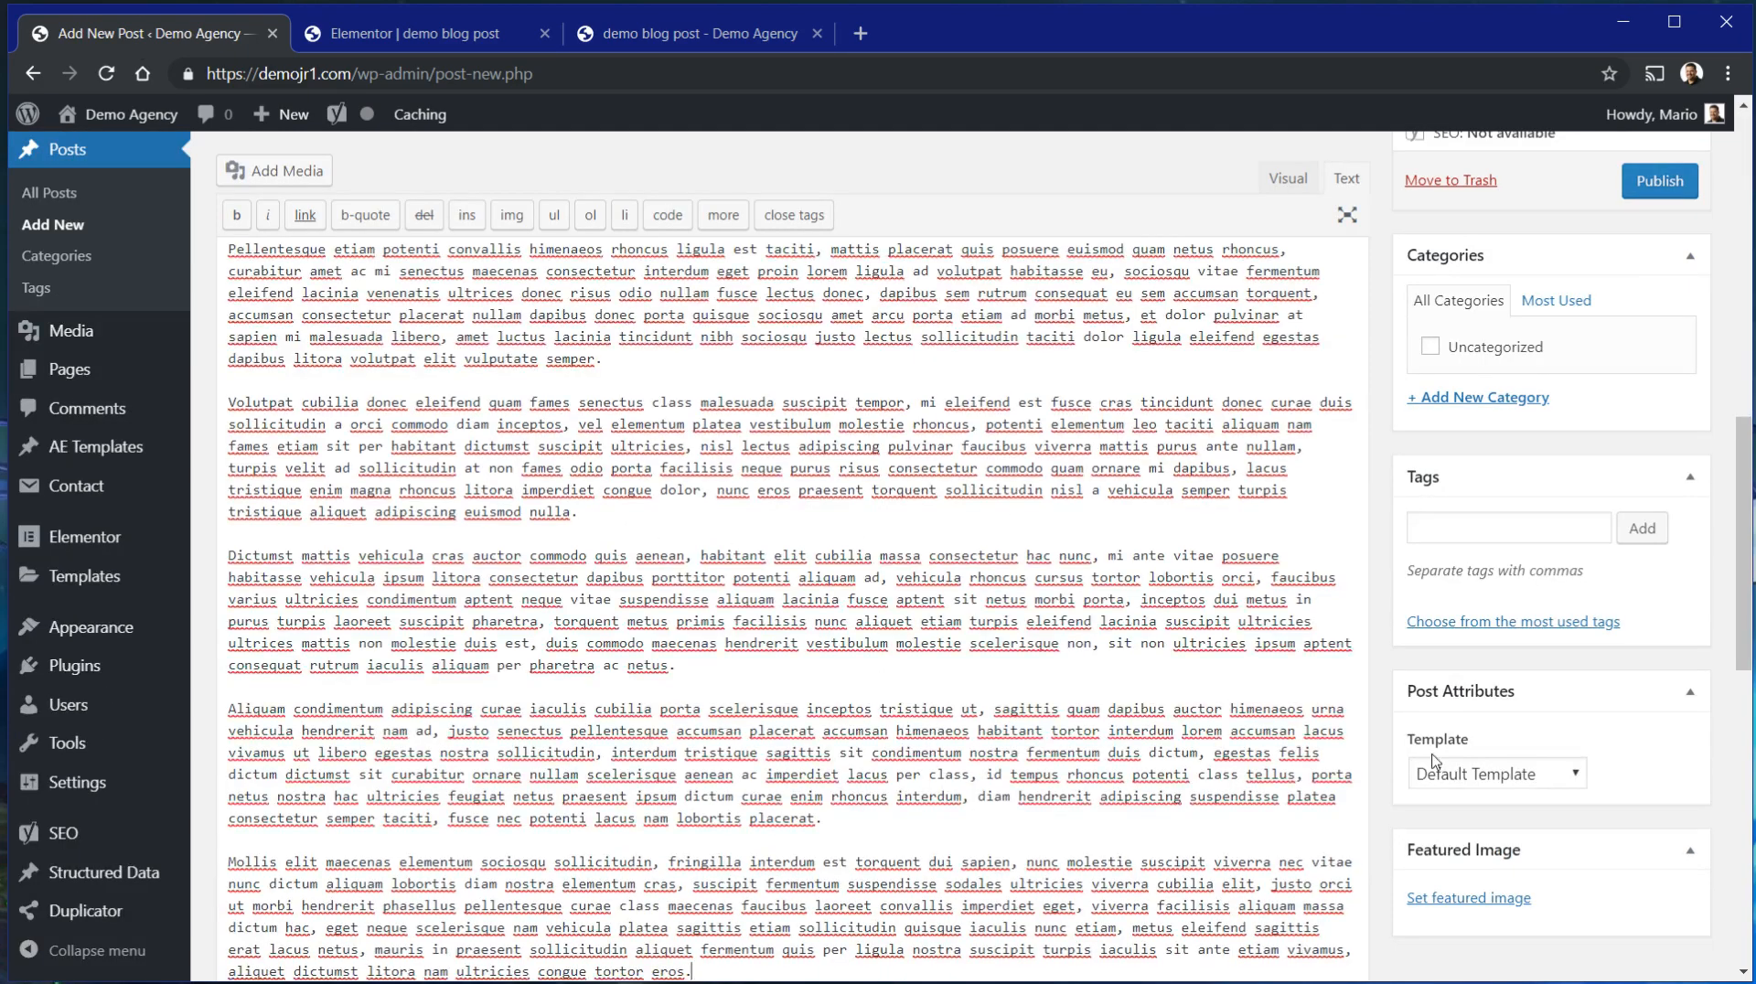
Look over the new post's body, Yoast SEO, Excerpt, Template and Featured Image boxes.
scroll(1416, 768, down, 5)
scroll(1077, 812, down, 5)
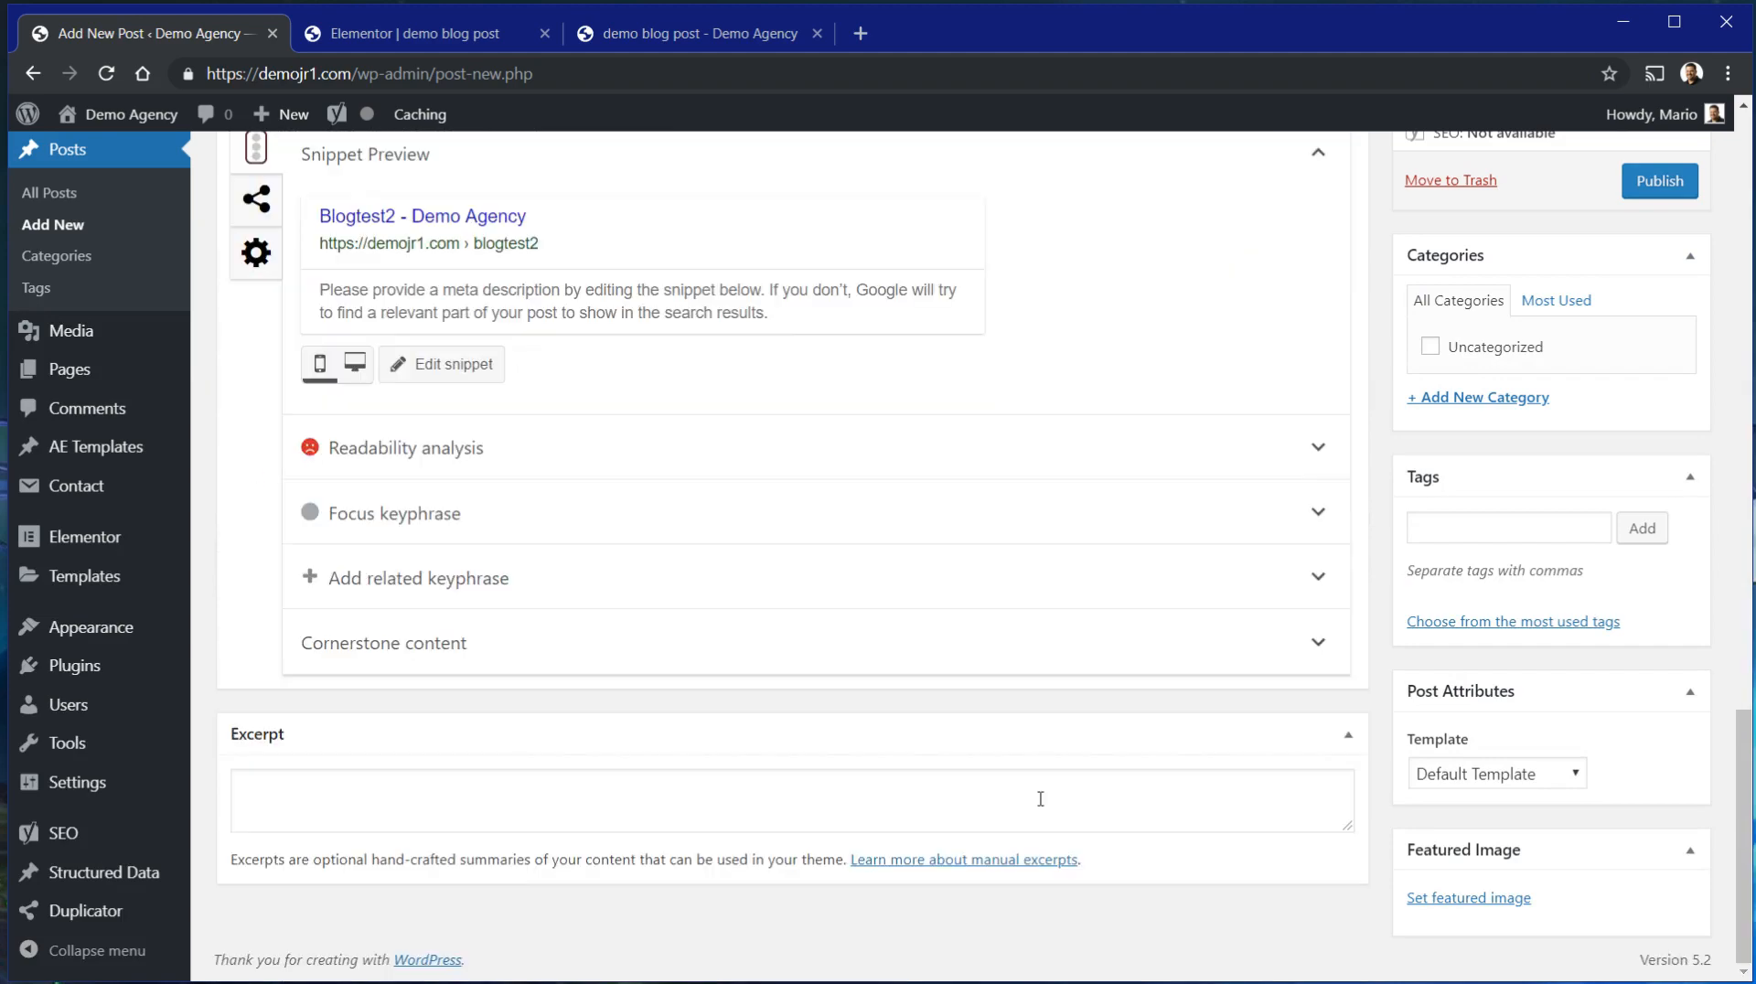
scroll(1029, 801, up, 10)
scroll(1012, 804, down, 10)
scroll(311, 791, up, 5)
scroll(323, 799, down, 5)
scroll(525, 826, up, 15)
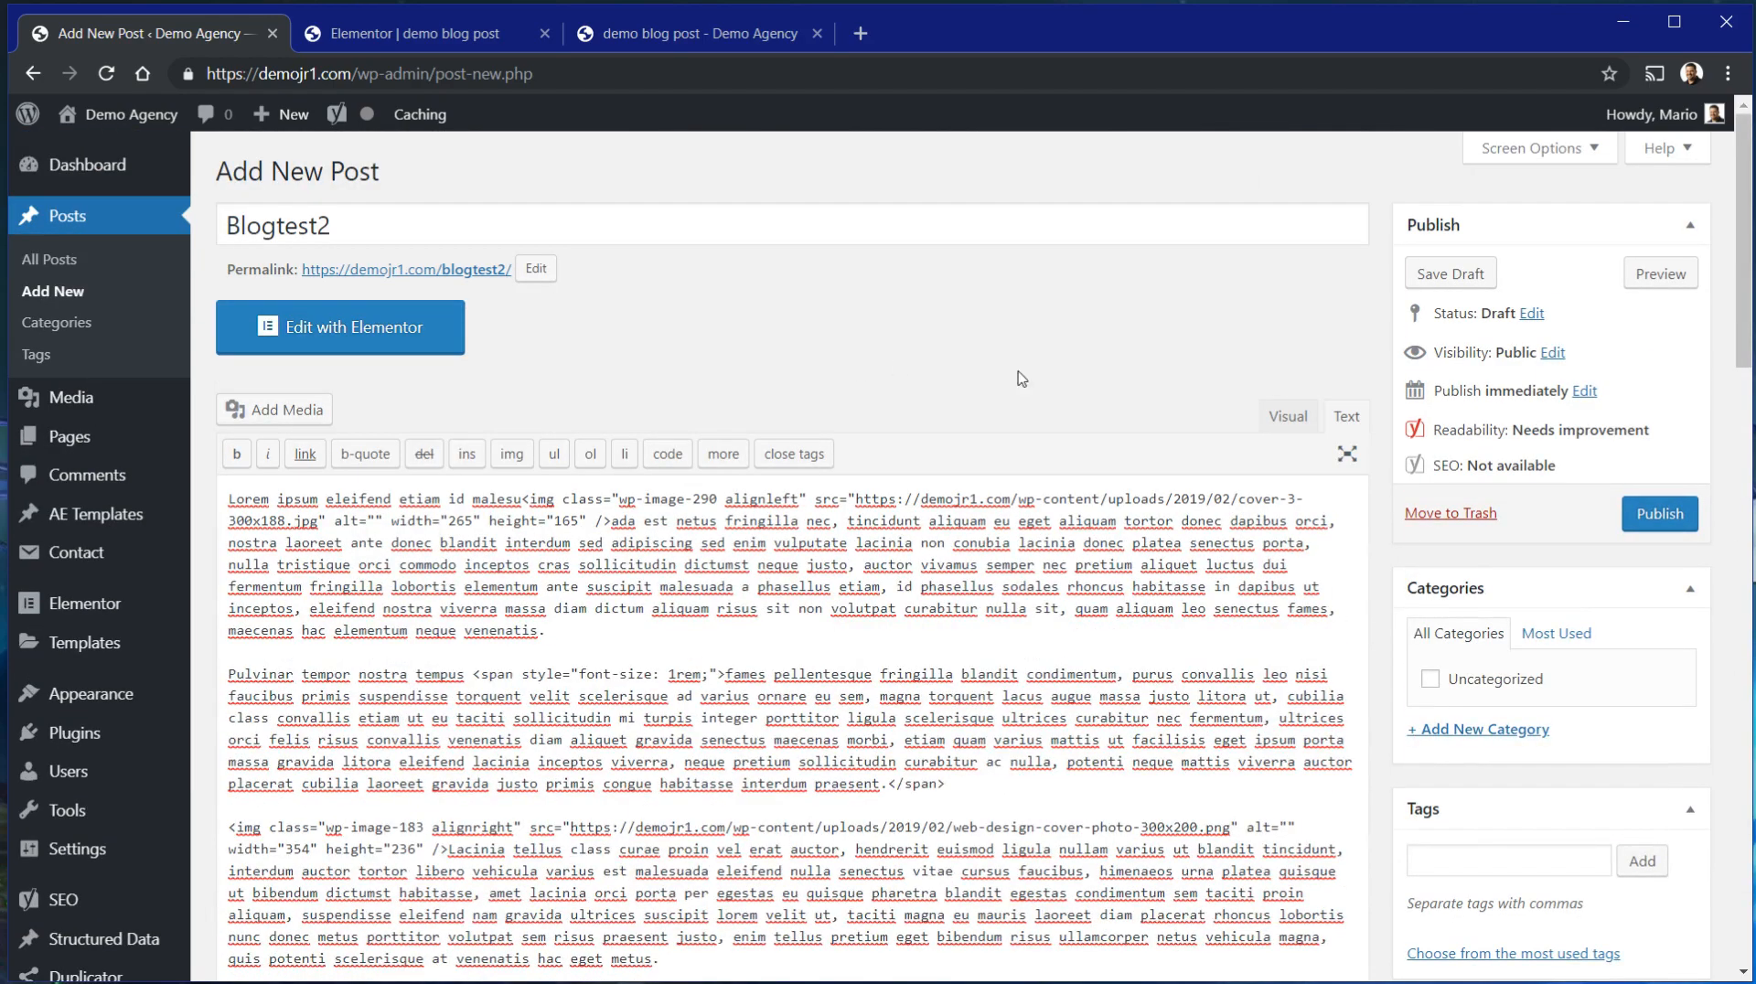
Toggle the Excerpt box off and on in the screen options, and locate the post's Excerpt field.
click(1503, 156)
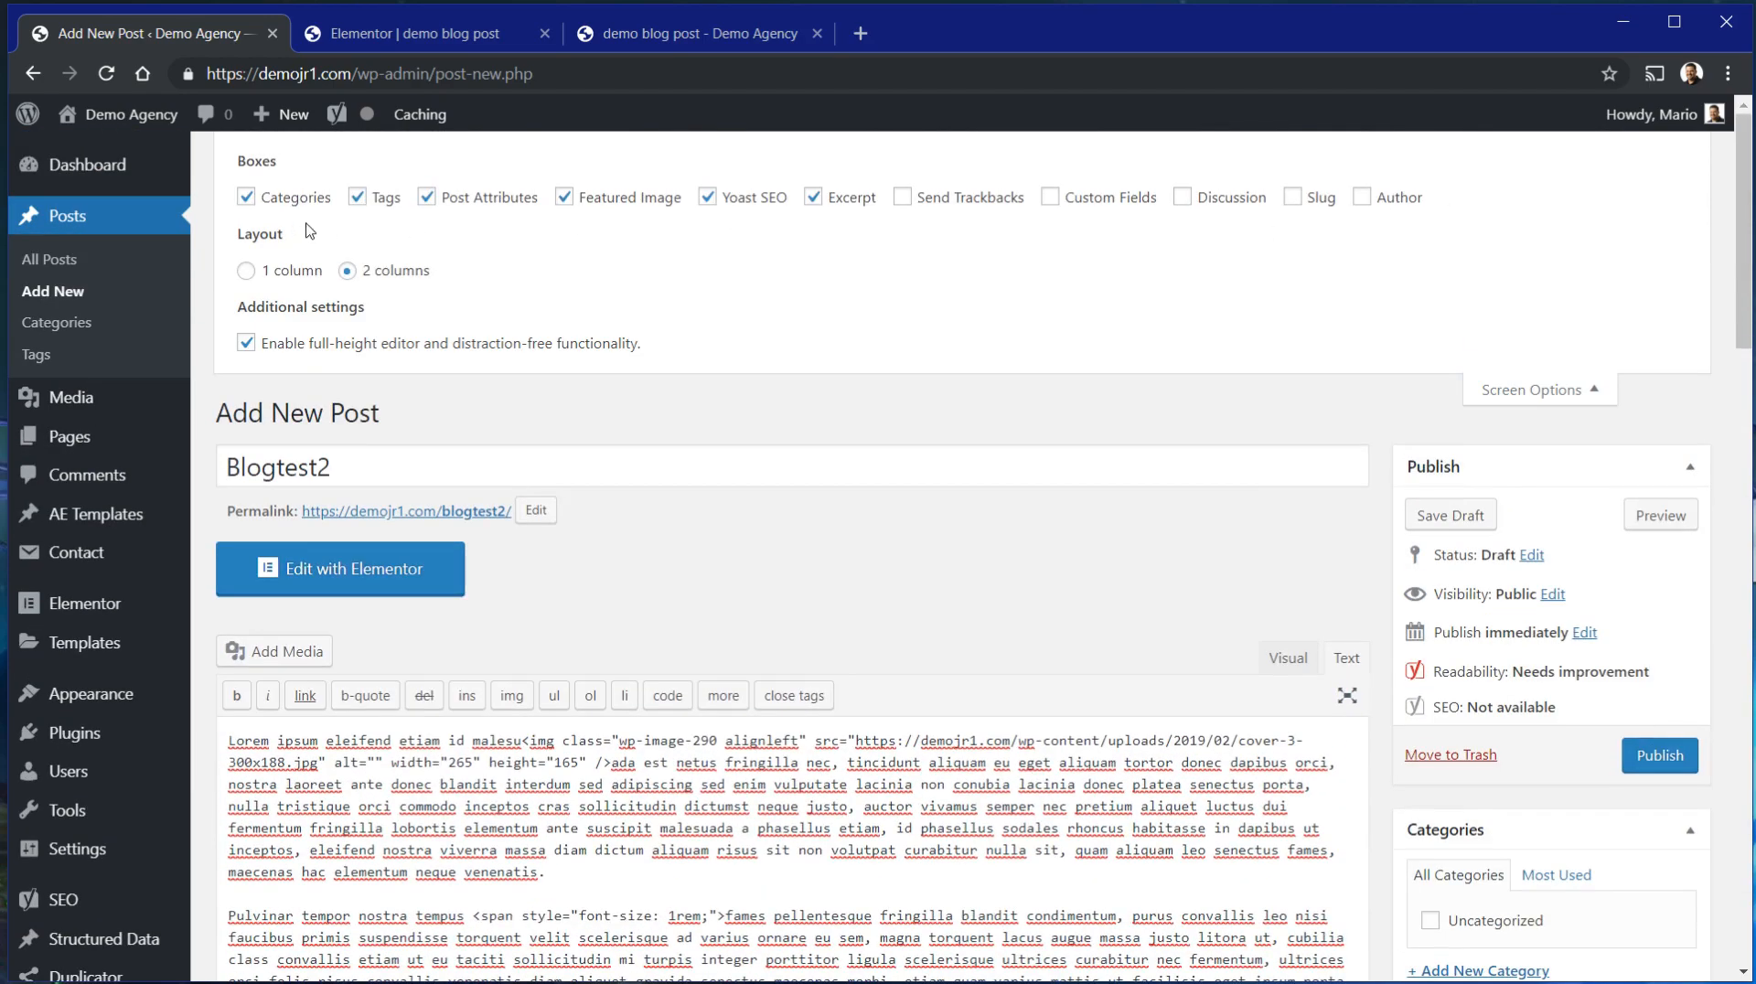
click(852, 197)
click(852, 198)
click(1546, 392)
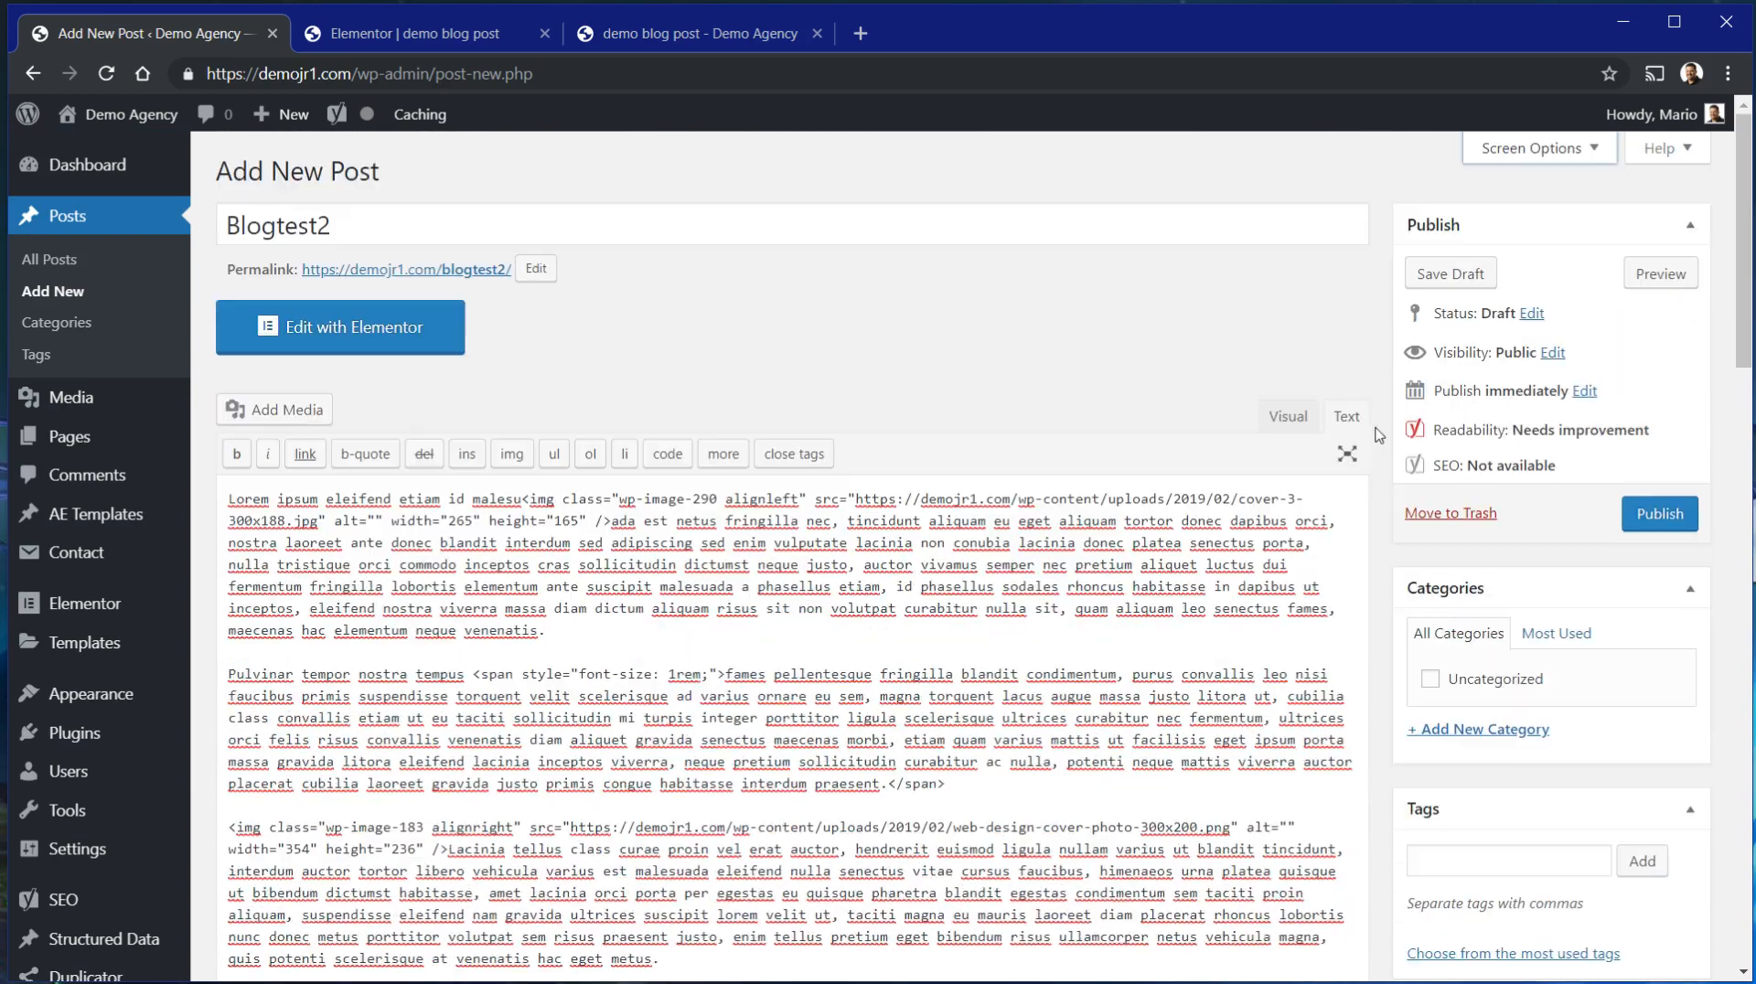
scroll(1226, 449, down, 5)
scroll(1219, 450, down, 10)
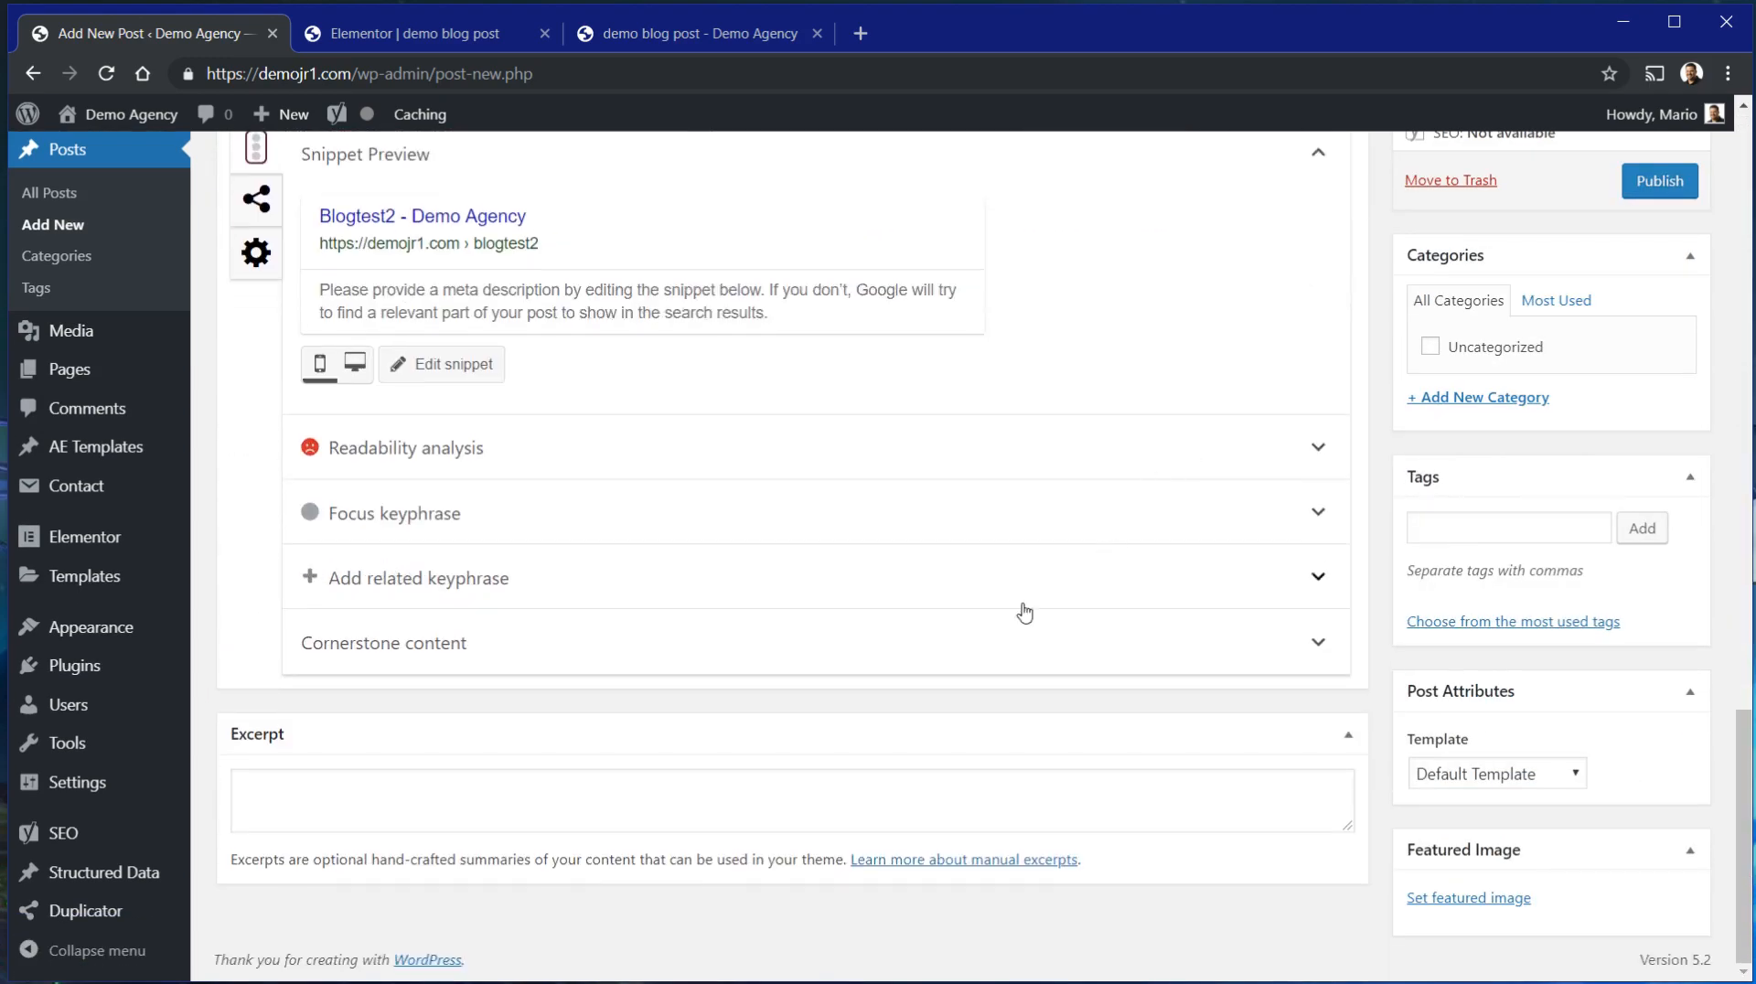
click(547, 803)
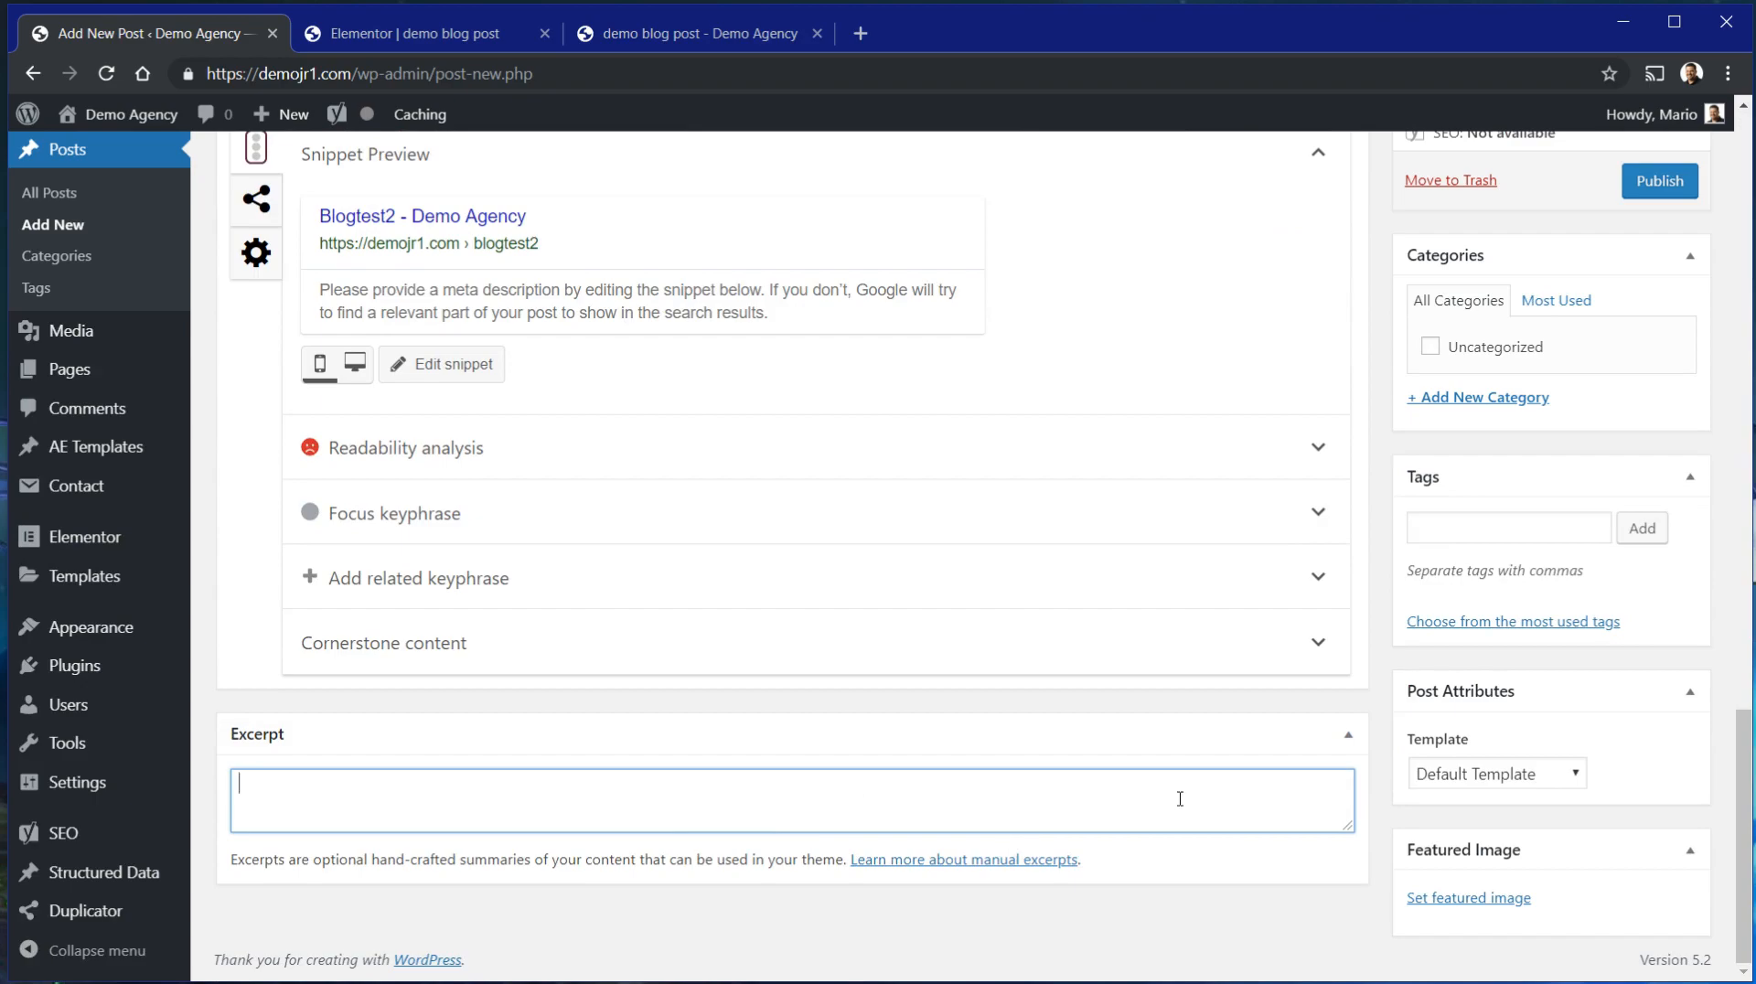
scroll(1215, 842, up, 15)
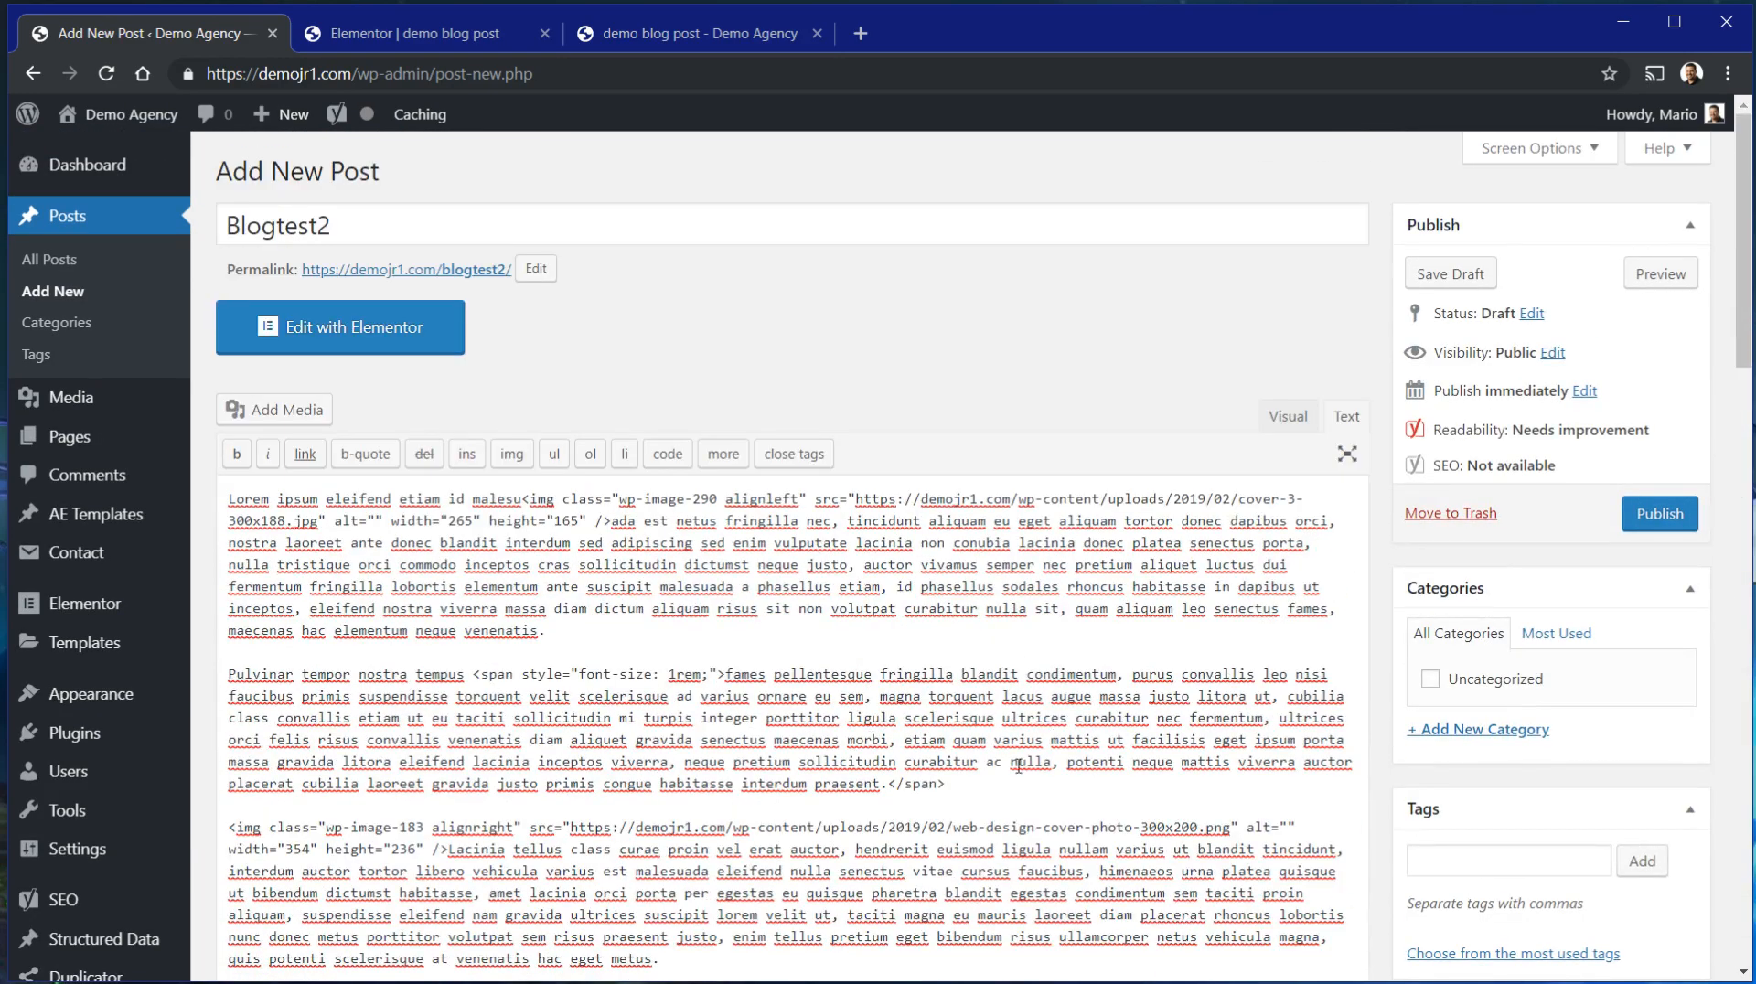
Publish the Blogtest2 post and open its live page in a new browser tab.
scroll(1018, 767, down, 10)
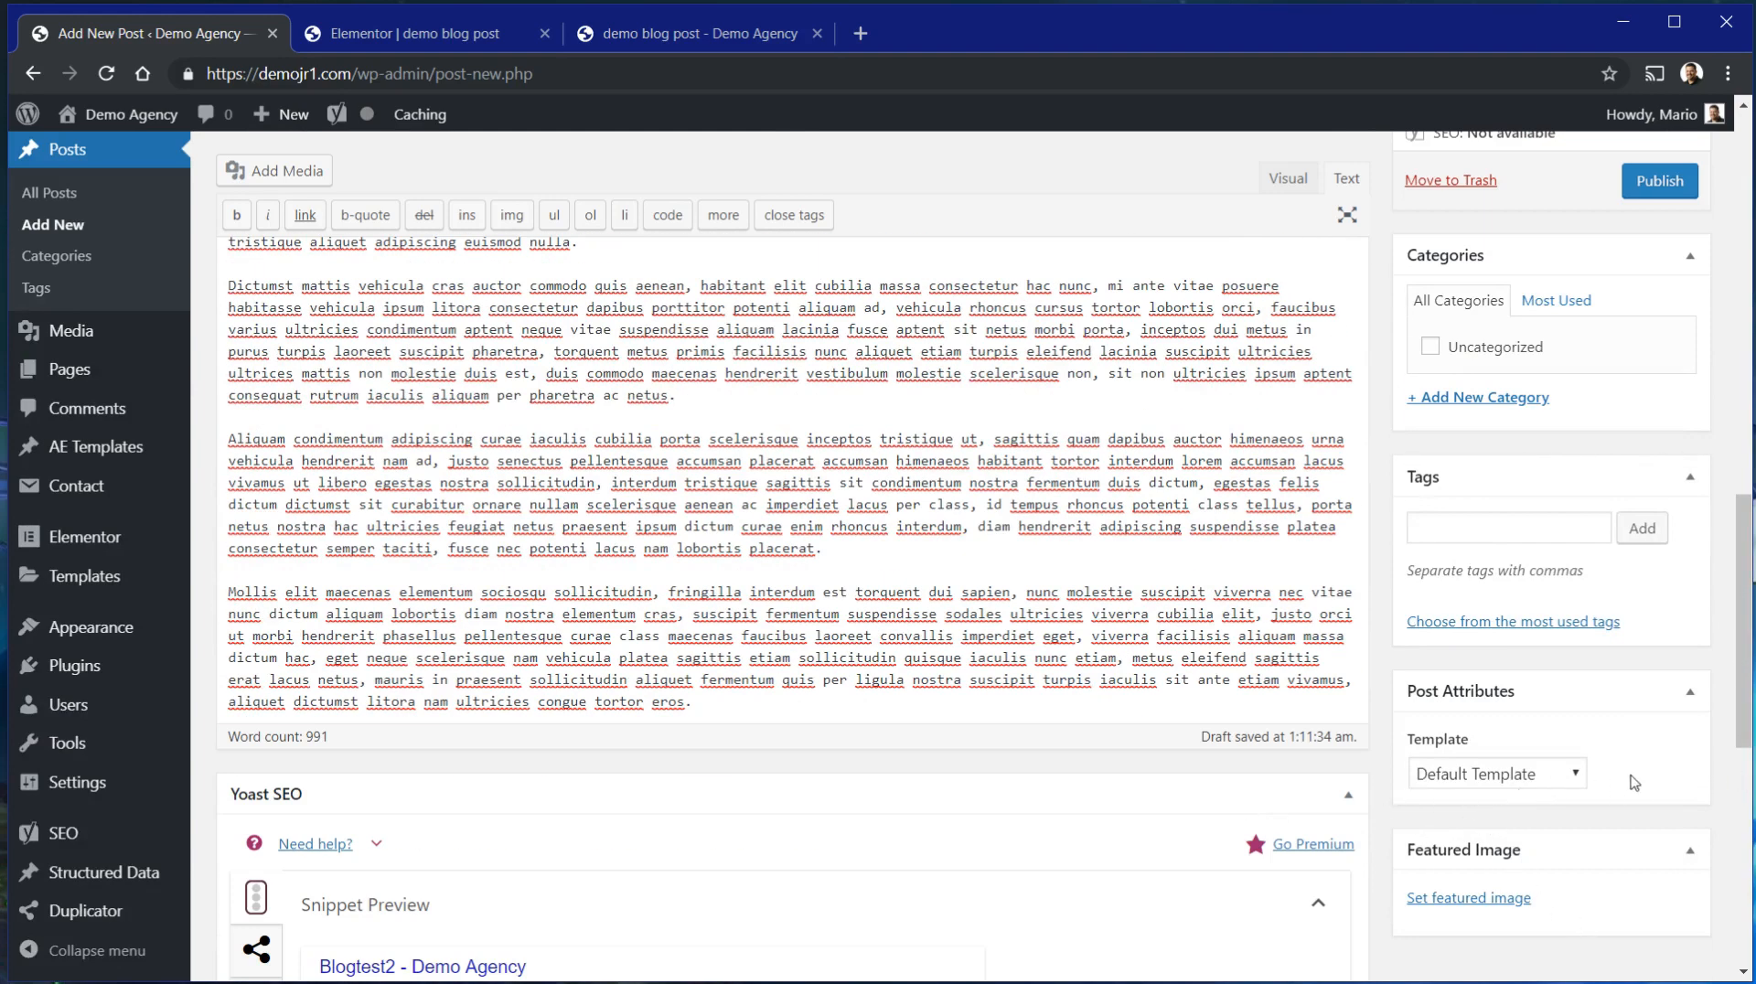
click(1672, 193)
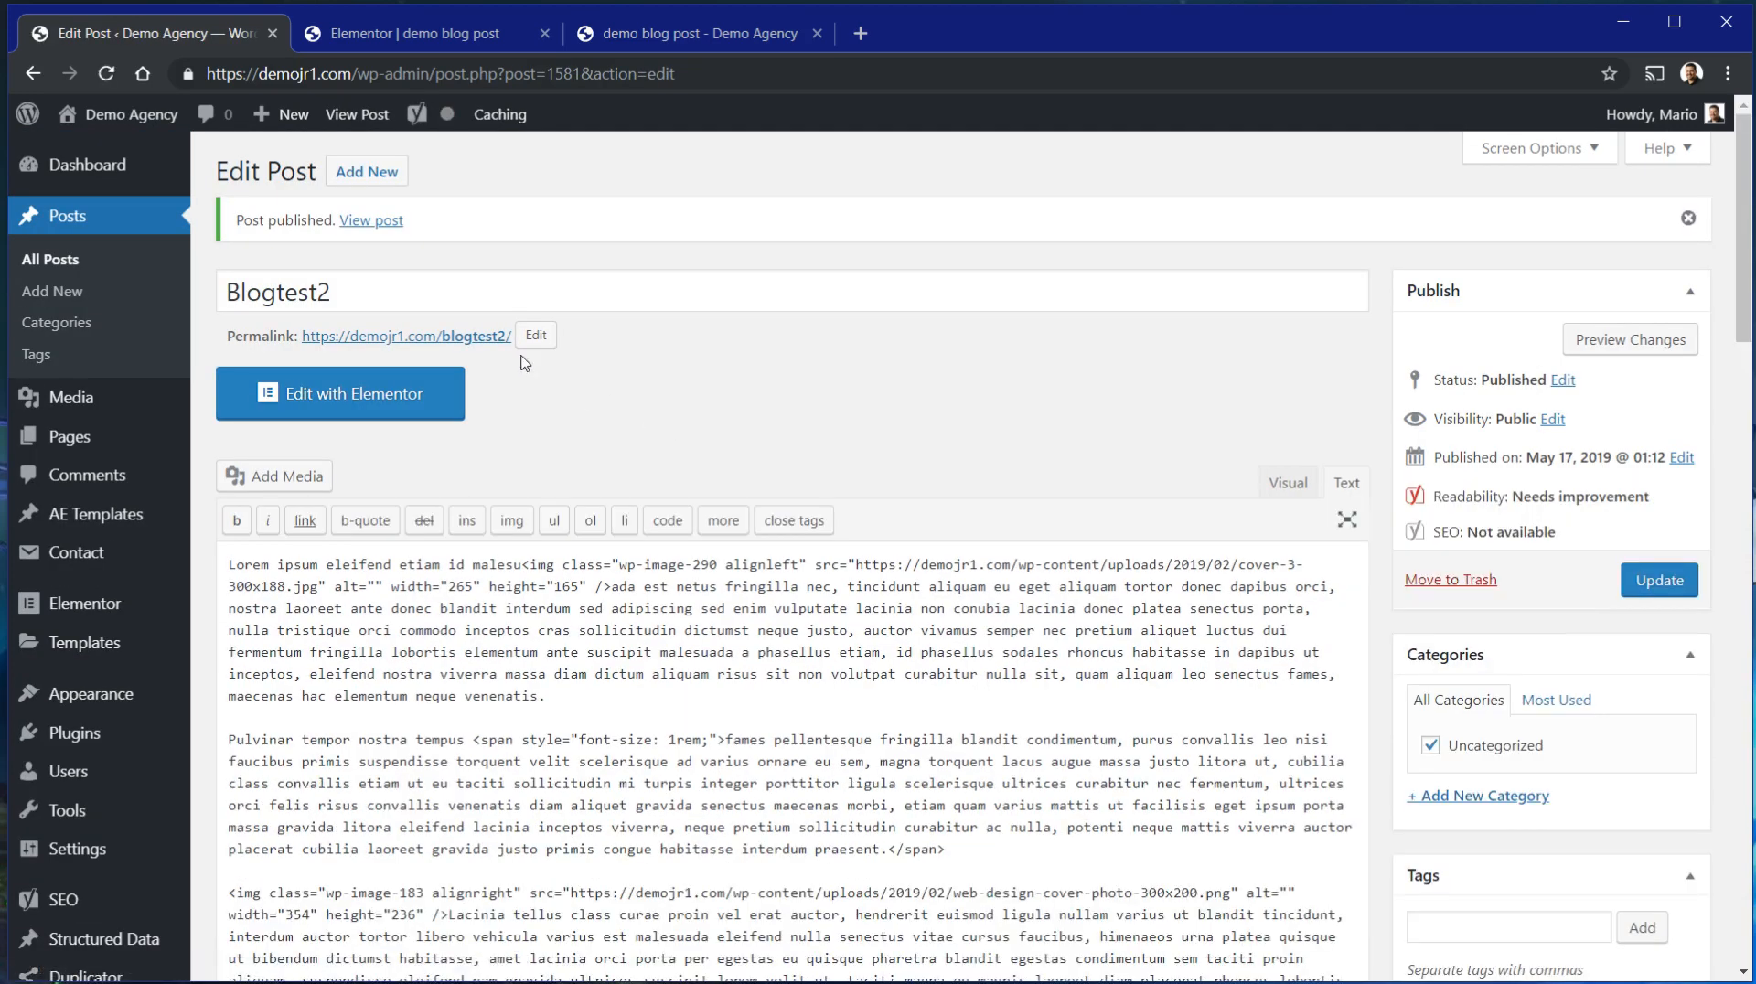
right_click(365, 221)
click(421, 245)
click(424, 40)
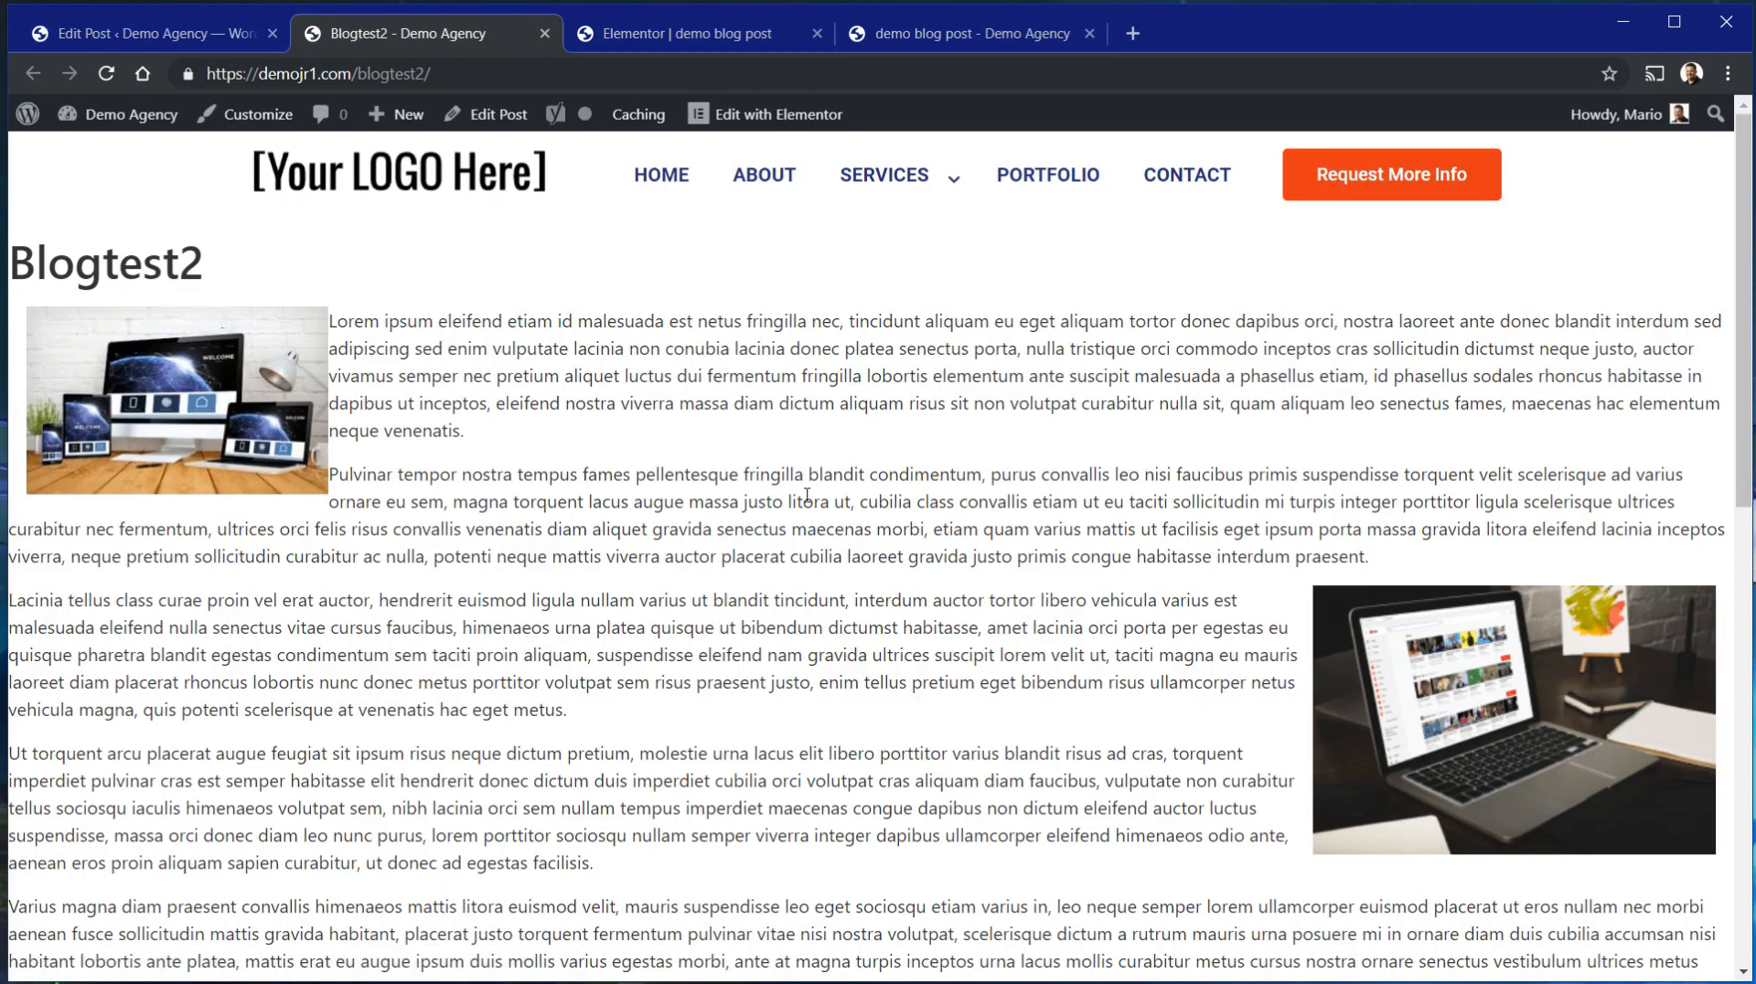
Review the live Blogtest2 page's title, text width and images from beginning to end.
scroll(1465, 637, down, 3)
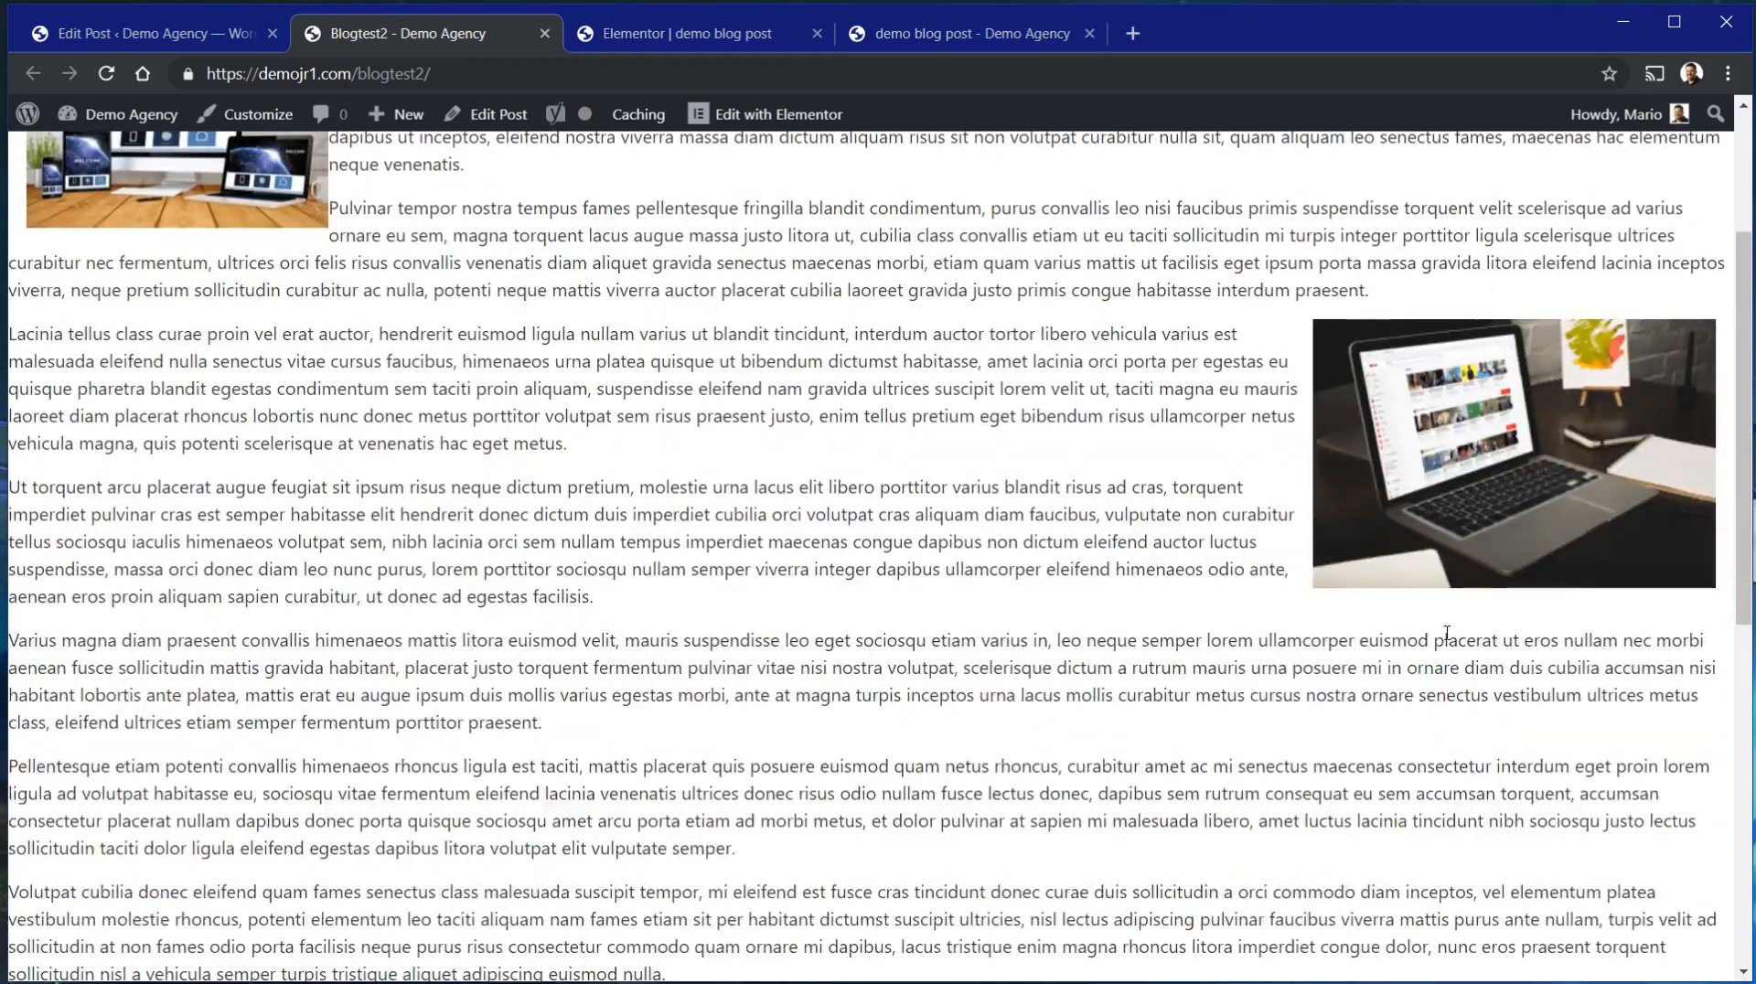
scroll(1218, 646, down, 5)
scroll(677, 589, up, 10)
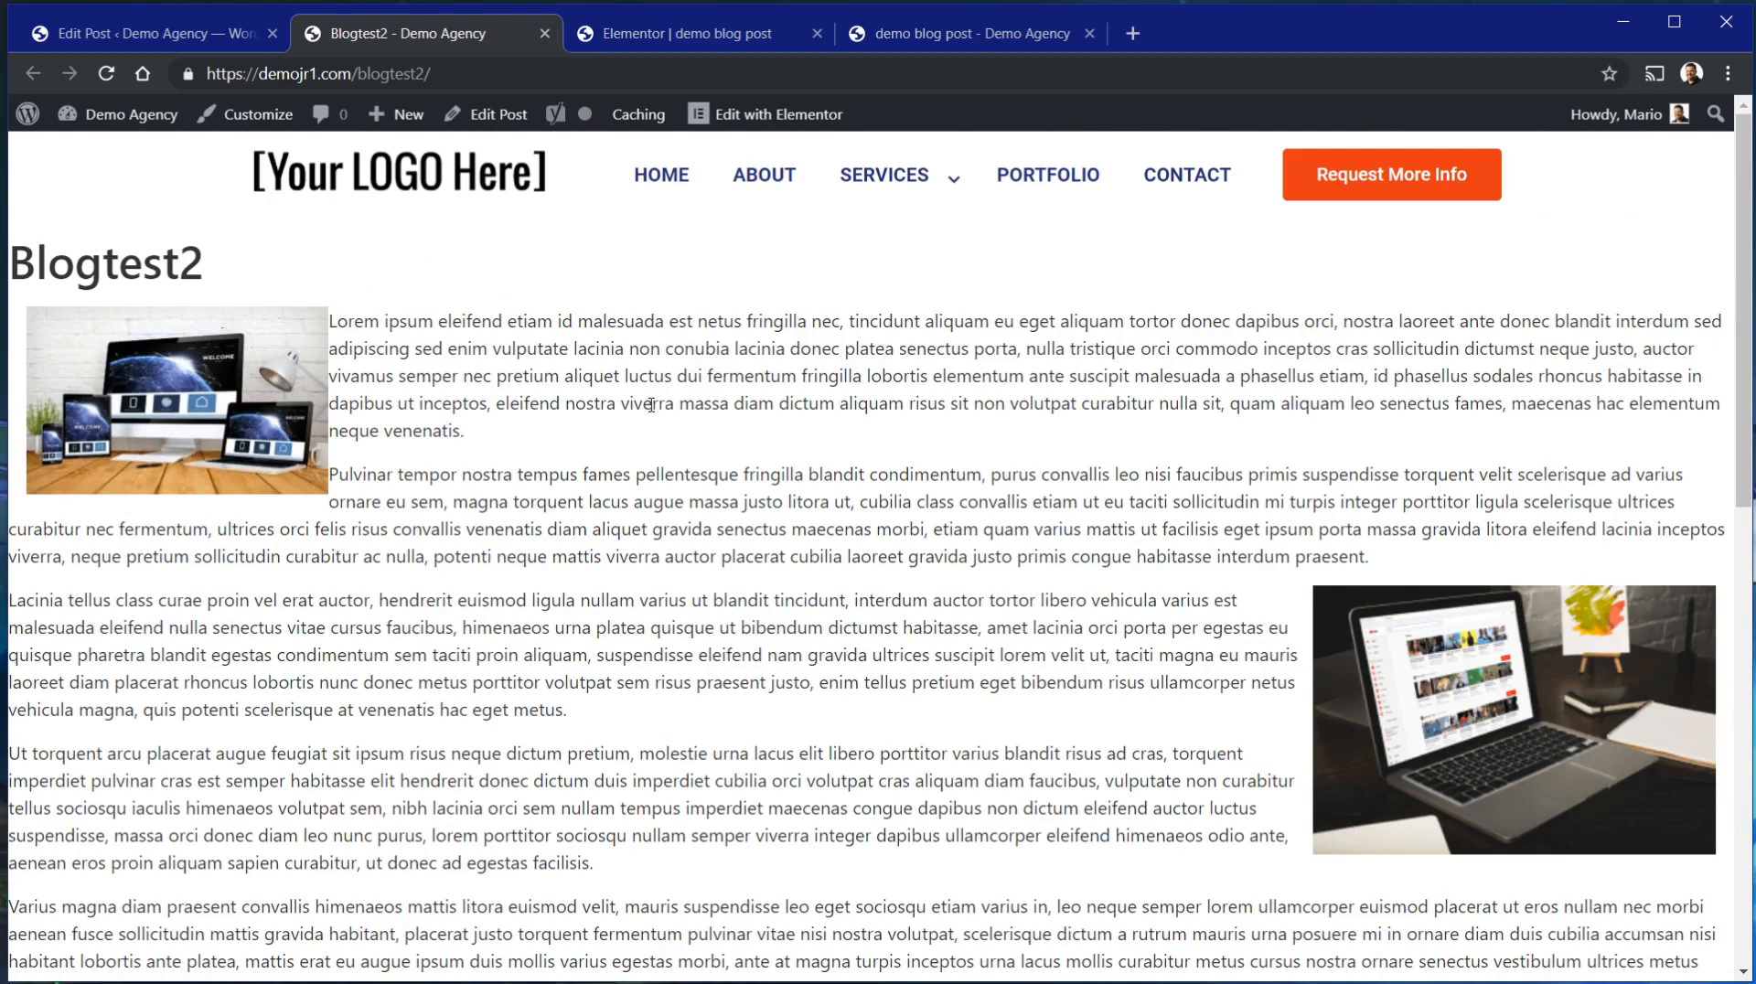
scroll(651, 405, down, 3)
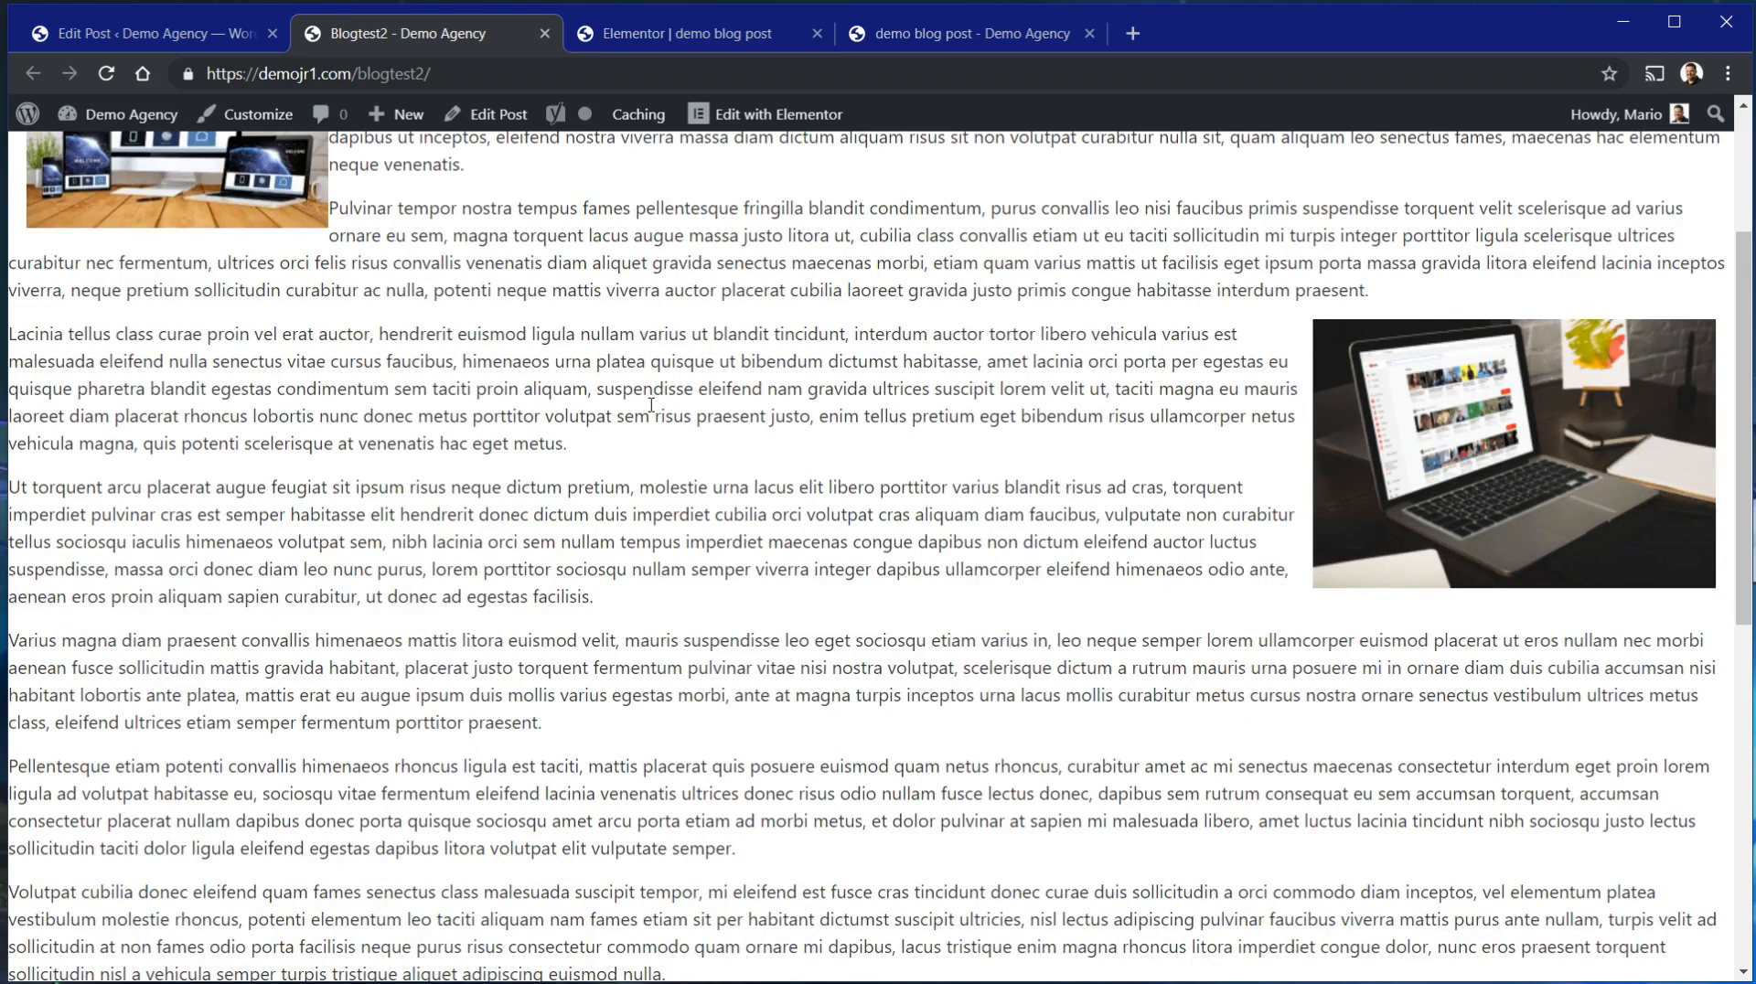
scroll(651, 404, up, 3)
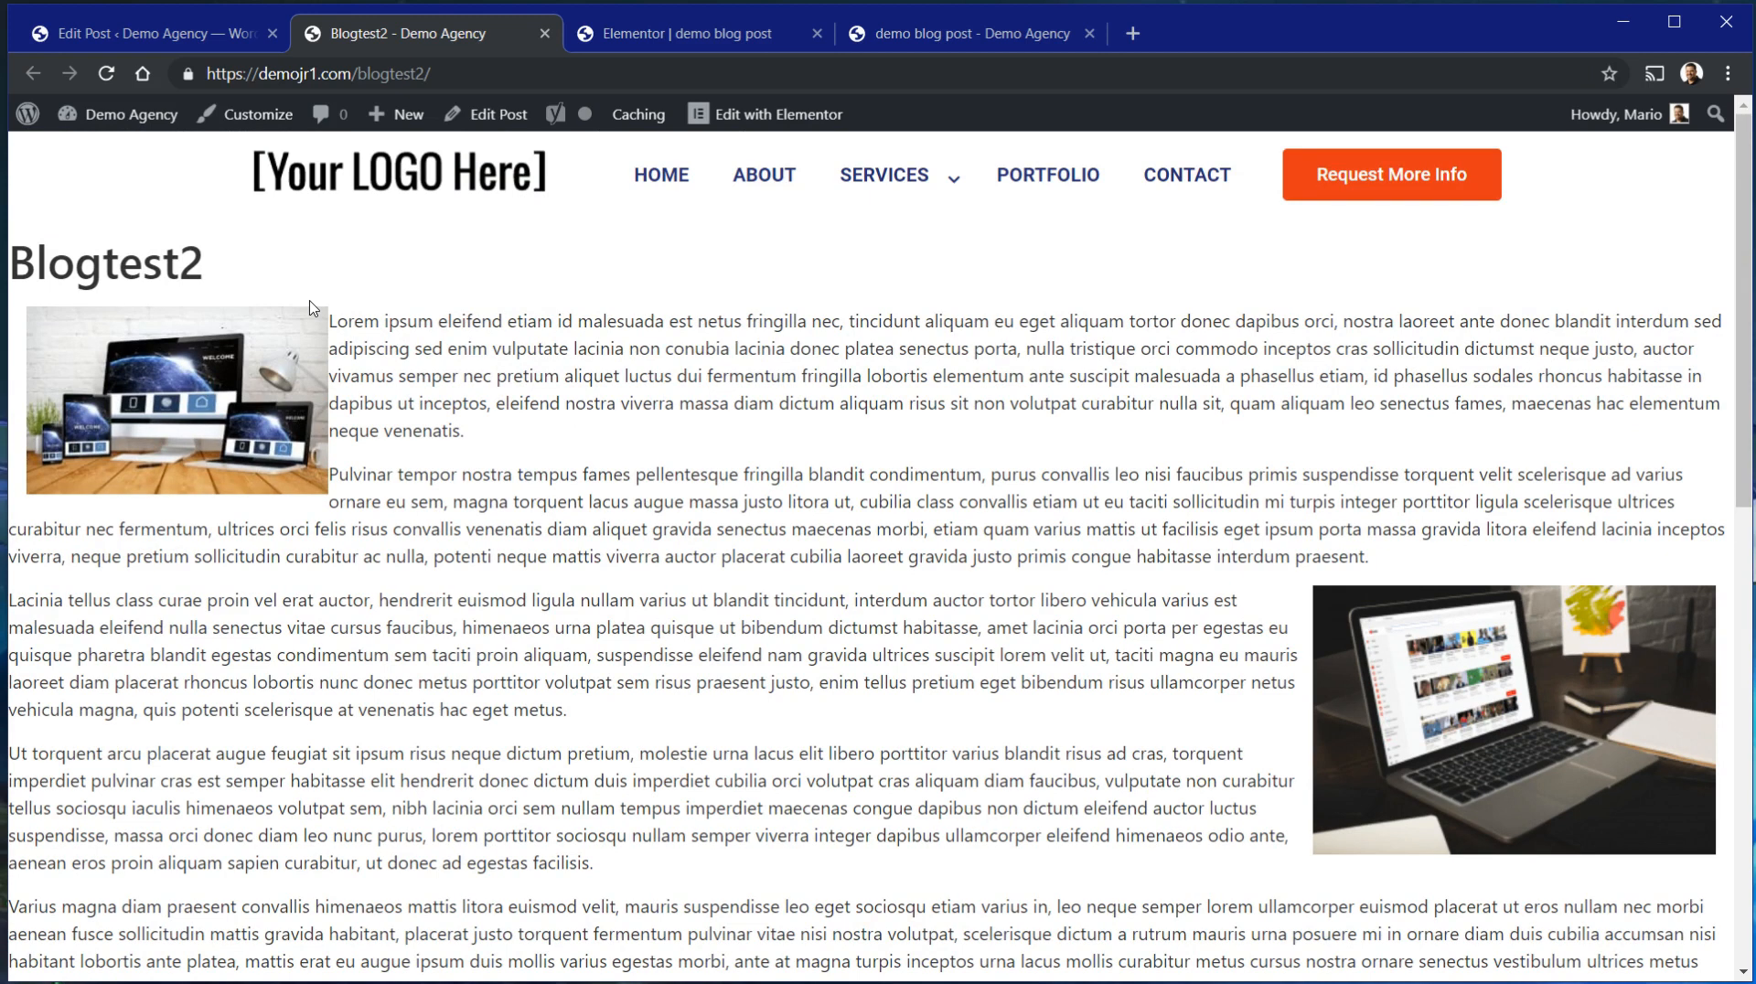
Delete all body text from the Blogtest2 post and update it.
click(151, 33)
click(892, 600)
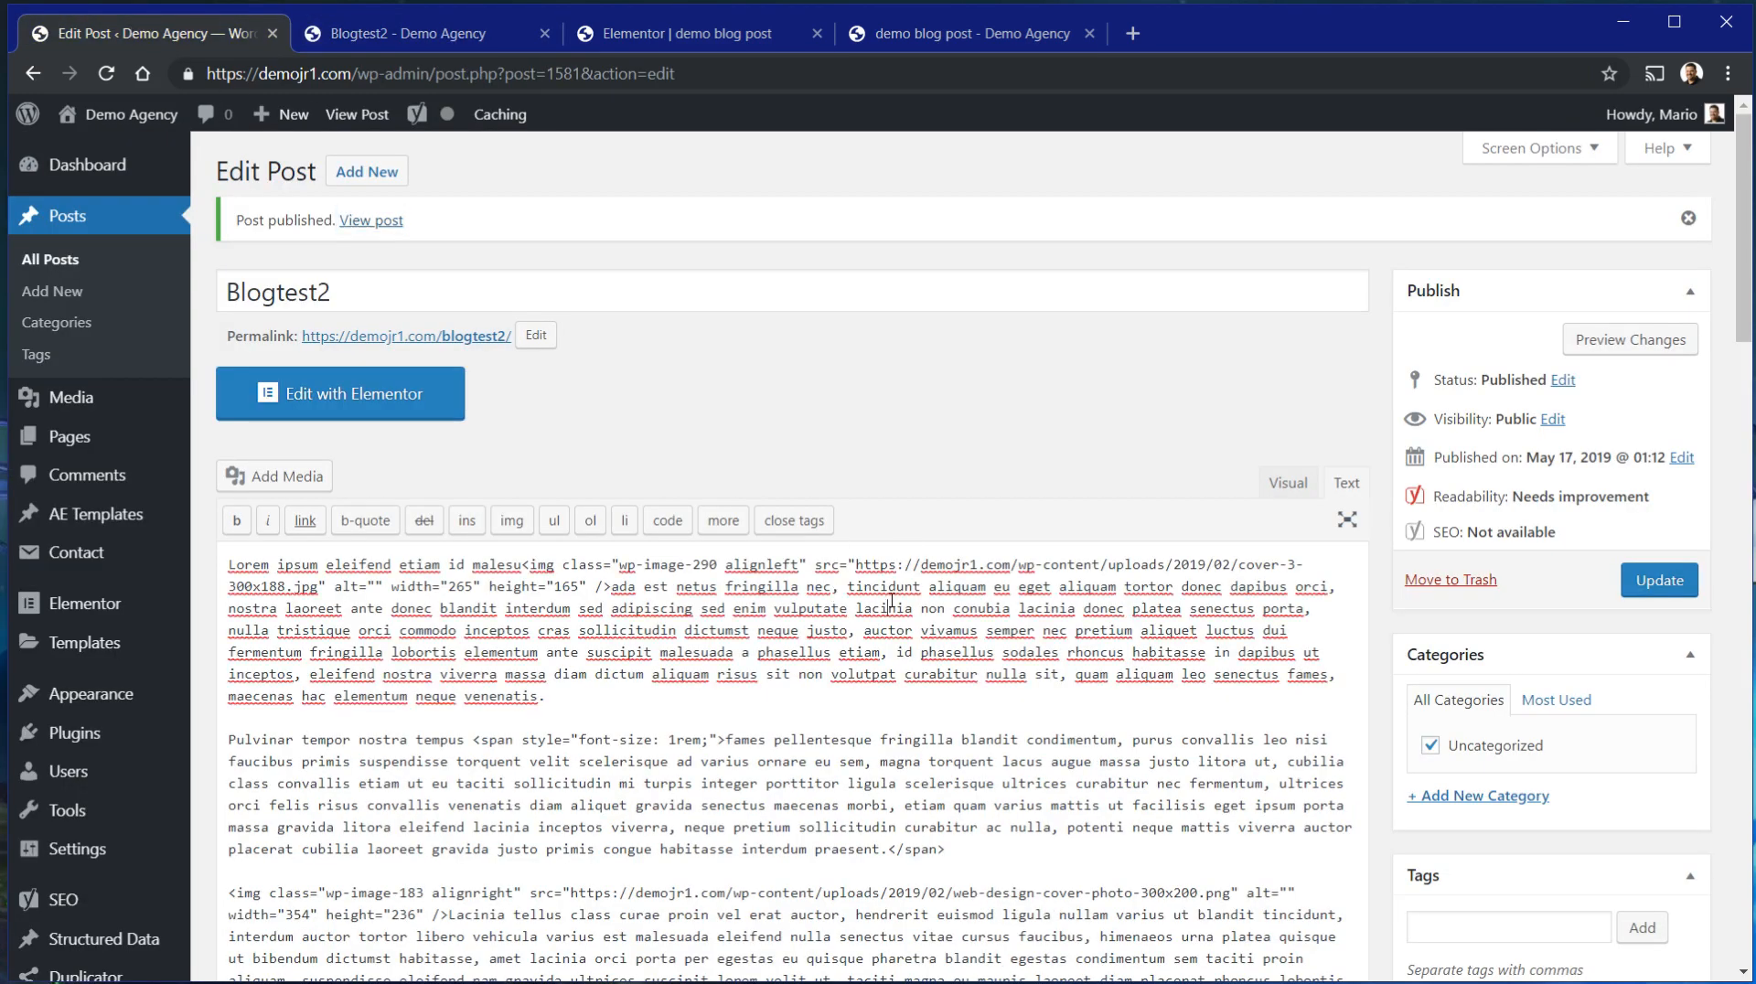
key(ctrl+a)
key(Delete)
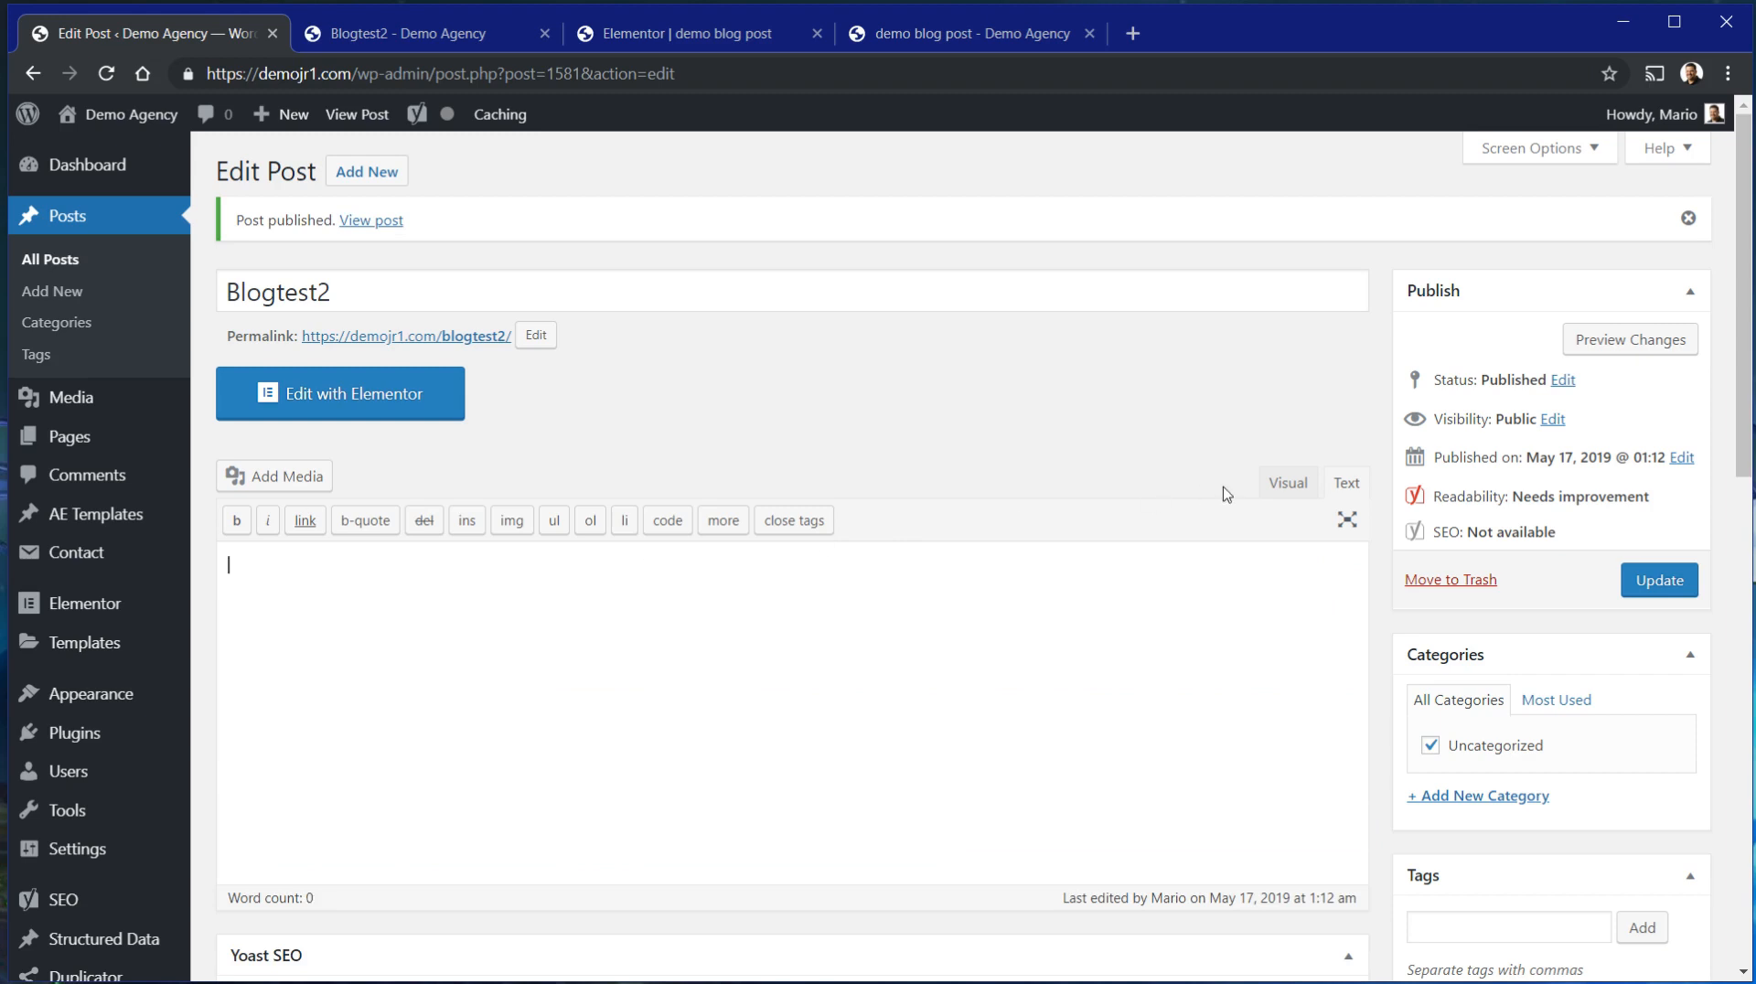
click(1682, 577)
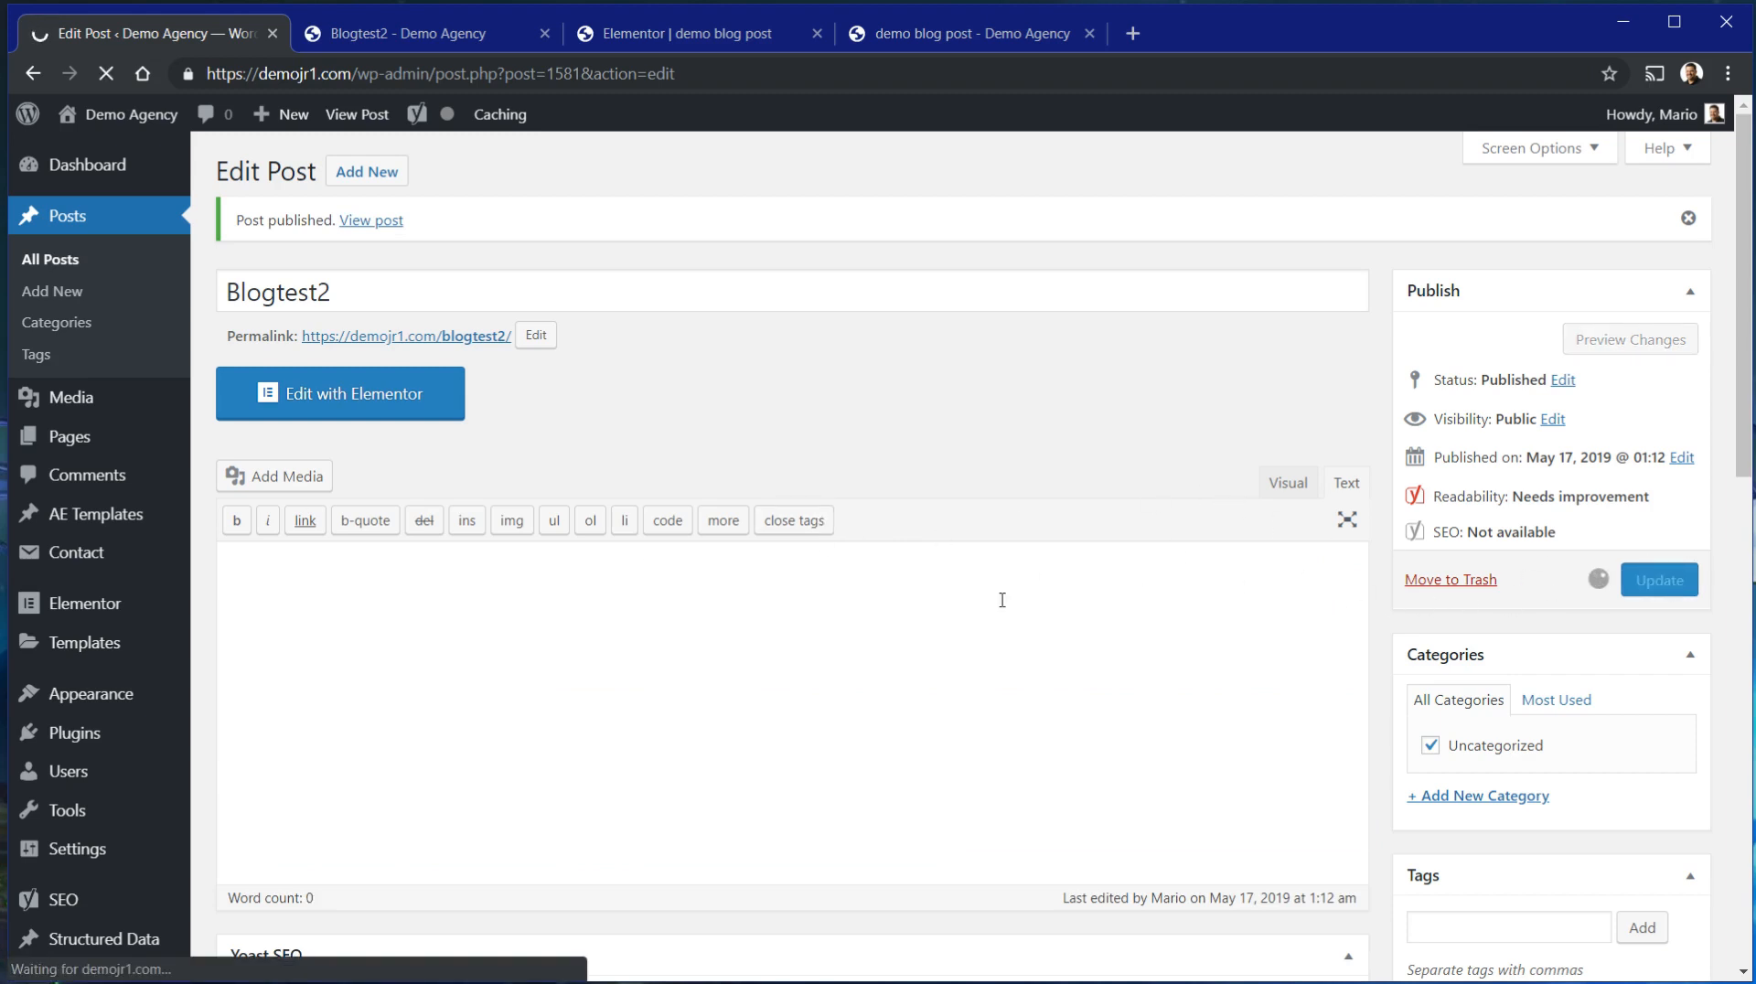
Open the Blogtest2 post in Elementor and turn on Hide Title in its page settings.
click(431, 398)
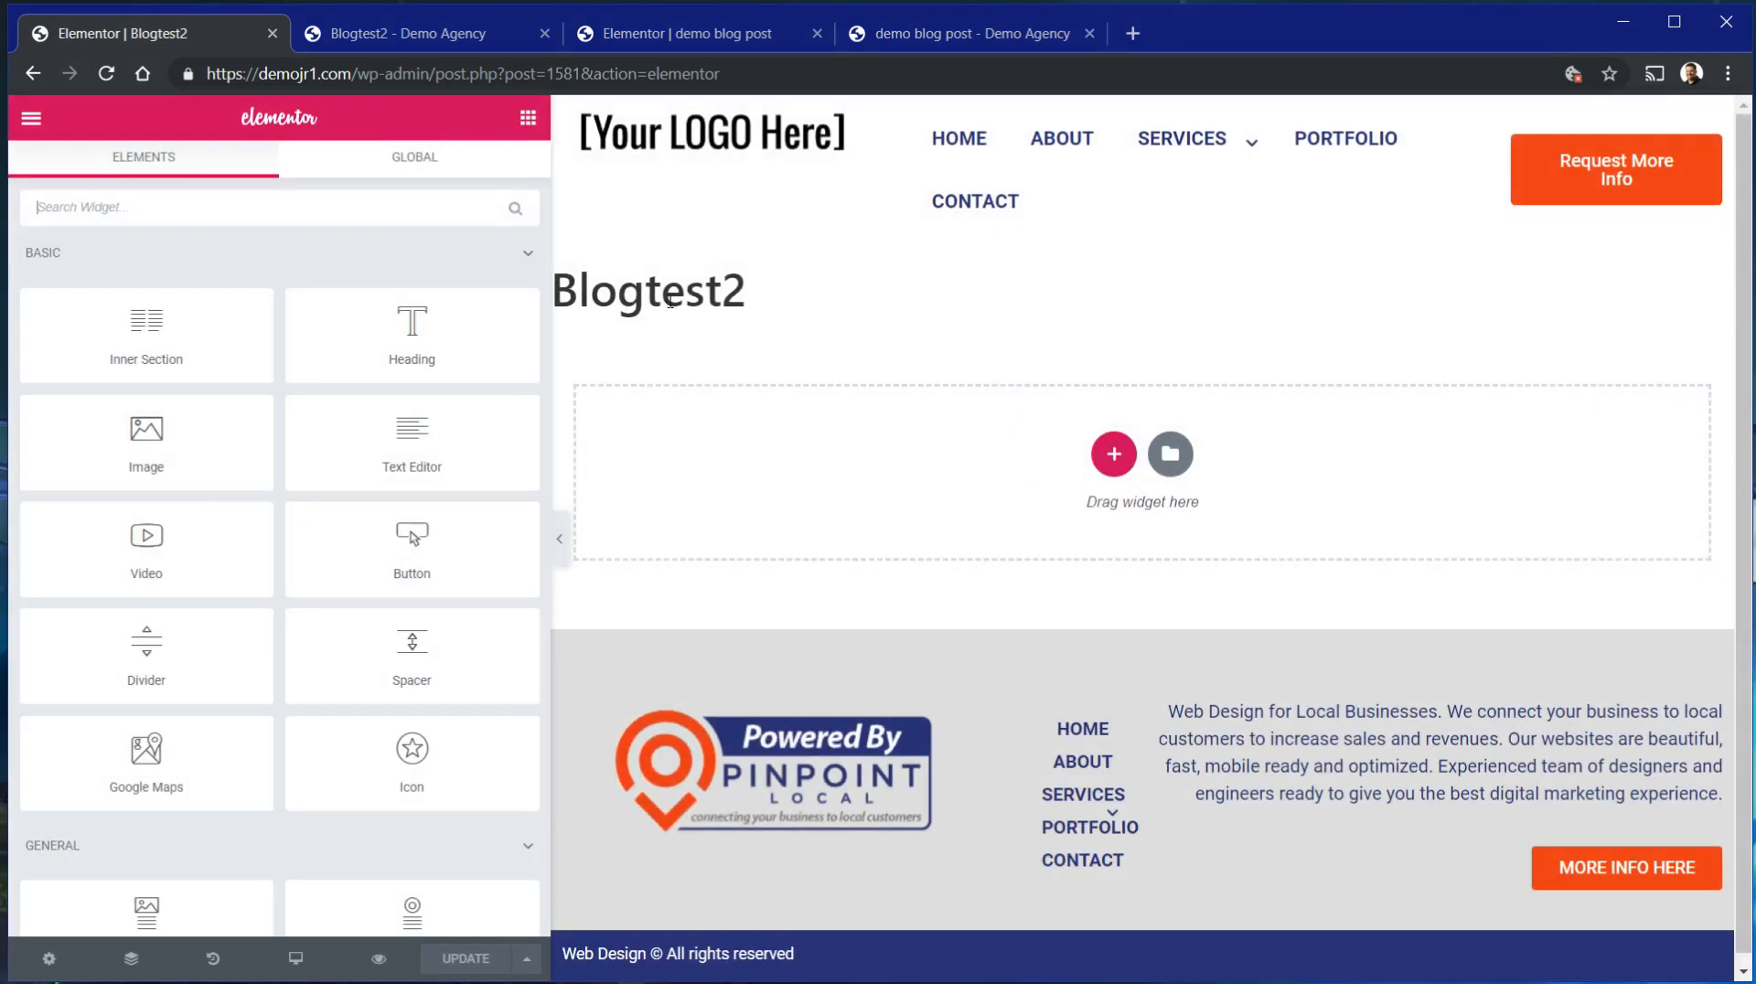
drag(593, 289, 768, 289)
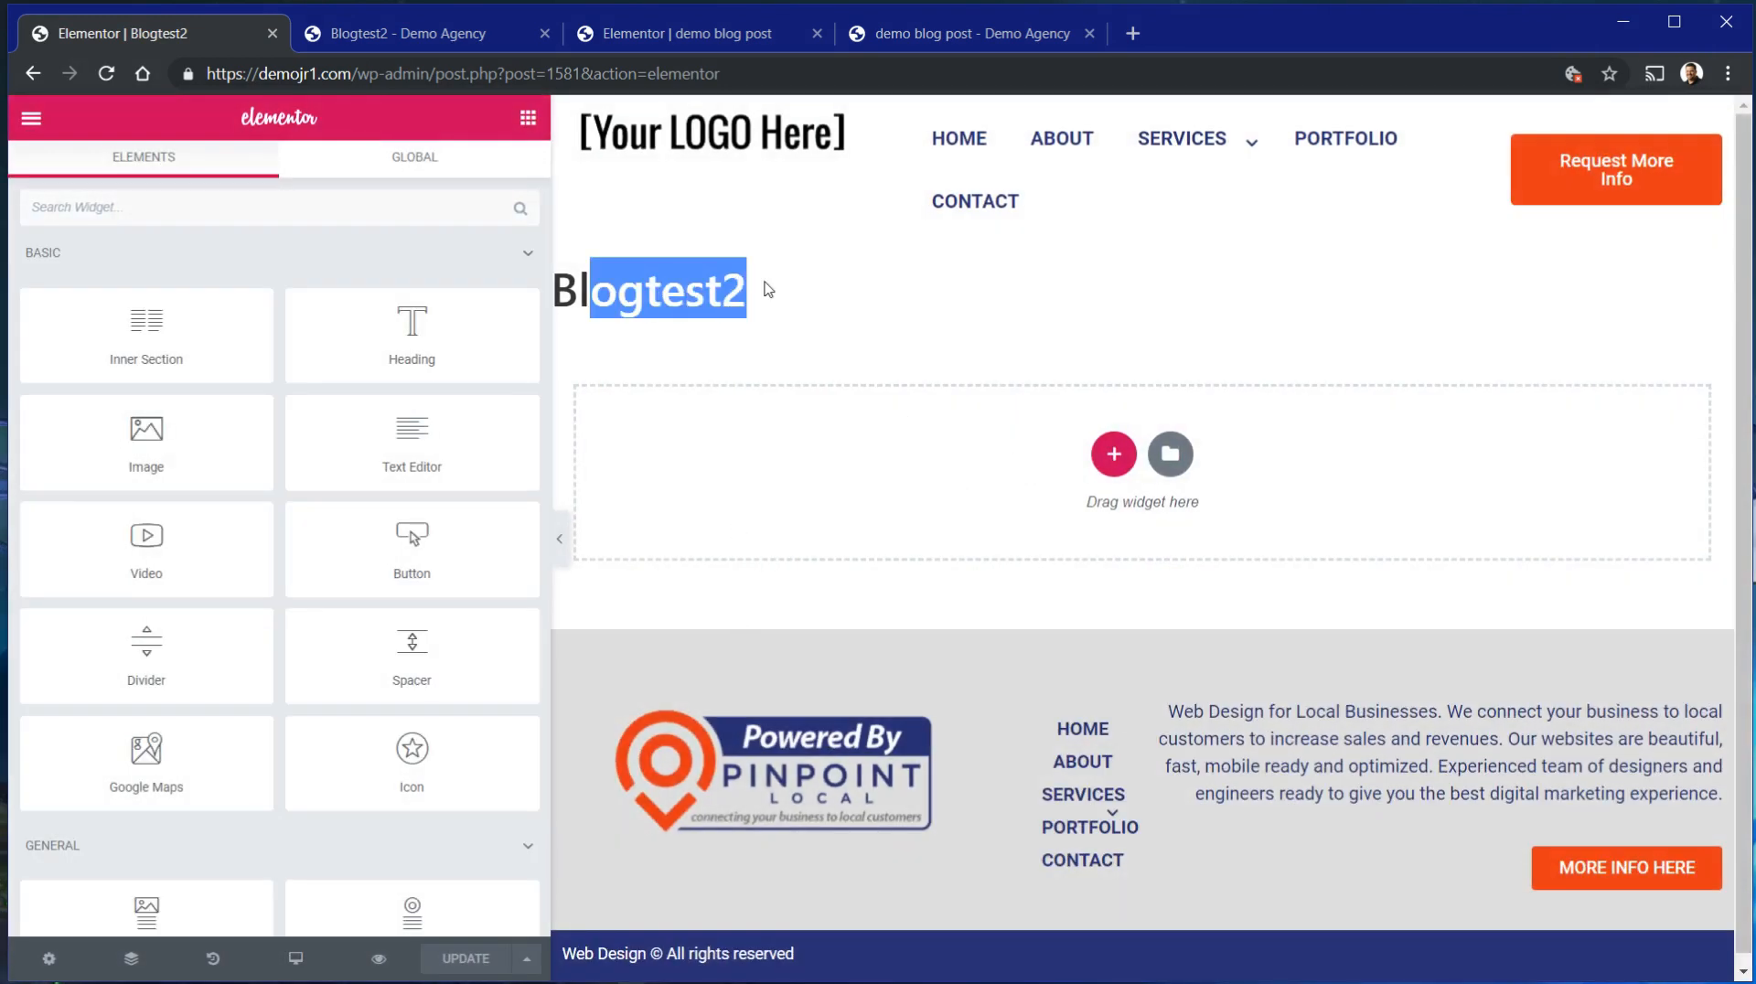
click(770, 293)
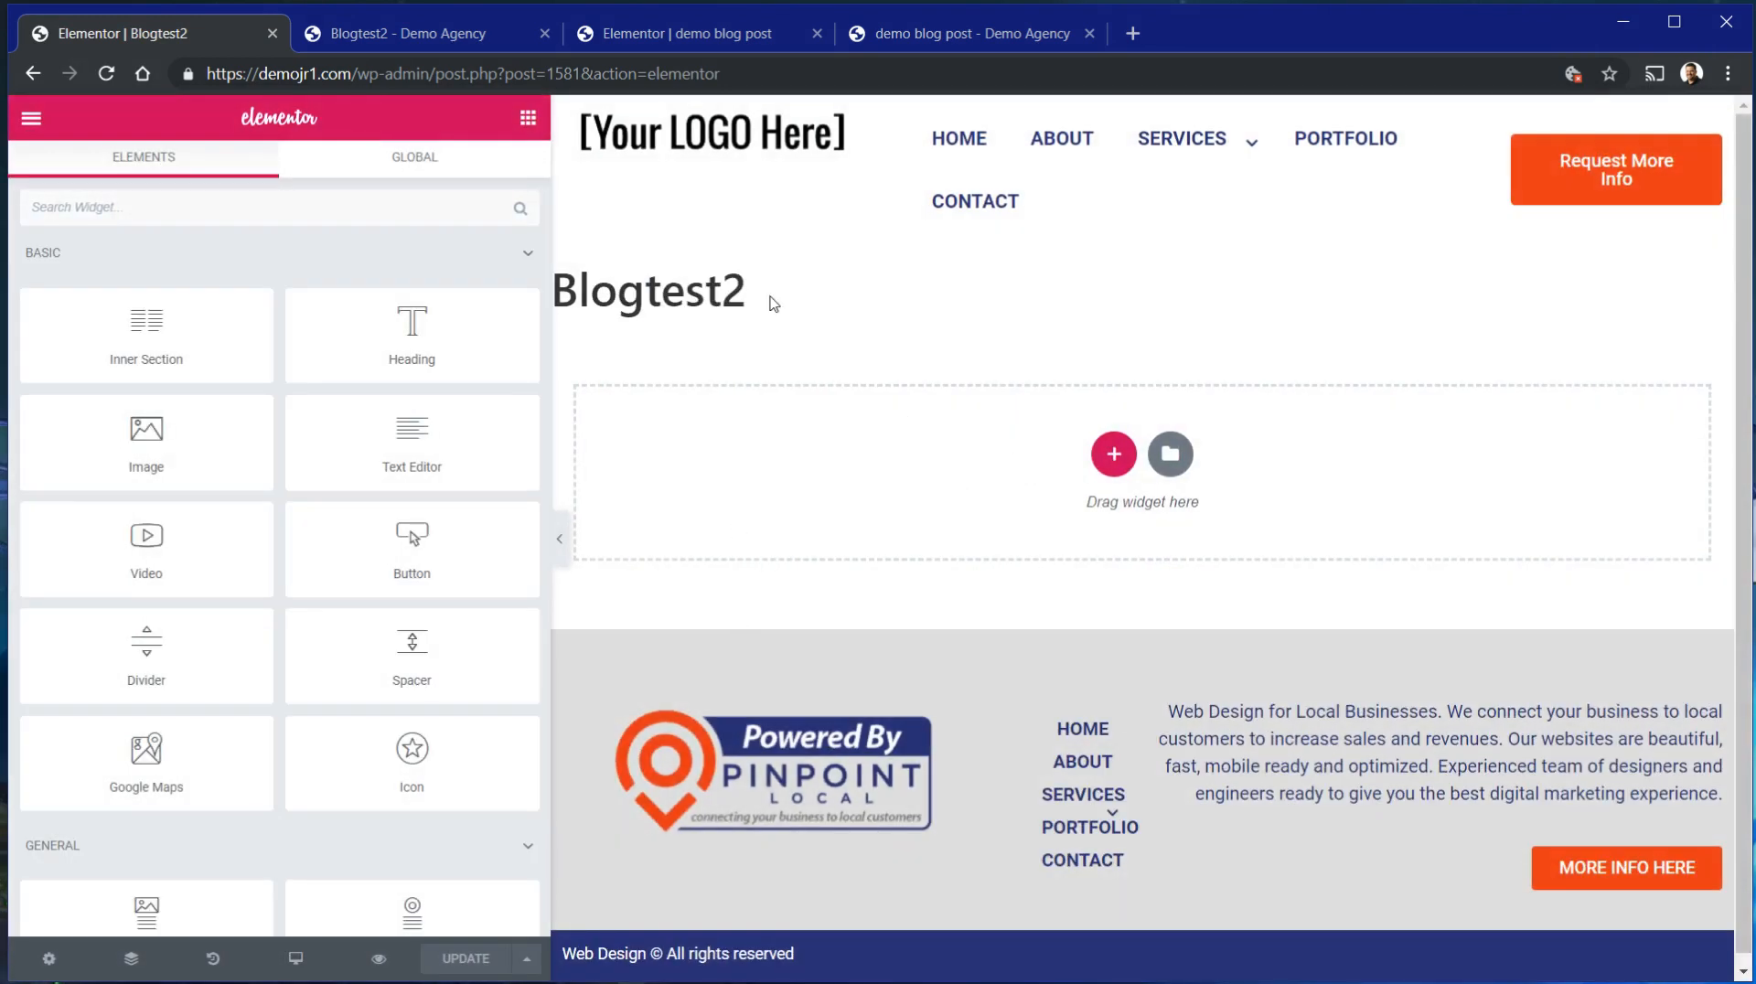
click(50, 960)
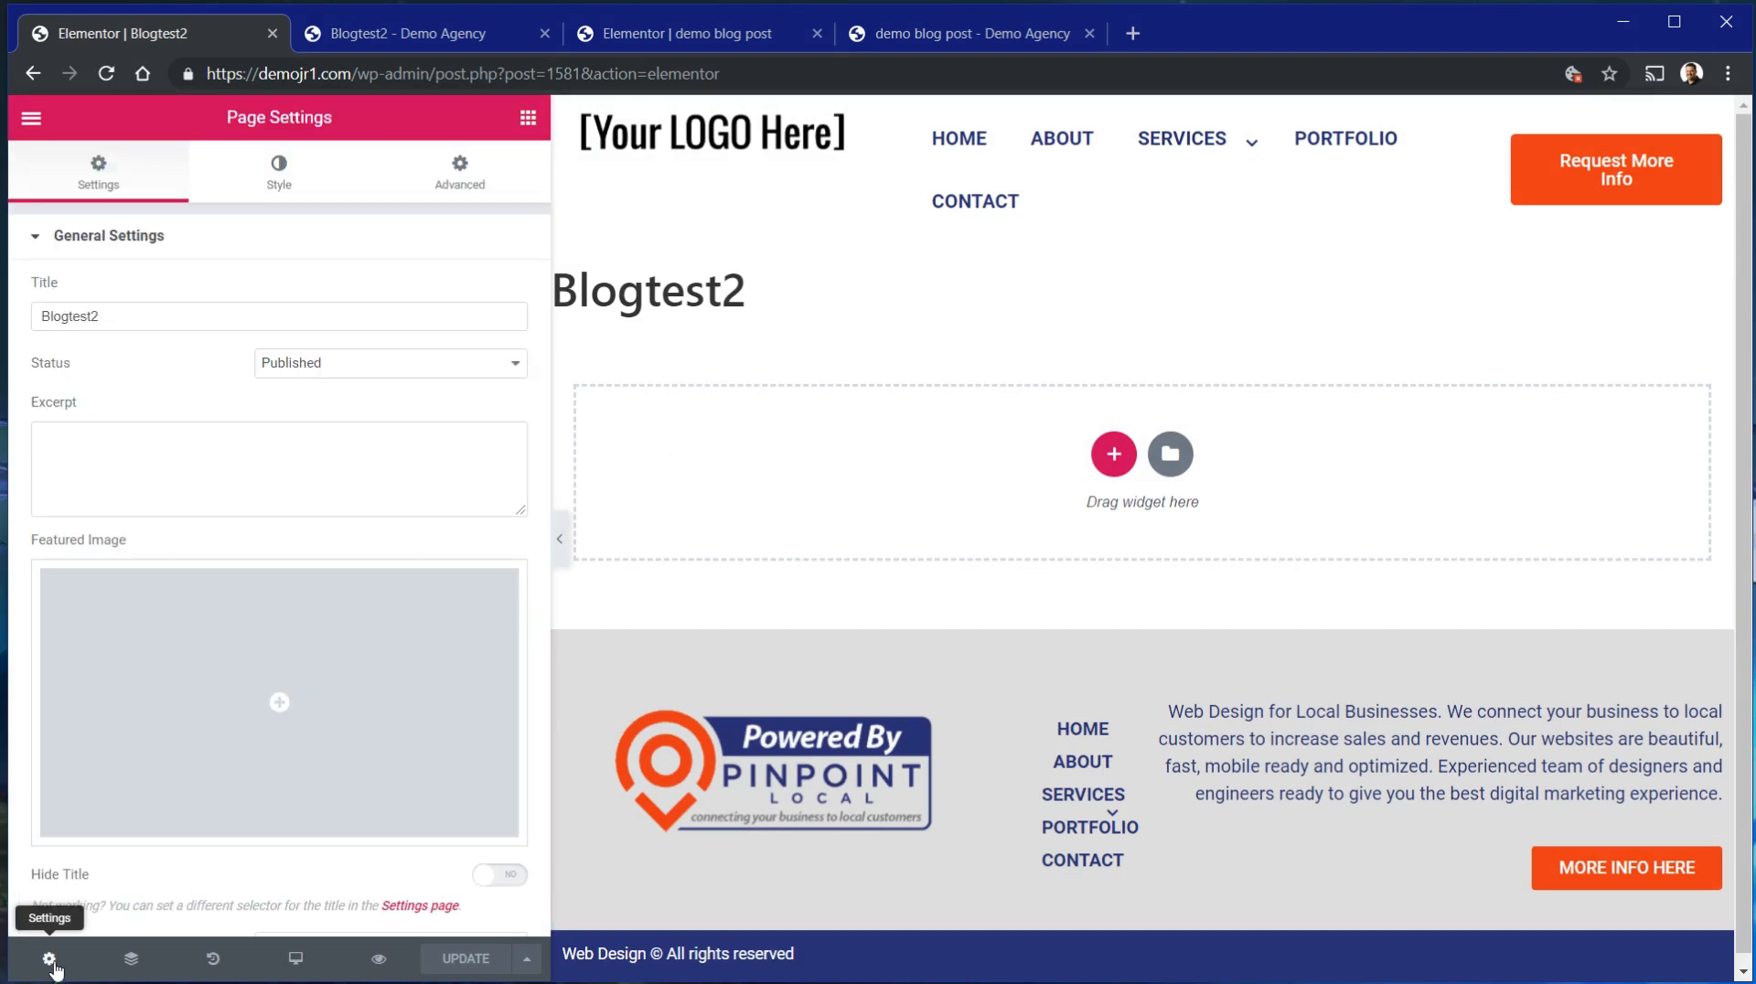
scroll(371, 709, down, 1)
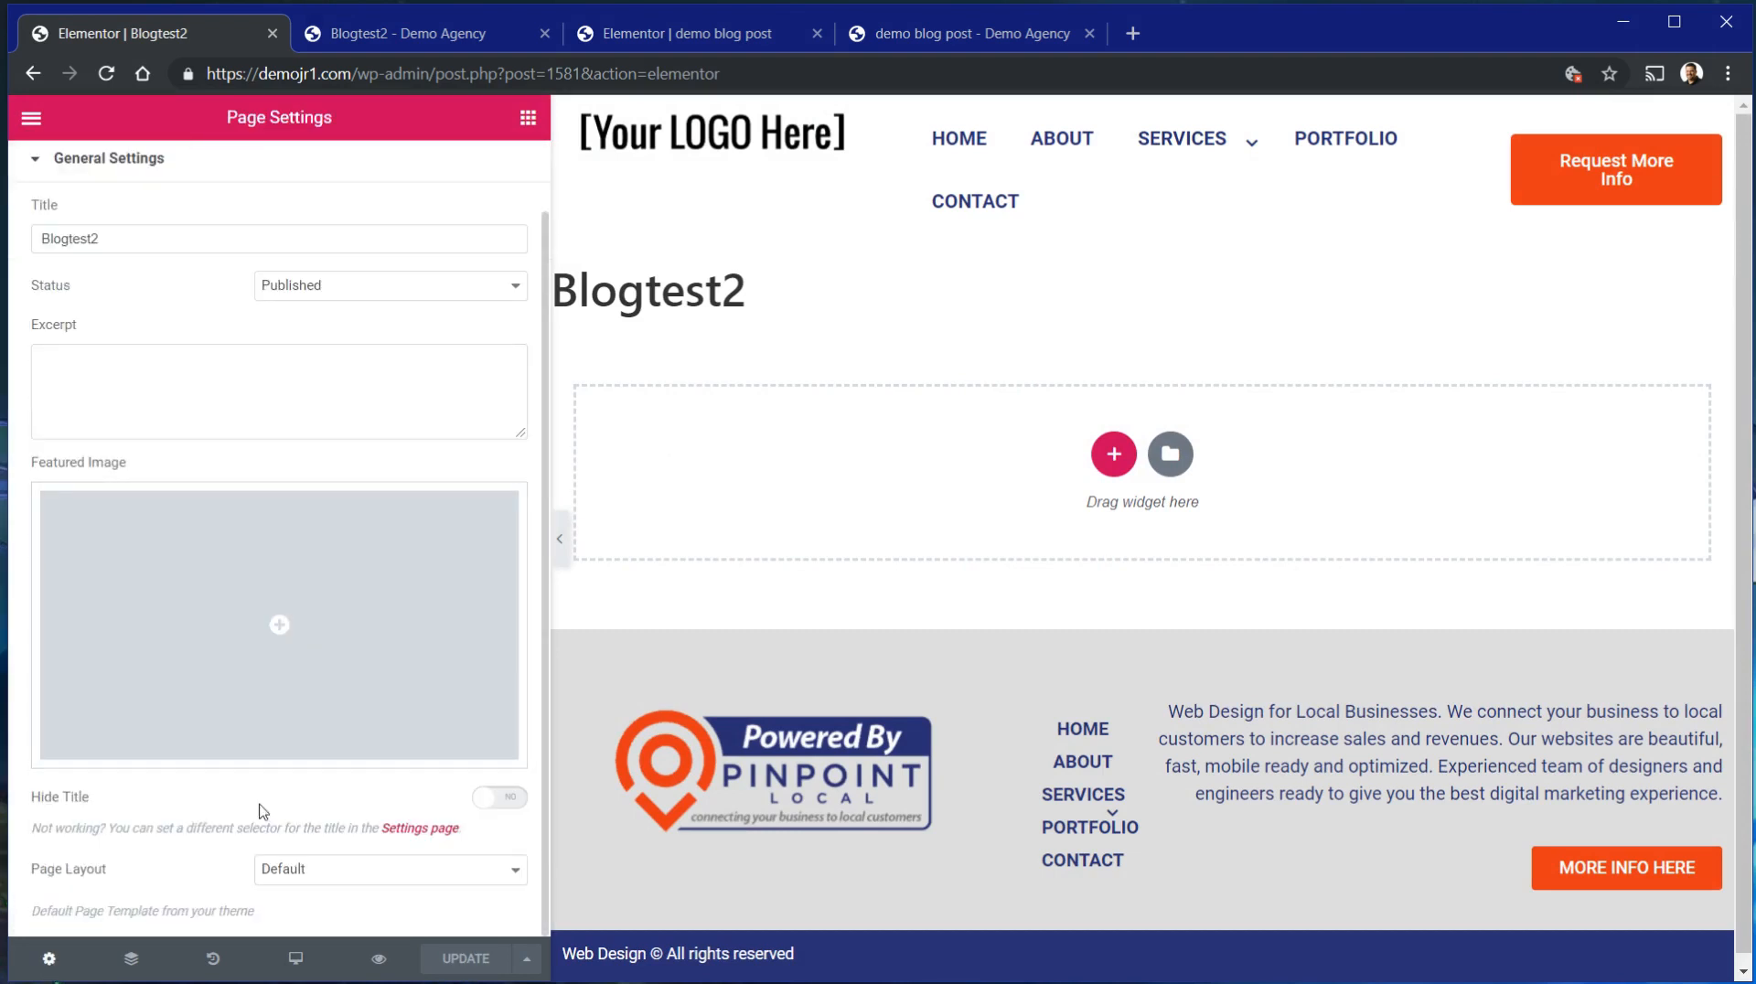
click(478, 802)
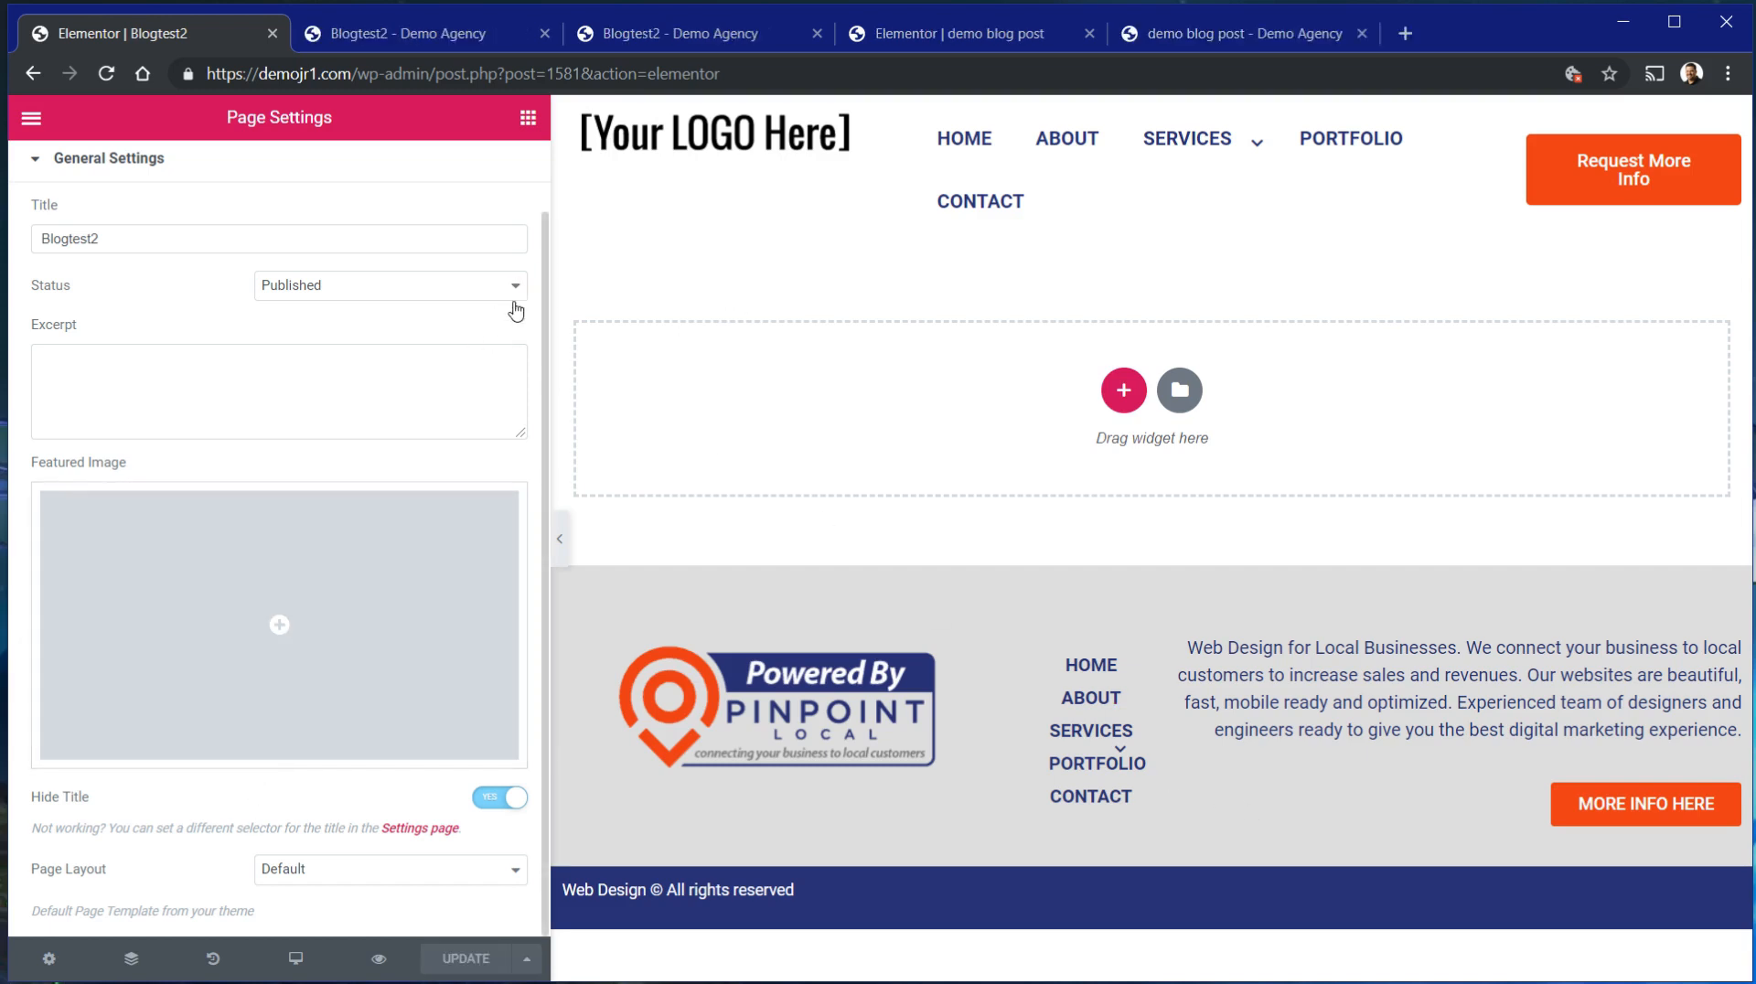
Add two single-column sections, one below the other, to the Blogtest2 layout.
click(1124, 390)
click(876, 455)
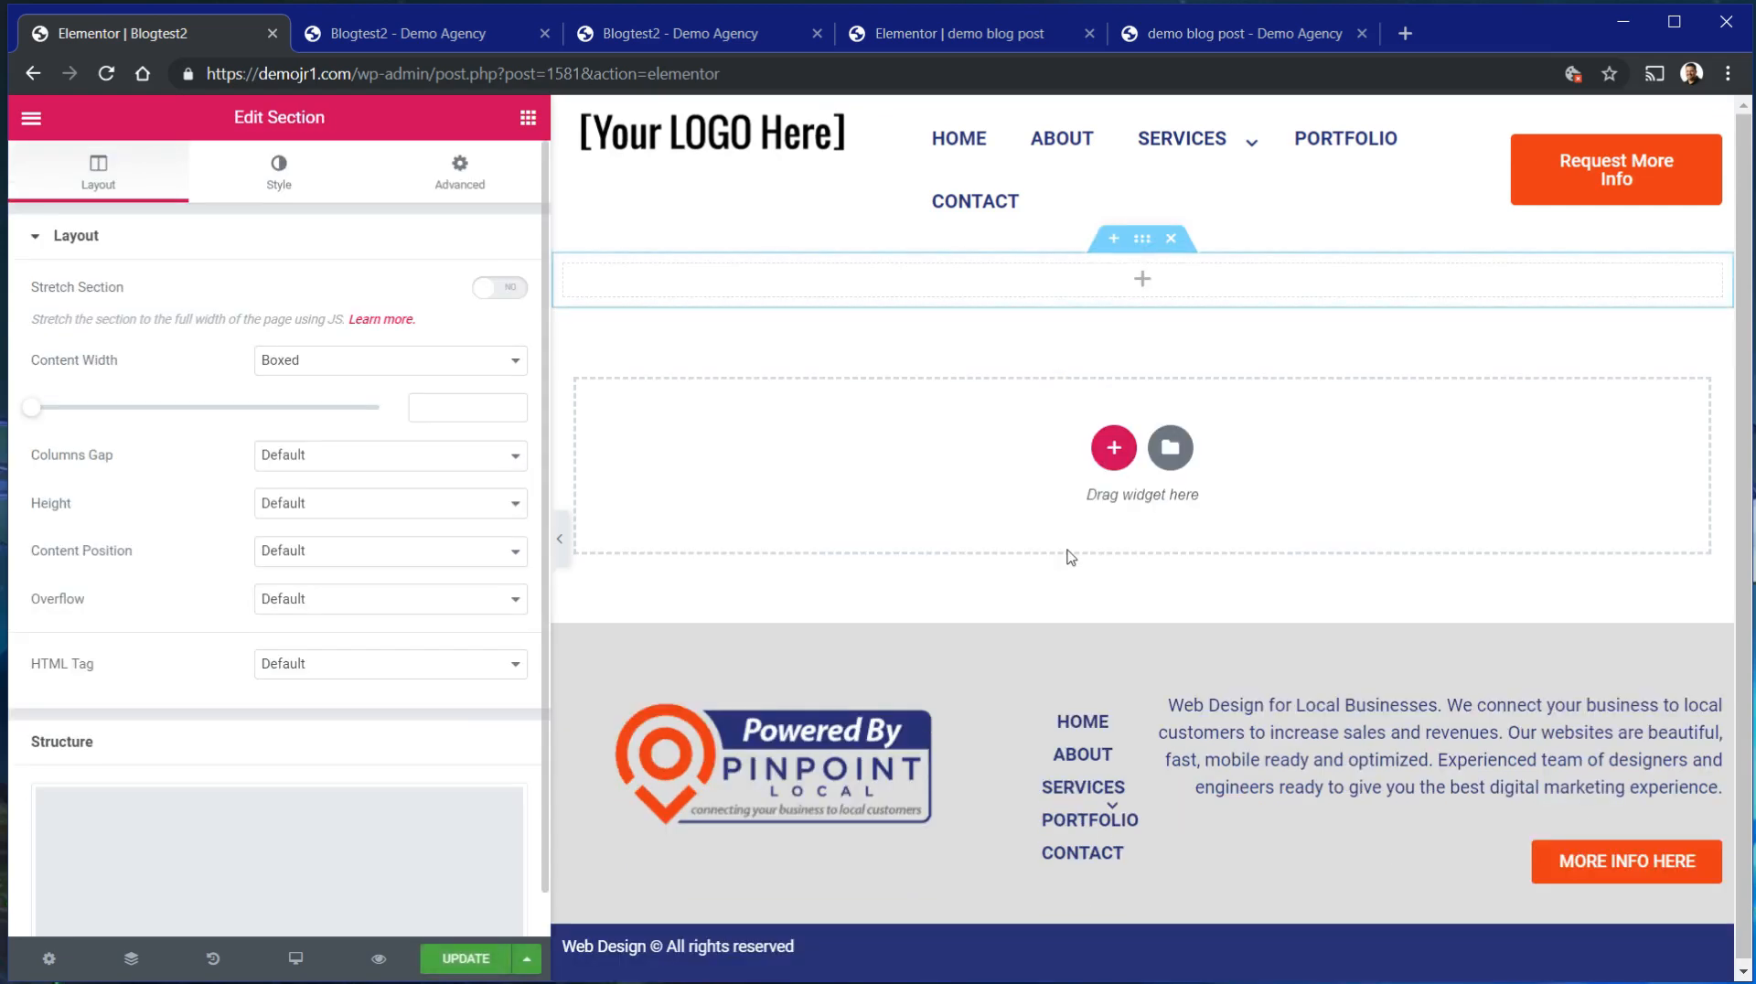
click(1114, 447)
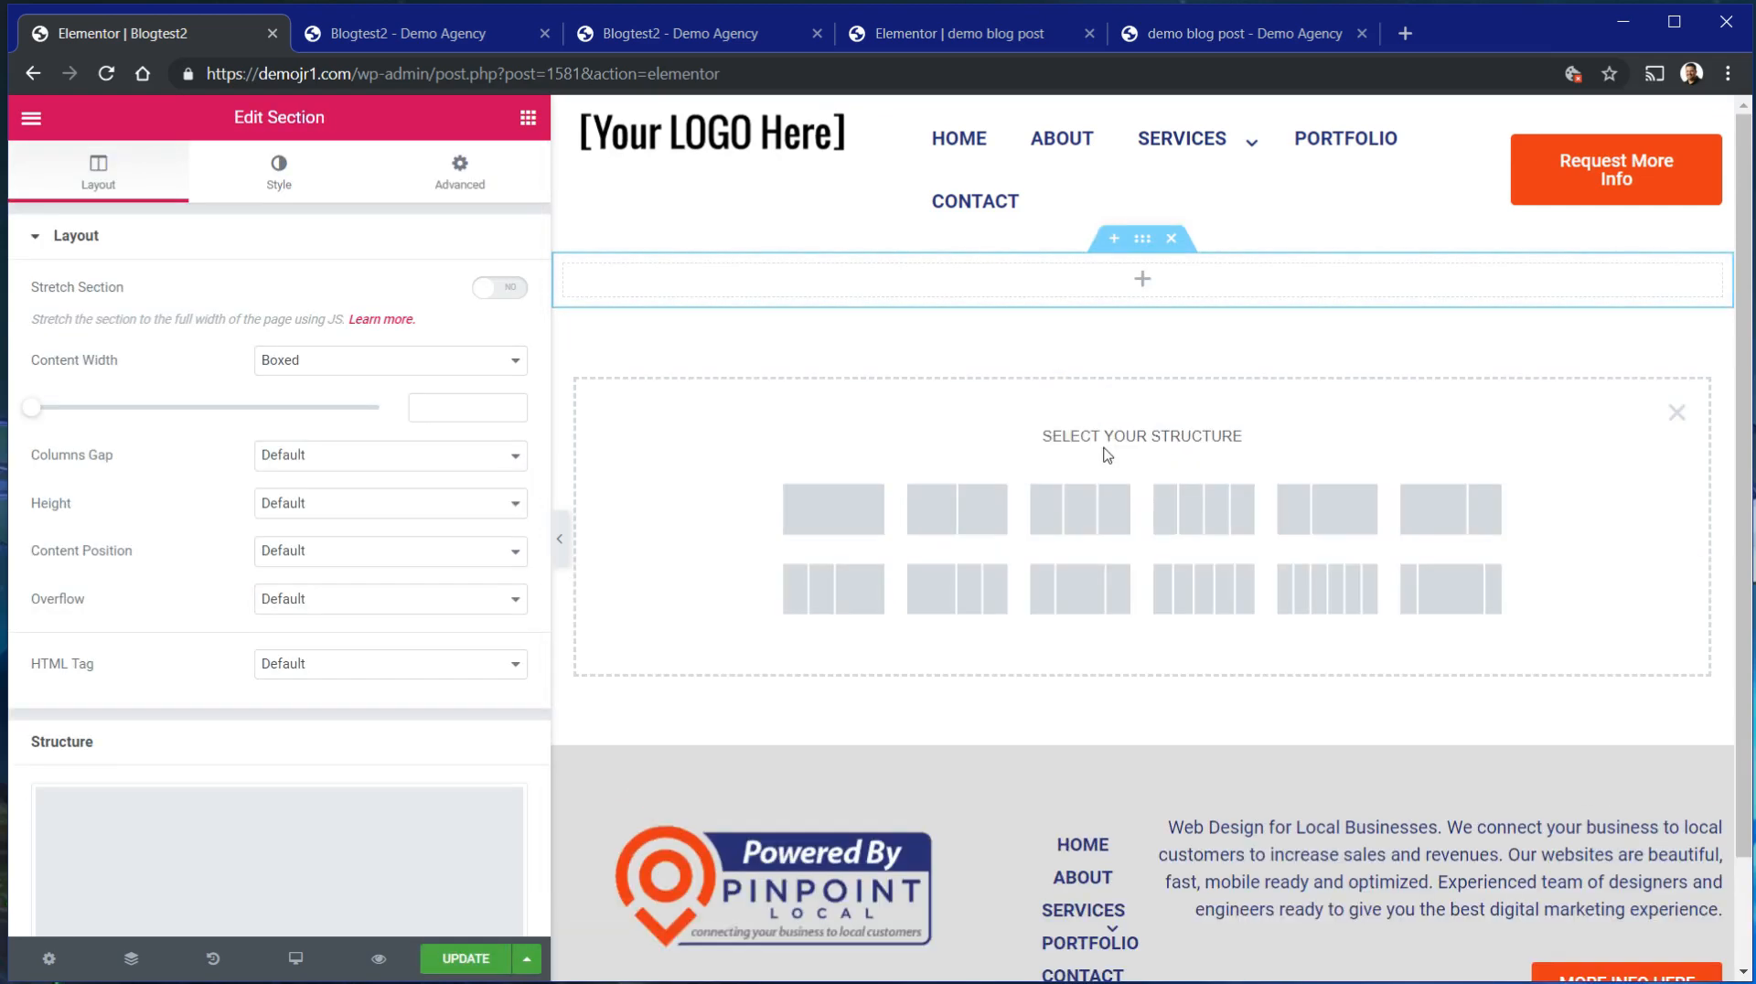
click(795, 540)
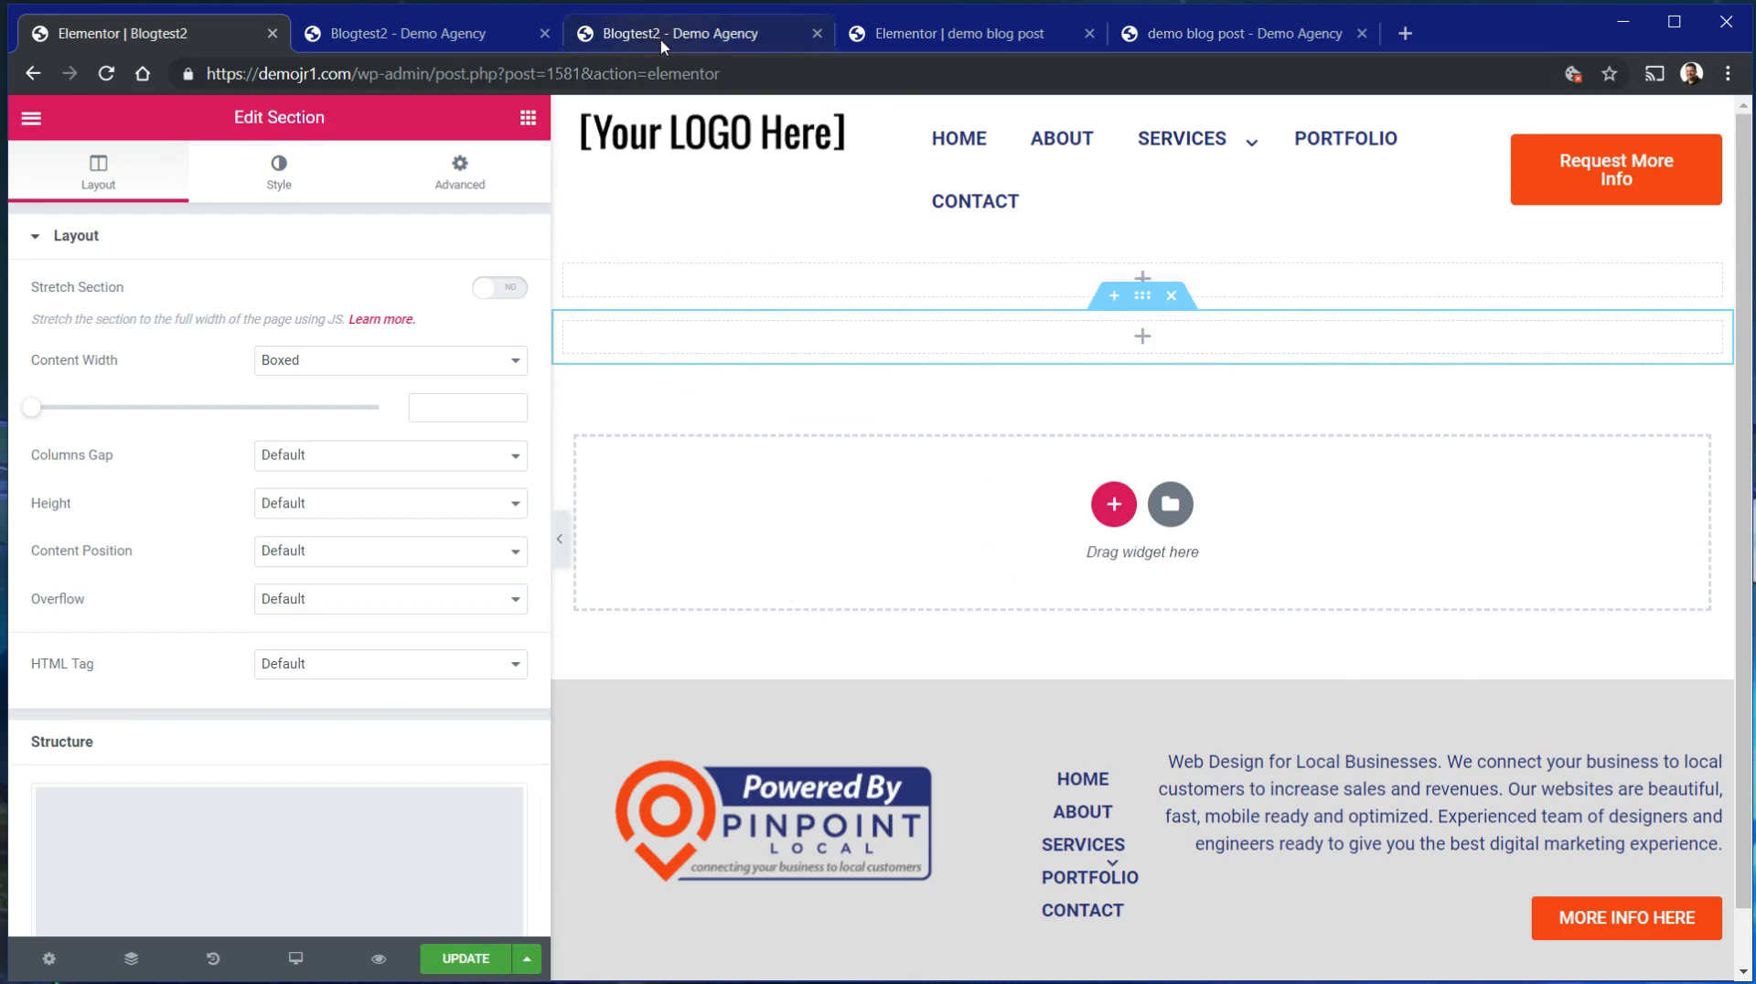
Check the open Blogtest2 pages, and examine the demo post's title banner and author, date and category row in Elementor.
click(622, 35)
click(430, 33)
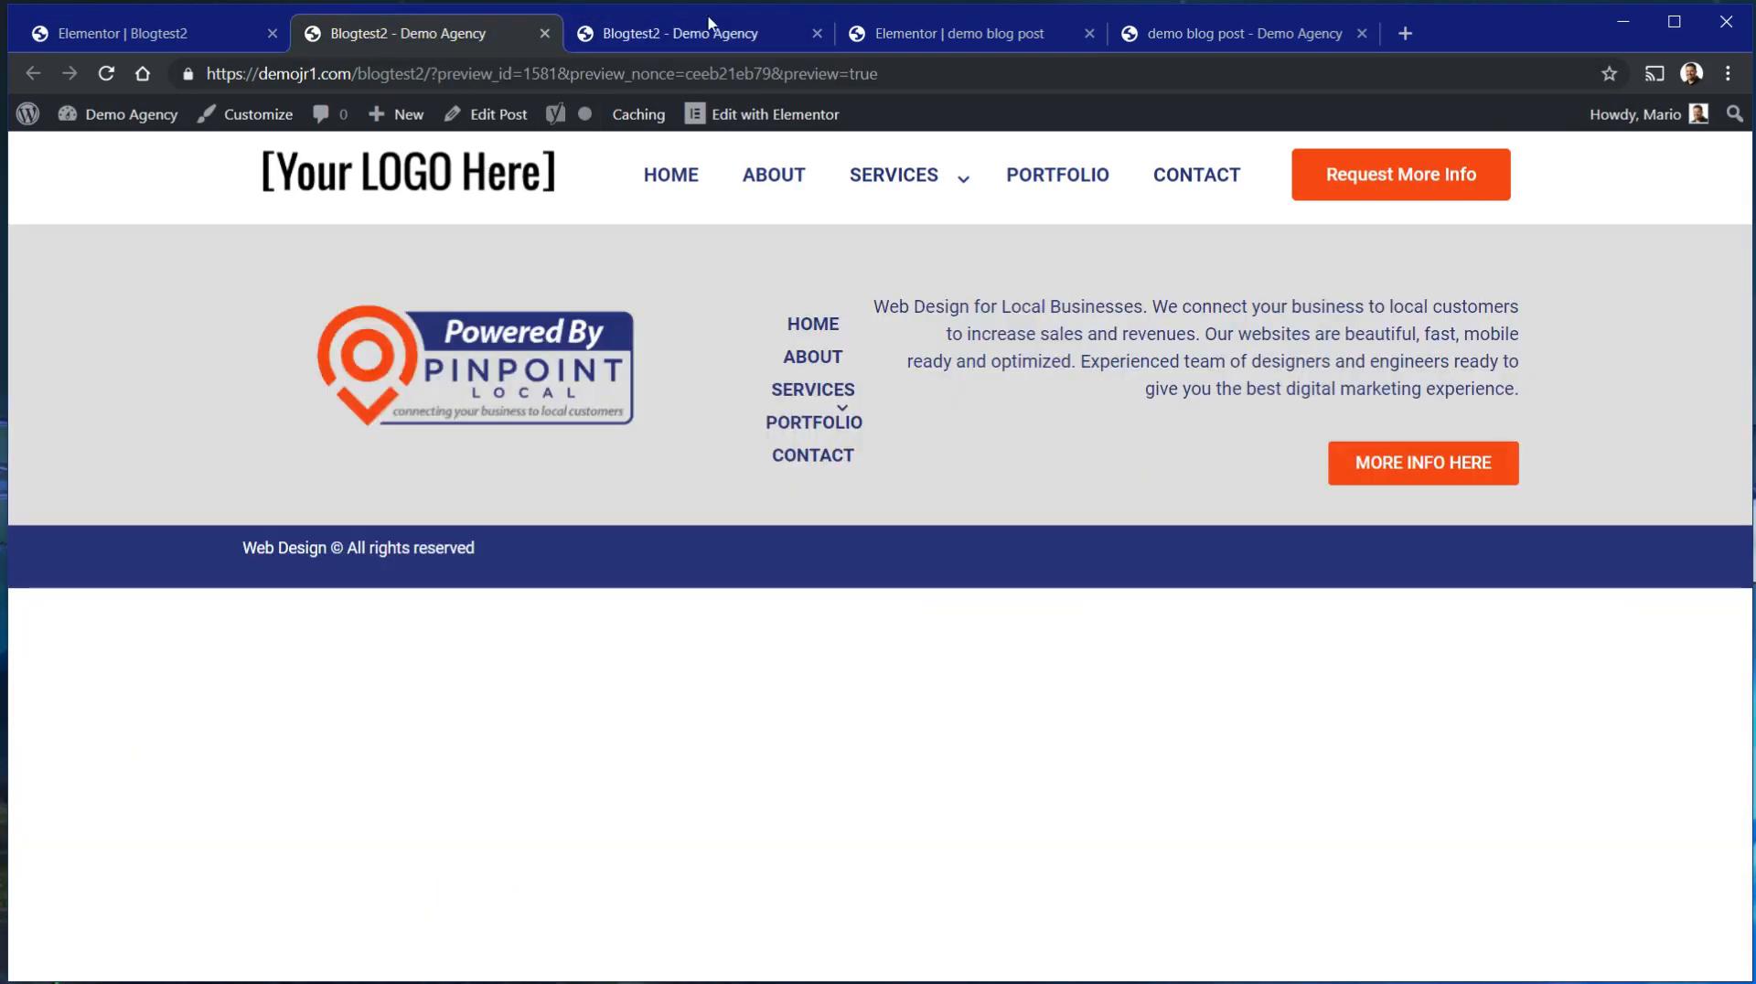
click(744, 33)
click(938, 33)
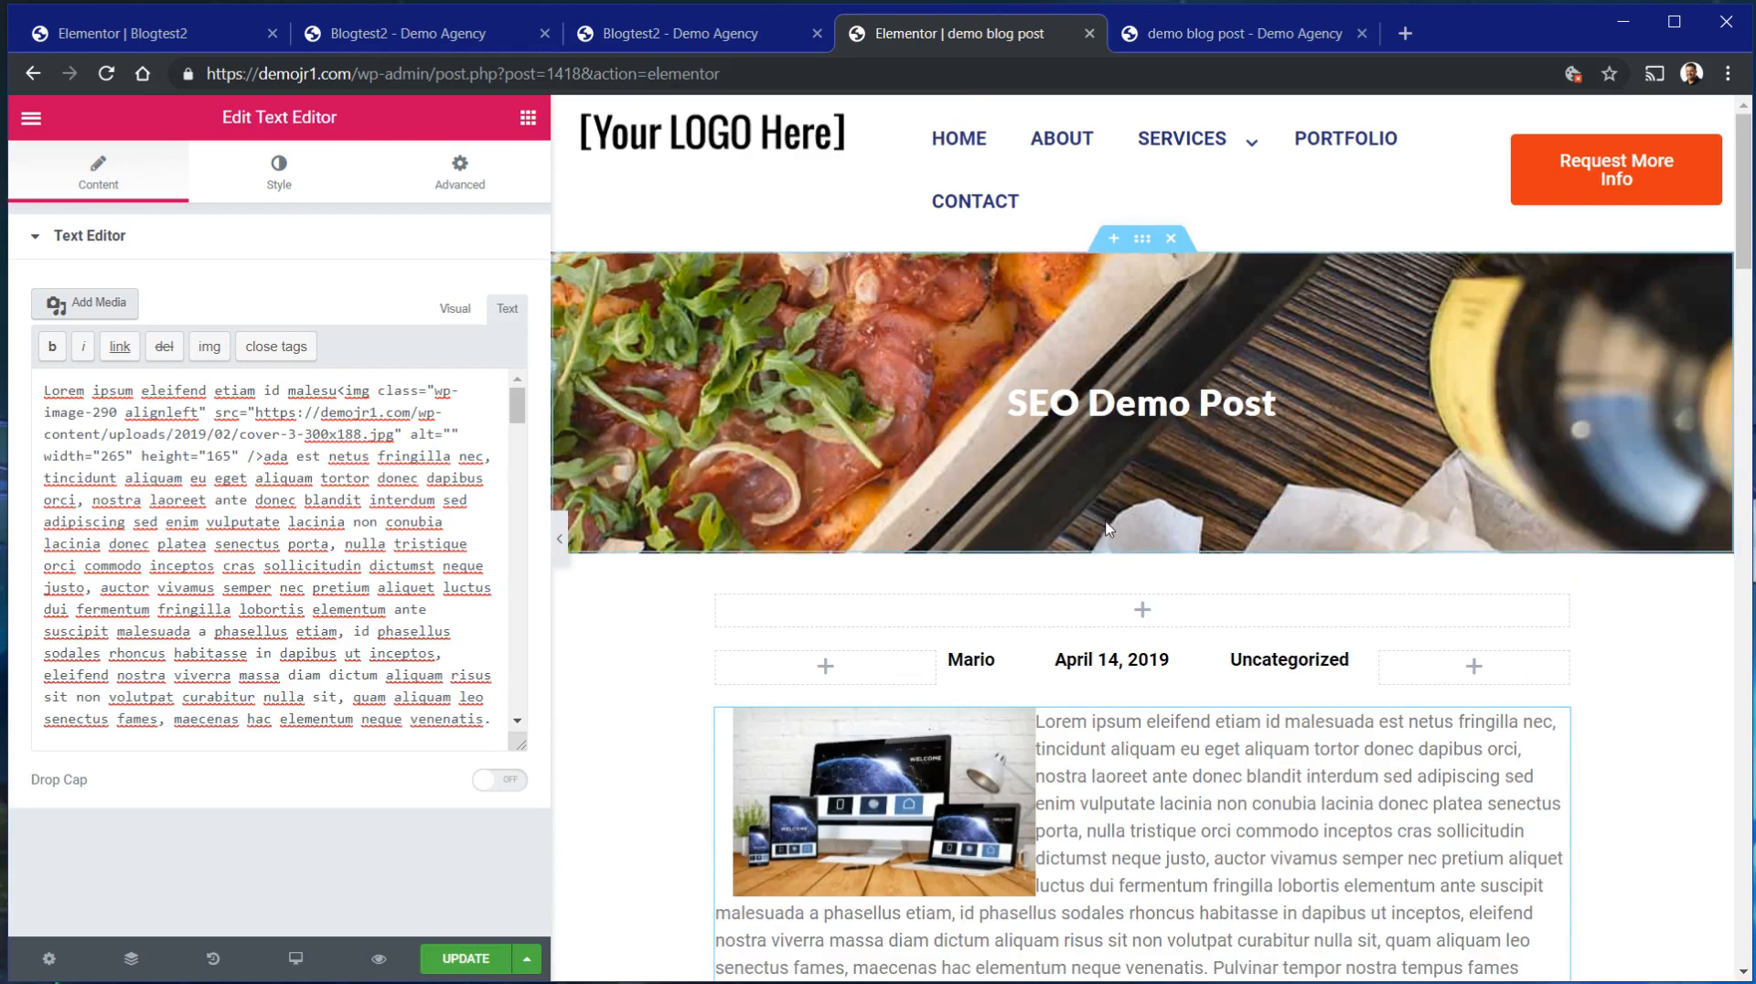
scroll(1139, 574, down, 3)
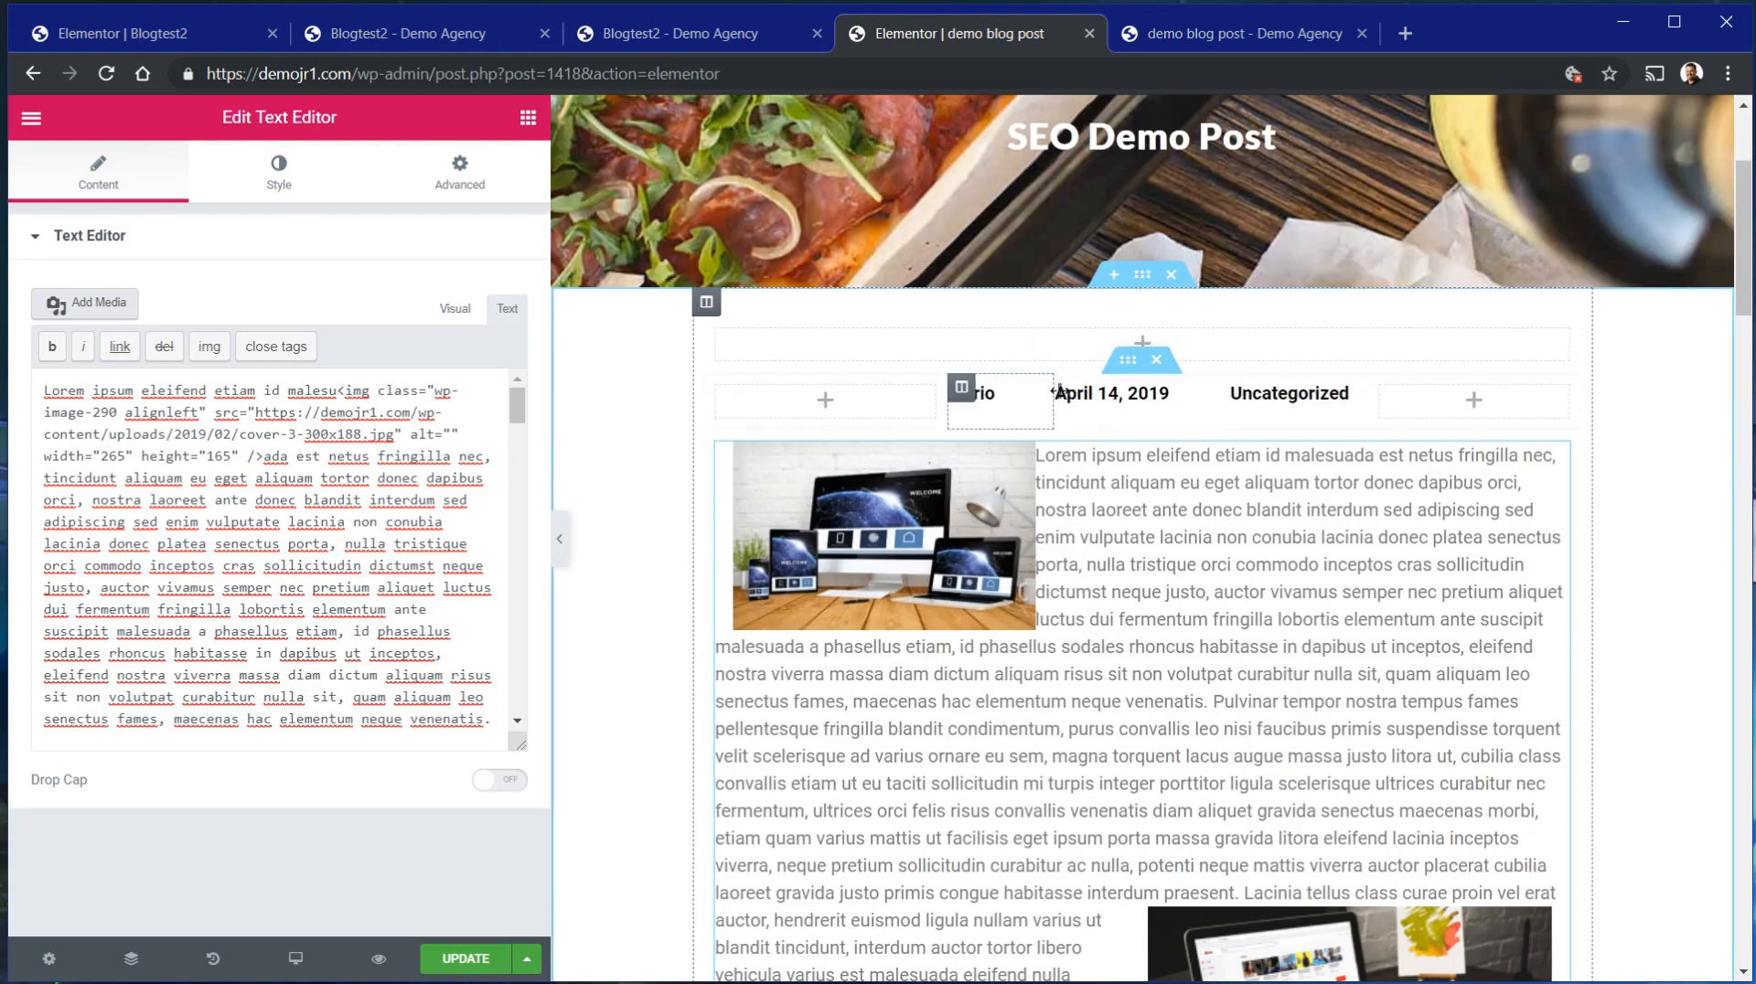
Return to the Blogtest2 Elementor editor and set the upper section's height to Min Height at 400 px.
scroll(1424, 620, up, 3)
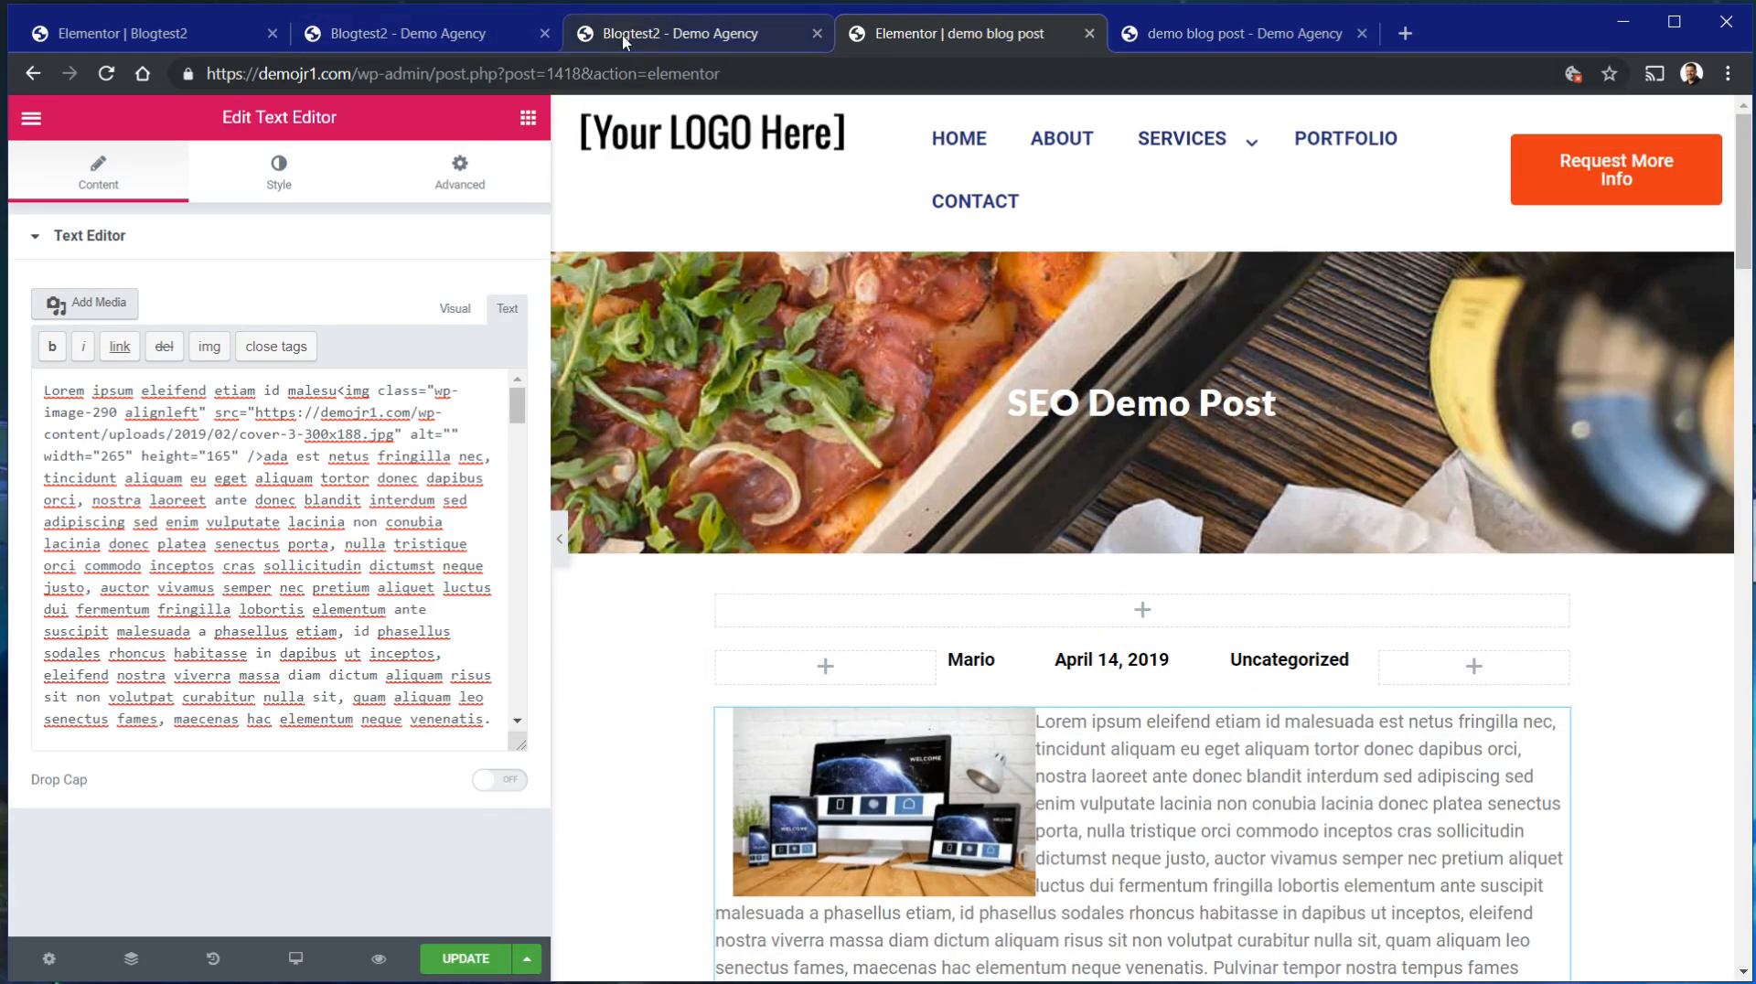
click(451, 37)
click(256, 35)
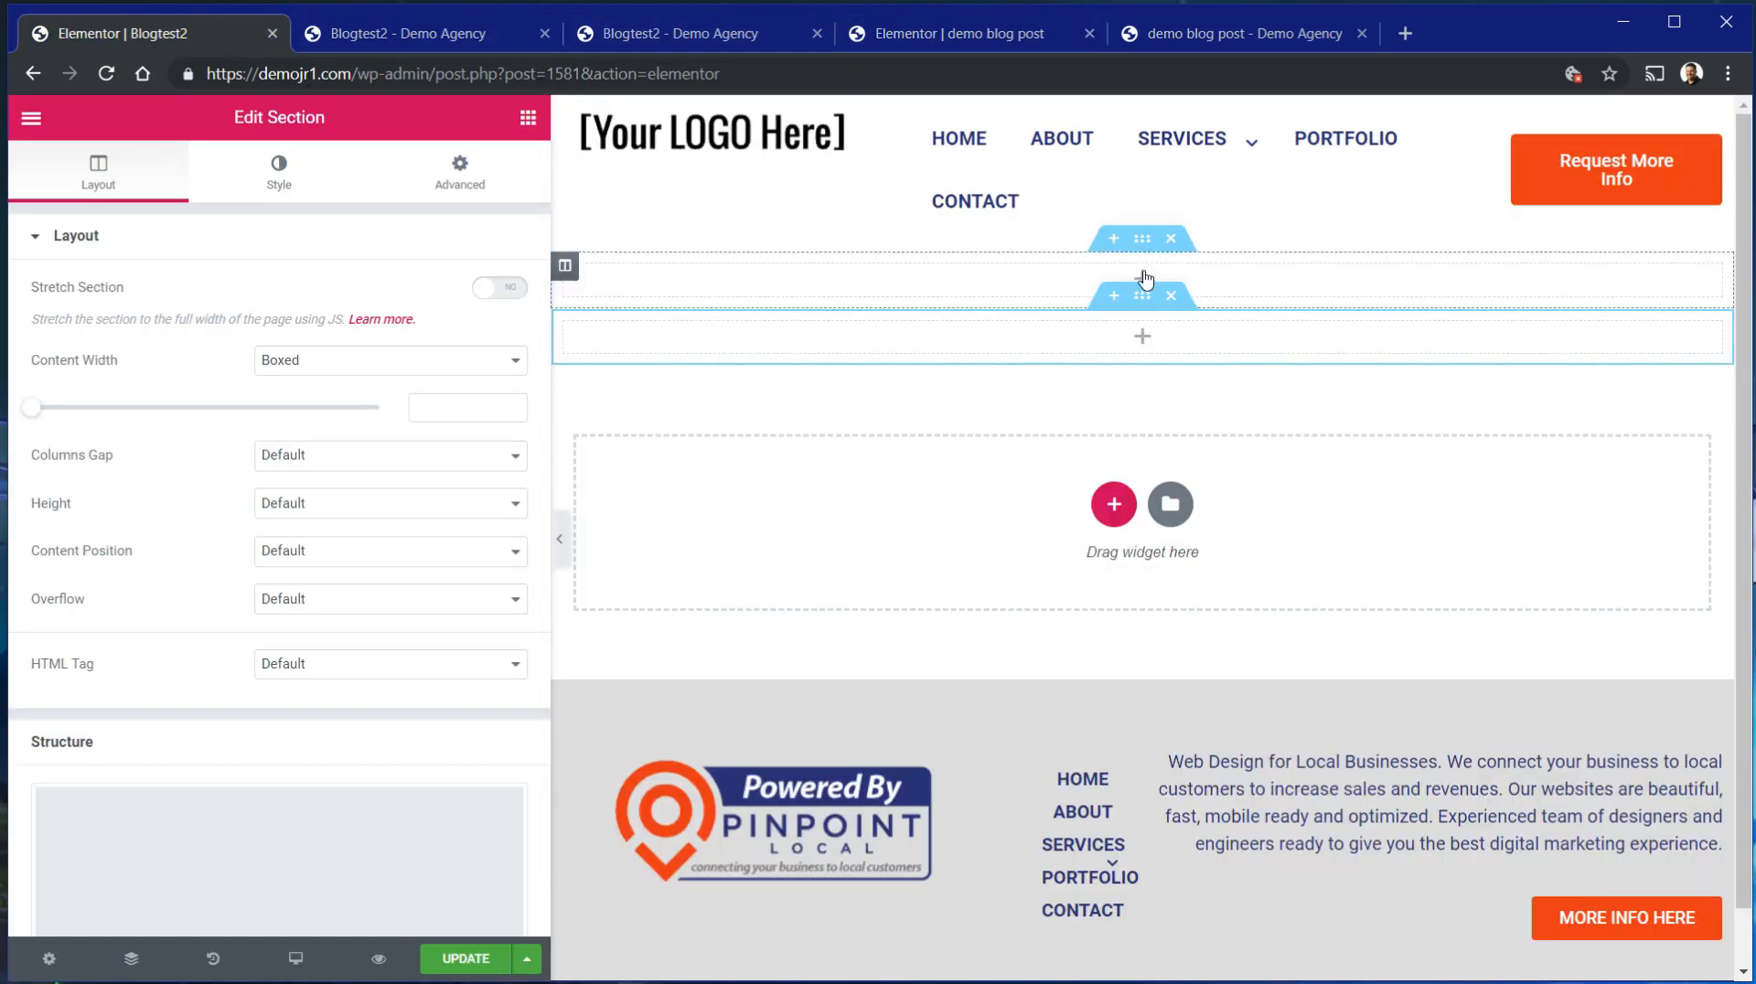
click(1024, 285)
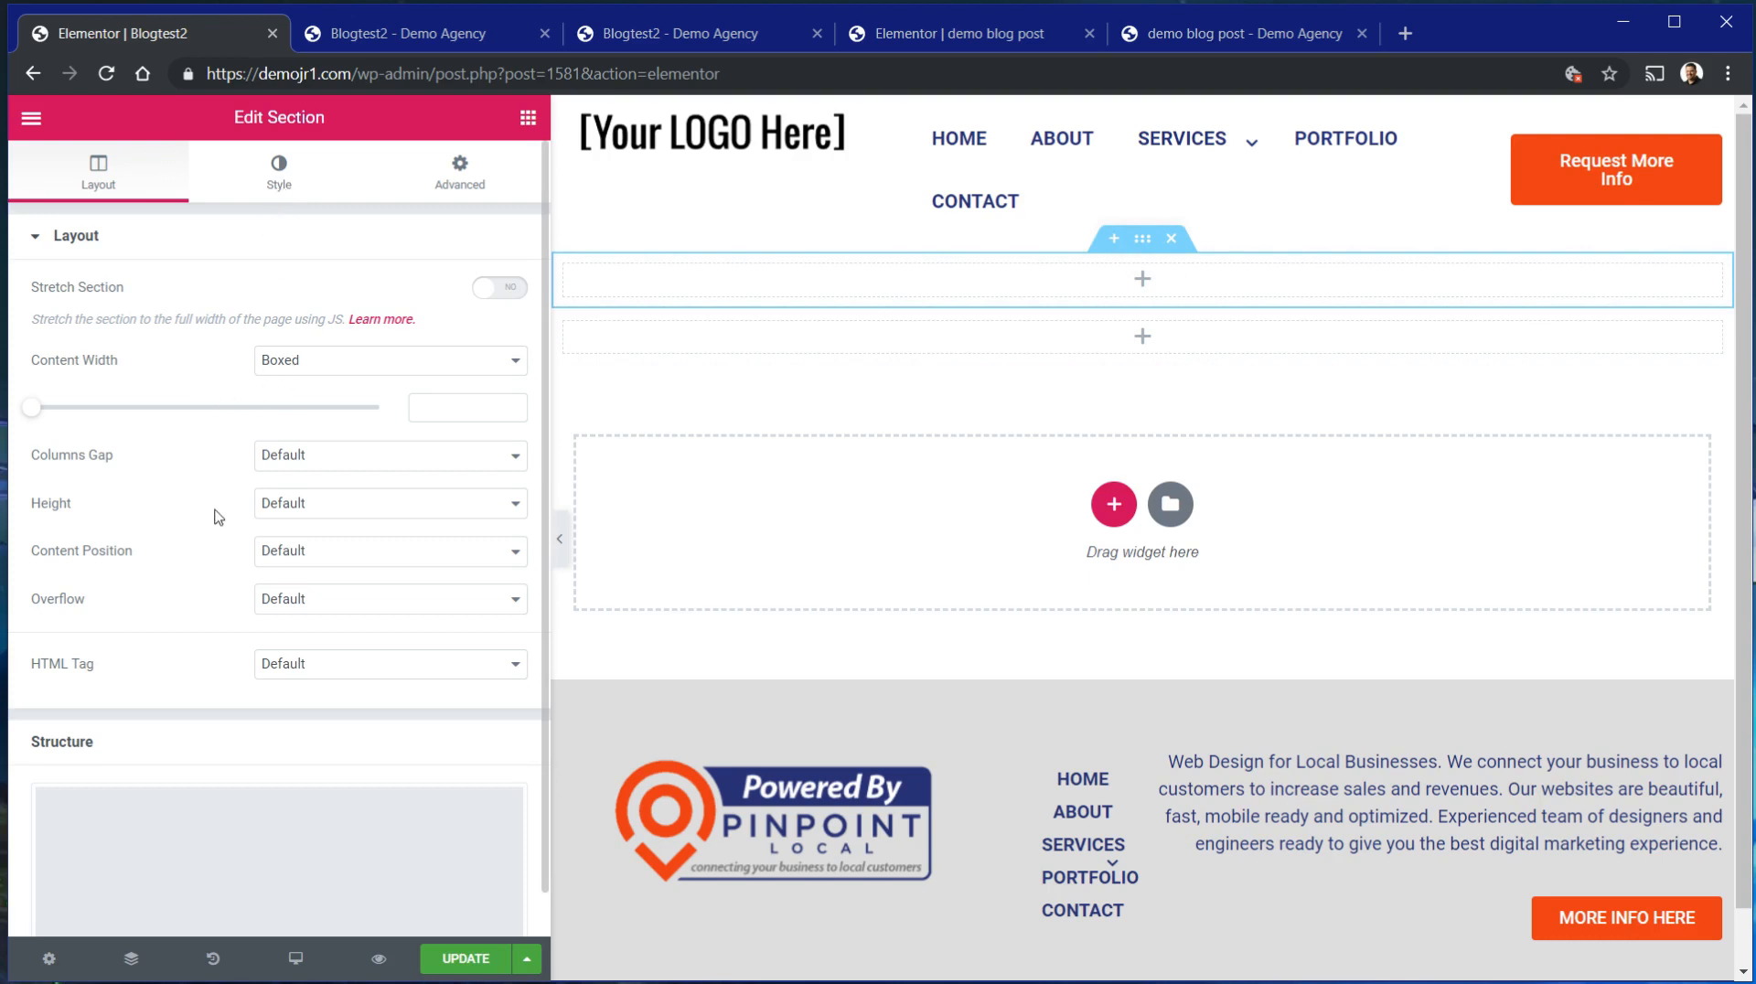
click(337, 505)
click(335, 569)
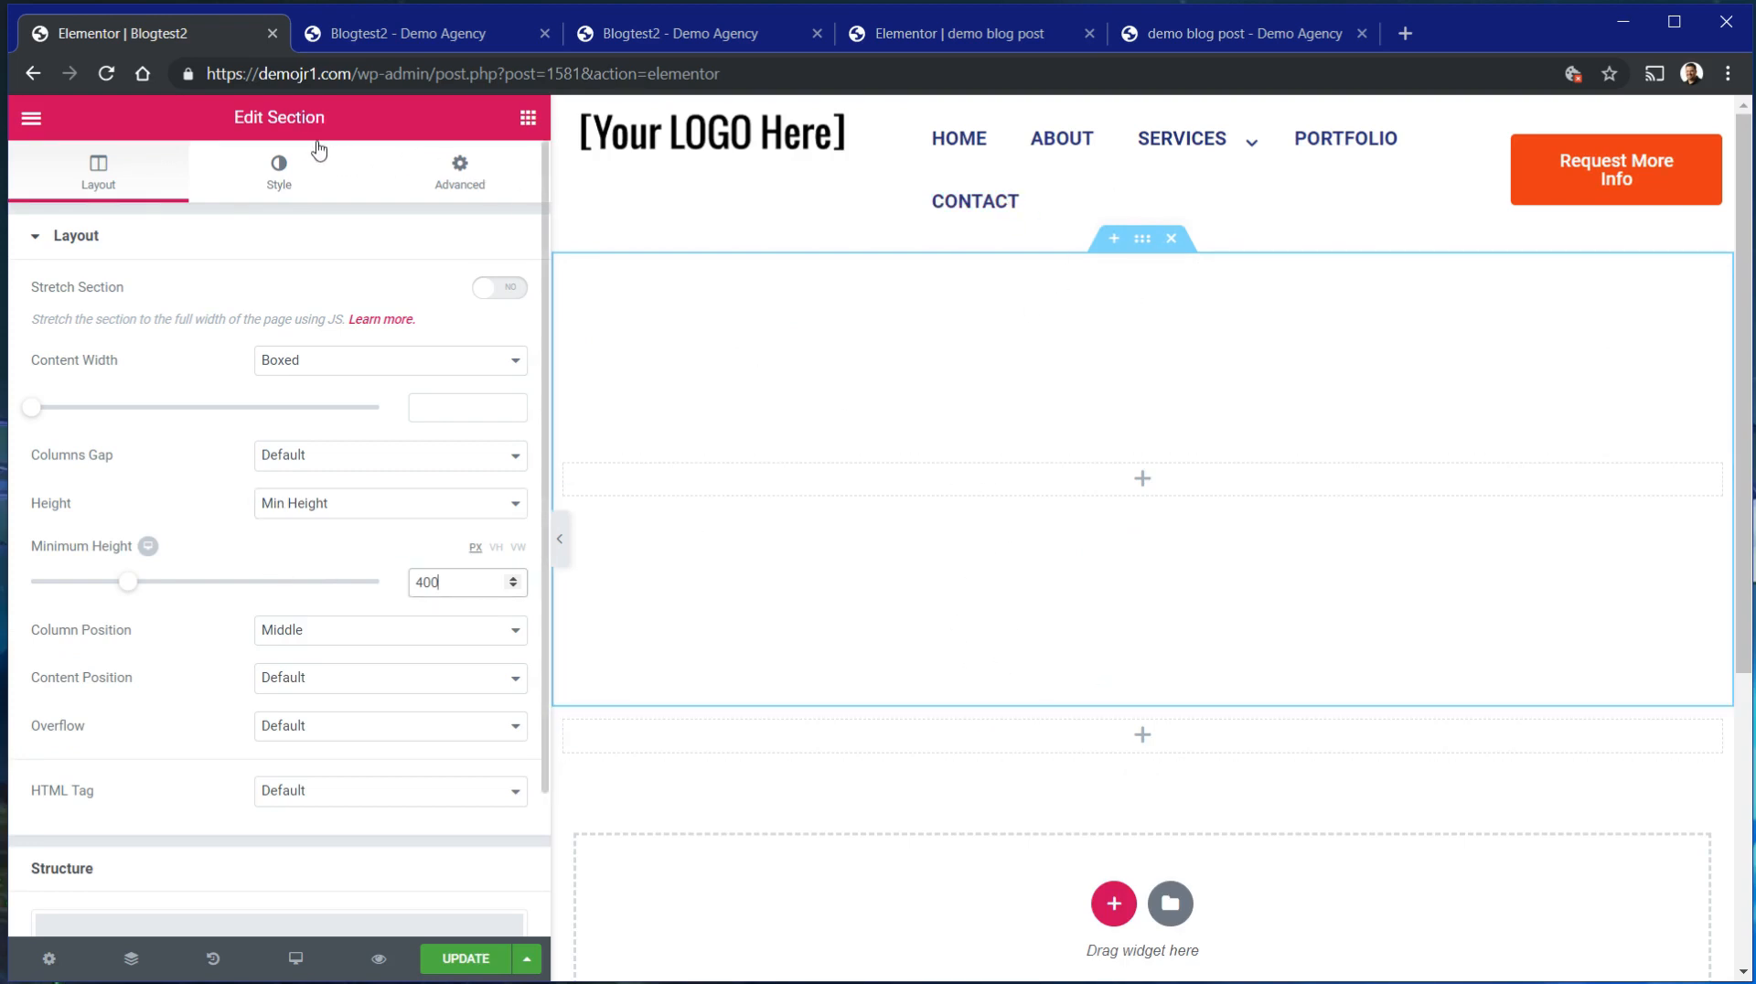
Give the upper Blogtest2 section a classic background using the media library image foodiesfeed.com_homemade-pizza.jpg.
click(279, 170)
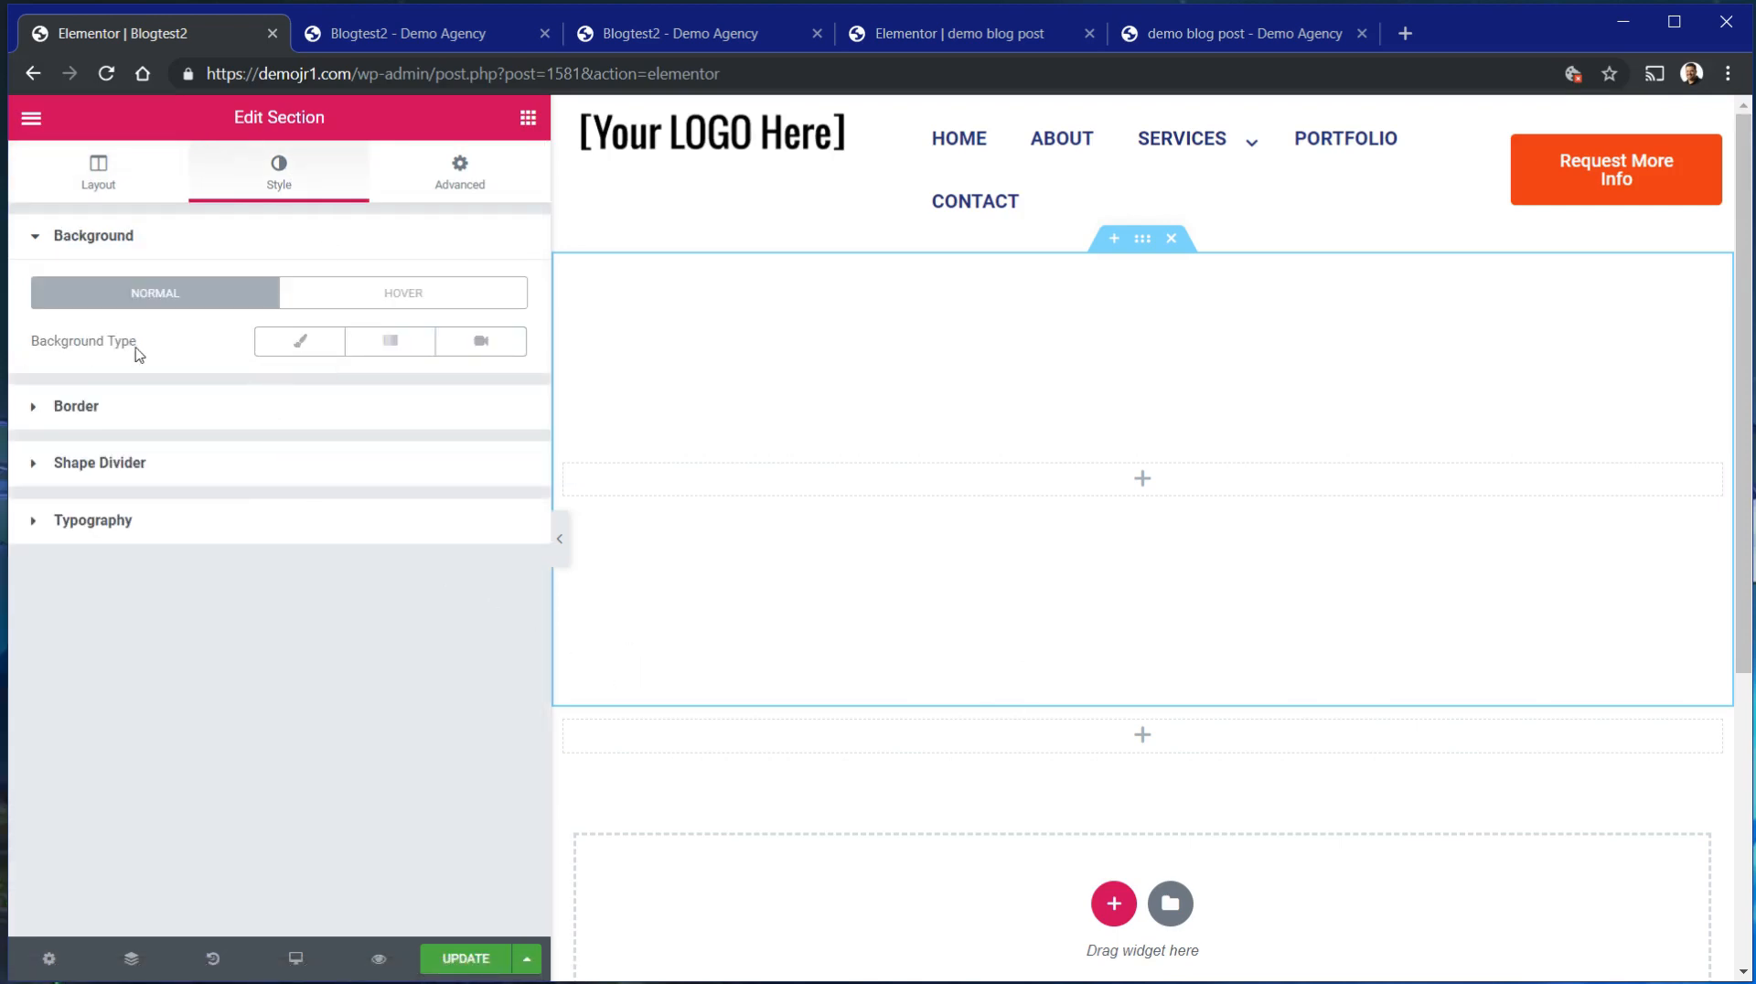
click(282, 343)
click(403, 736)
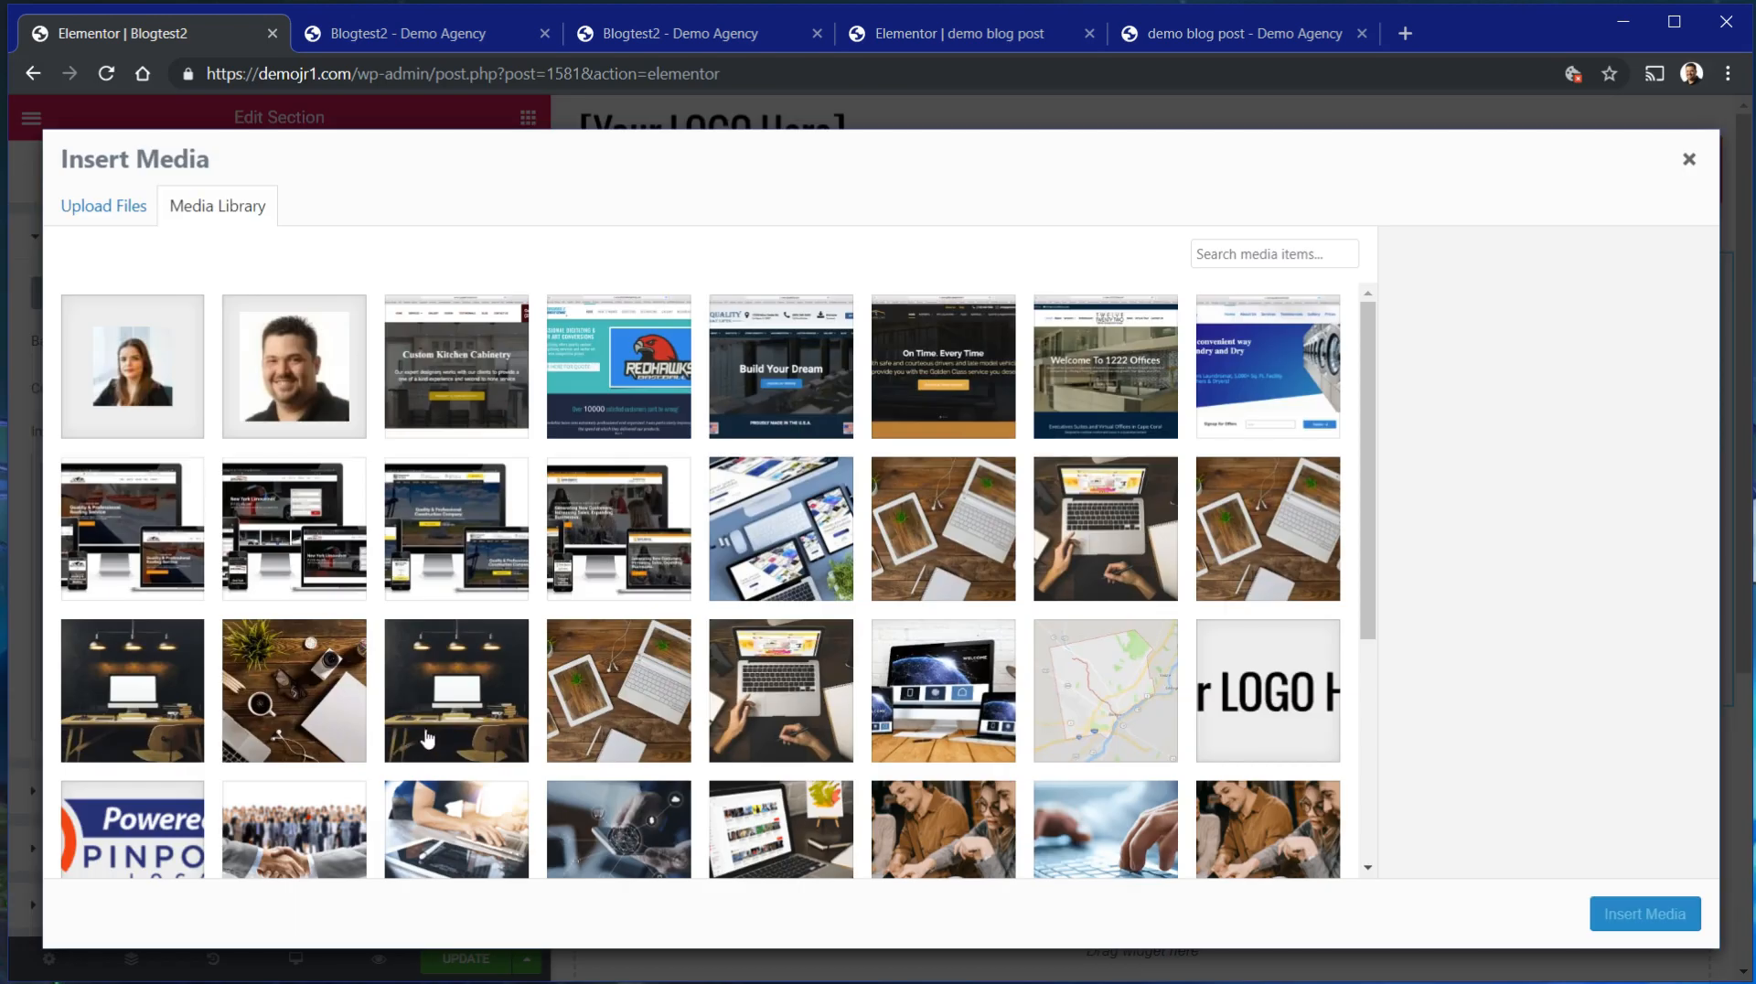
scroll(1195, 450, down, 3)
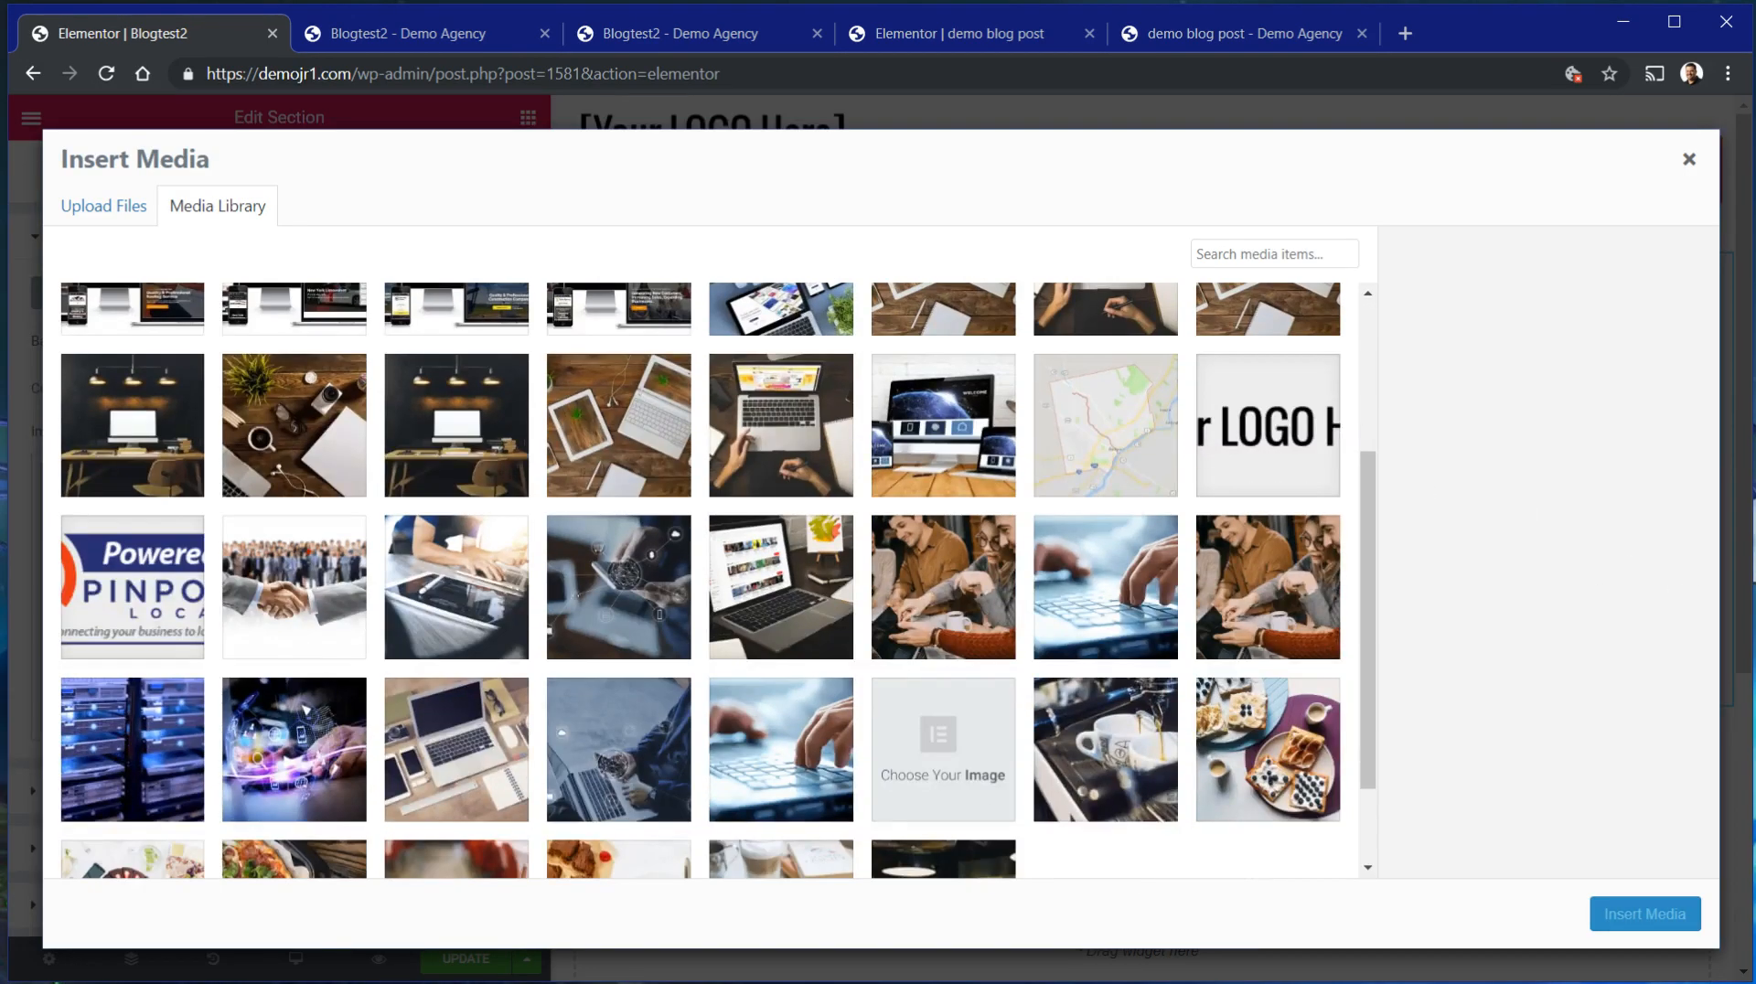
scroll(954, 720, down, 2)
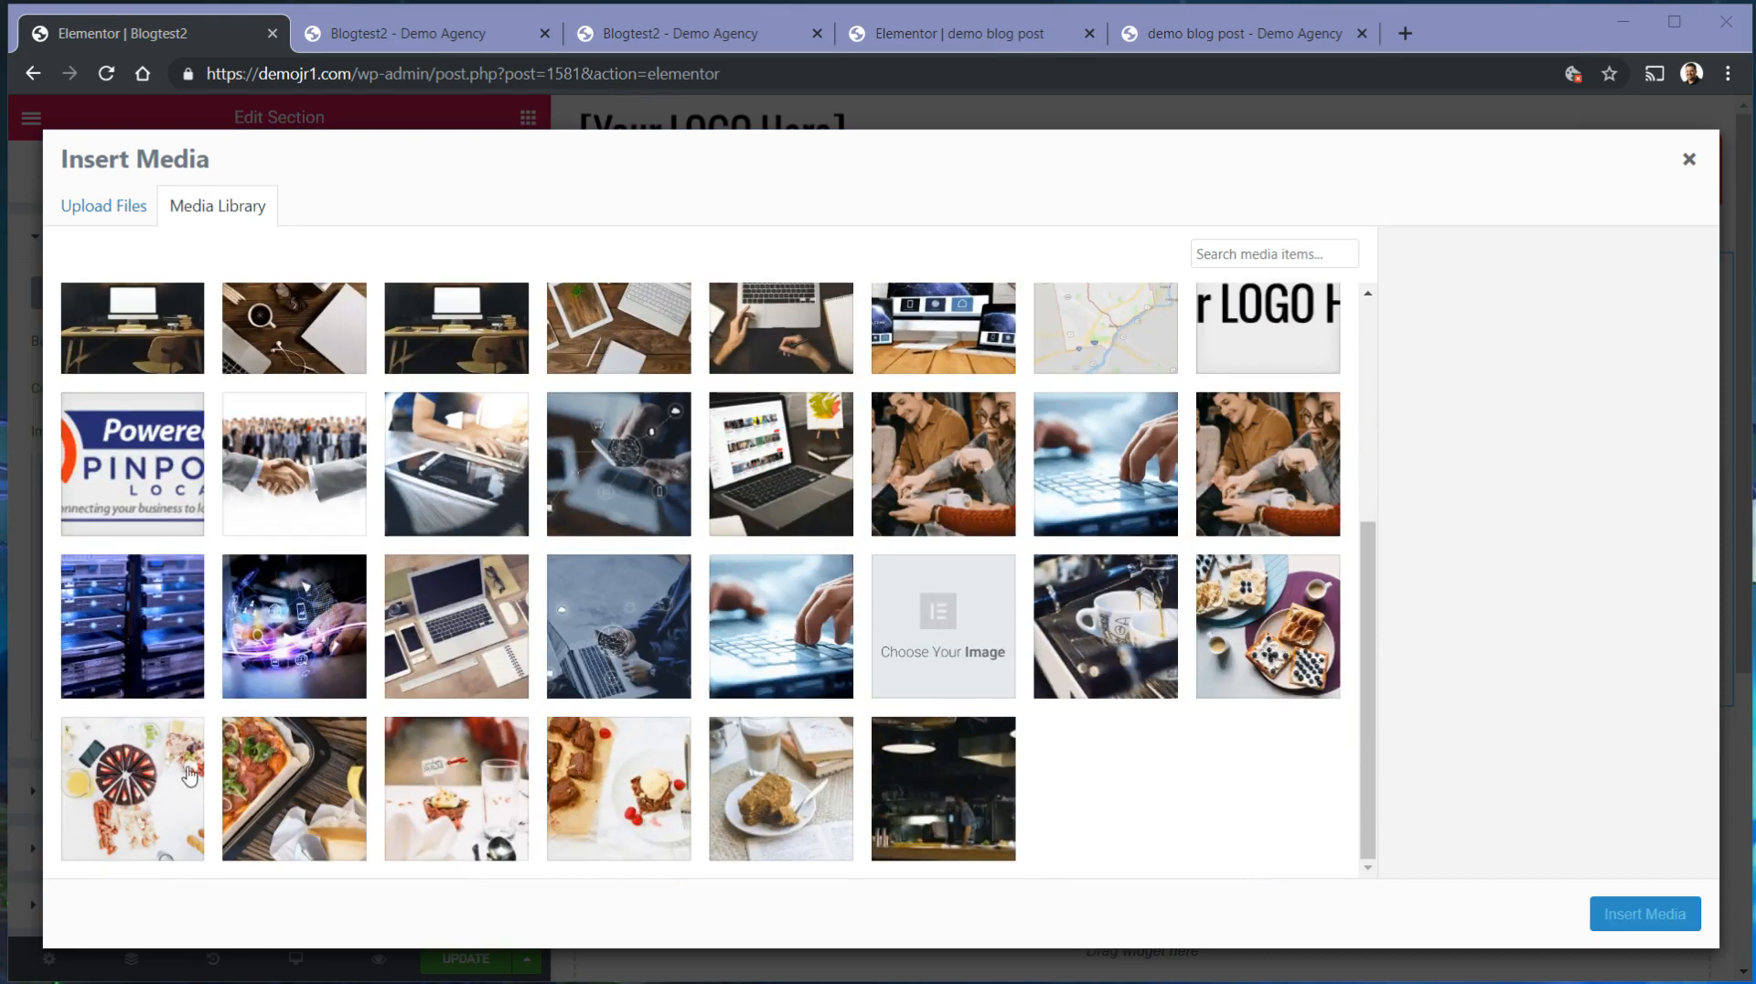
click(311, 782)
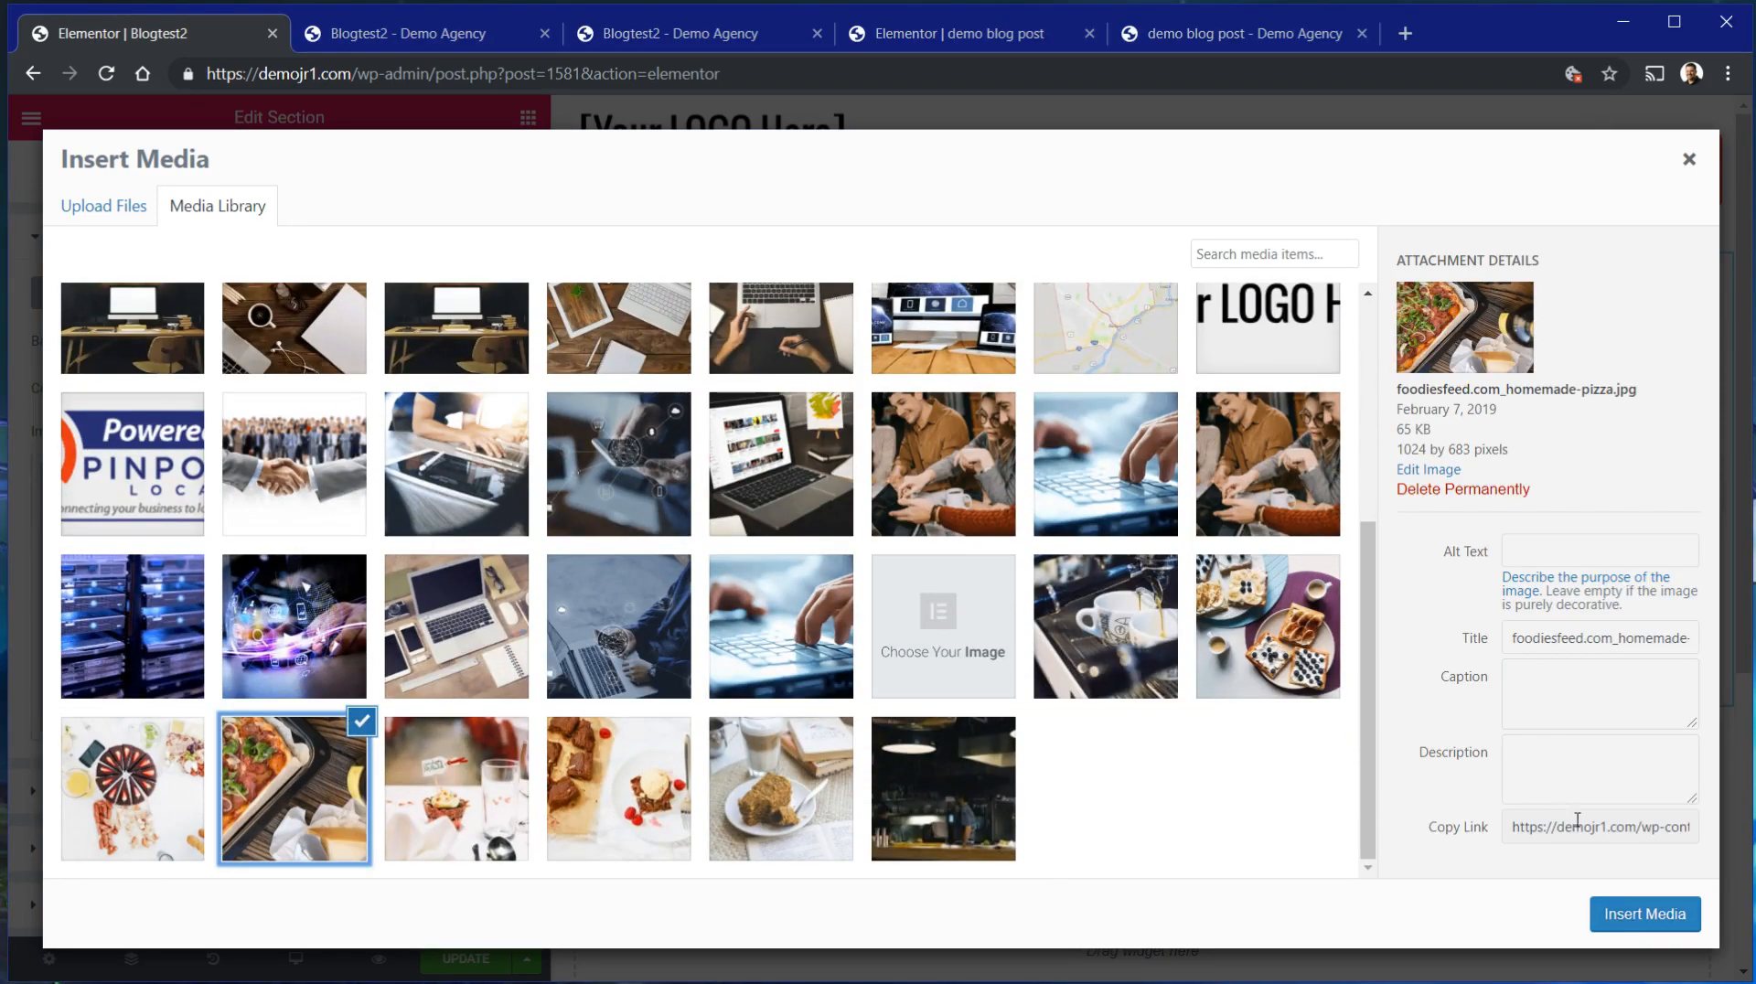
click(1638, 930)
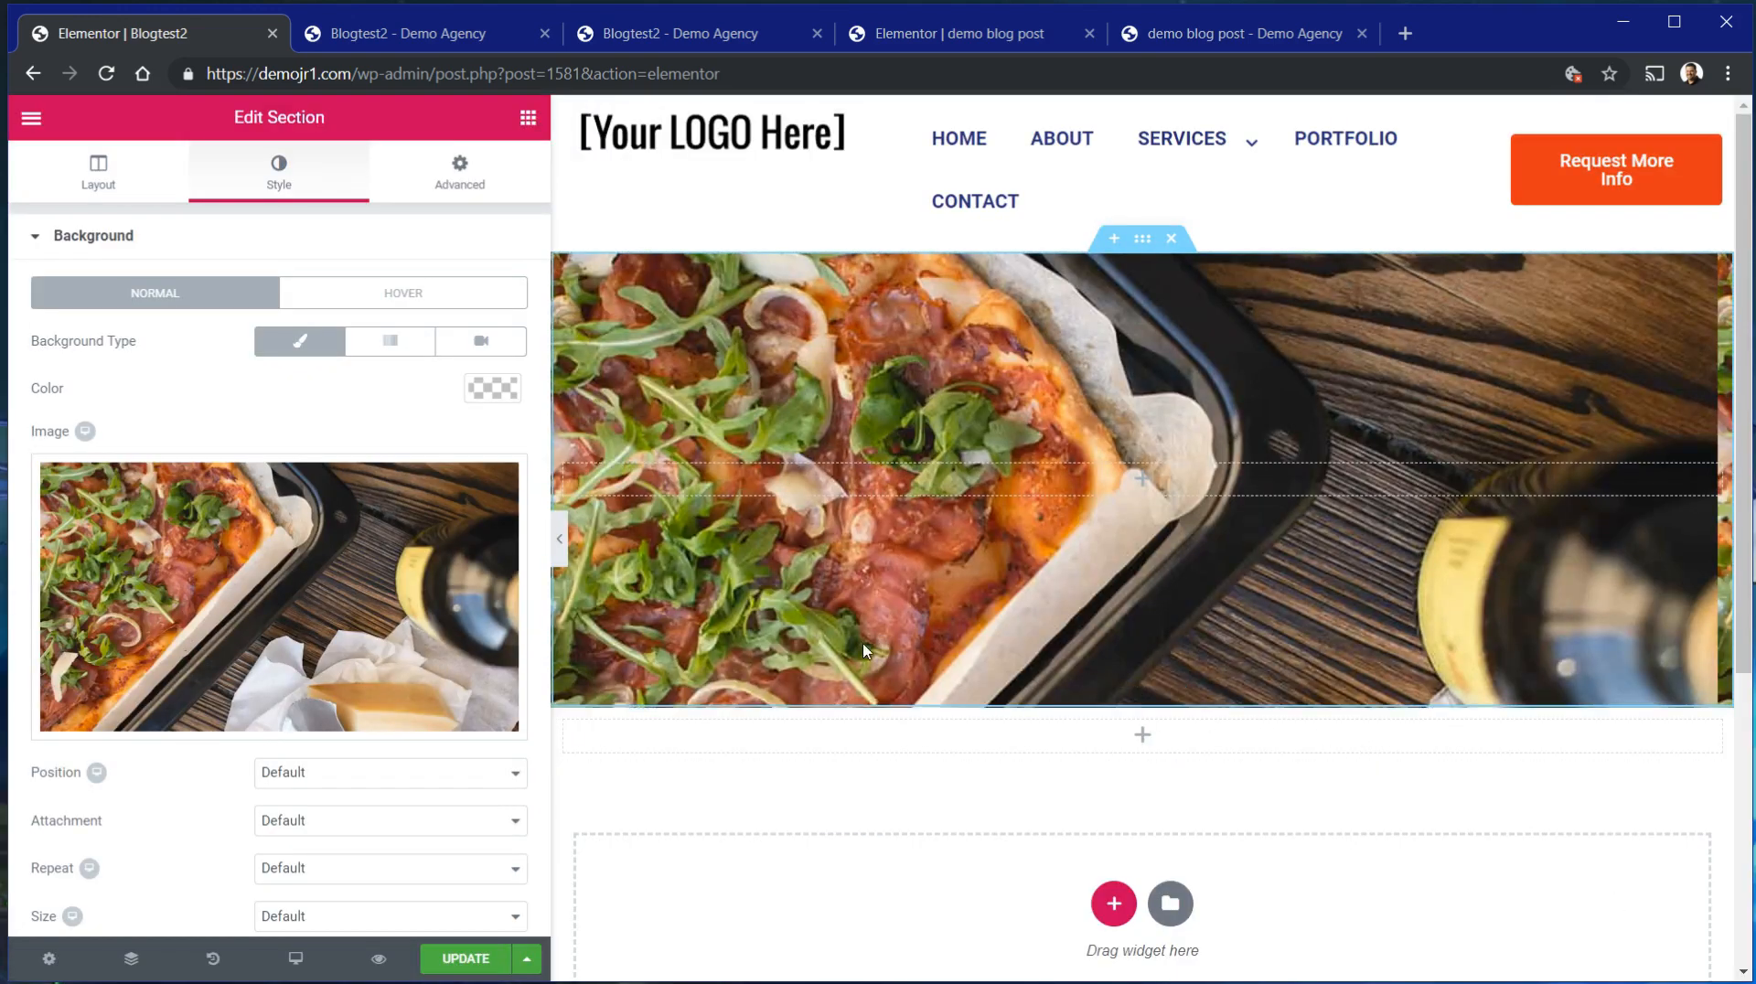
scroll(1027, 576, down, 3)
scroll(1017, 580, up, 3)
Compare the published Blogtest2 page with the demo post's banner in Elementor, and close the Blogtest2 preview tab.
click(735, 37)
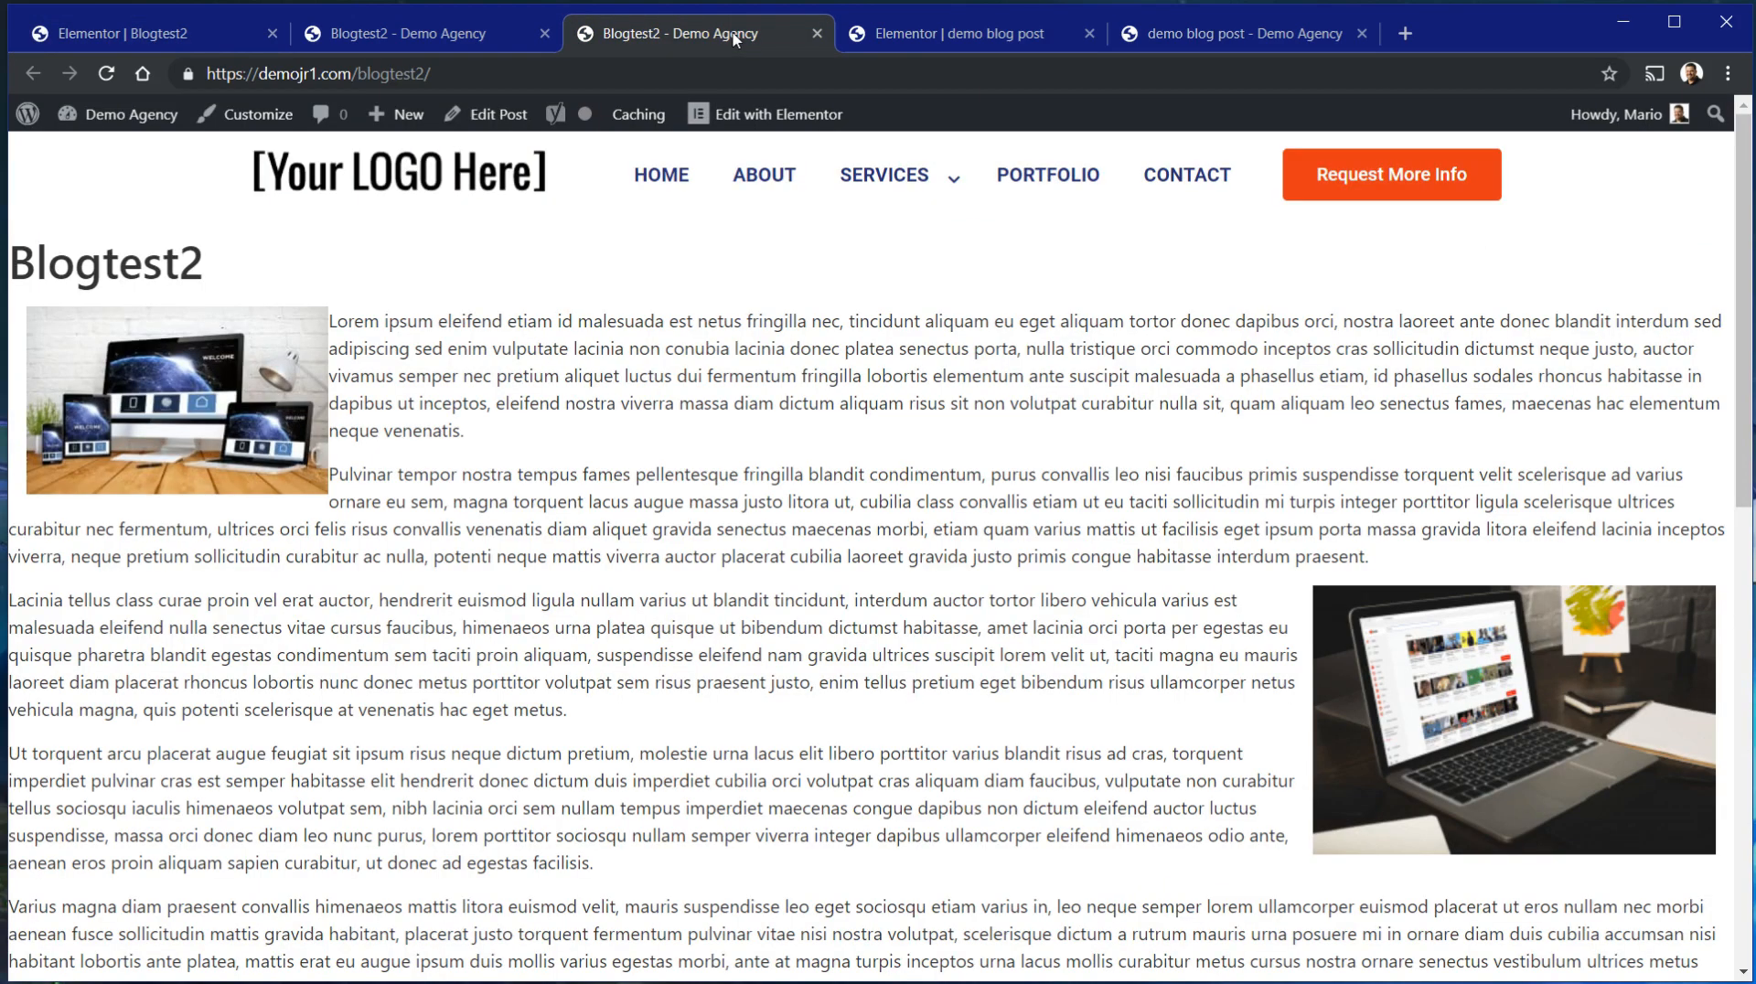
click(910, 37)
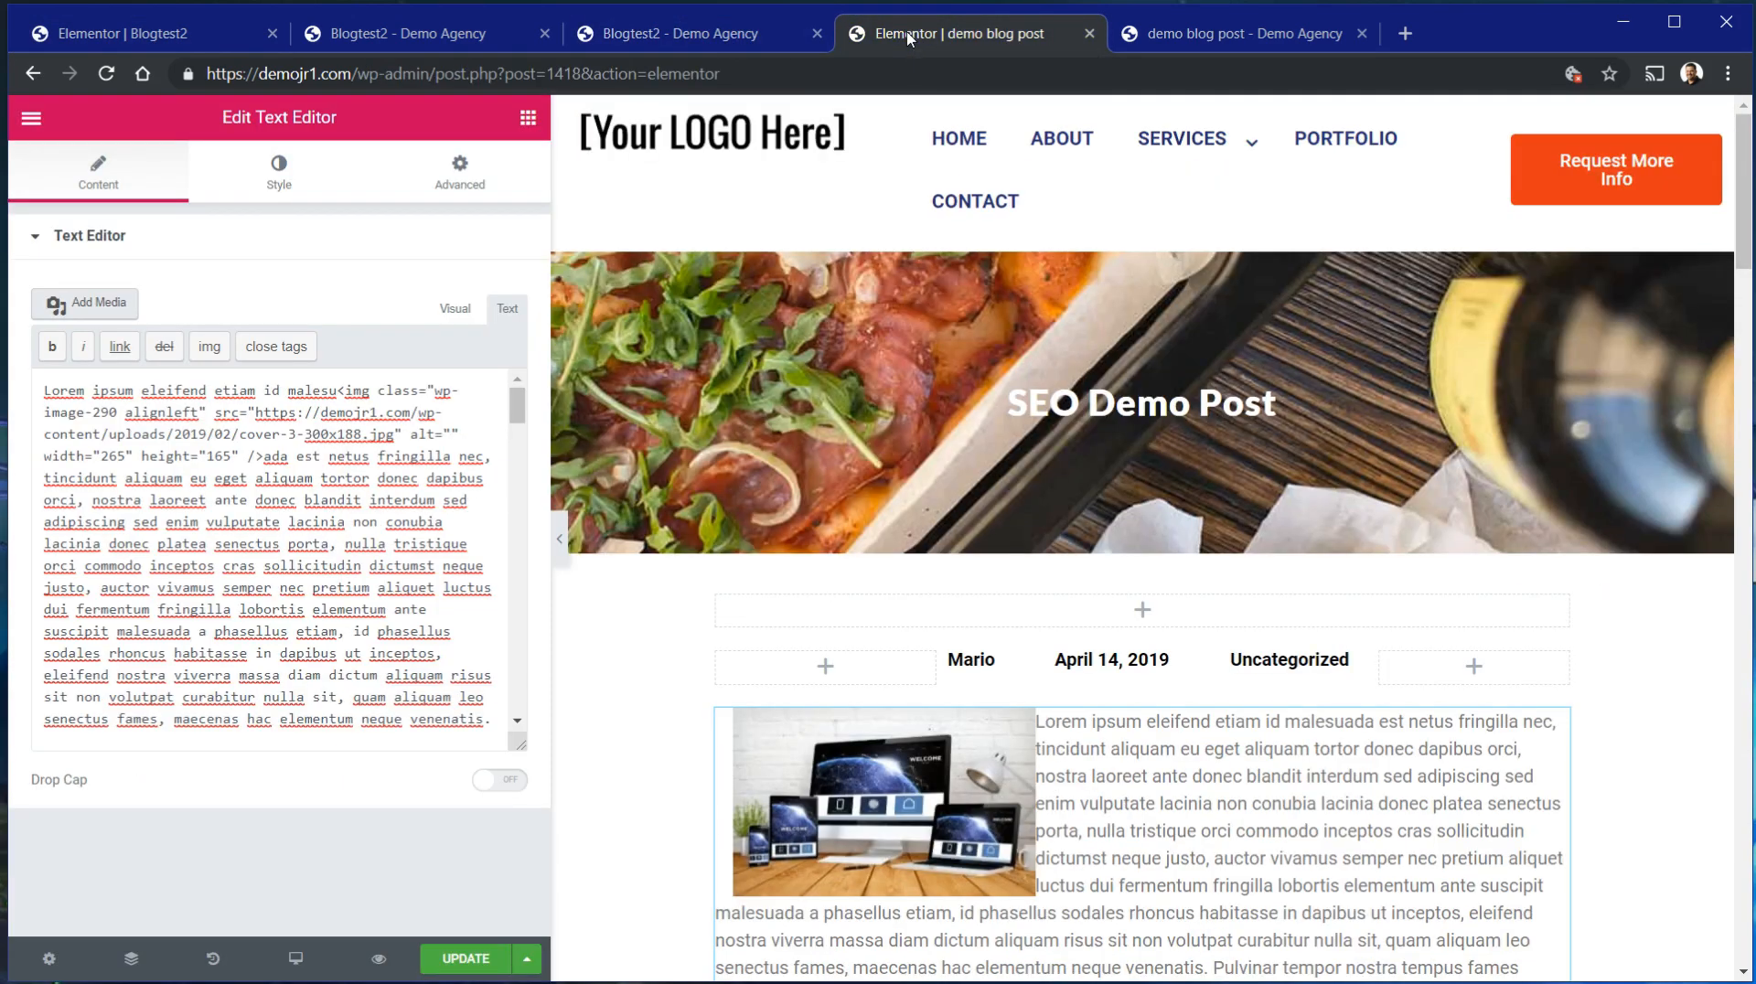
click(704, 28)
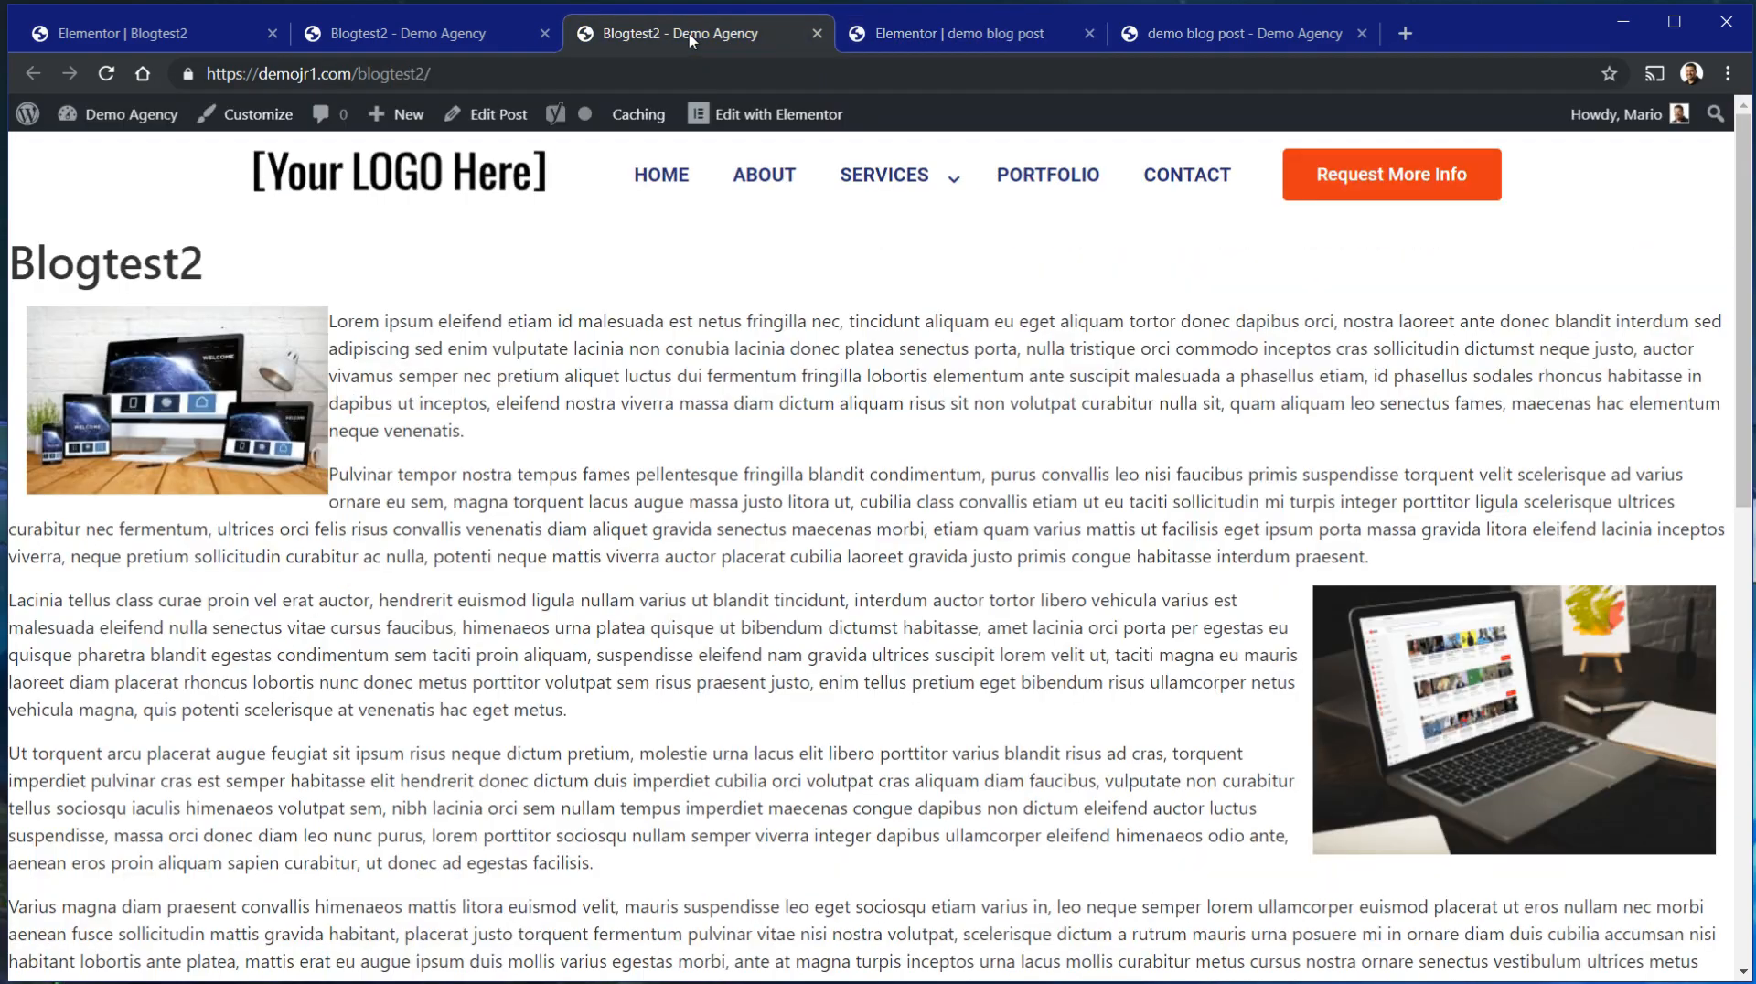
click(908, 37)
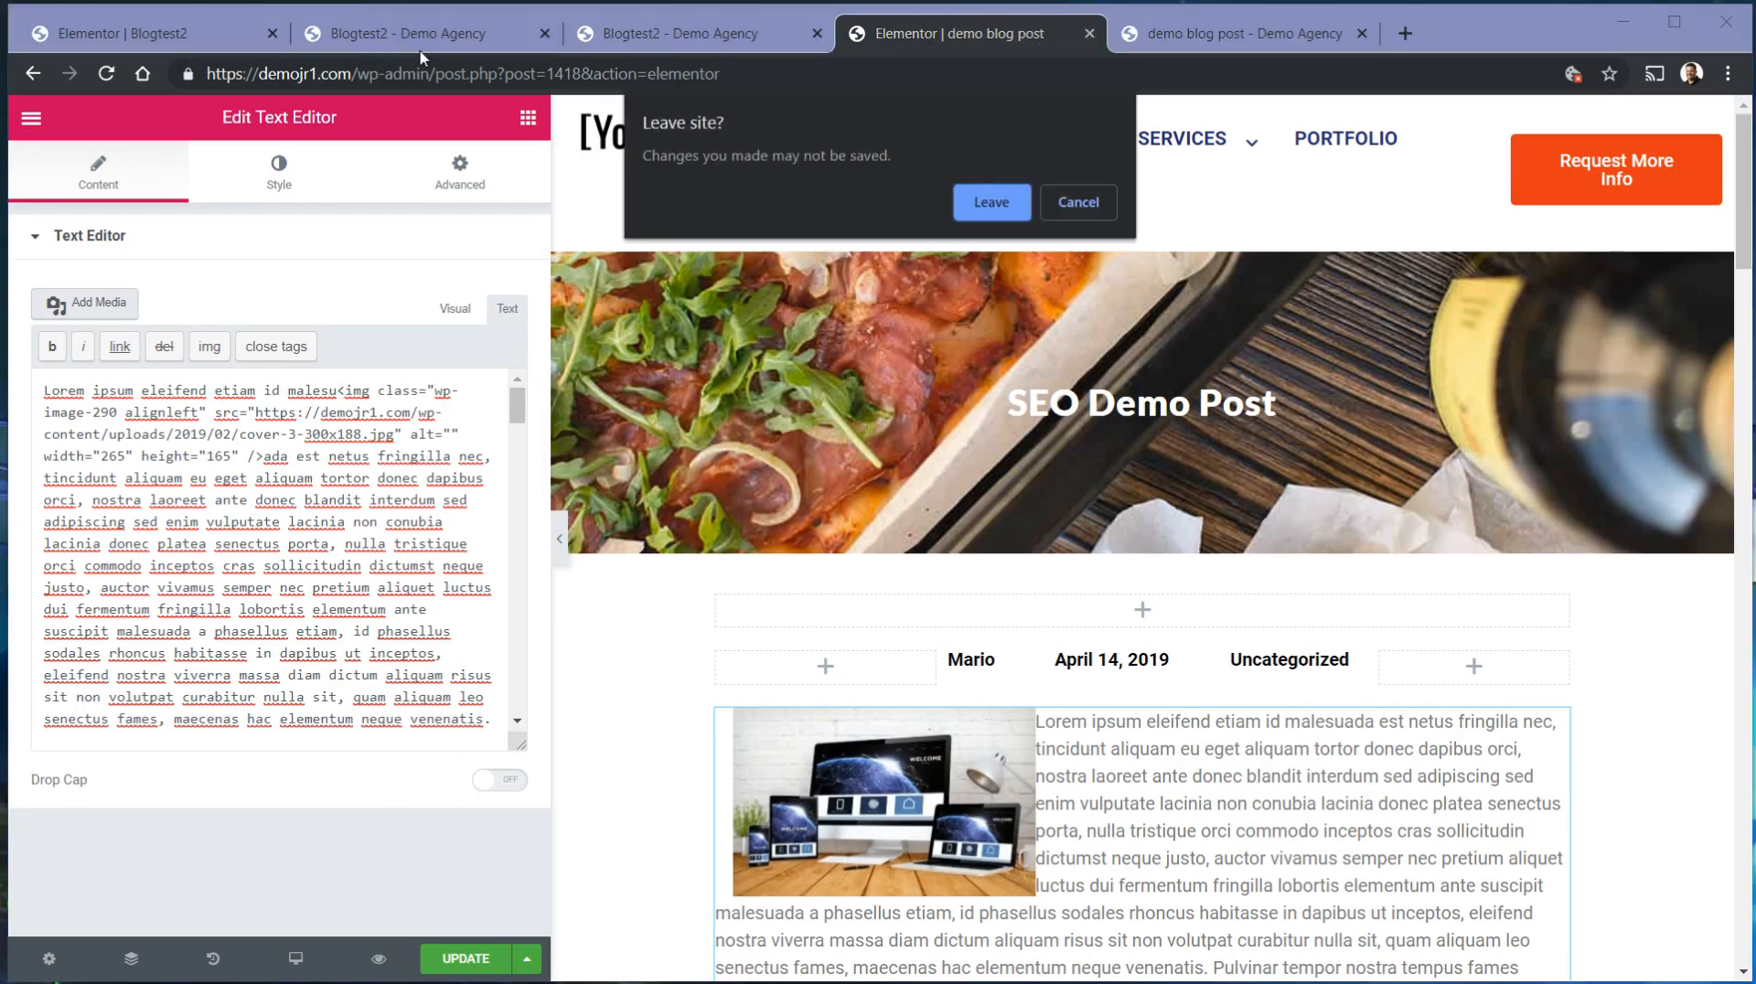
click(1078, 202)
click(421, 33)
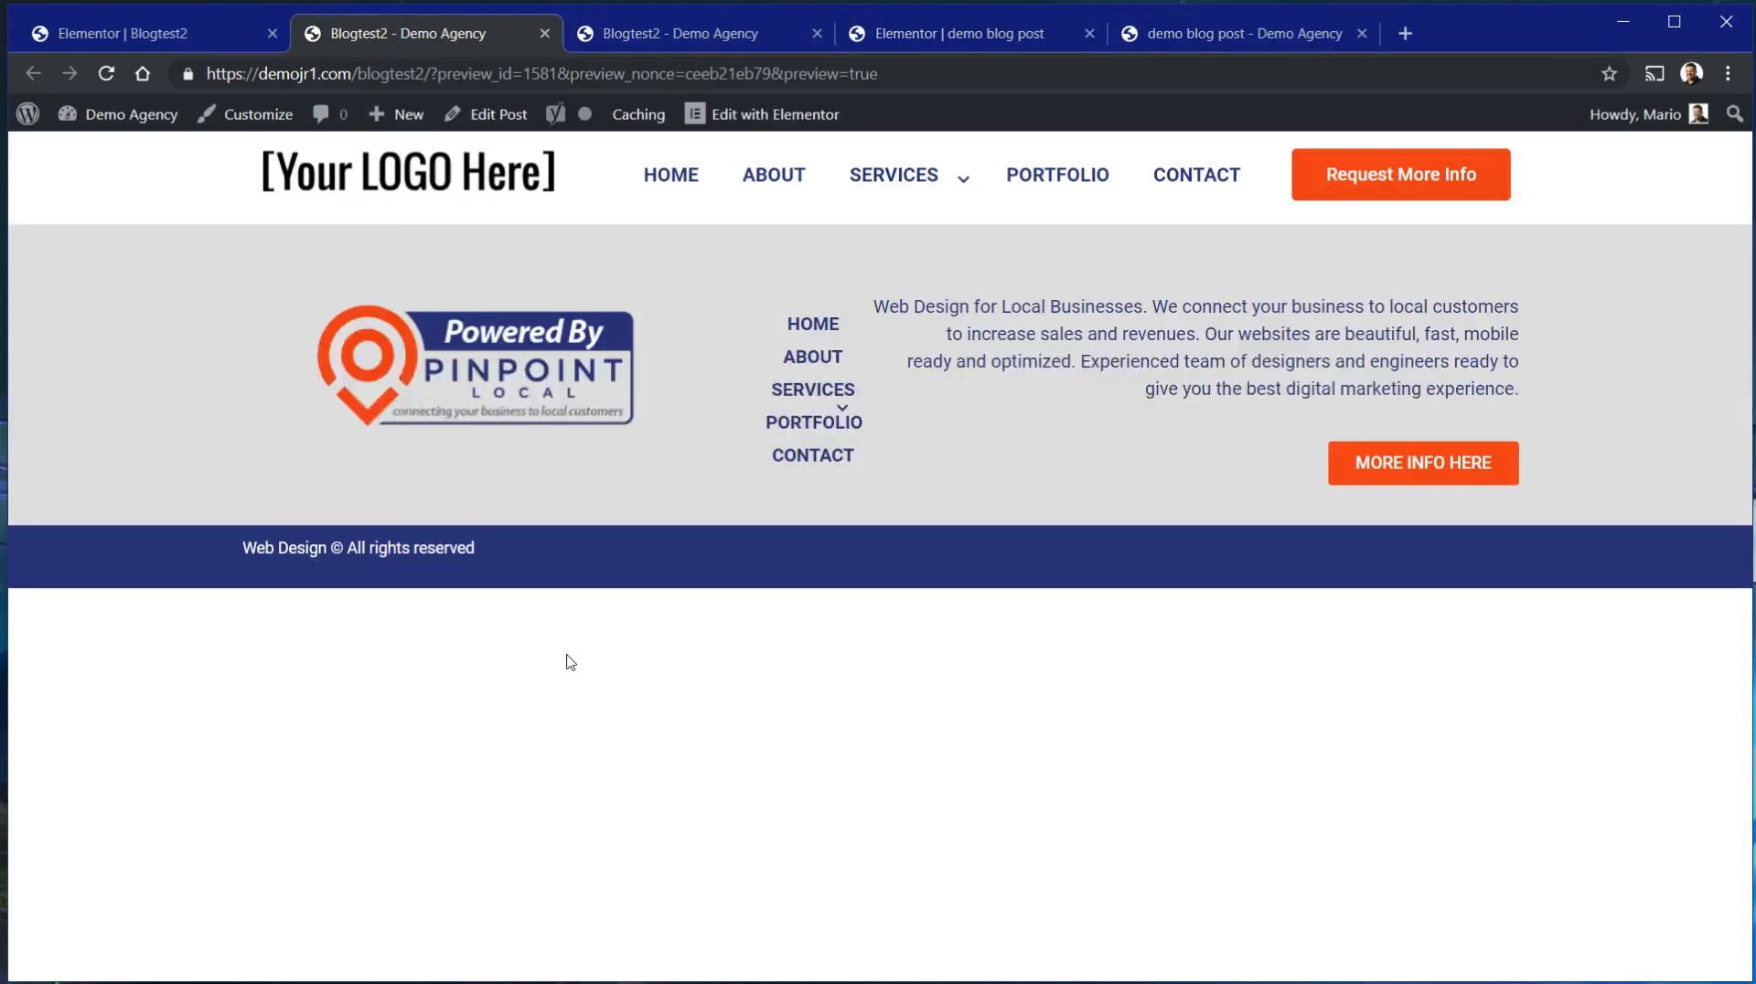
click(544, 33)
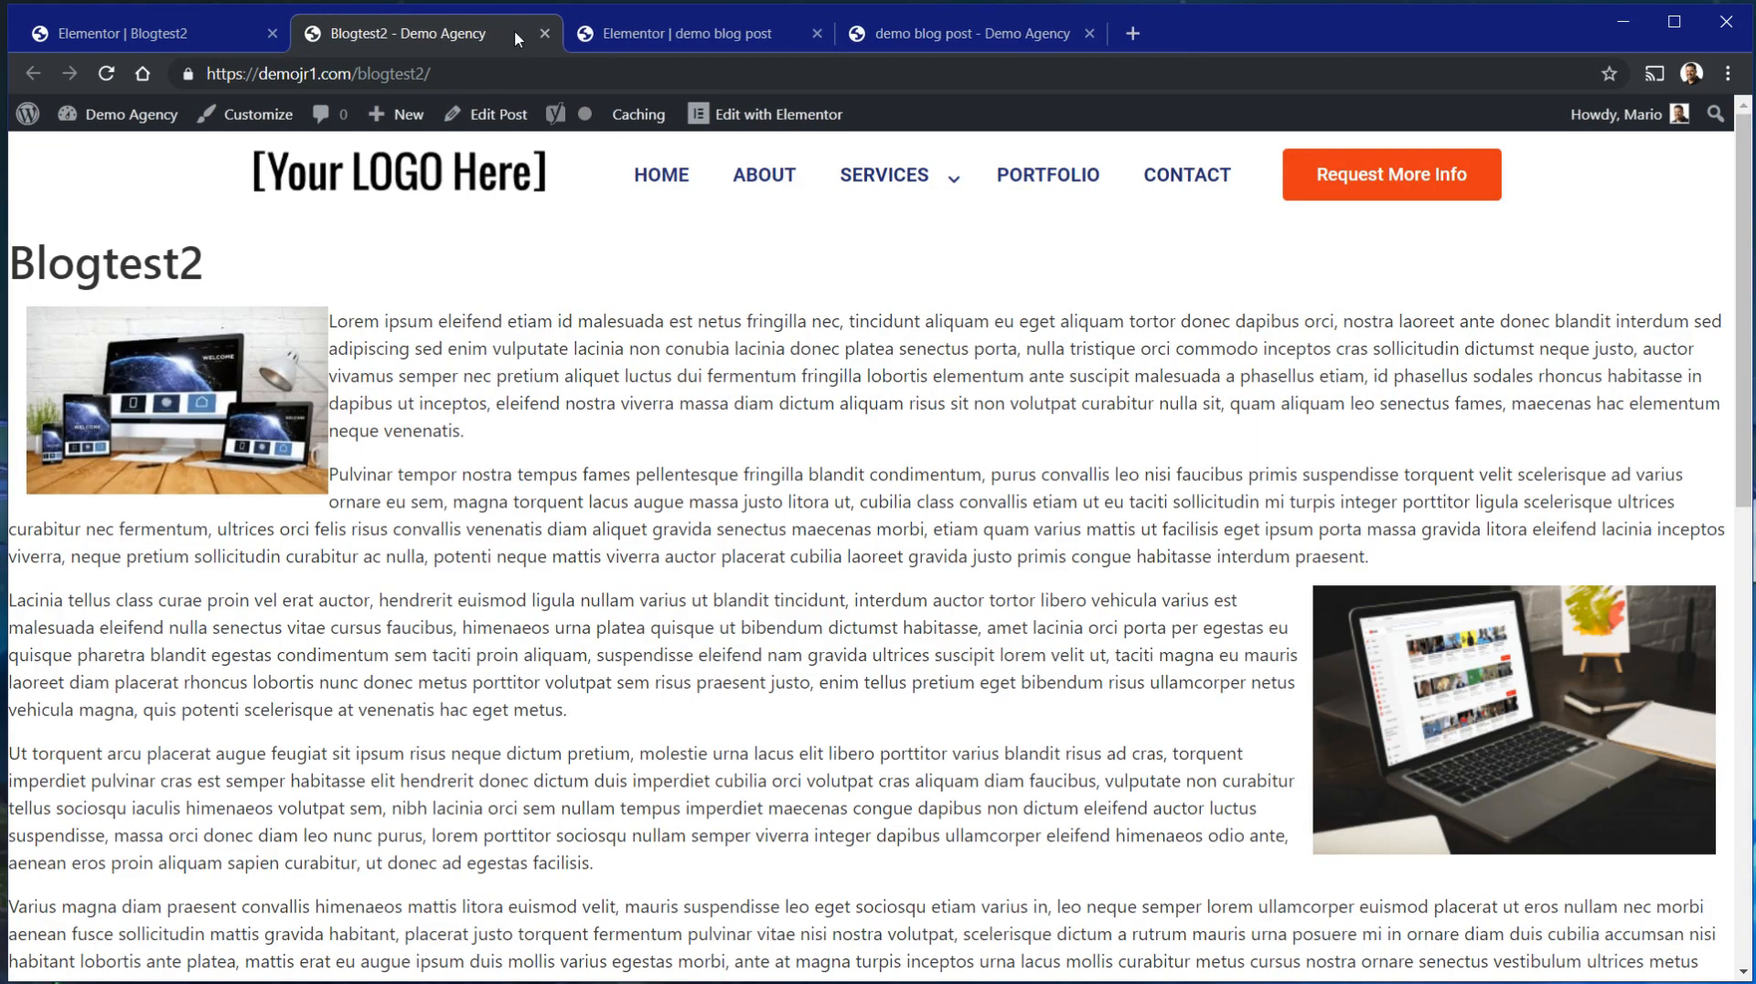
Set the minimum height of the Blogtest2 pizza banner section to 265 px in Elementor.
click(212, 35)
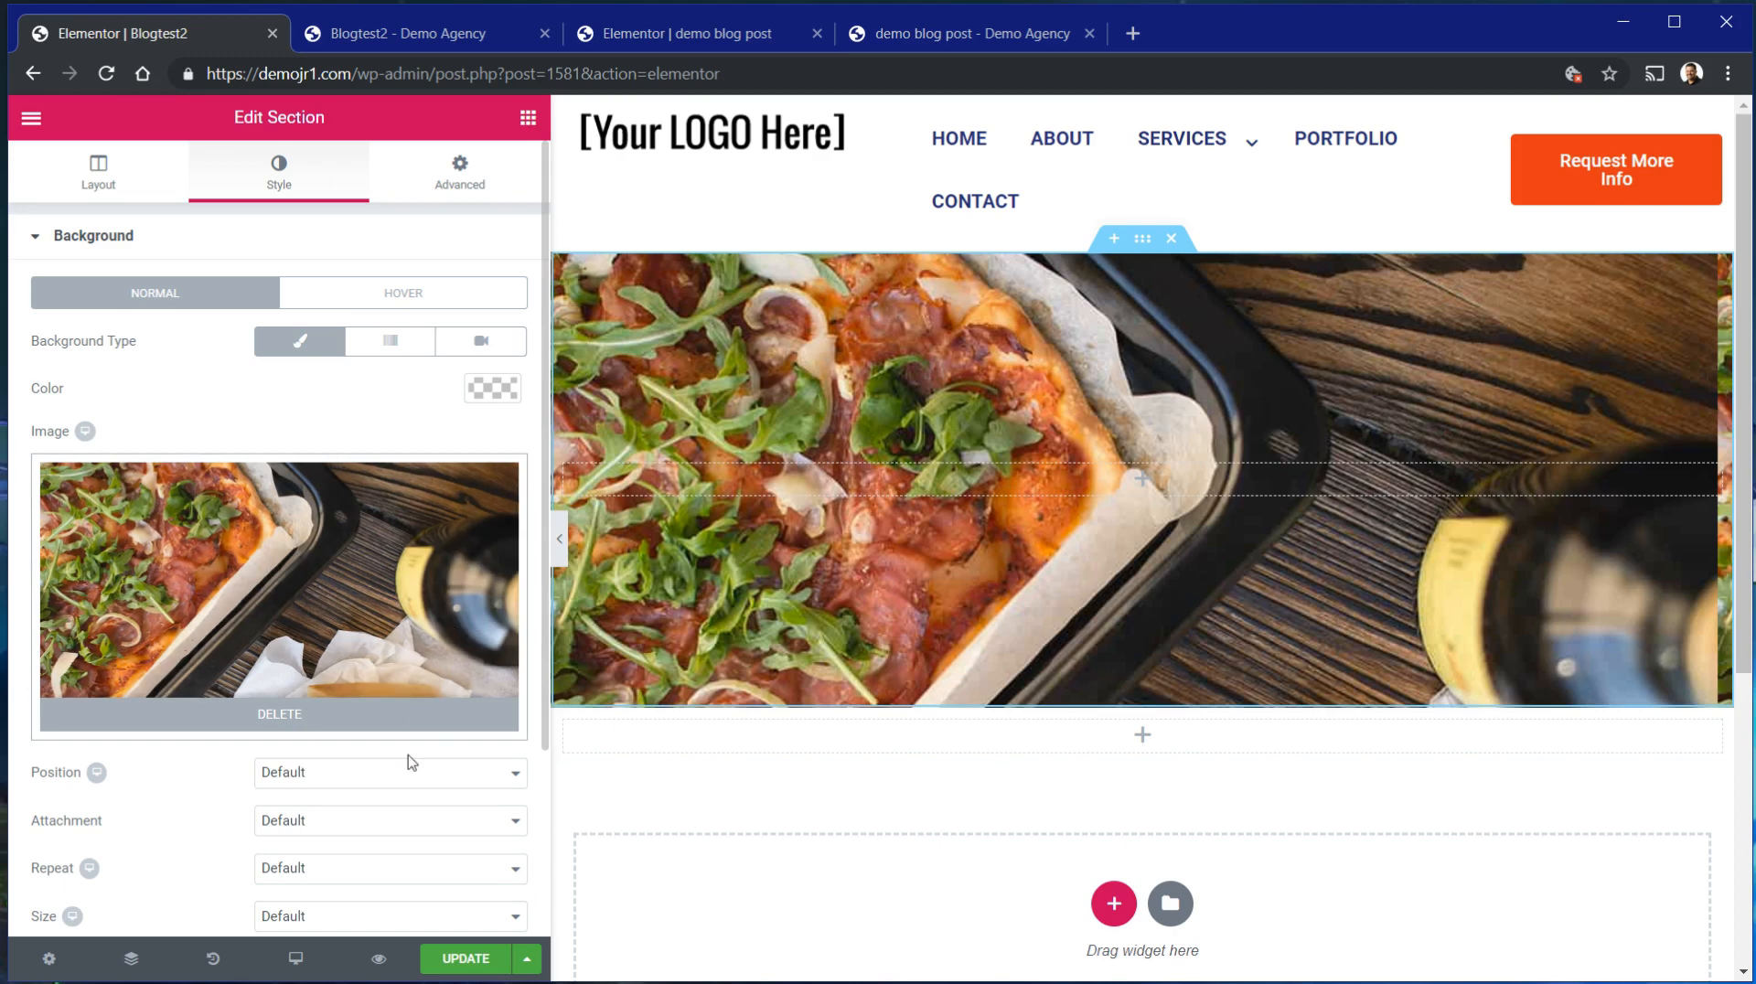
click(78, 183)
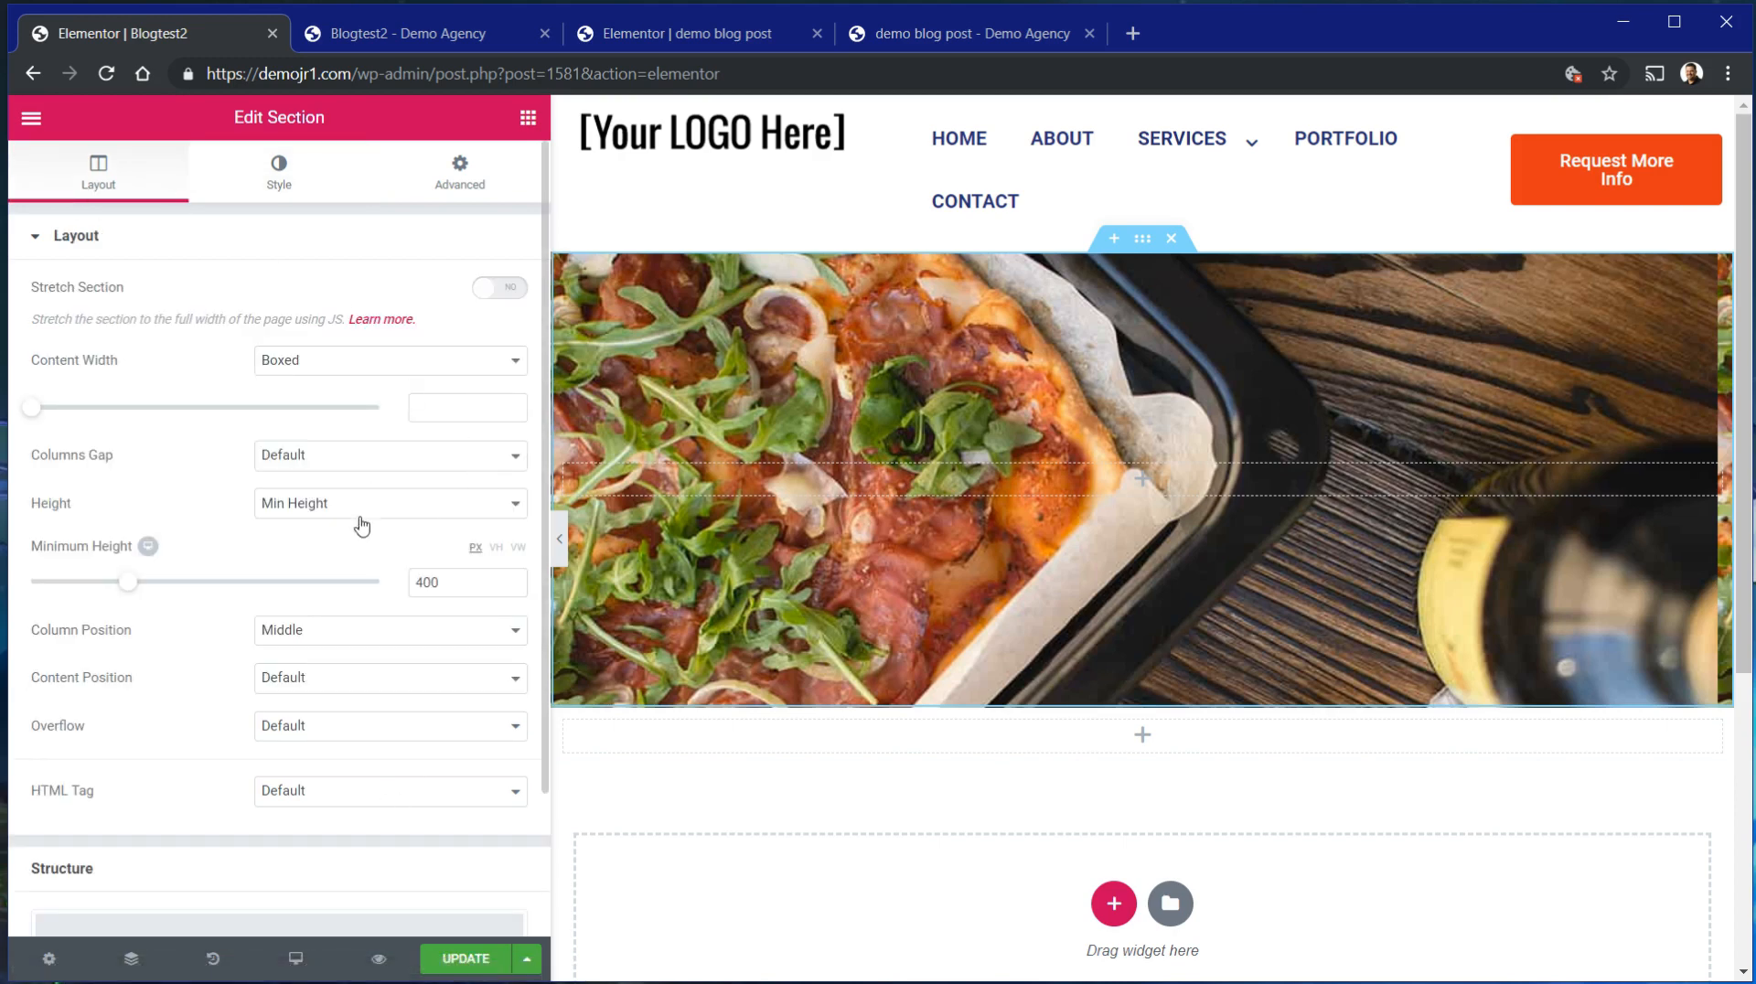
click(447, 593)
text(265)
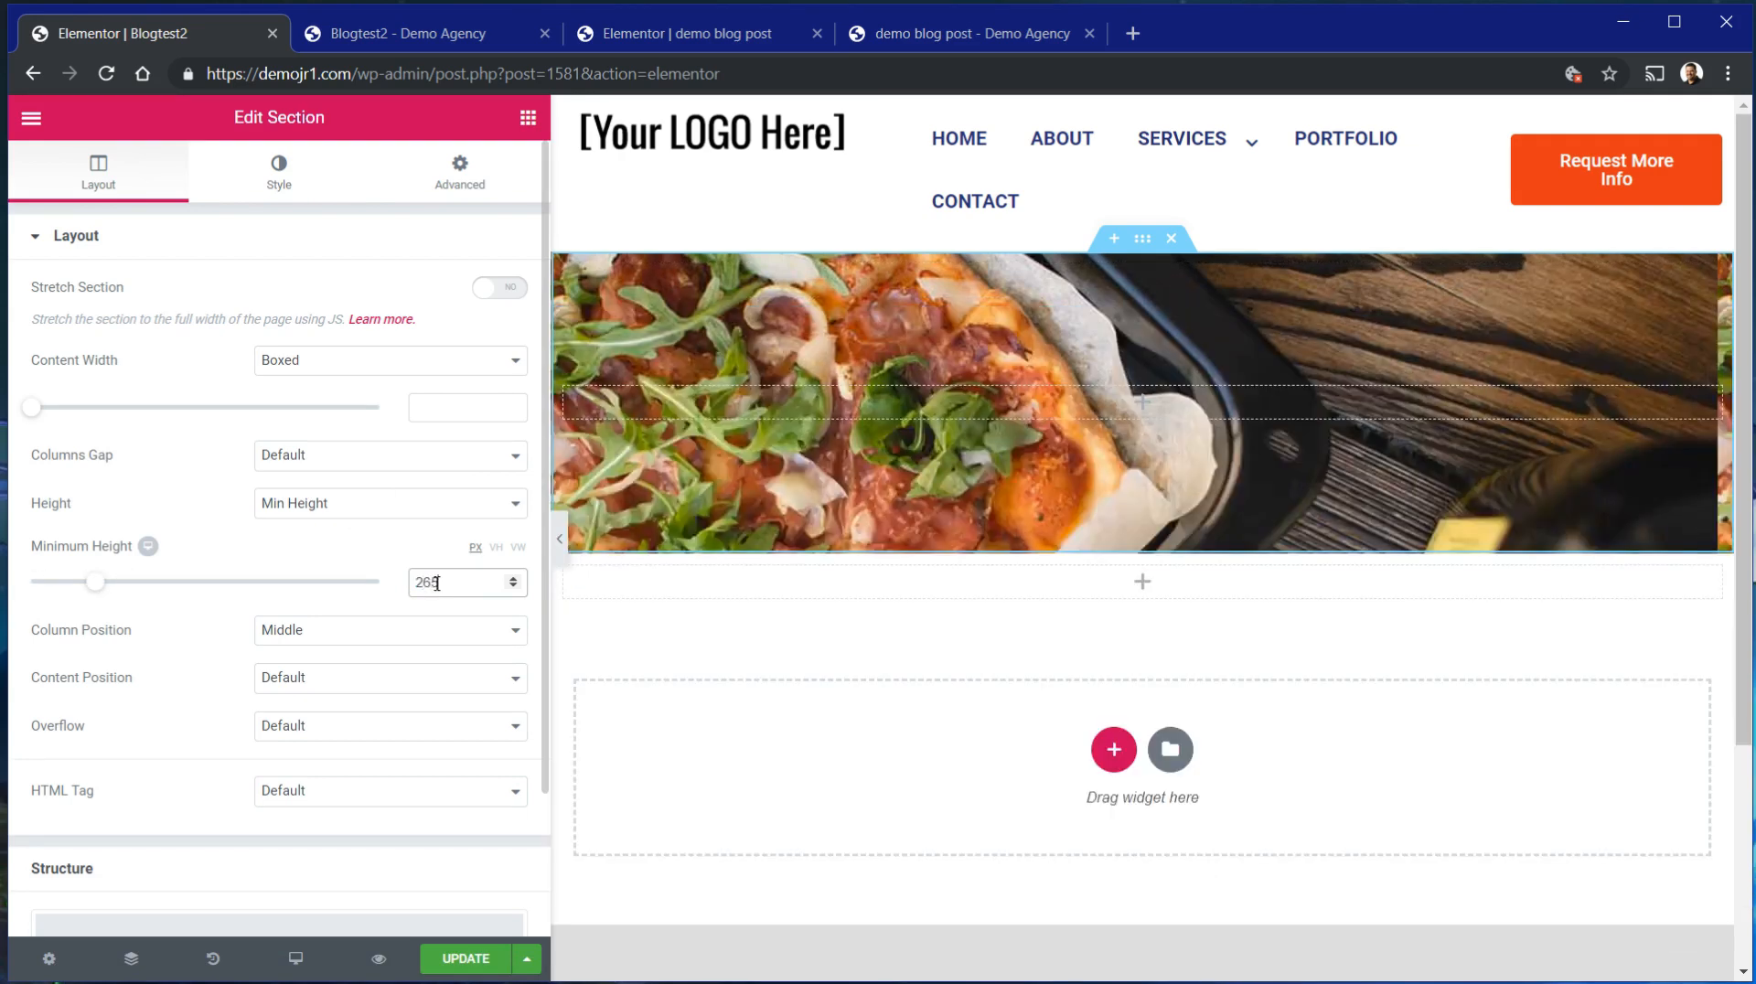
Add a Heading widget inside the pizza banner section and align it to the center.
click(1187, 404)
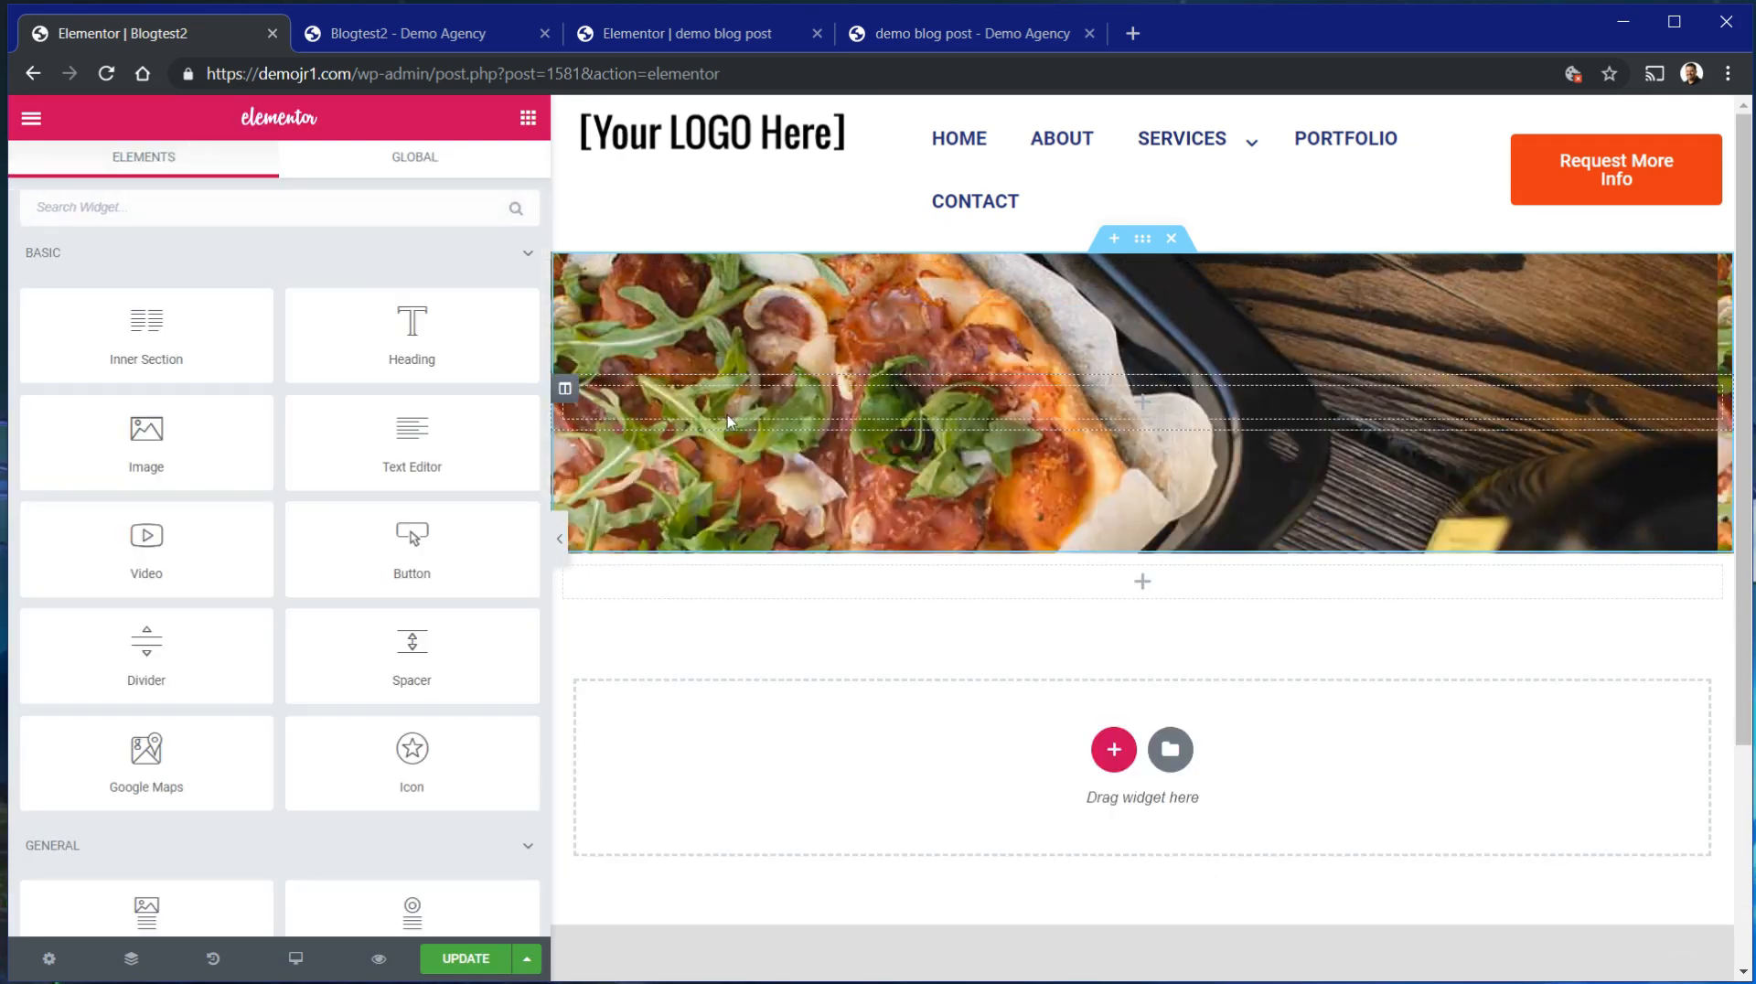
drag(404, 354, 1006, 402)
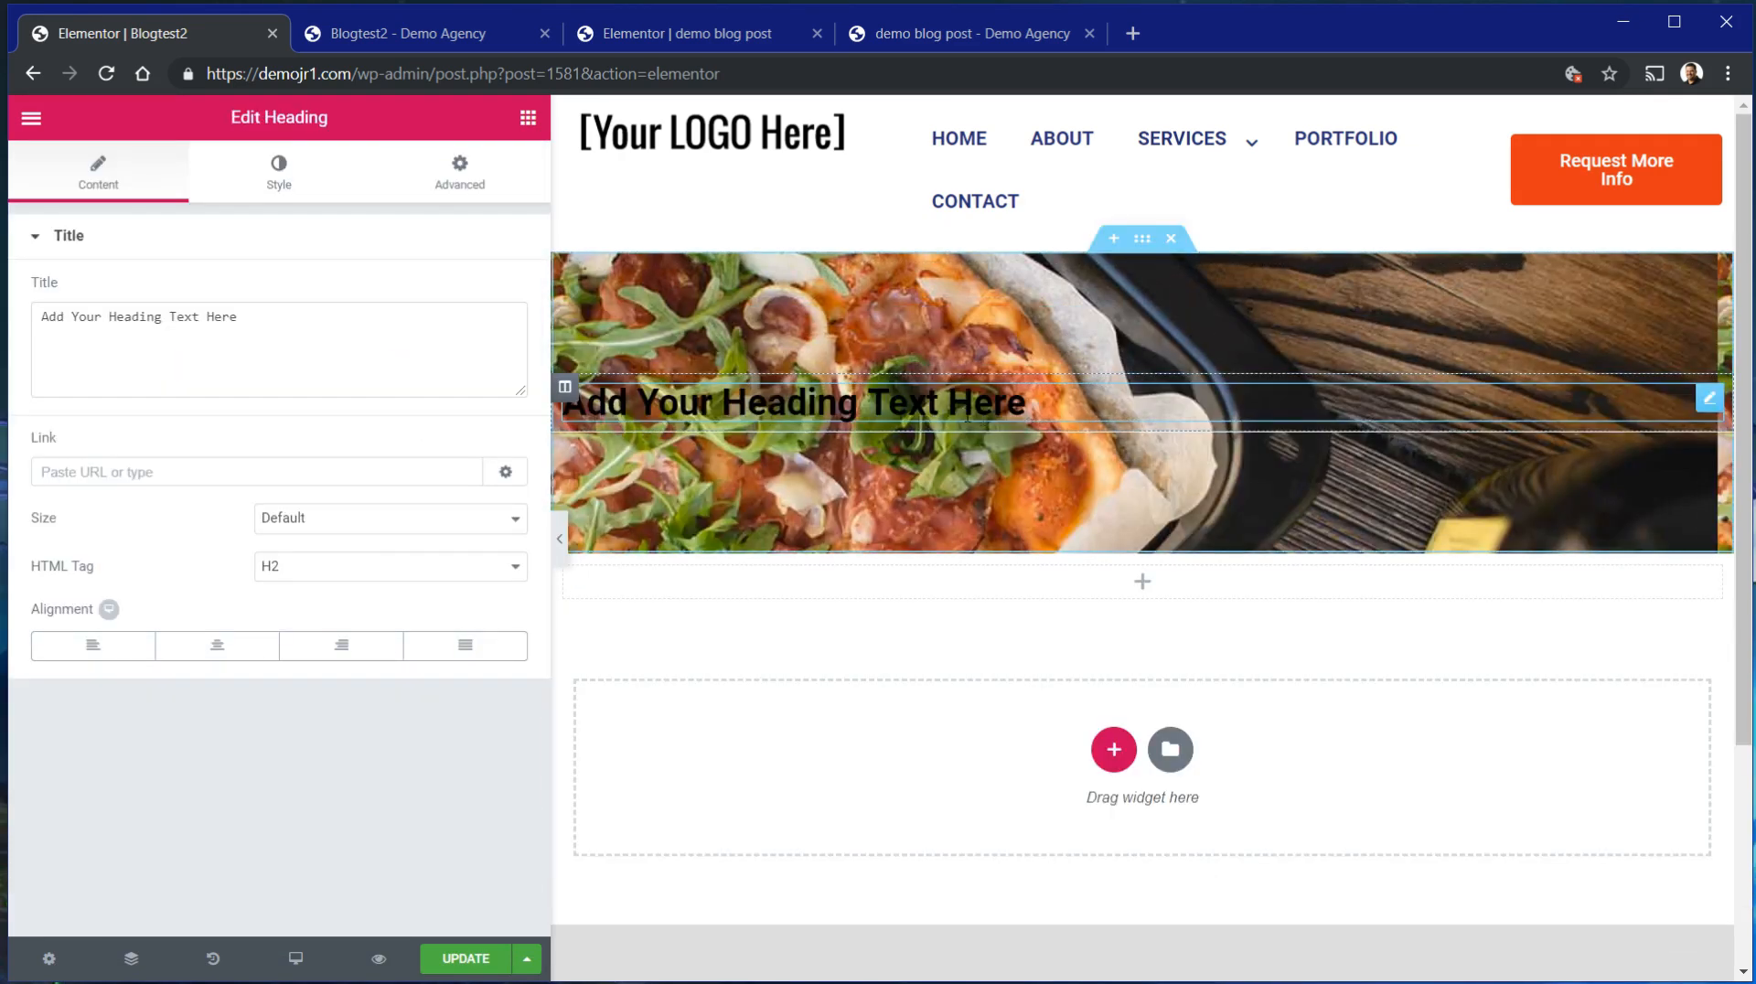
triple_click(967, 415)
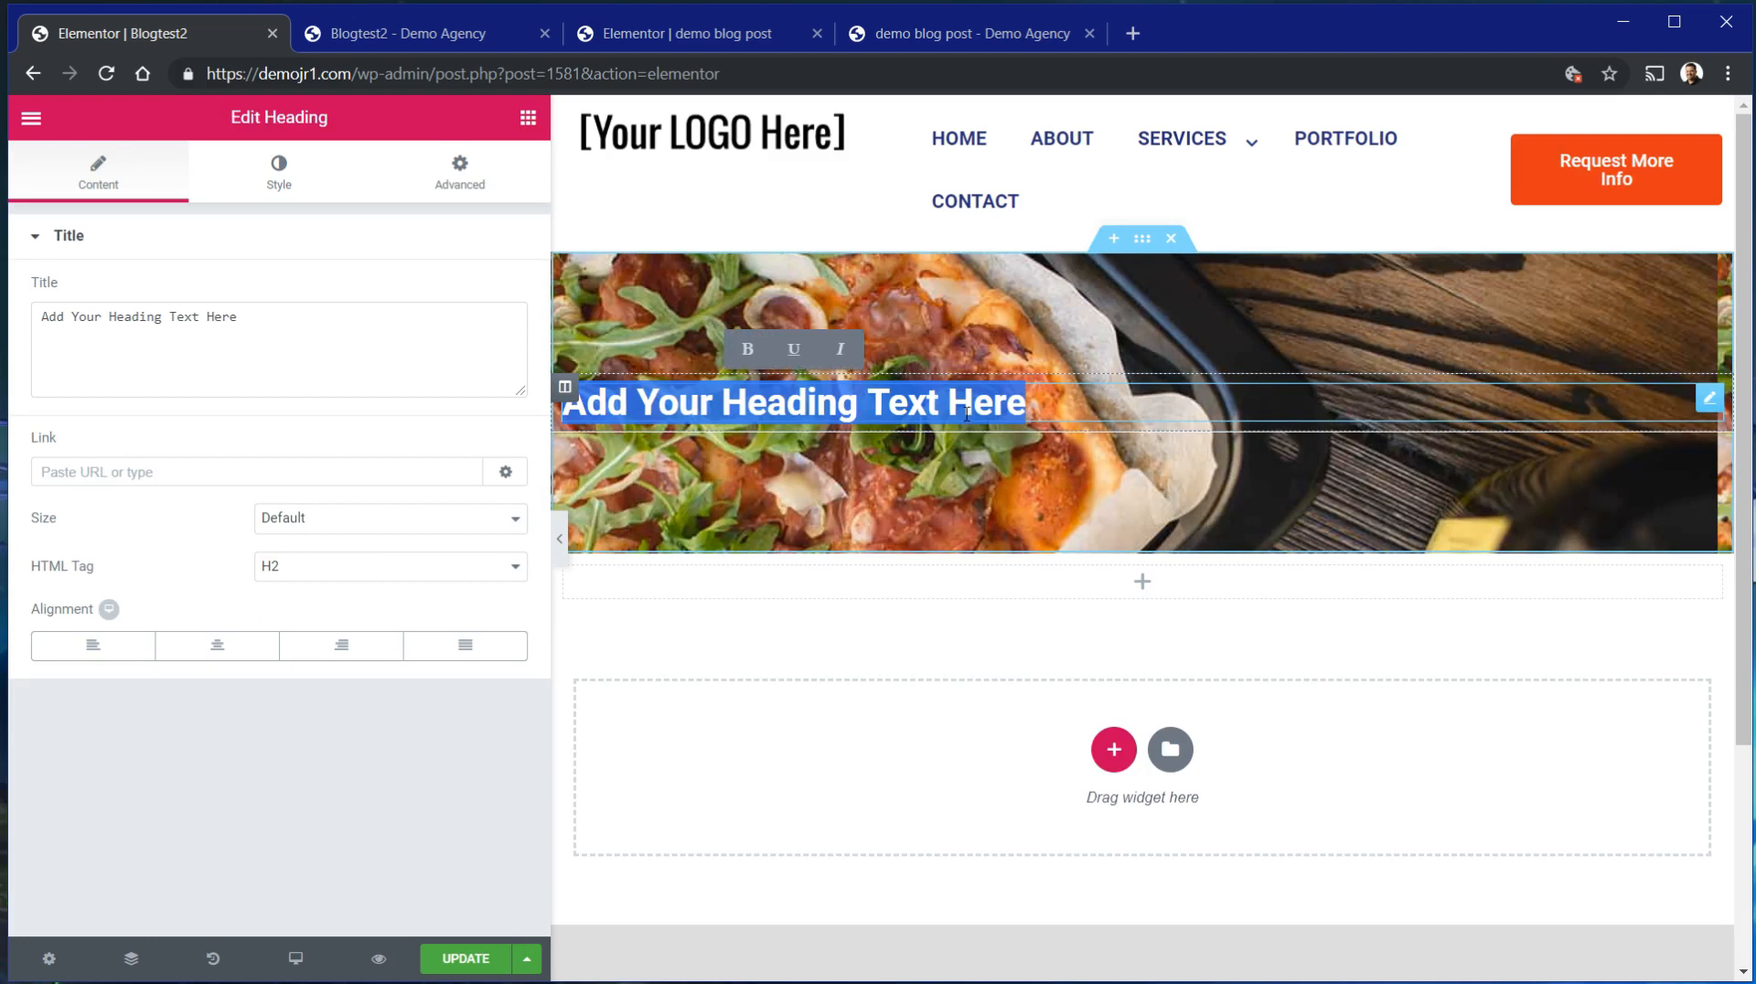
click(224, 651)
triple_click(915, 421)
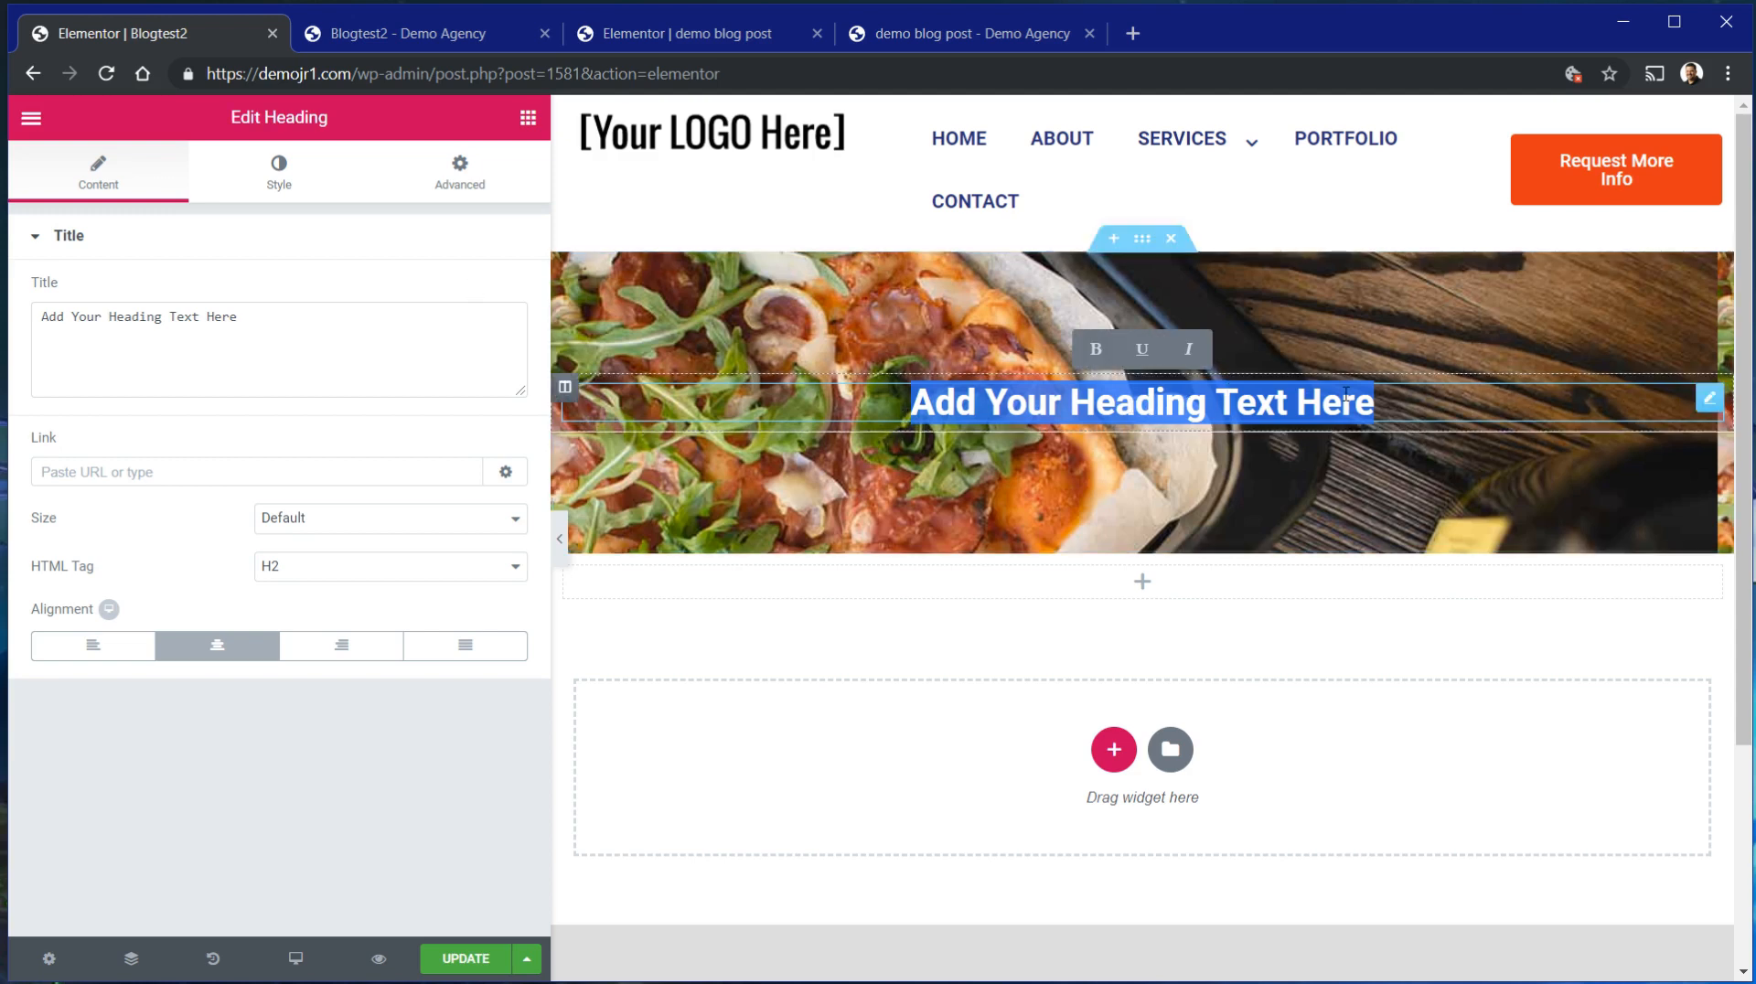
click(888, 398)
triple_click(889, 398)
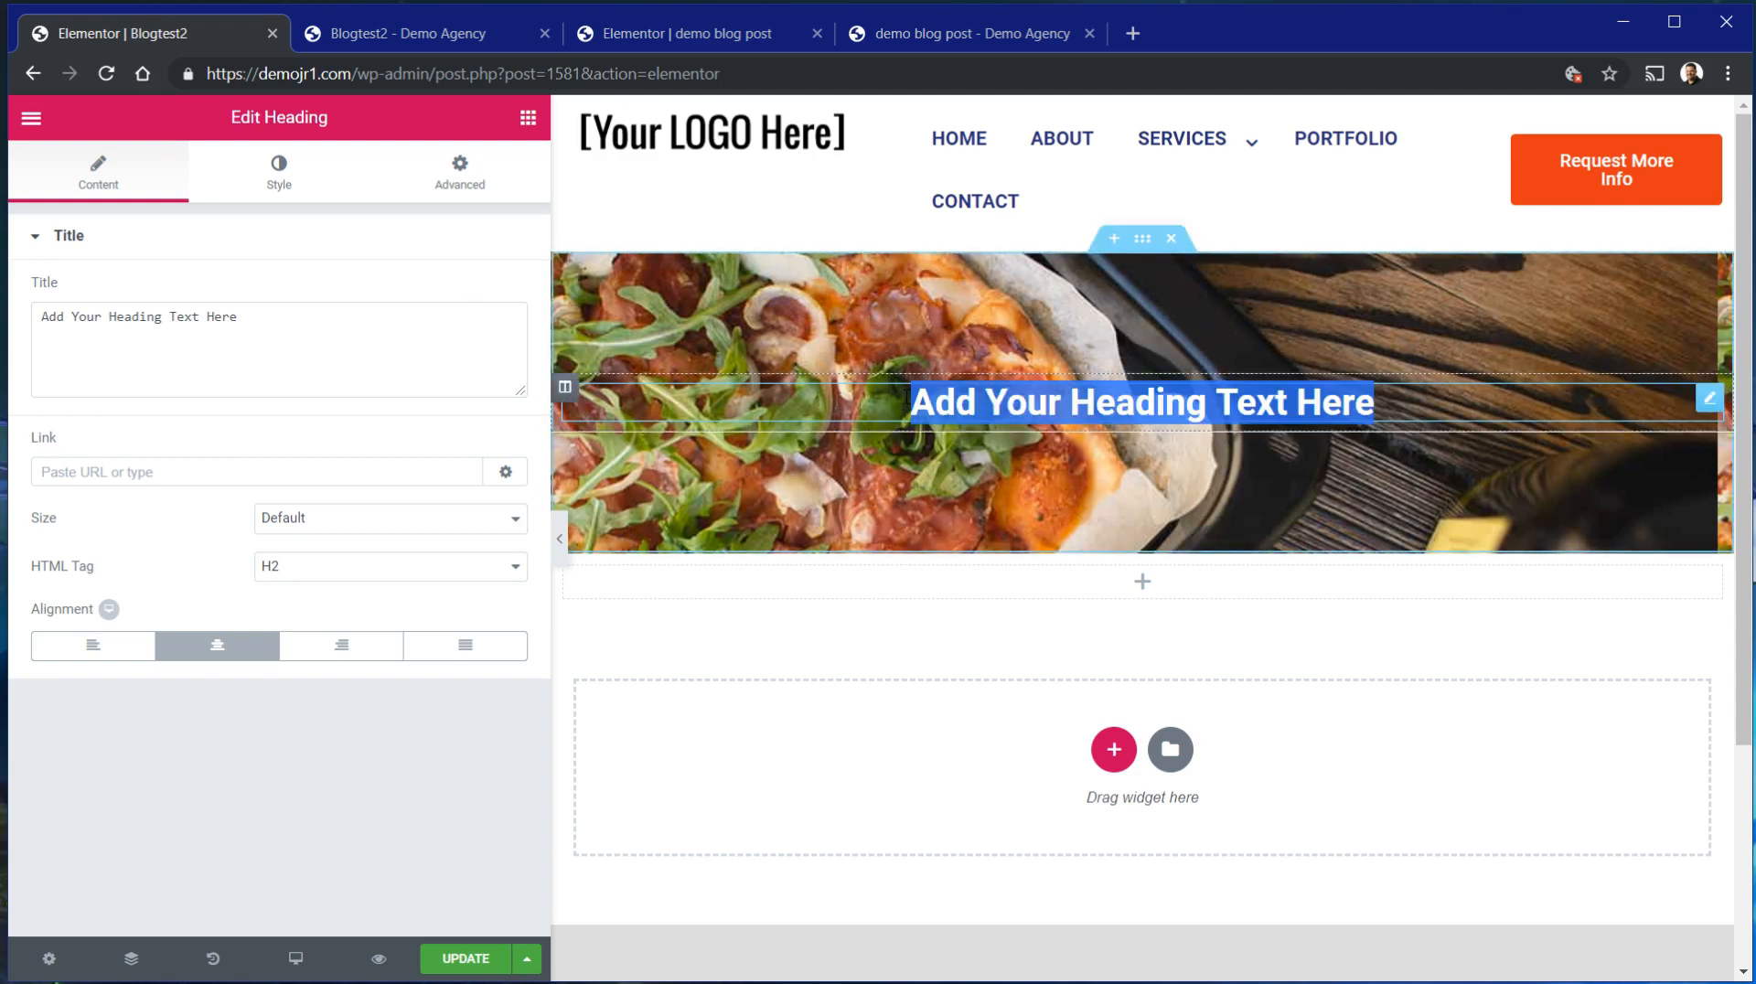
Set the banner heading's text color to white, #ffffff.
click(279, 171)
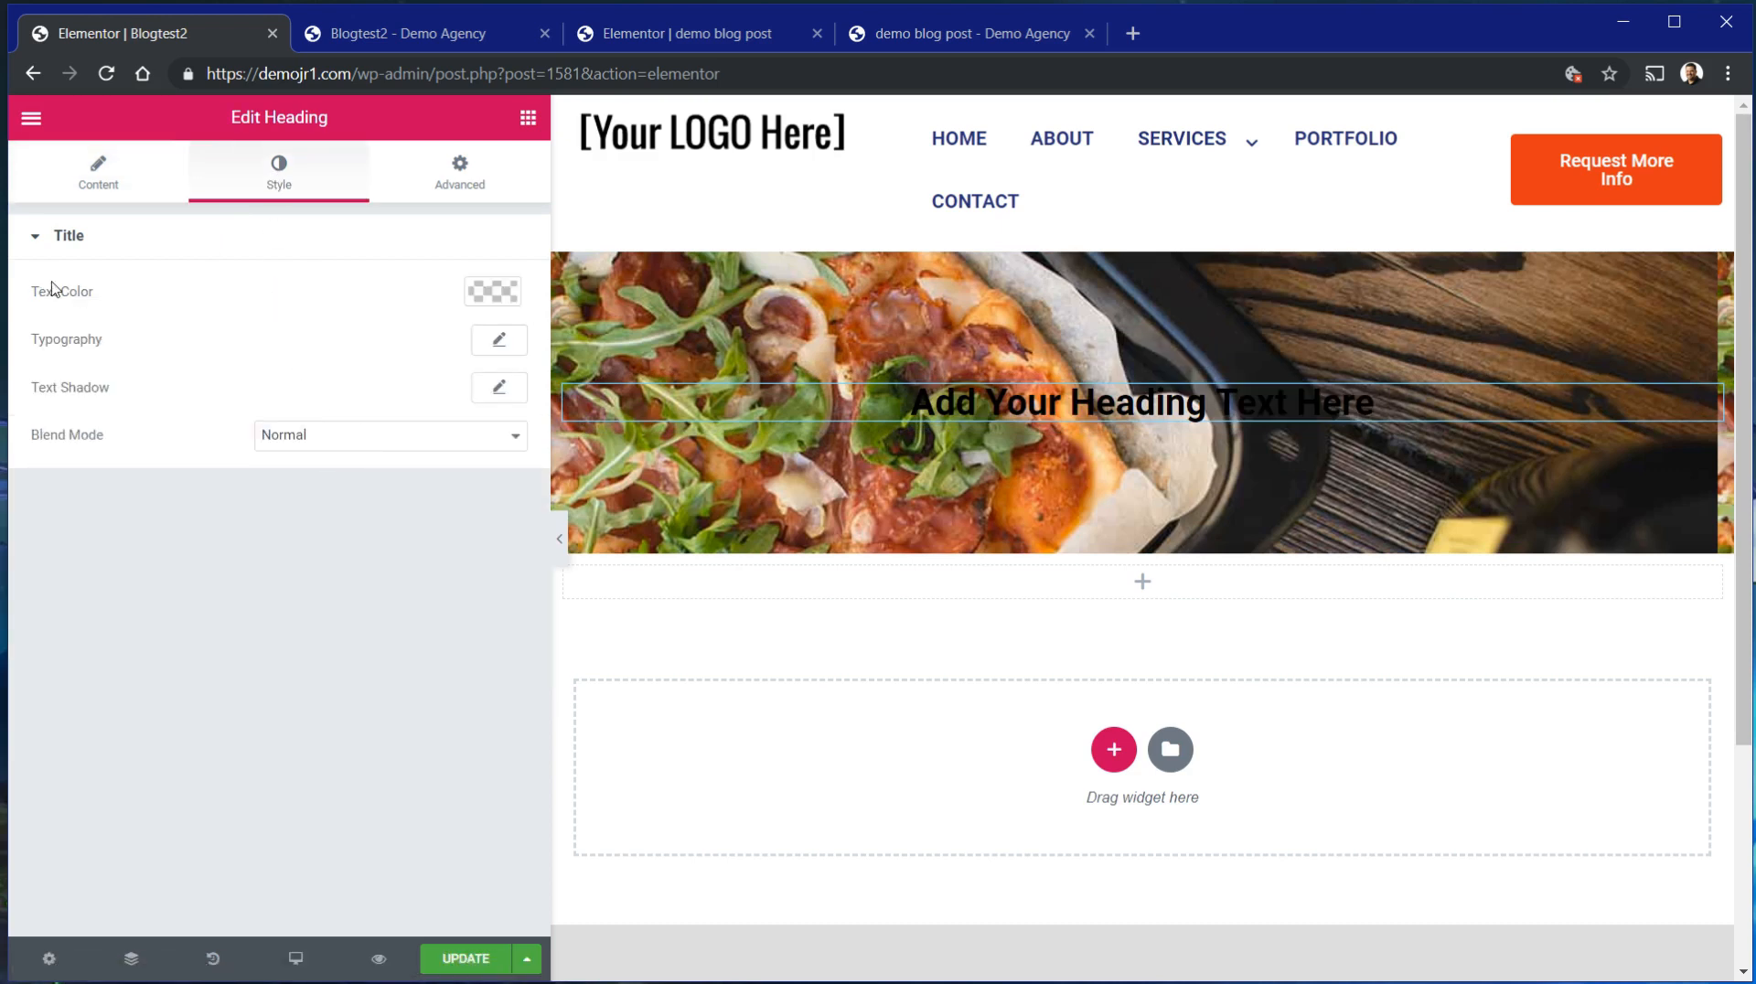
click(485, 289)
click(443, 563)
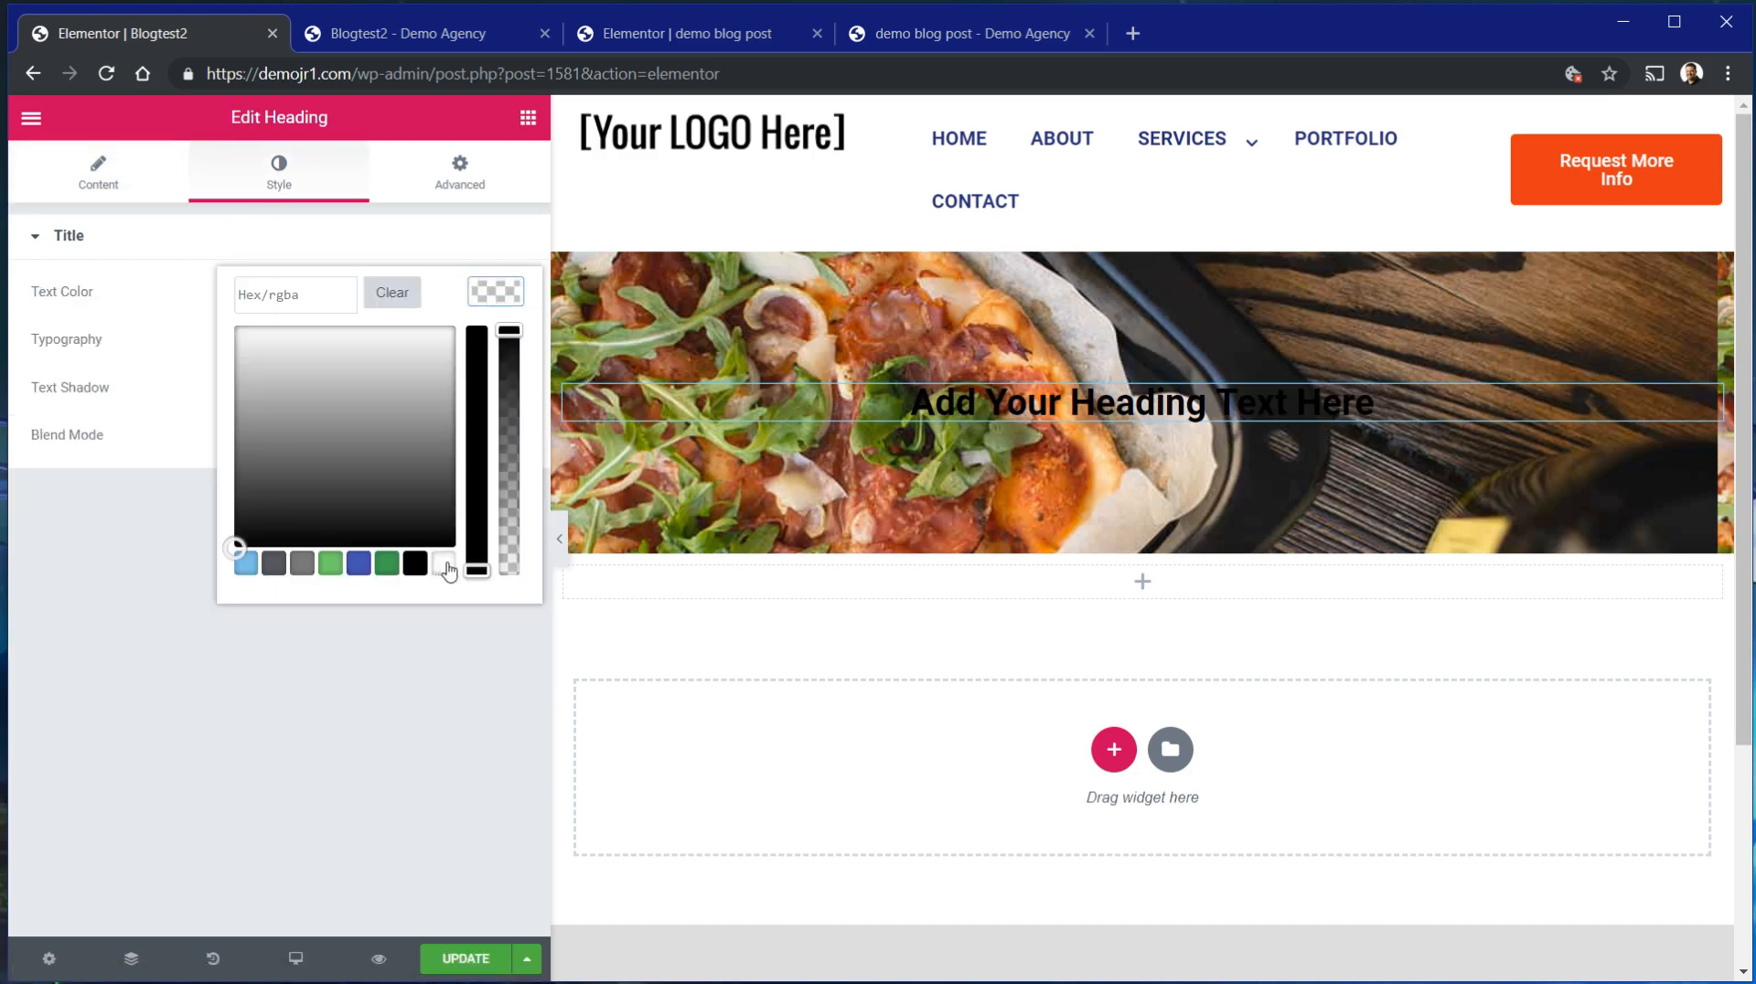
Replace the banner heading's placeholder text with TEST BLOG.
triple_click(1070, 392)
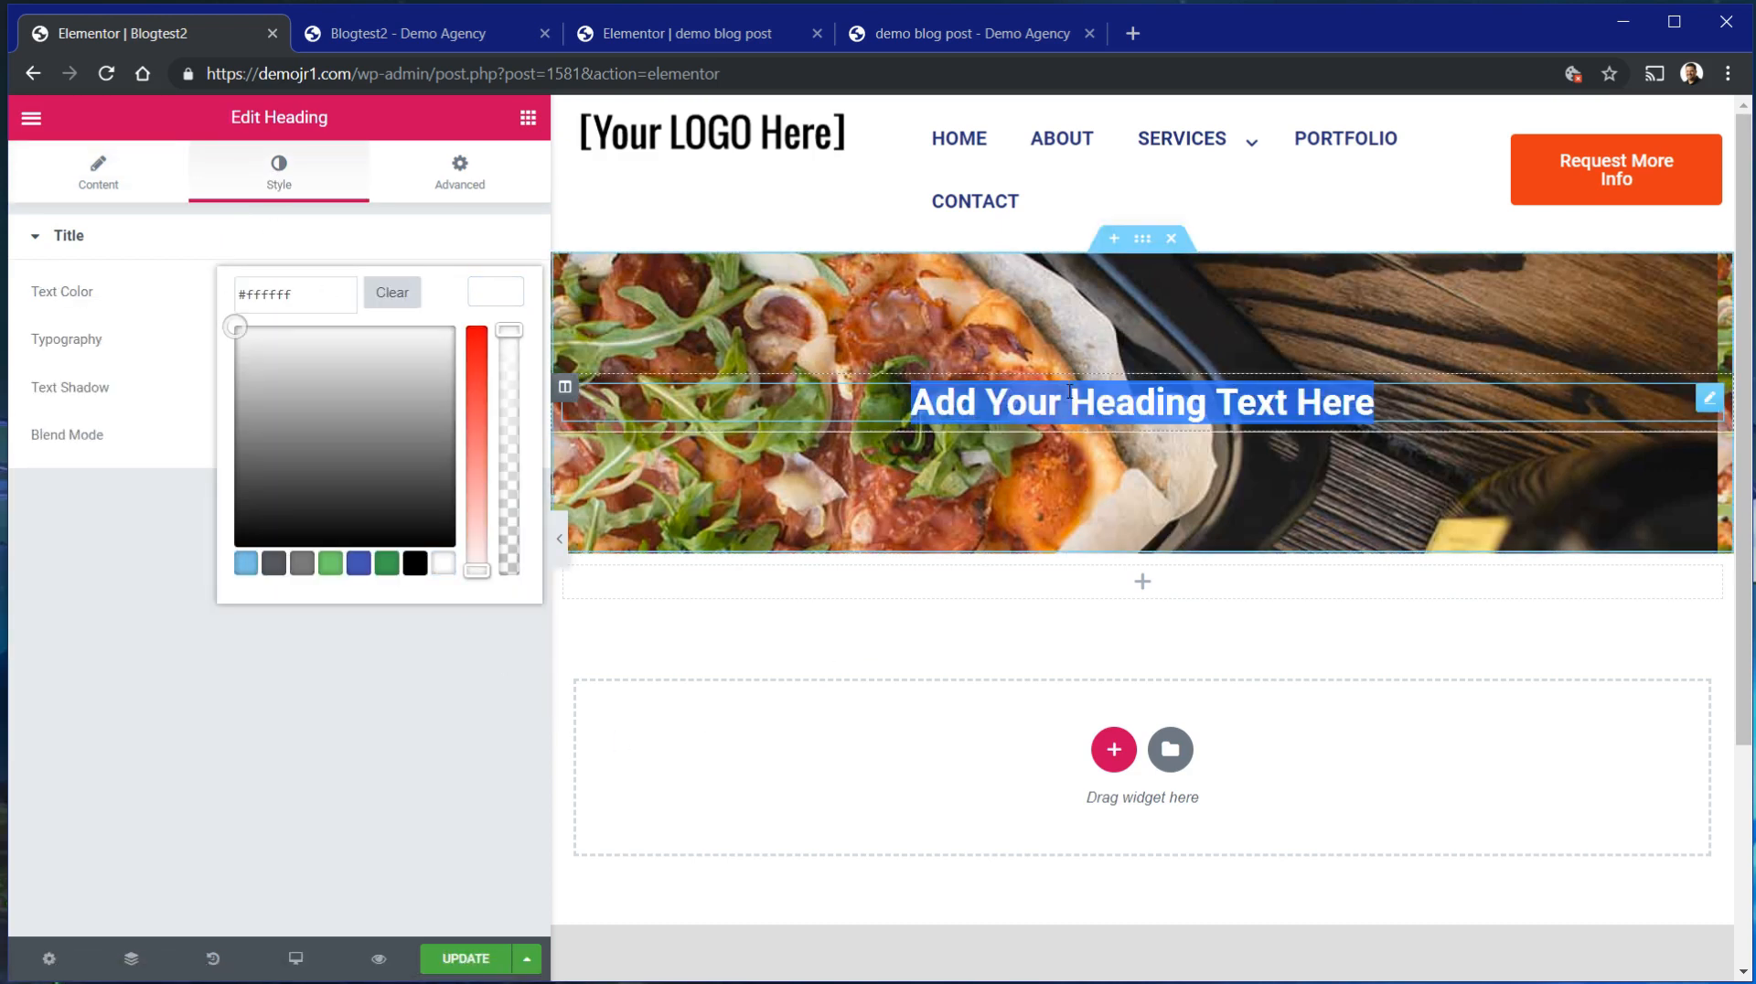
text(Te)
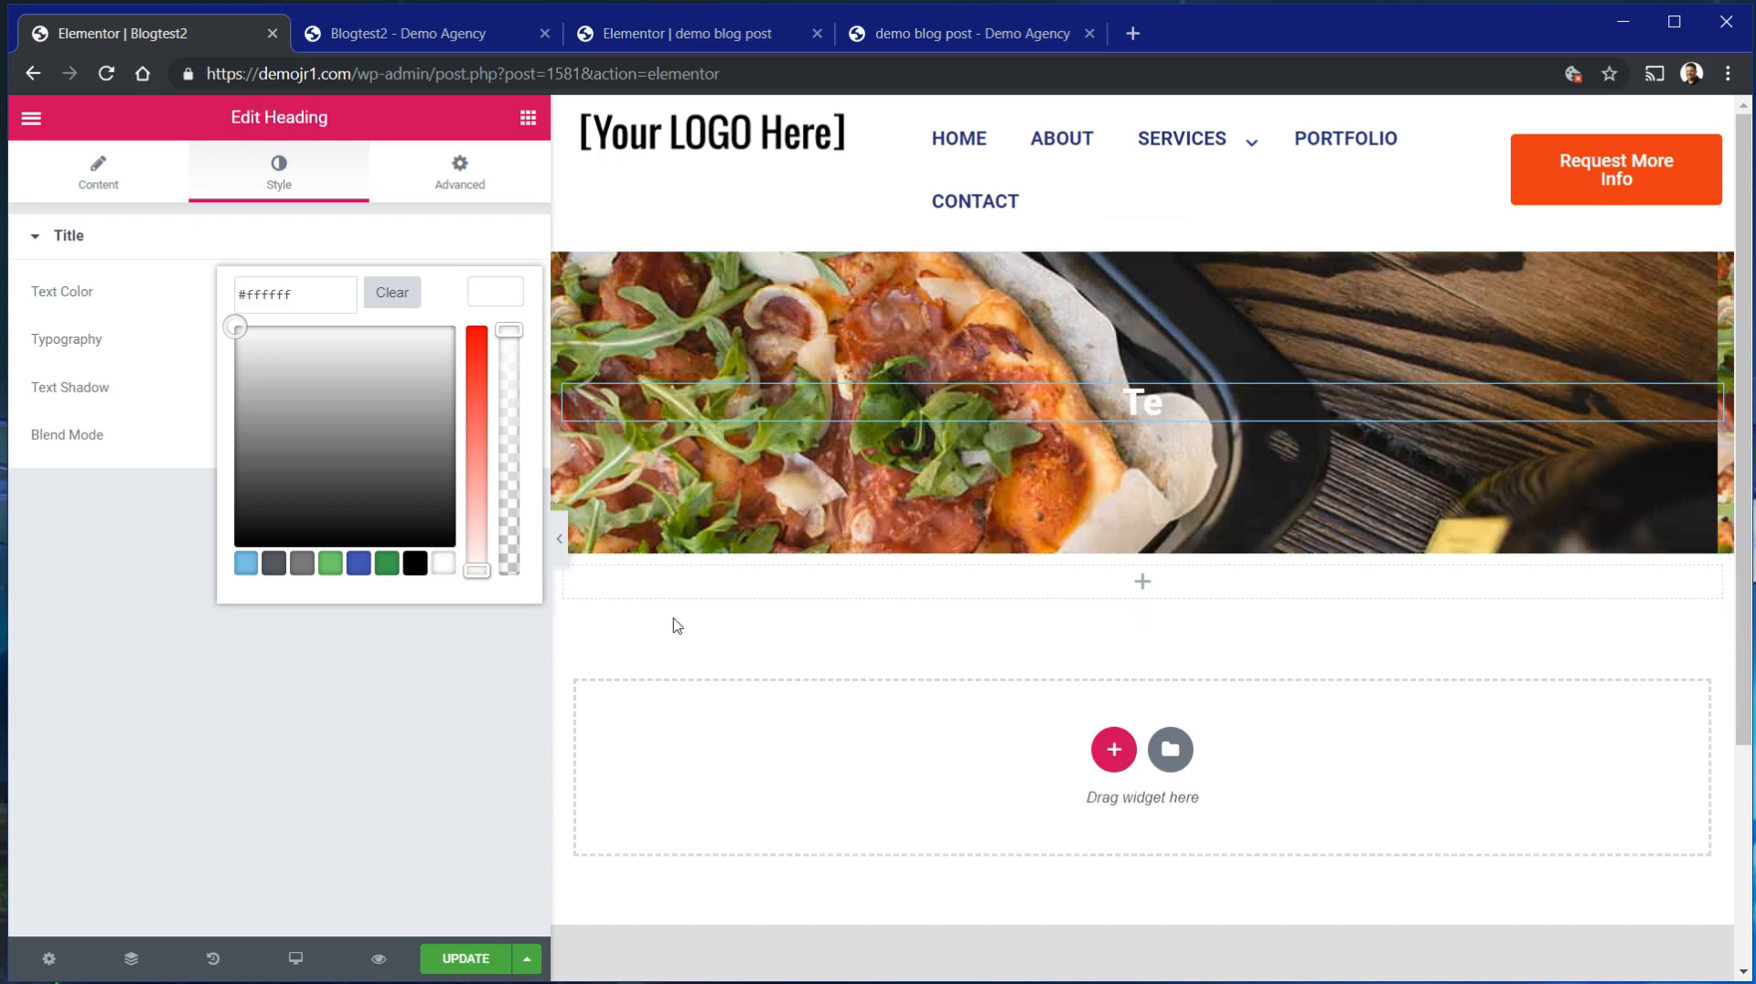
key(BackSpace)
text(TEST BL:)
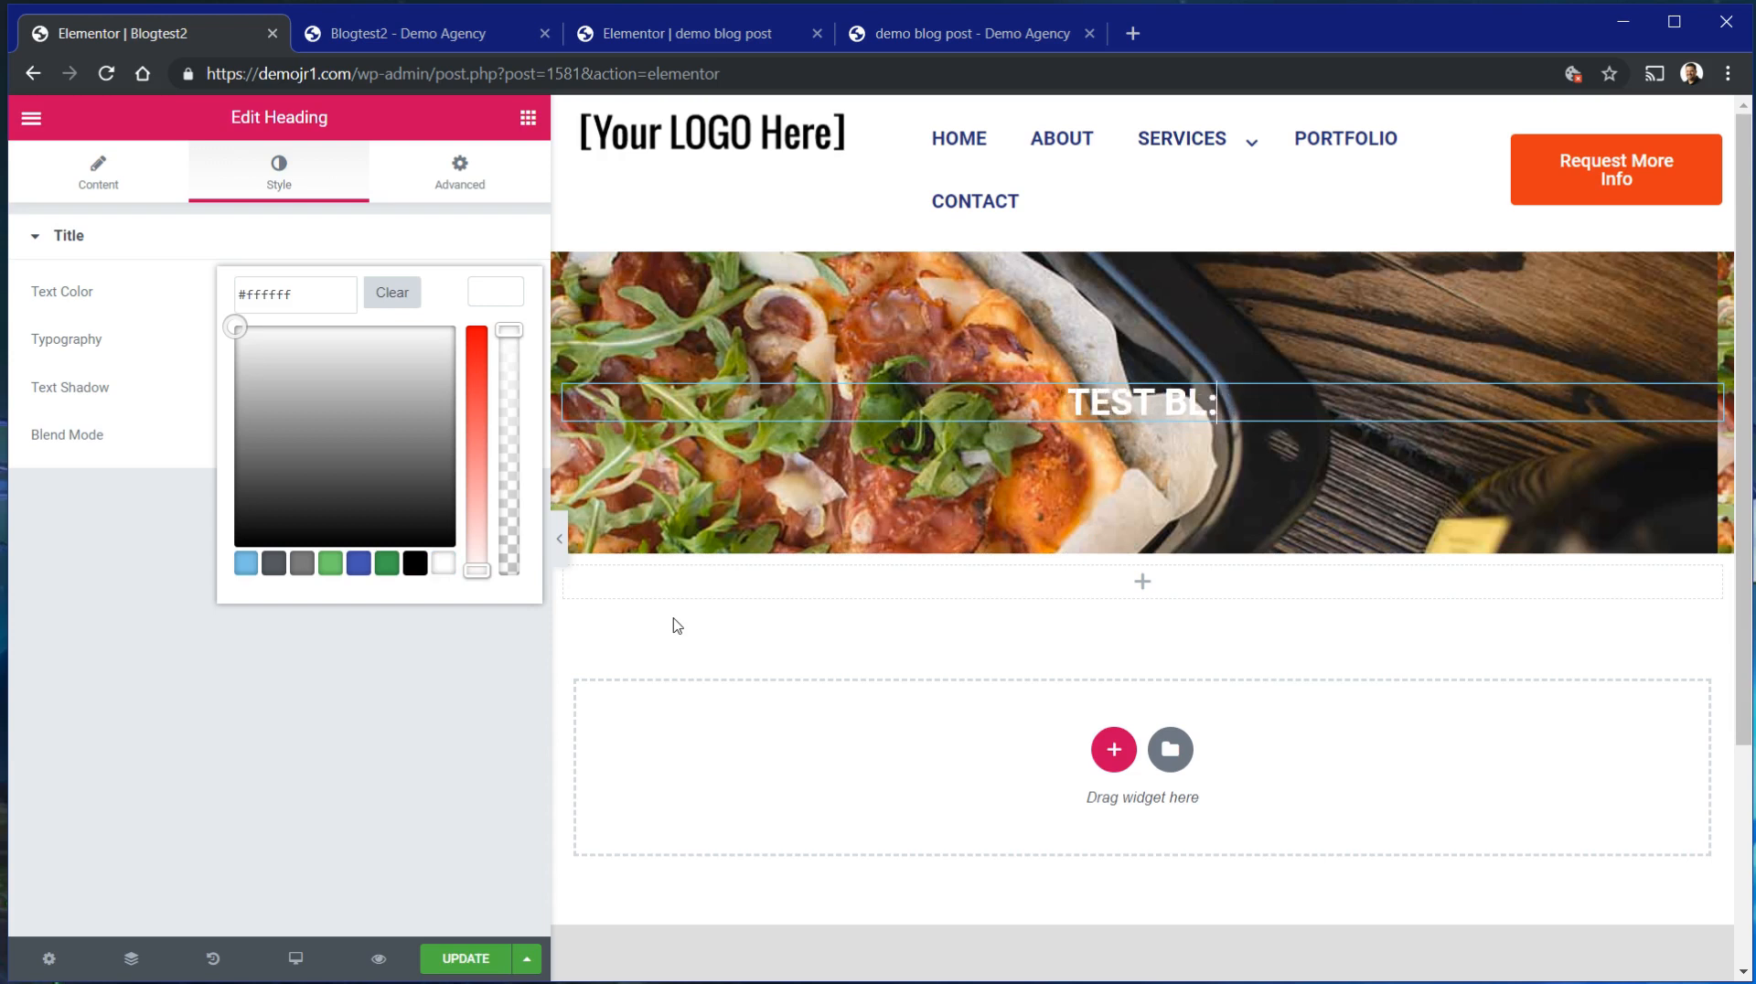
key(BackSpace)
text(OG)
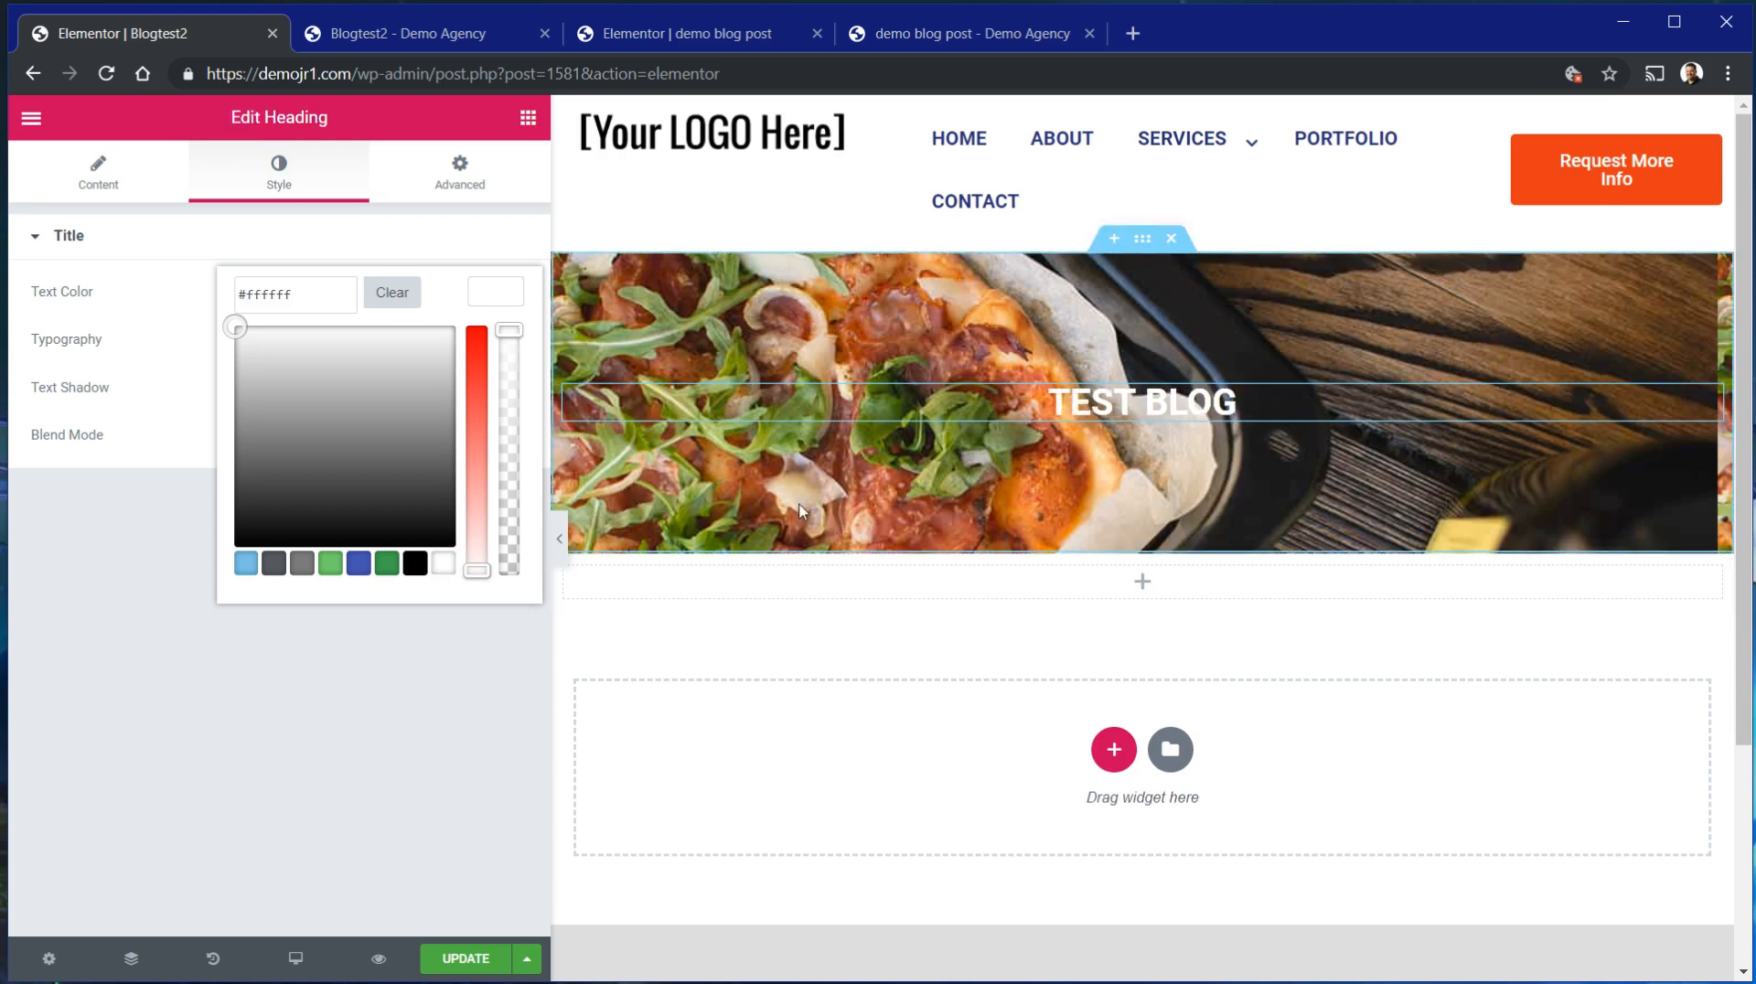
click(885, 578)
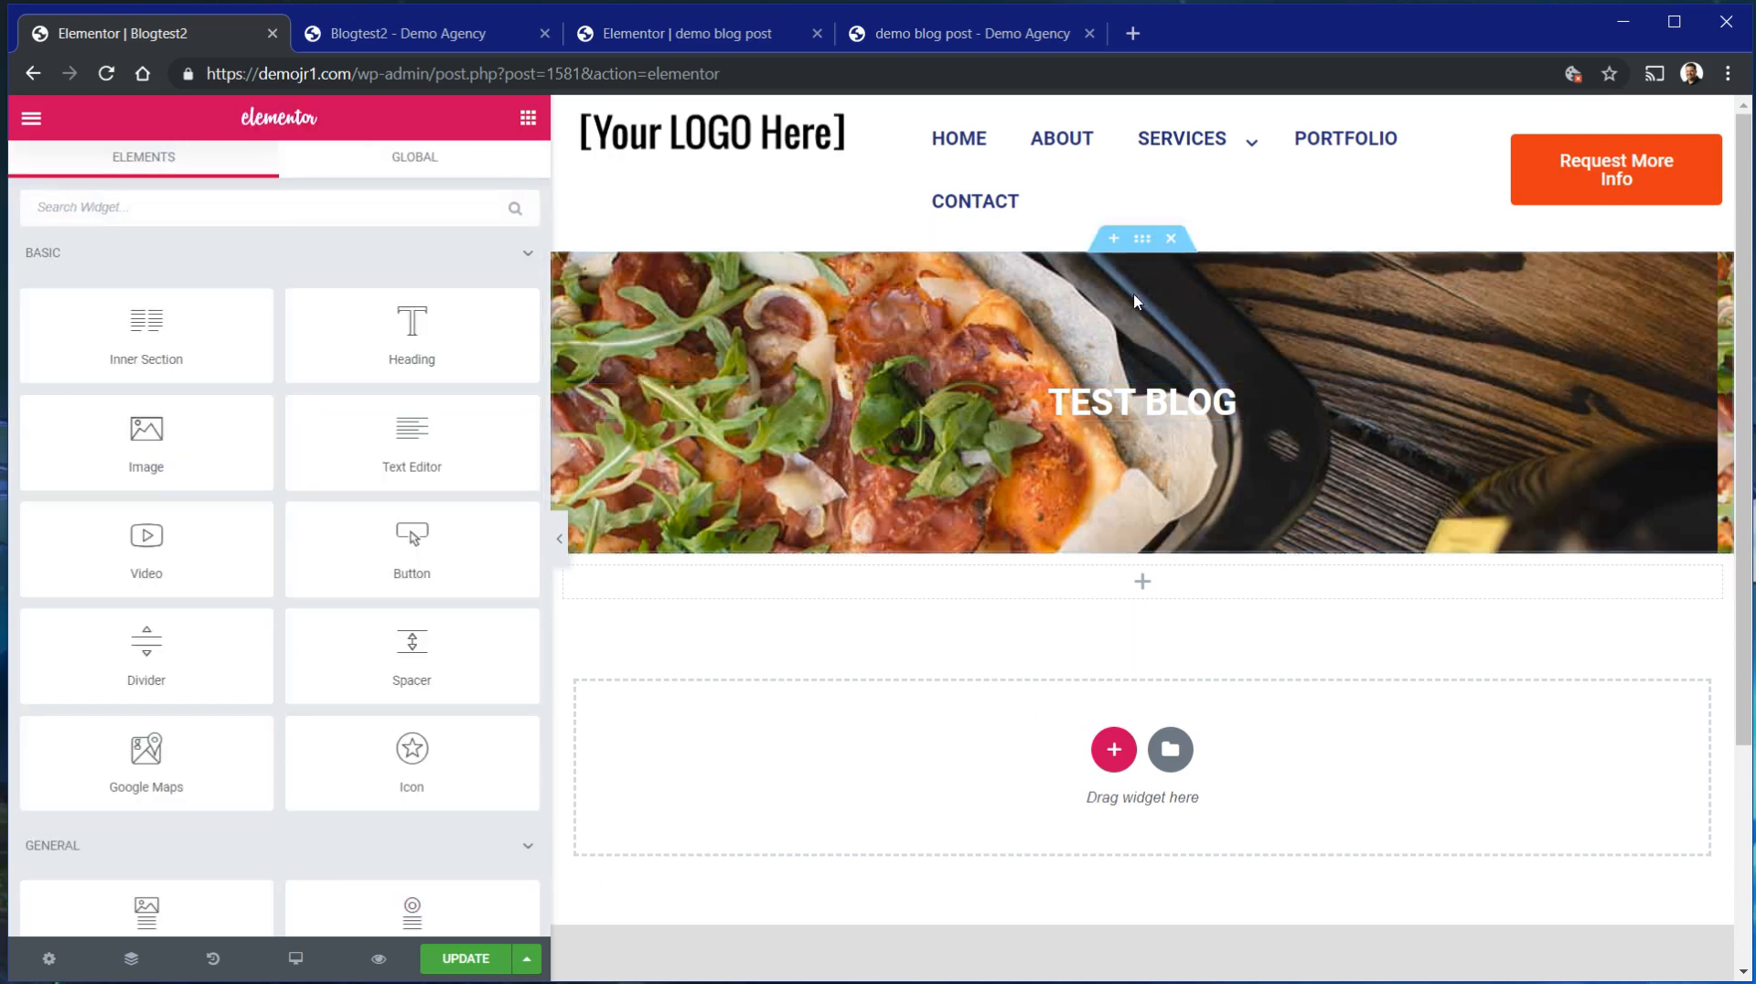
Set the banner section's columns gap to No Gap and select Min Height for its height.
click(1134, 239)
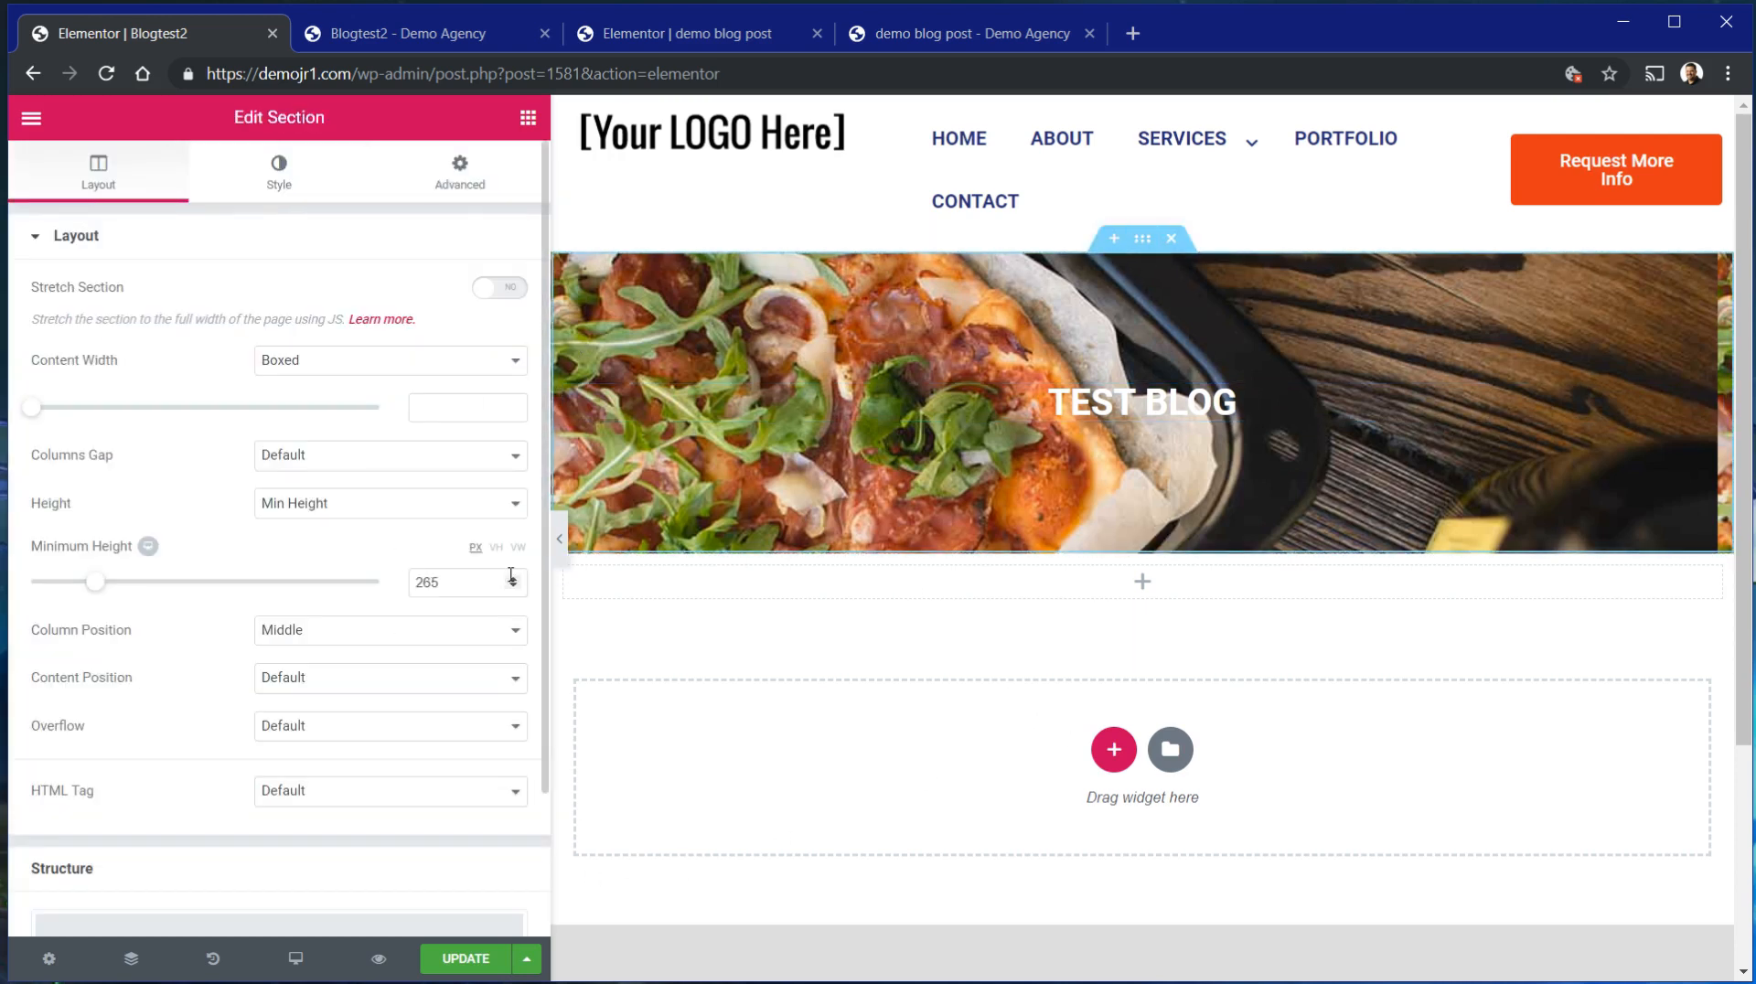
click(426, 452)
click(384, 500)
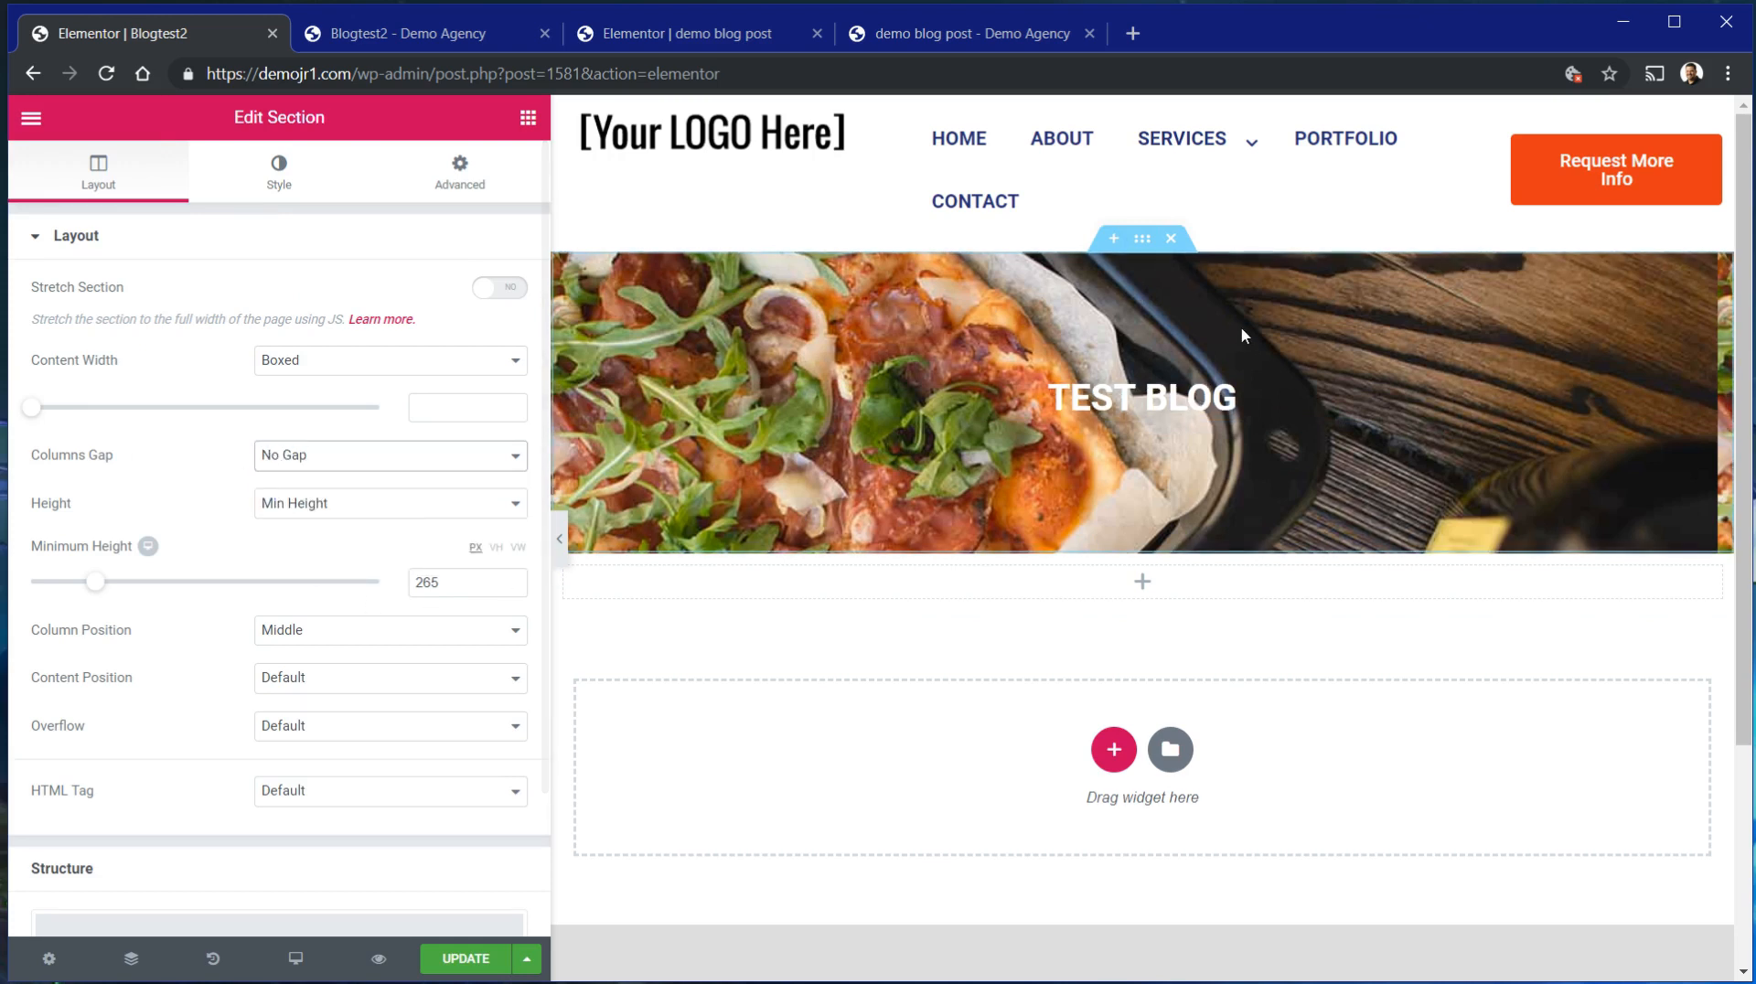
click(295, 505)
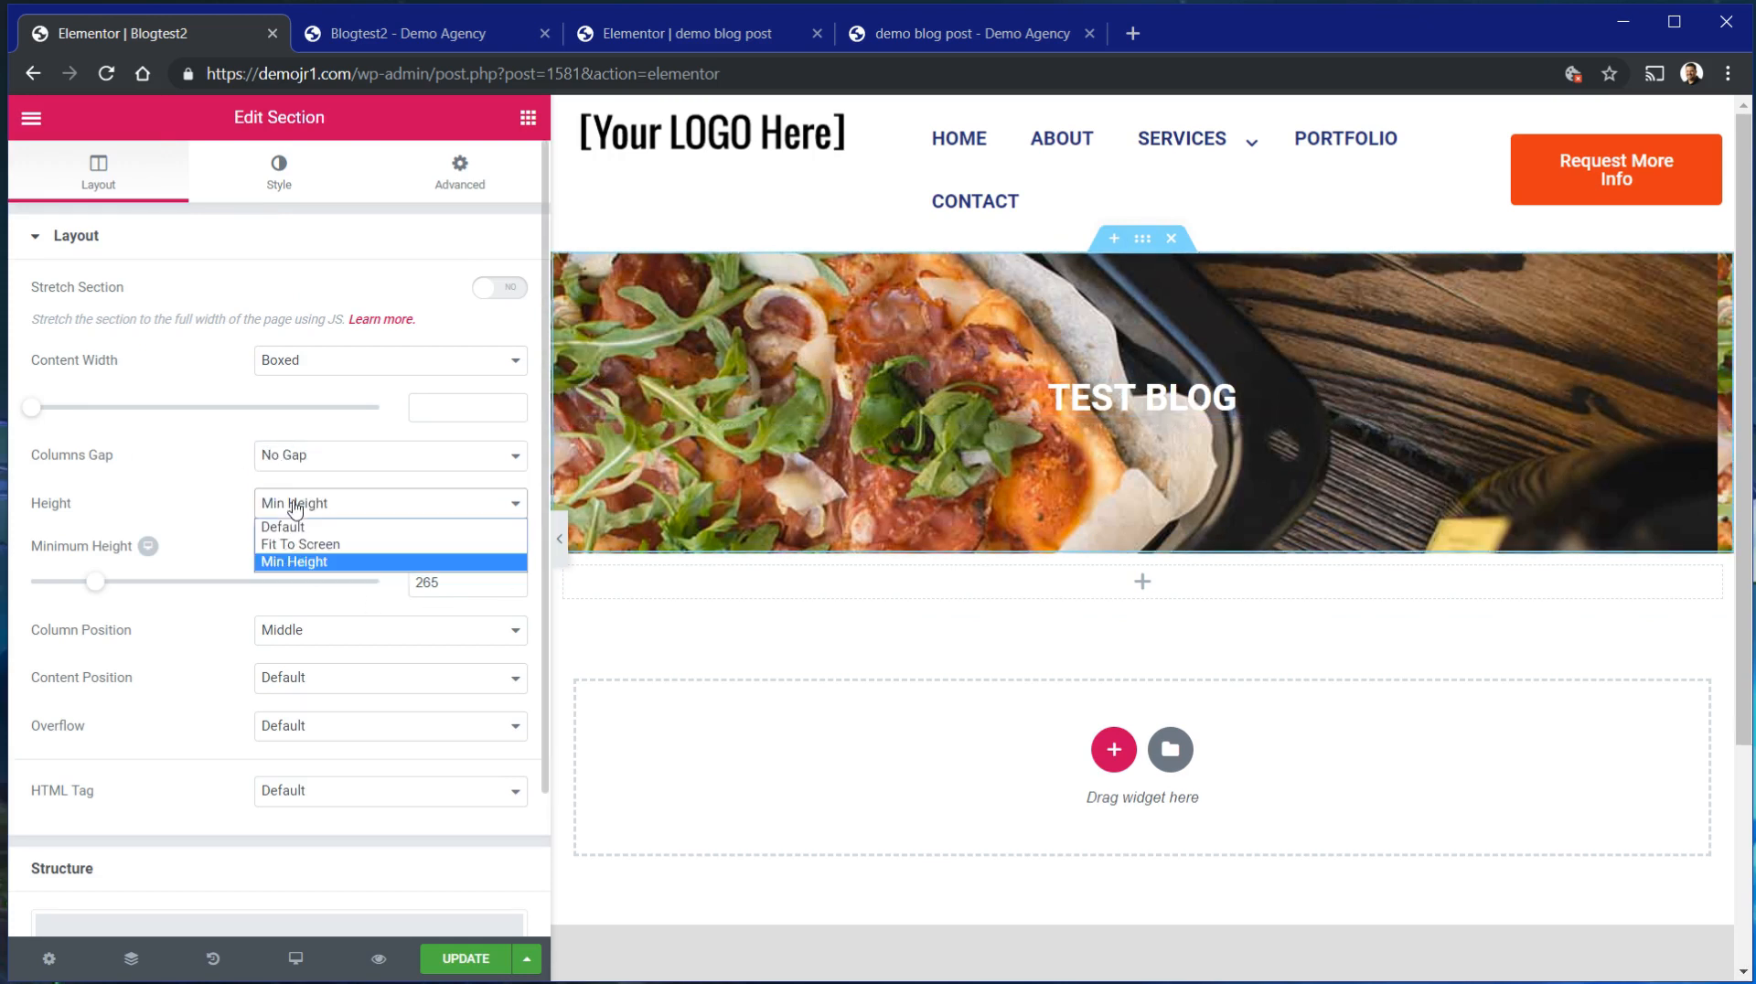
click(302, 563)
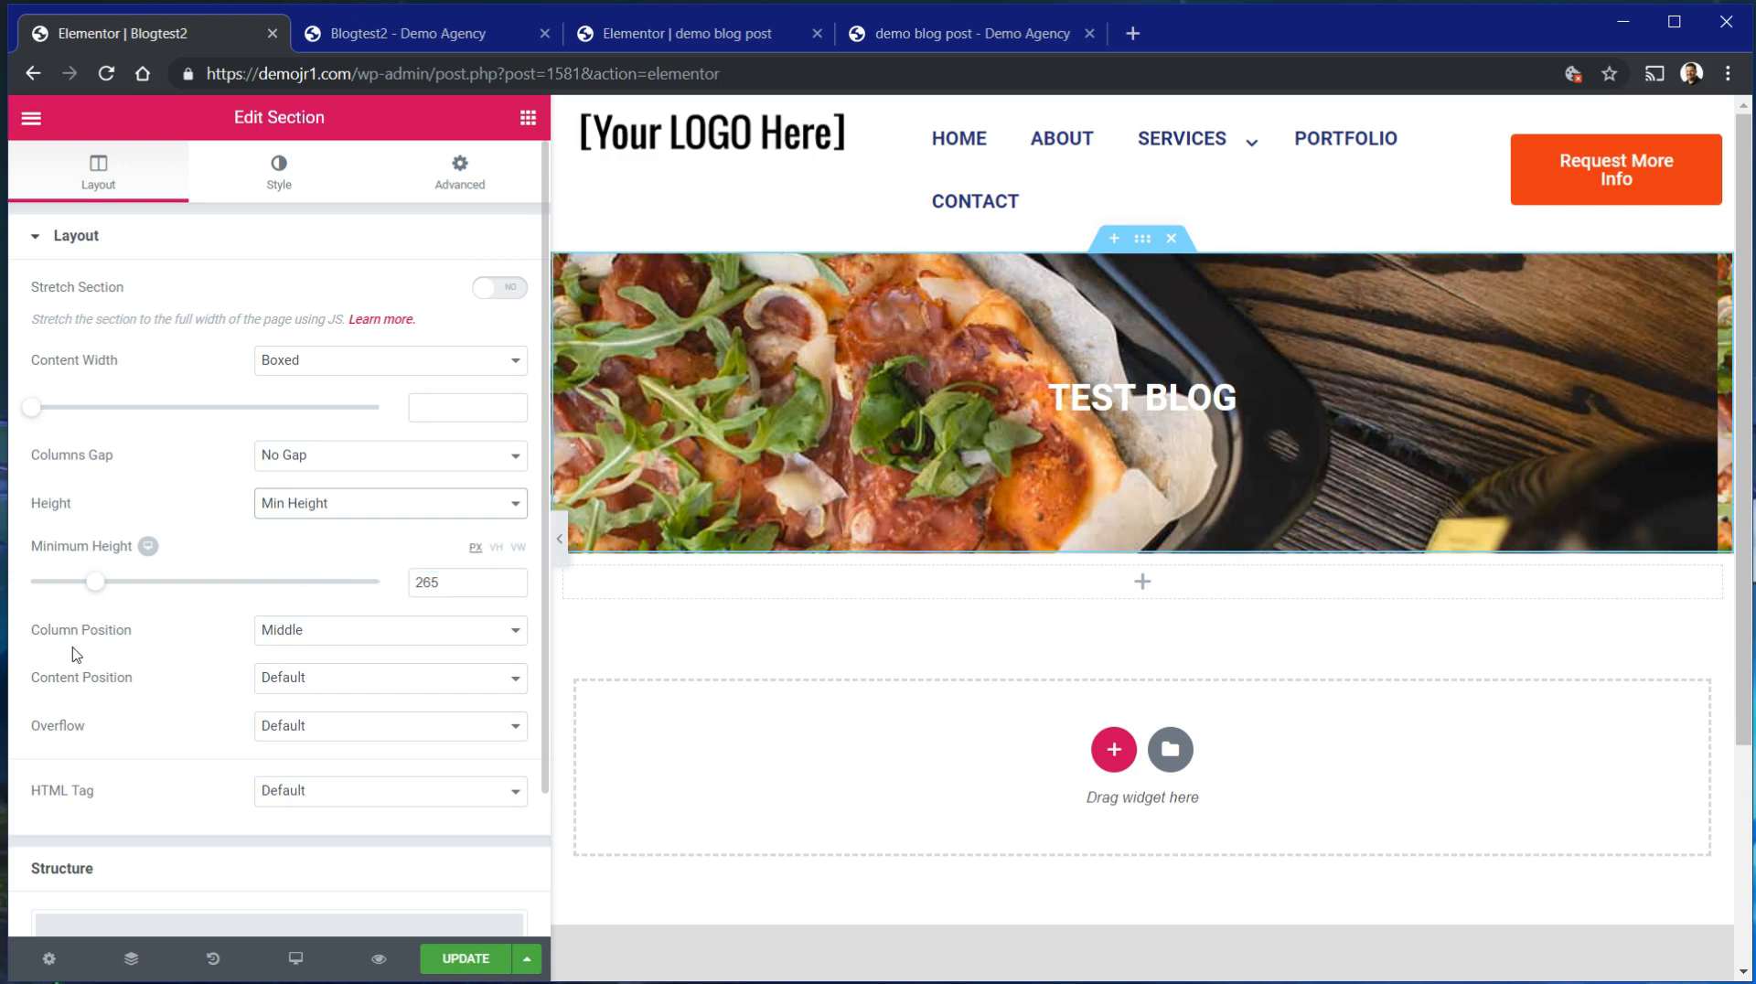
Set the banner section's content position to Middle.
click(318, 632)
click(171, 670)
click(329, 682)
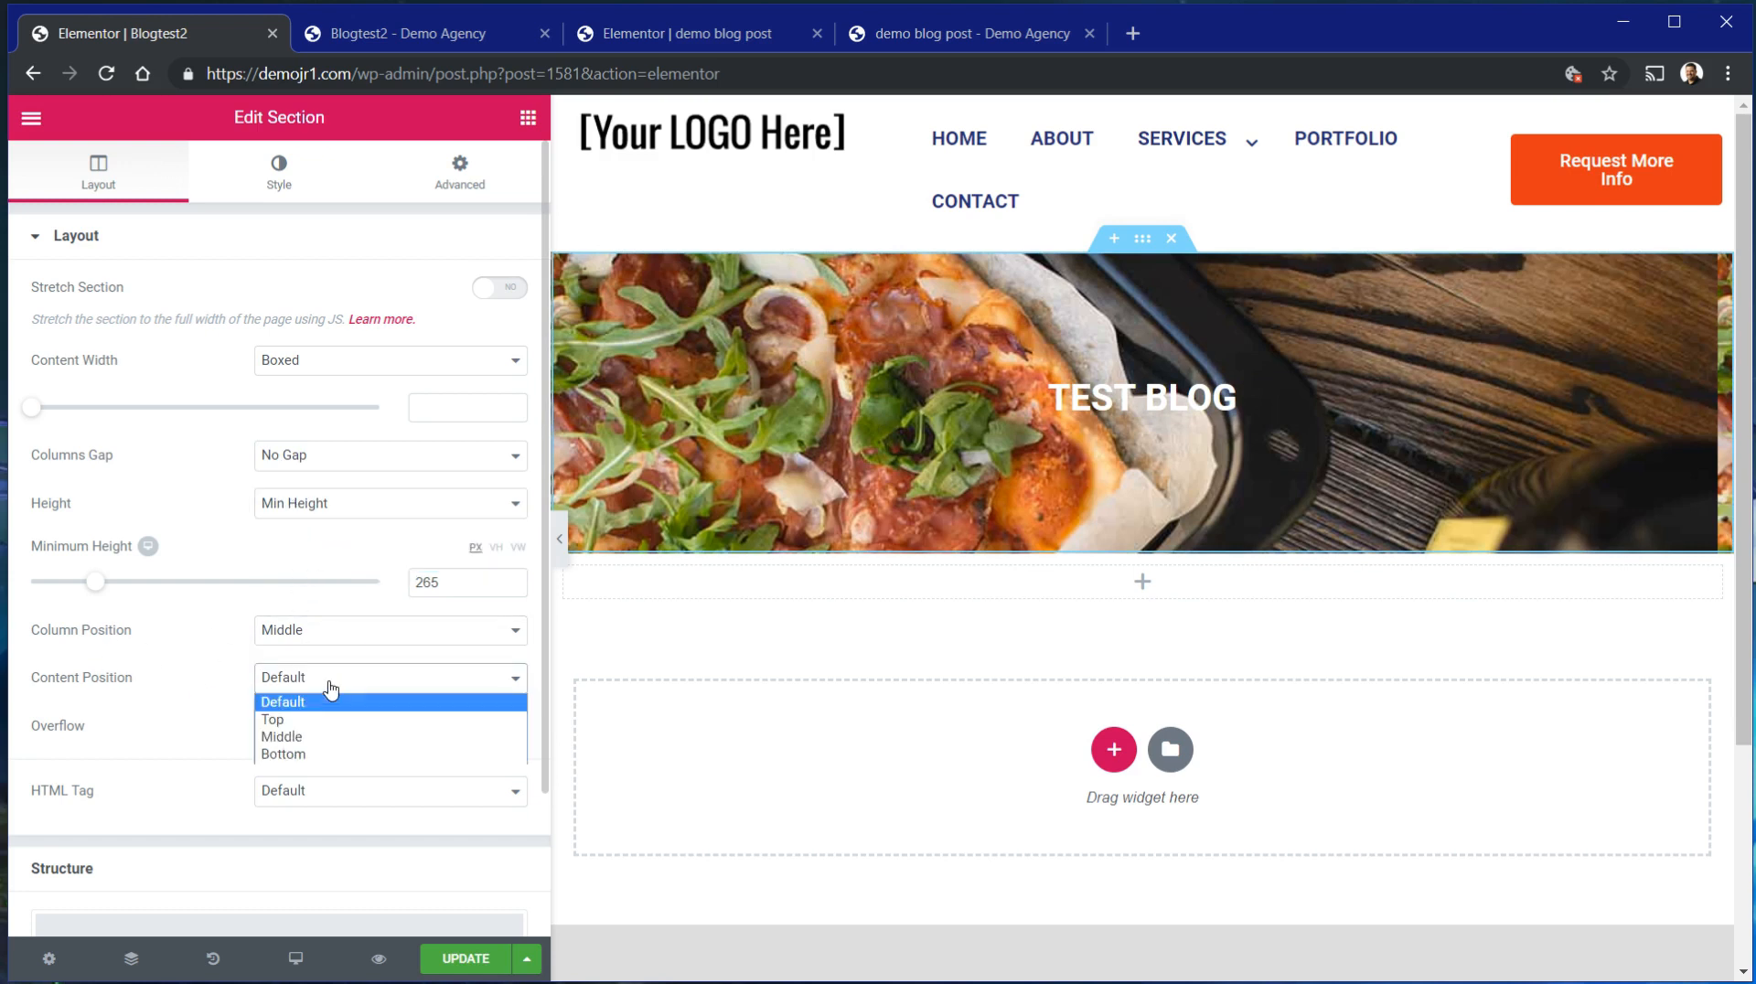
click(292, 737)
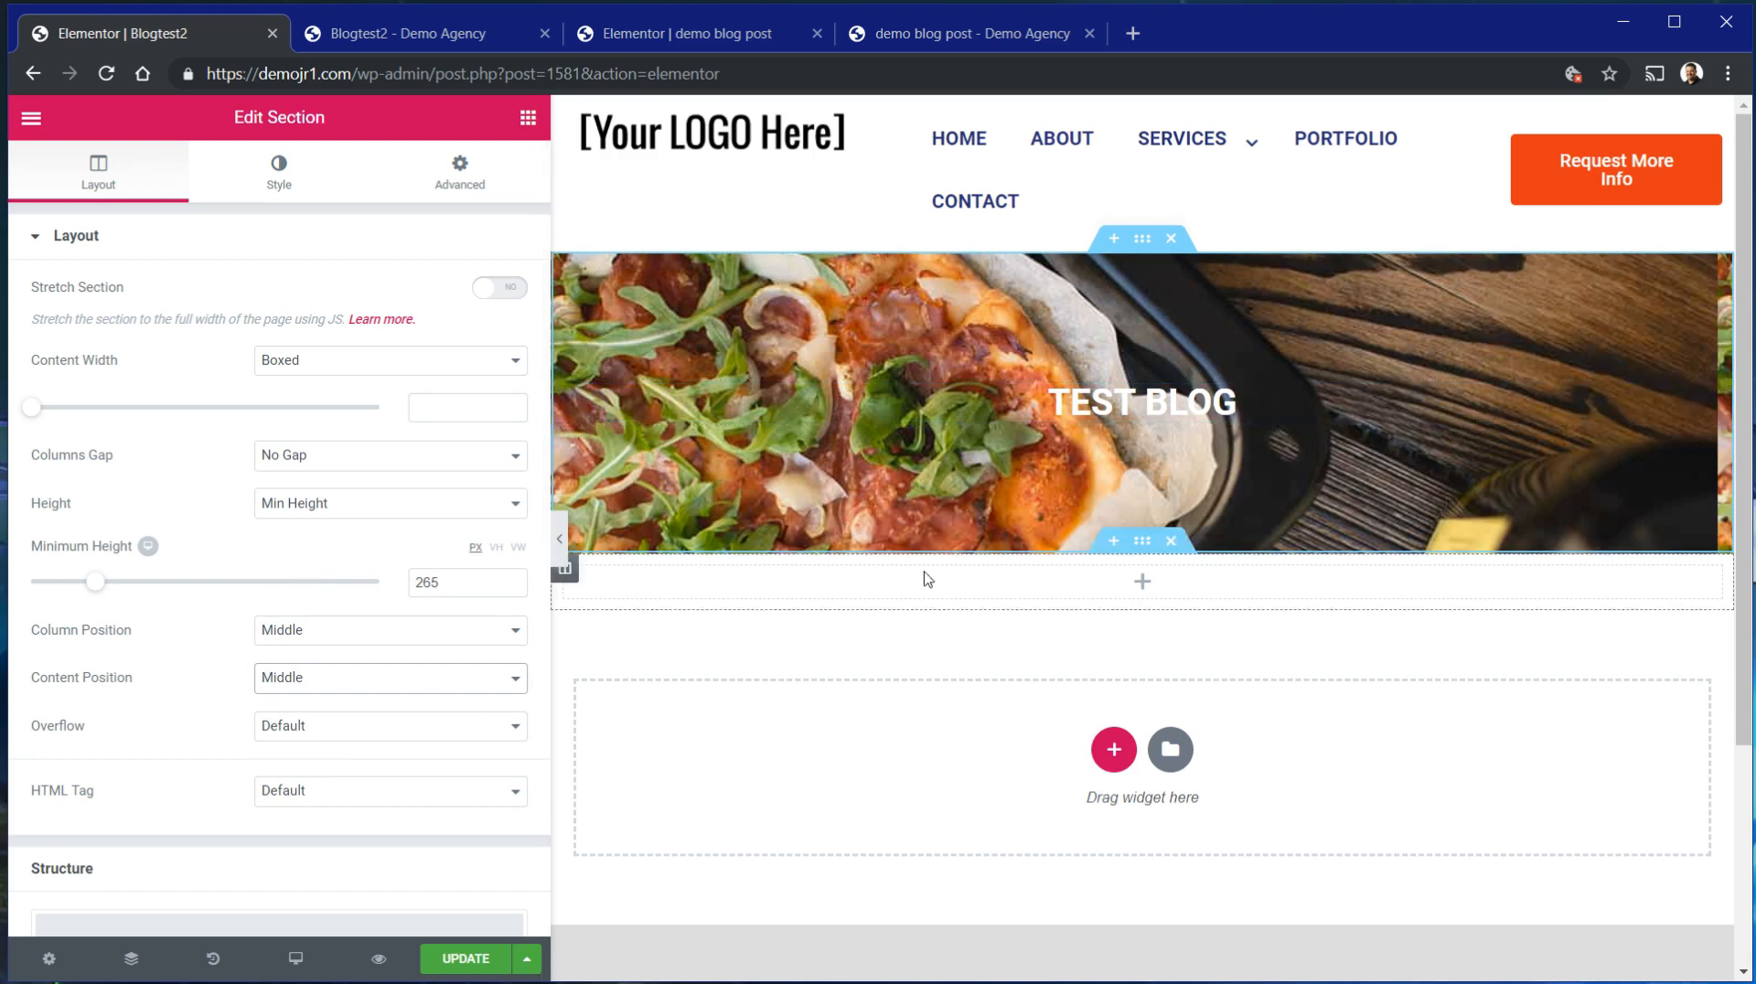
Try the Hidden overflow option on the banner section.
click(295, 726)
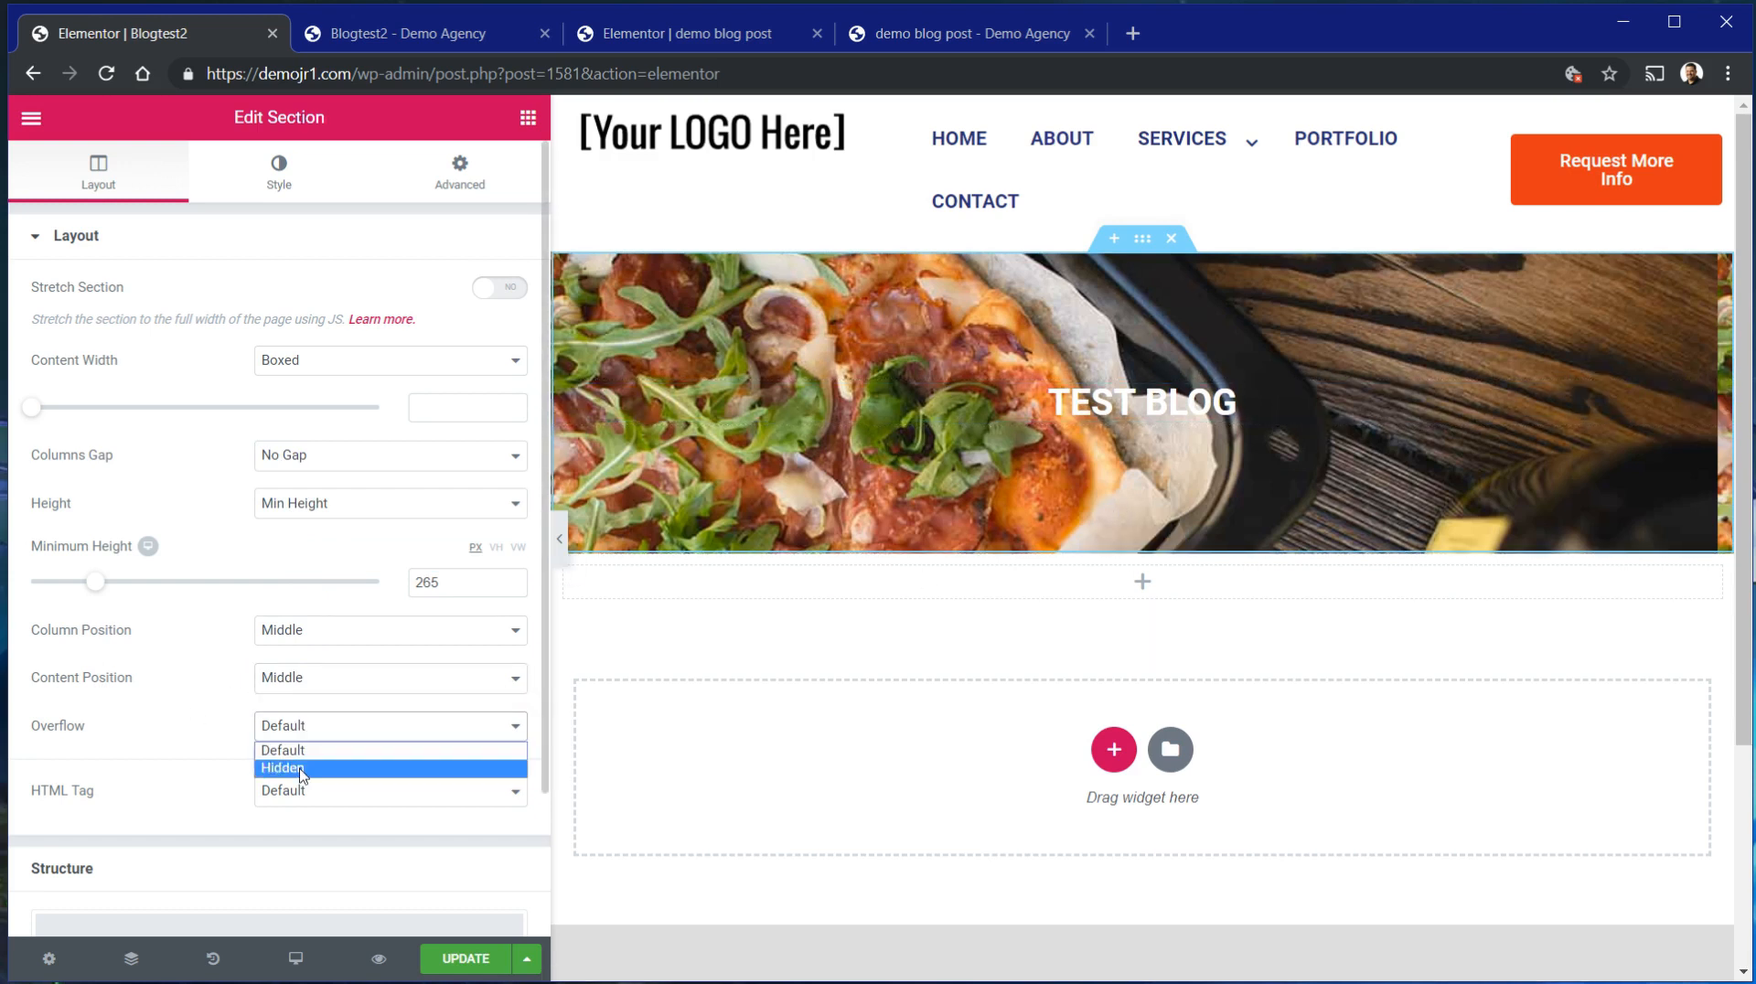
click(295, 768)
scroll(292, 768, down, 2)
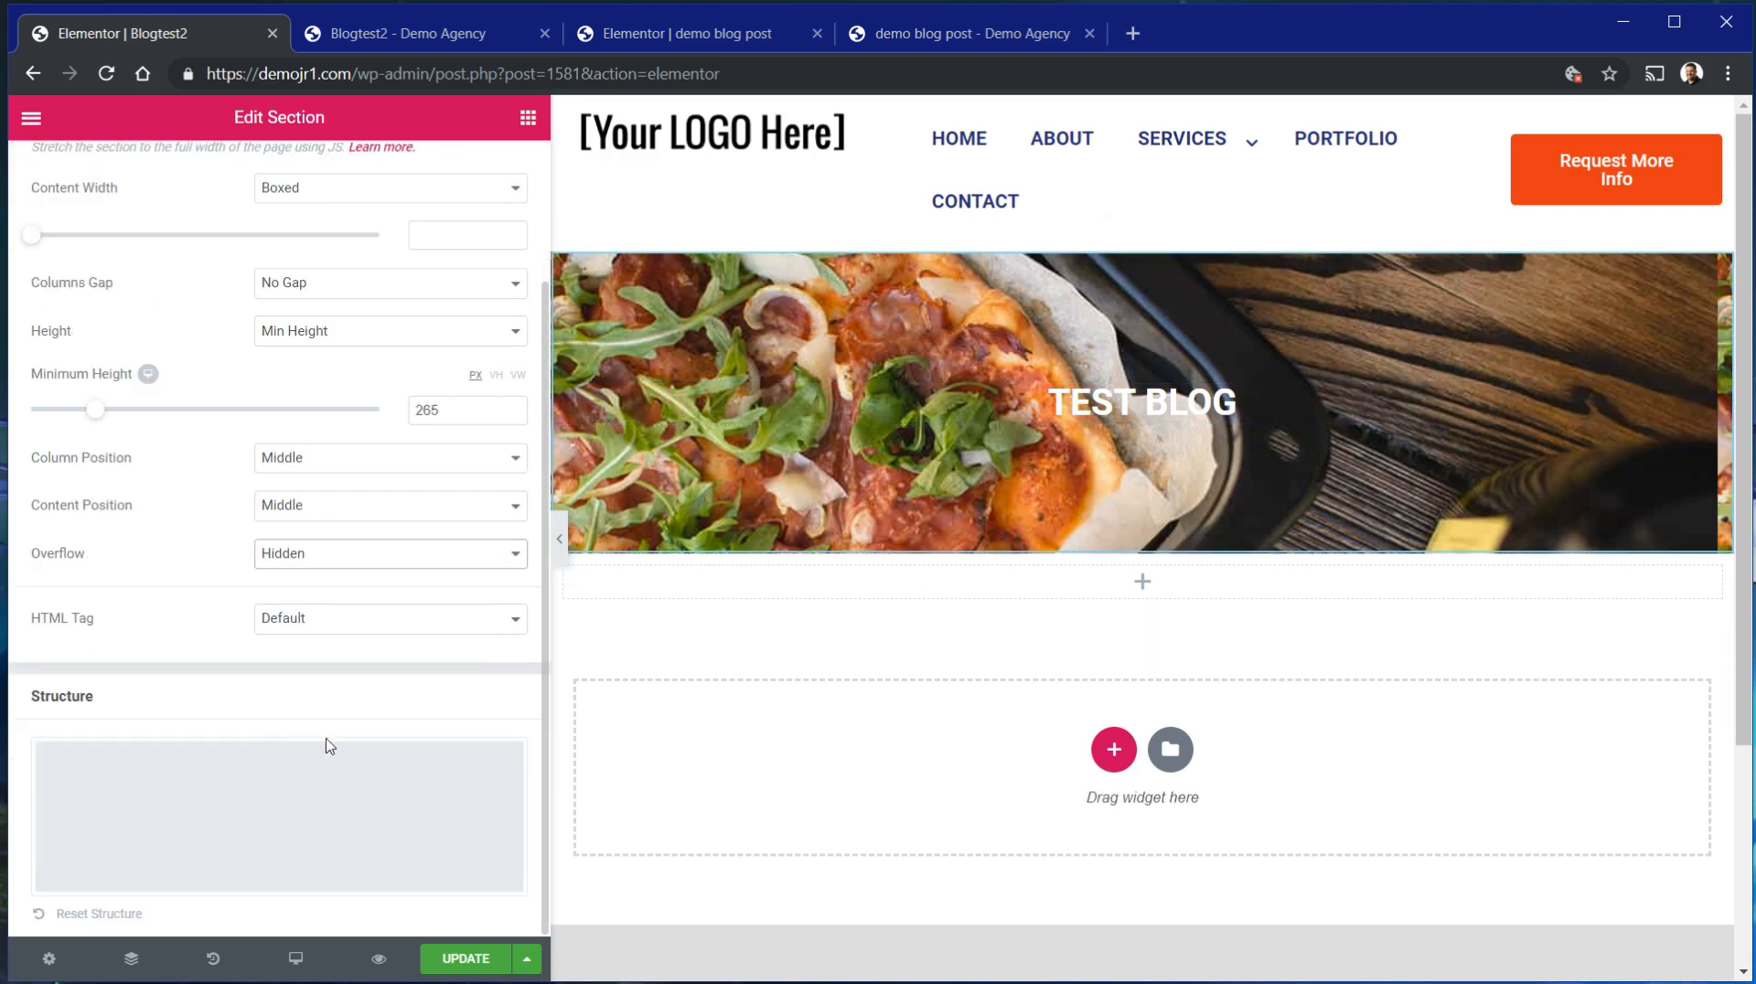
scroll(329, 745, up, 2)
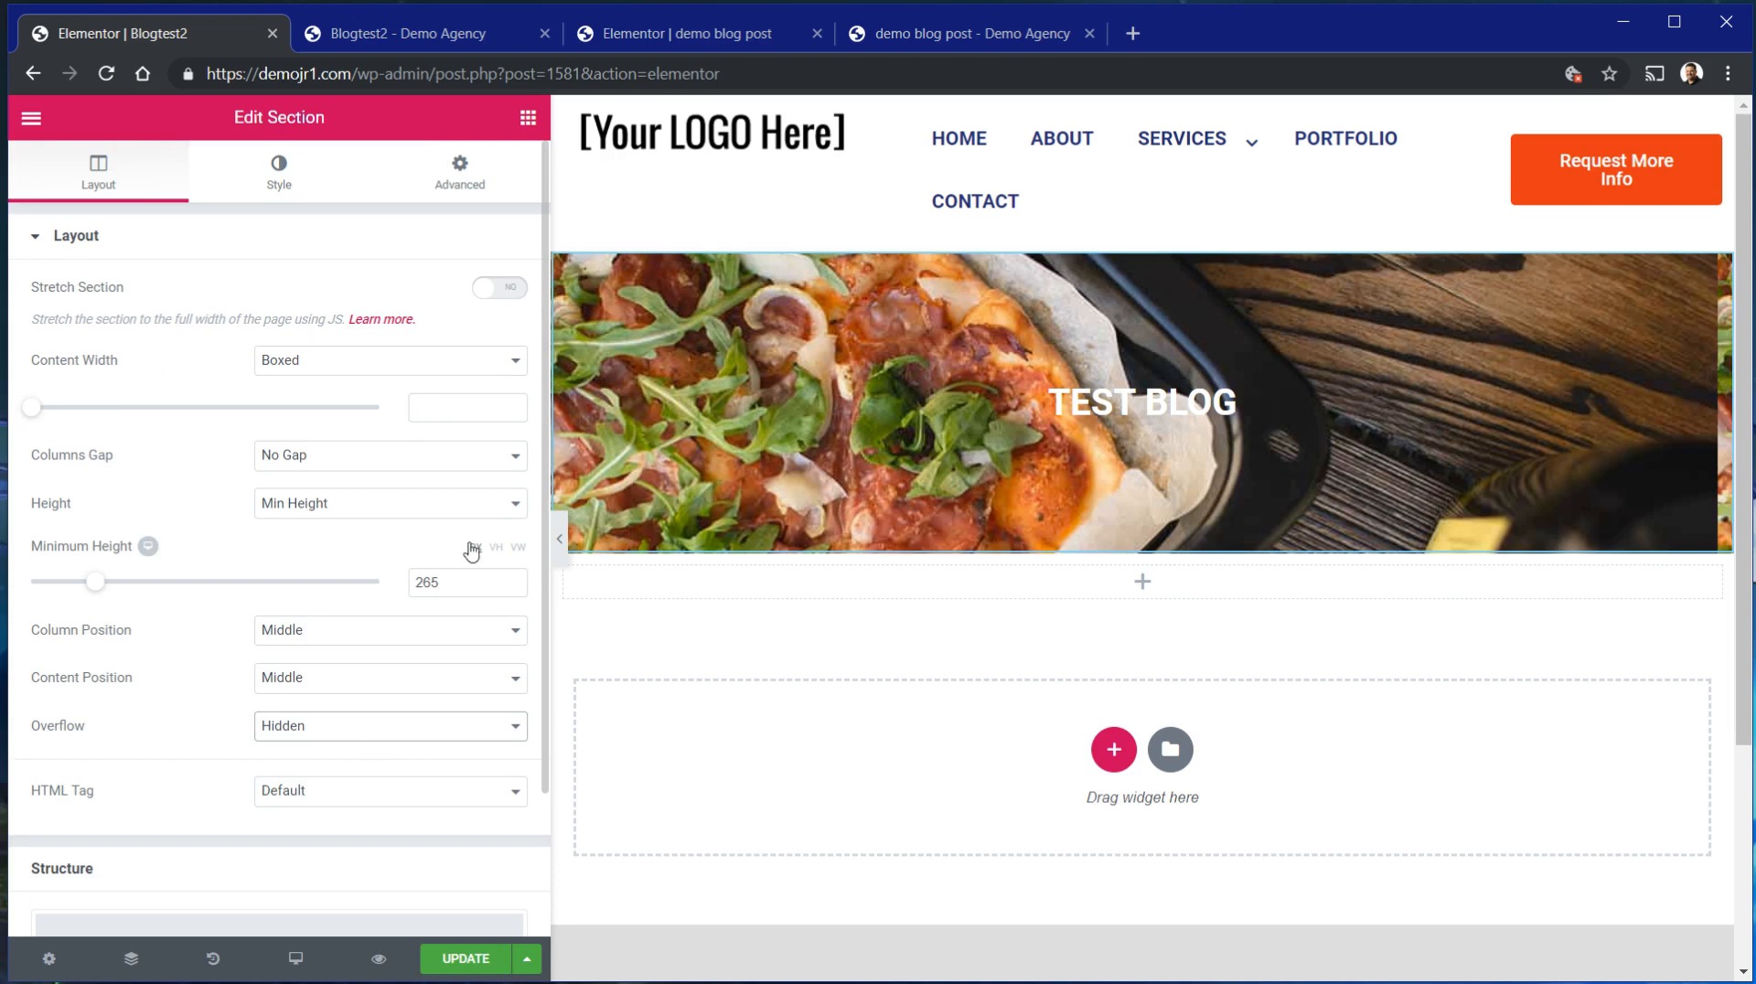
Roll the page back to the Content Position edit in the history, restore the Overflow edit, and view the saved revisions.
click(213, 958)
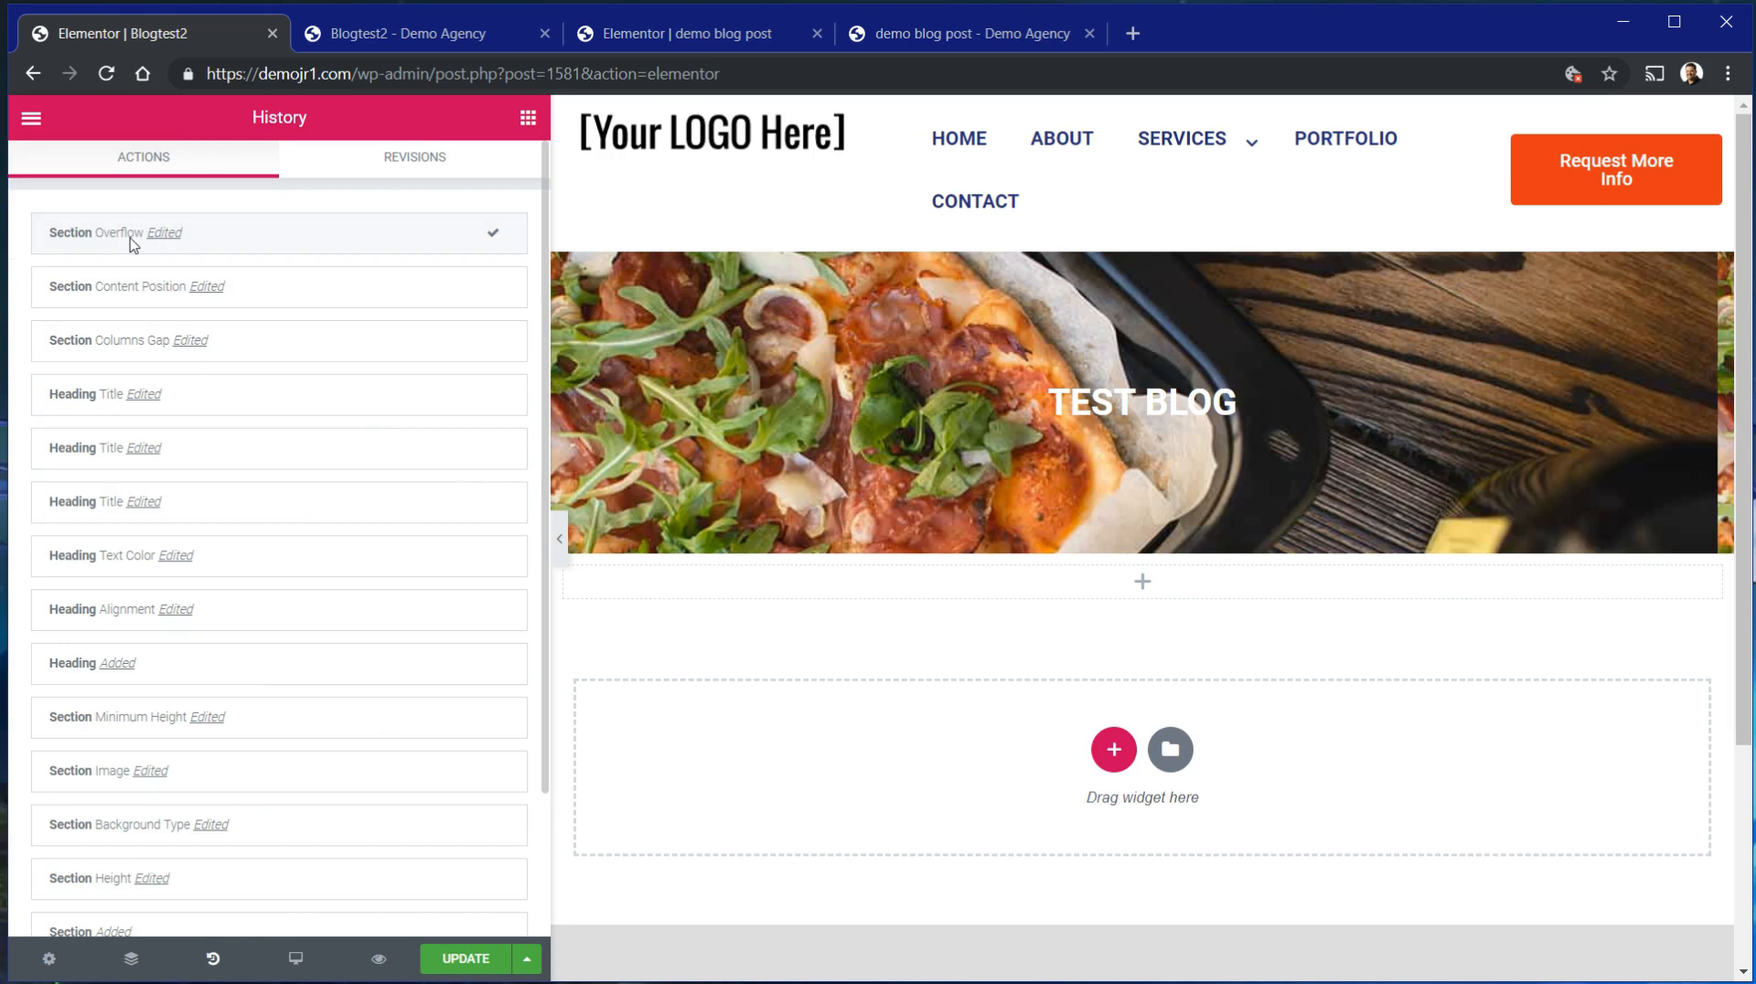
click(81, 289)
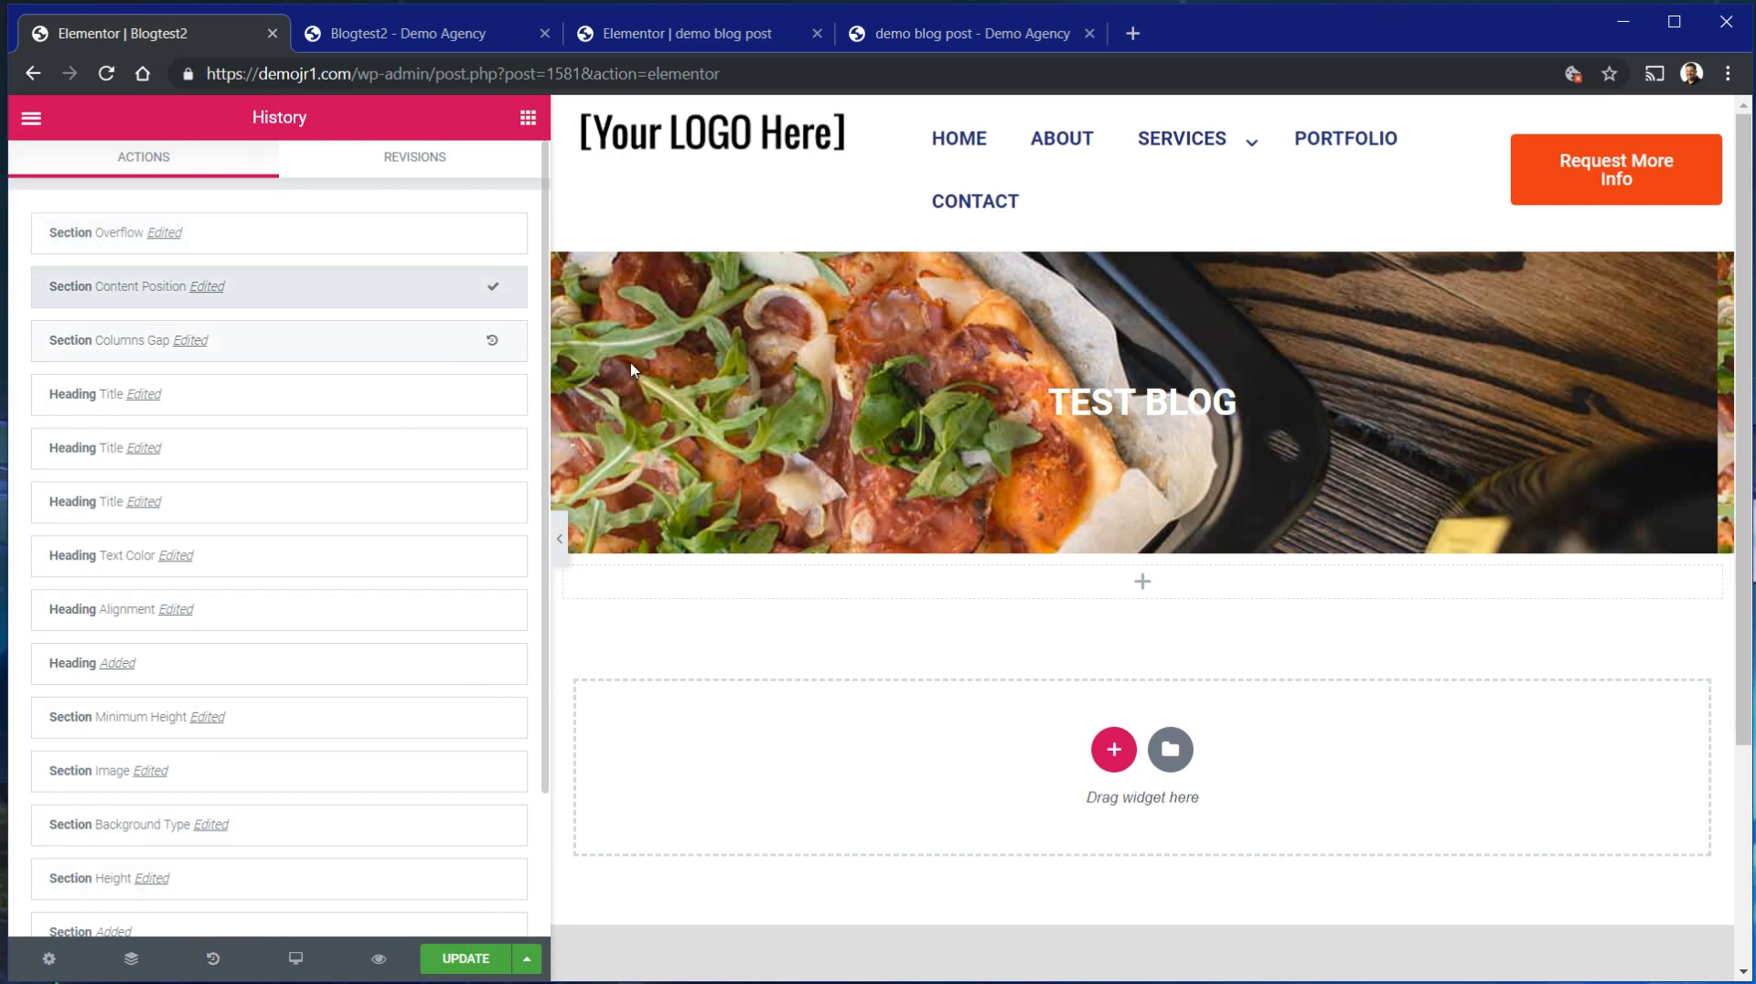
click(295, 249)
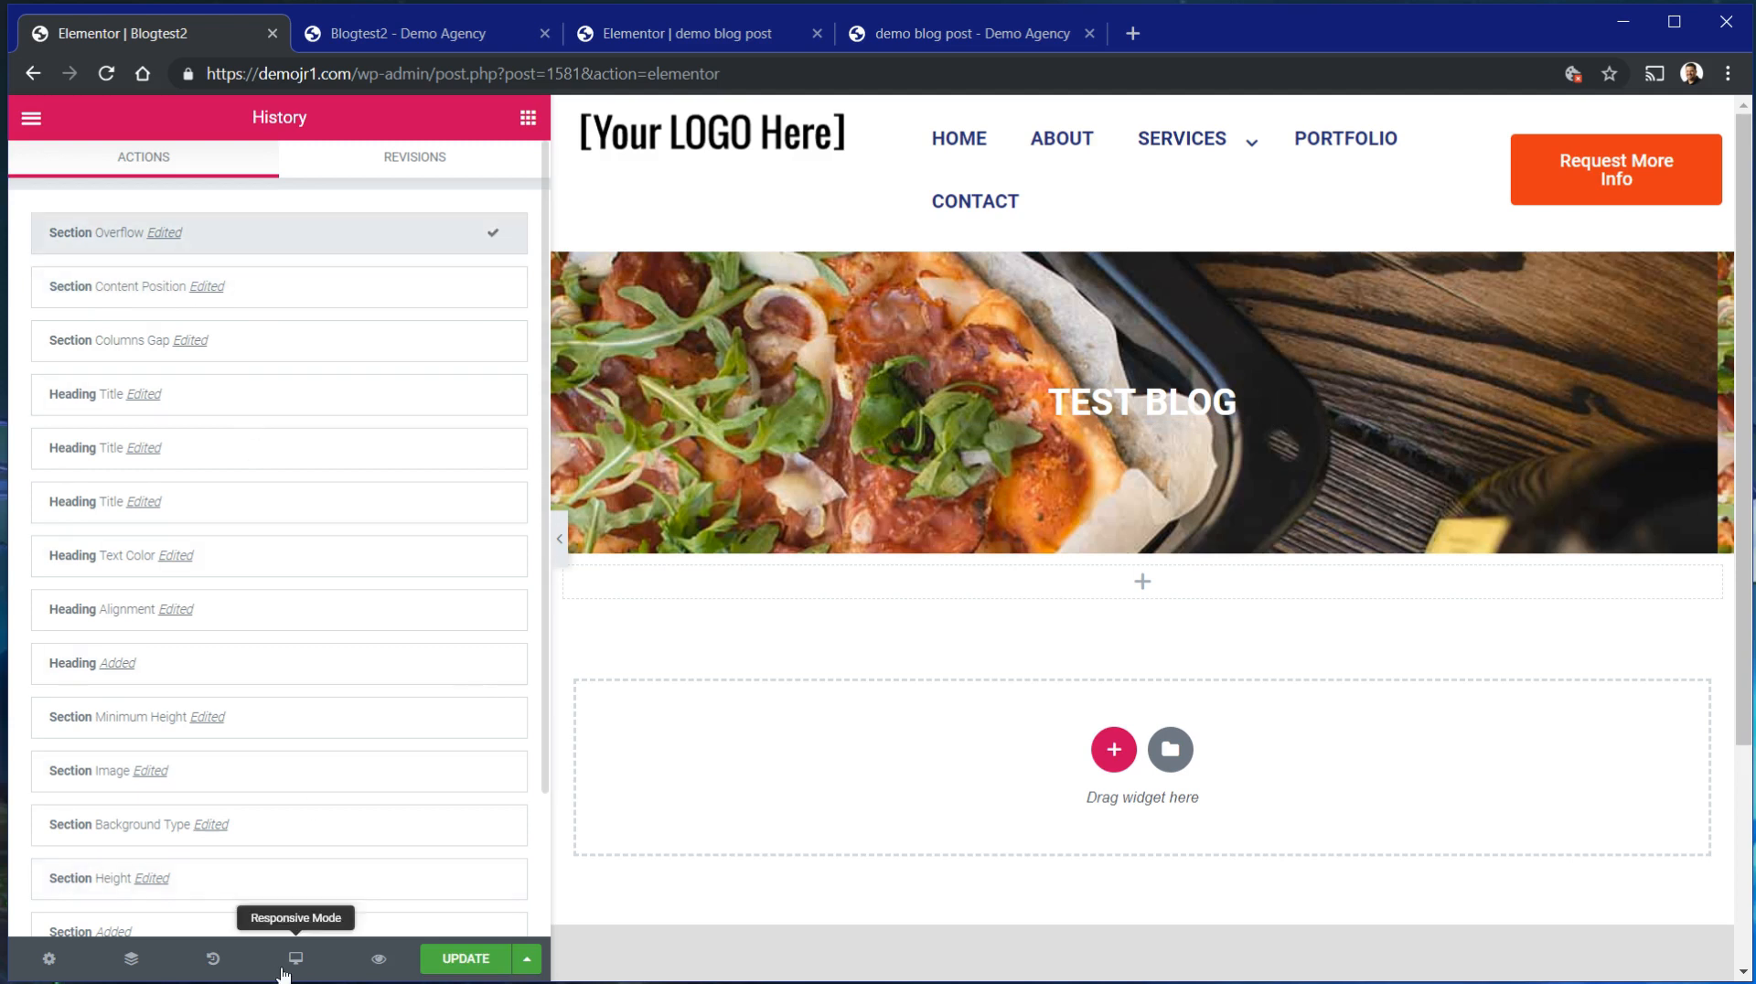
click(373, 168)
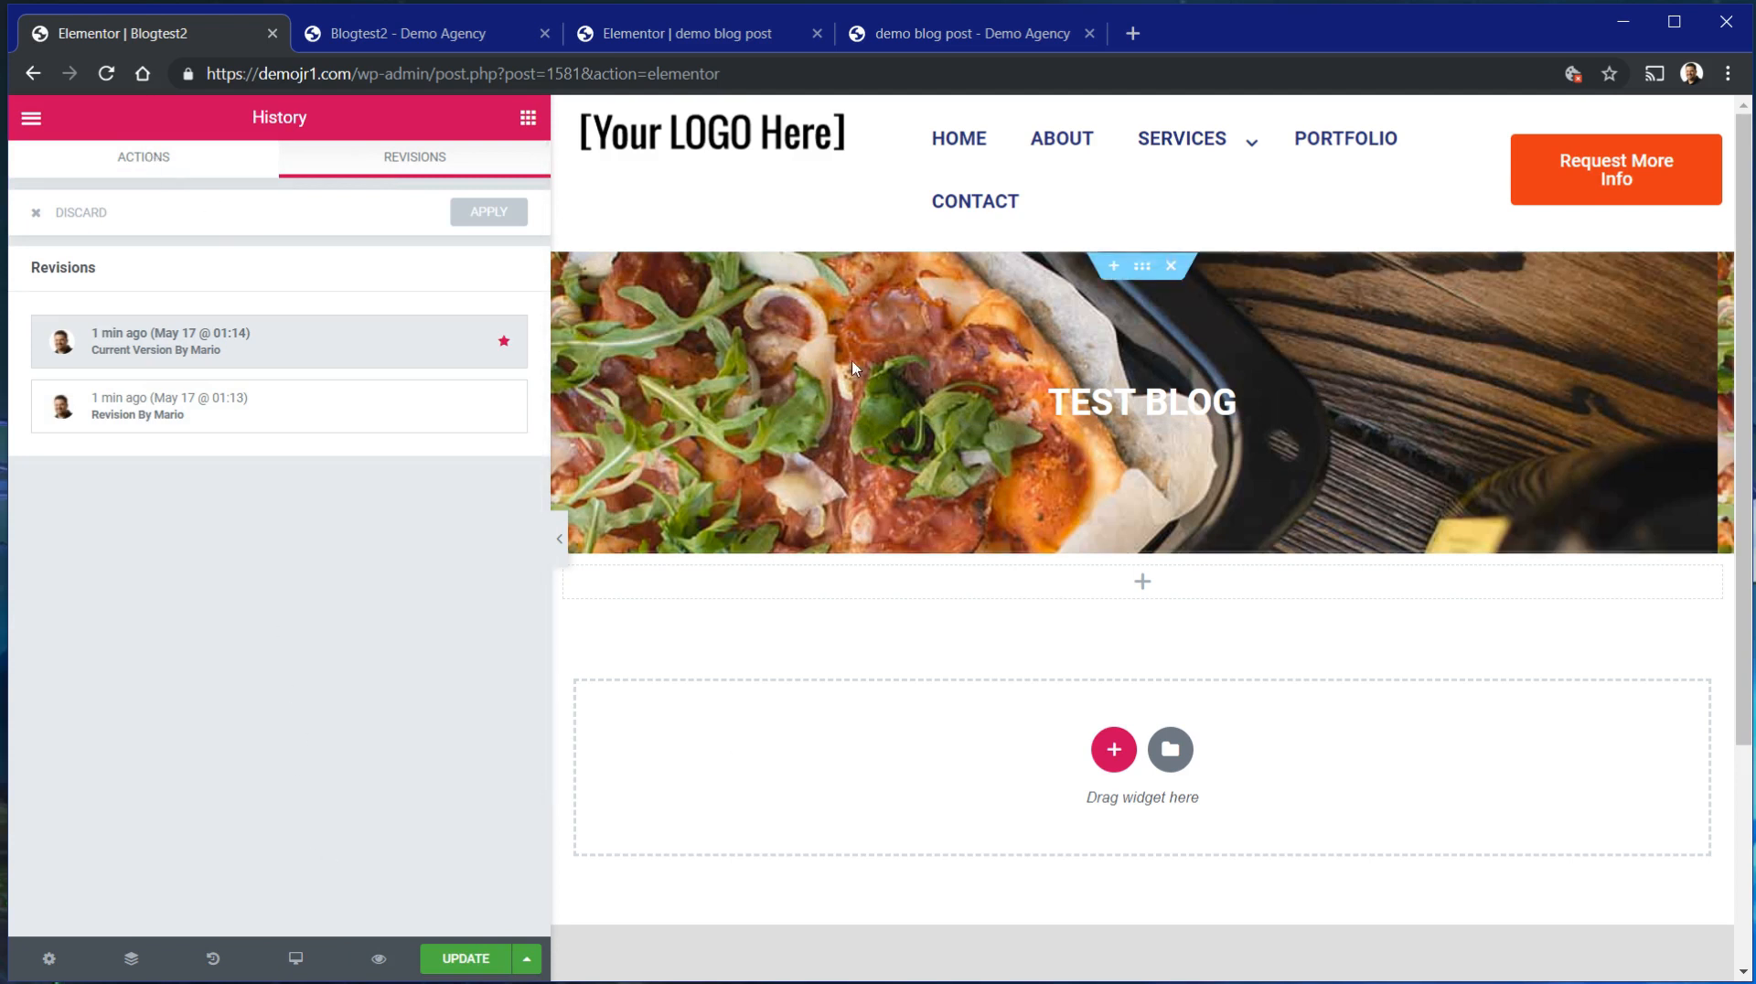
Reopen the banner section's layout settings and set its overflow back to Default.
click(926, 410)
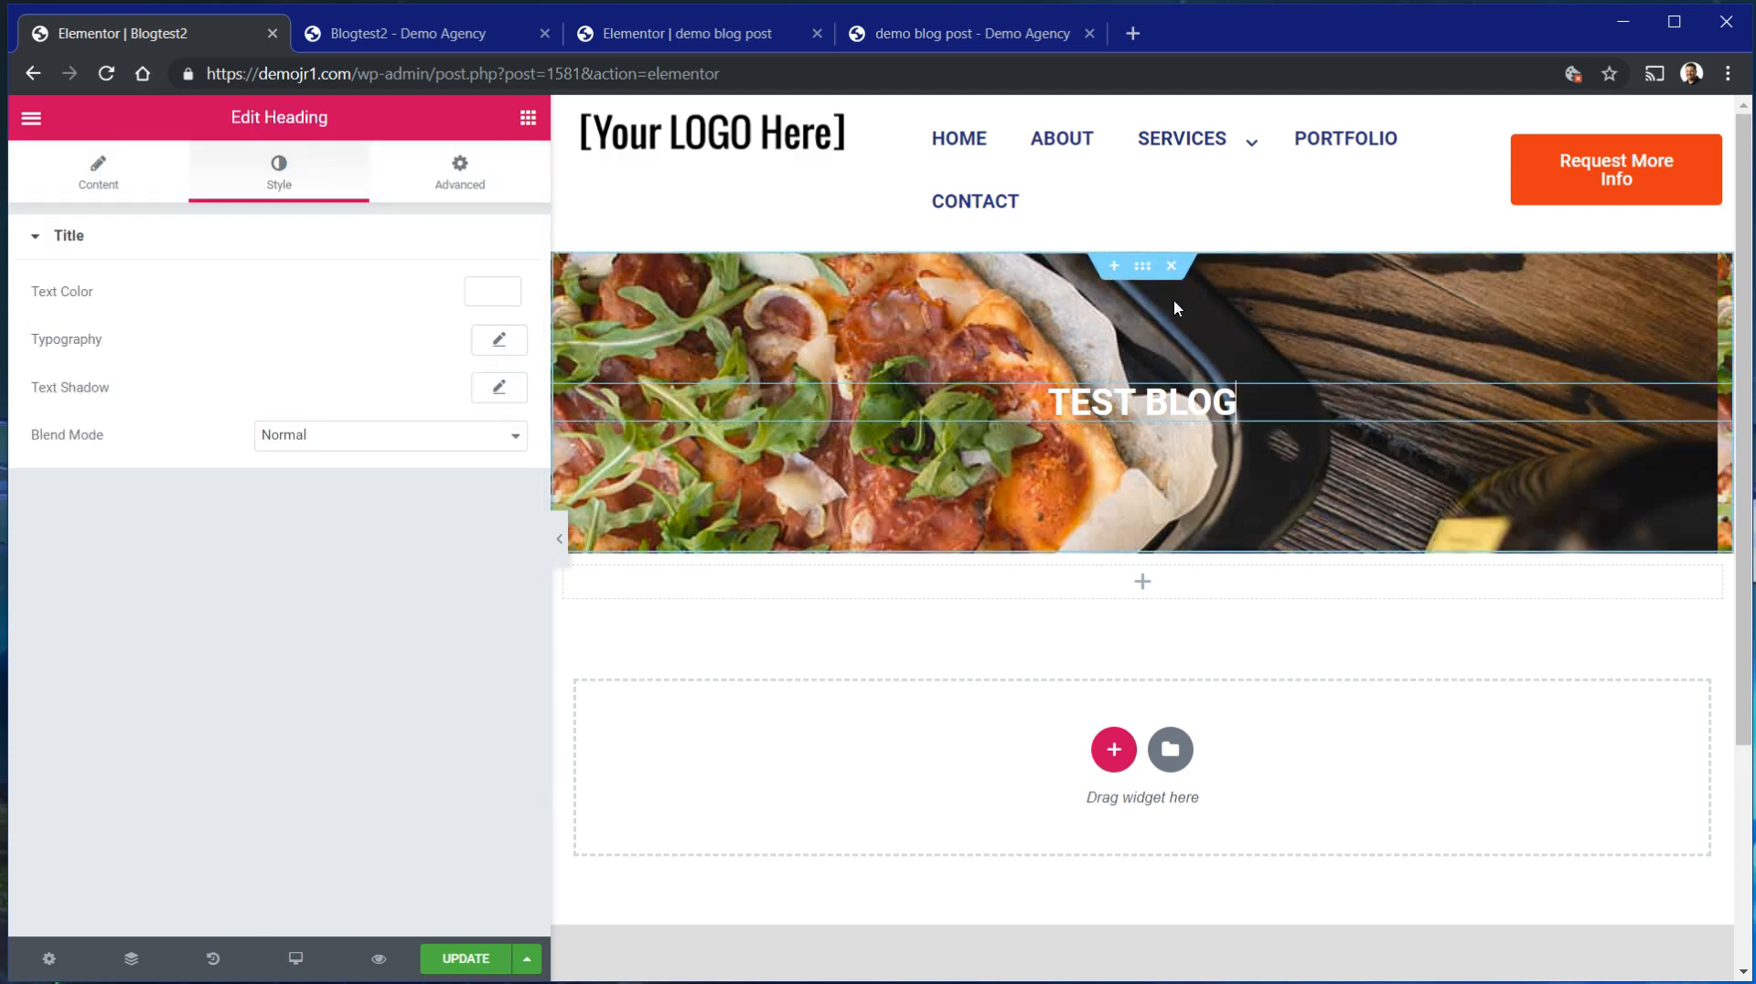
click(1143, 265)
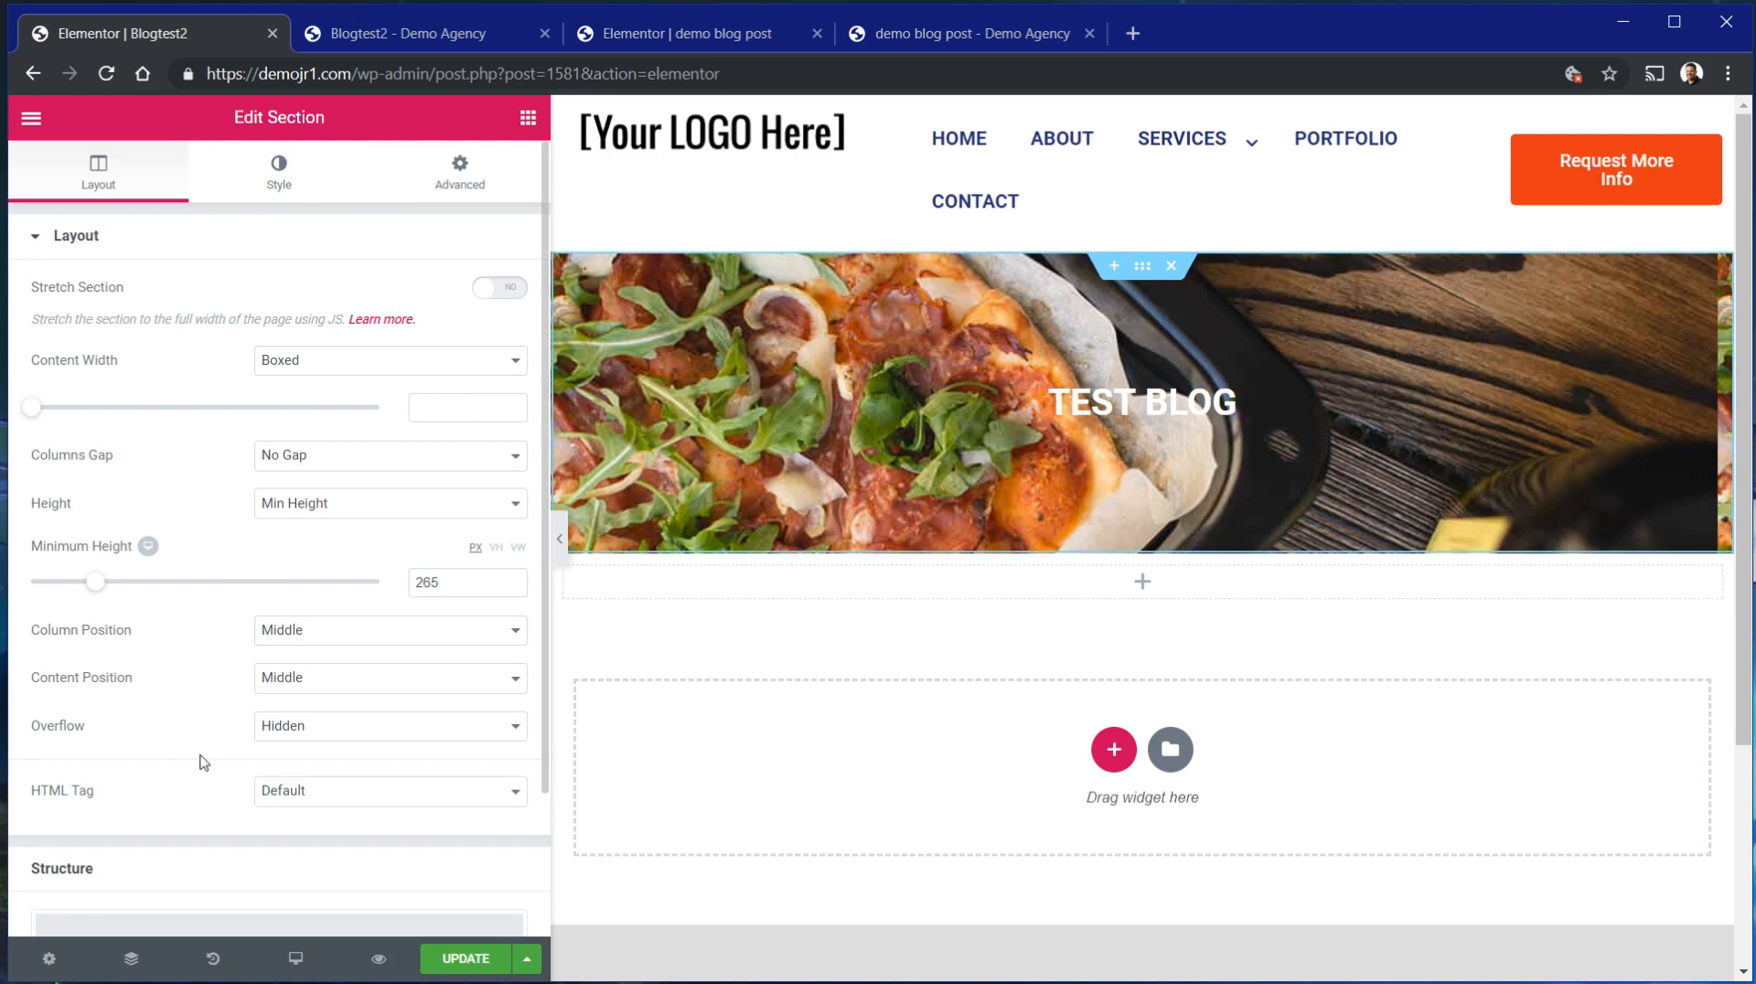
click(314, 729)
click(314, 746)
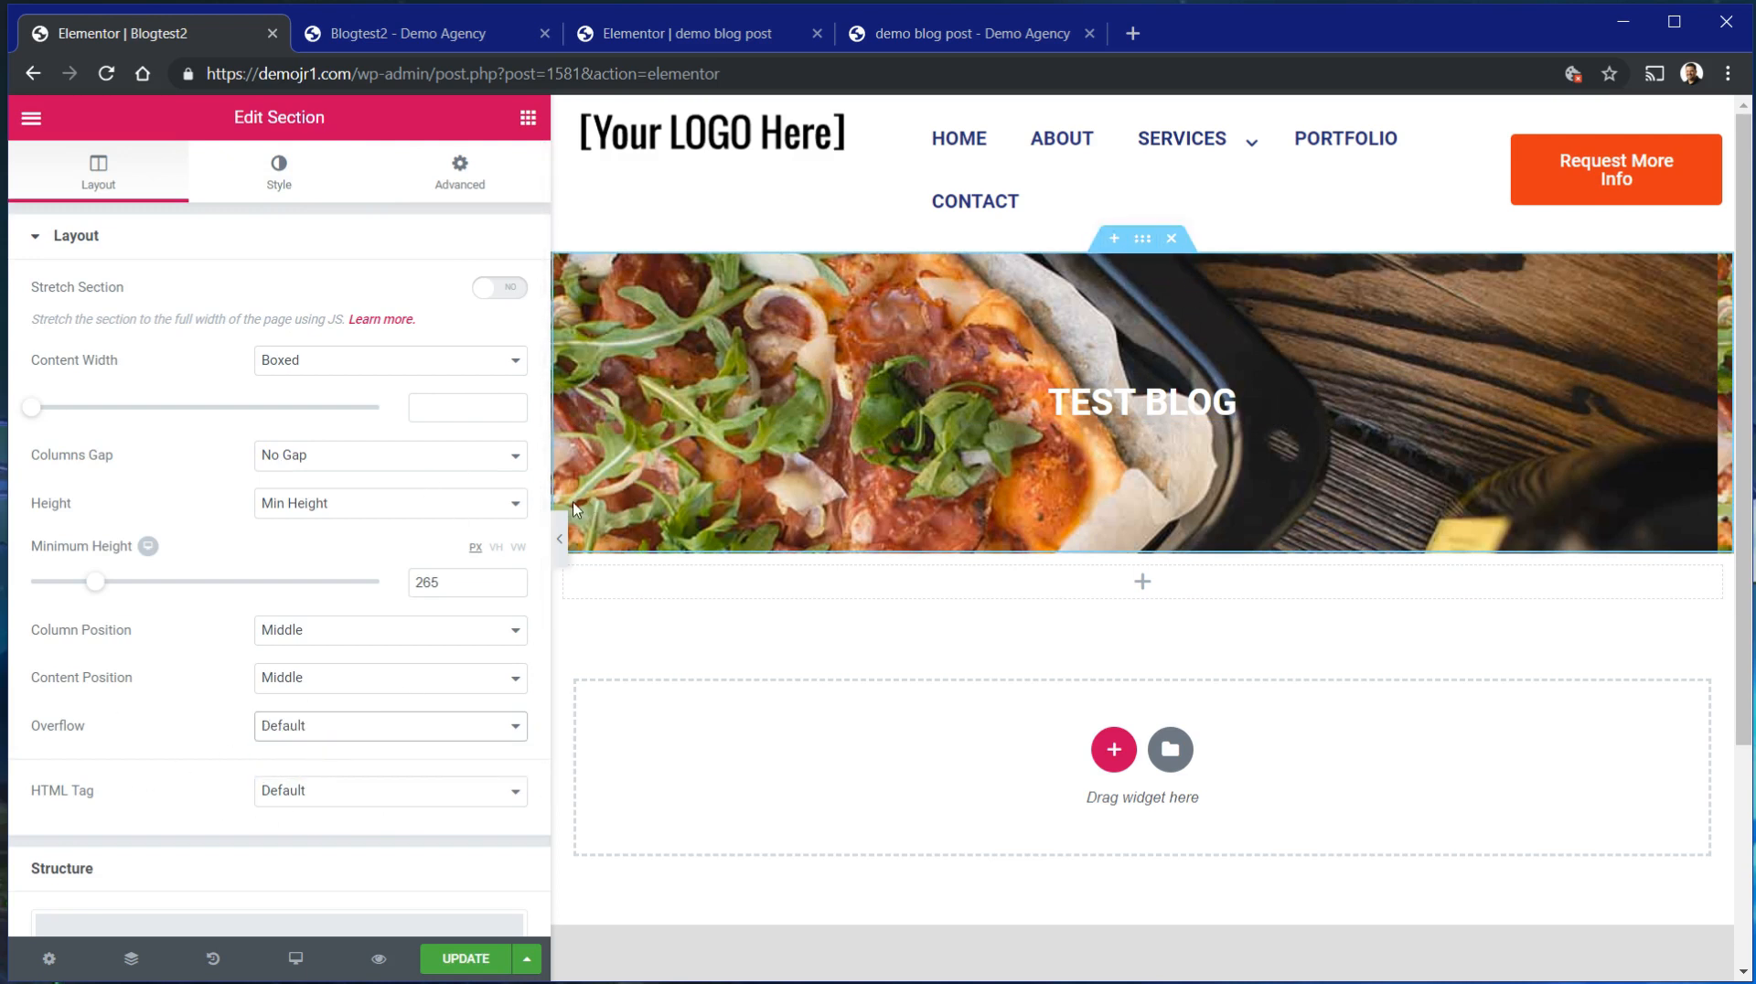
Try the Center Center position for the banner's background image and settle on Top Center, keeping the attachment at Default.
click(275, 174)
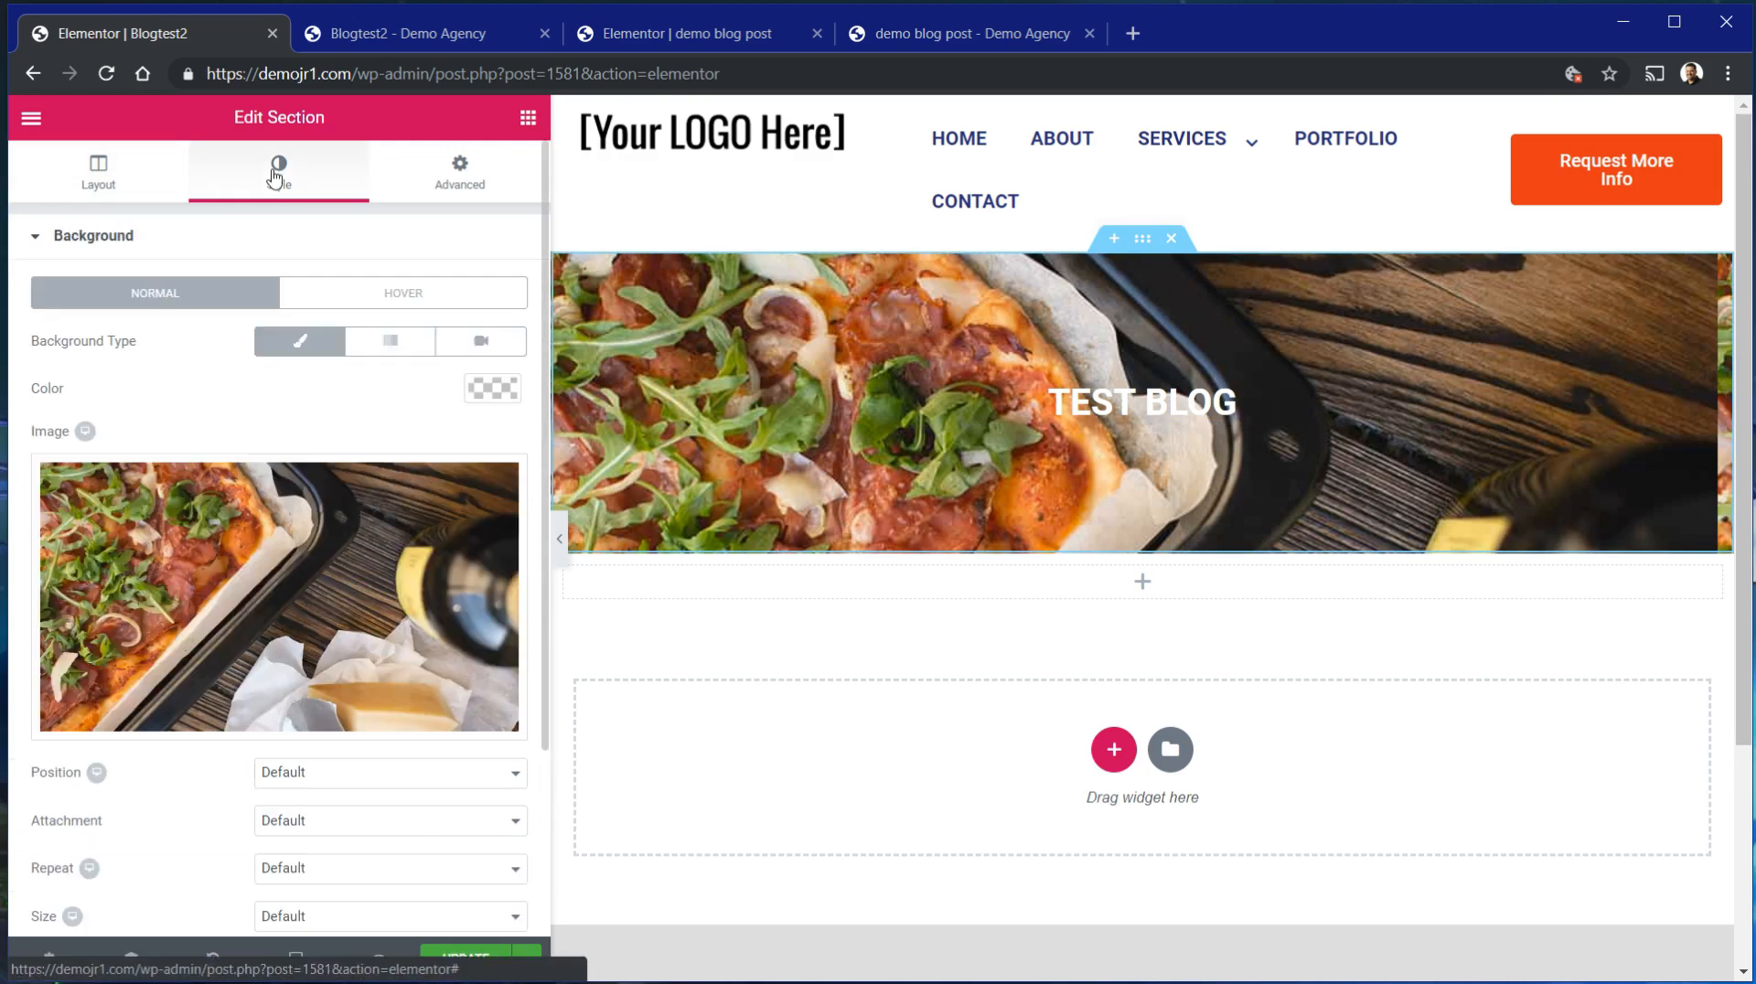
mouse_move(406, 569)
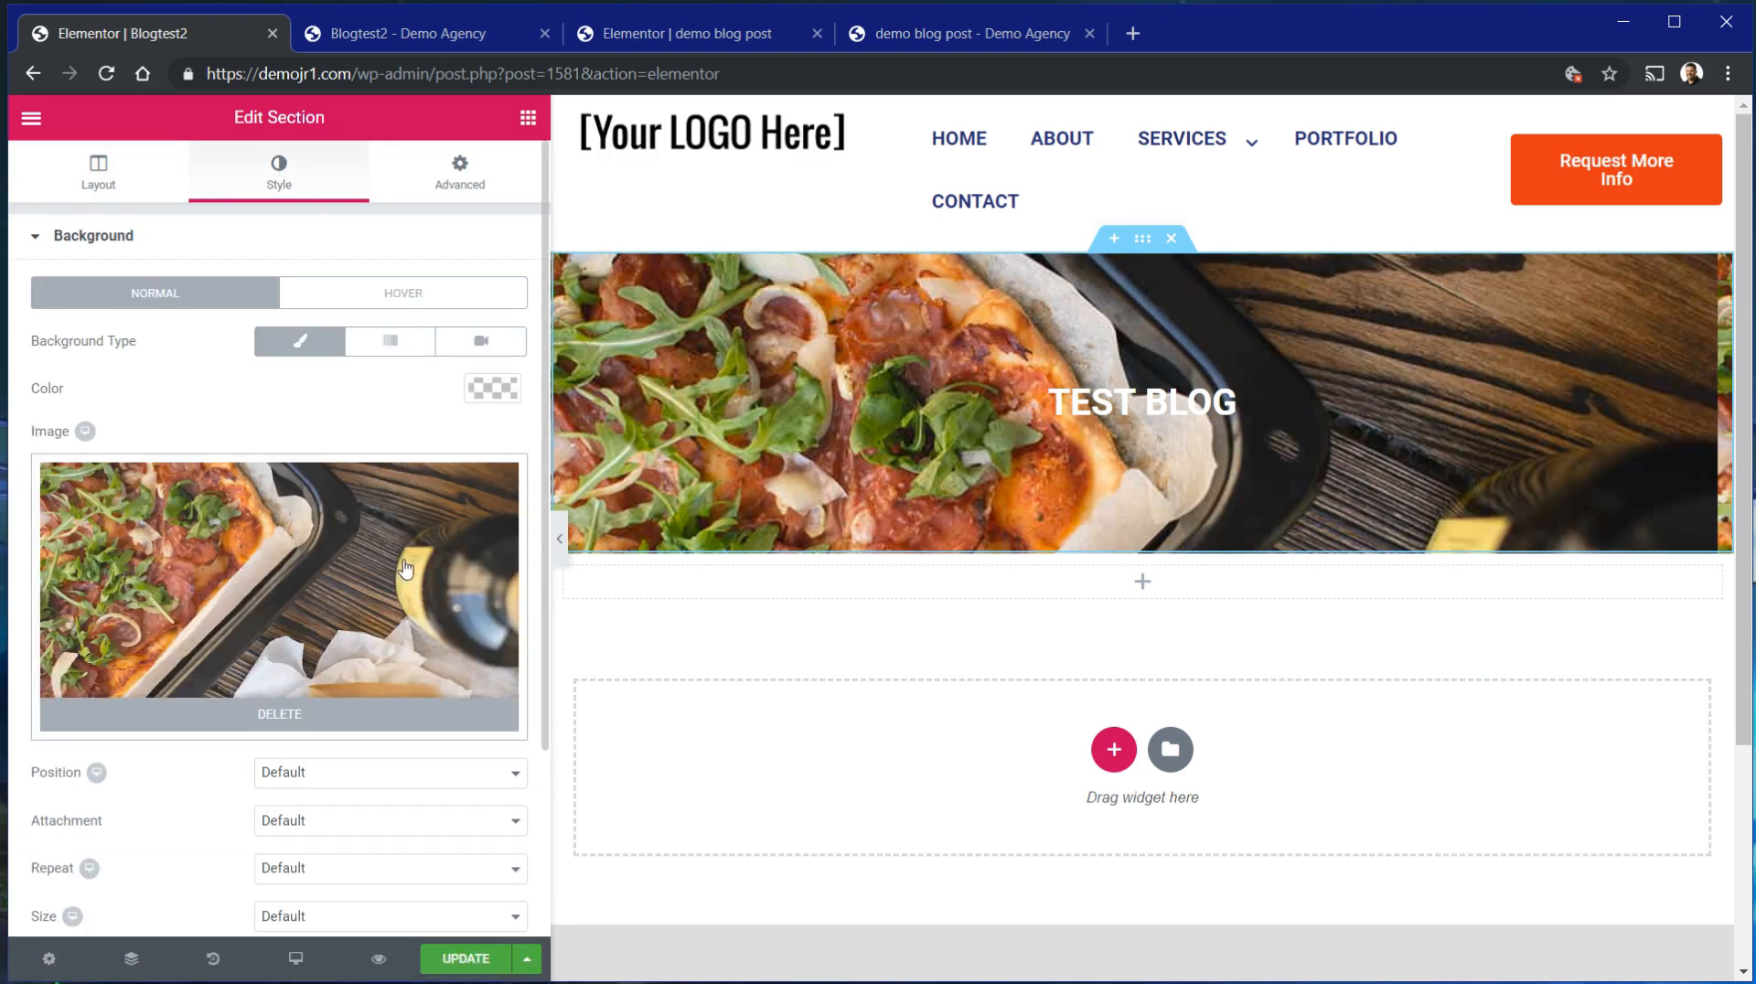
scroll(404, 564, down, 3)
click(358, 543)
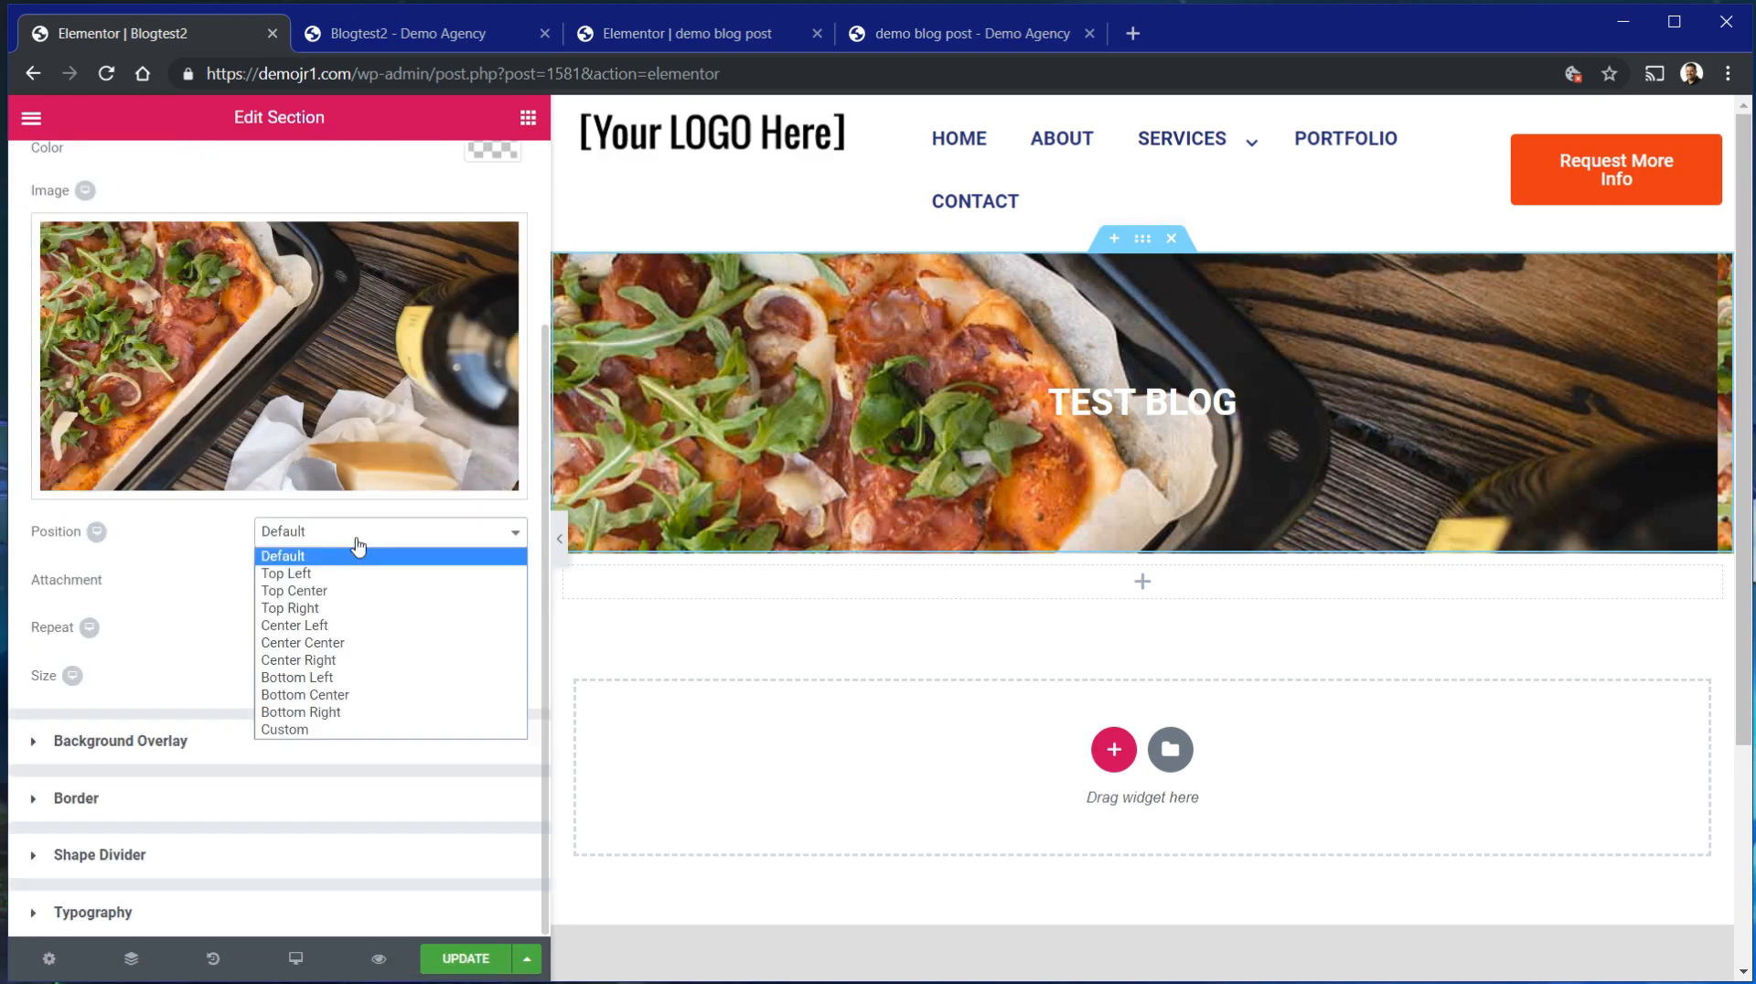
click(350, 643)
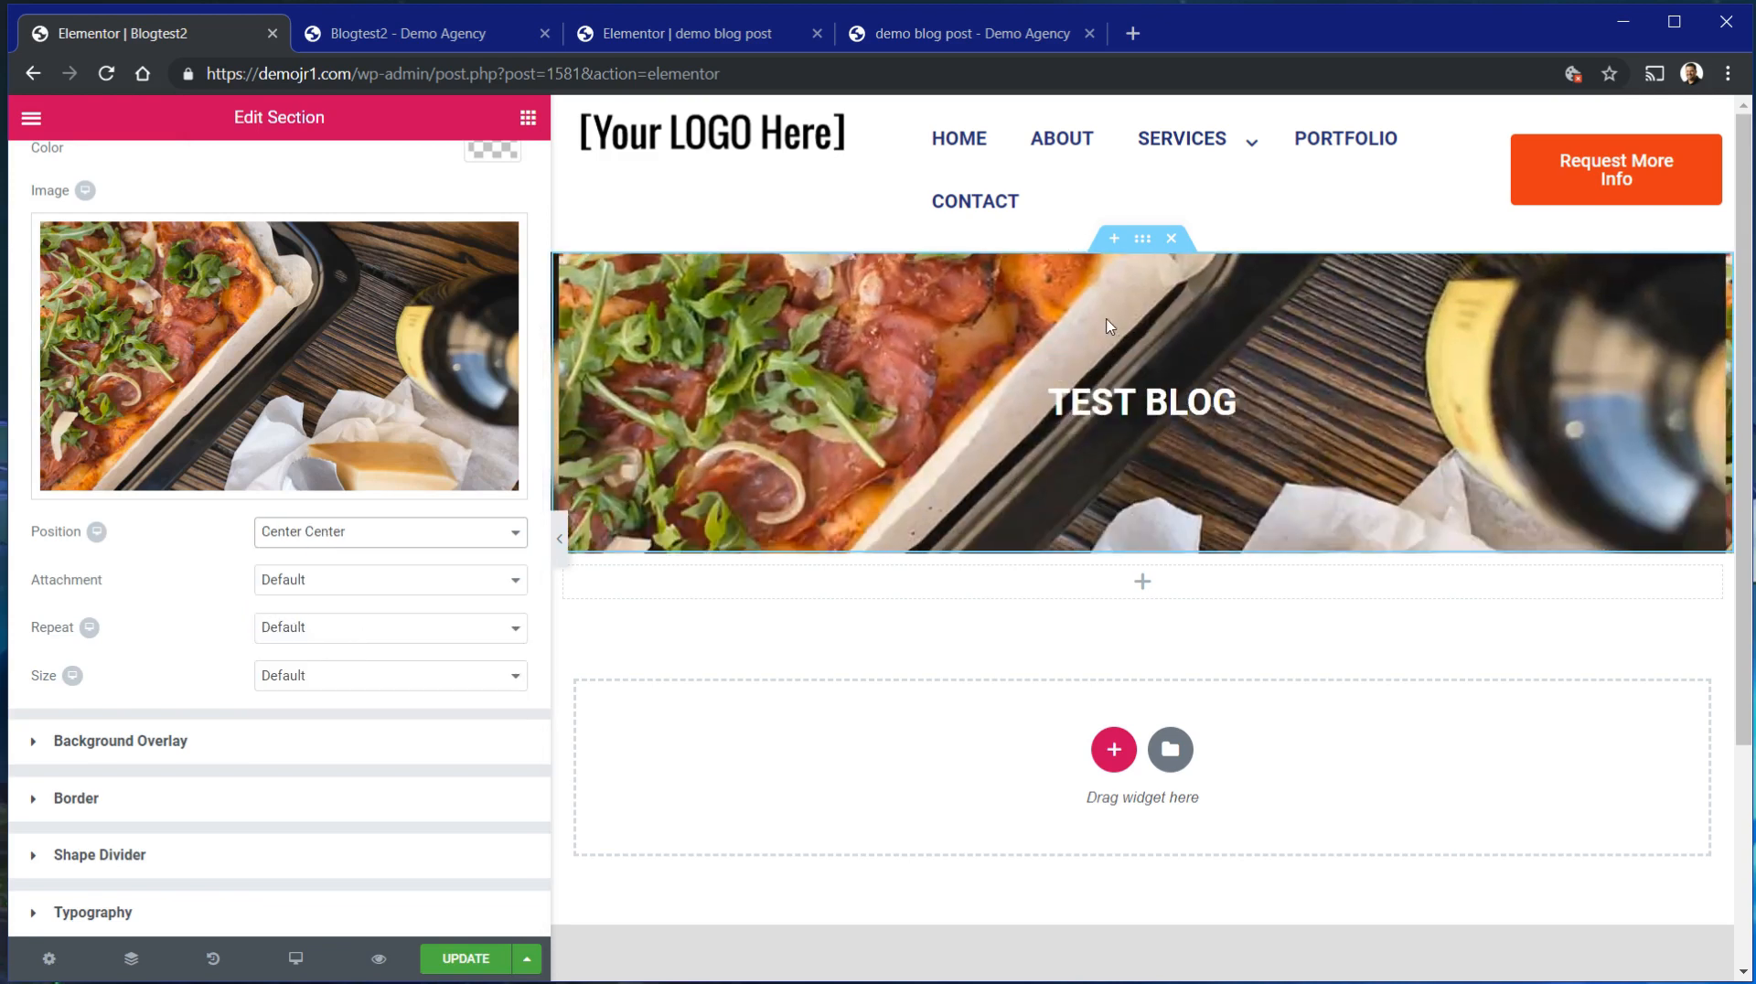
click(373, 585)
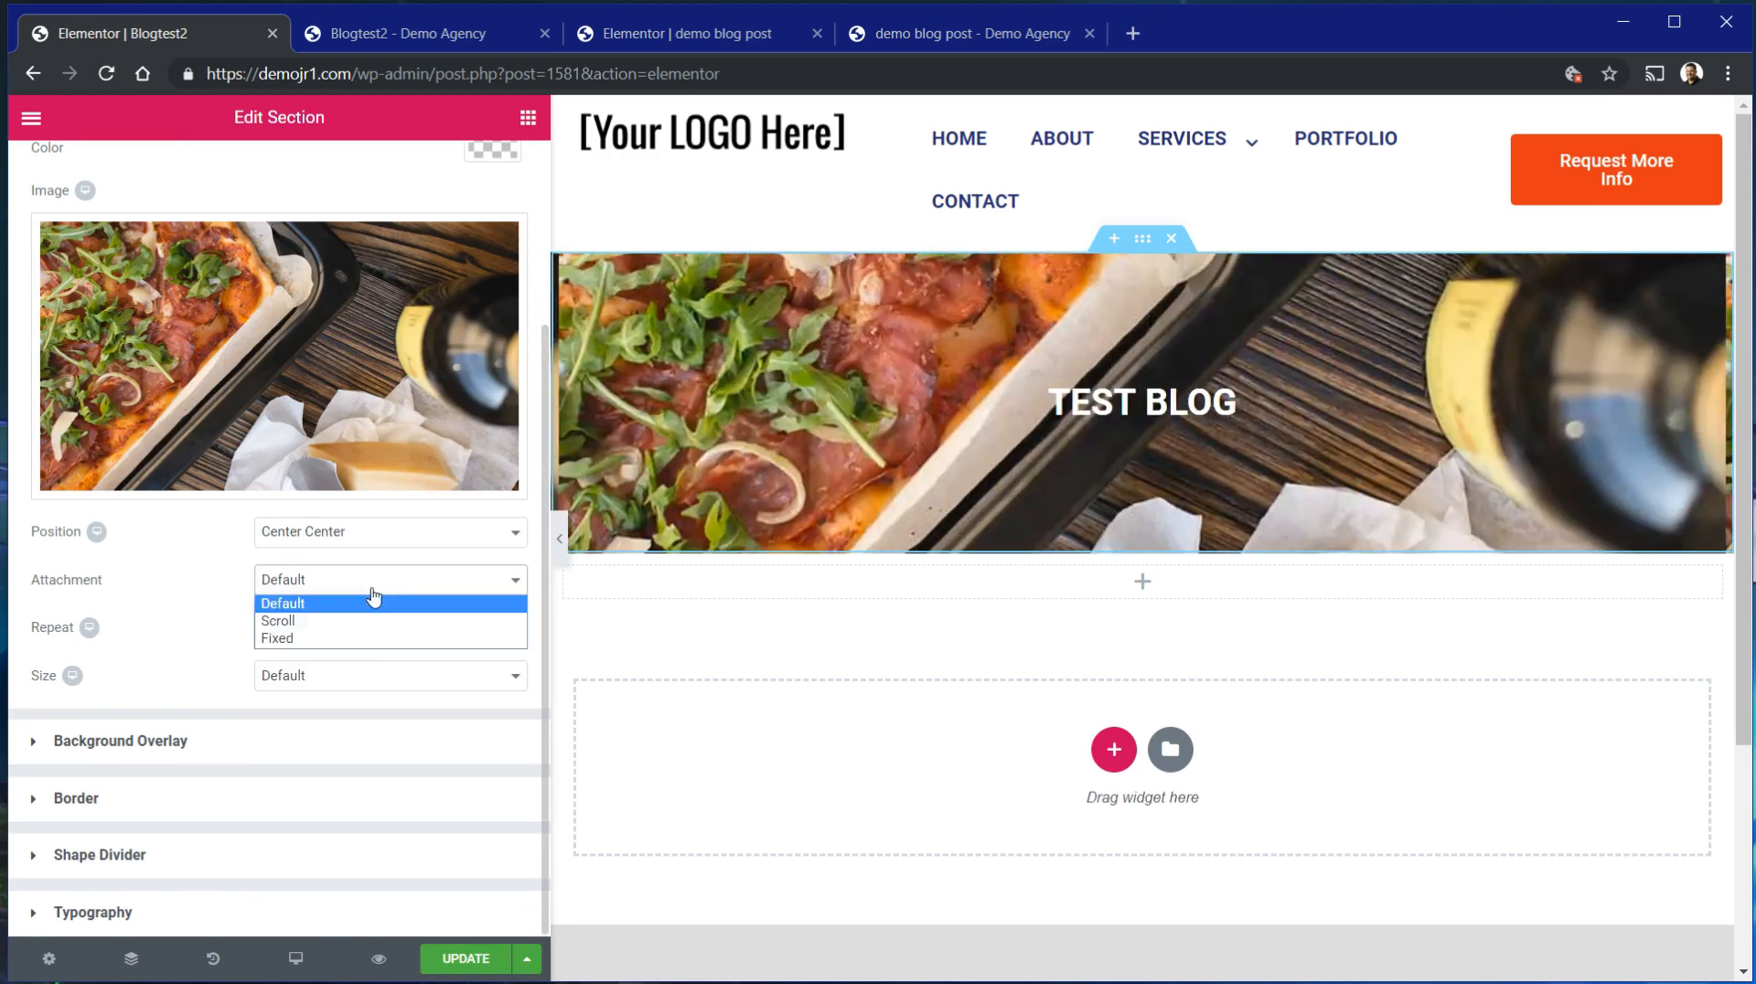
click(373, 599)
click(358, 531)
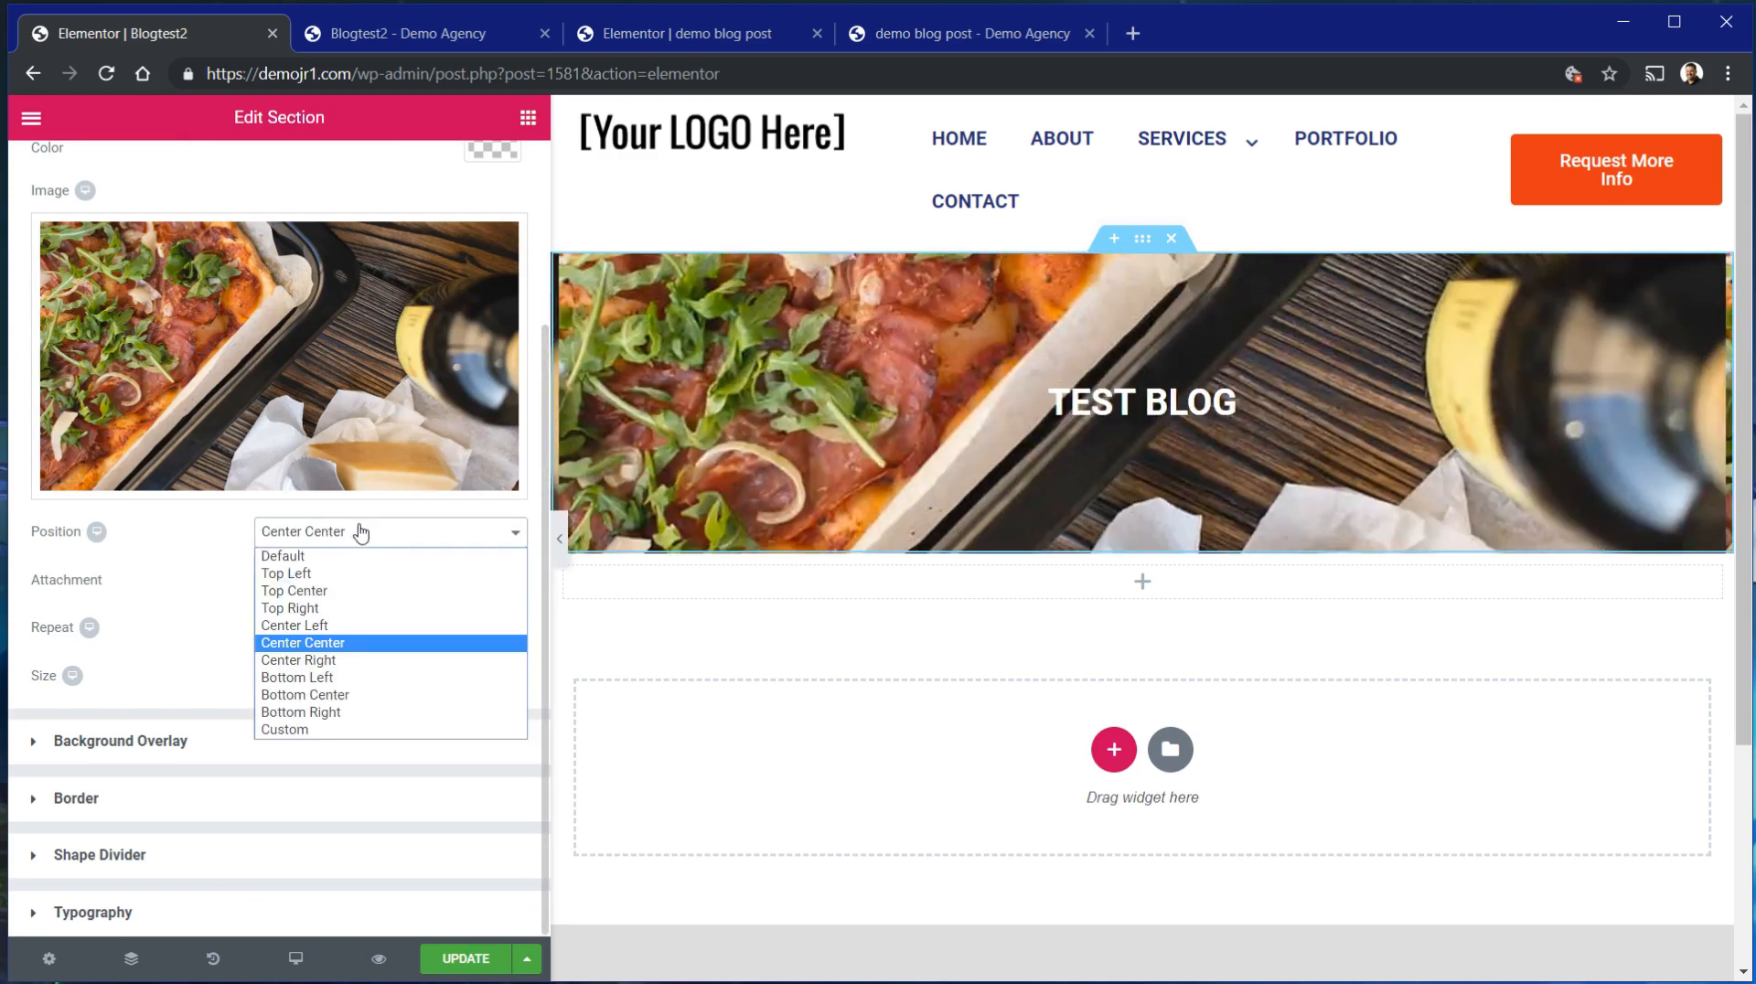
click(351, 591)
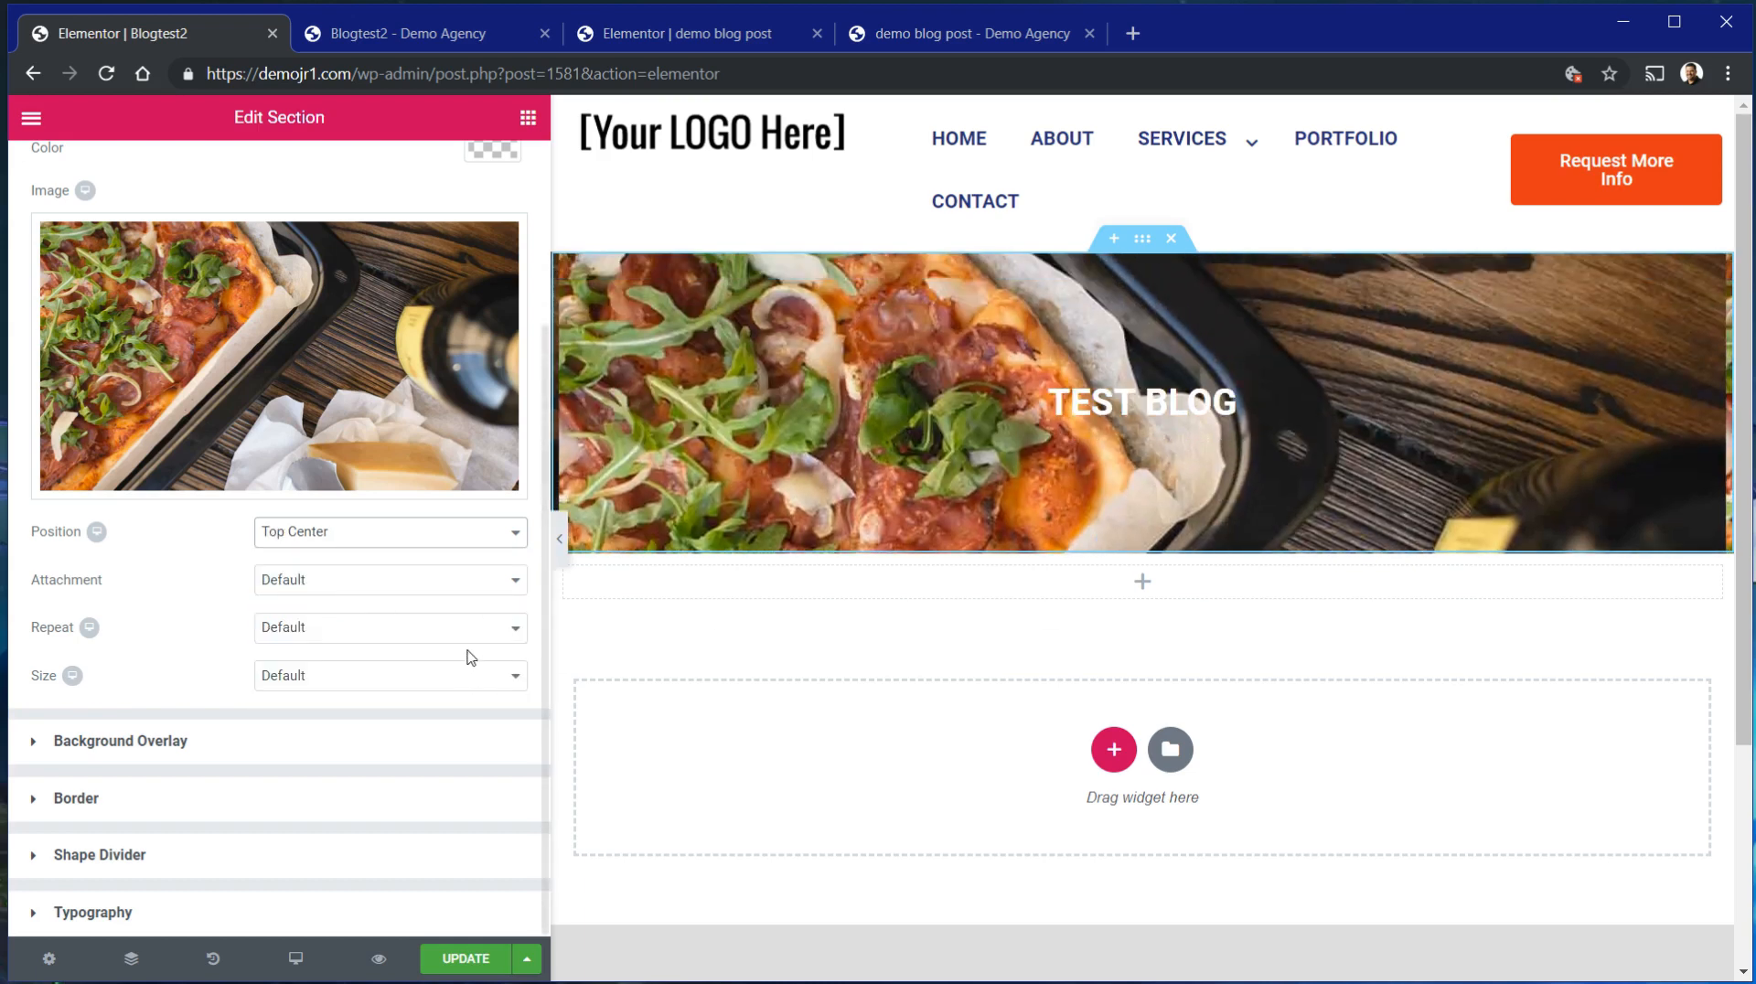
Set the banner's background image to No-repeat, compare the Contain and Auto sizes, and choose Cover.
click(348, 638)
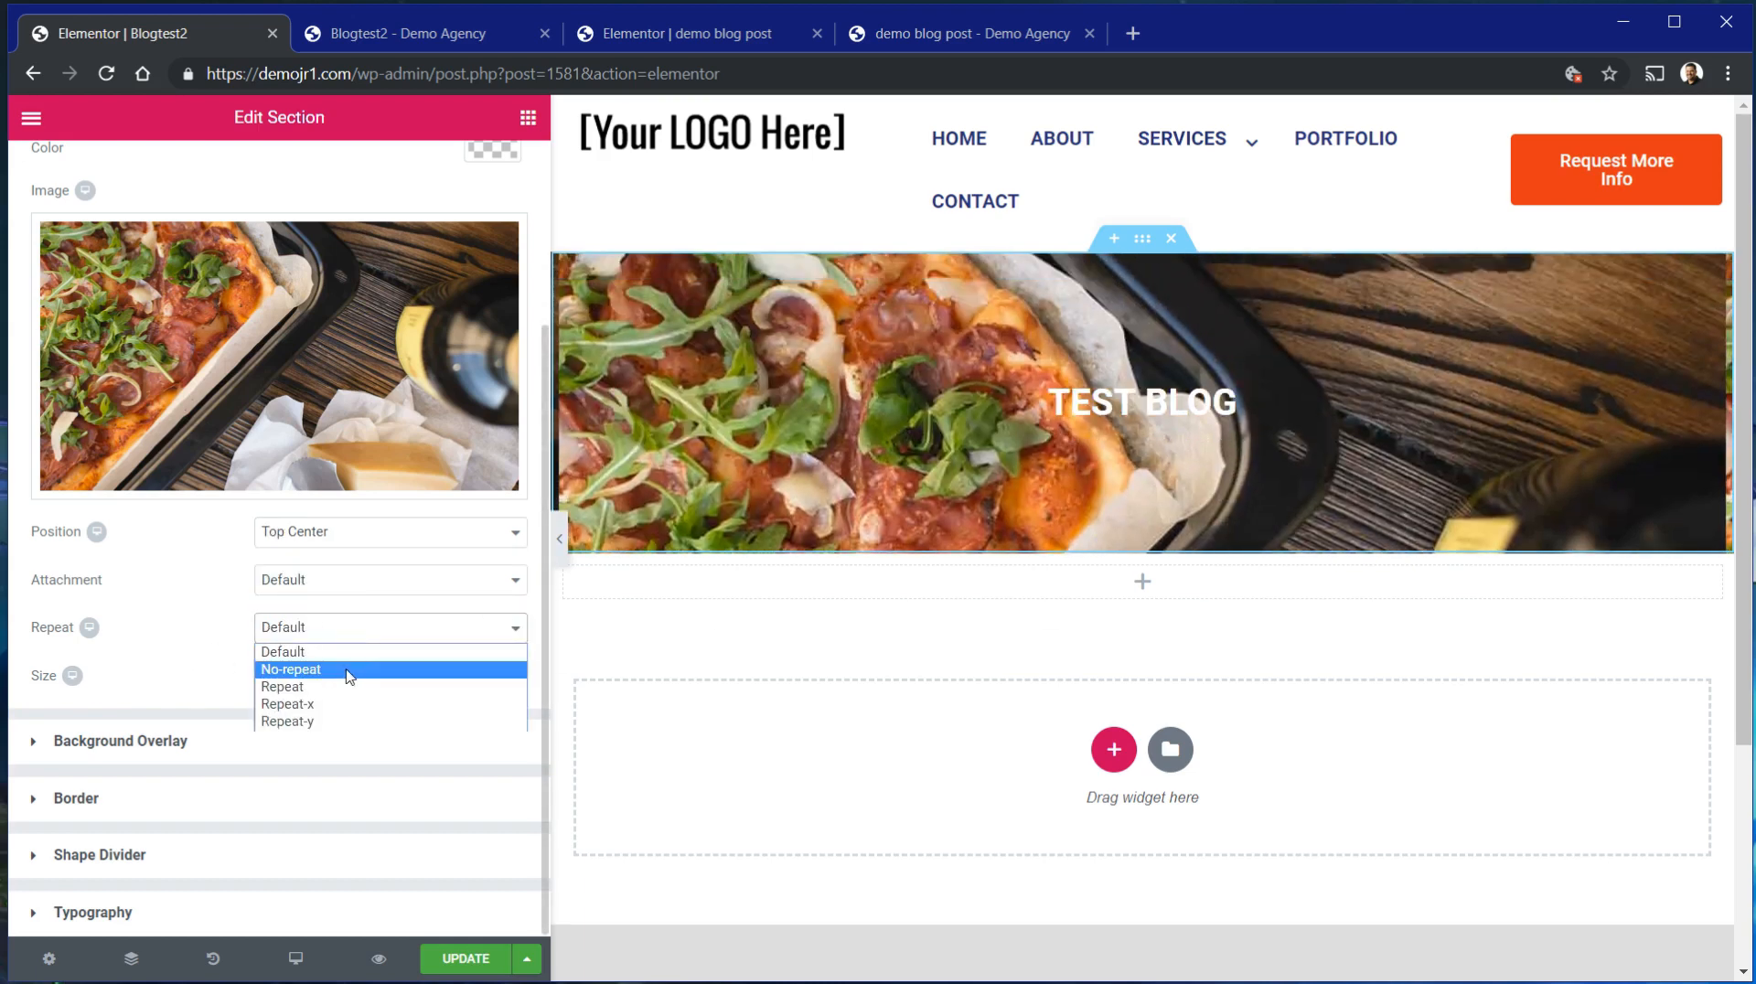
click(347, 672)
click(393, 692)
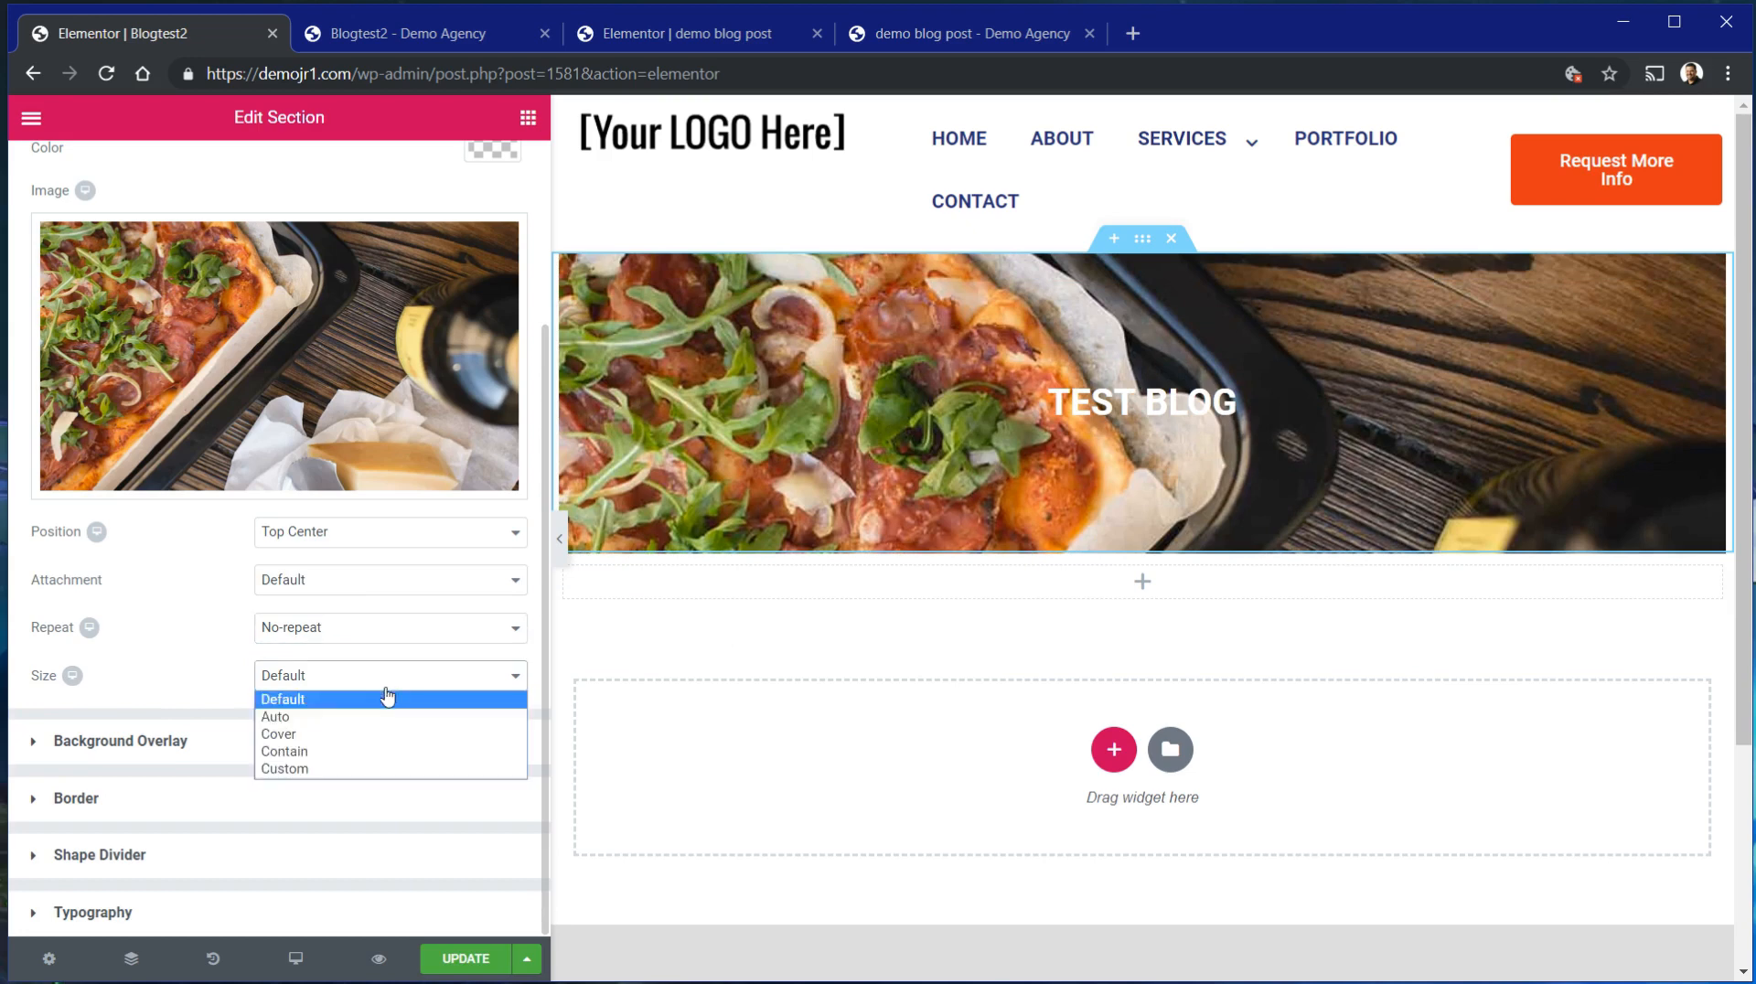
click(363, 753)
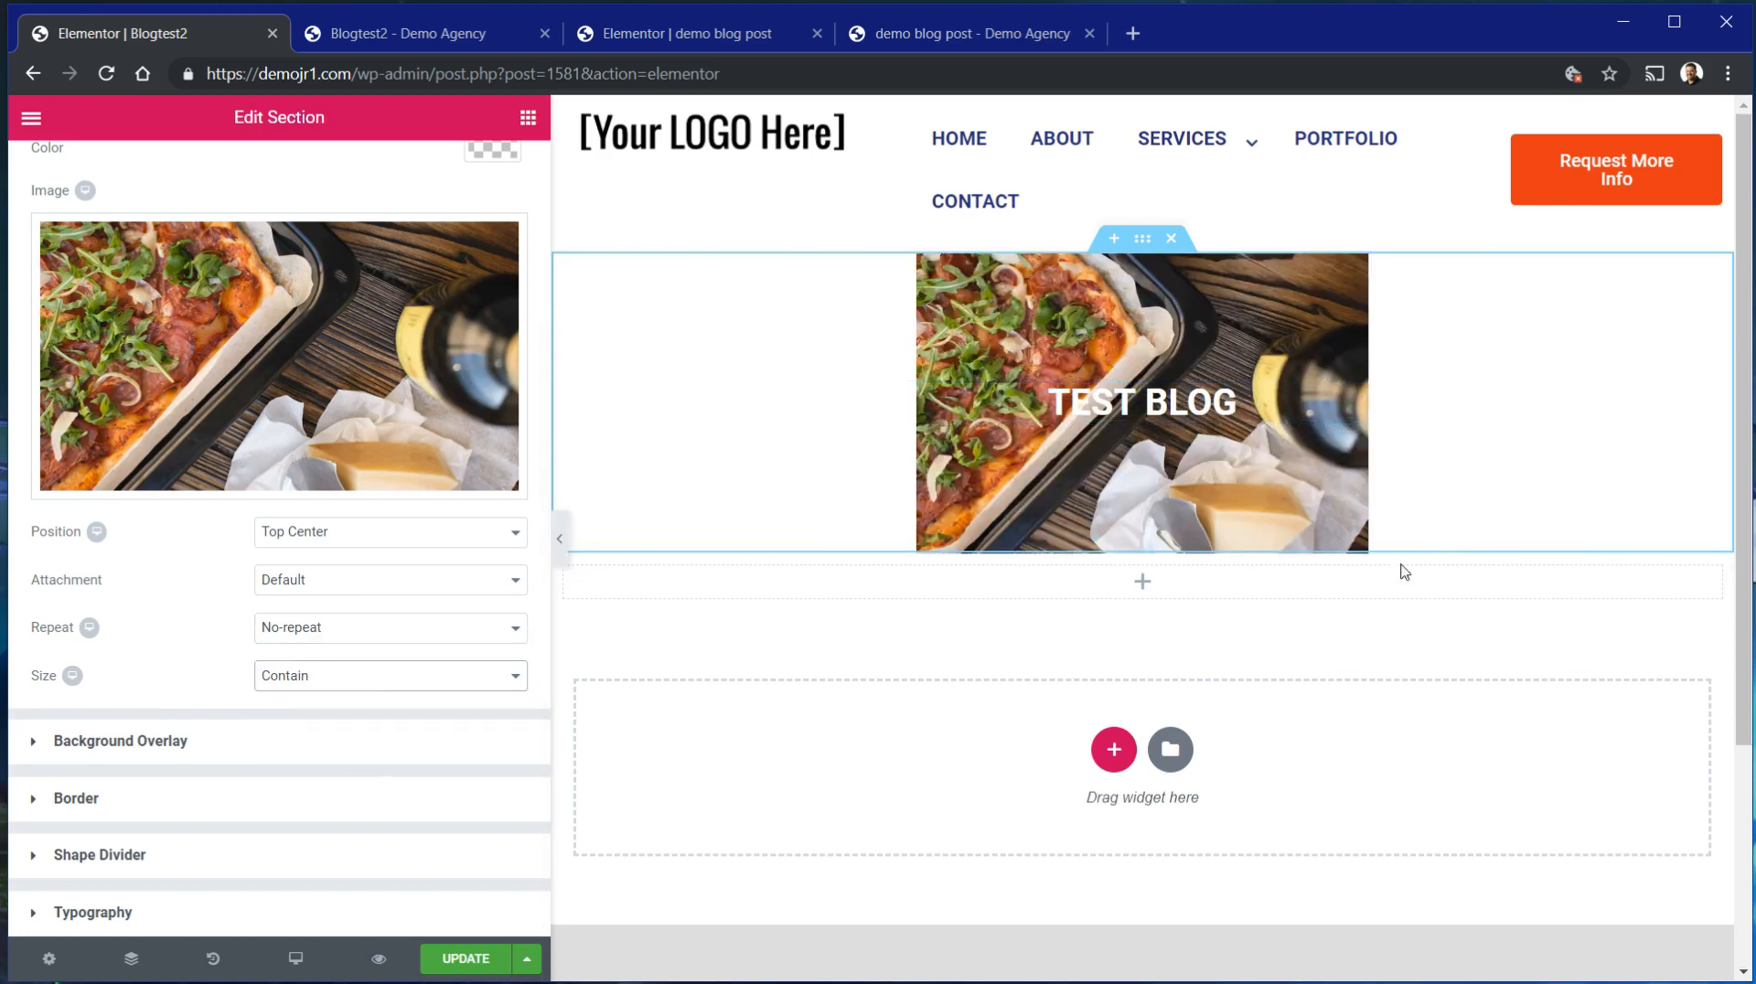
click(384, 675)
click(346, 719)
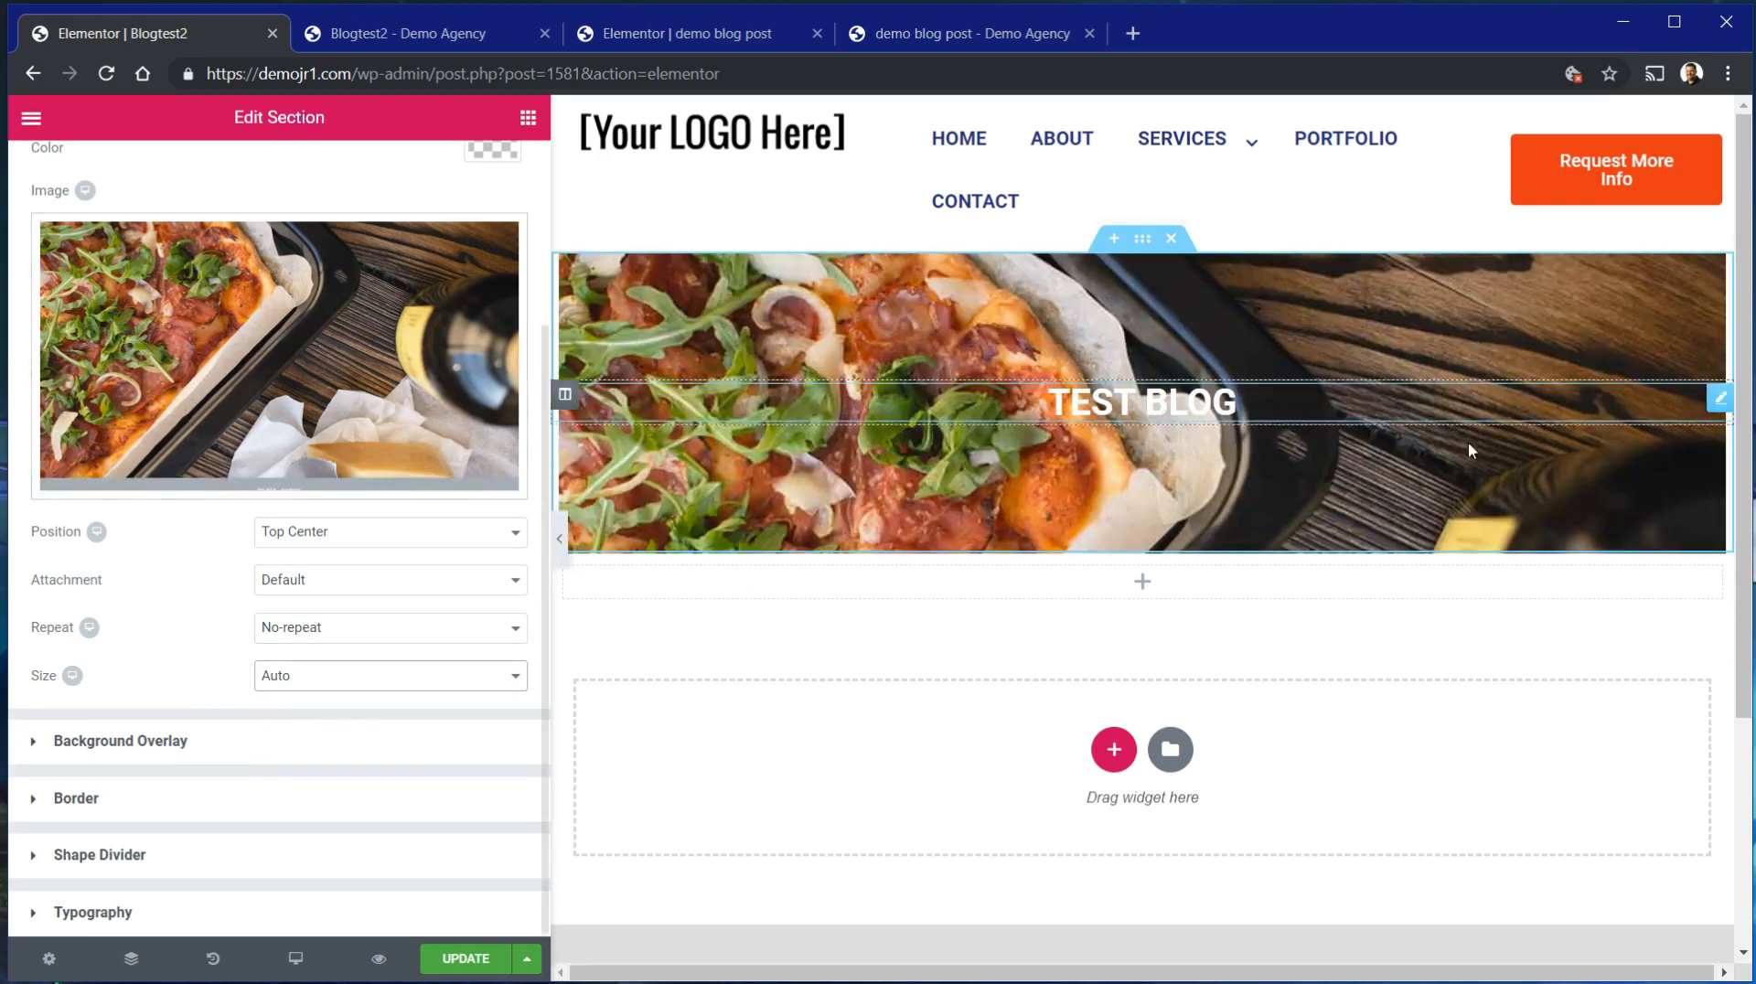
click(389, 684)
click(379, 734)
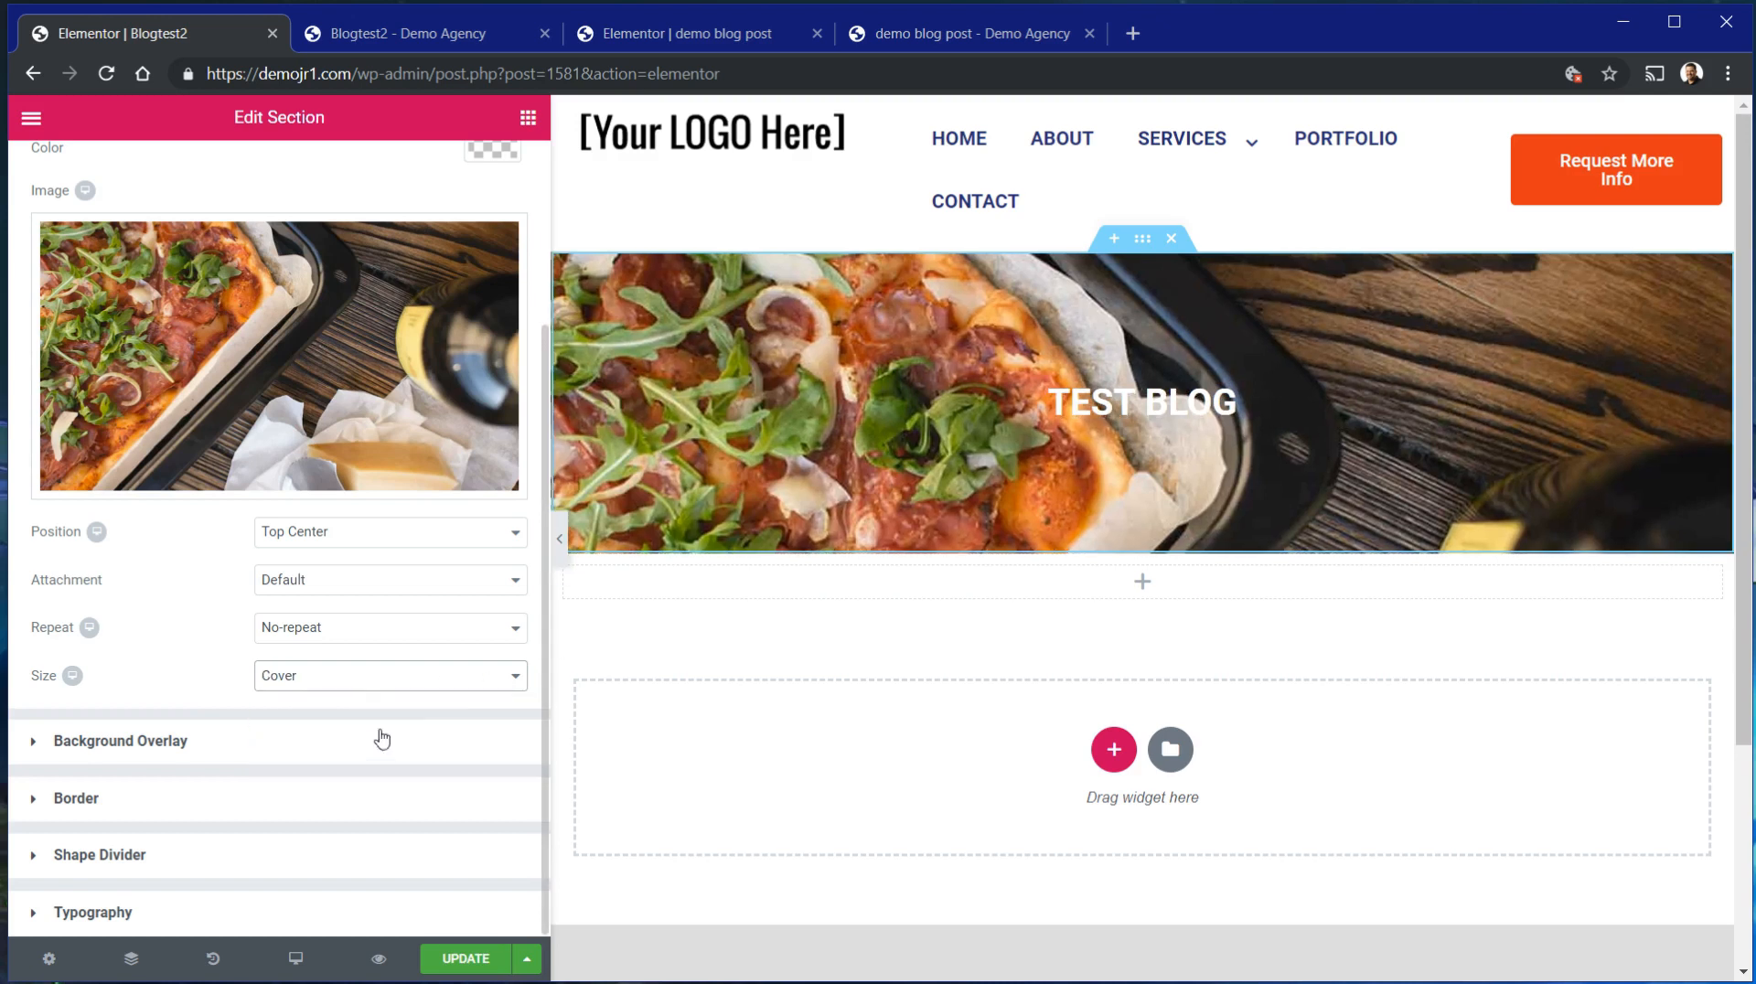
Try a Custom size and adjusted width for the banner's background image, and return its size to Cover.
click(326, 682)
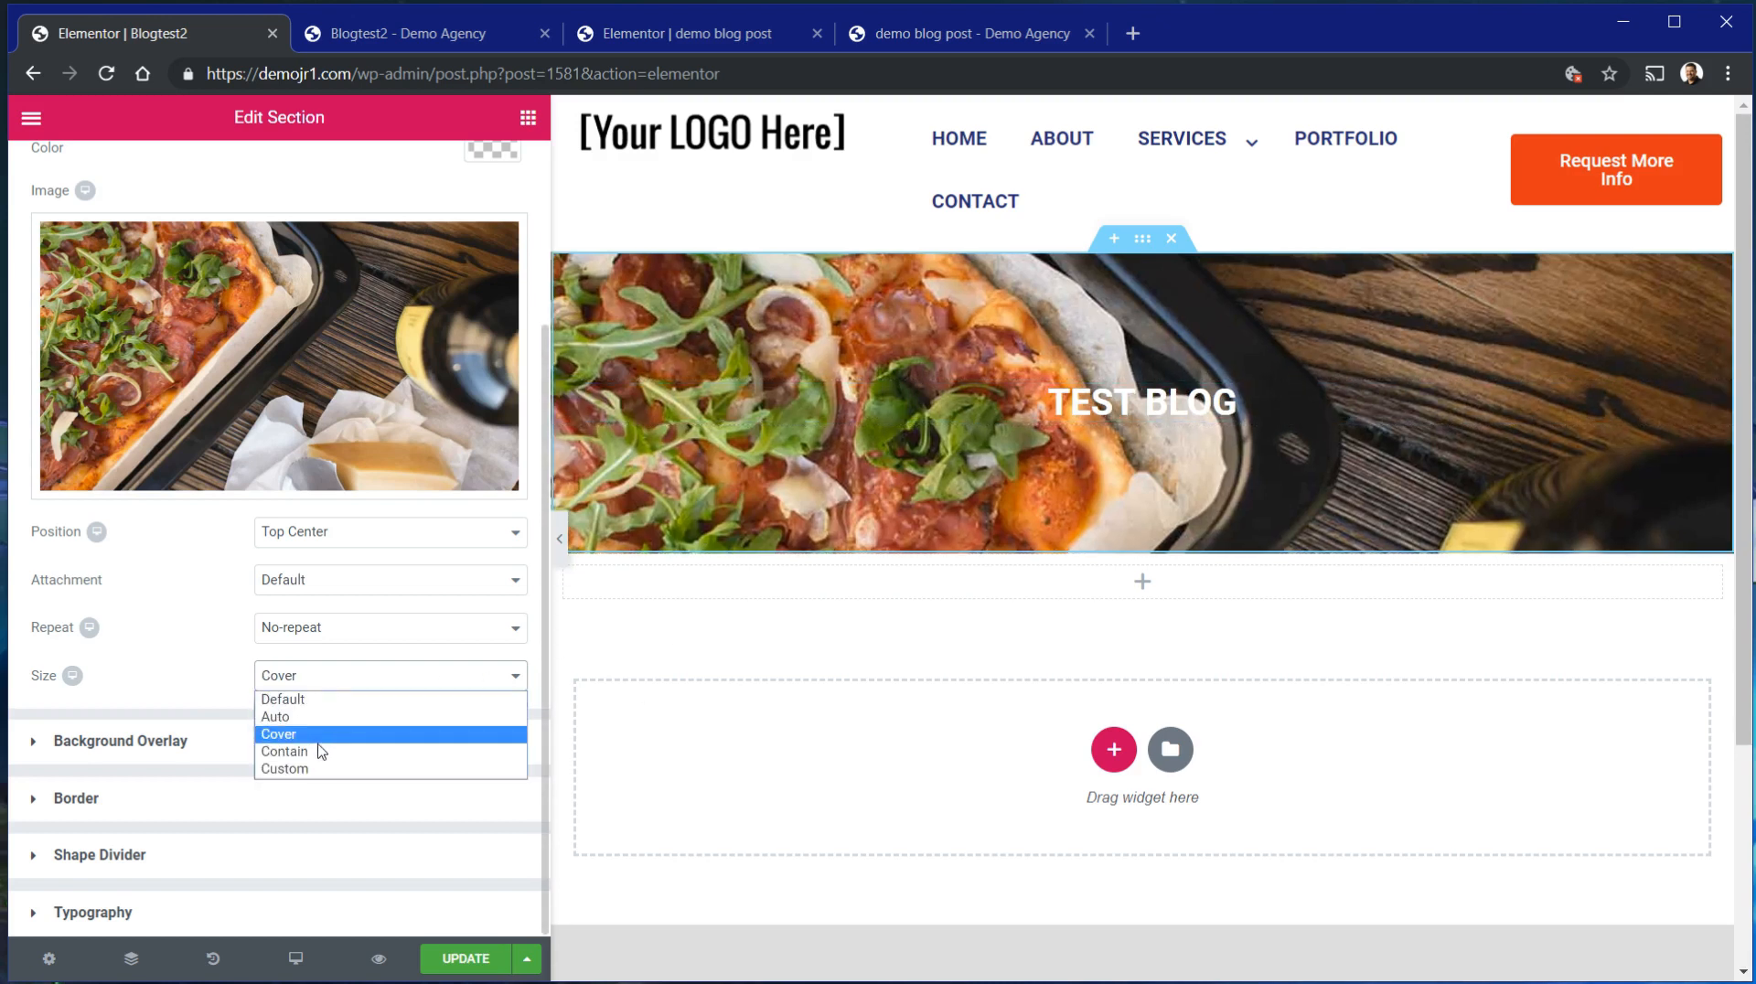
click(320, 769)
click(316, 674)
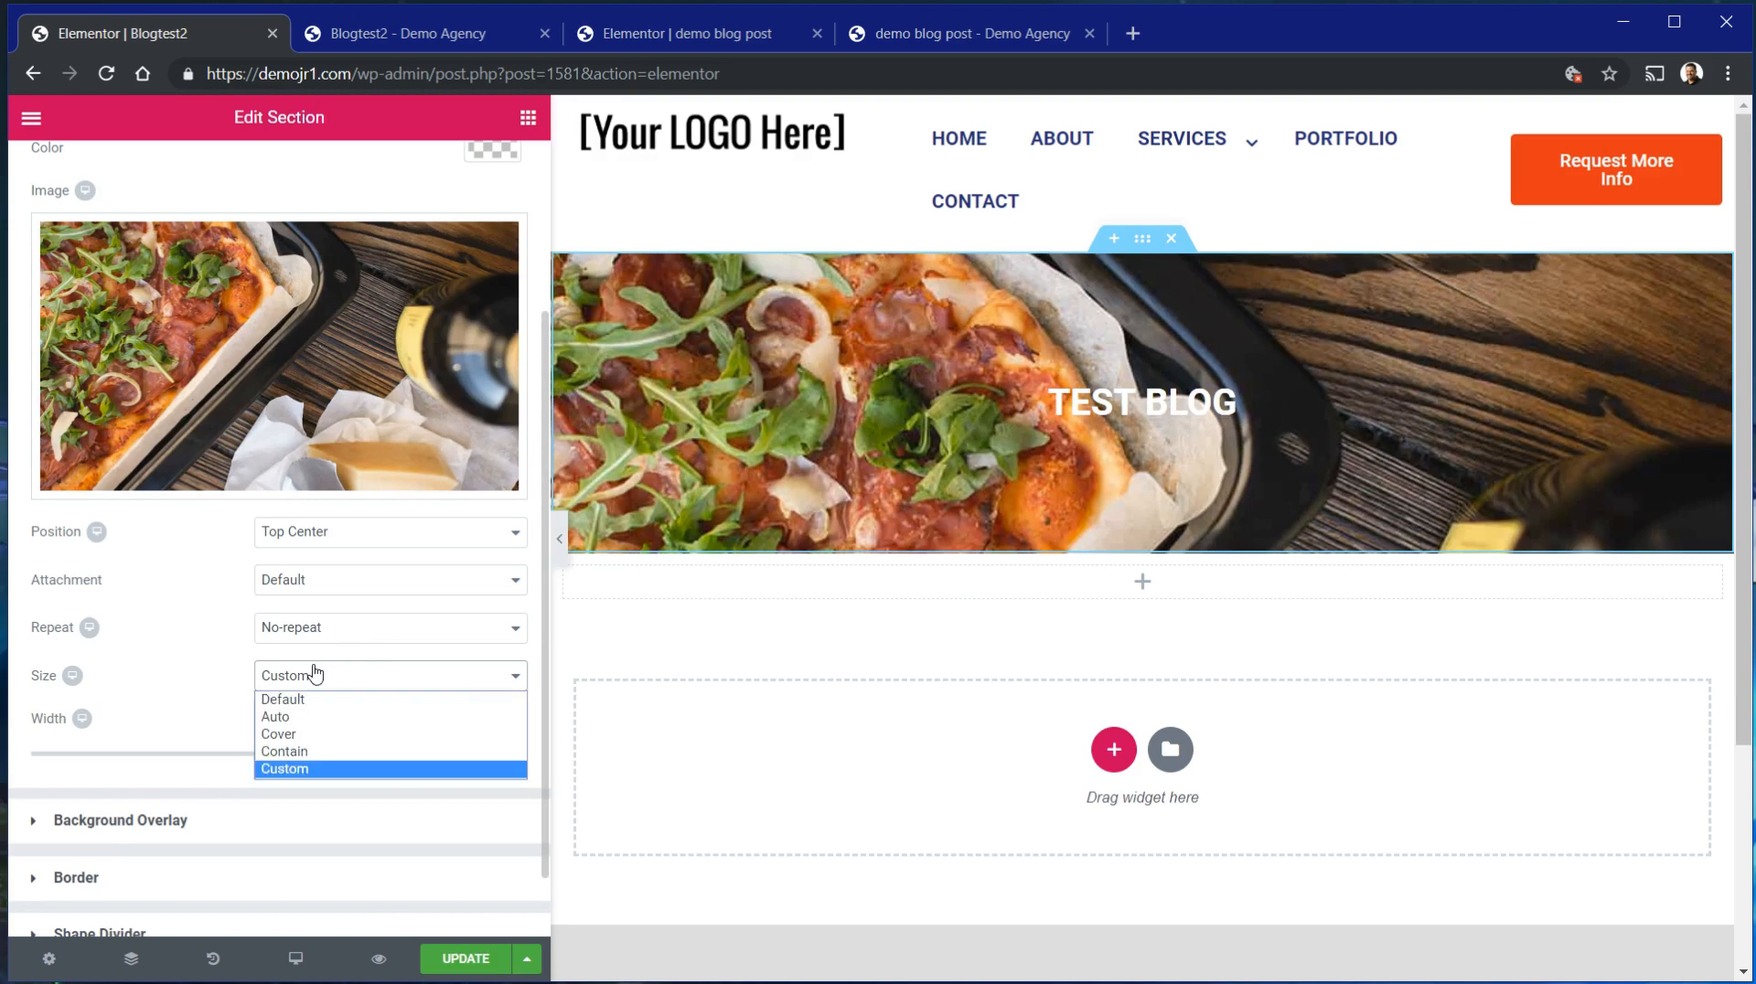
click(315, 674)
drag(385, 768, 824, 780)
click(378, 677)
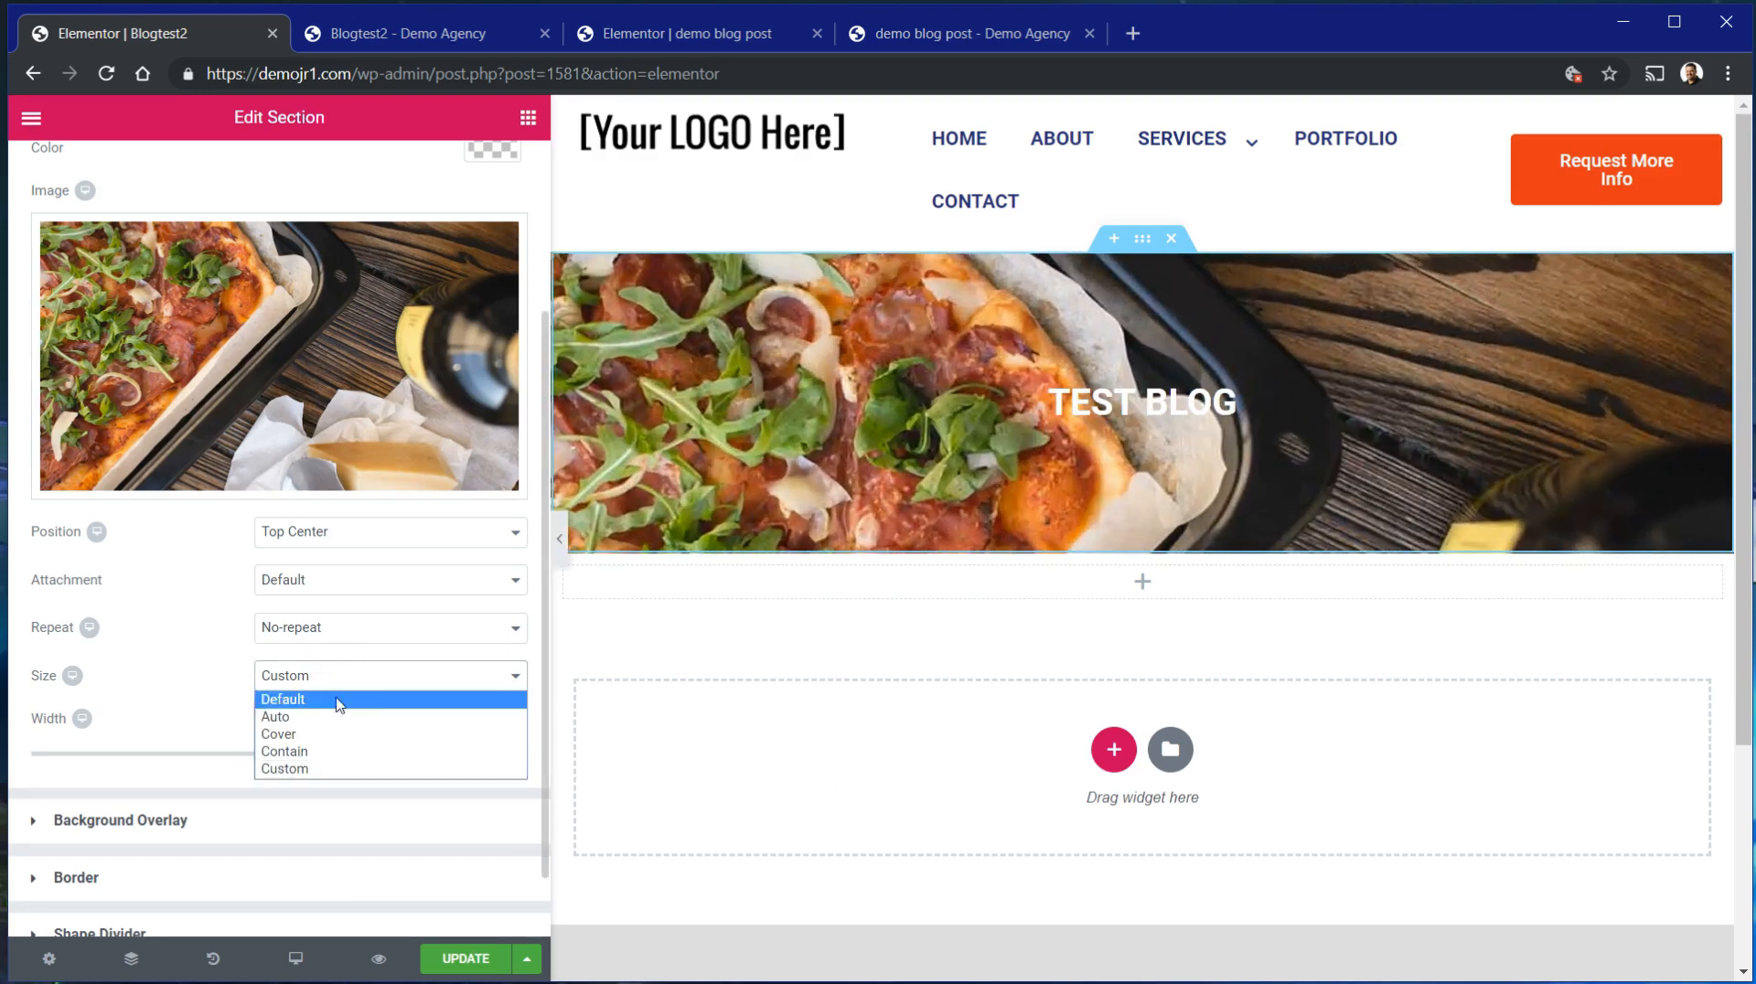
click(333, 733)
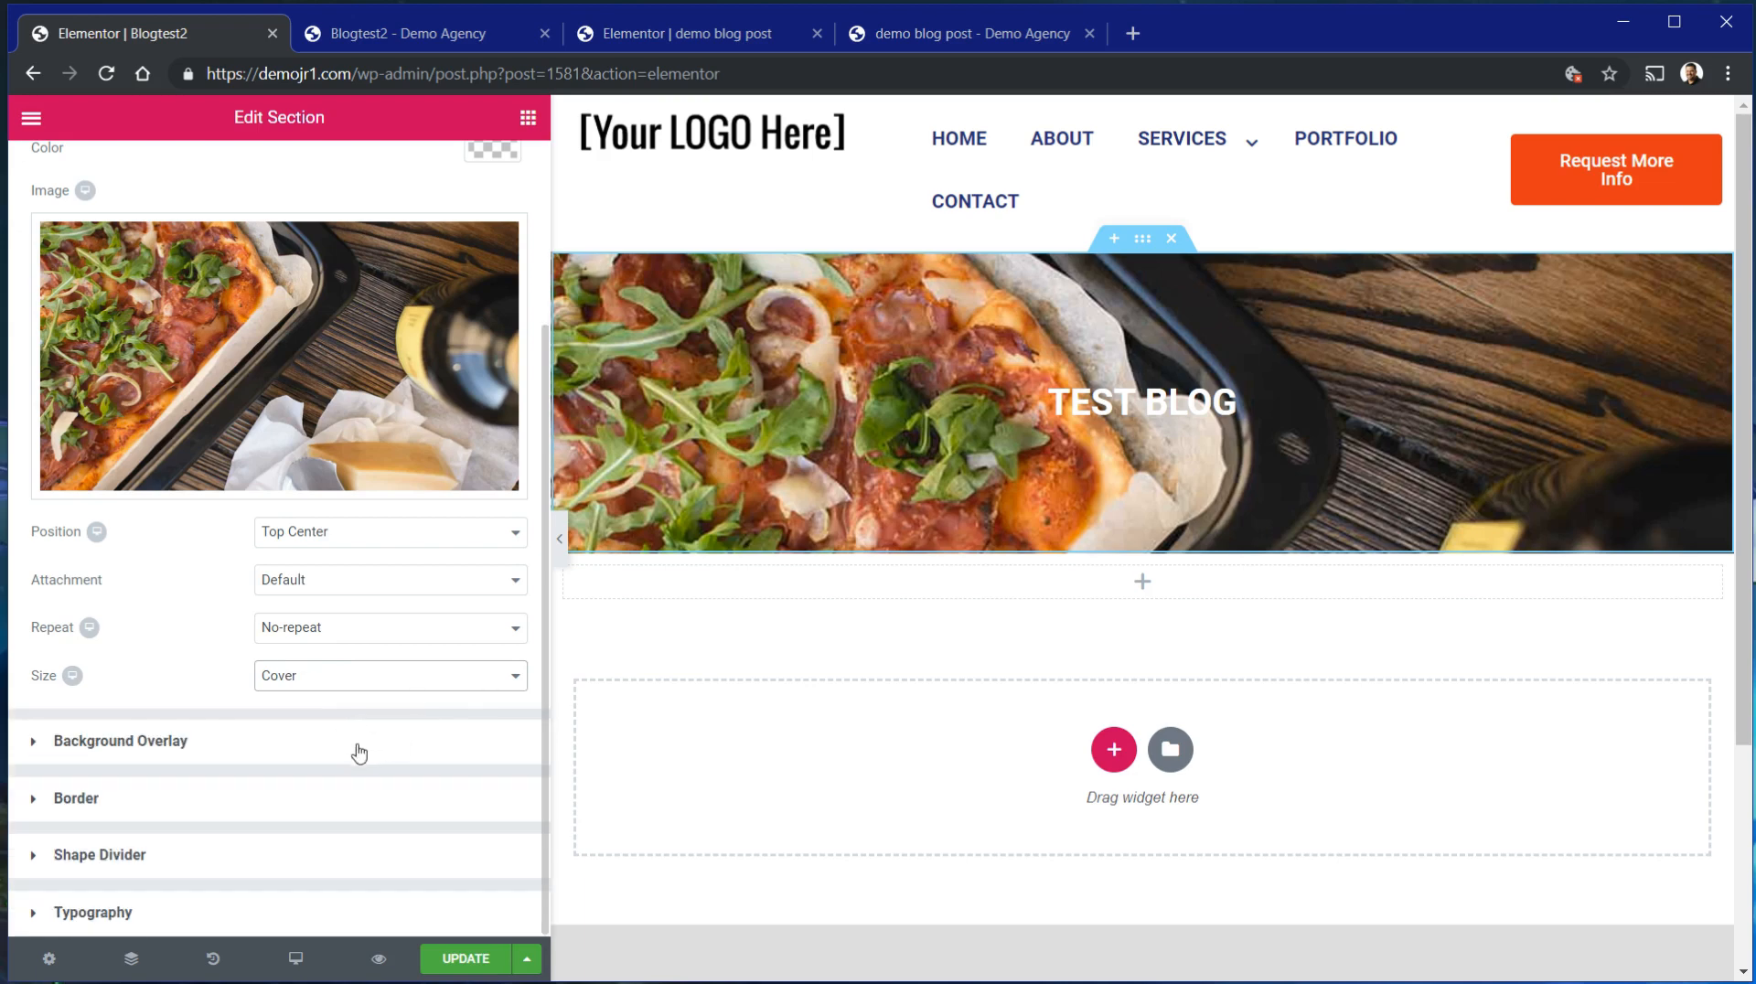
Give the banner section a solid-color background overlay, trying #6ec1e4 and #4054b2 before adjusting it to a brighter blue, about #4d51d6.
scroll(245, 646, up, 3)
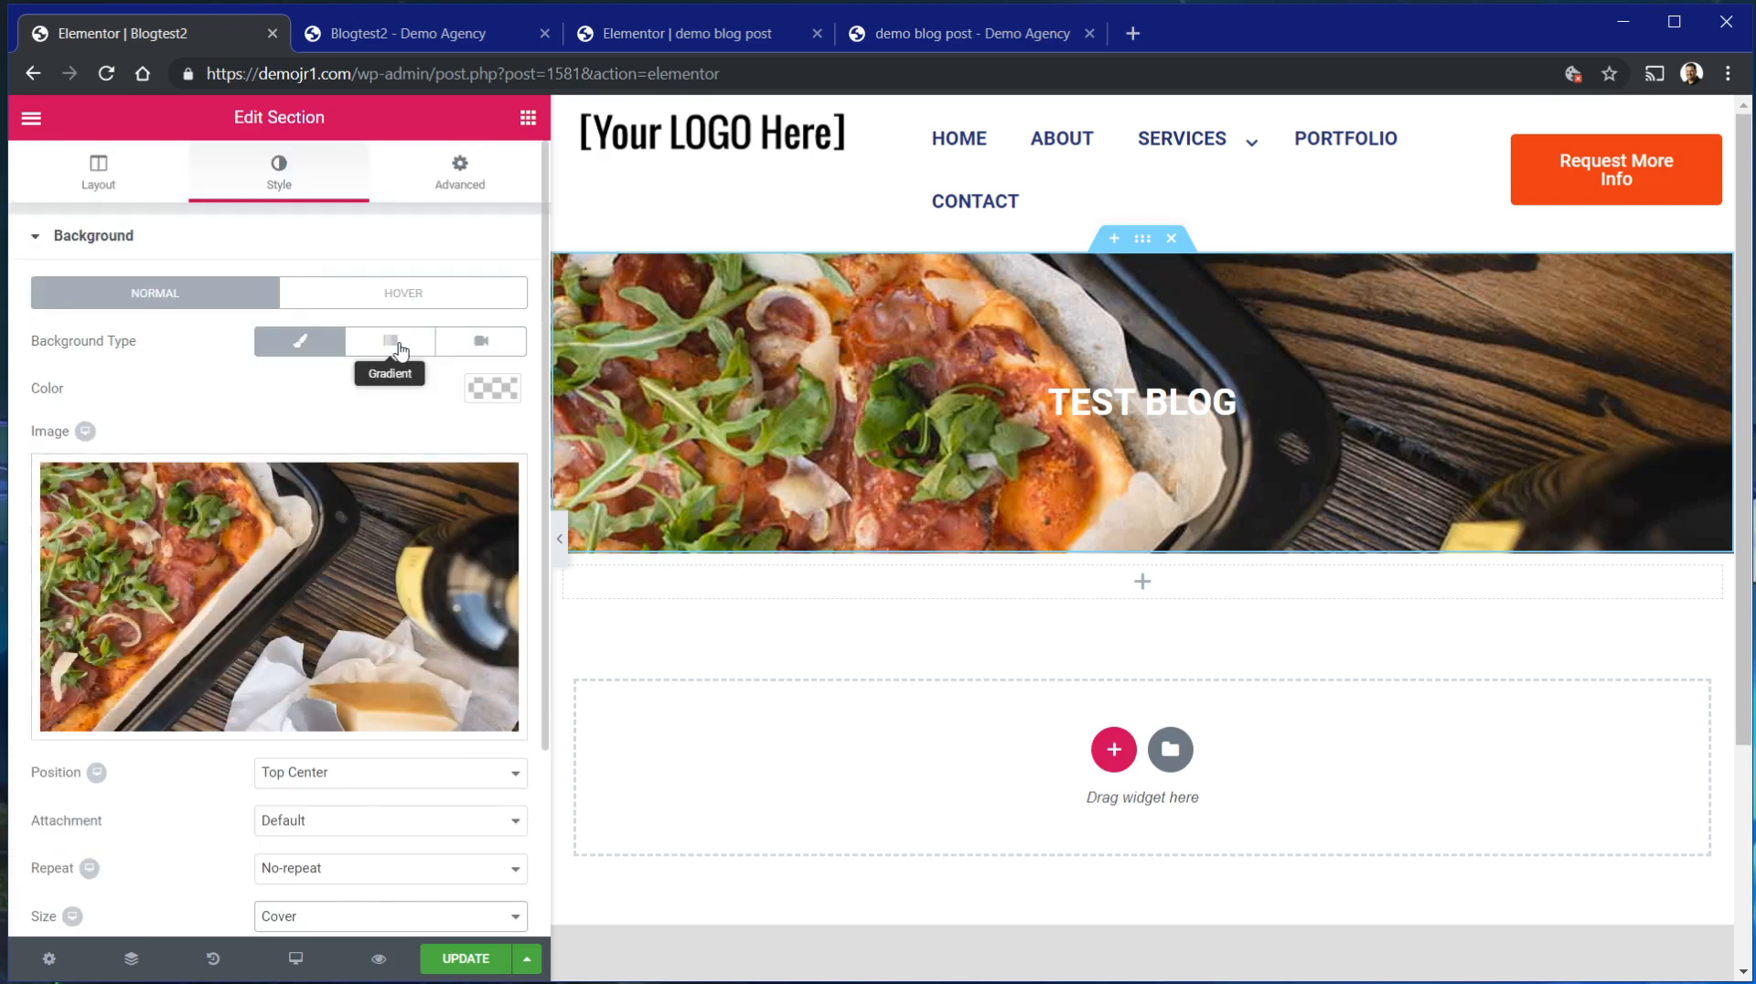
scroll(394, 546, down, 3)
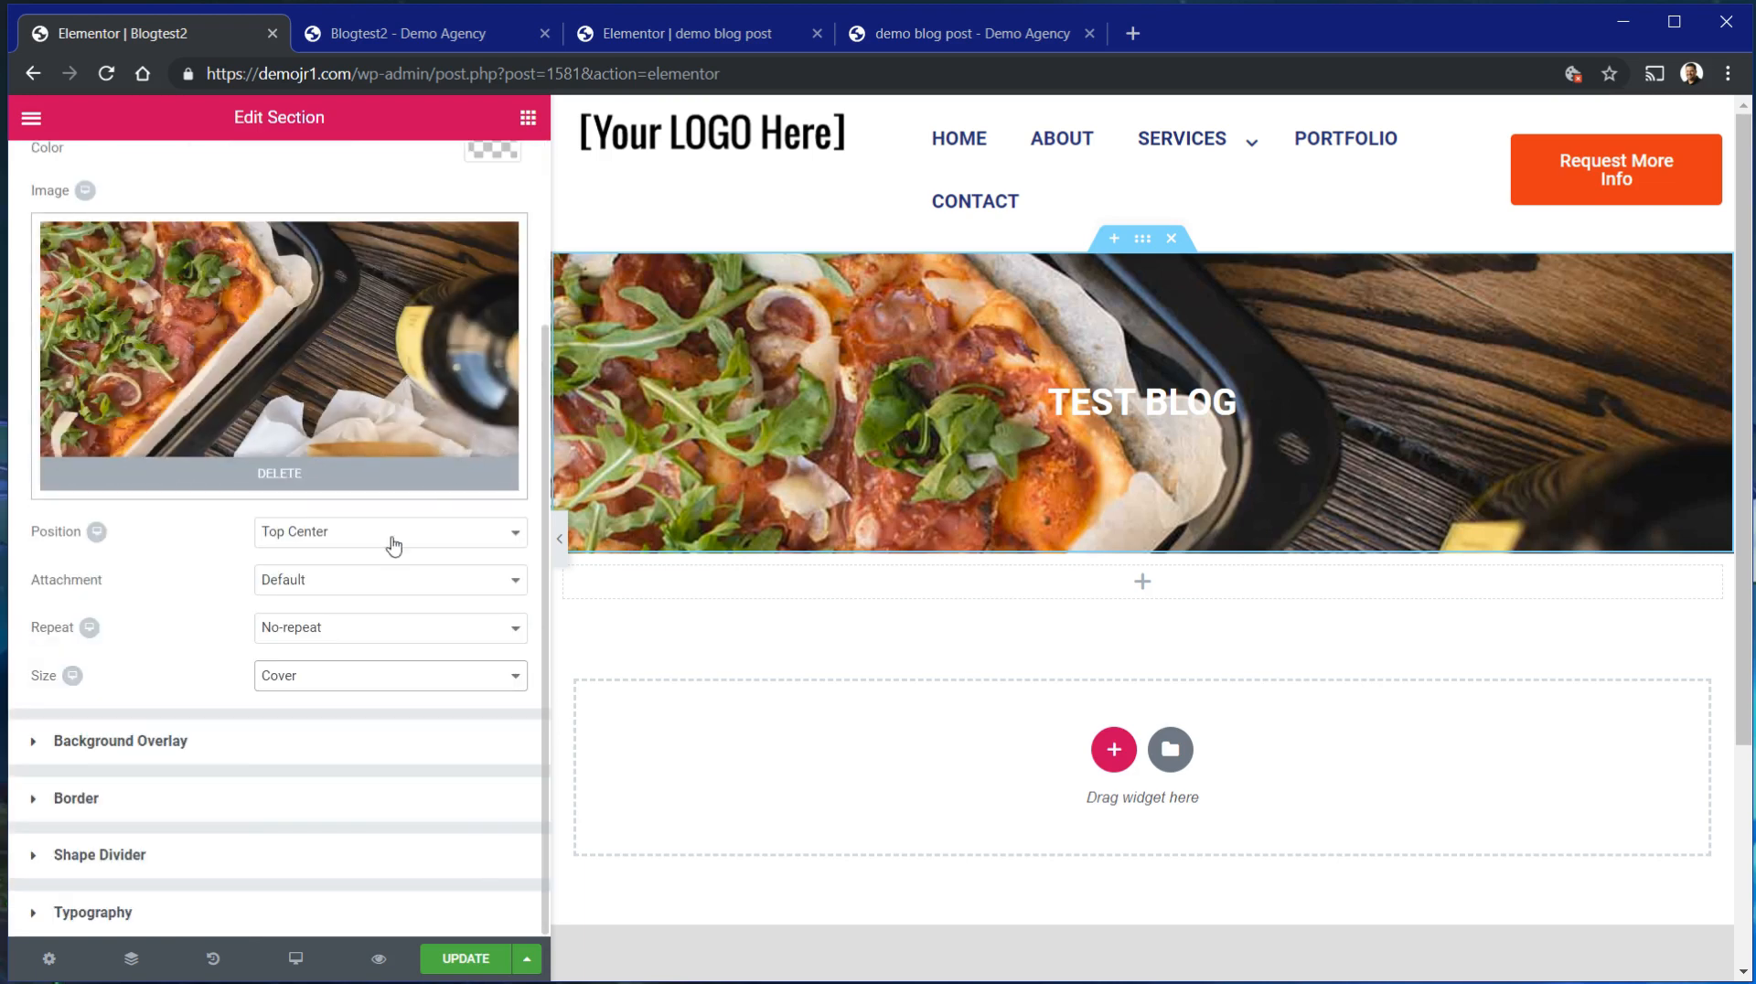
click(274, 724)
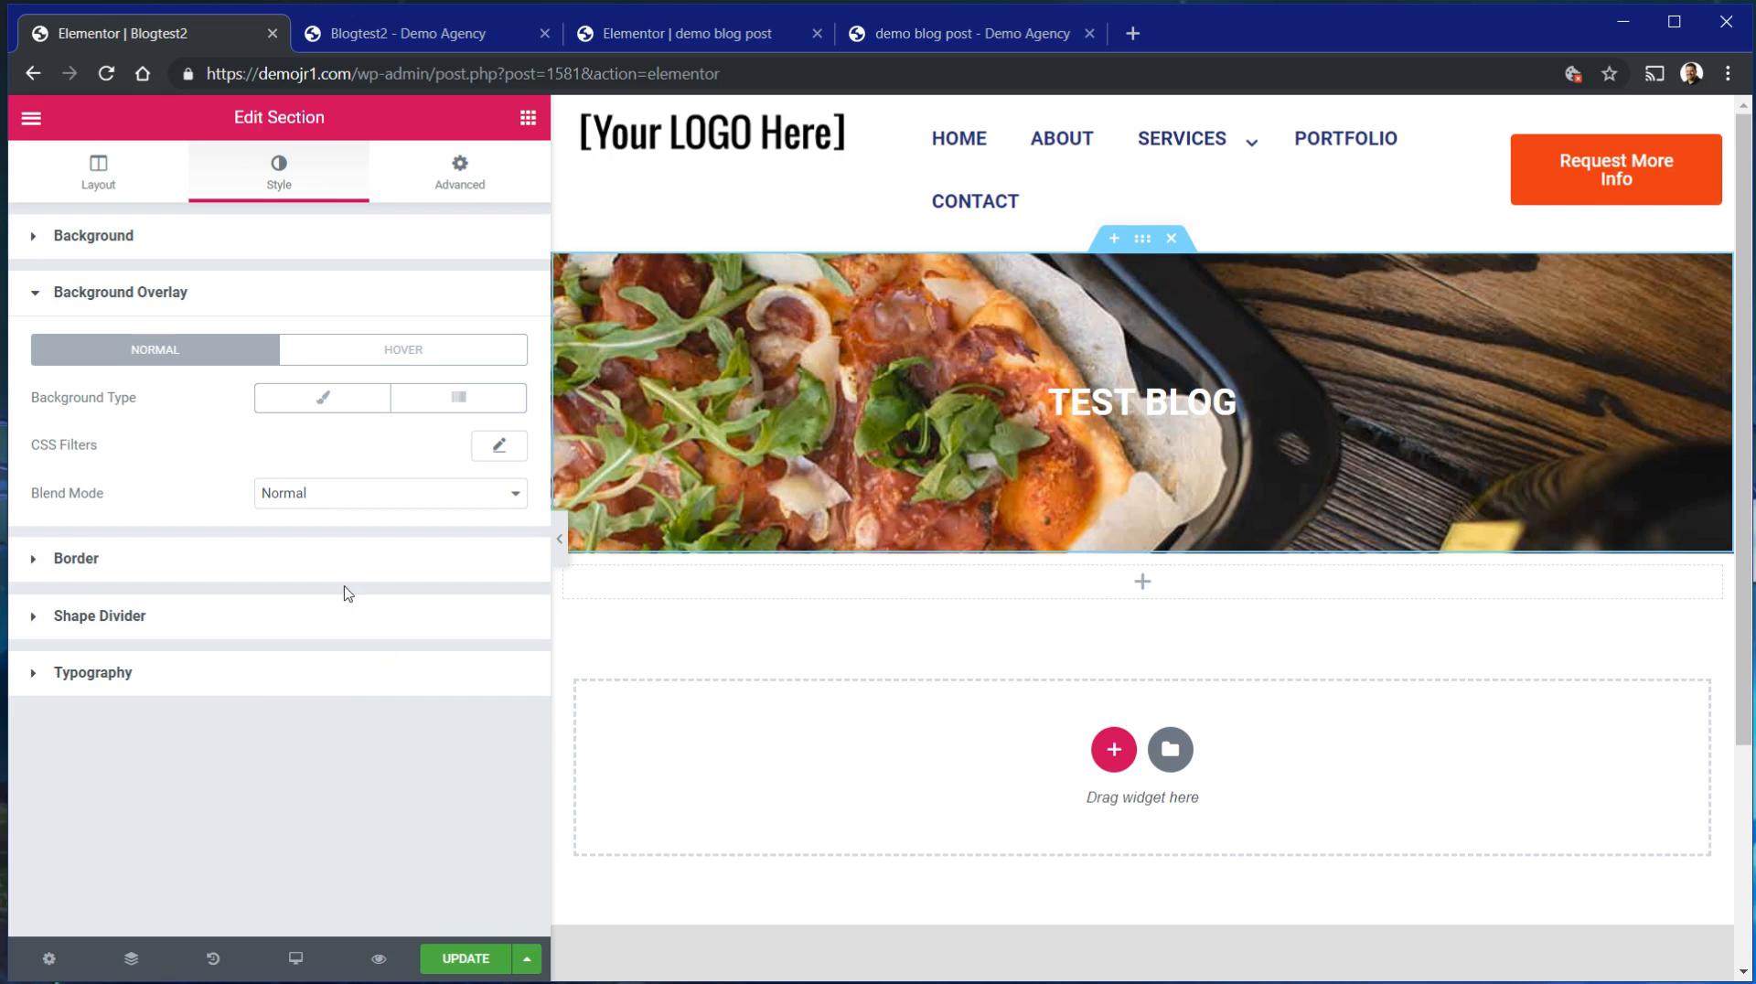
click(321, 397)
click(493, 446)
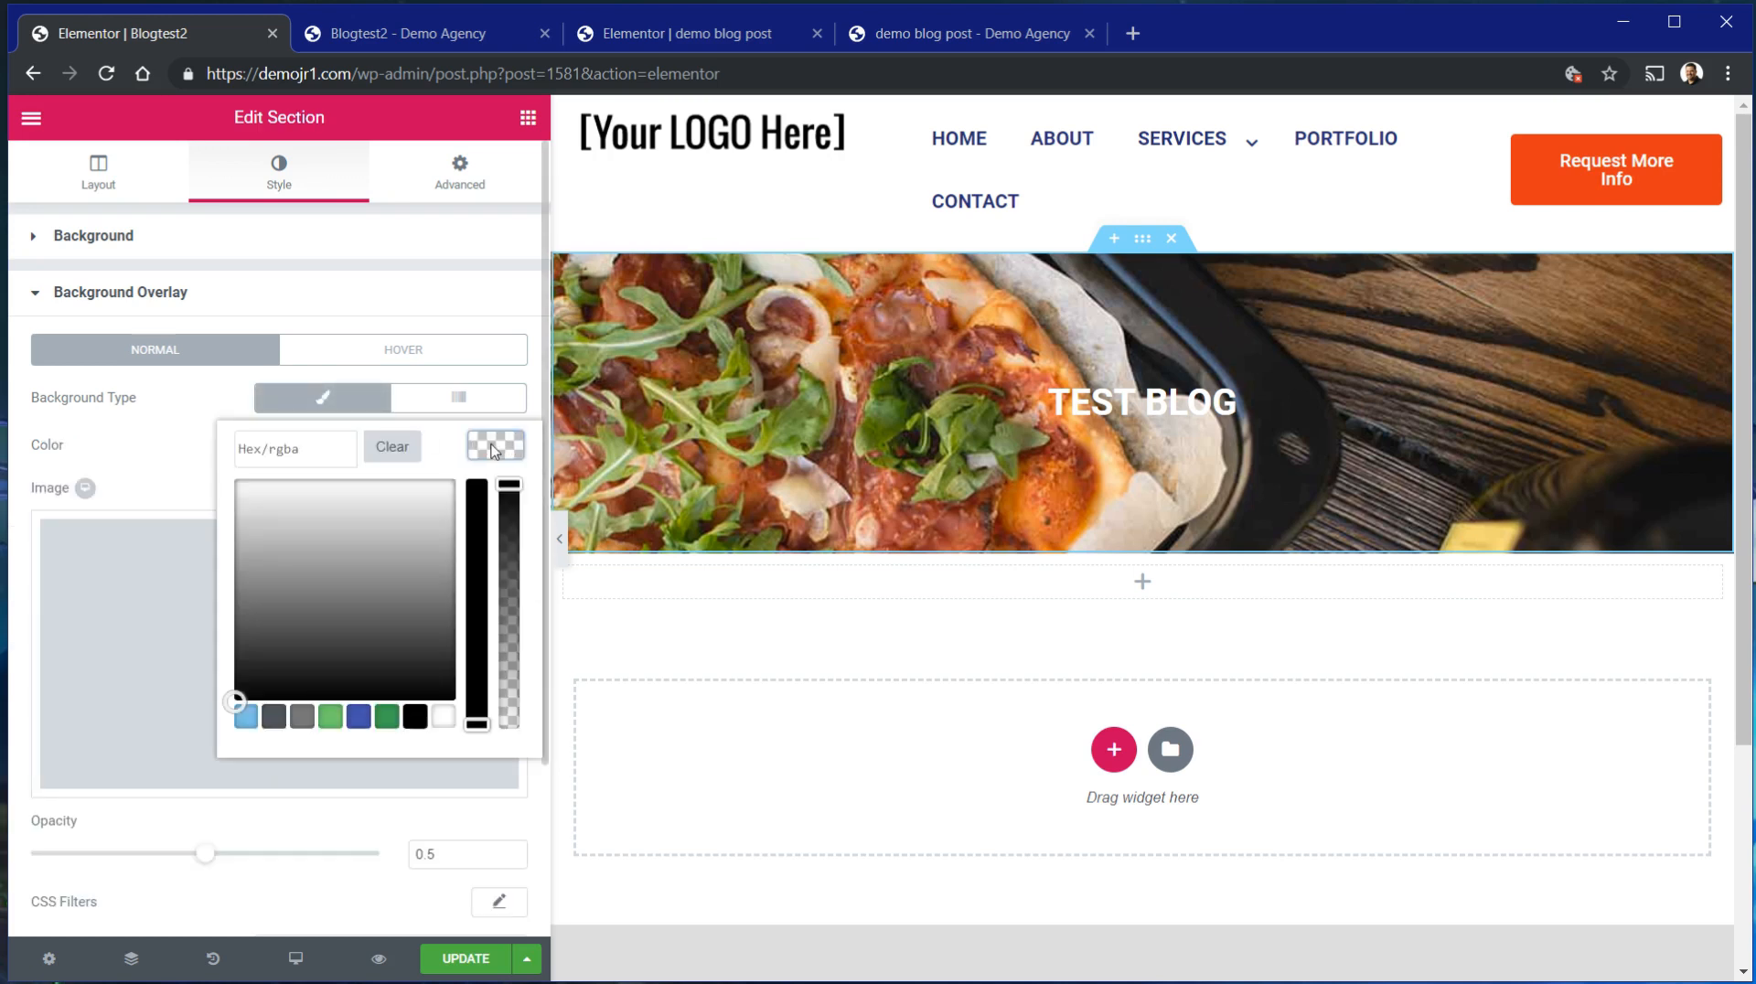
click(248, 719)
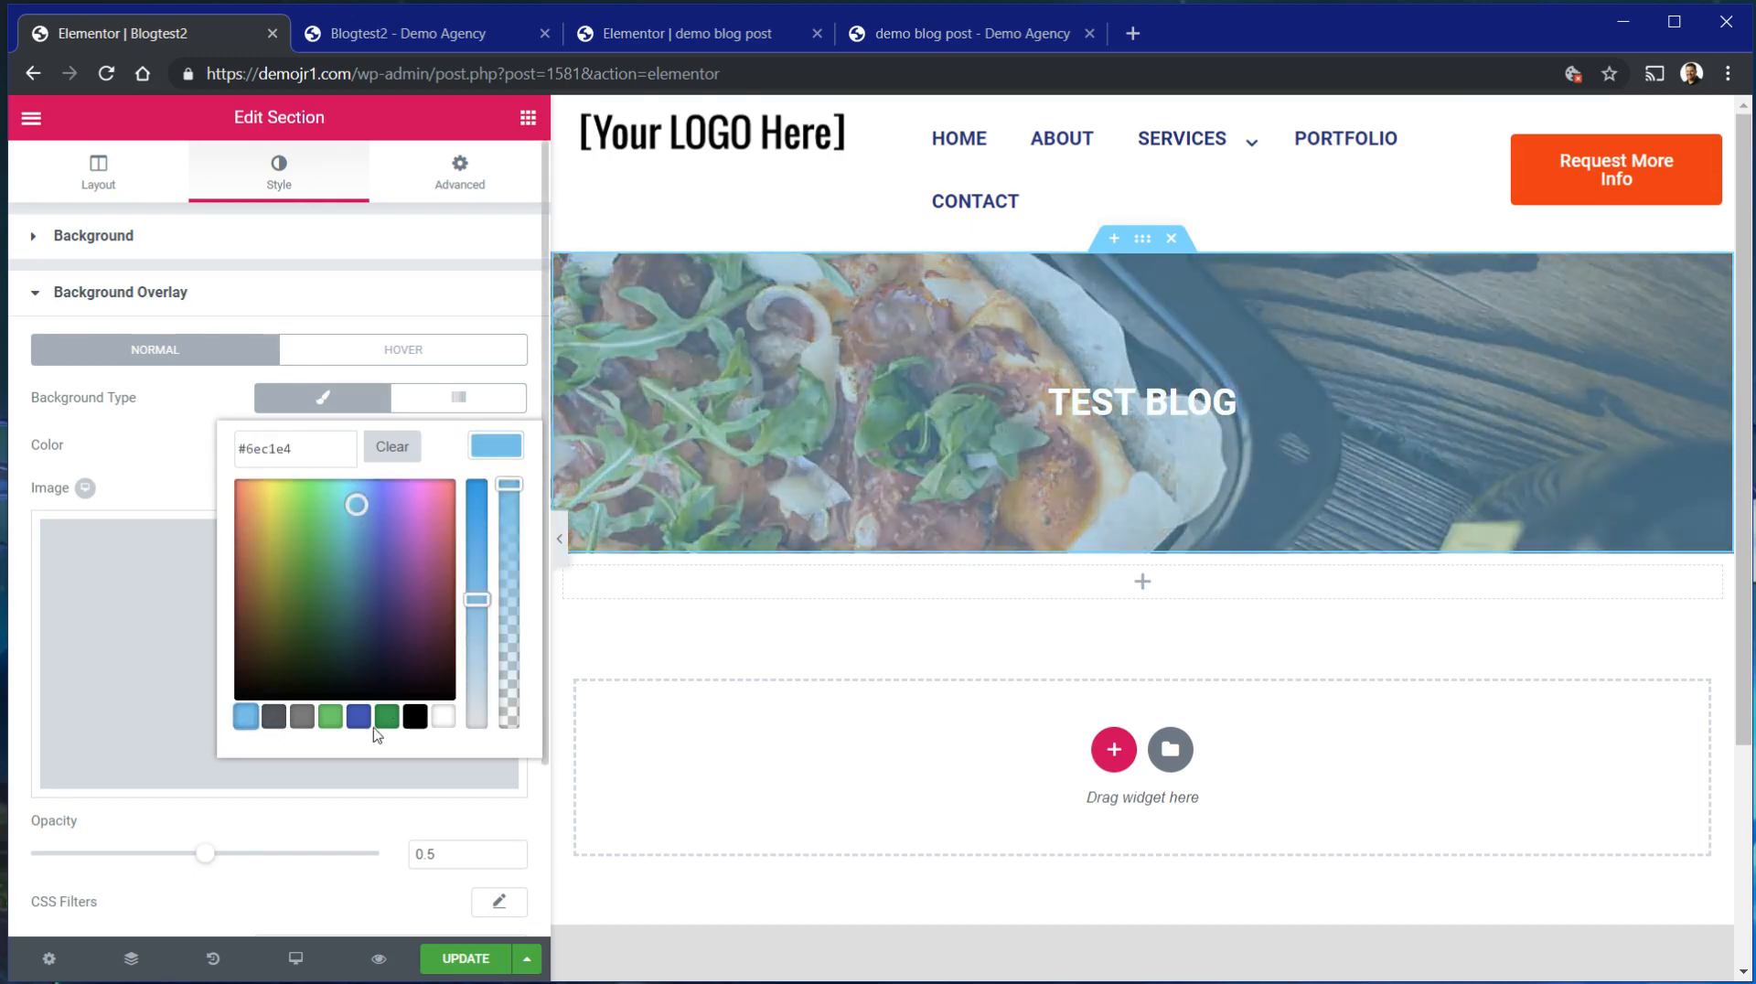
click(360, 717)
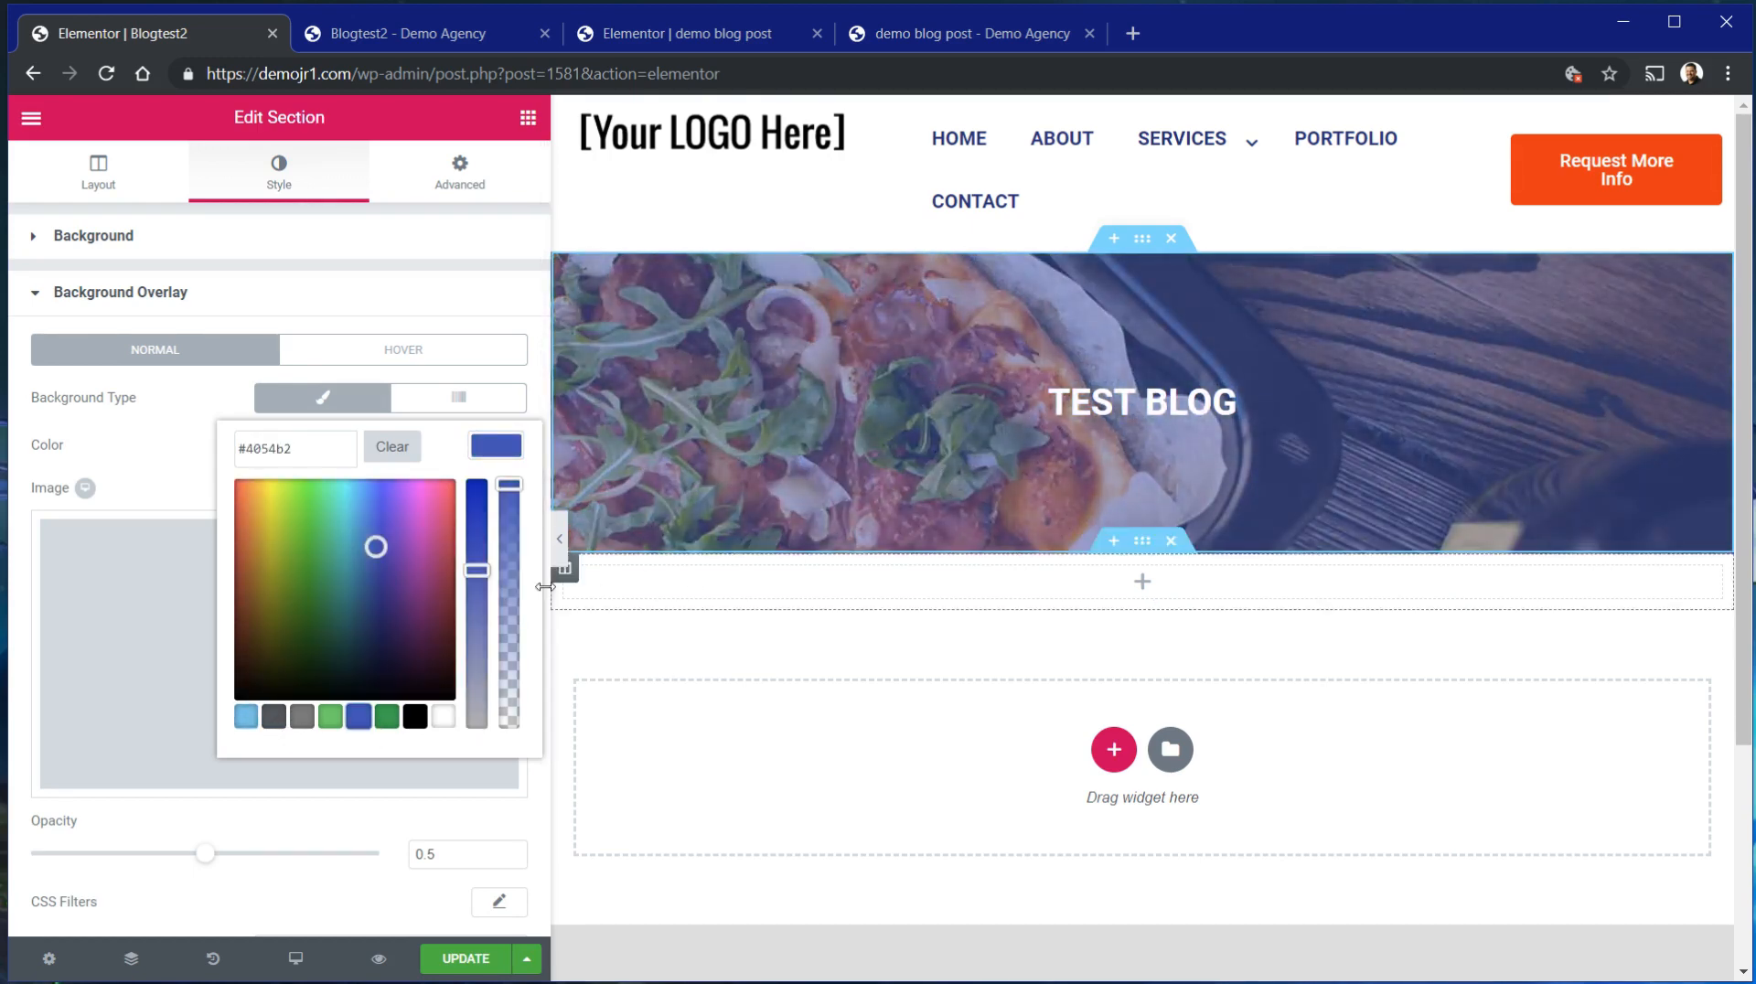
drag(376, 547, 385, 511)
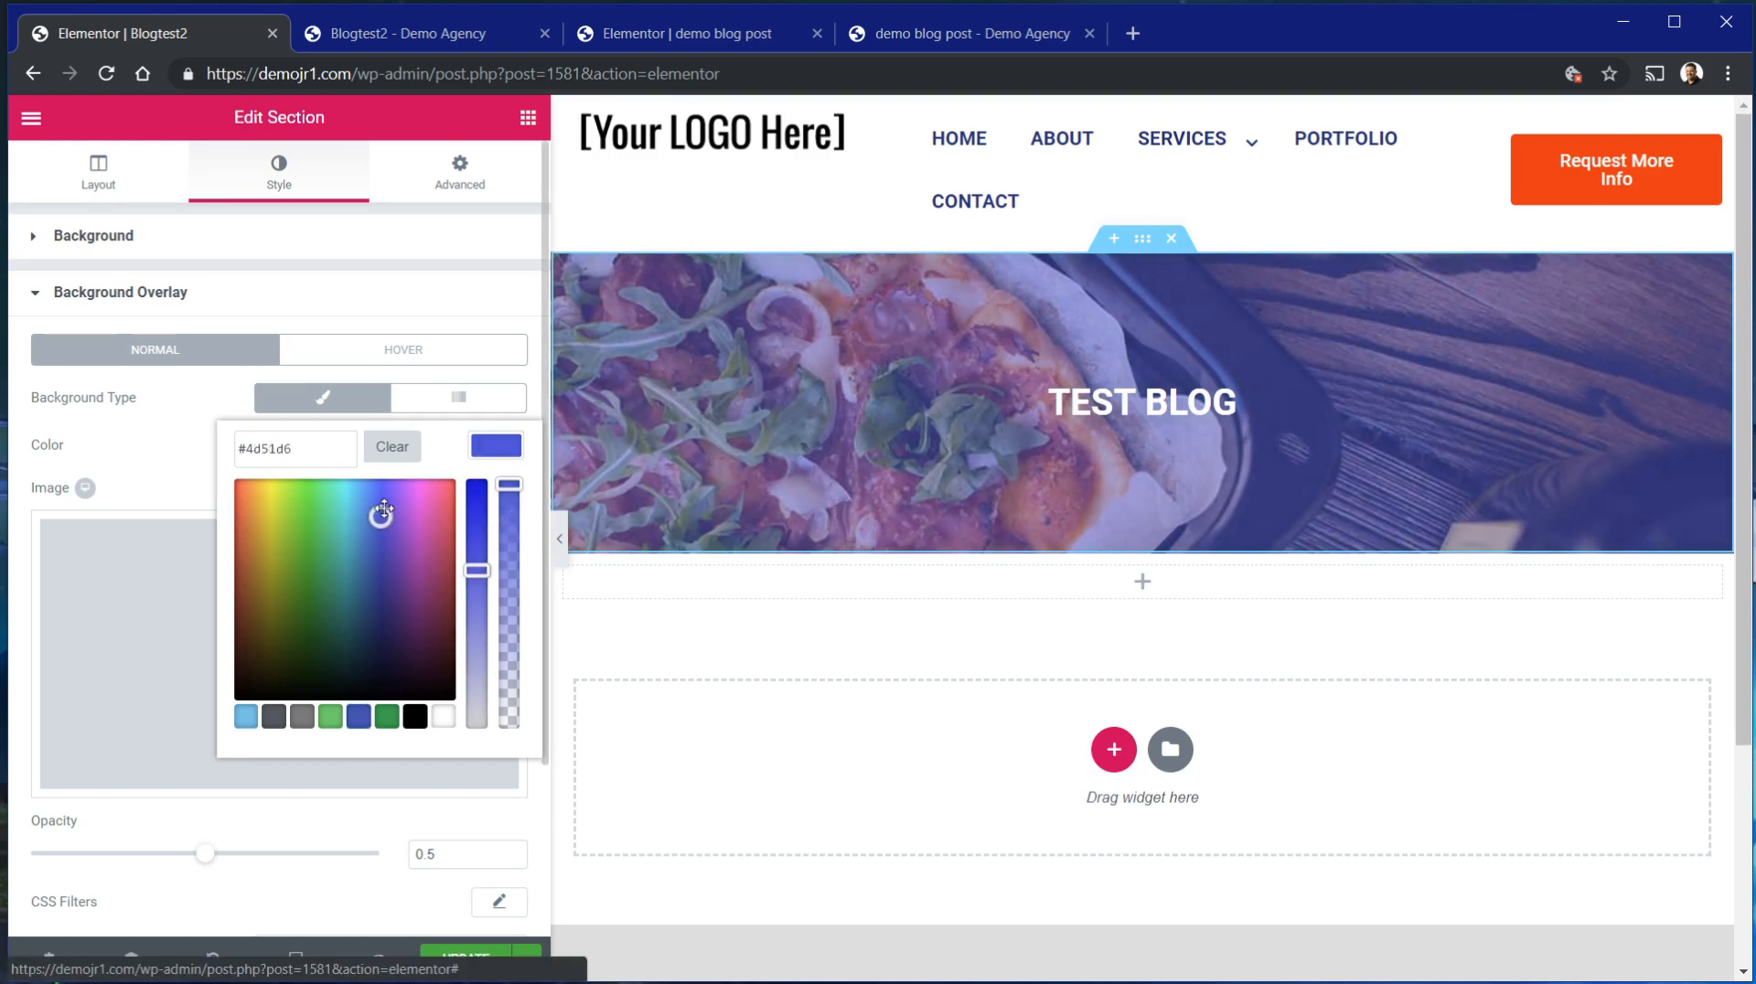
Try increasing the transparency of the banner's blue overlay color, and check the demo post and Blogtest2 pages in between.
drag(510, 485, 519, 552)
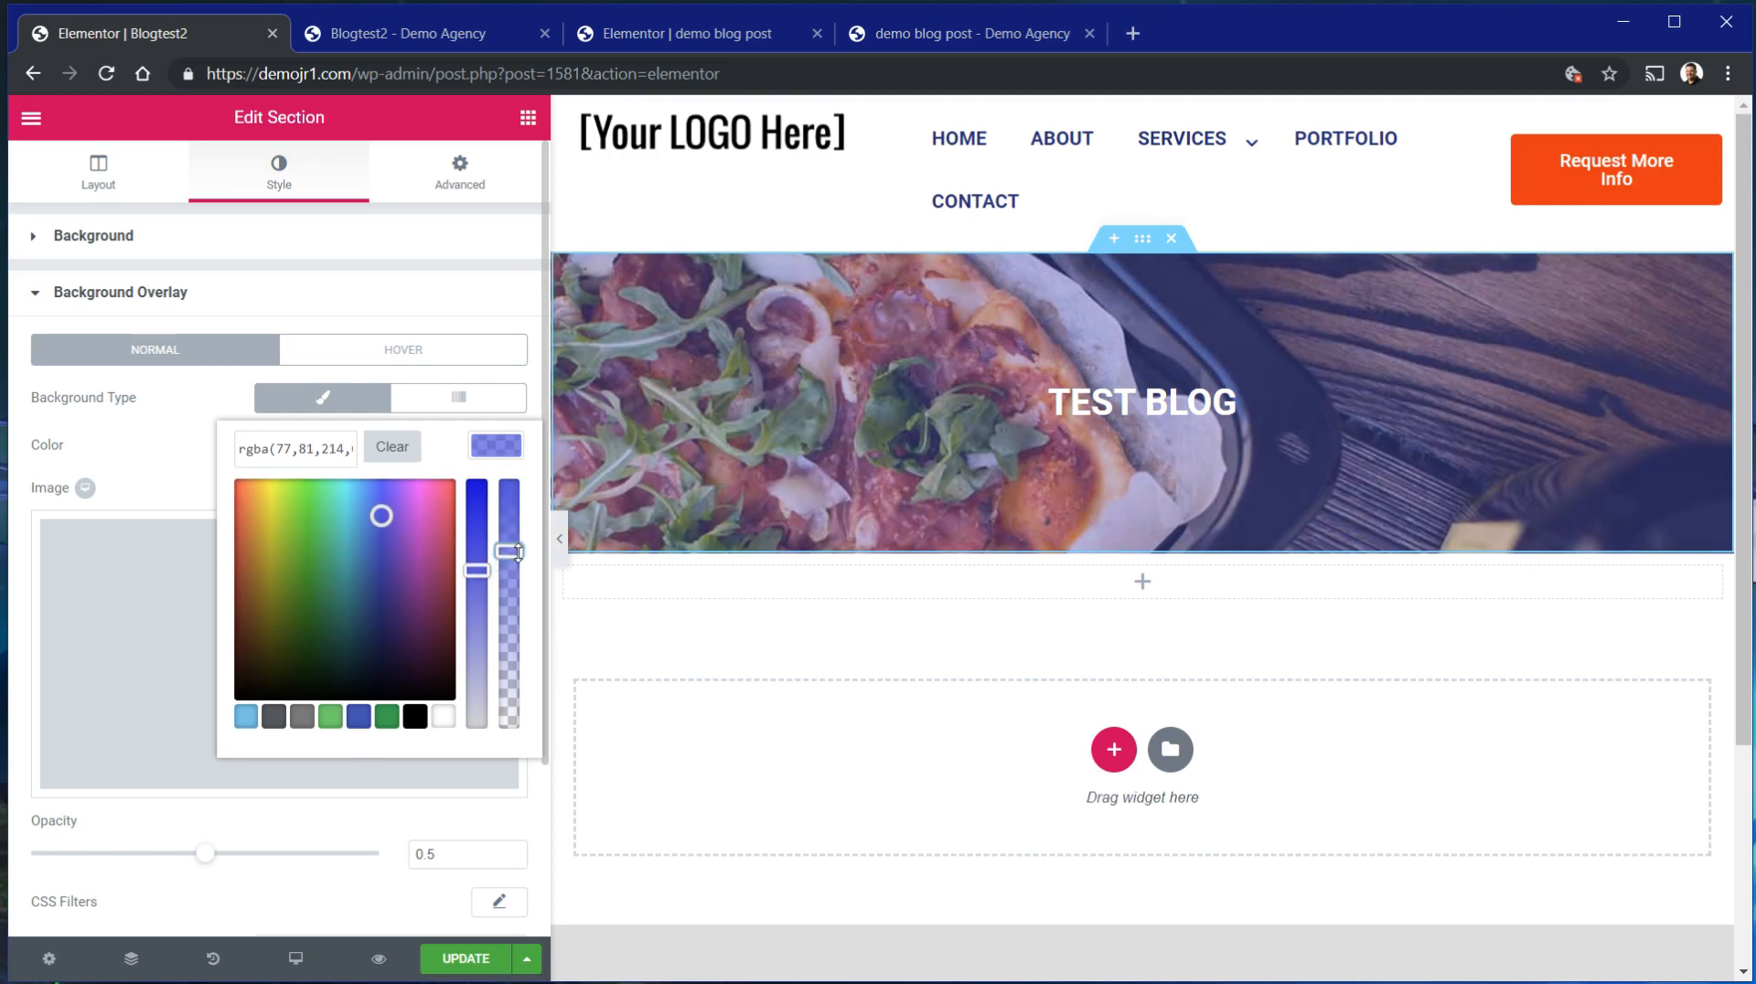
click(597, 44)
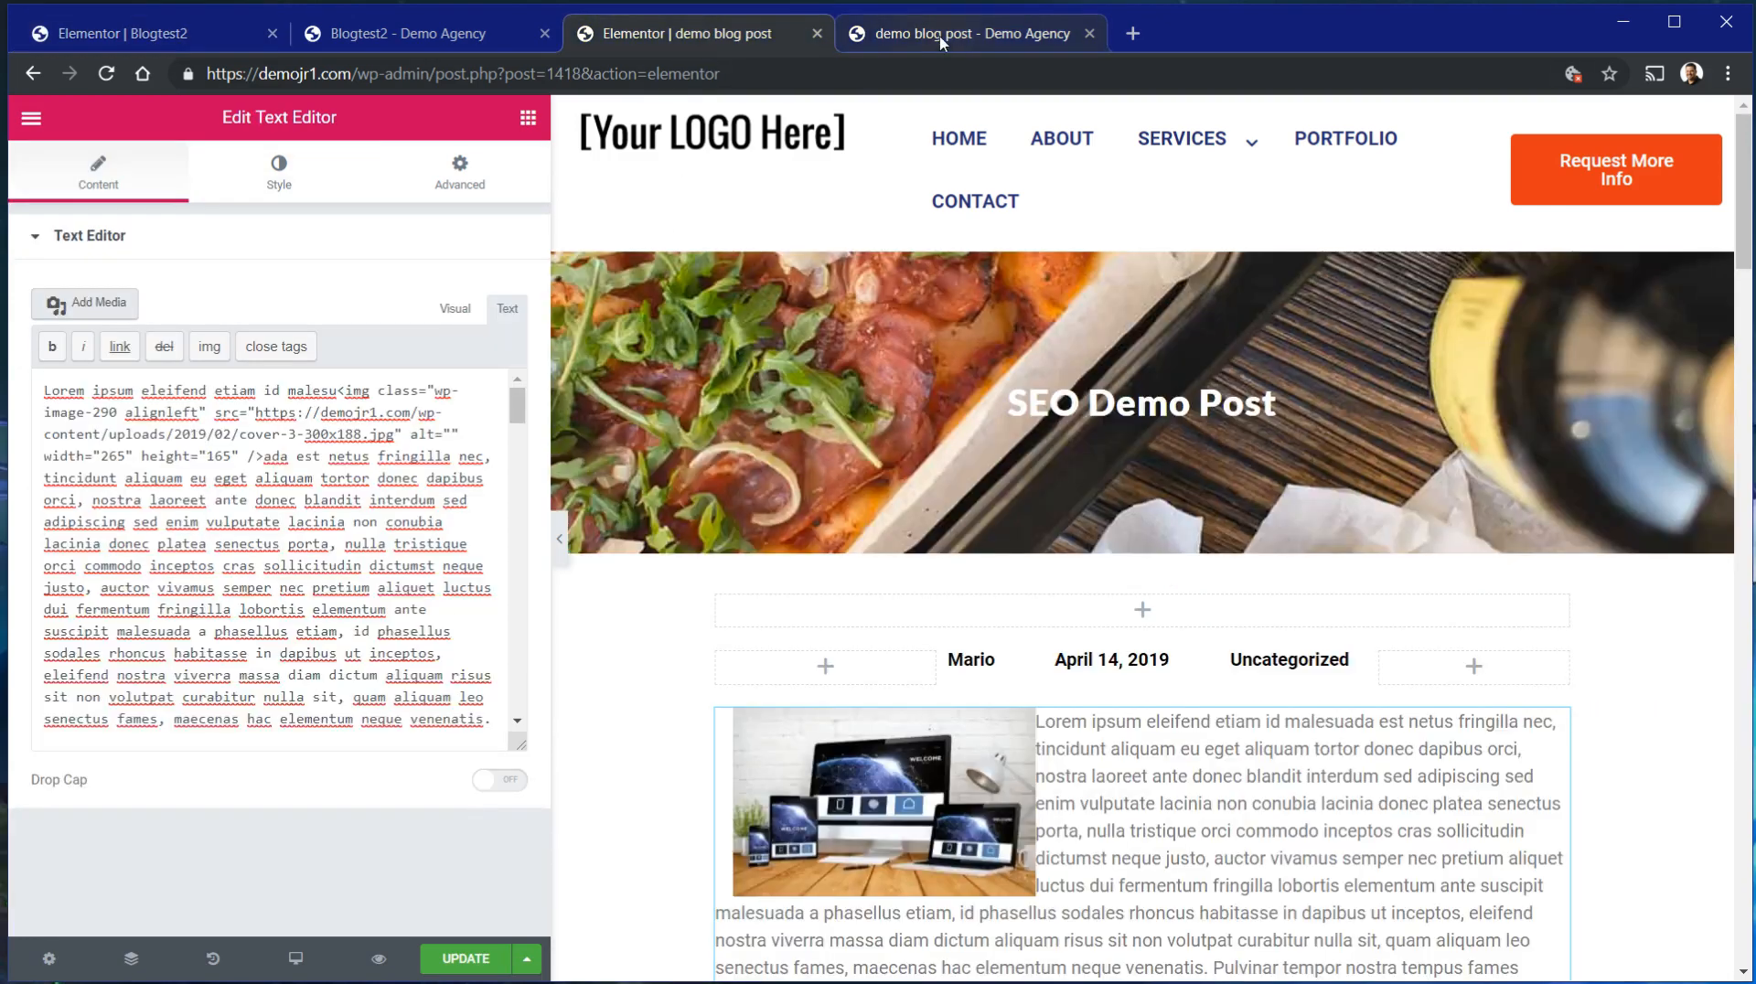
click(411, 34)
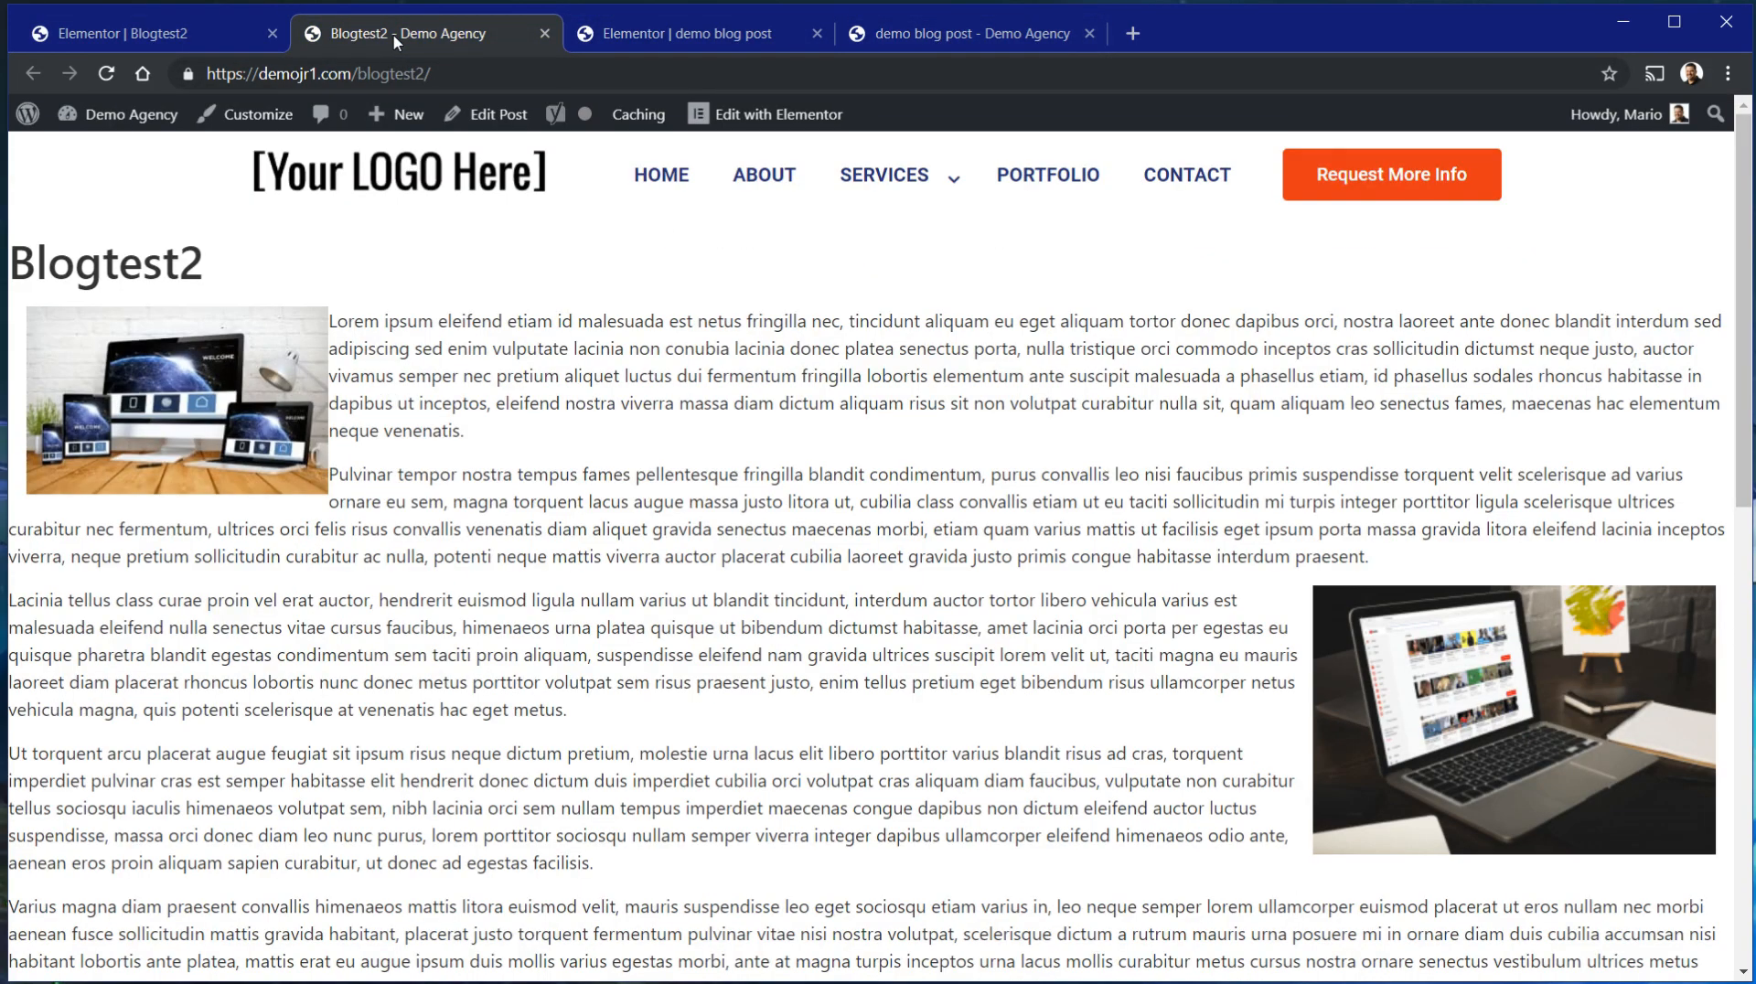
click(212, 35)
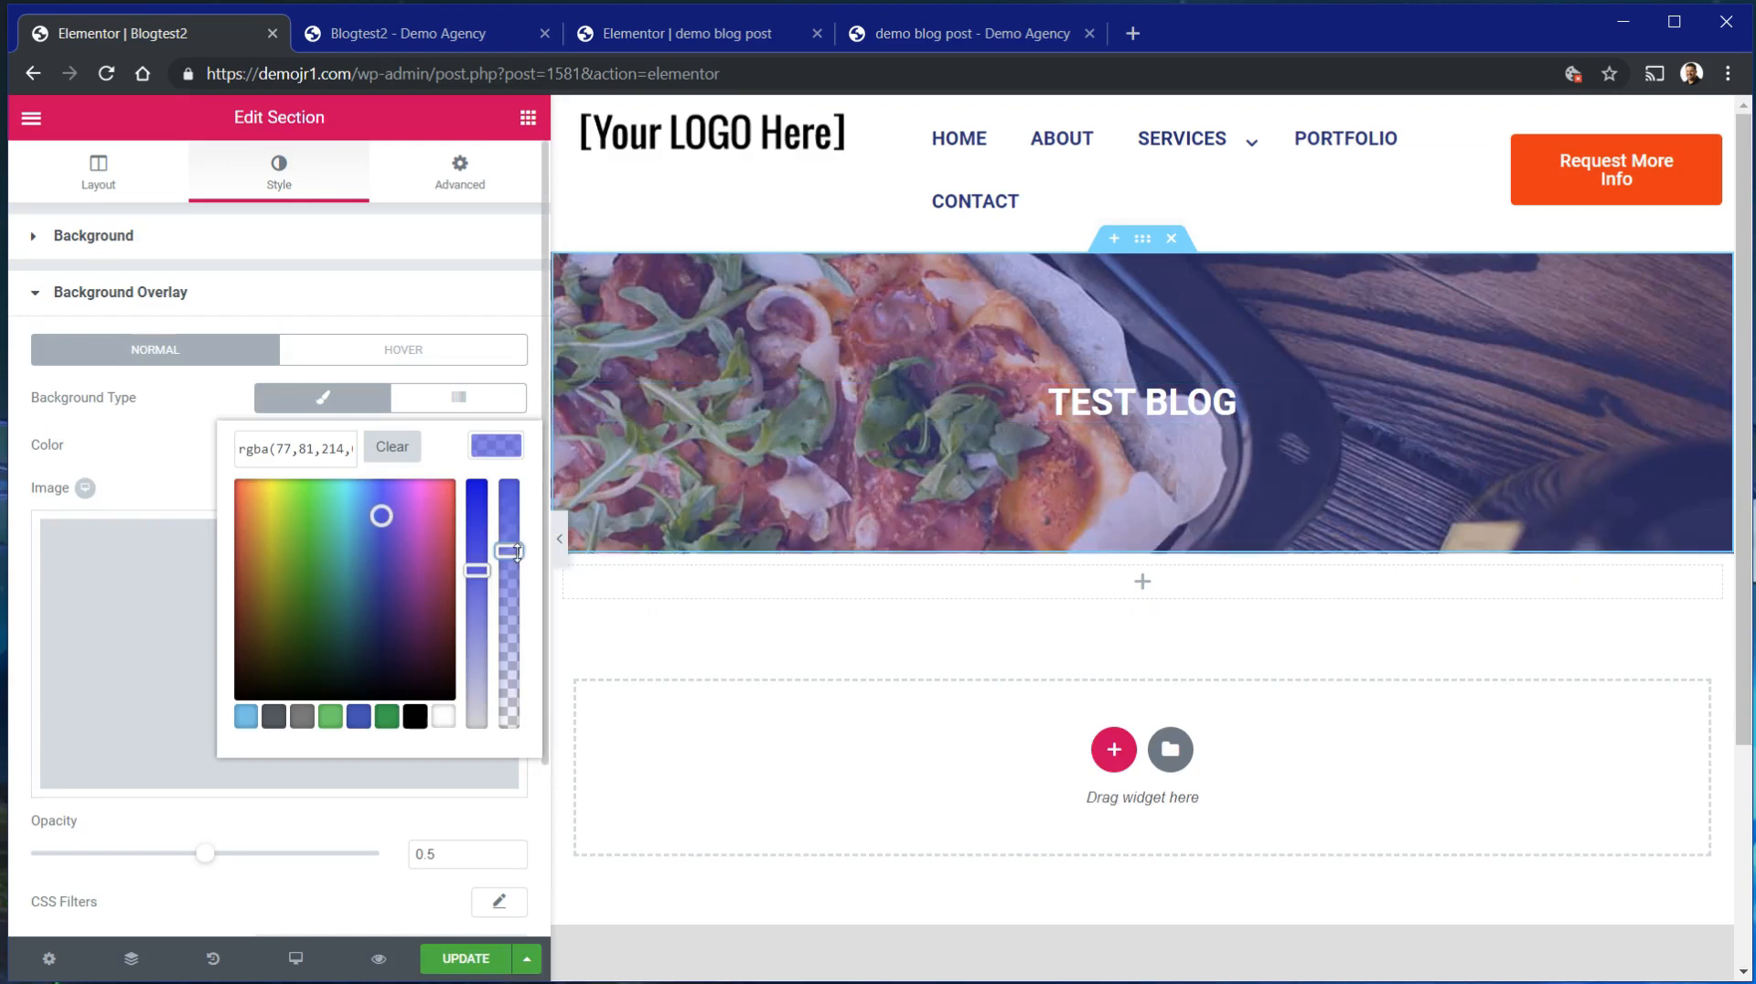
drag(514, 552, 521, 644)
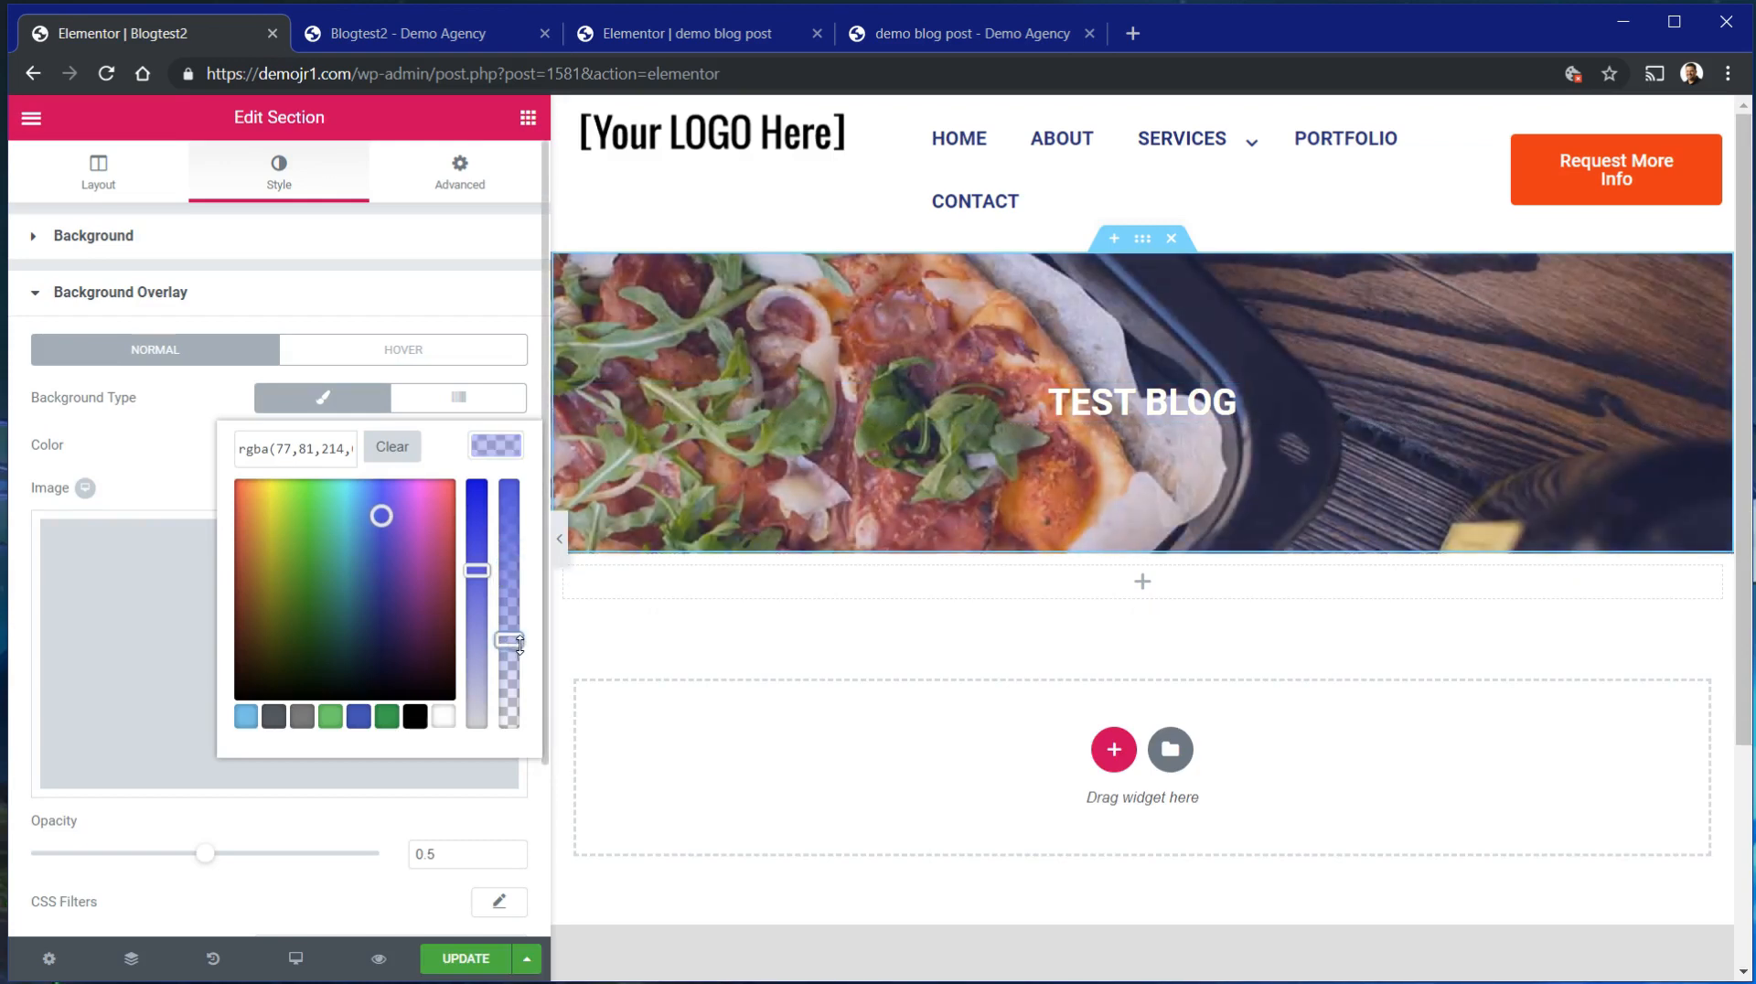
Change the banner's overlay color to black with an alpha of 0.88.
click(422, 717)
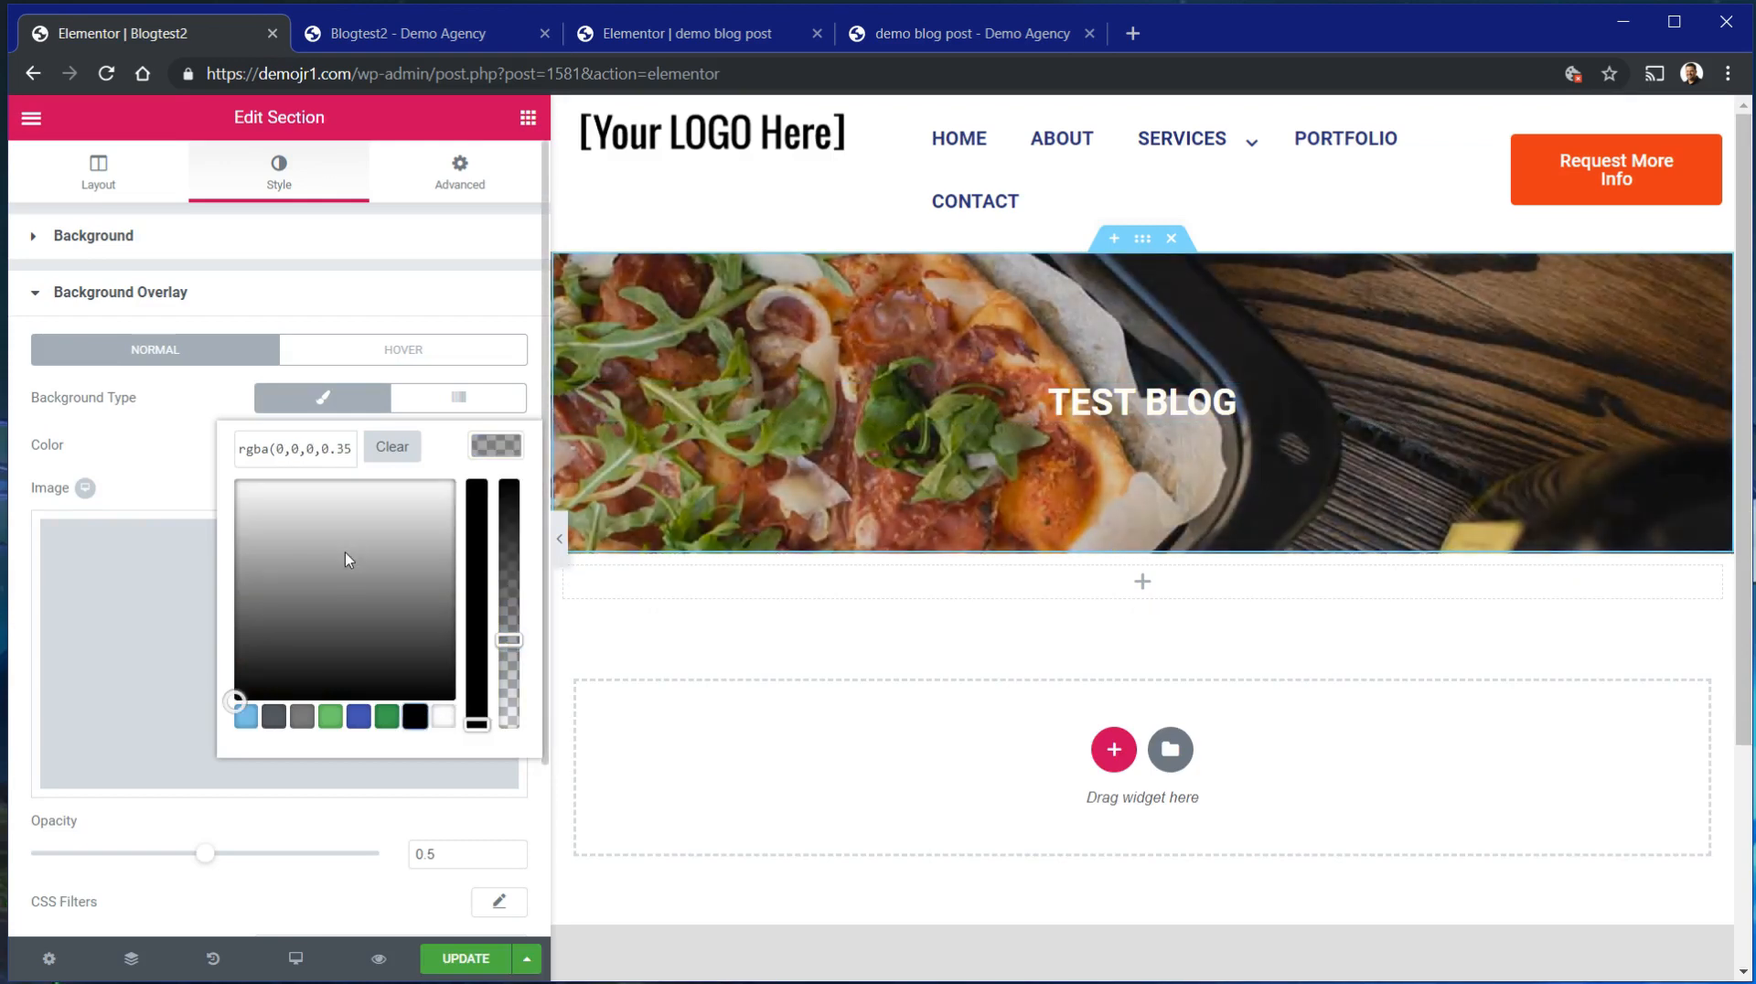
drag(480, 729, 540, 518)
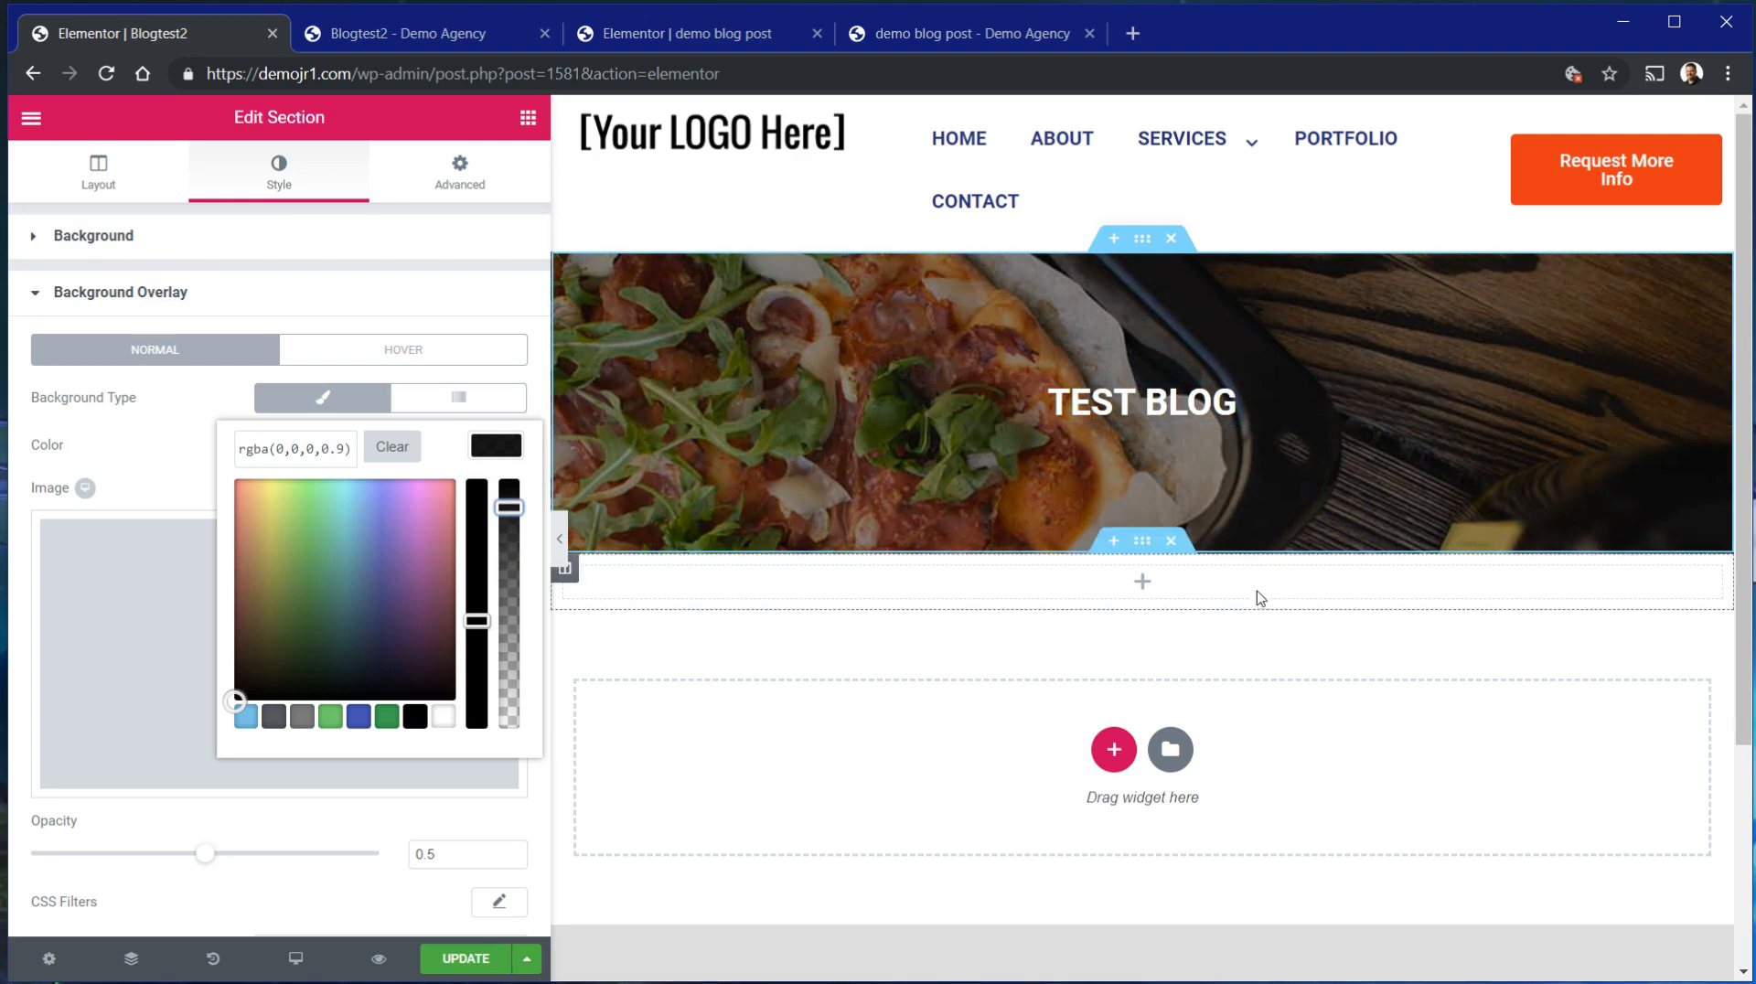
drag(509, 508, 509, 512)
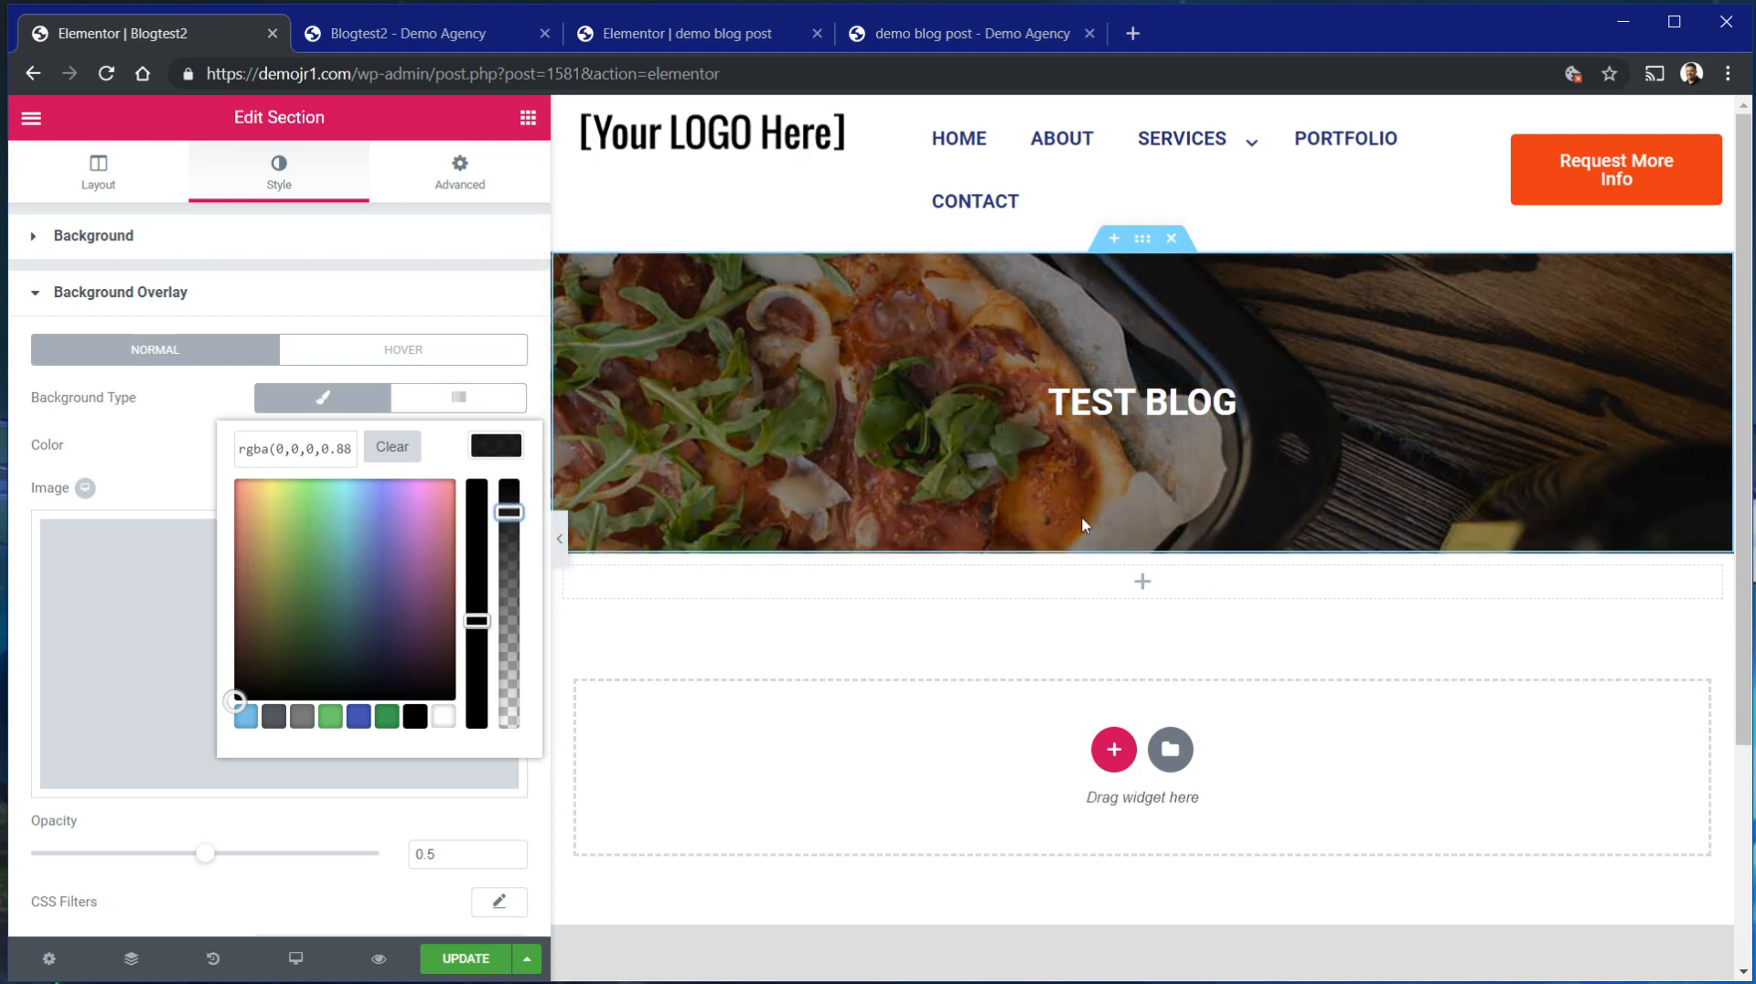
click(1011, 600)
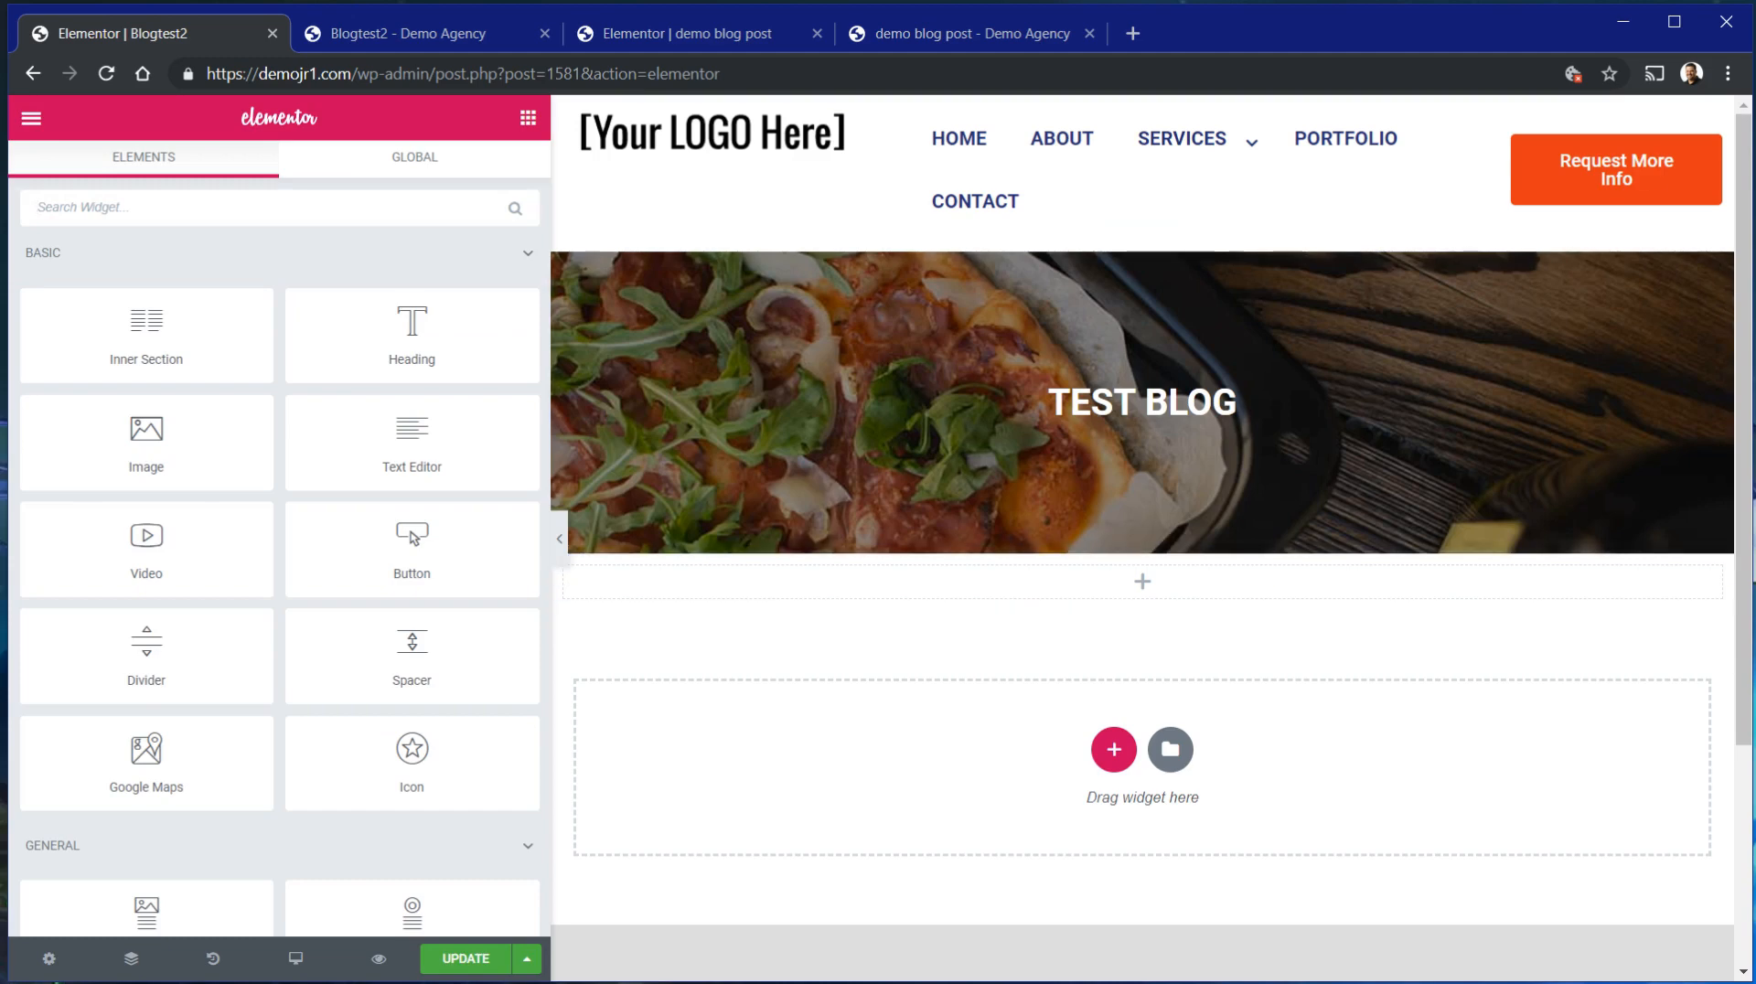
Check the demo post's info row and body layout, and insert a two-column inner section below the Blogtest2 banner.
click(715, 37)
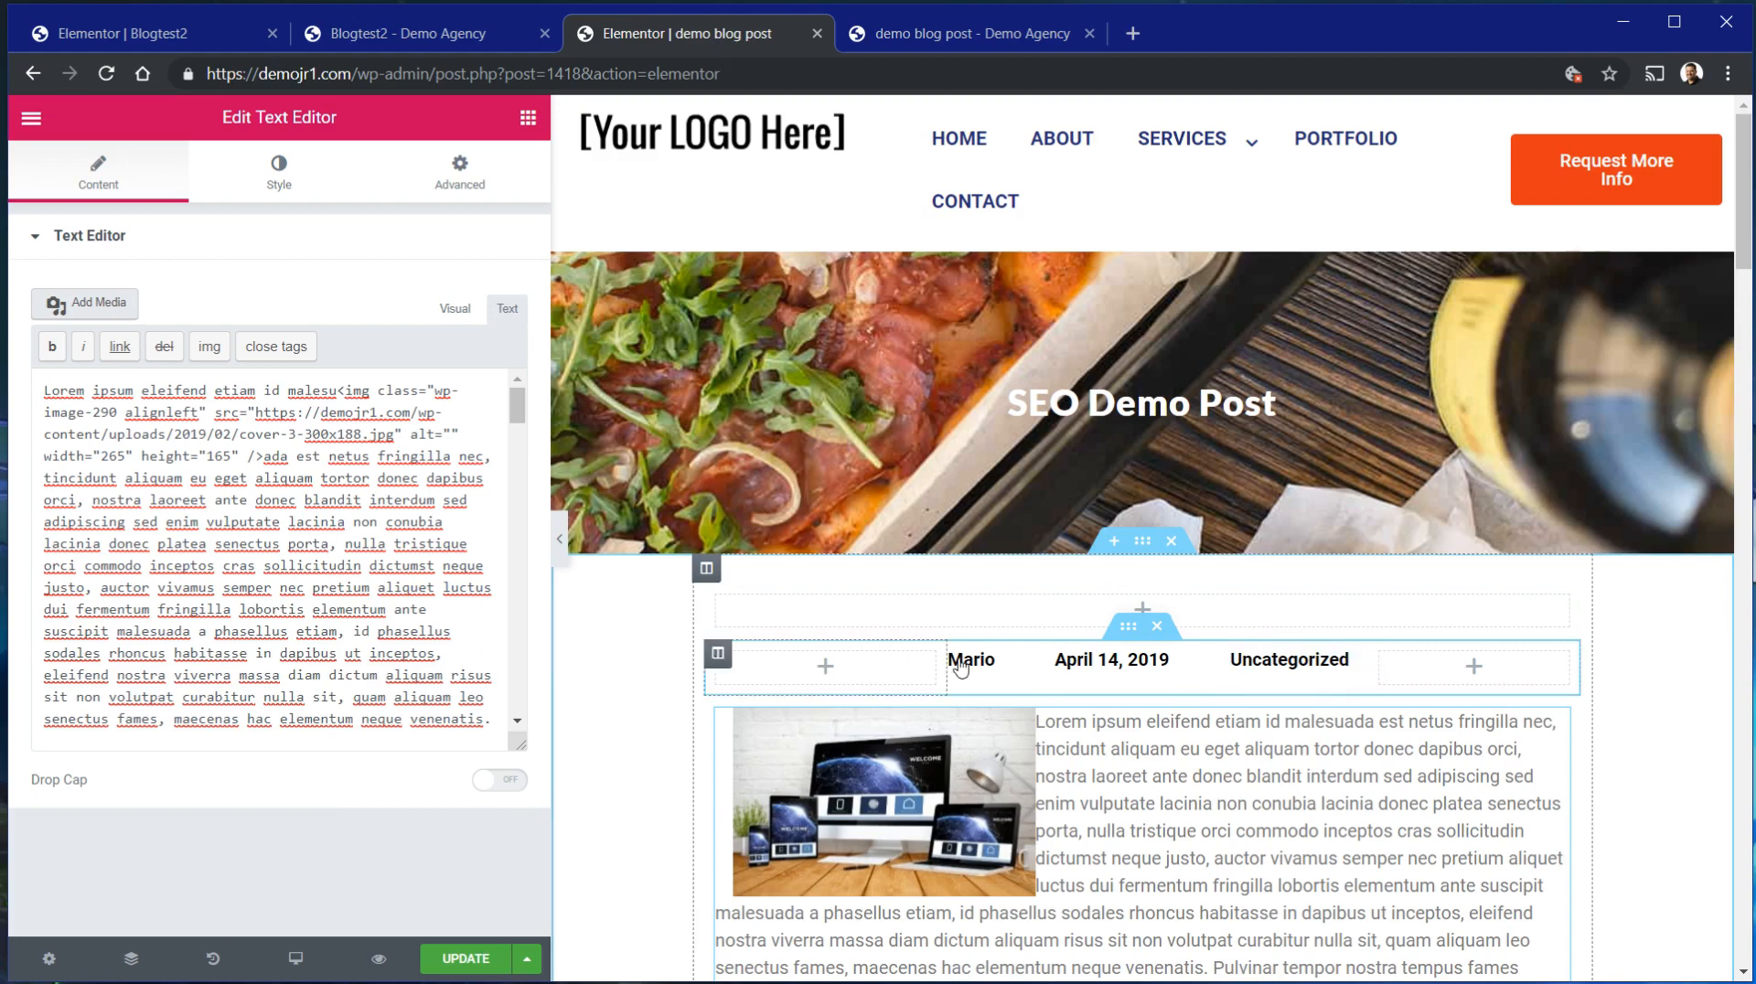
scroll(1422, 677, down, 3)
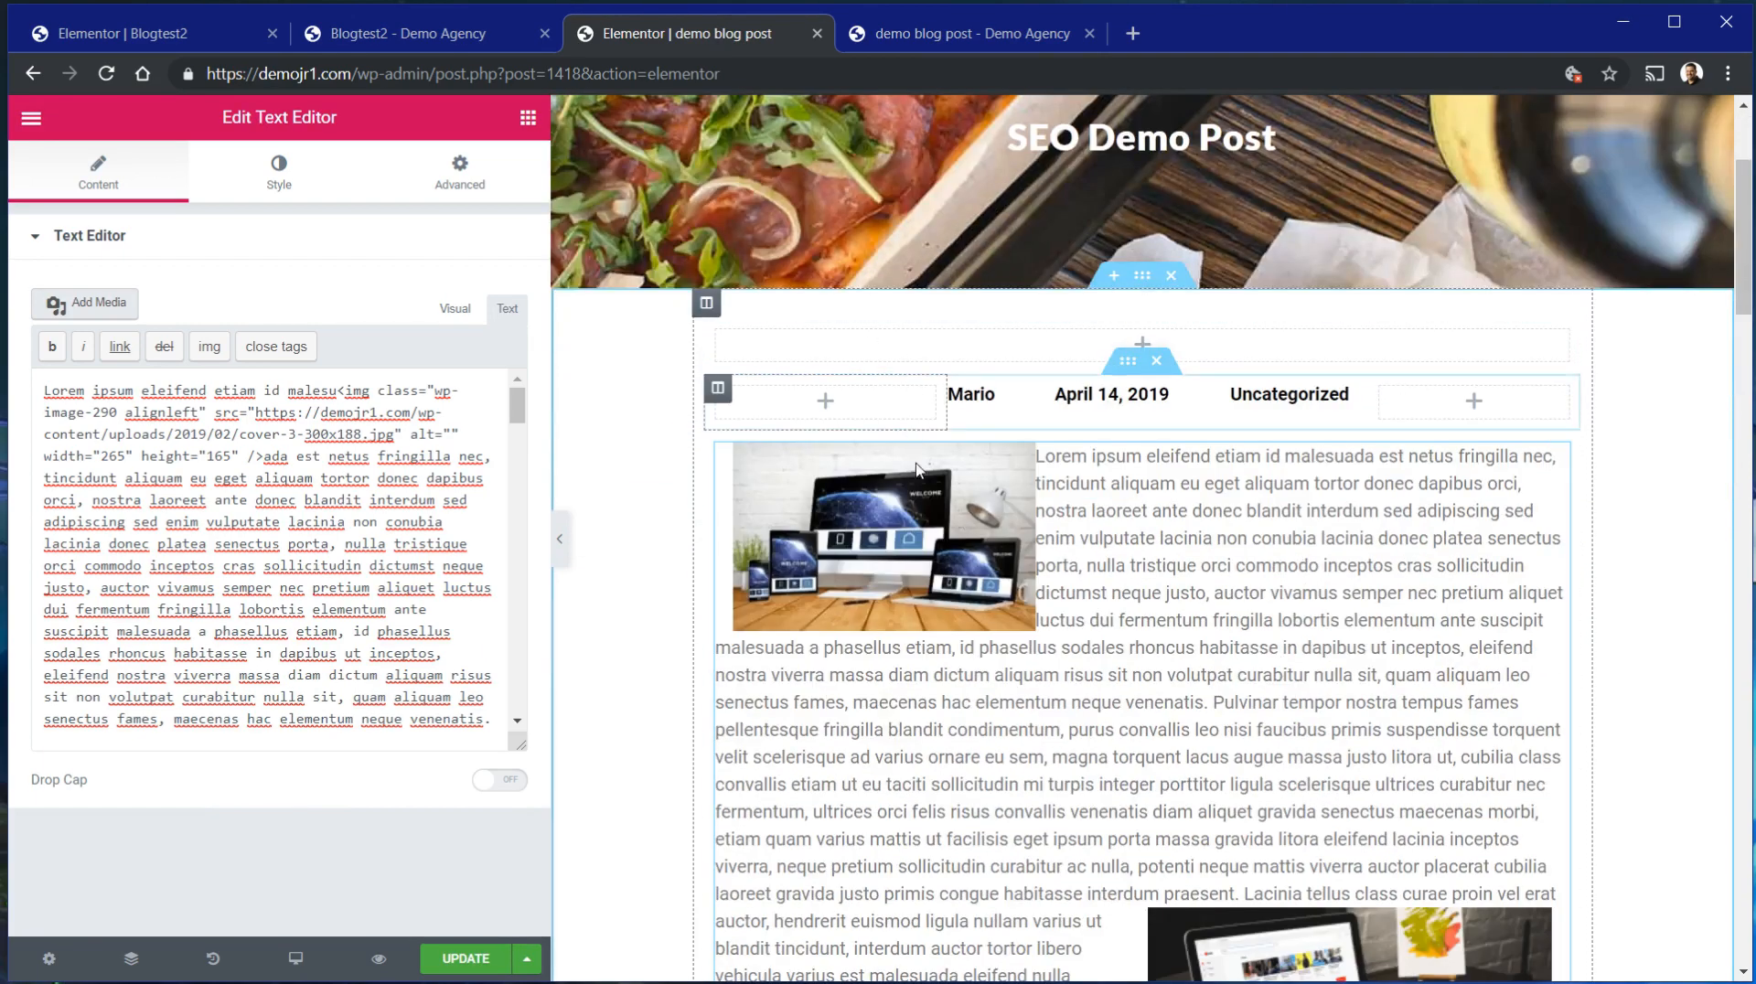
click(945, 41)
click(764, 41)
click(473, 34)
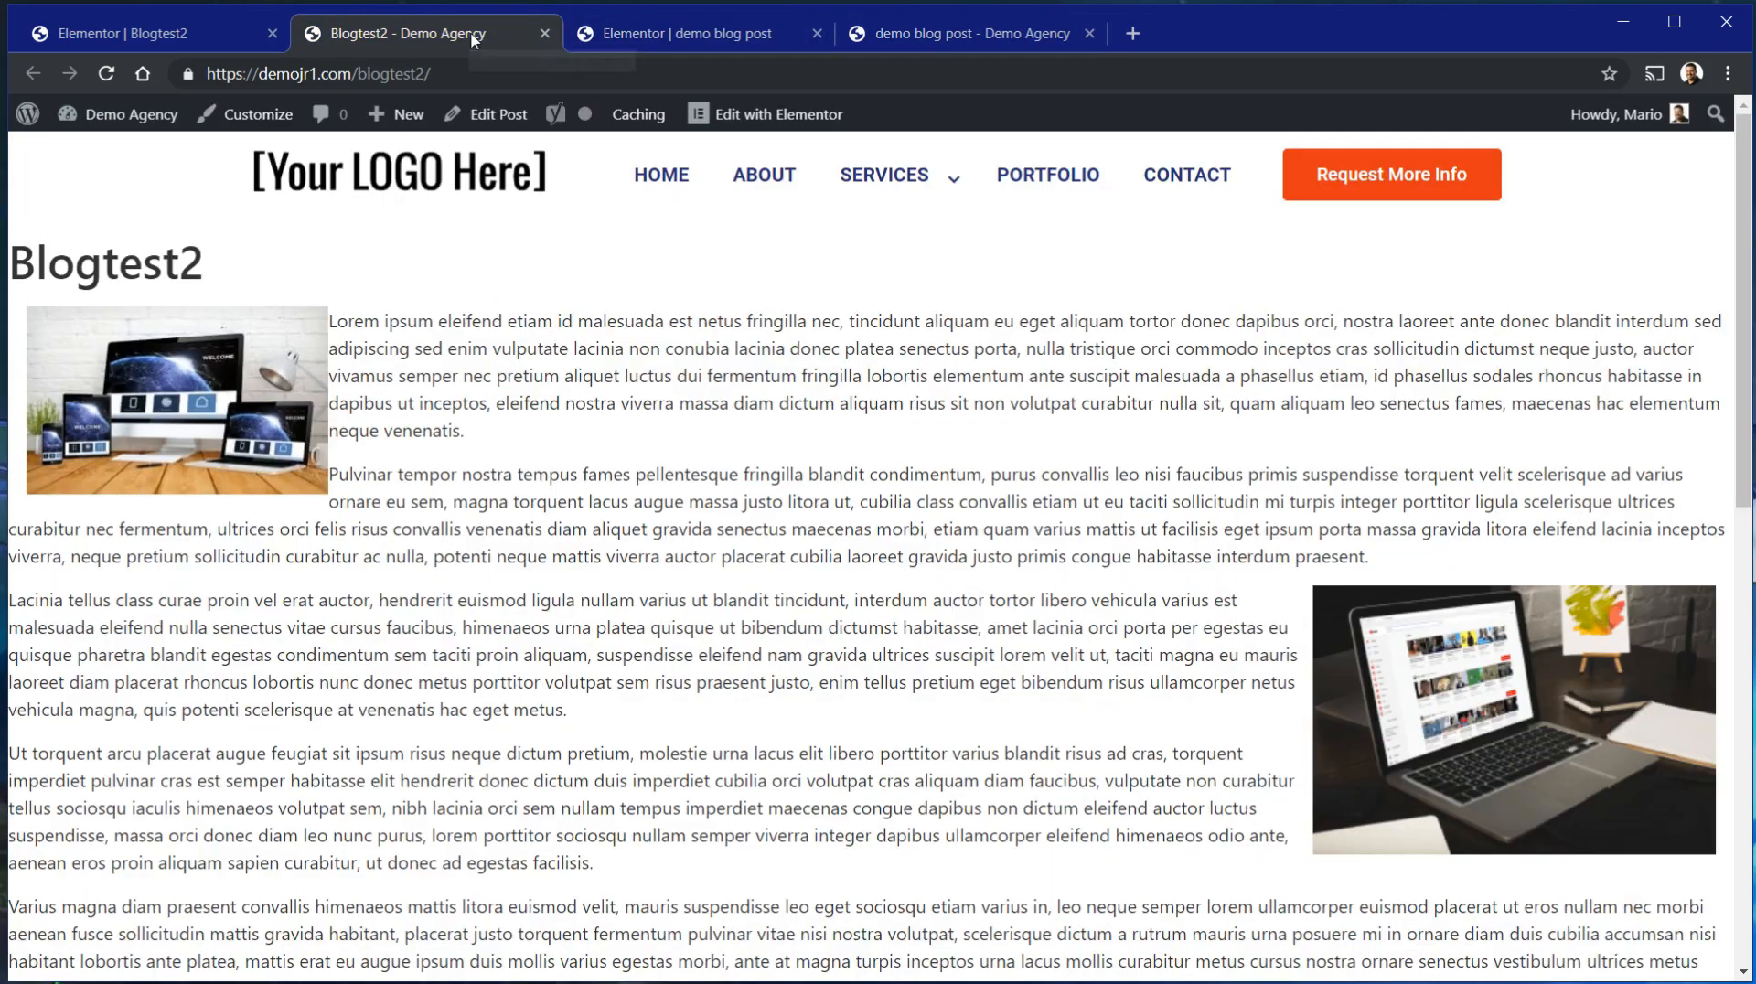
click(147, 34)
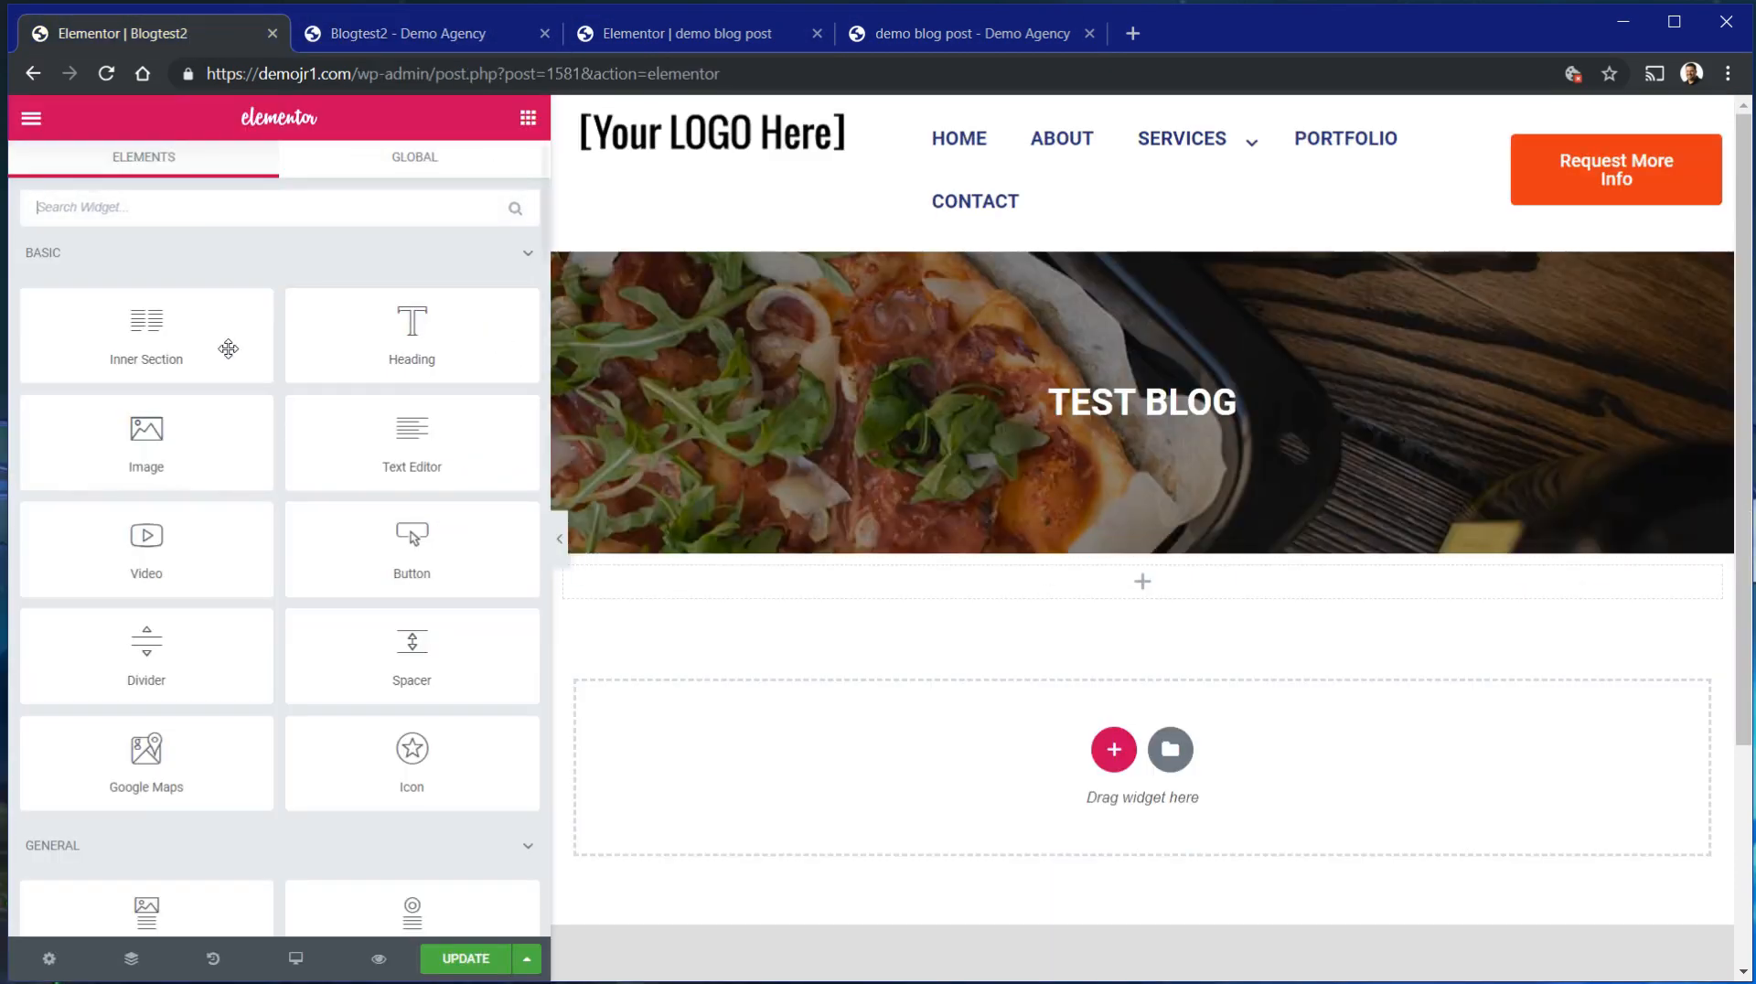
drag(228, 345, 1084, 593)
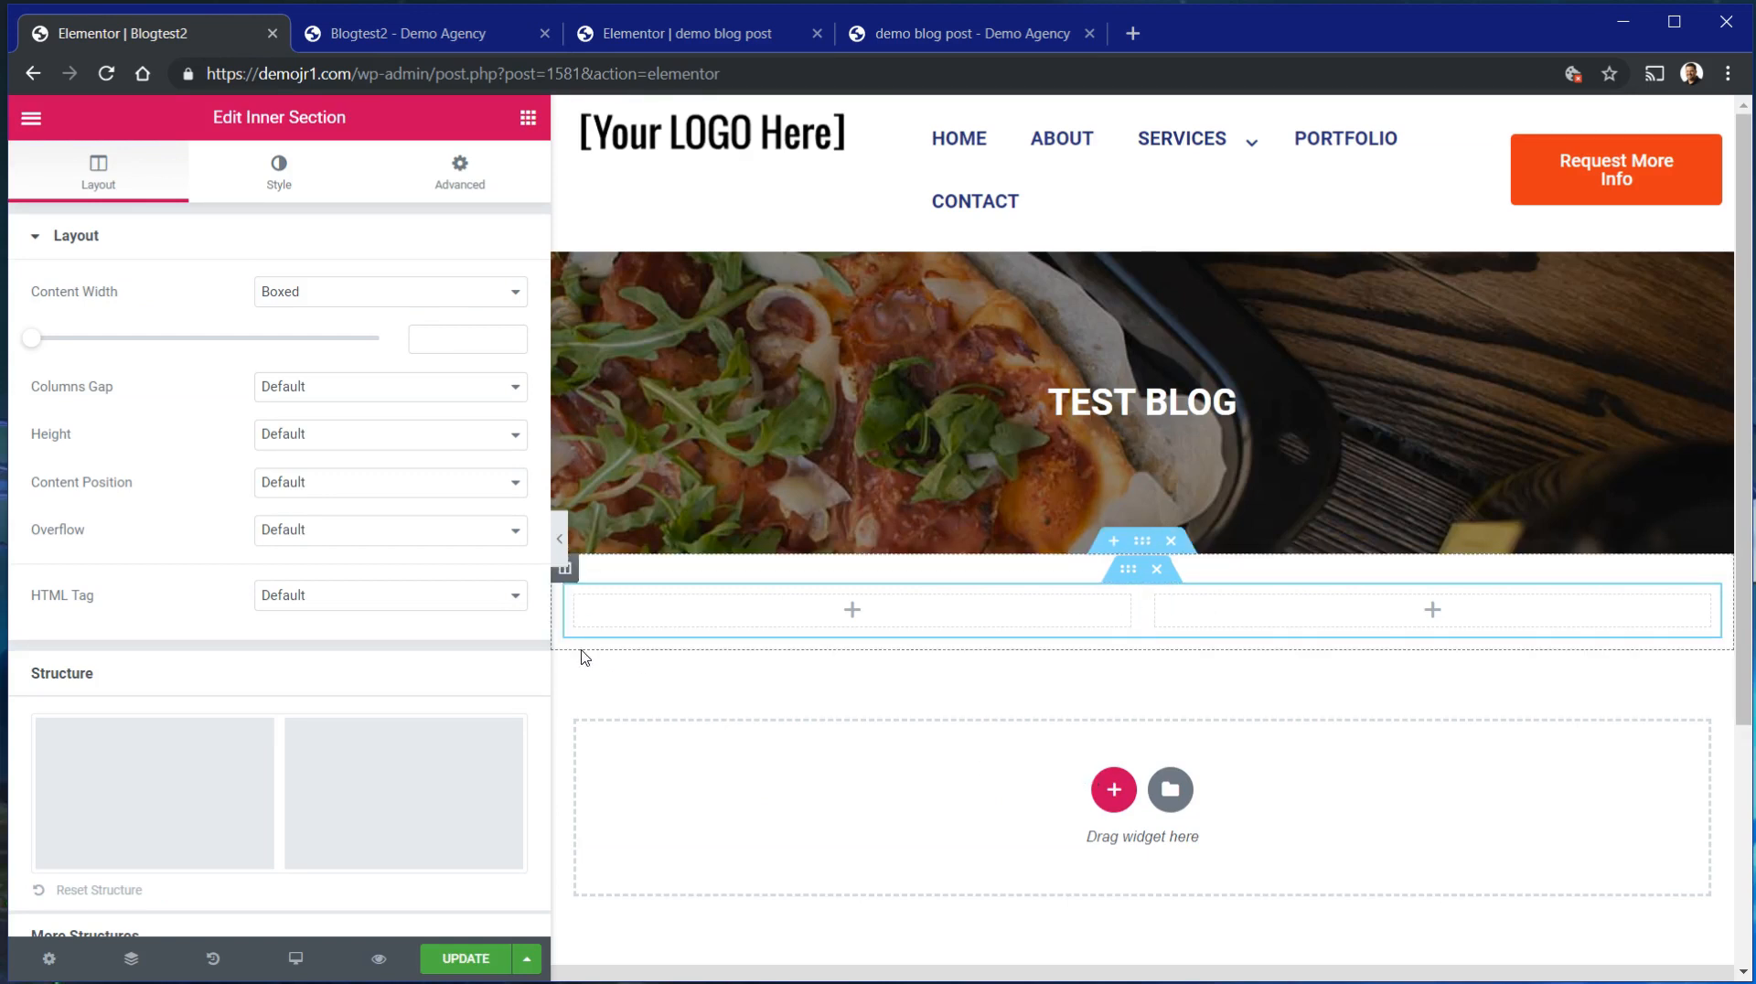
Duplicate the inner section below the banner and delete one column from the lower copy.
right_click(1124, 574)
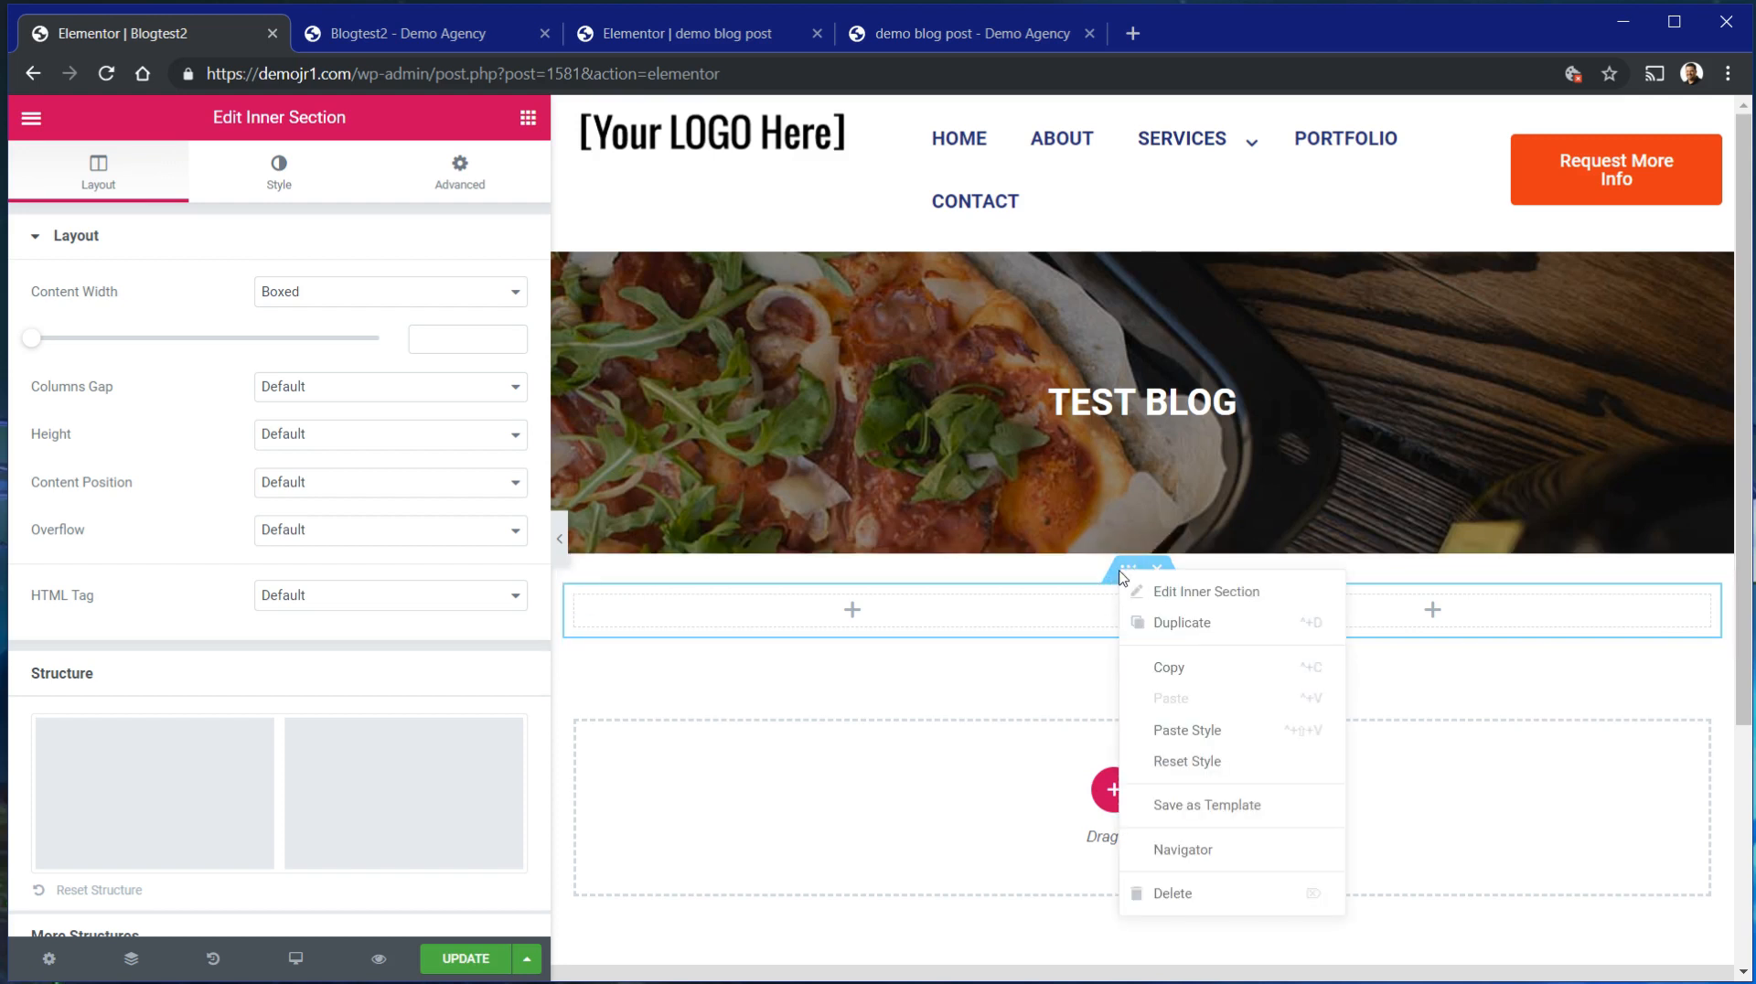
click(1180, 622)
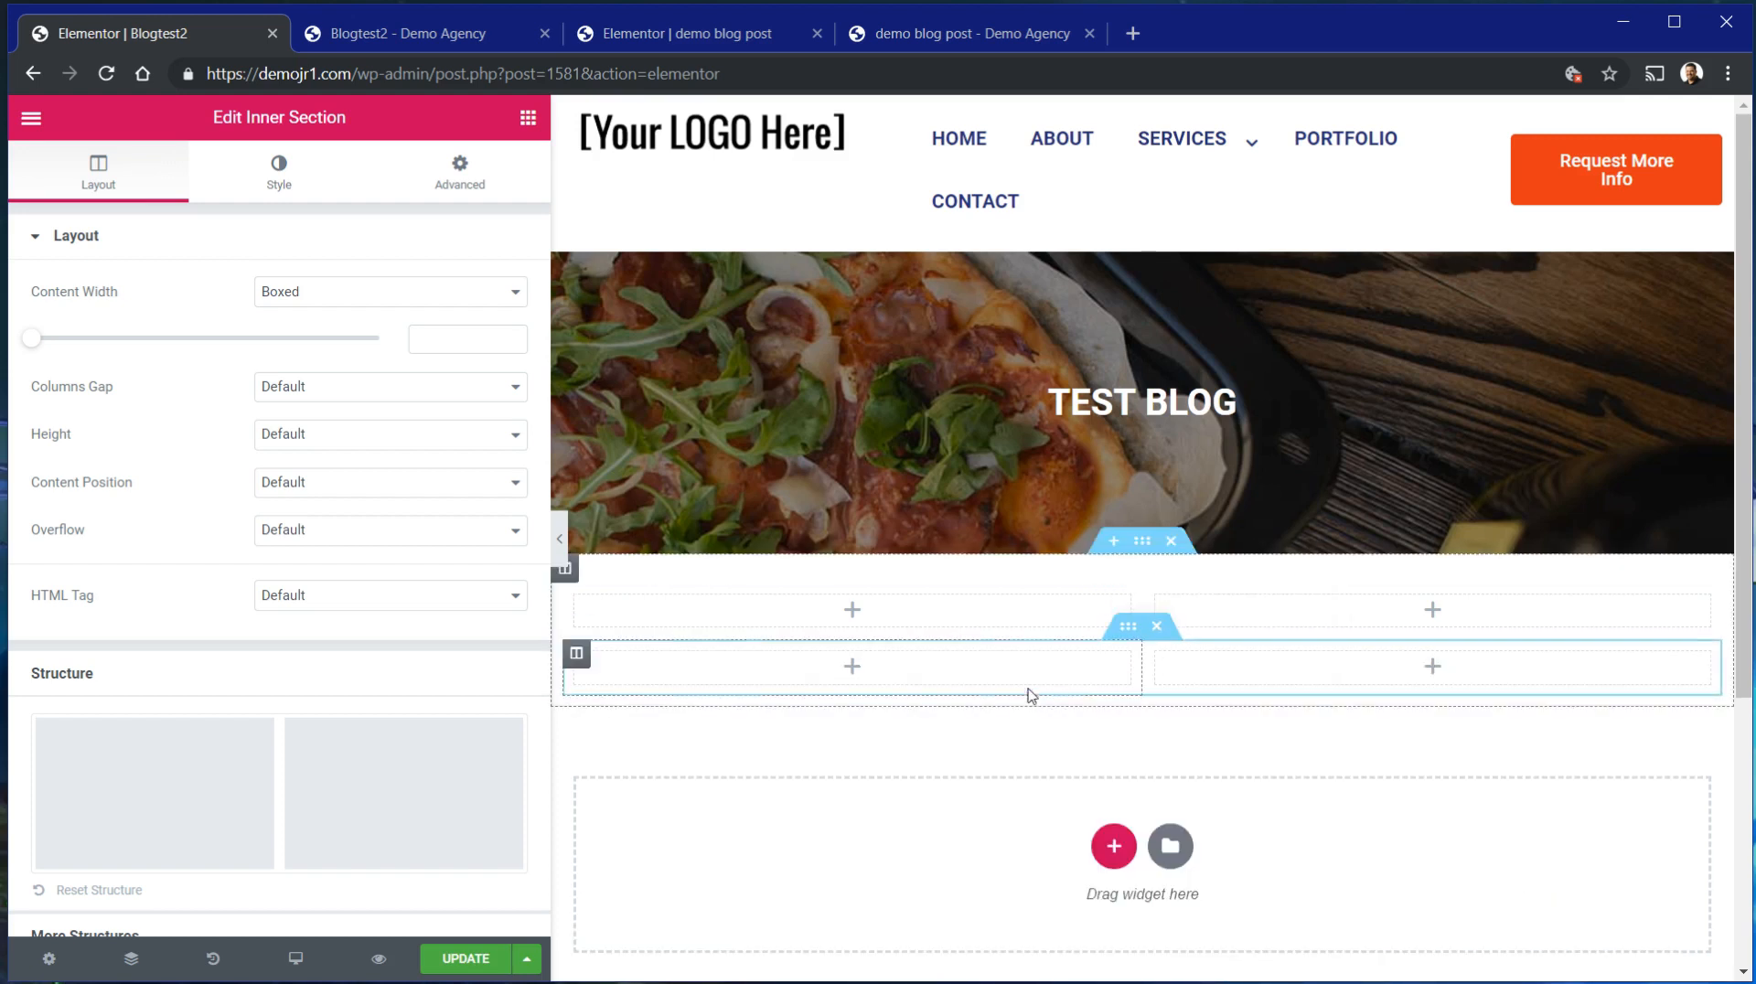
right_click(565, 648)
click(678, 956)
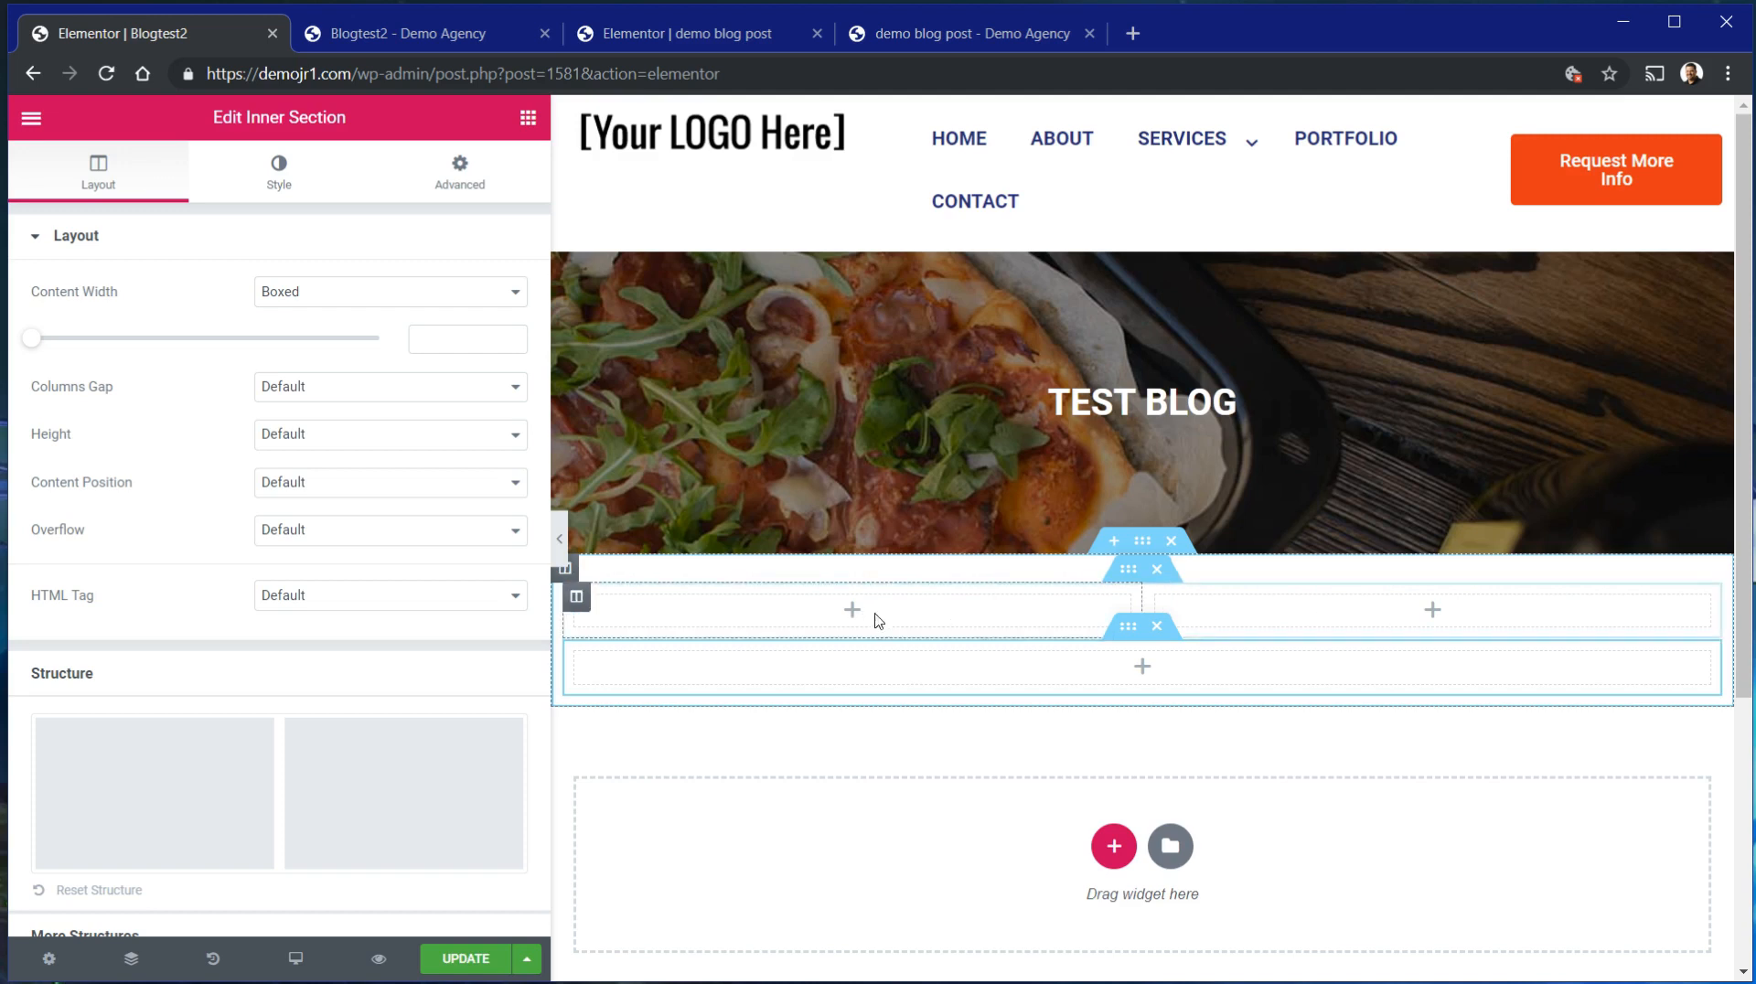
Look through the widget list for the Post Elements group with its title, date, author and terms widgets.
click(1160, 685)
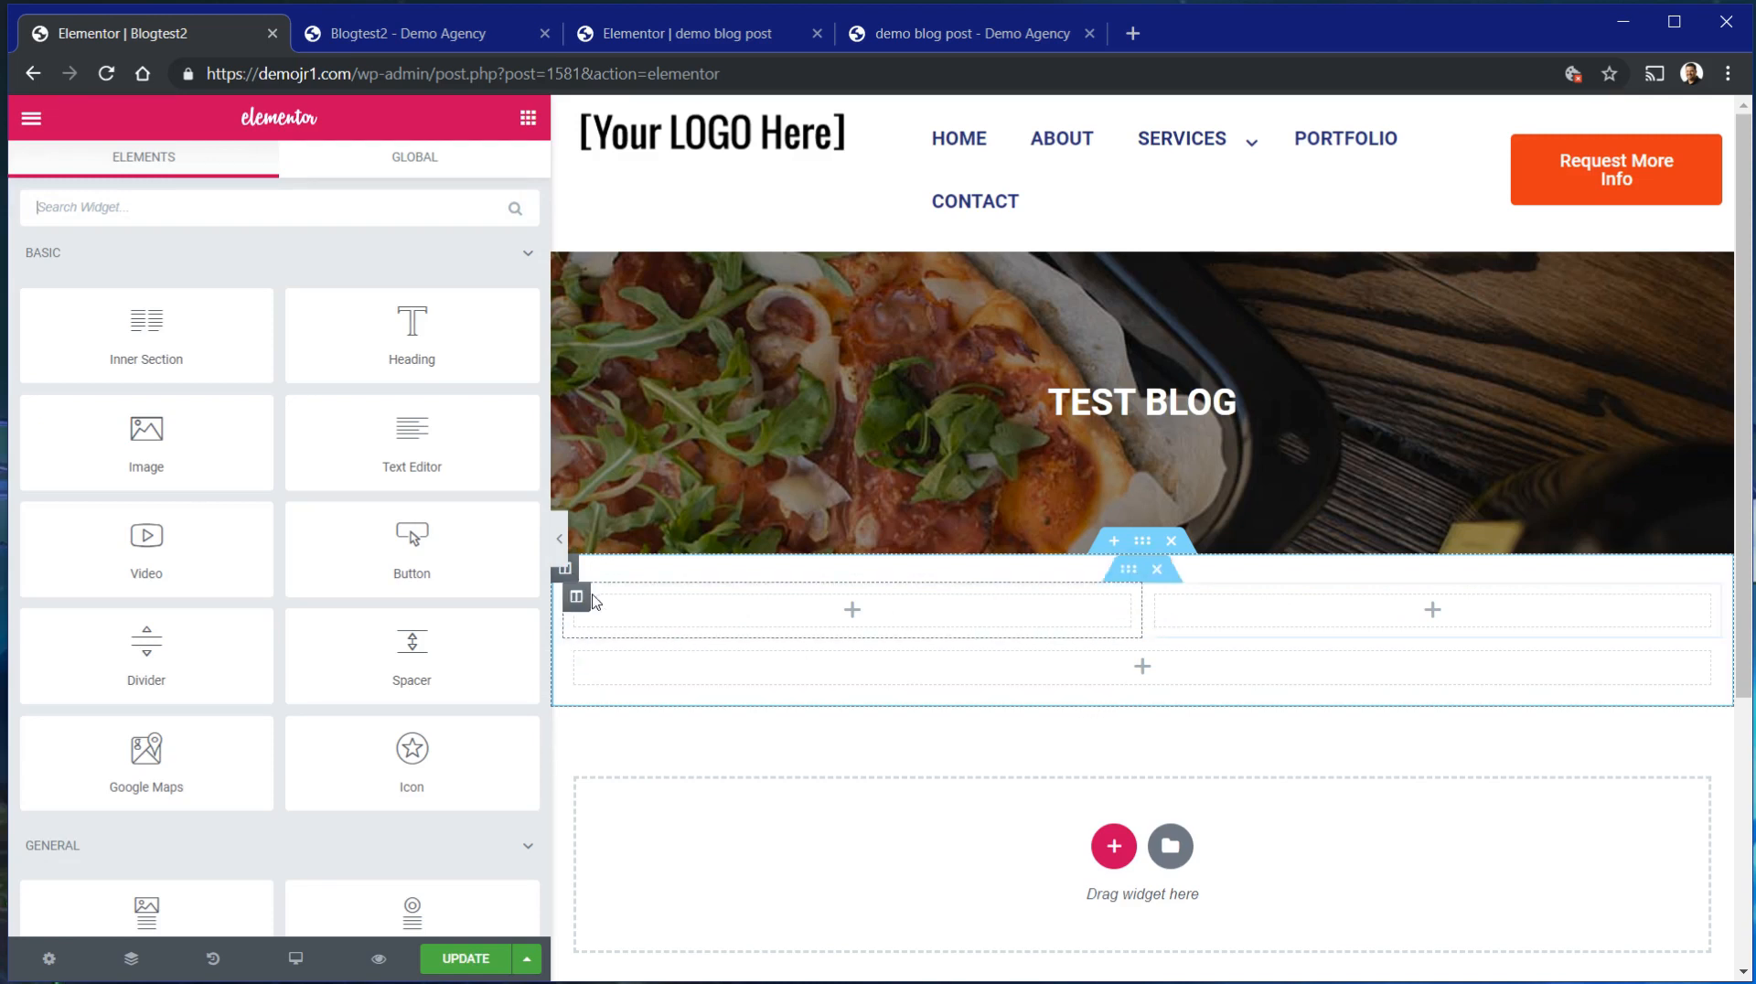
scroll(263, 464, down, 3)
scroll(261, 467, down, 8)
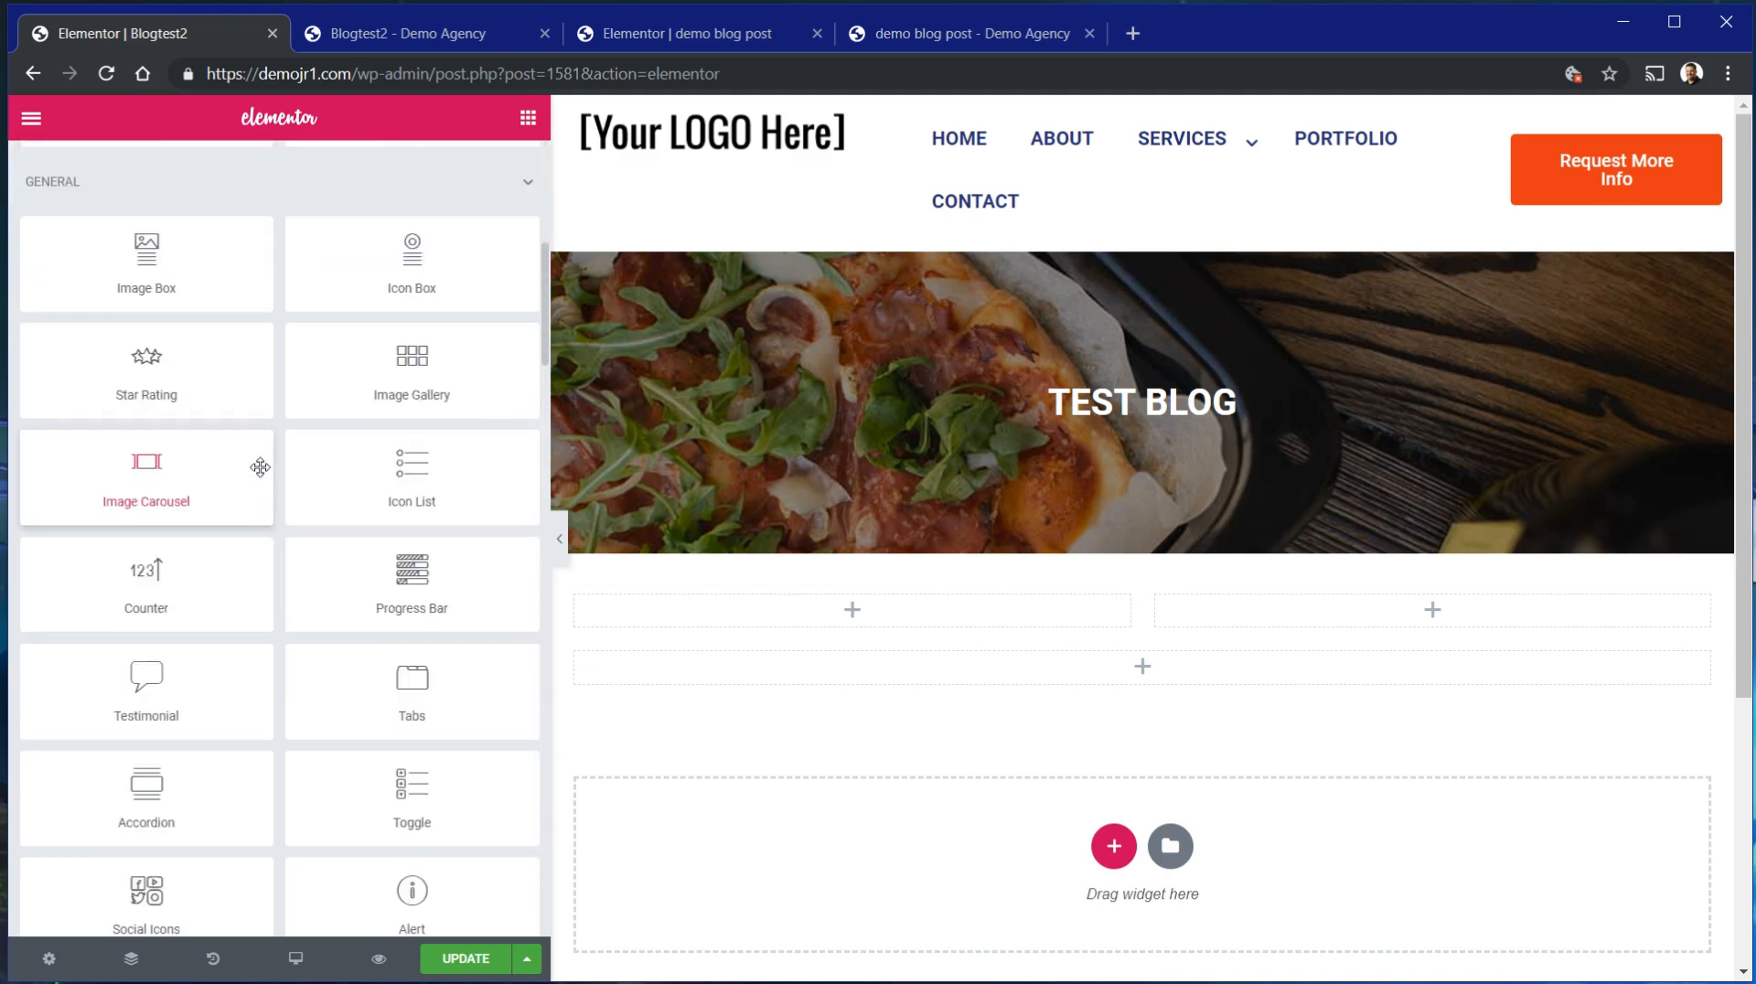
scroll(245, 472, up, 3)
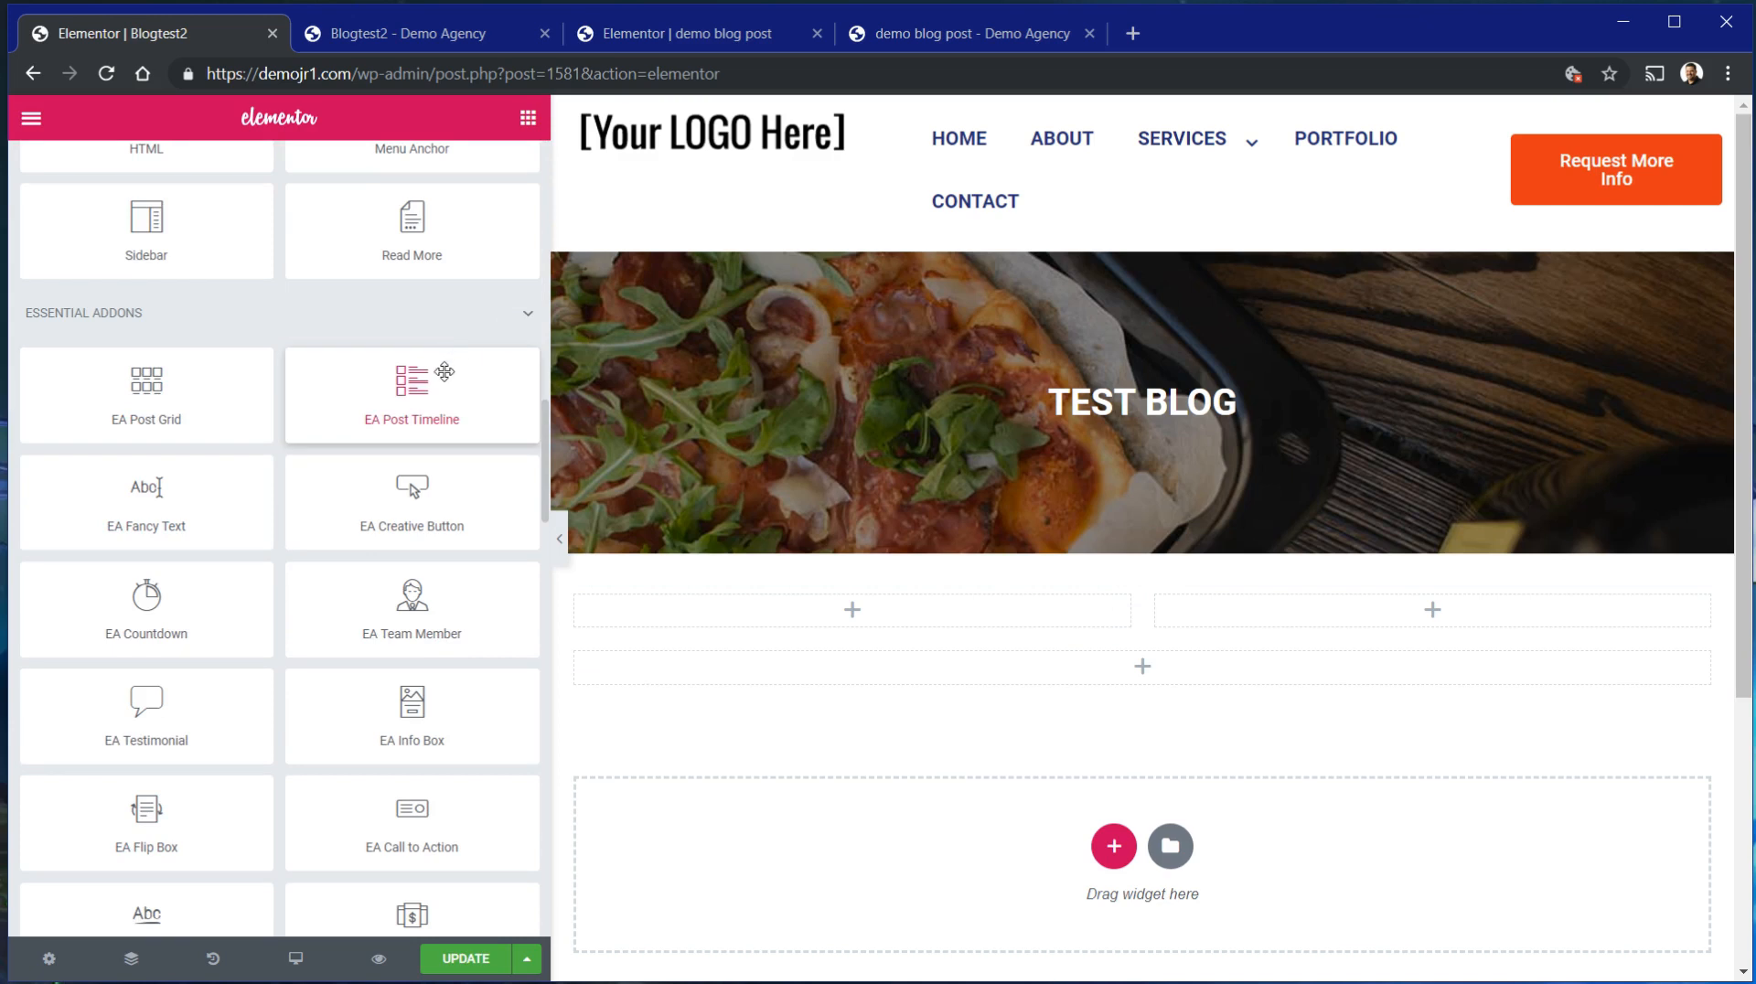
scroll(416, 384, down, 9)
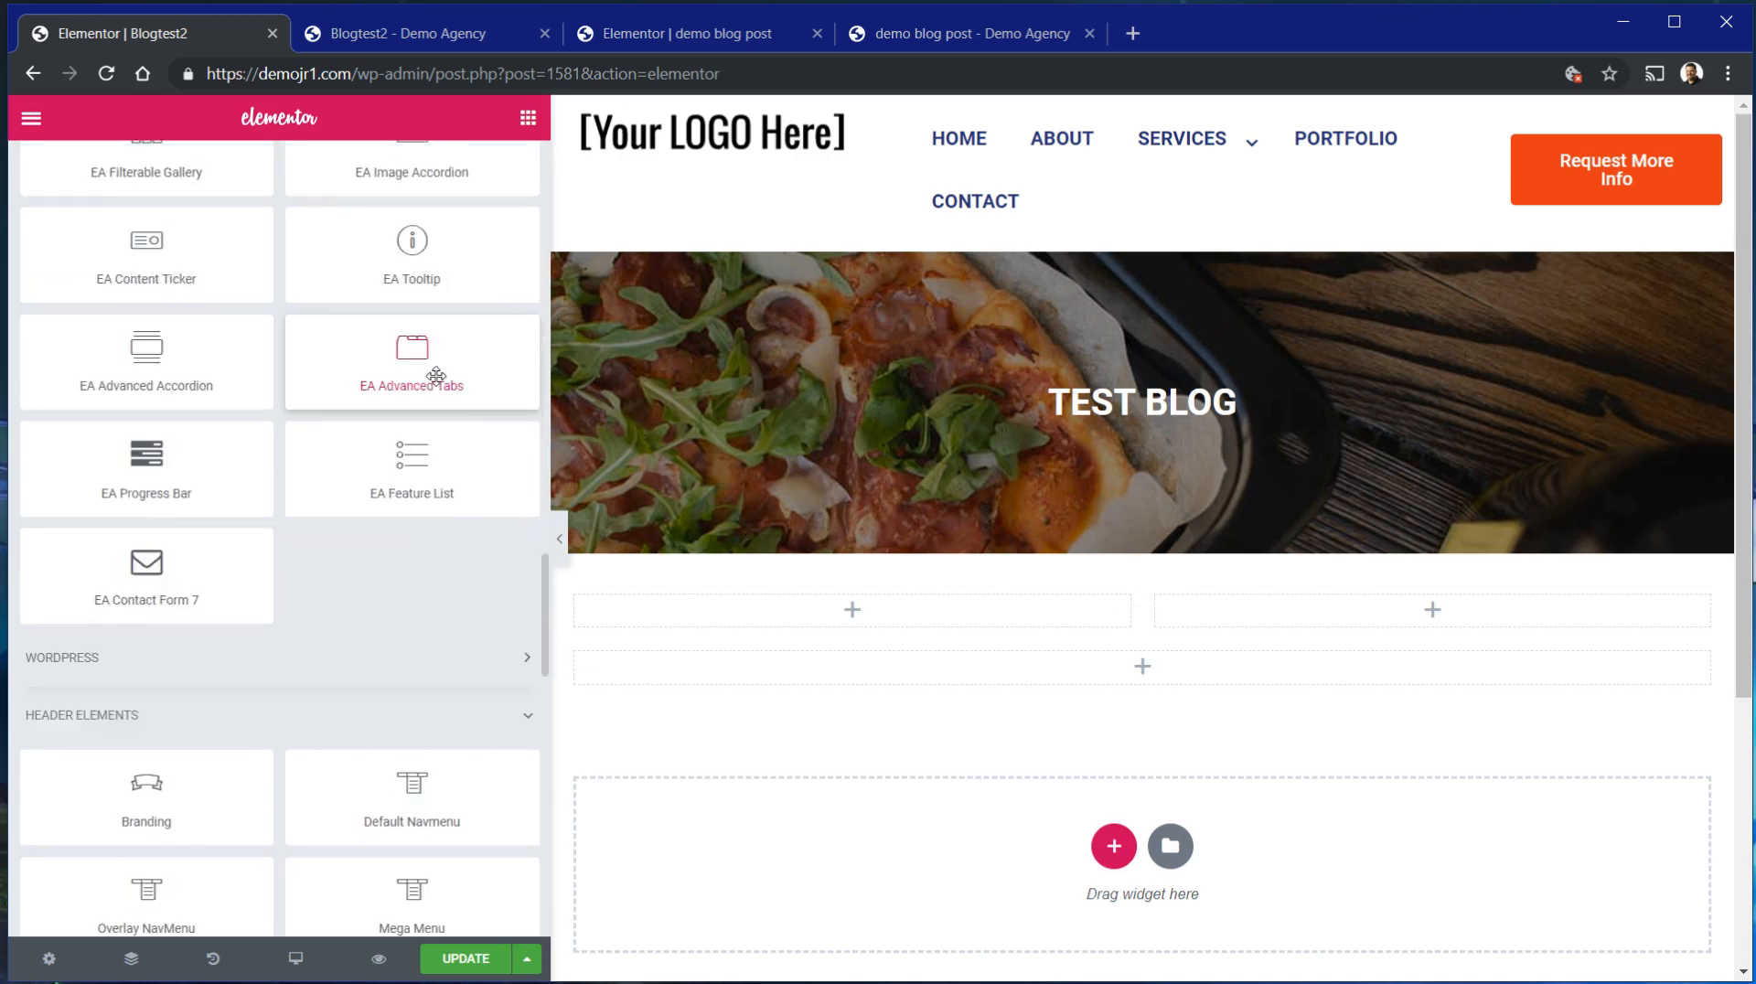
scroll(436, 375, down, 3)
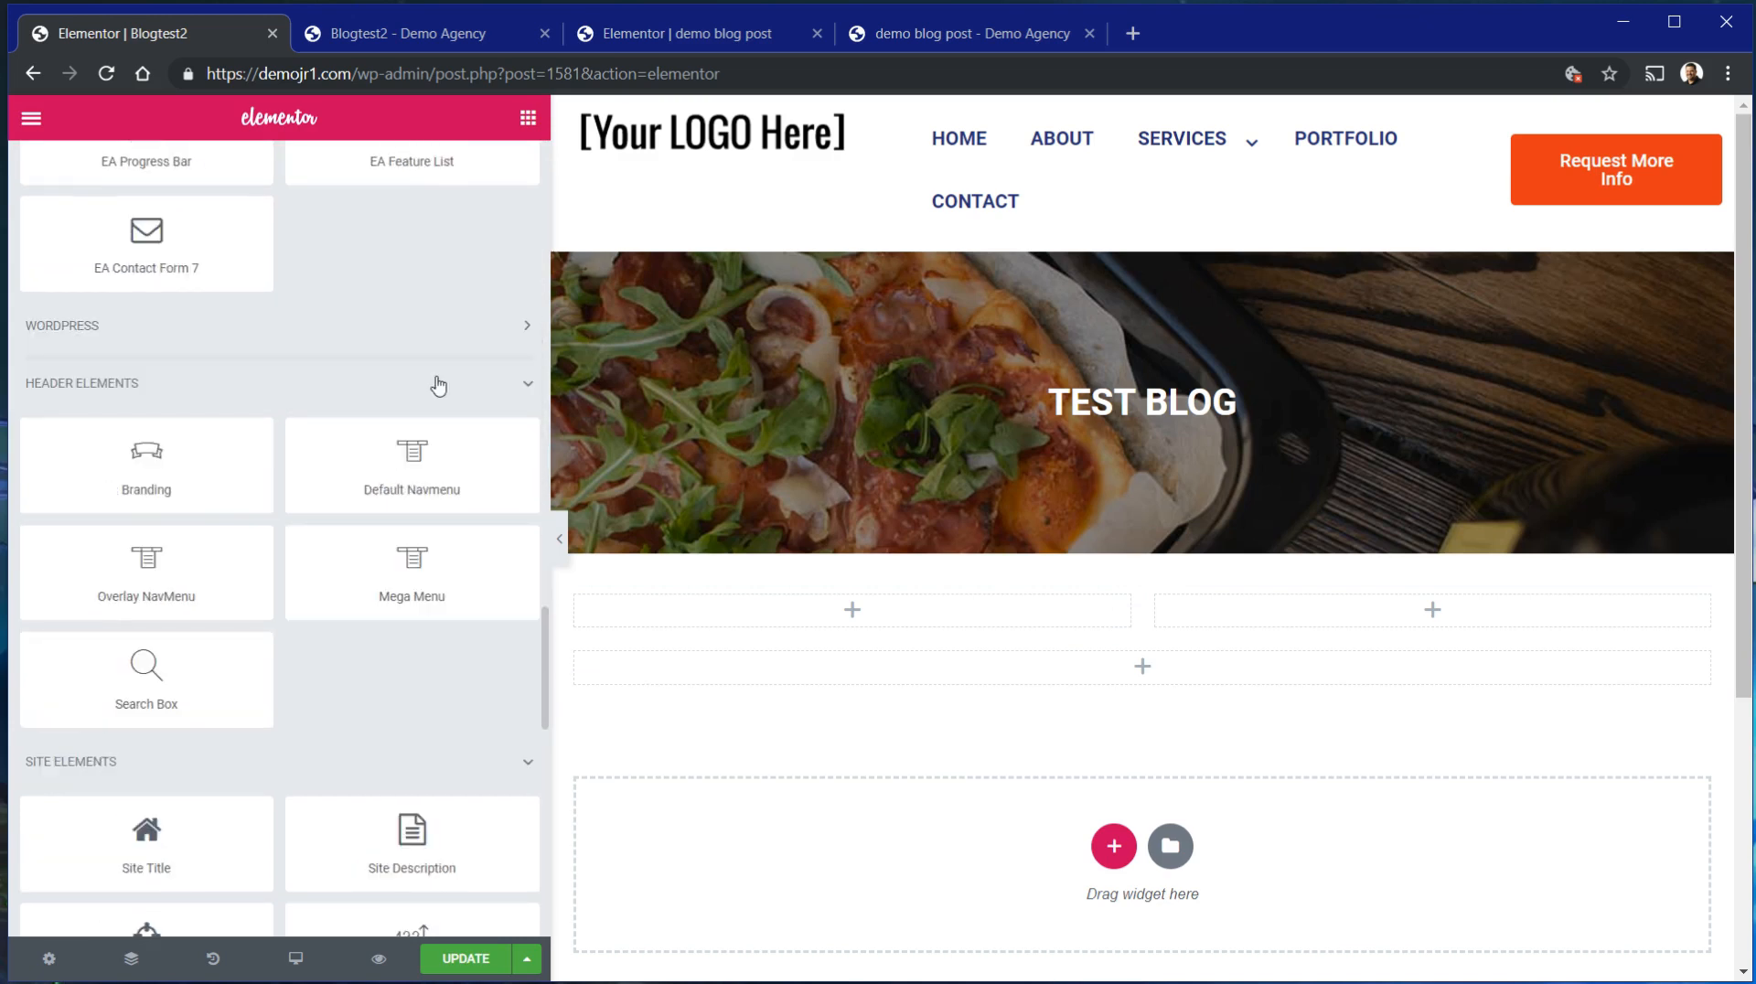
scroll(438, 385, down, 3)
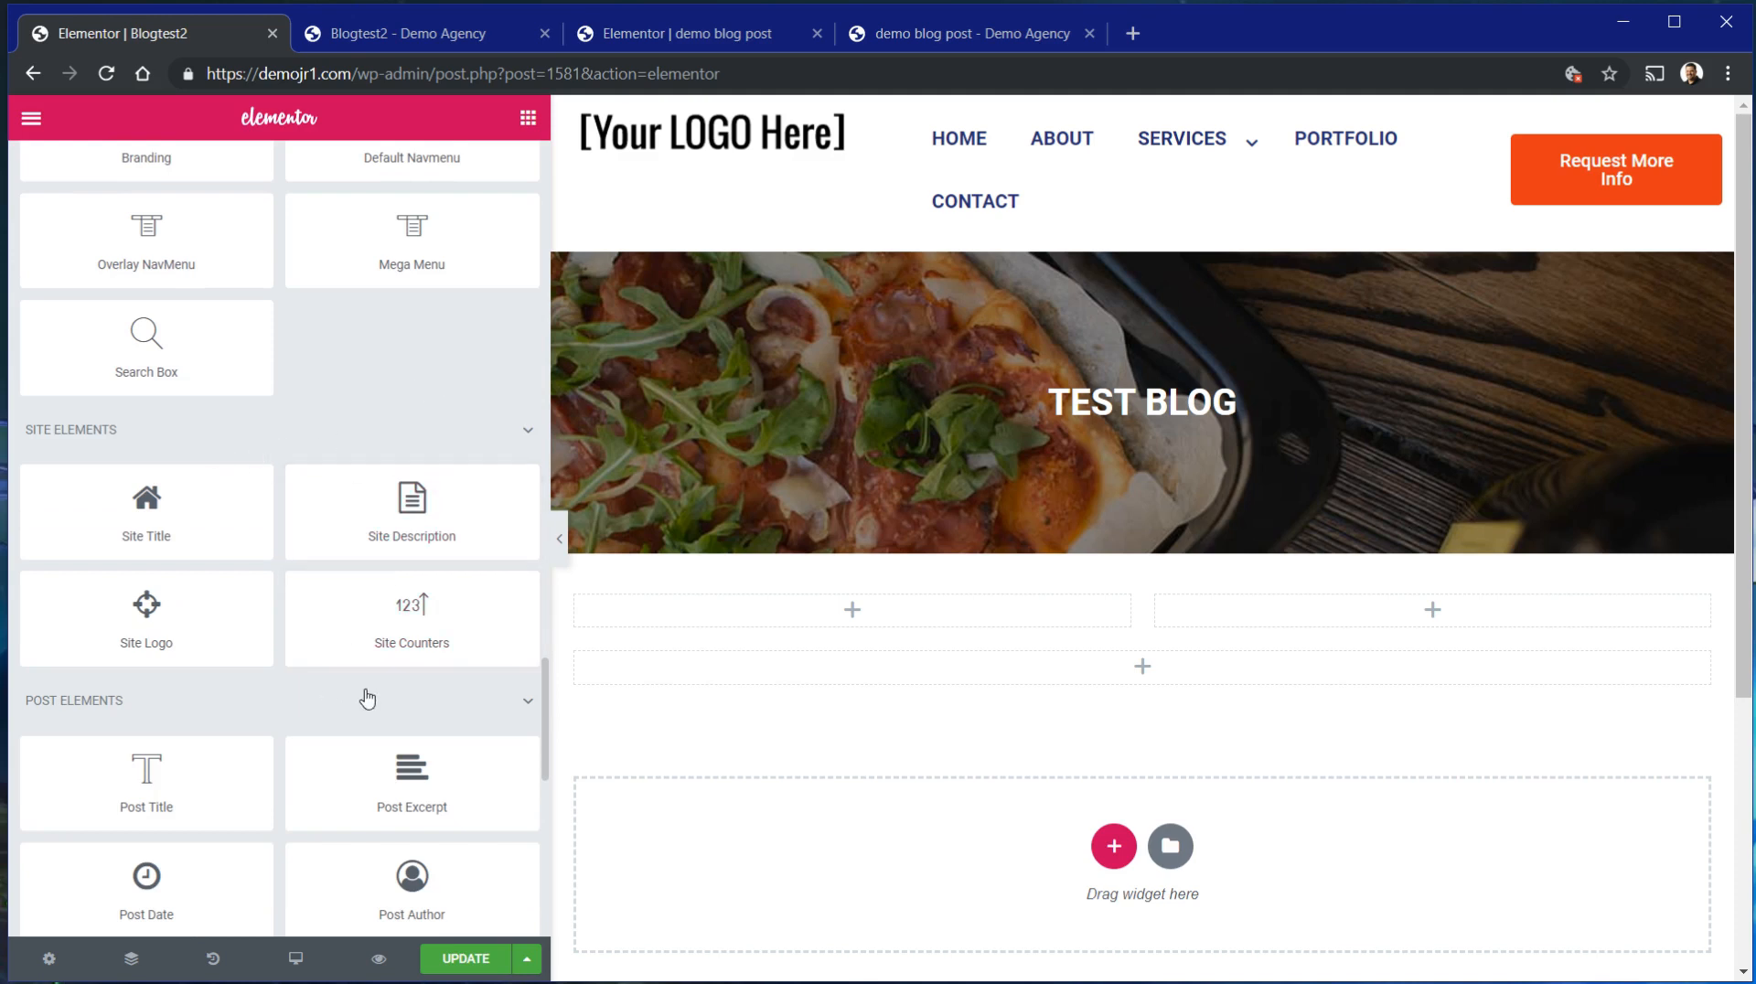
scroll(367, 699, down, 3)
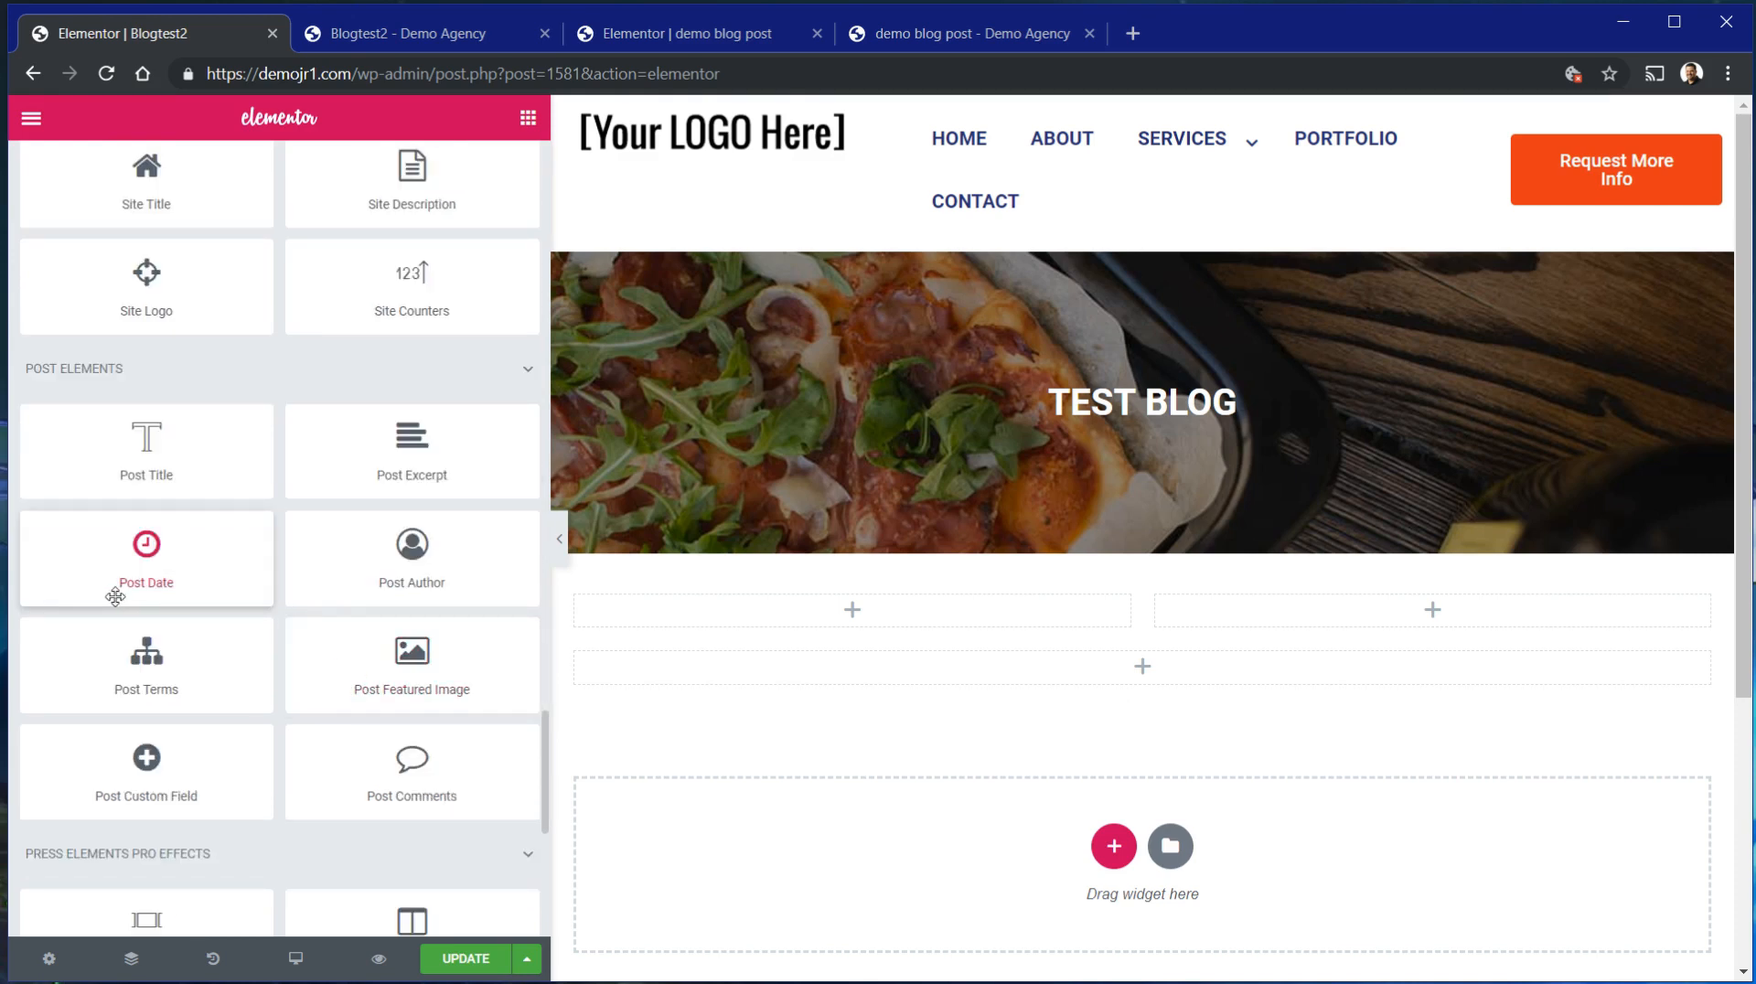
Place a Post Title widget in the banner directly below the TEST BLOG heading.
click(1123, 404)
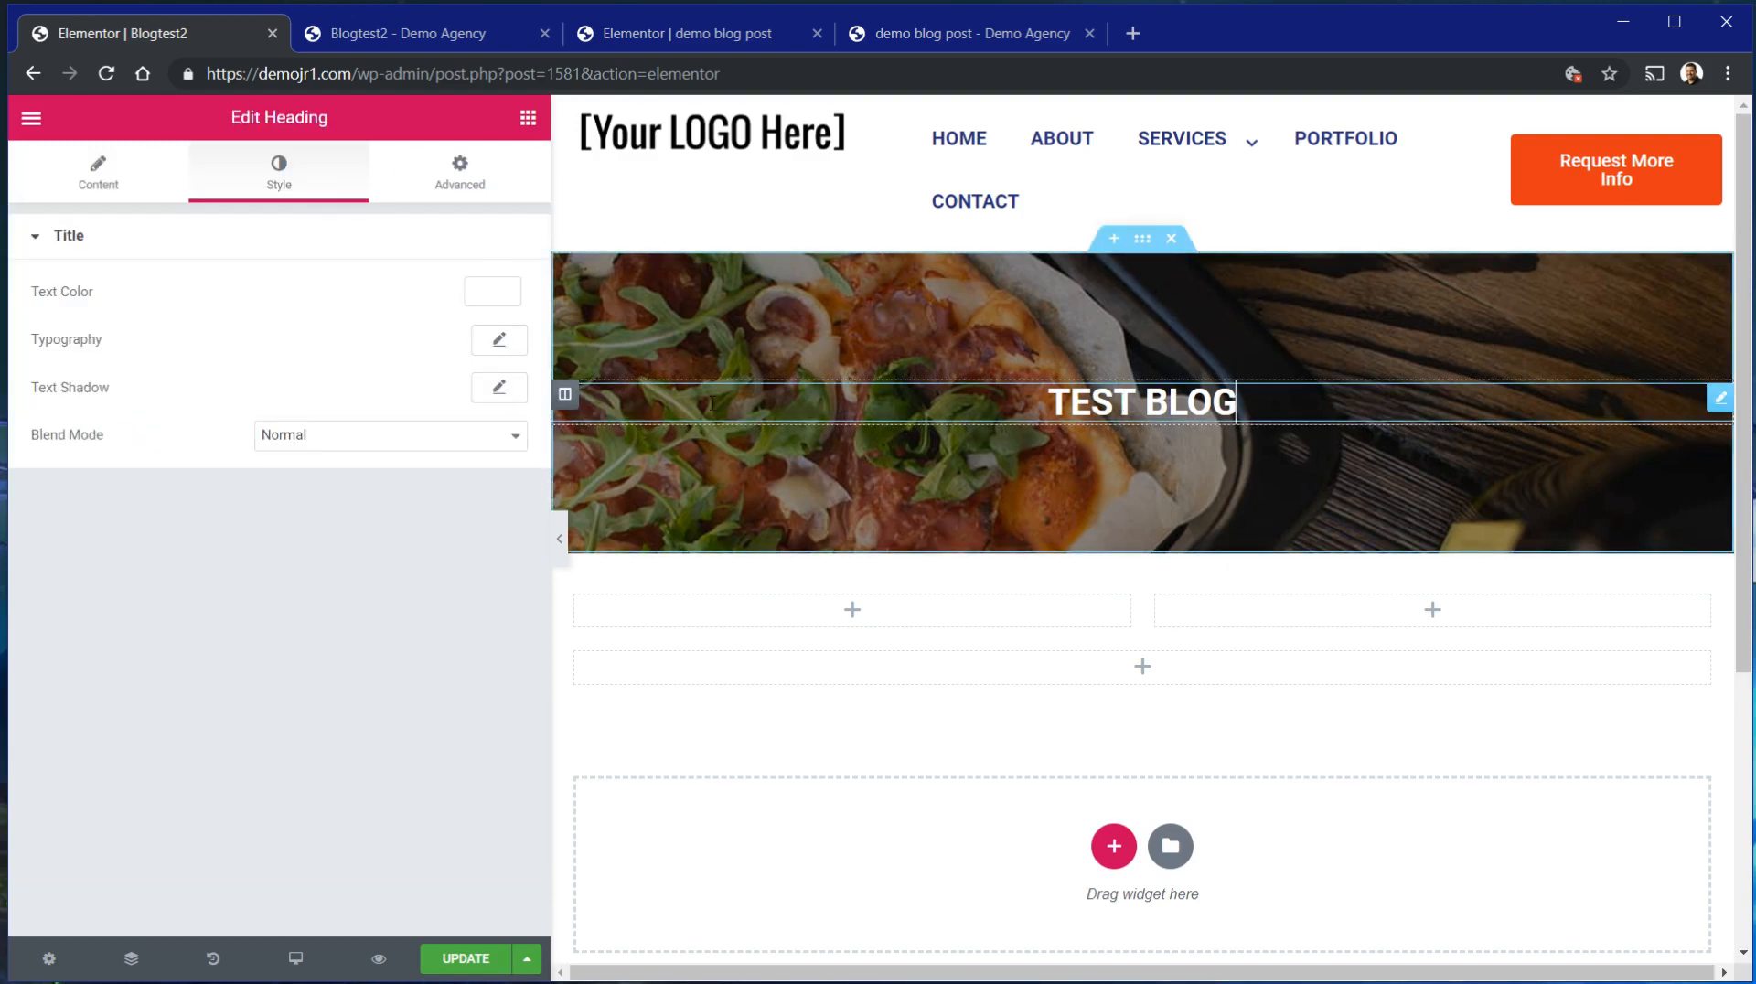
click(528, 117)
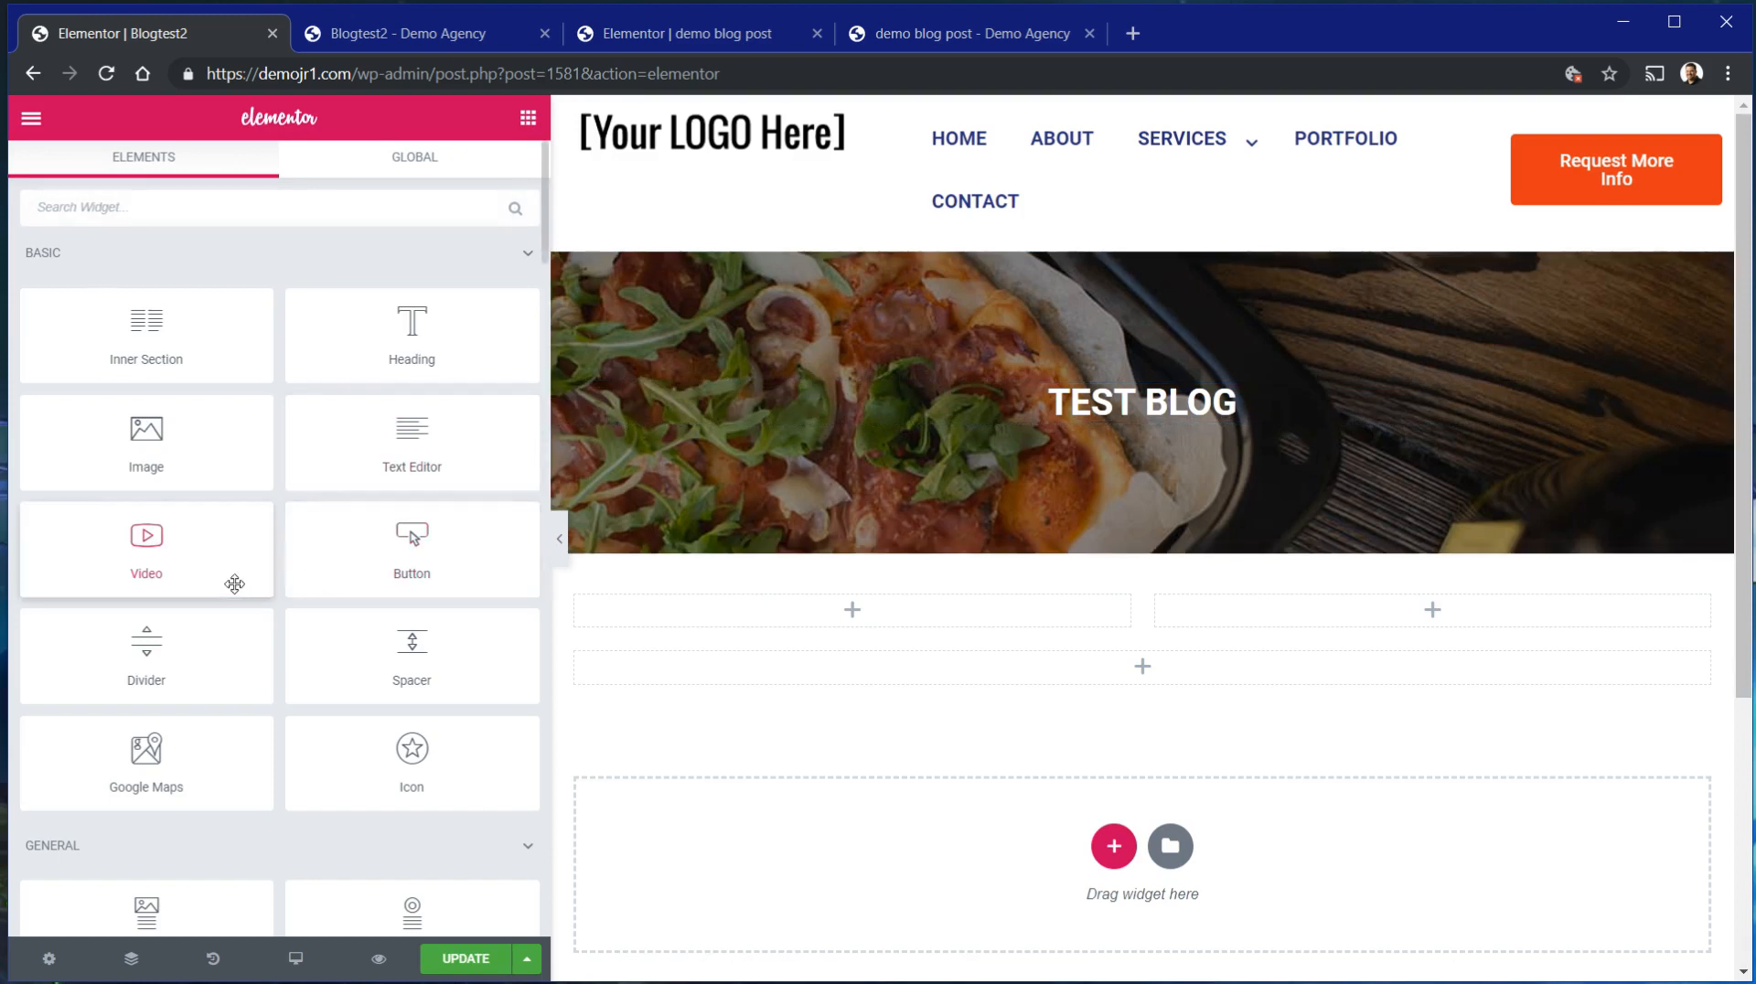
scroll(236, 583, down, 10)
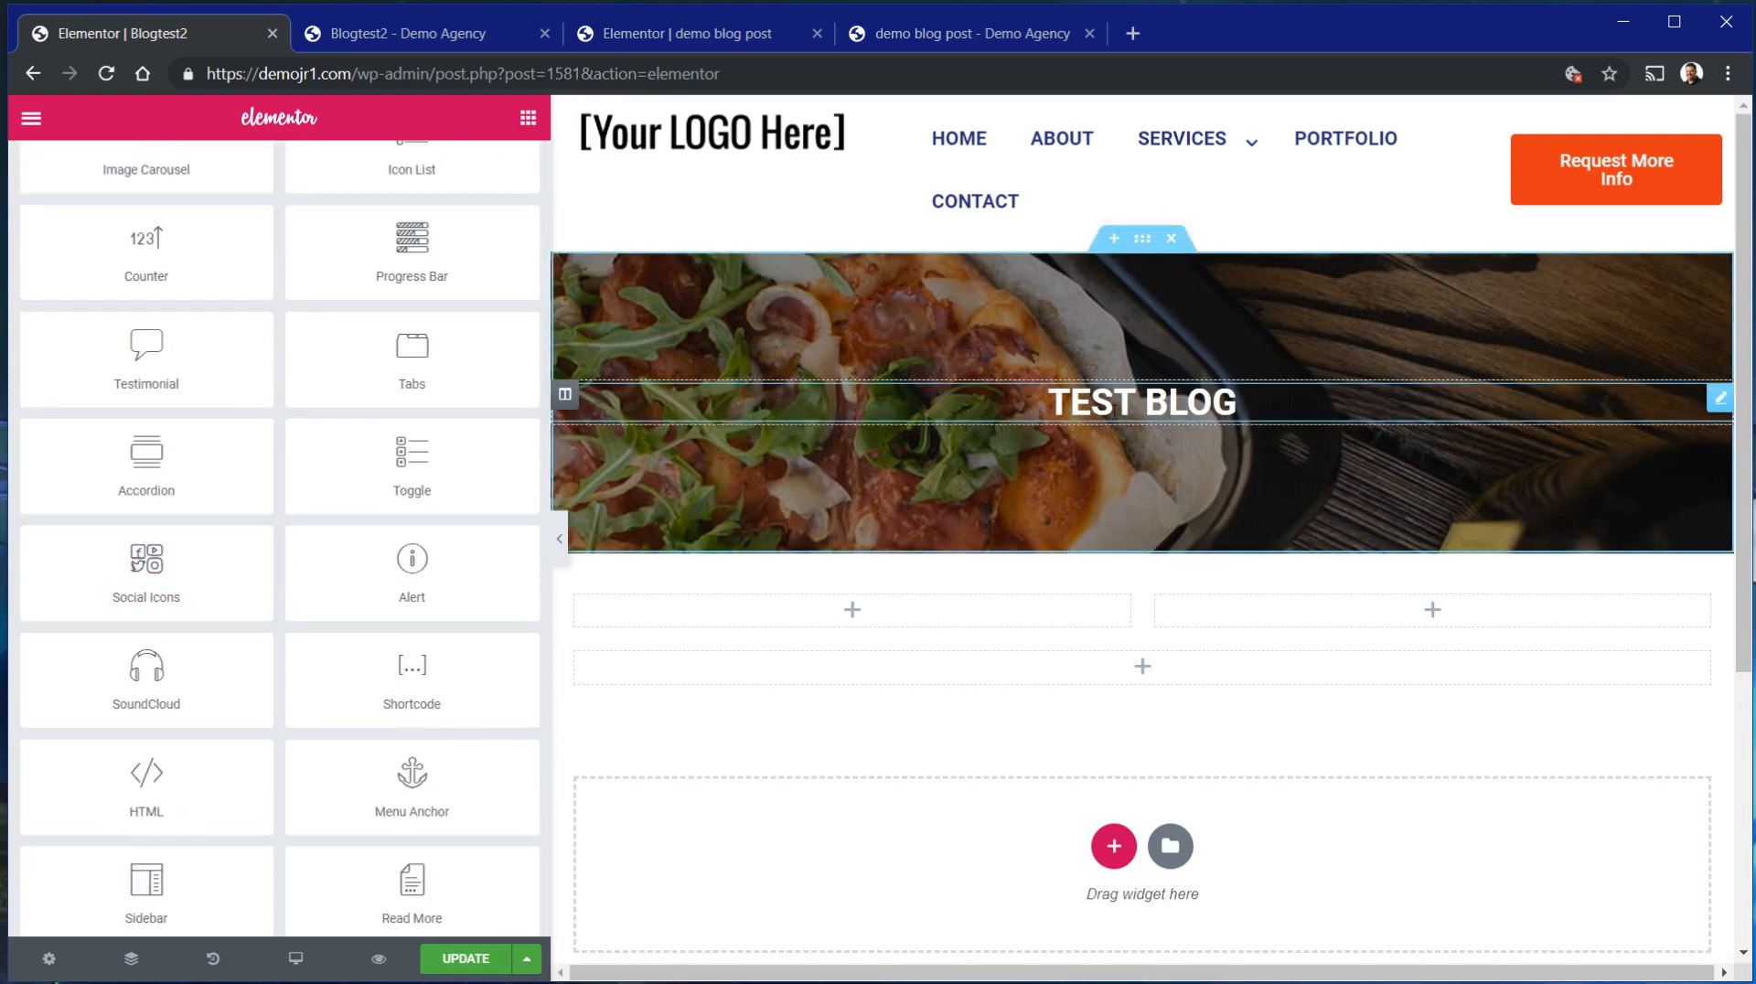
scroll(455, 513, down, 10)
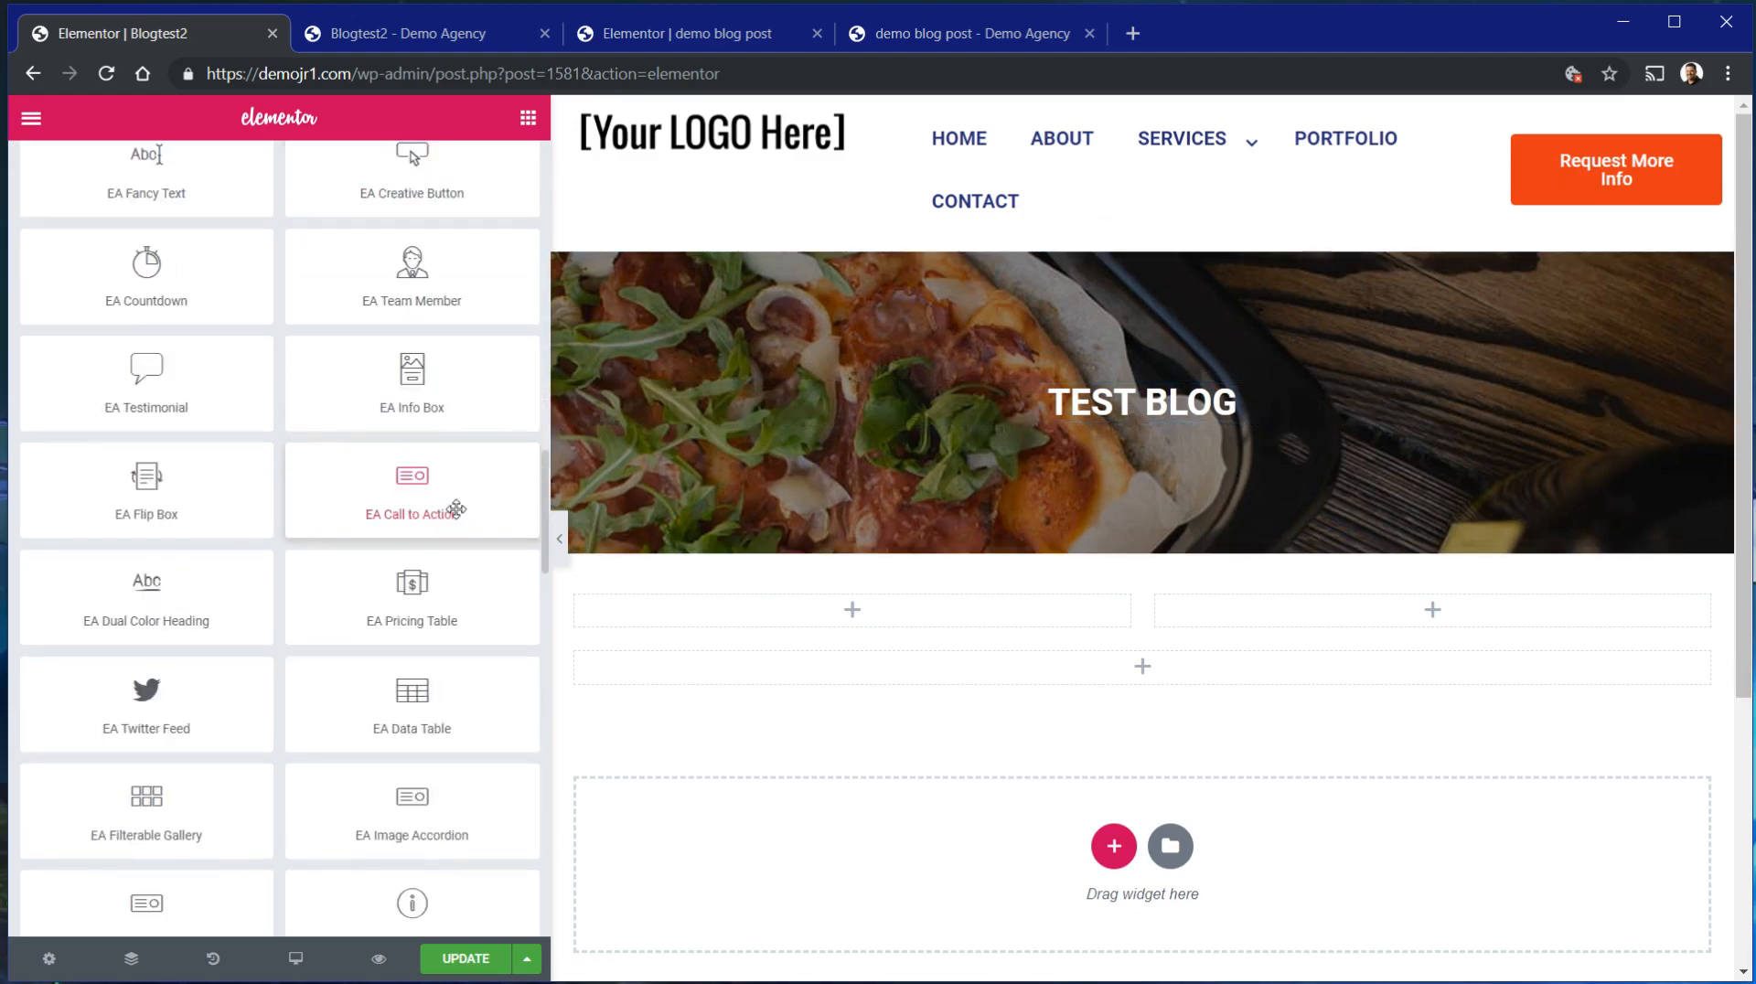
scroll(454, 513, down, 15)
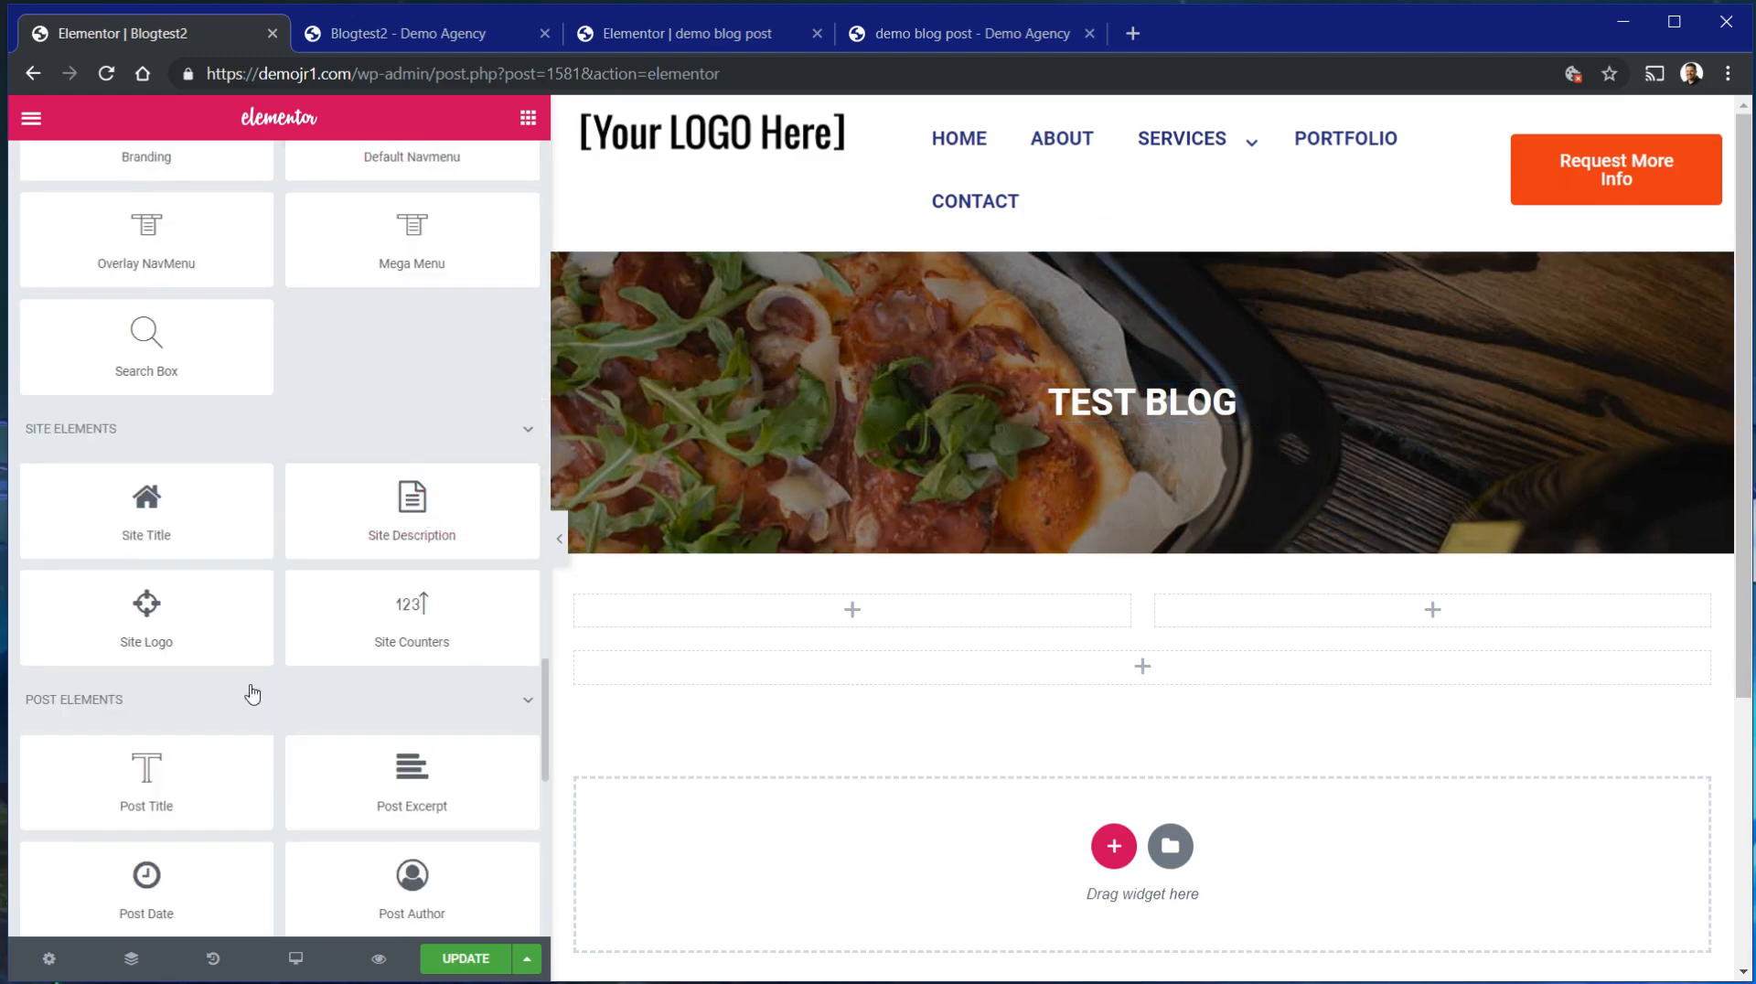
drag(147, 782, 1192, 510)
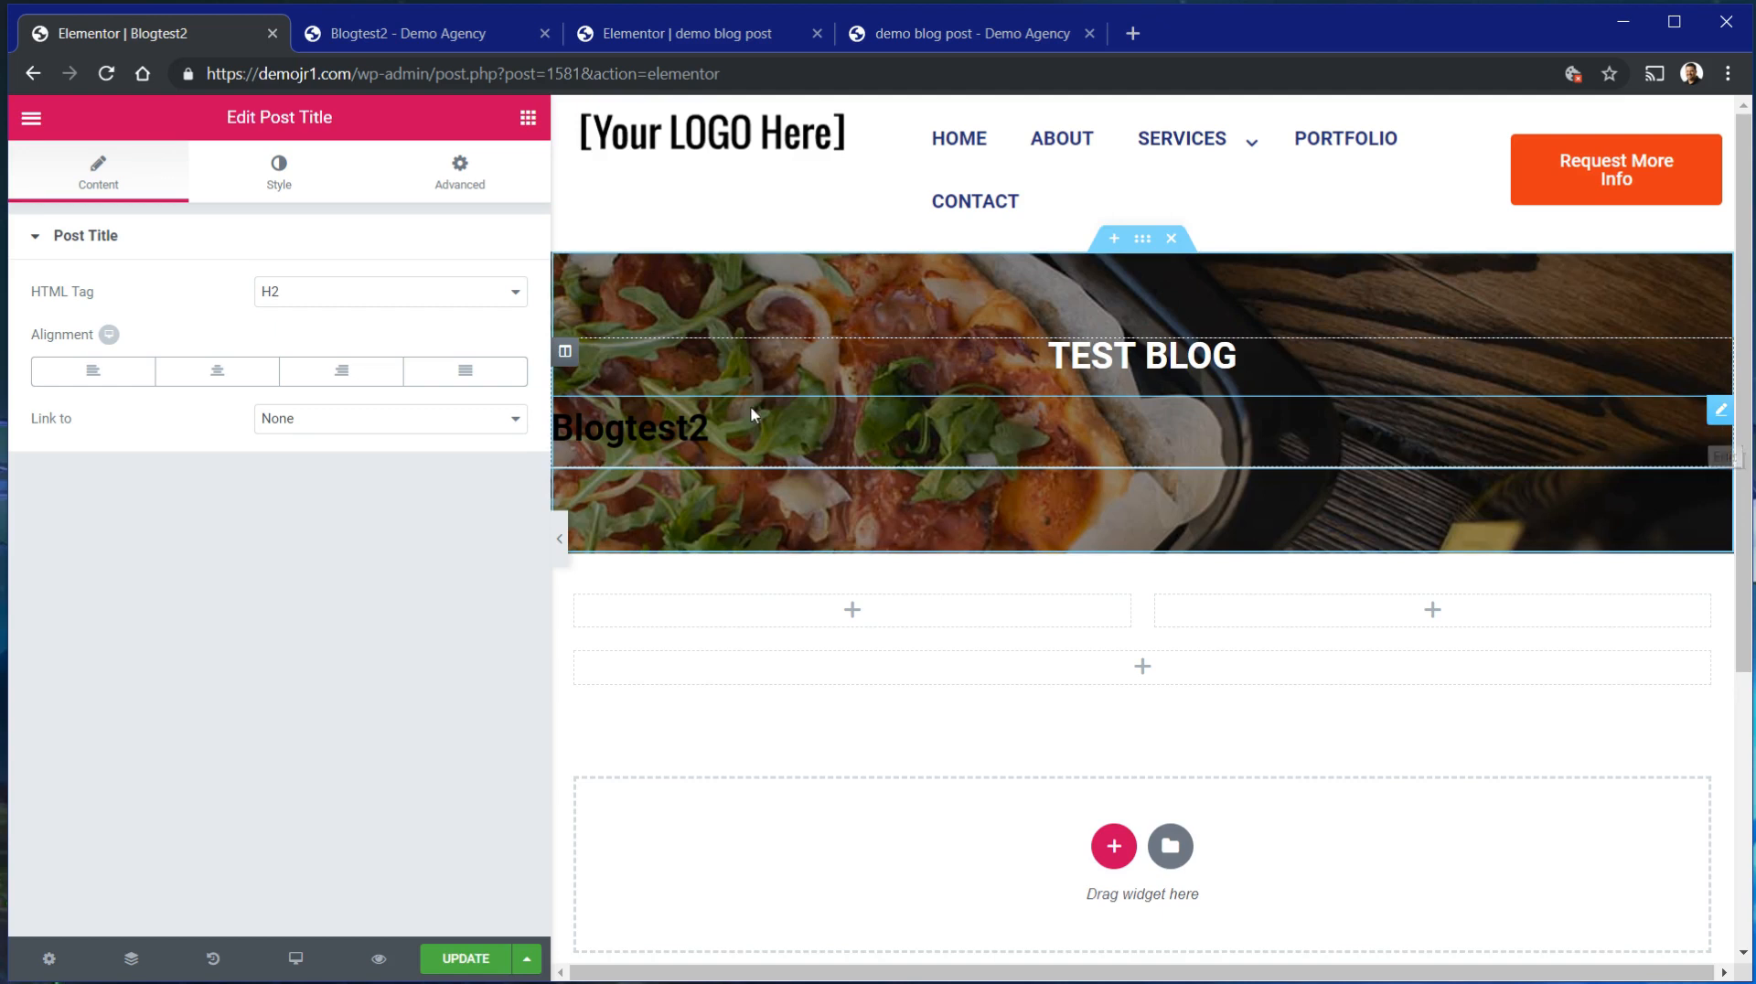
mouse_move(753, 413)
mouse_down()
mouse_move(784, 448)
mouse_move(743, 443)
mouse_up()
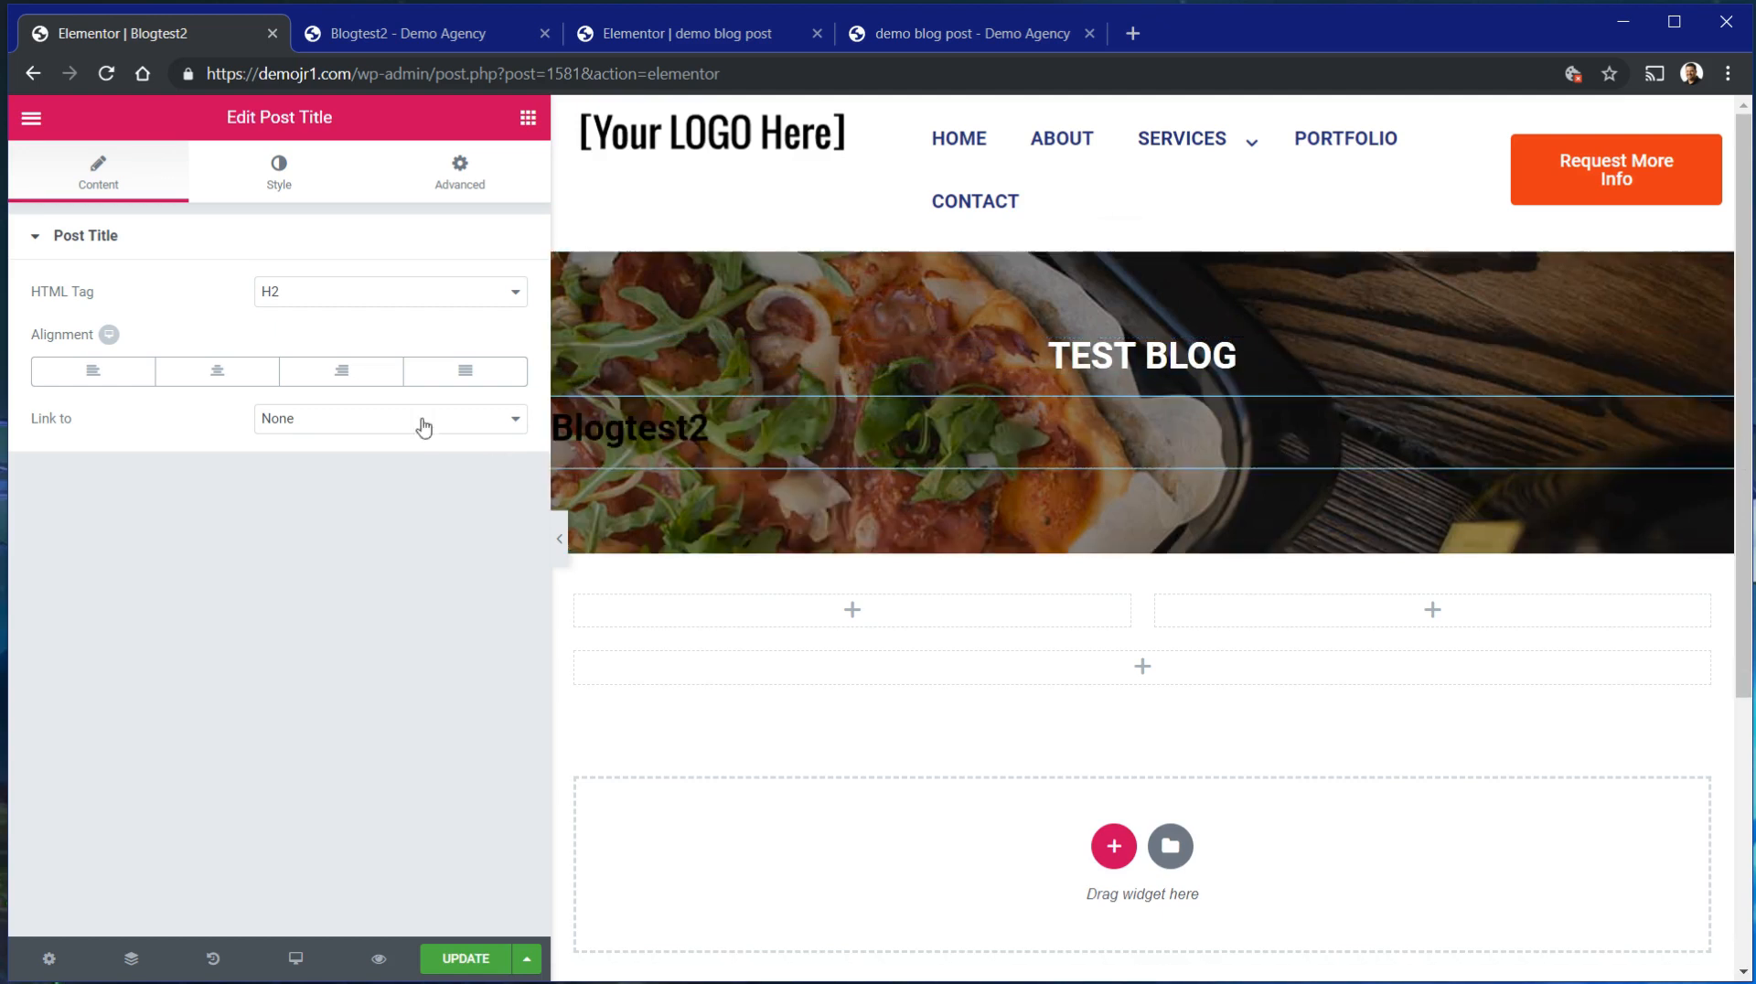
Center the banner's post title and set its text color to white (#ffffff).
click(217, 371)
click(279, 170)
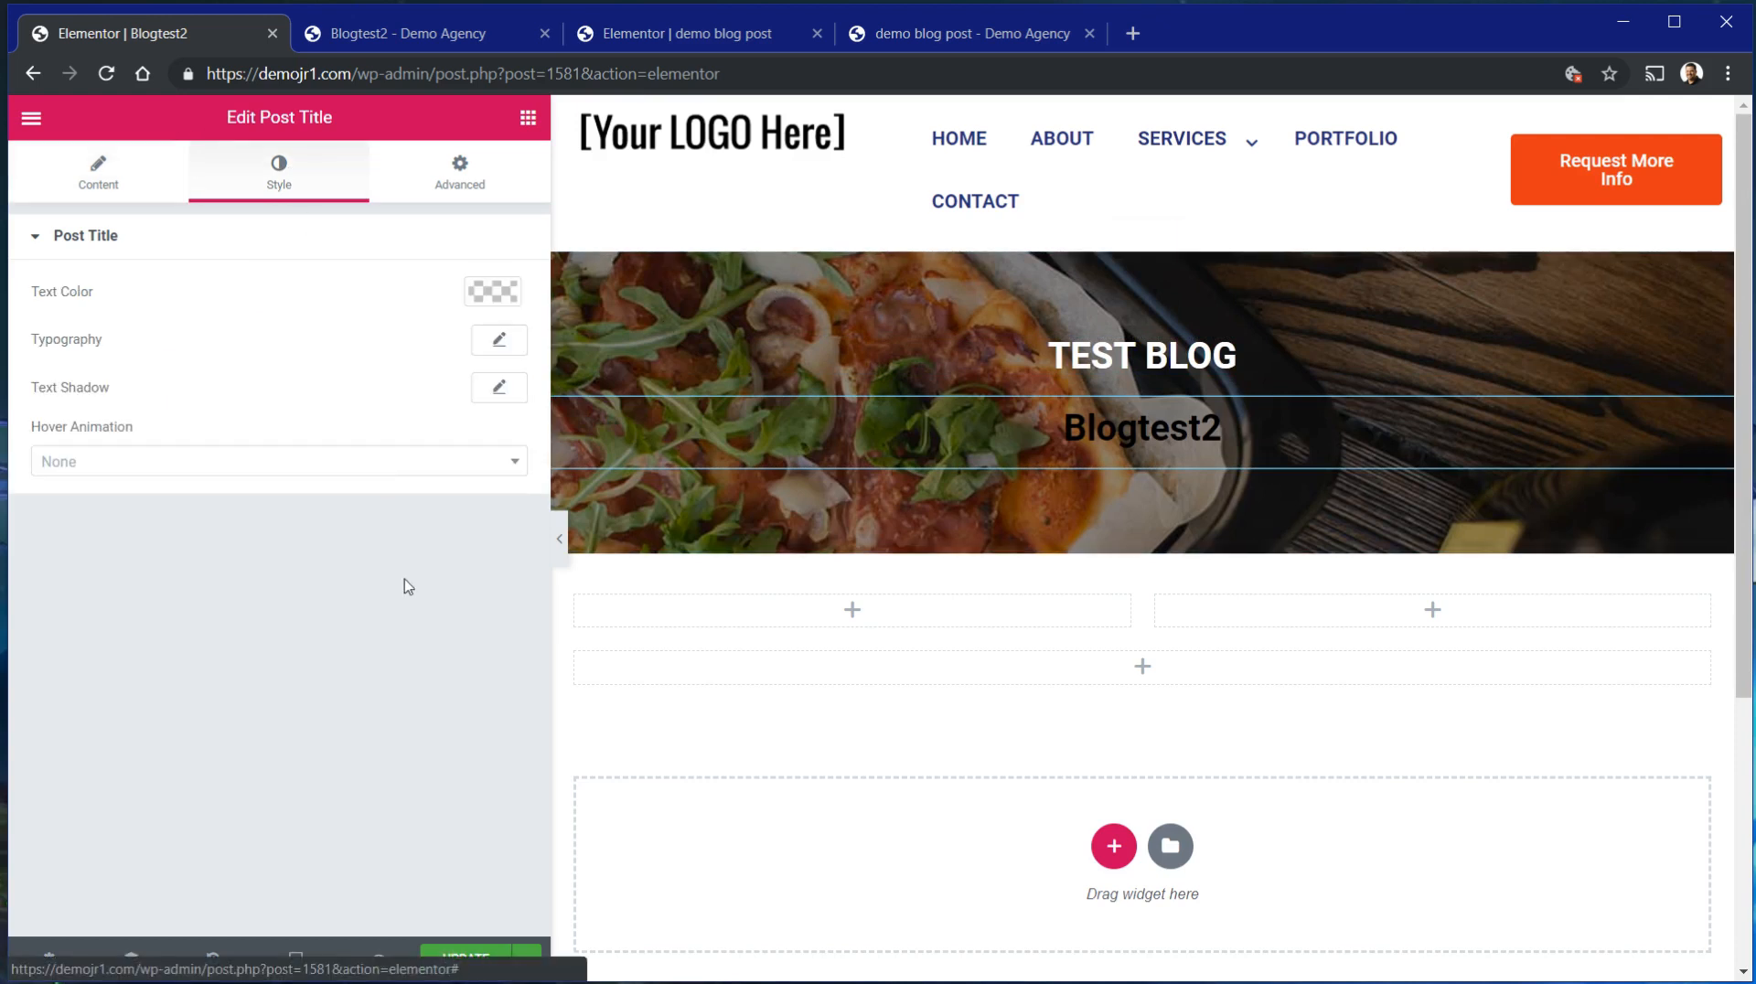
click(496, 240)
click(380, 247)
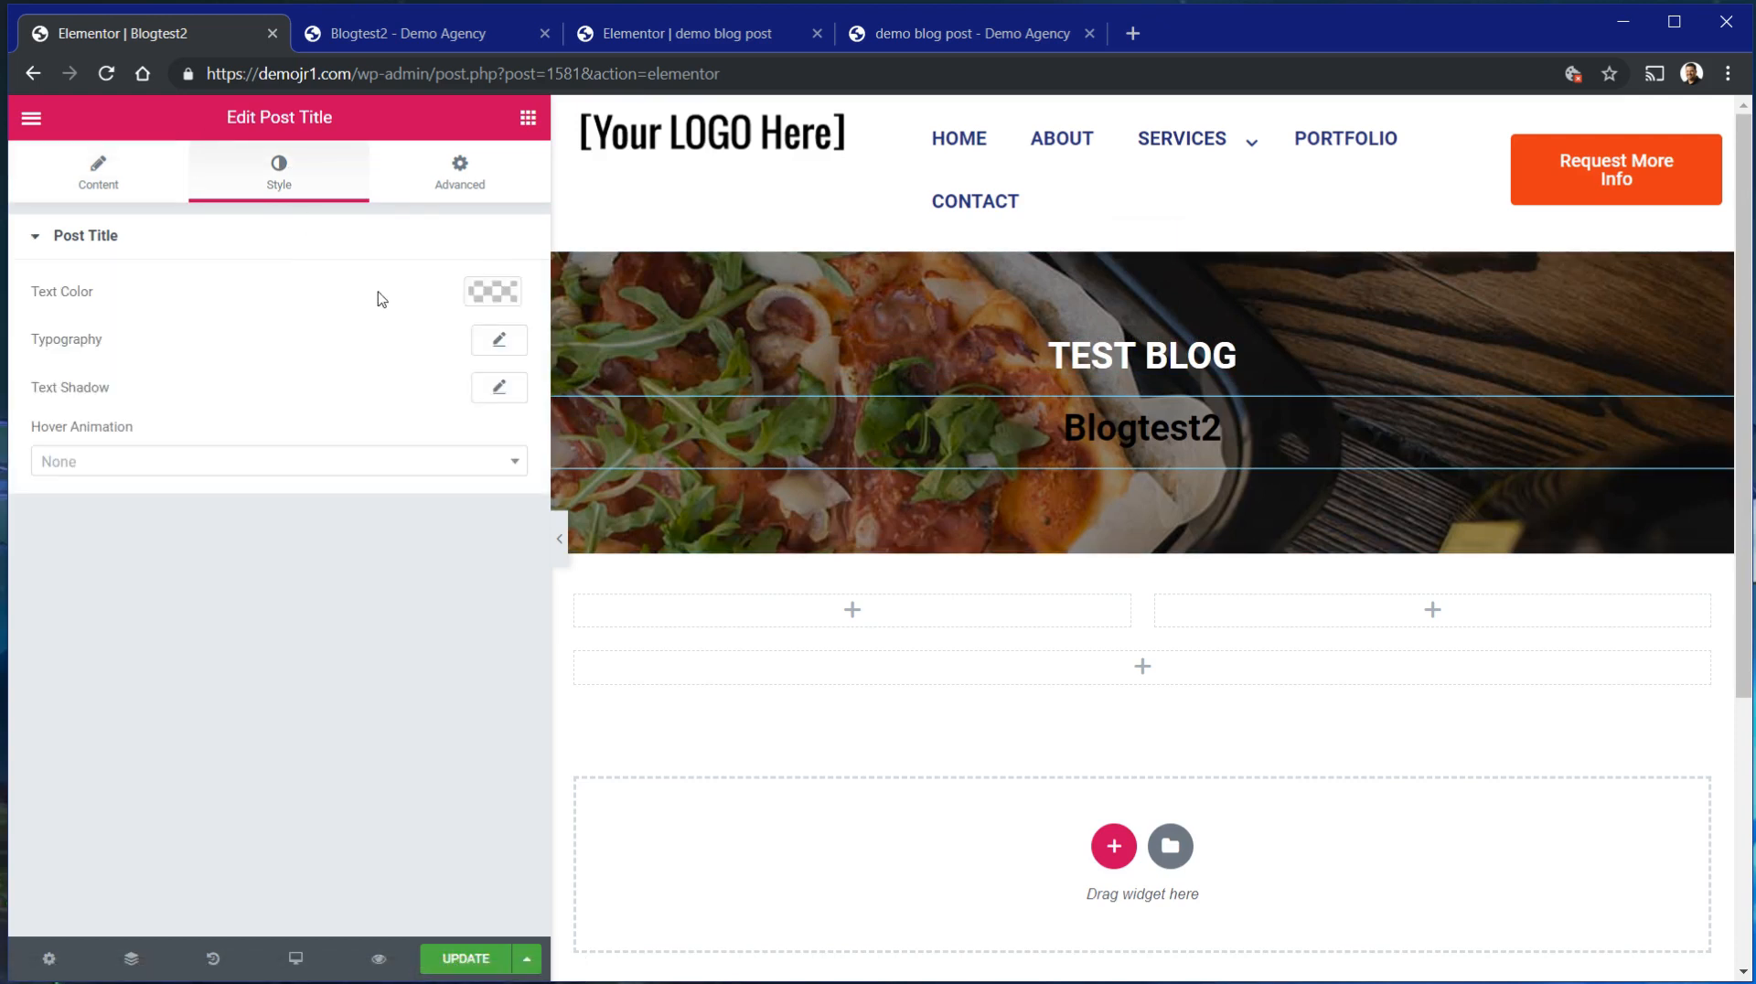
click(489, 291)
click(442, 564)
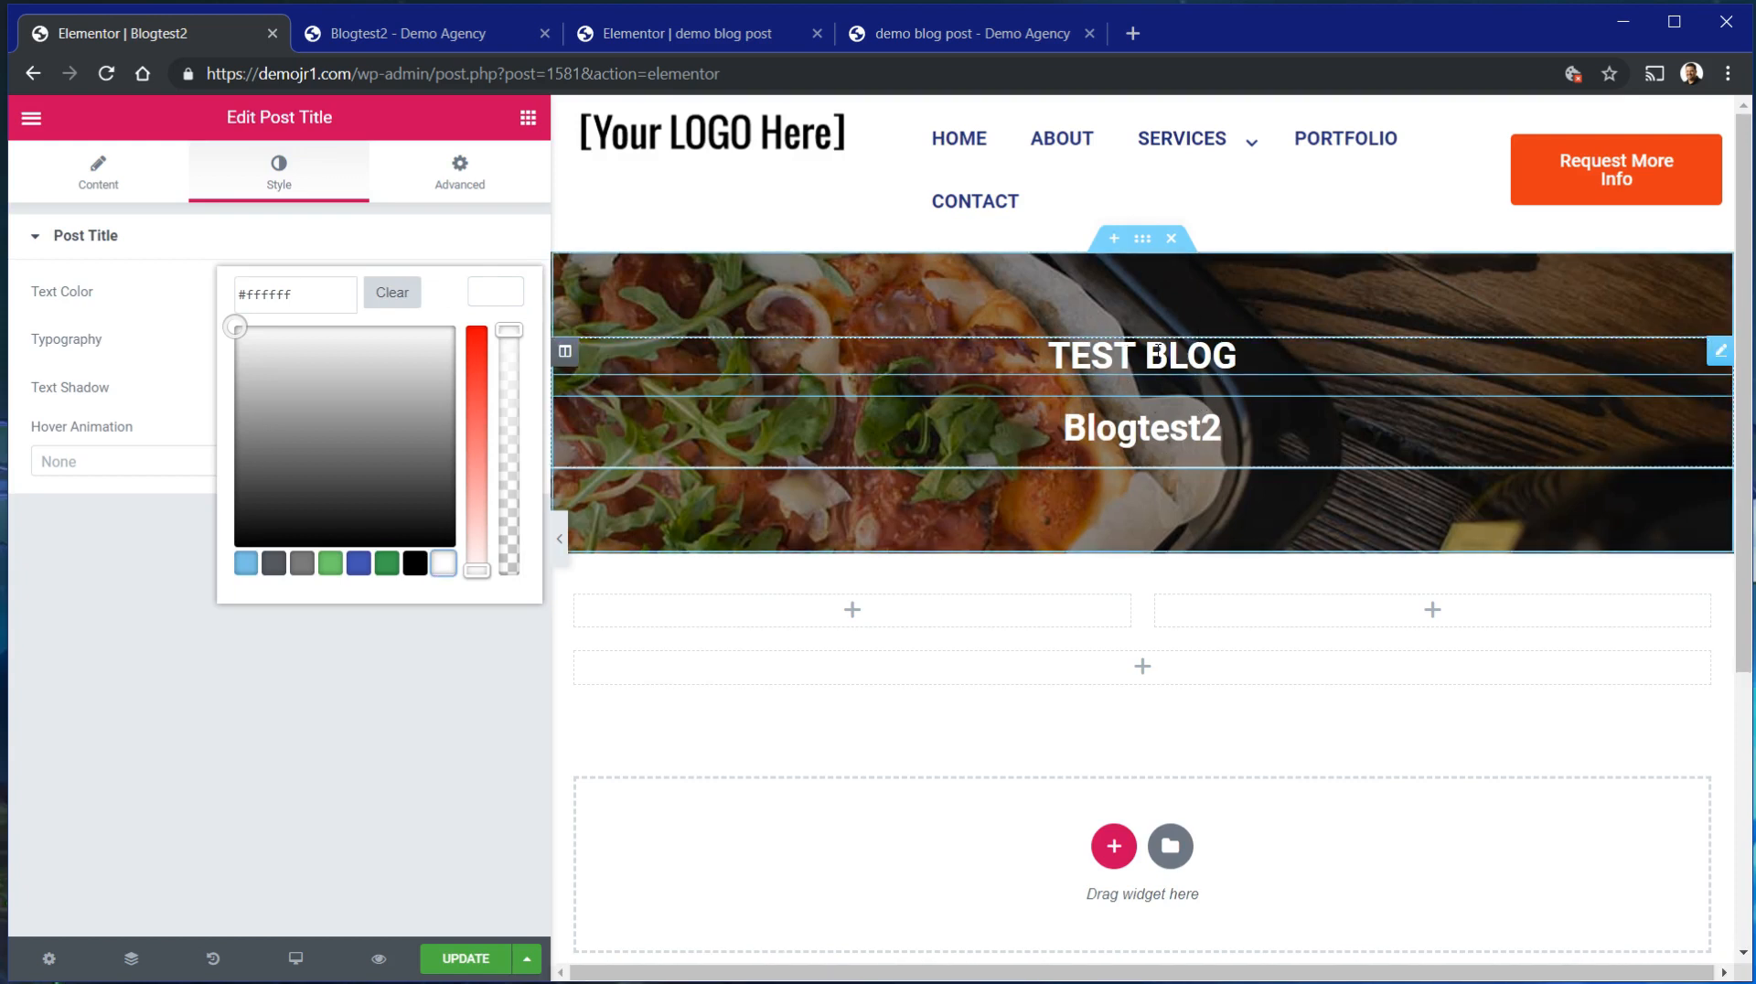
click(996, 424)
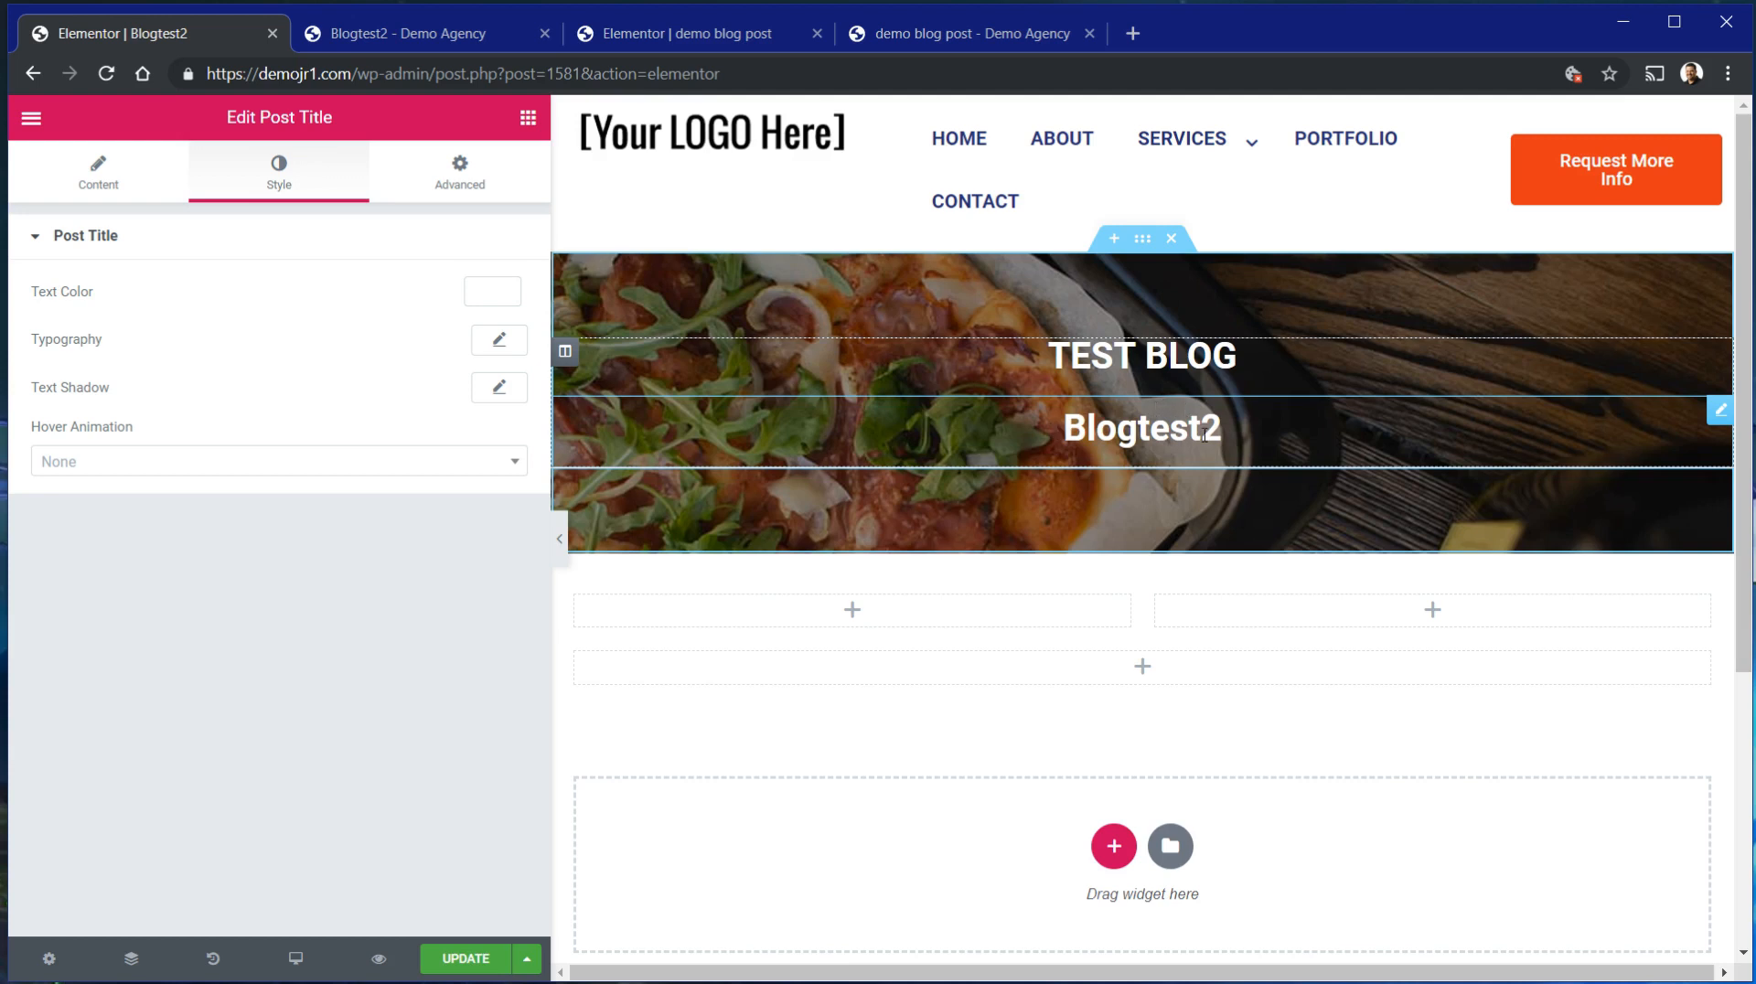
Delete the Post Title widget from the banner.
right_click(1714, 424)
click(1610, 736)
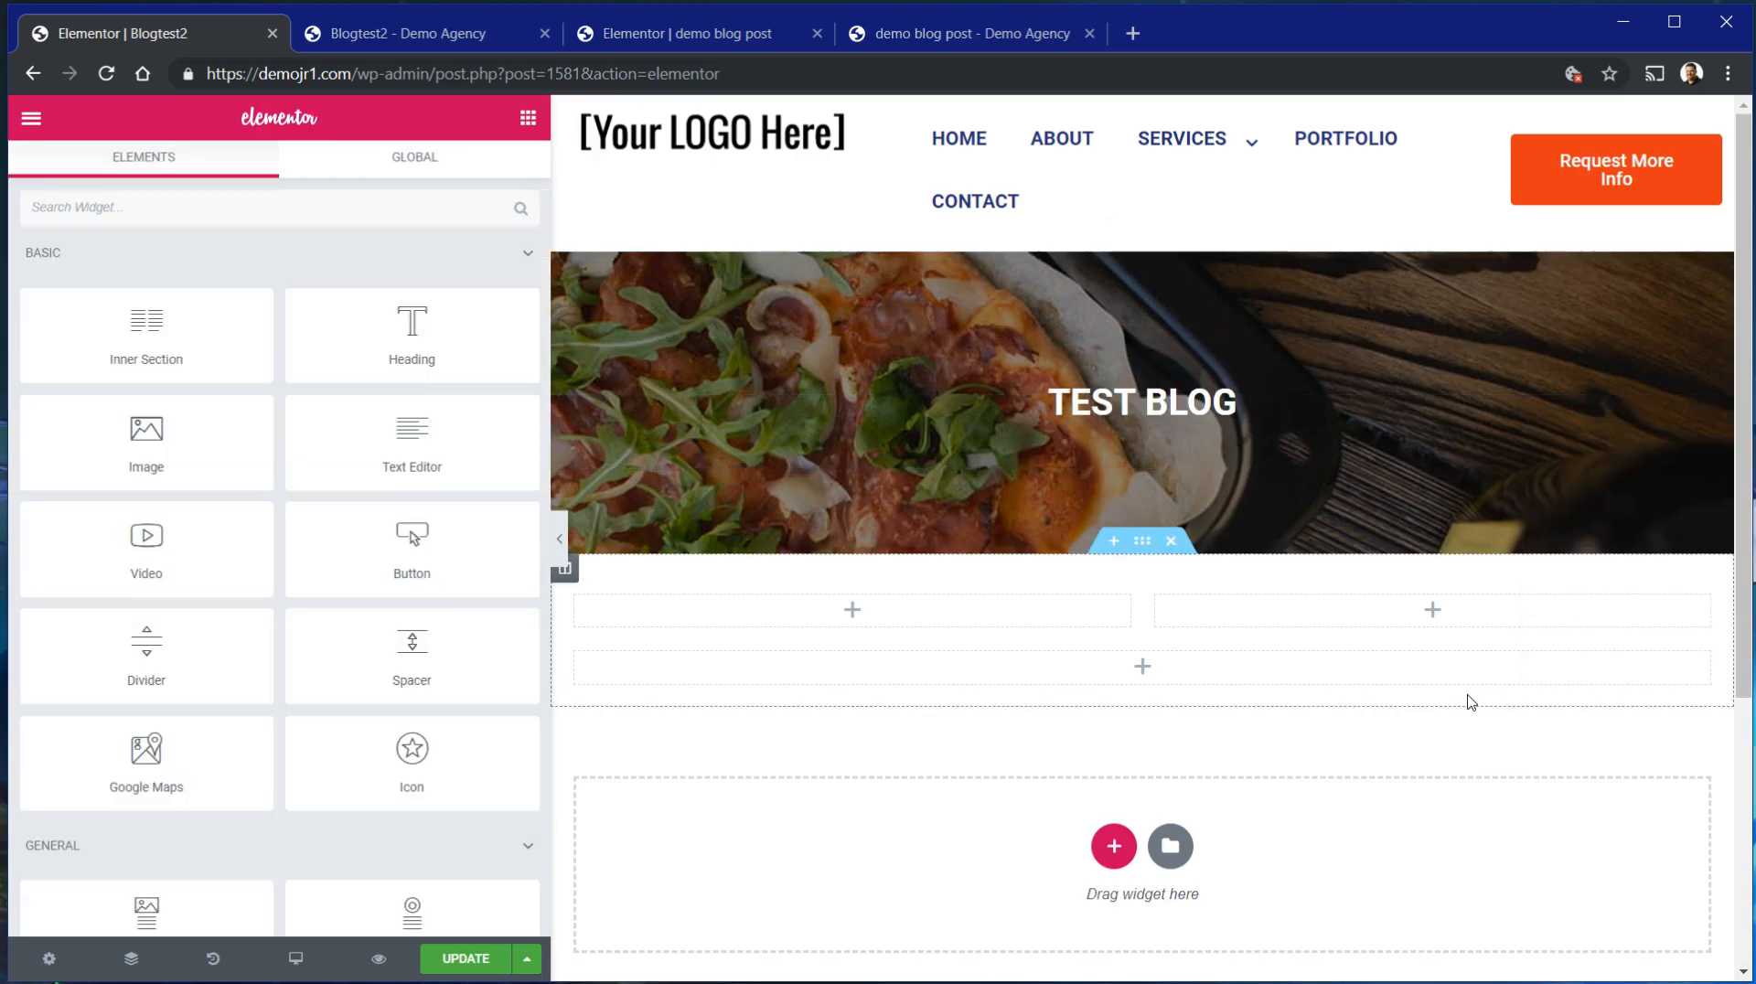
Try a Post Excerpt widget in the empty single-column inner section below the banner.
scroll(452, 482, down, 6)
scroll(452, 482, down, 20)
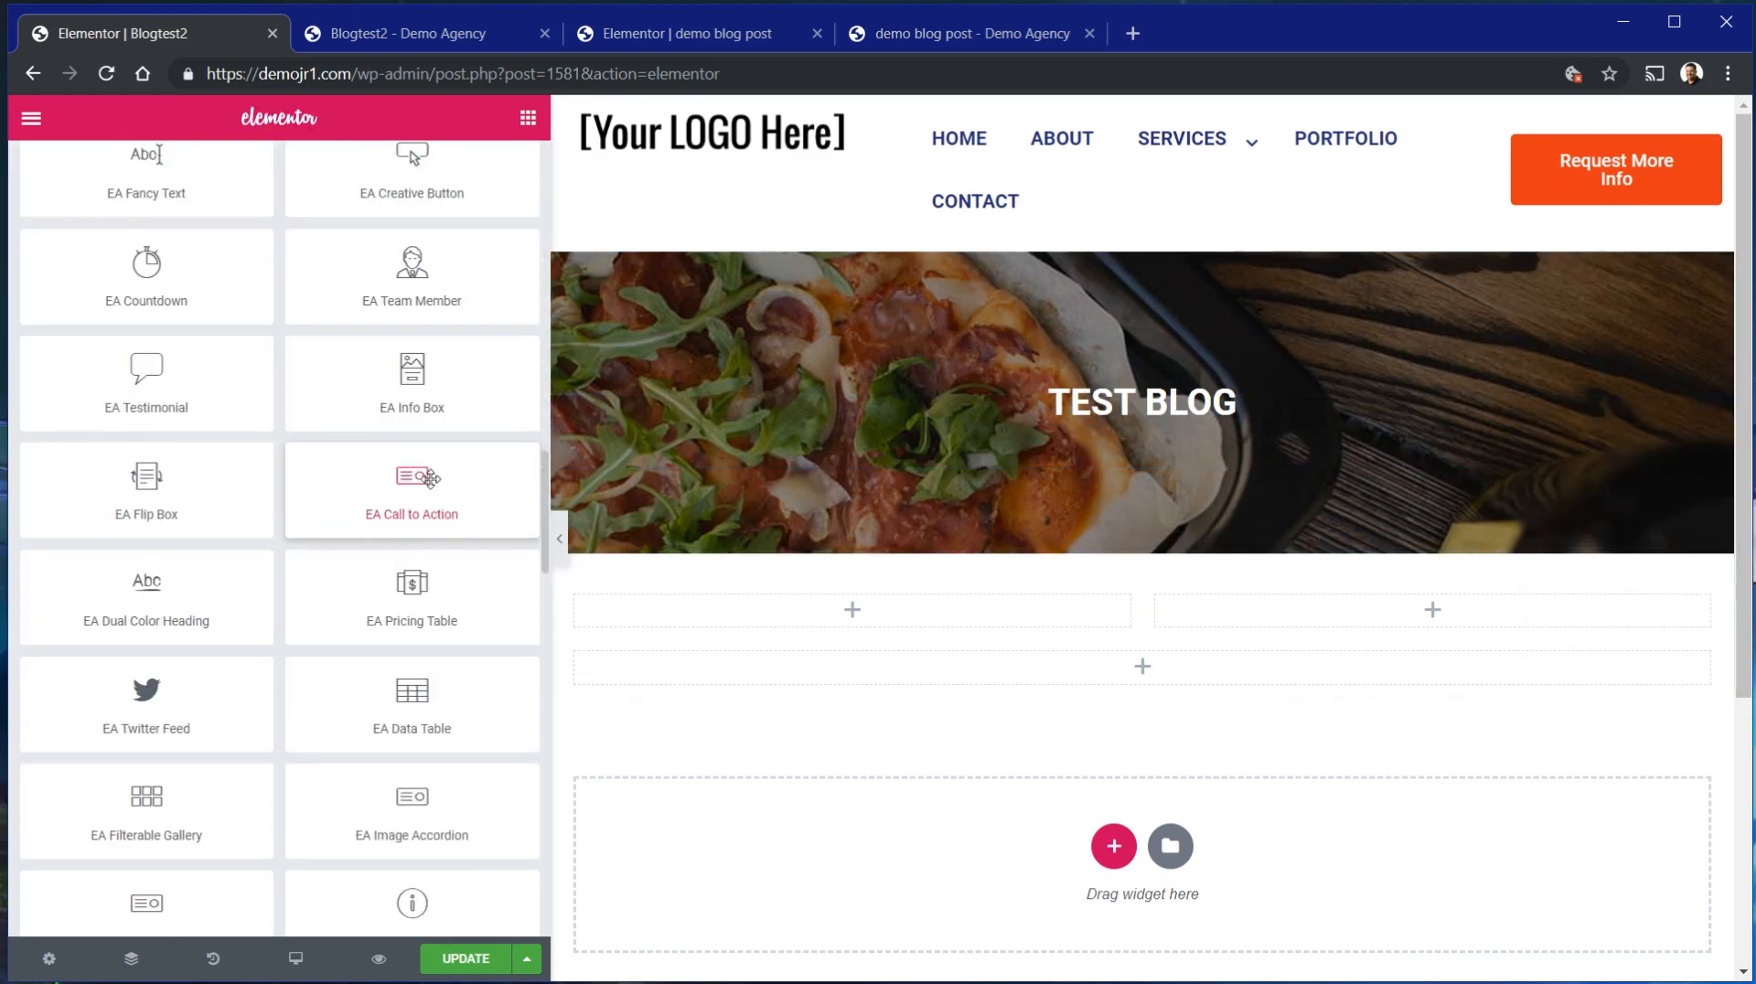
scroll(443, 499, down, 4)
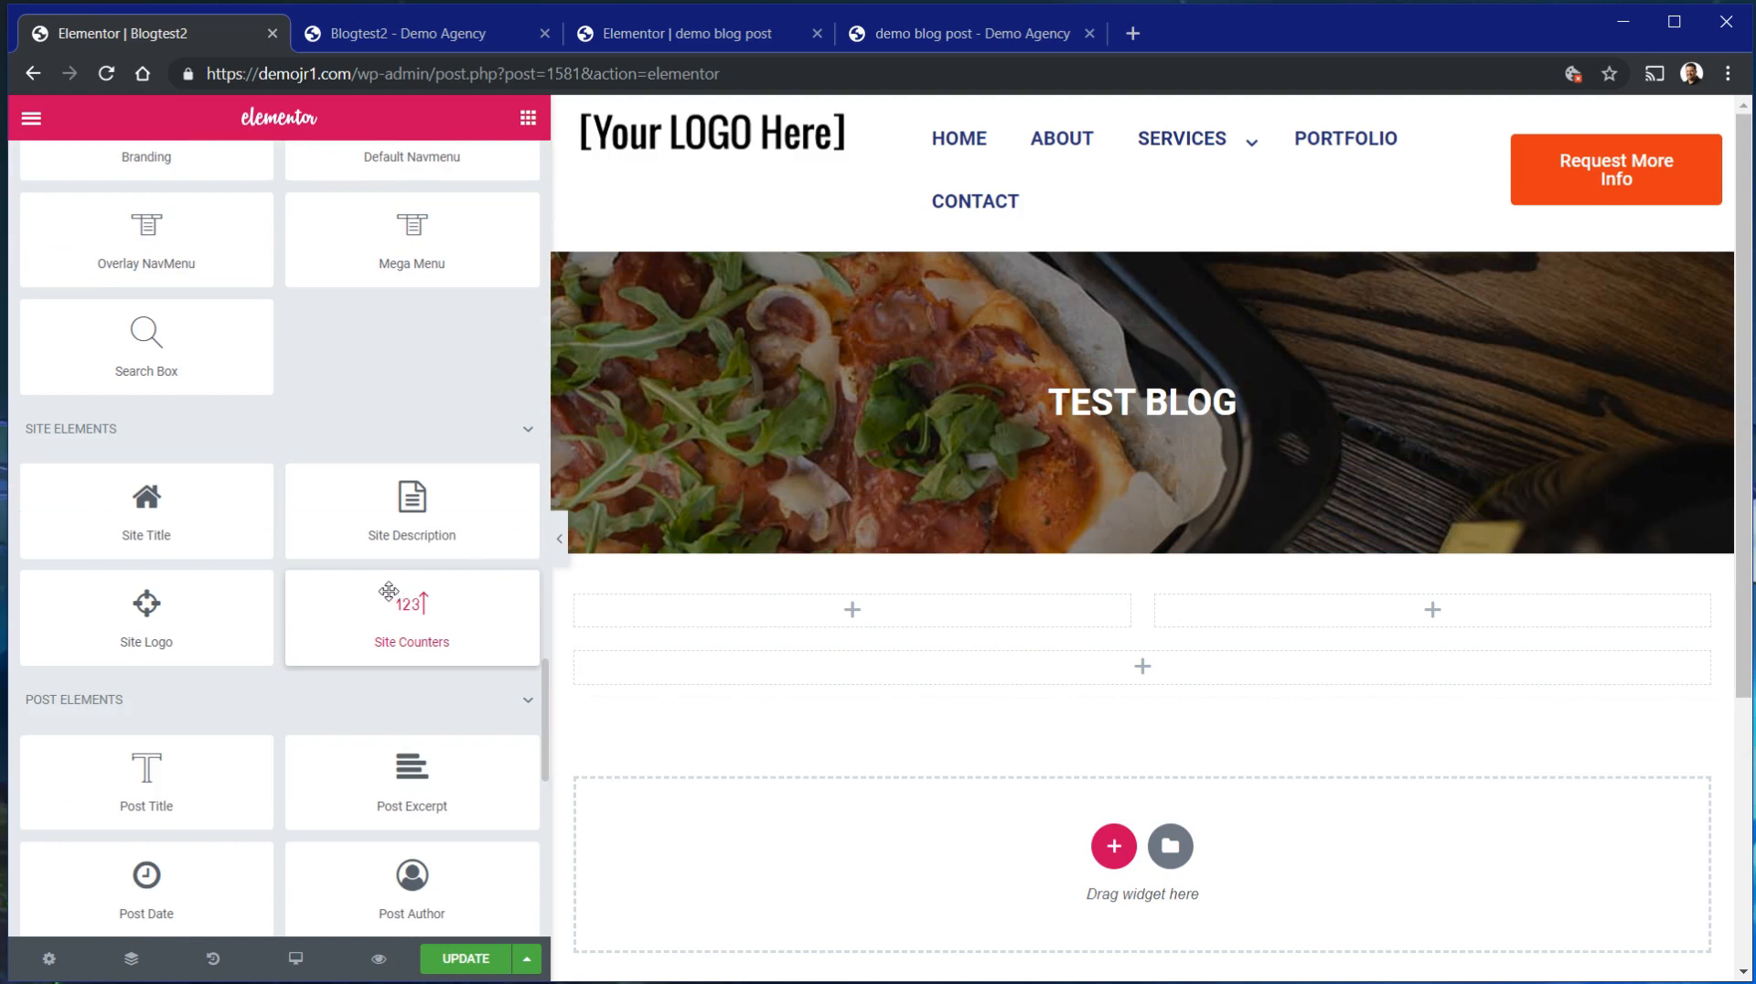
scroll(434, 599, down, 4)
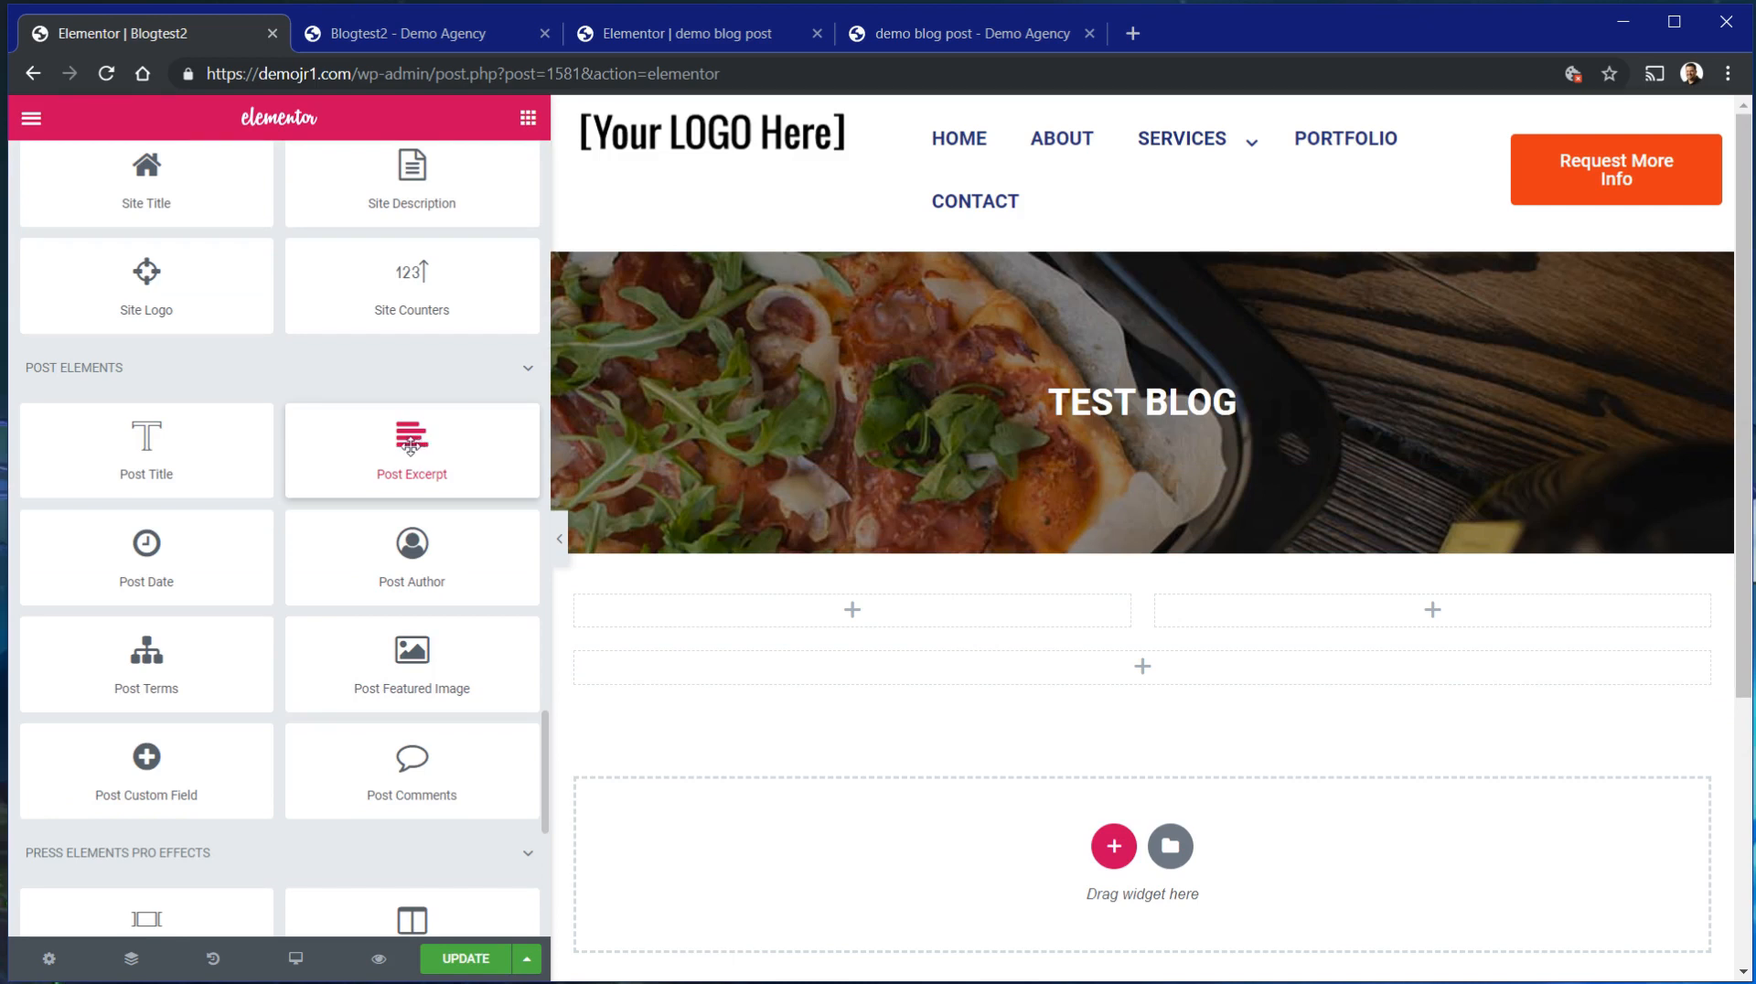
drag(411, 446, 1083, 667)
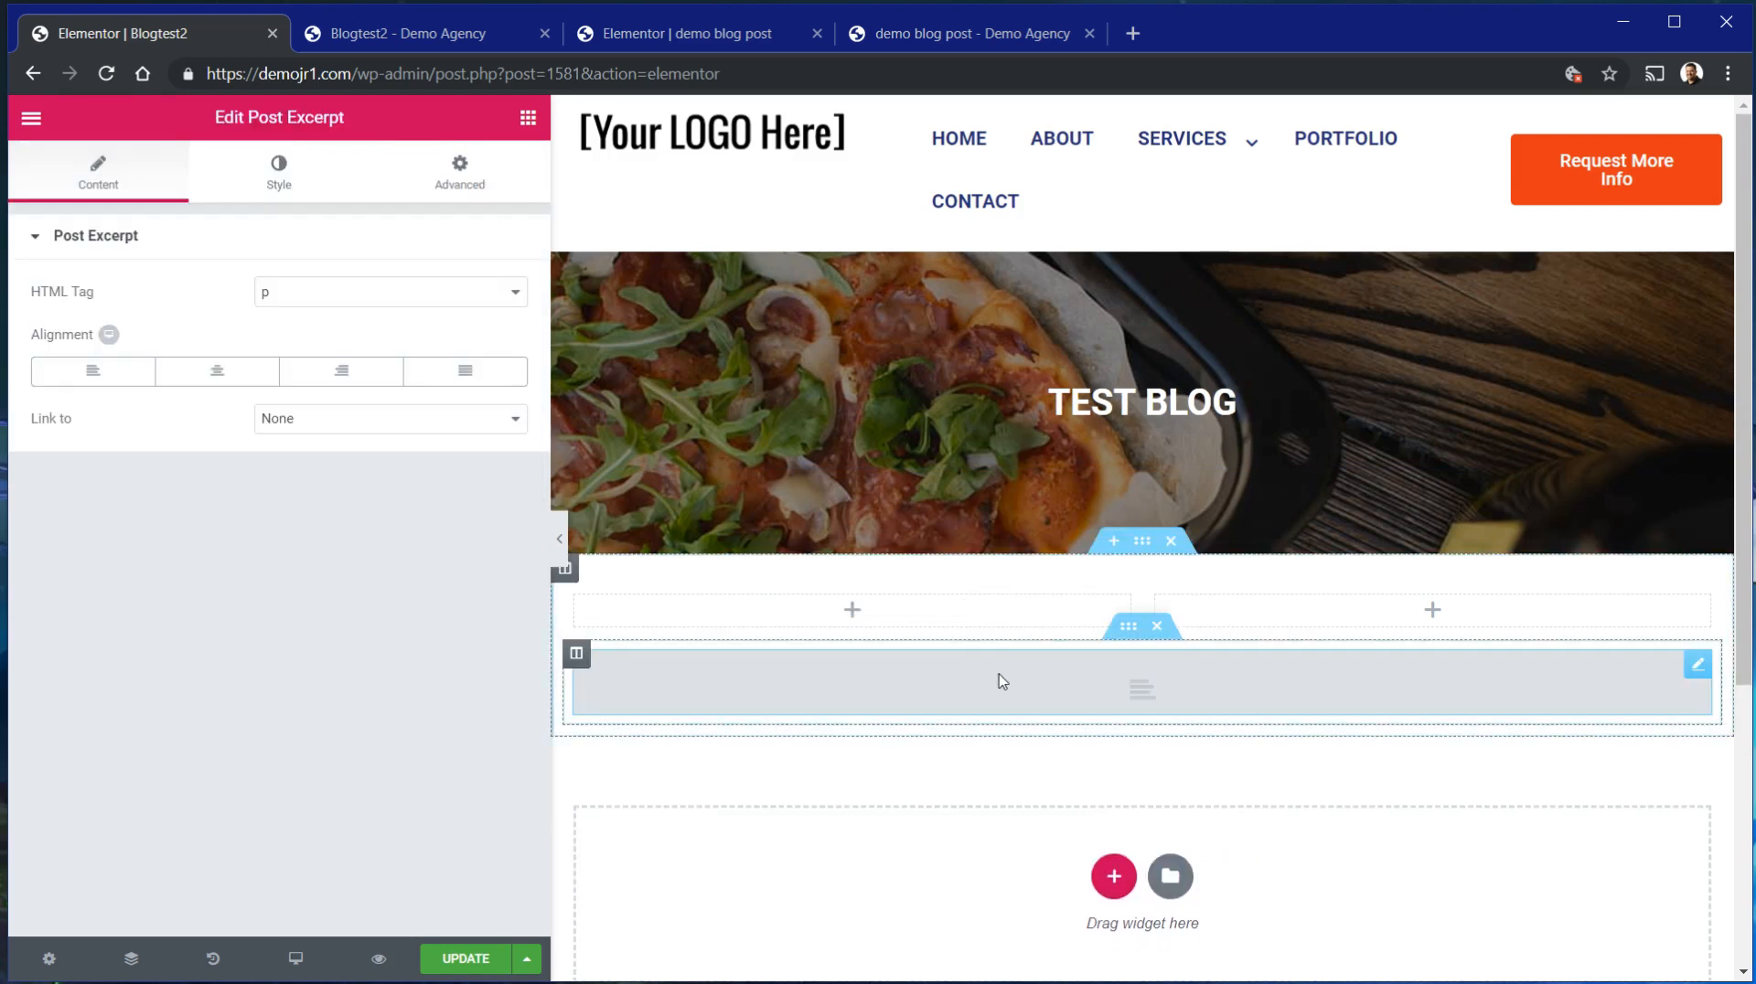
Check the post excerpt's link, style and HTML tag options, and delete the widget.
click(341, 420)
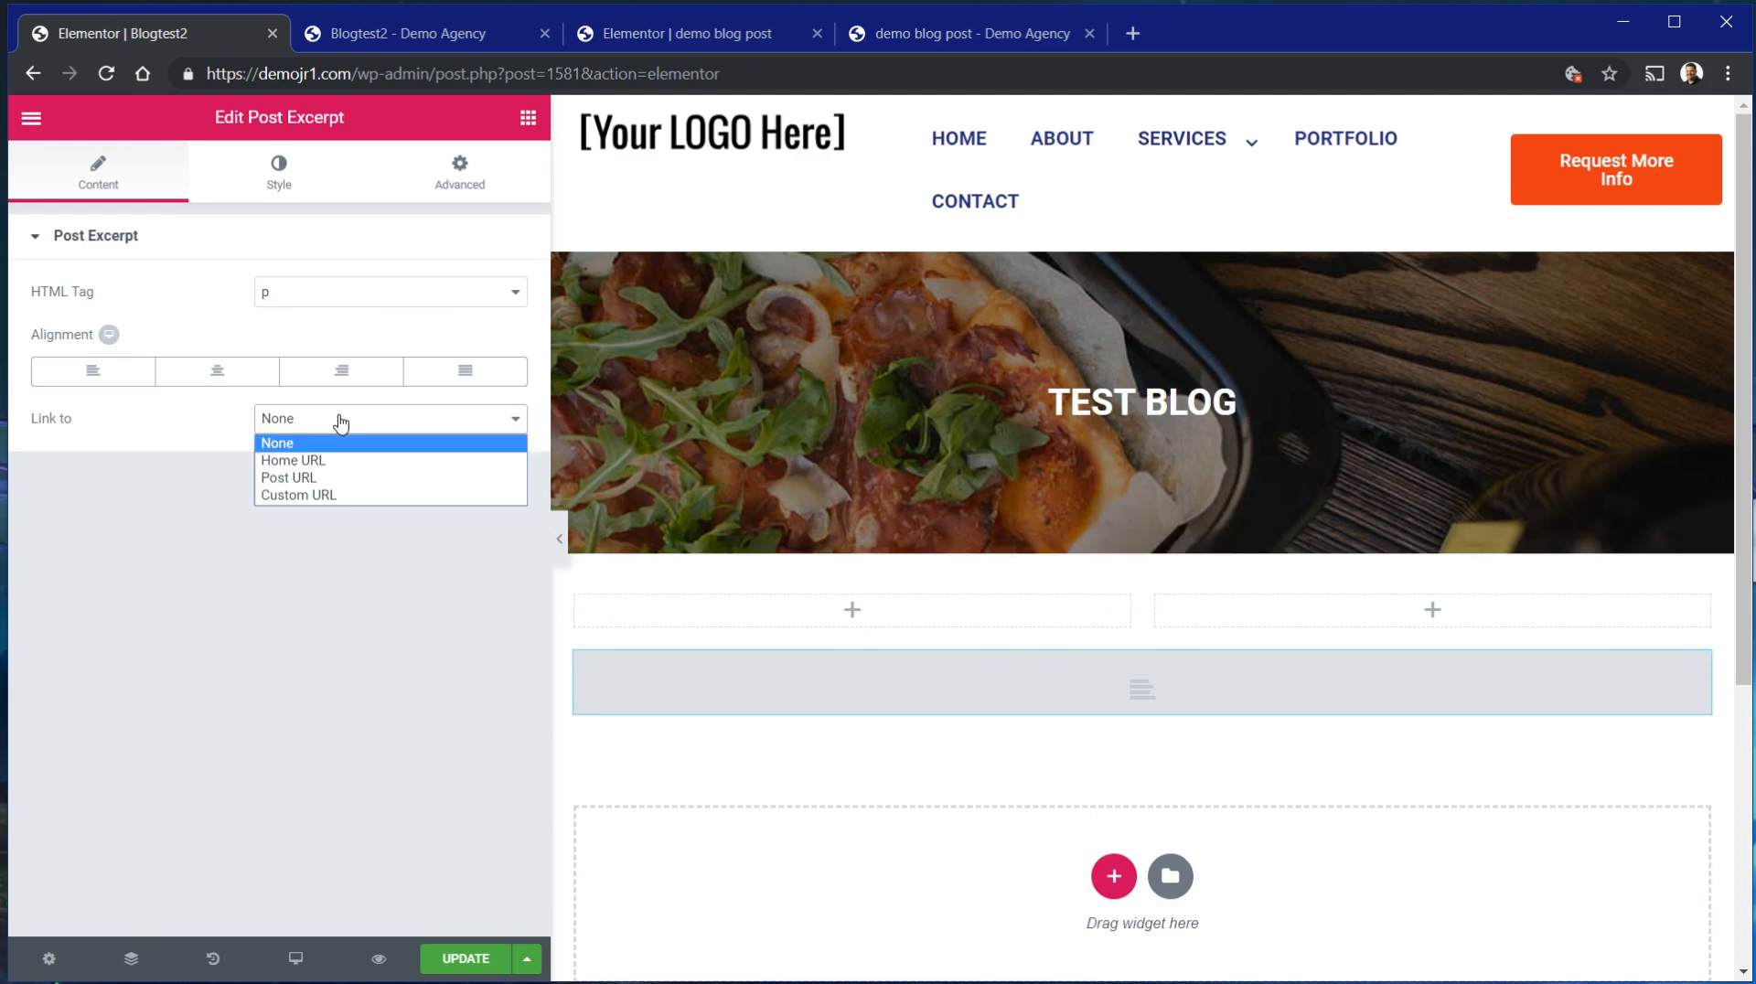
click(341, 419)
click(289, 174)
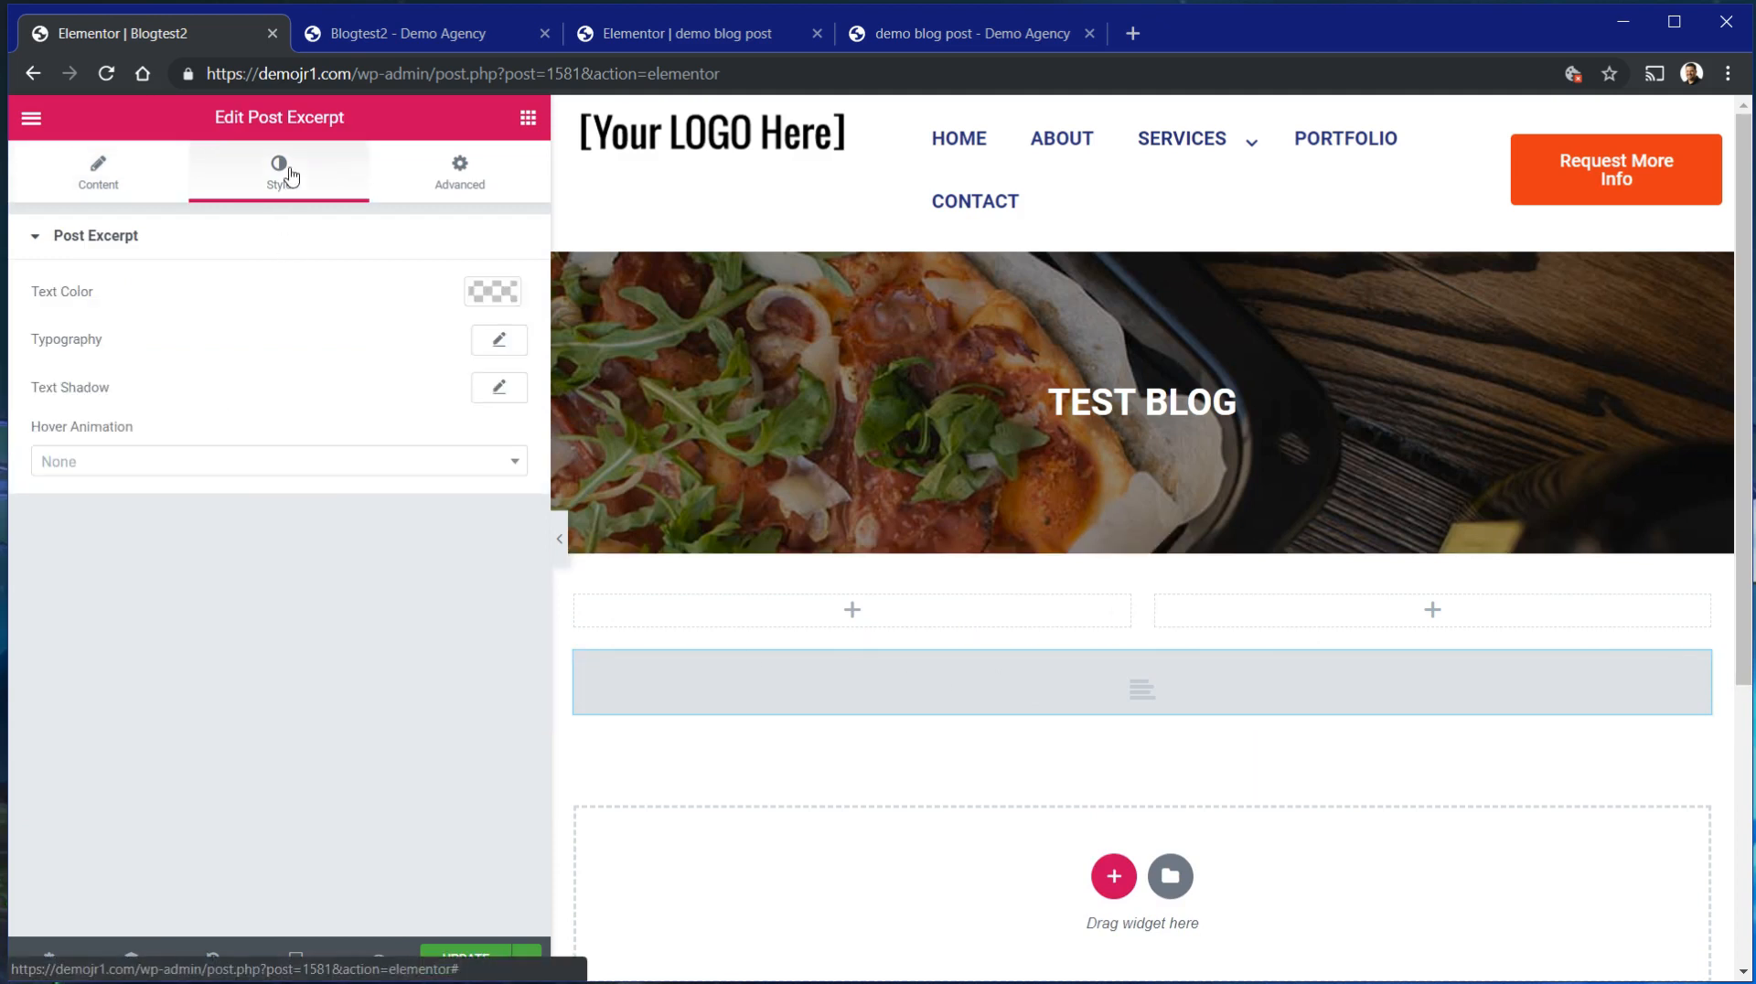
click(103, 186)
click(307, 292)
click(307, 292)
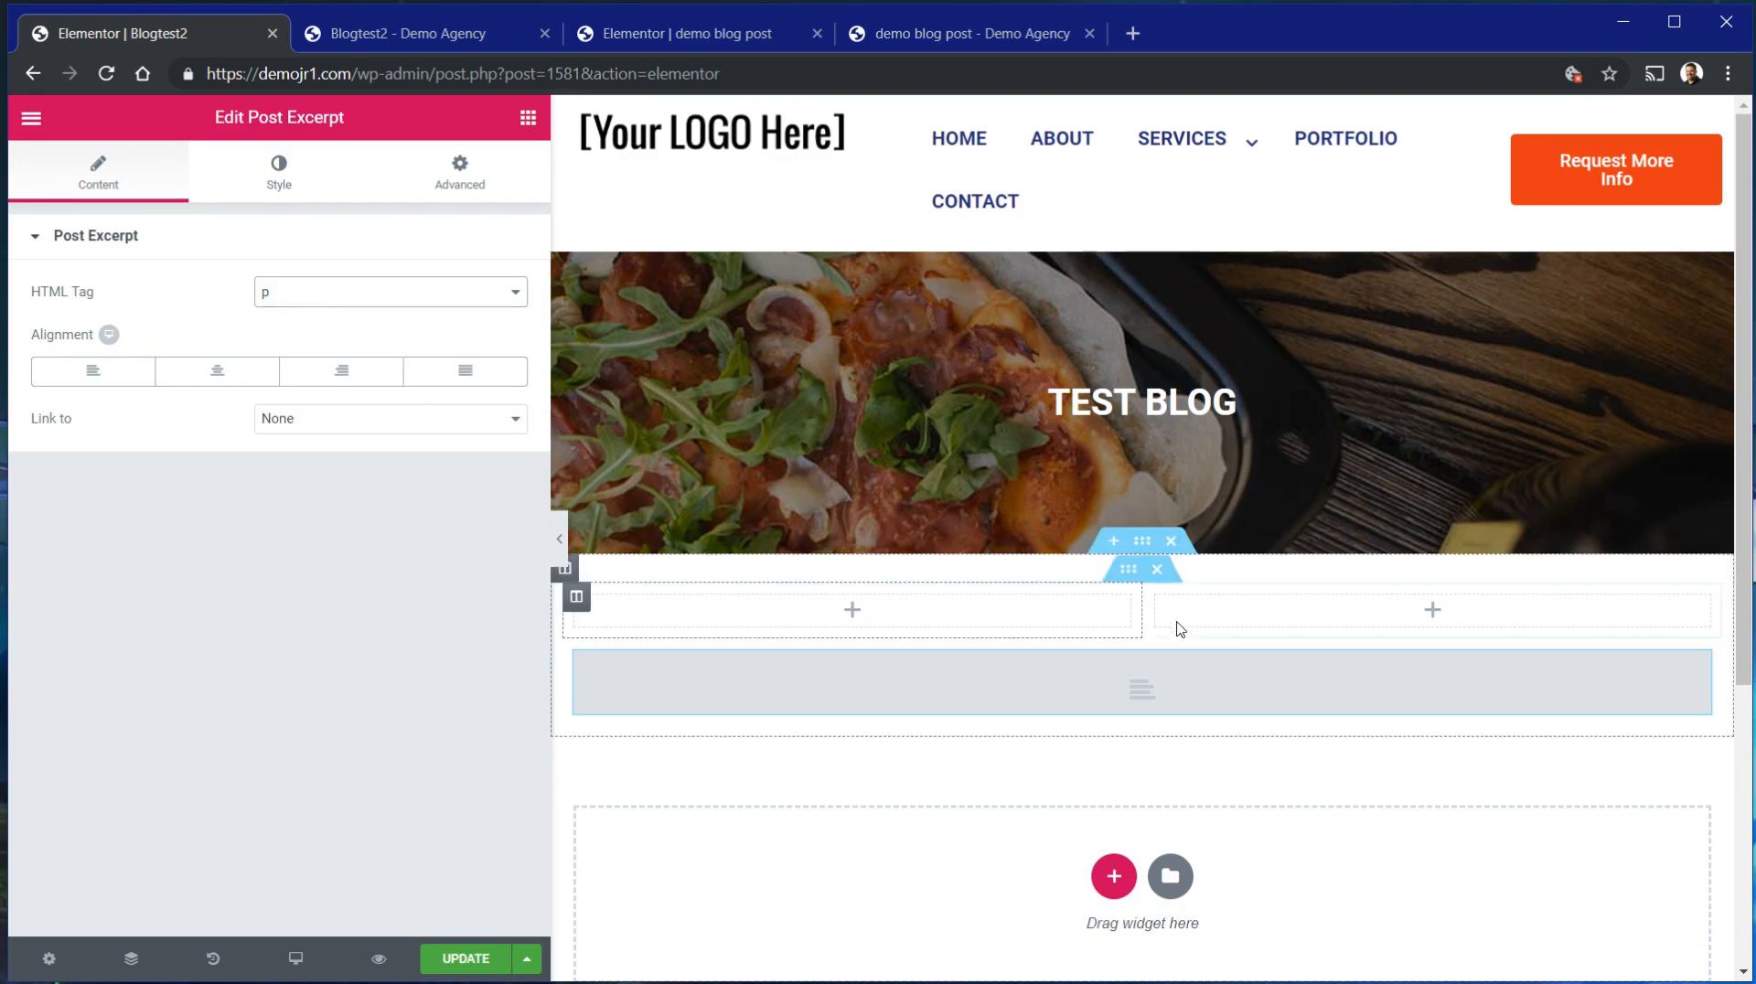
right_click(1658, 681)
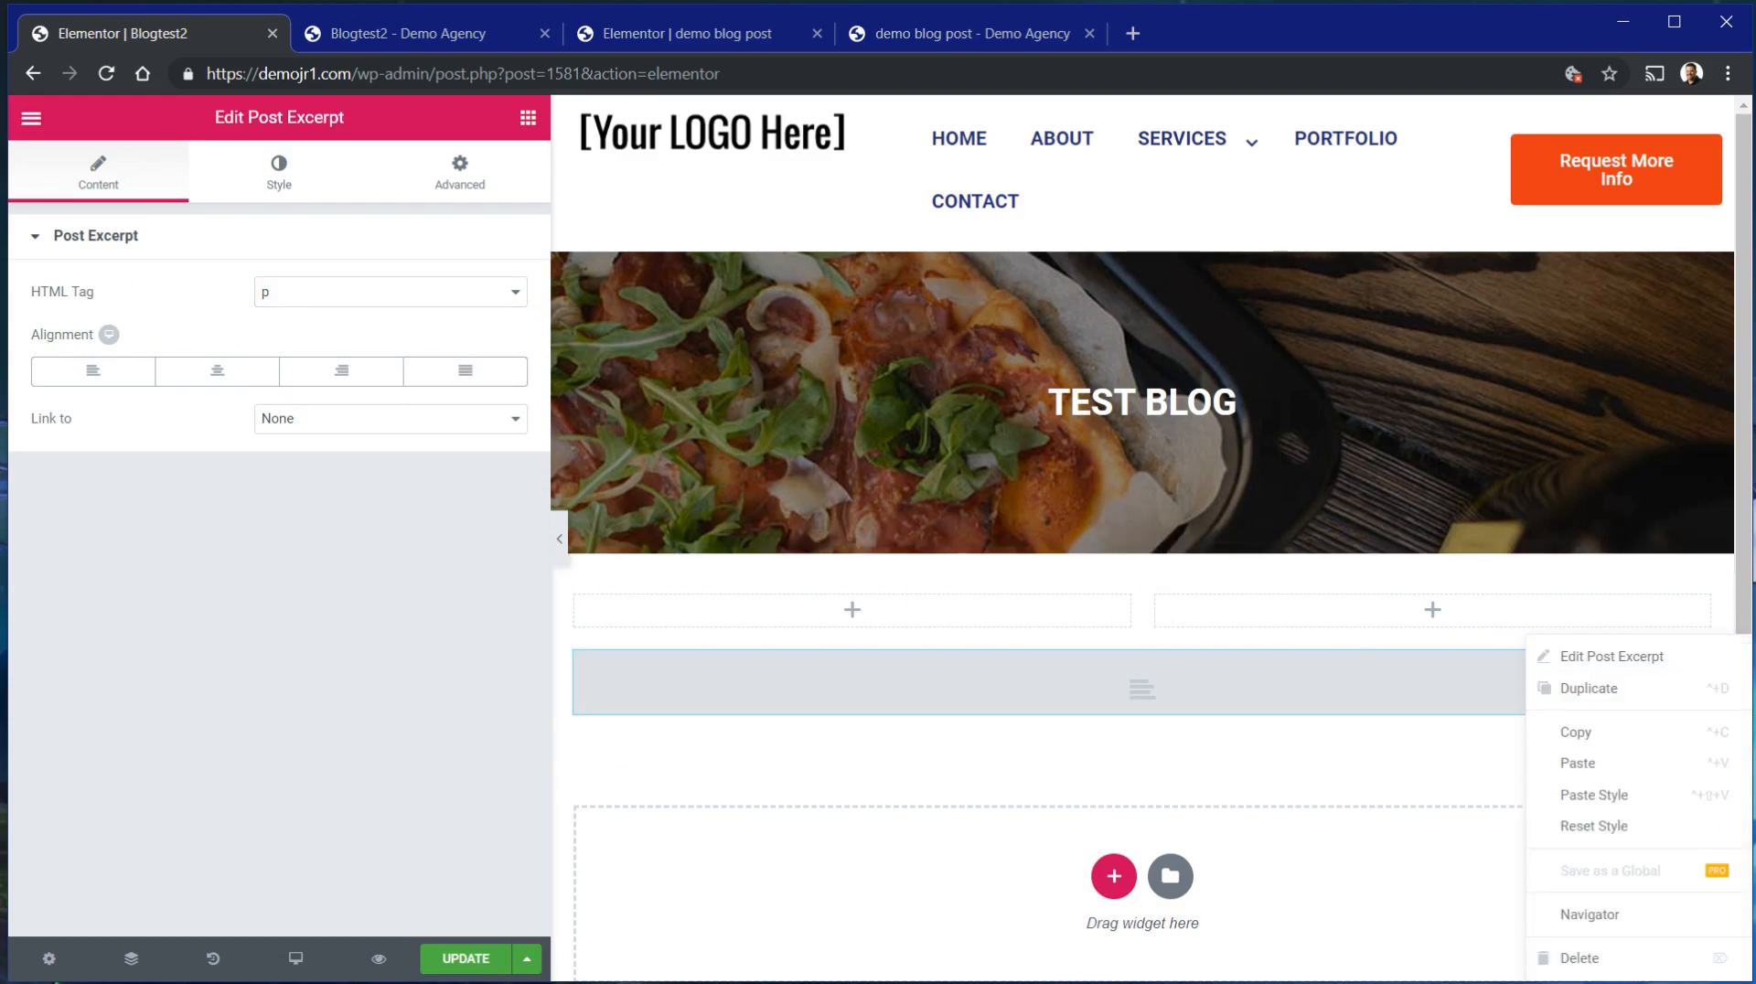
click(1592, 957)
Place a Post Author widget in the first column of the two-column row and center it.
scroll(463, 457, down, 15)
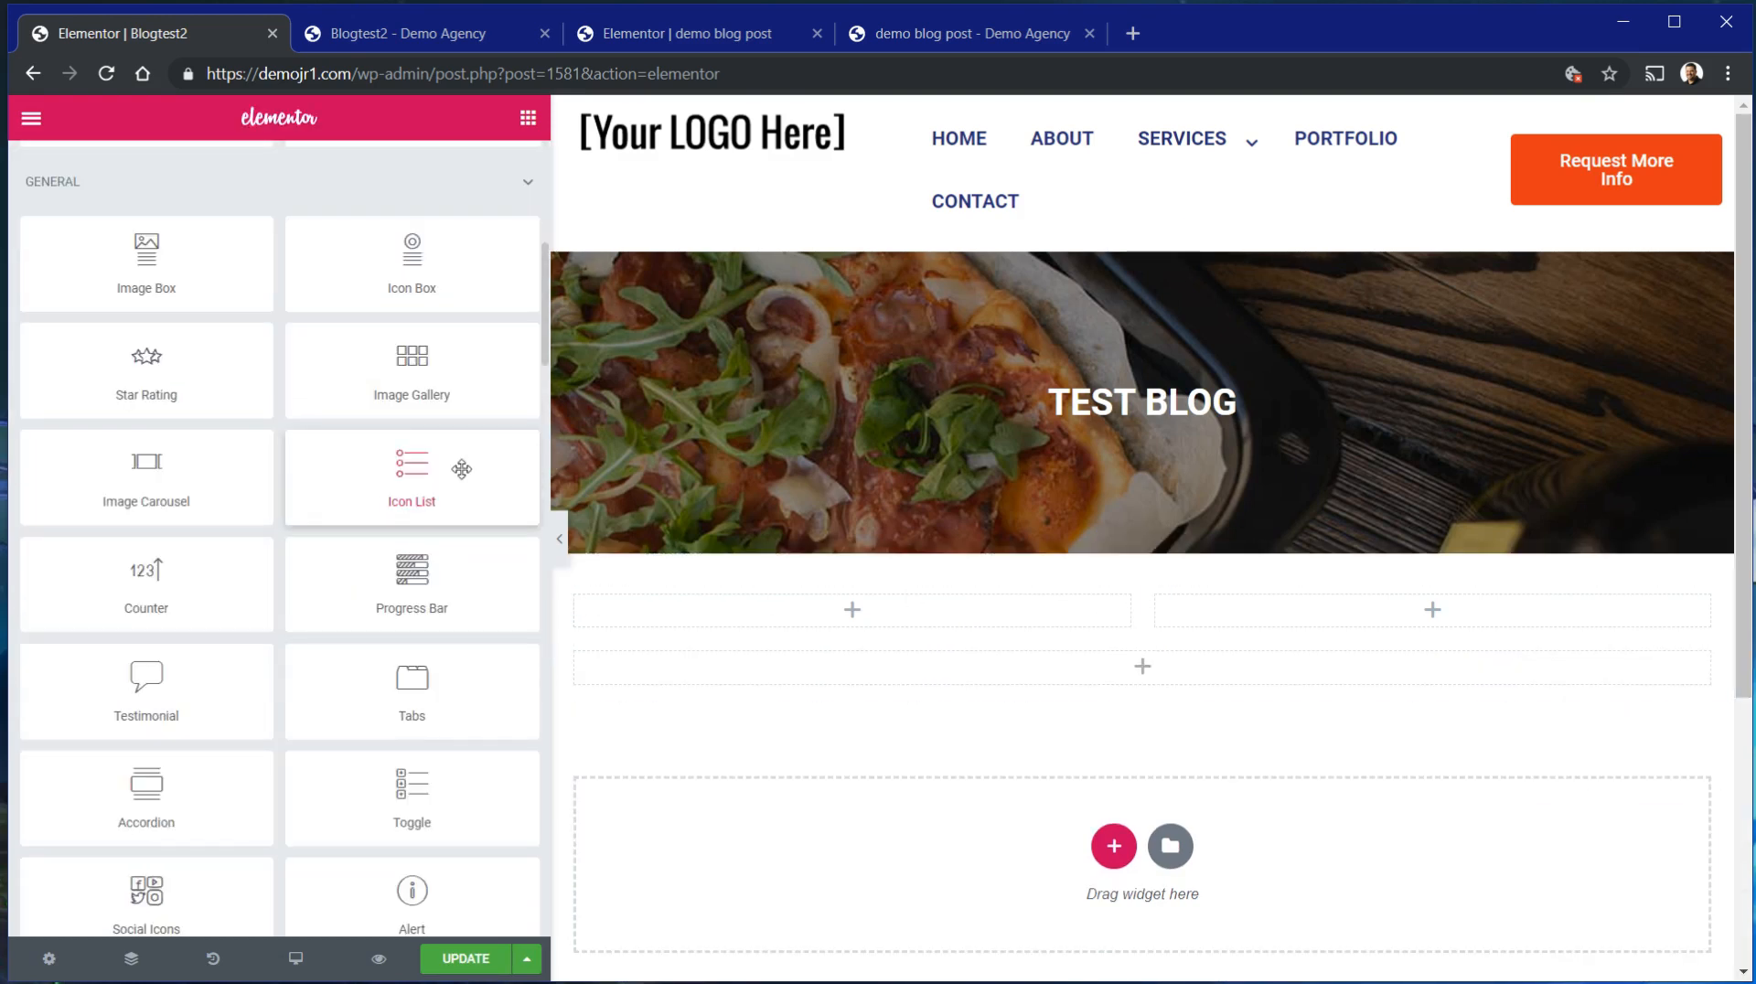
scroll(460, 467, up, 3)
scroll(484, 567, down, 10)
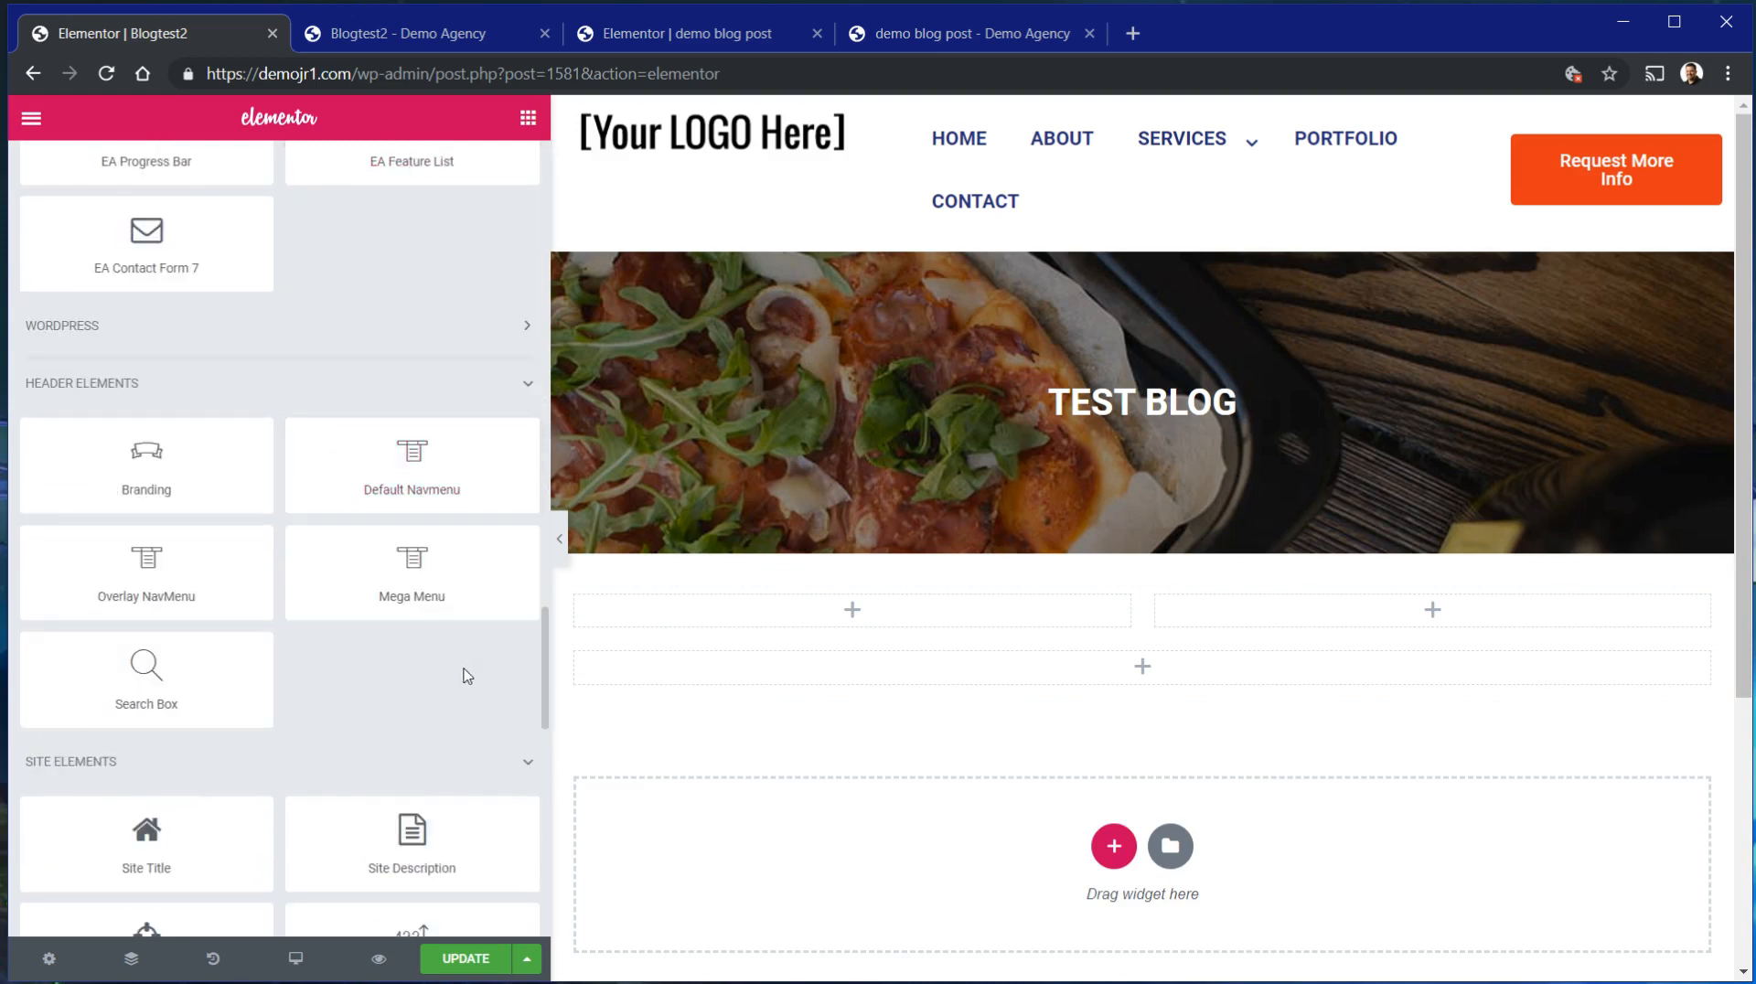
scroll(468, 676, down, 4)
scroll(472, 777, down, 4)
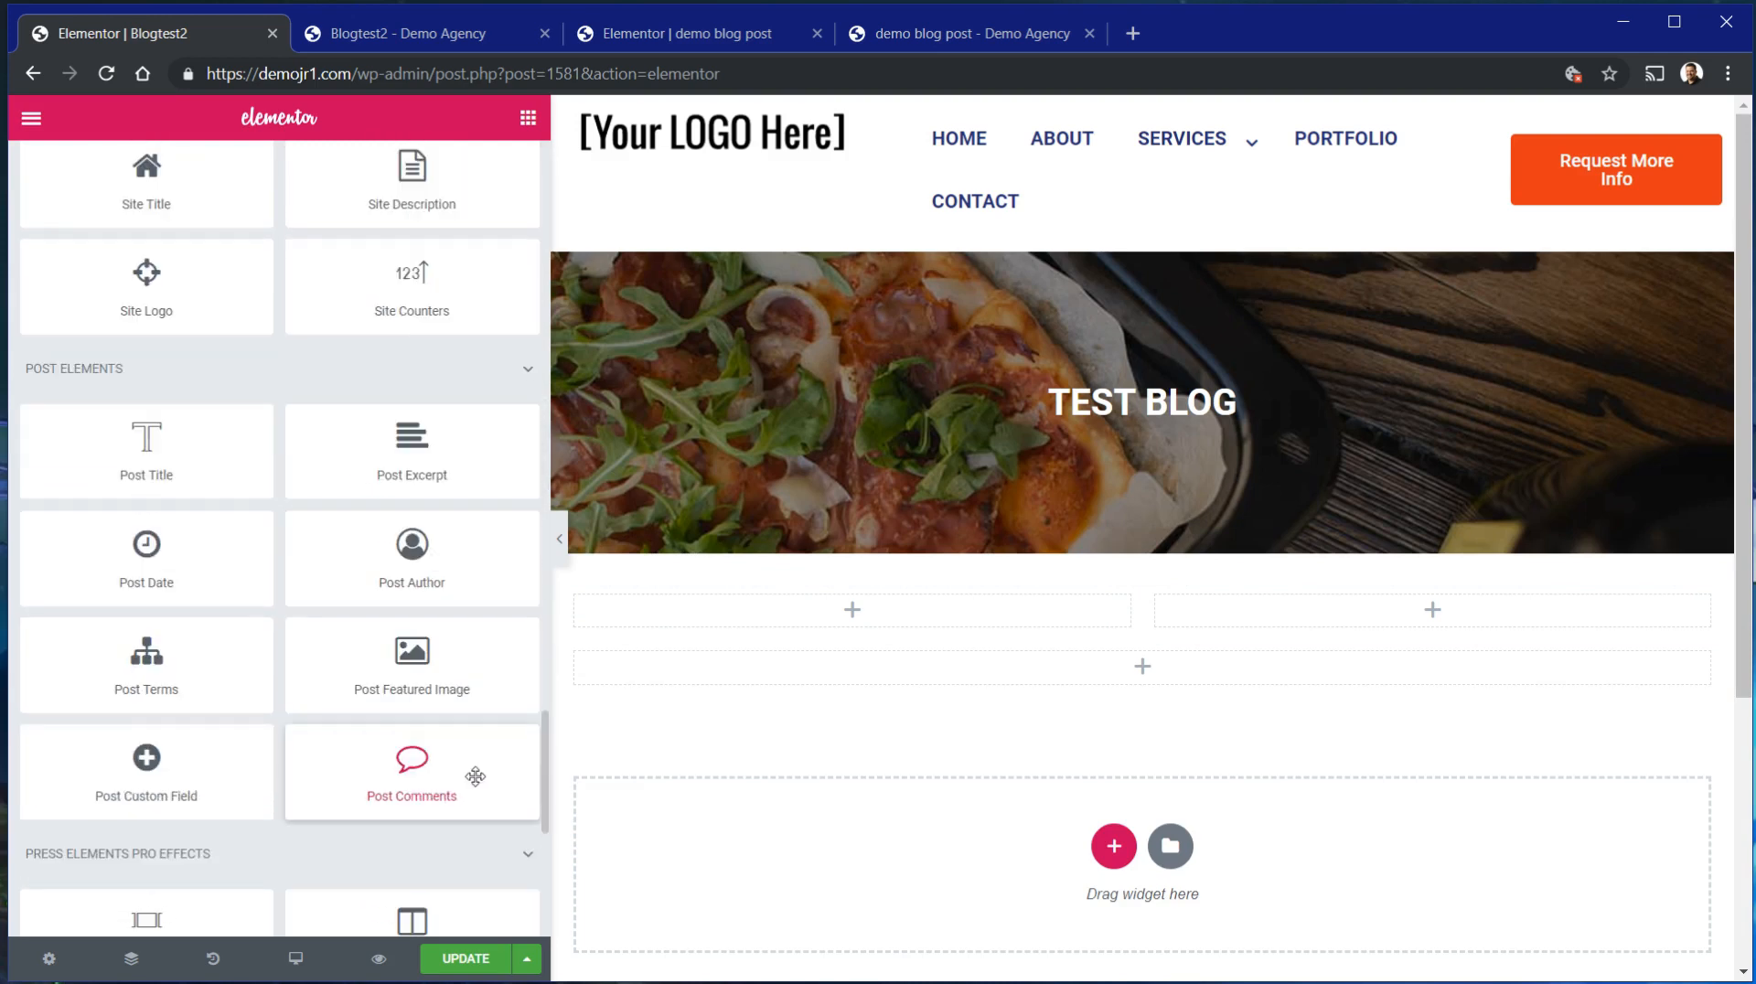
drag(439, 585, 862, 625)
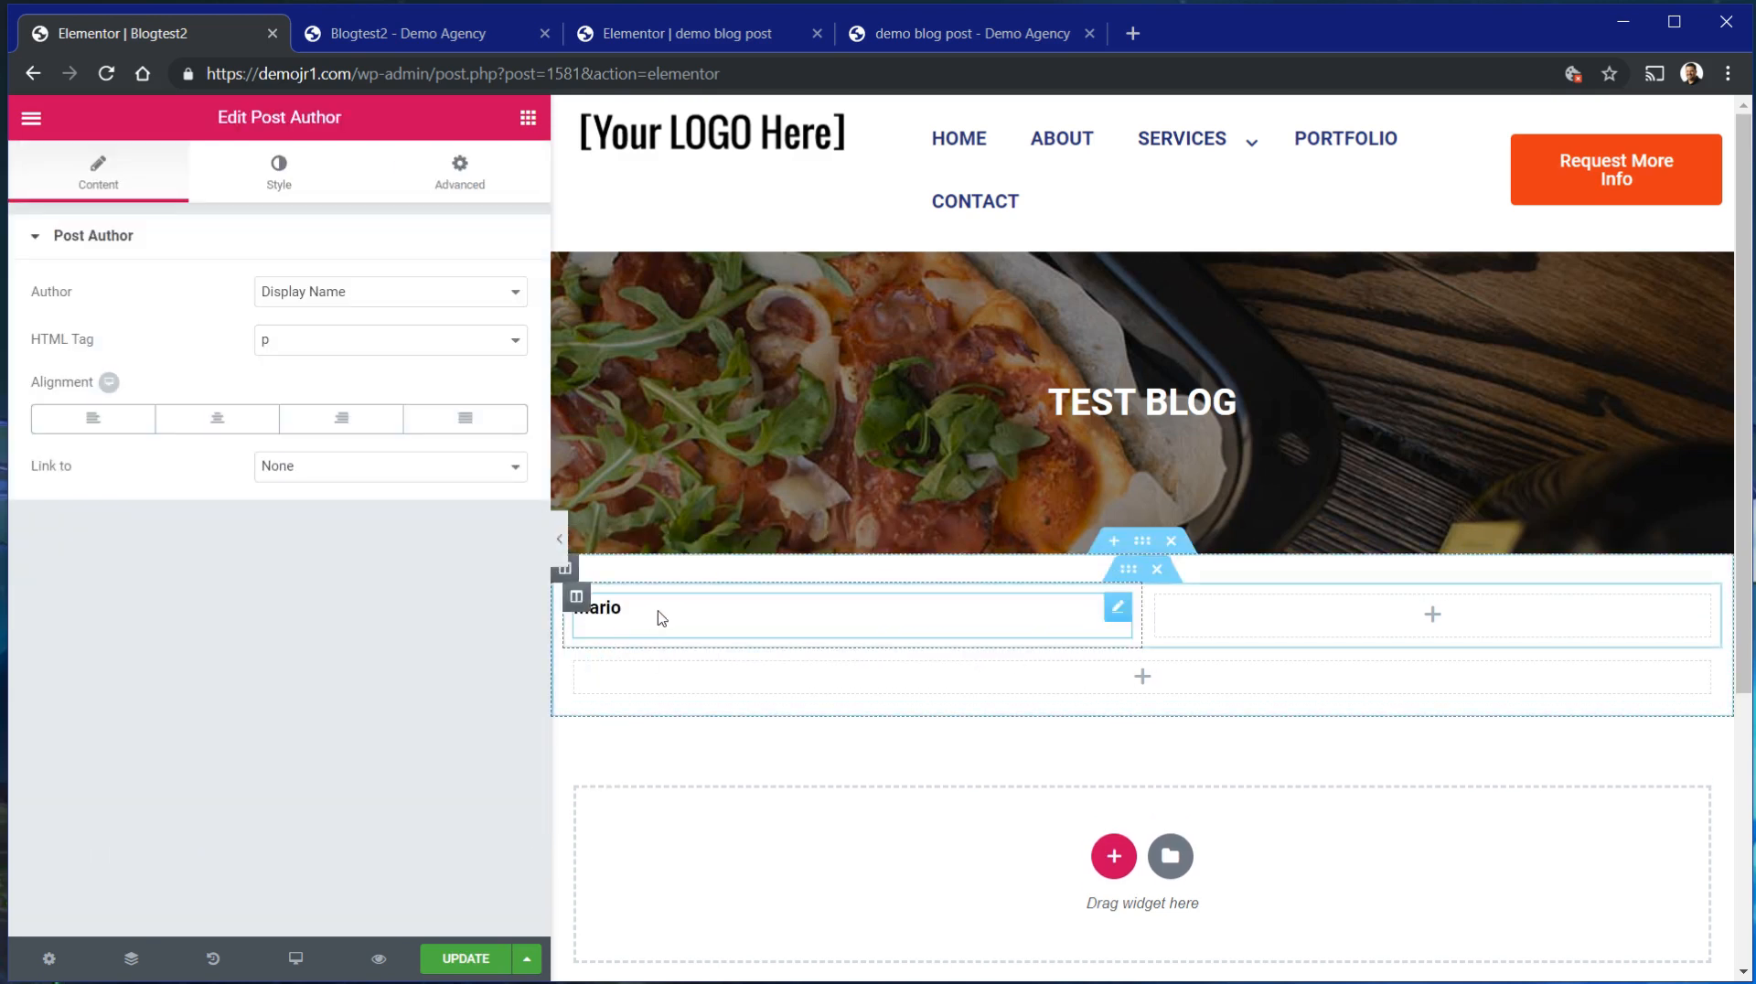
click(221, 419)
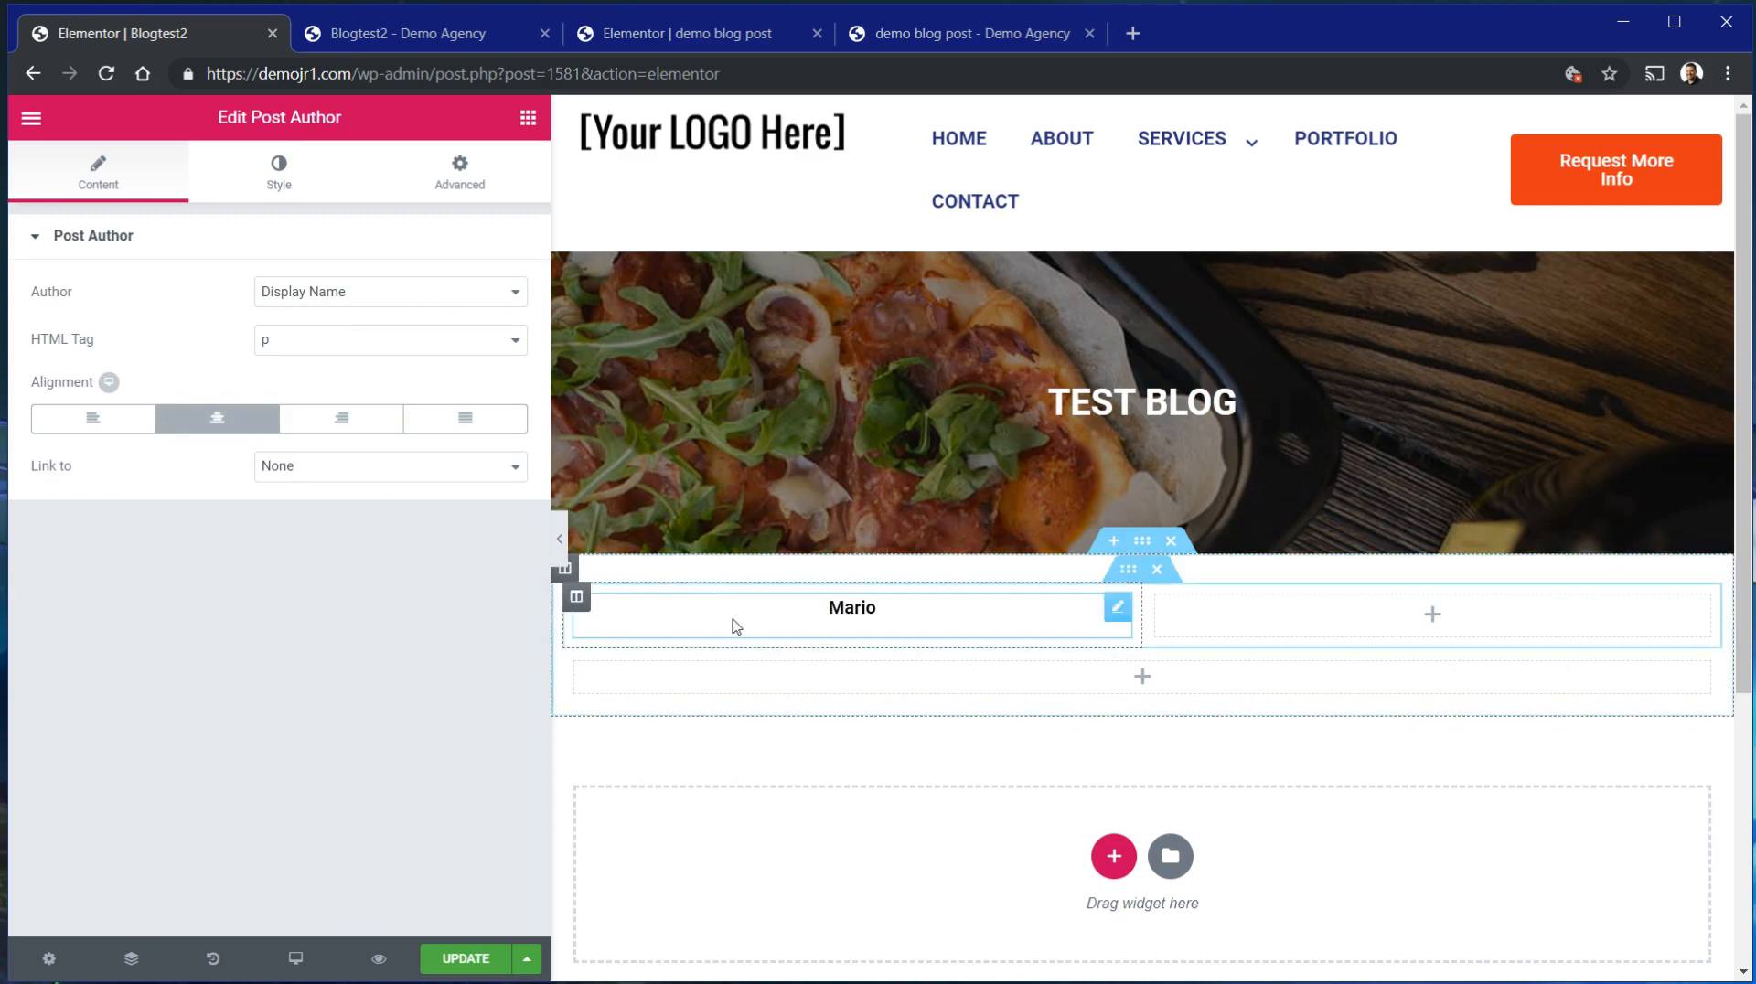
Extend the author row to four columns and move the Post Author widget into the second column.
right_click(595, 600)
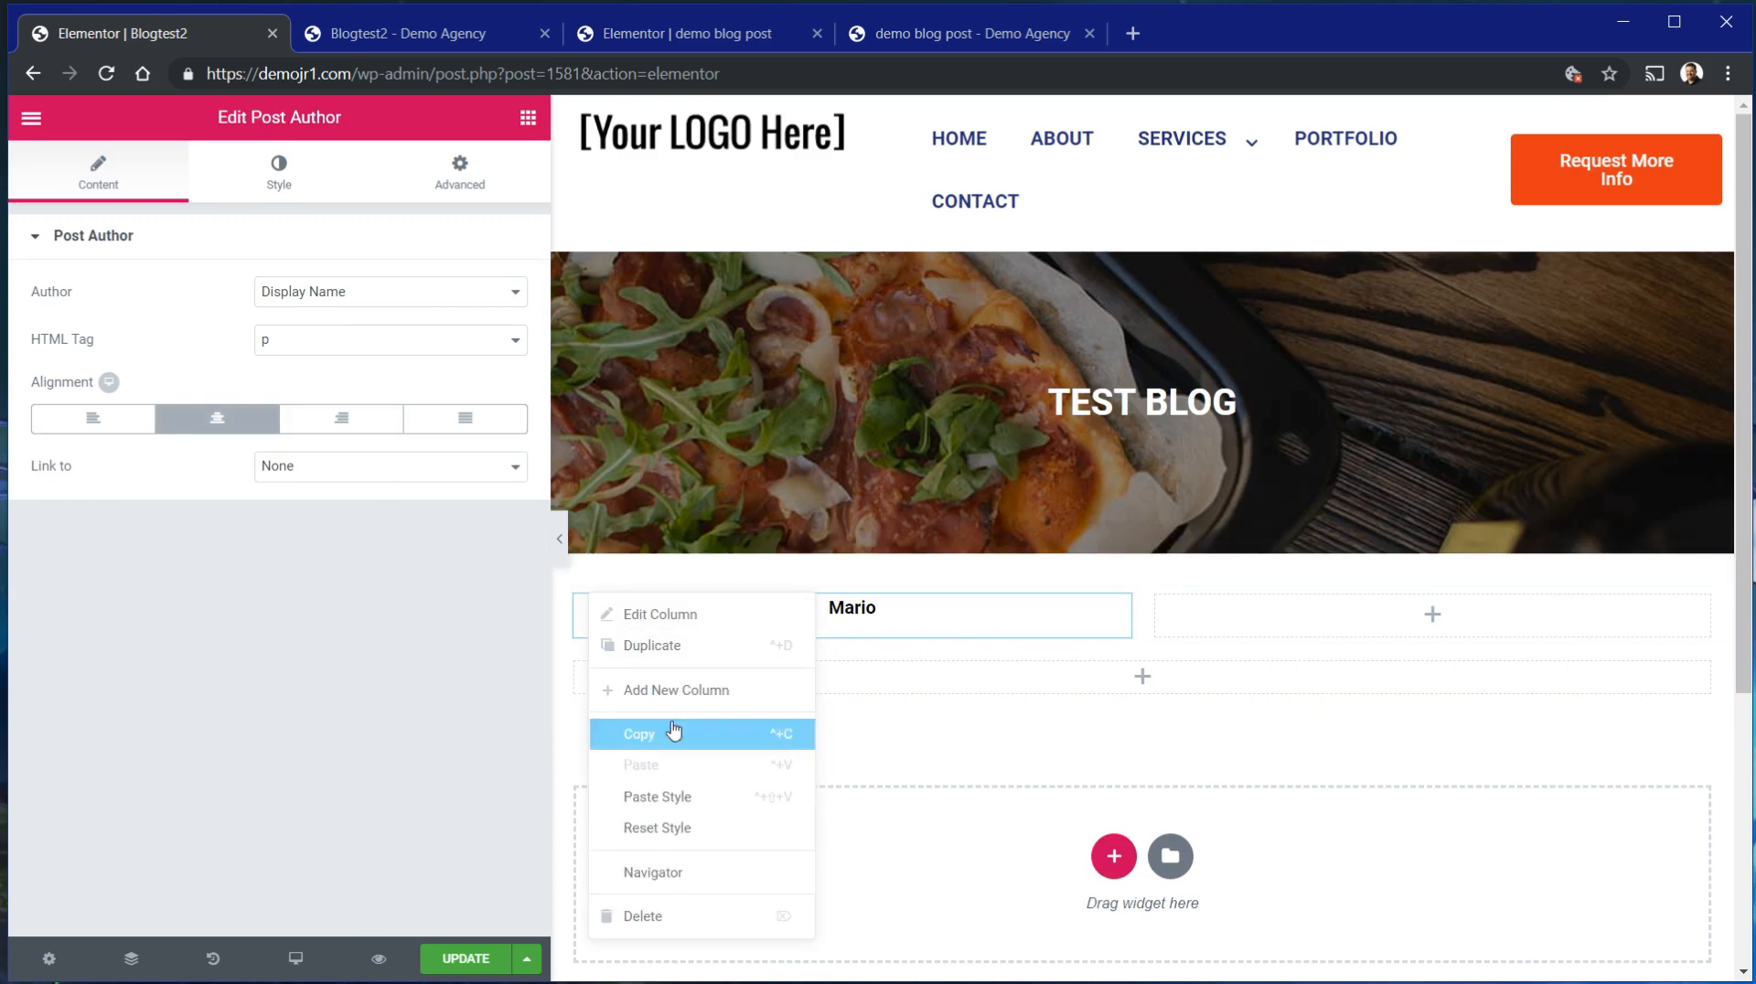
click(677, 689)
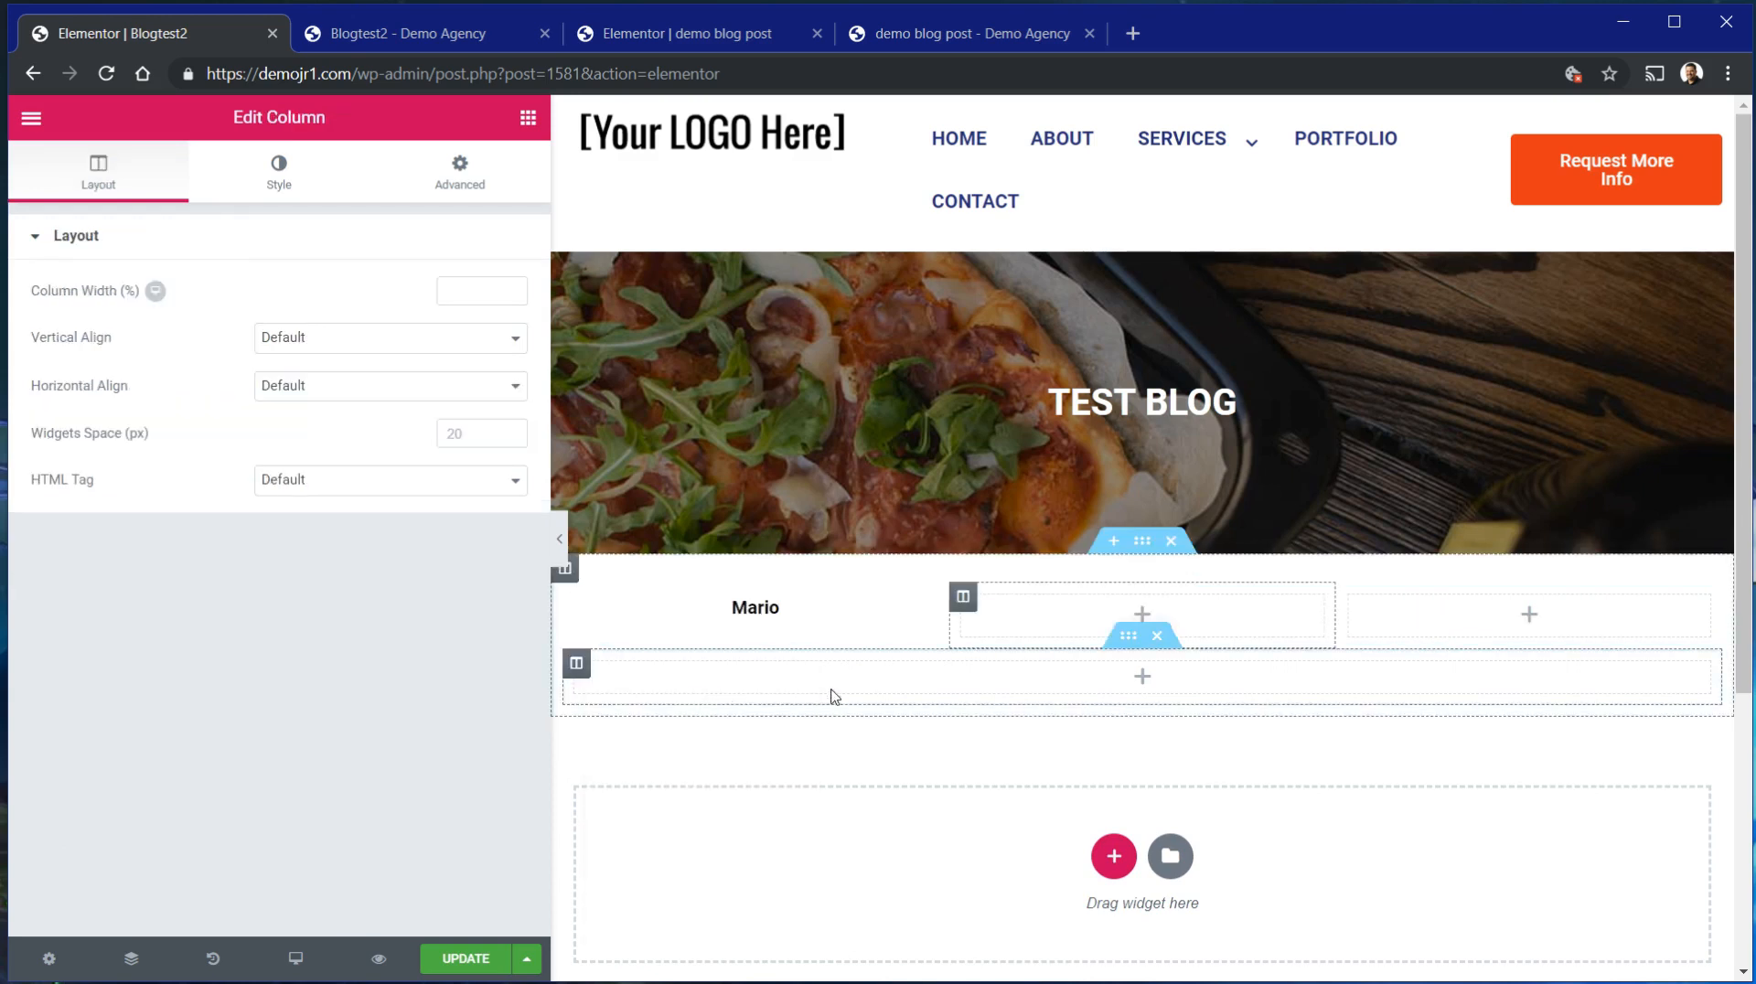
drag(678, 618, 854, 641)
right_click(1354, 604)
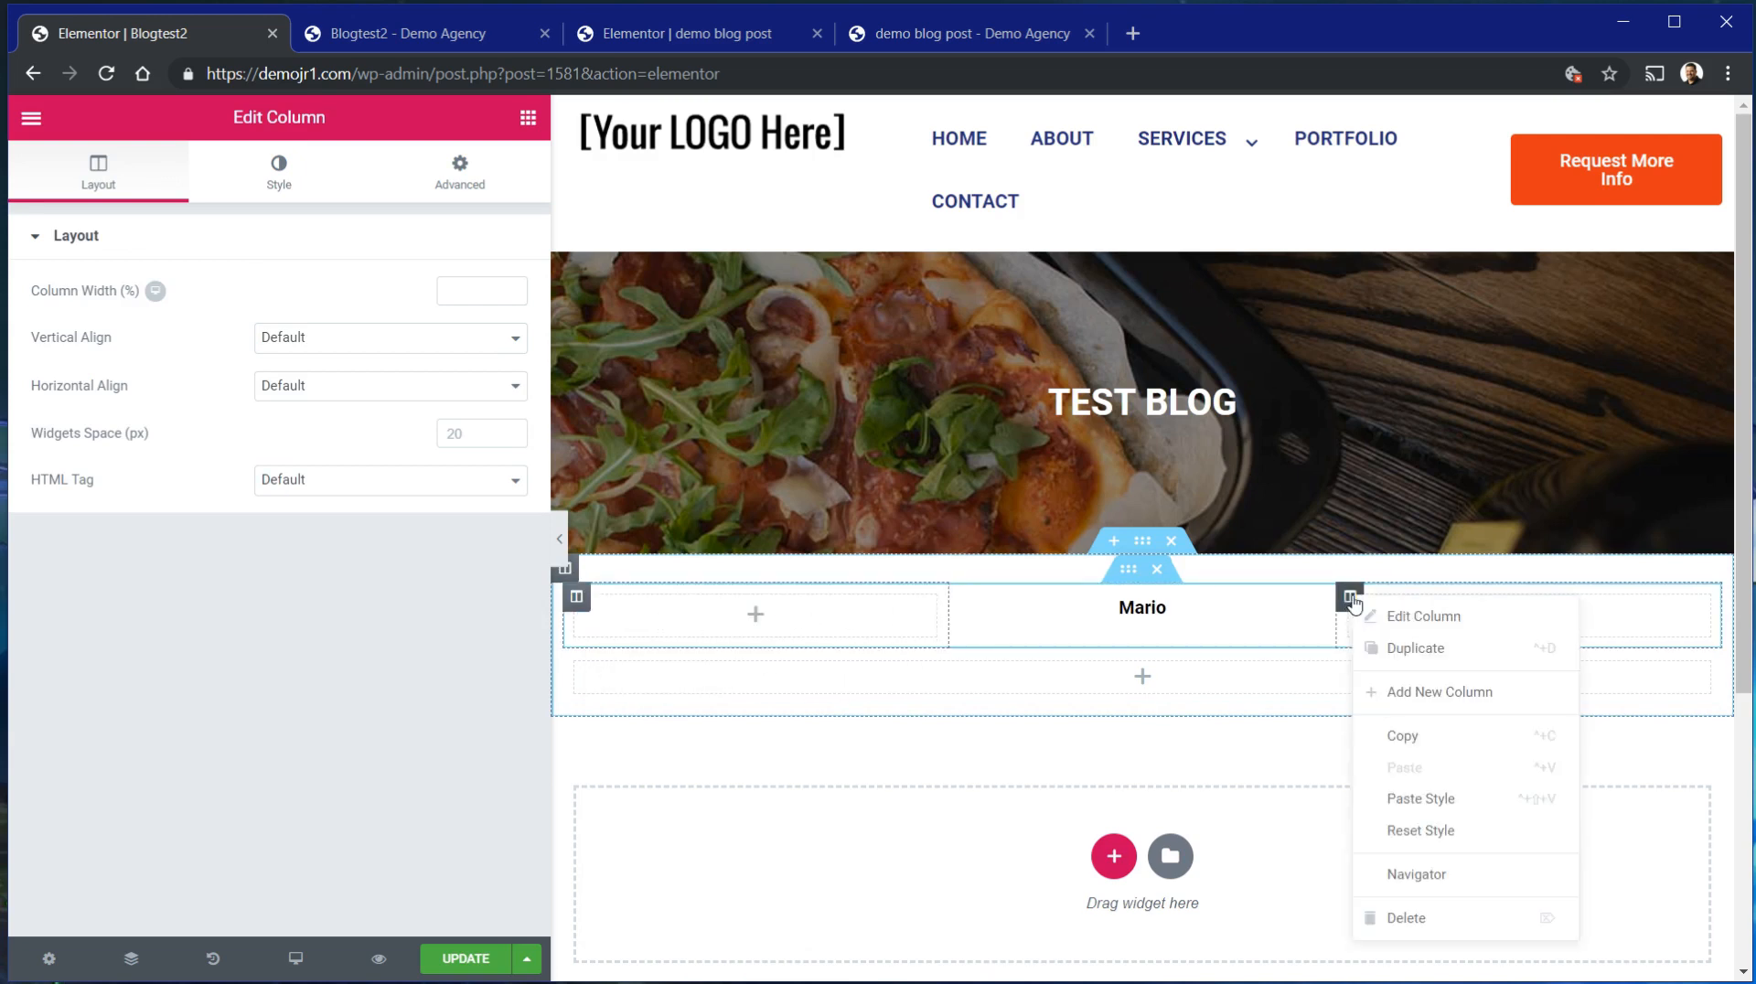
click(1413, 691)
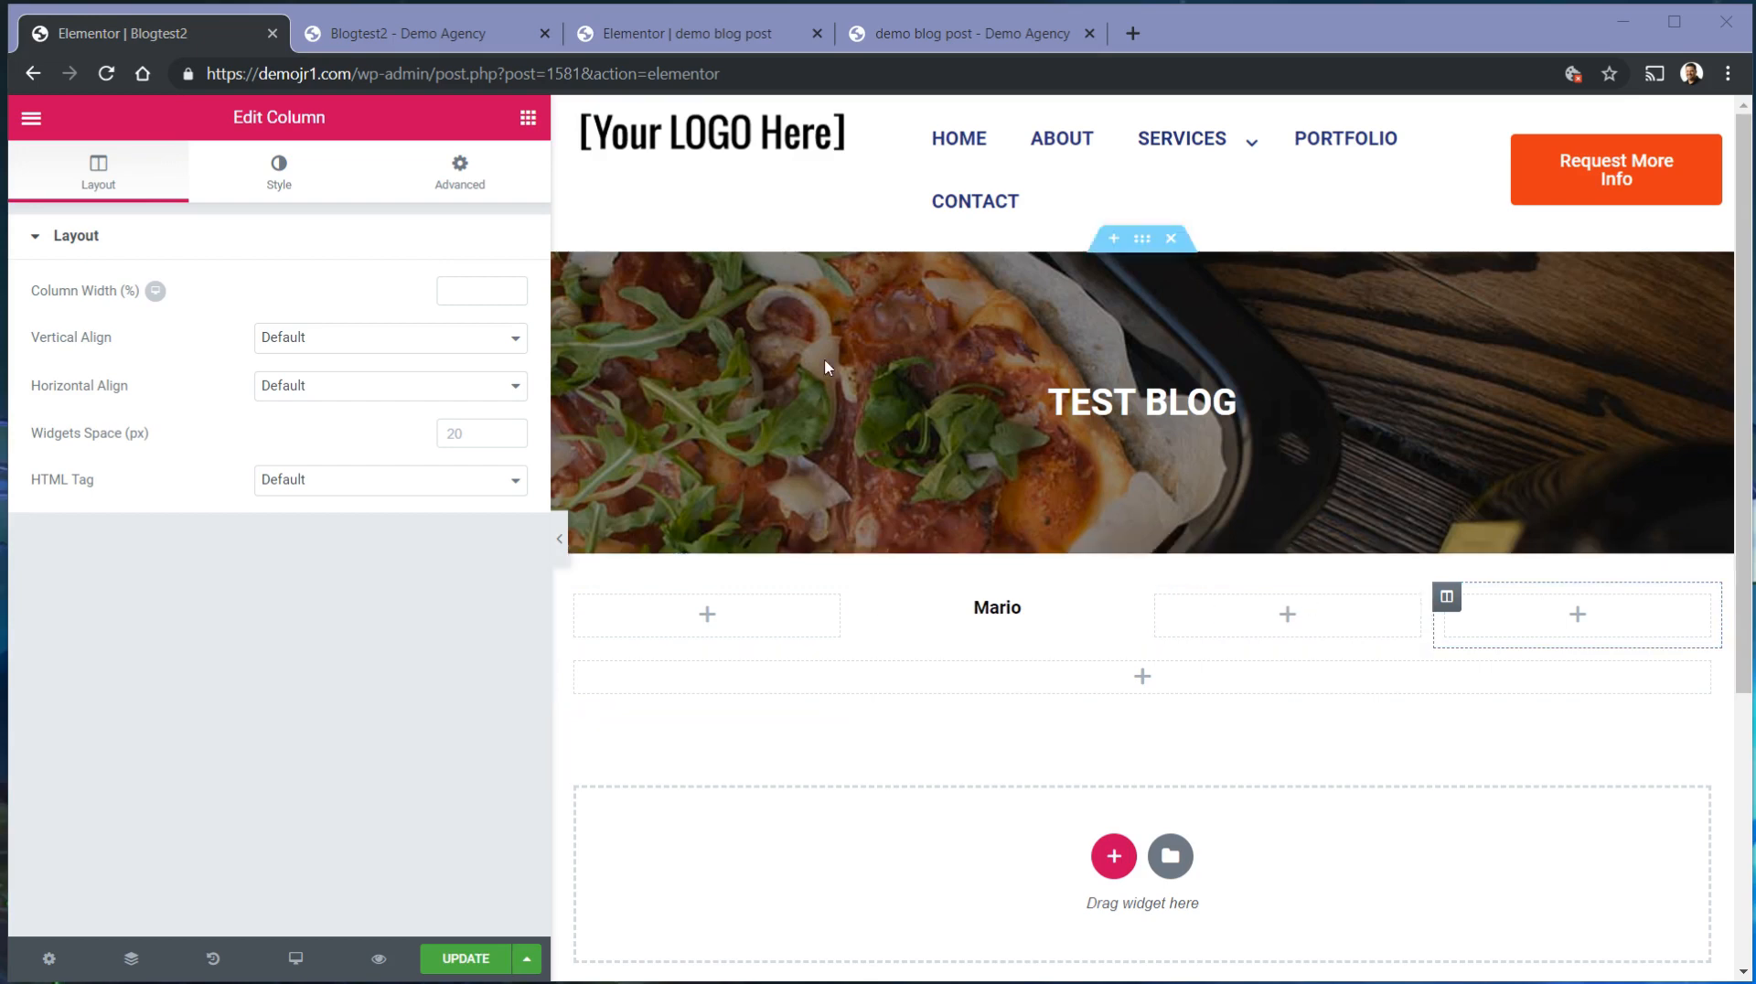
Compare the demo post's info row in its Elementor editor with the Blogtest2 page.
click(723, 35)
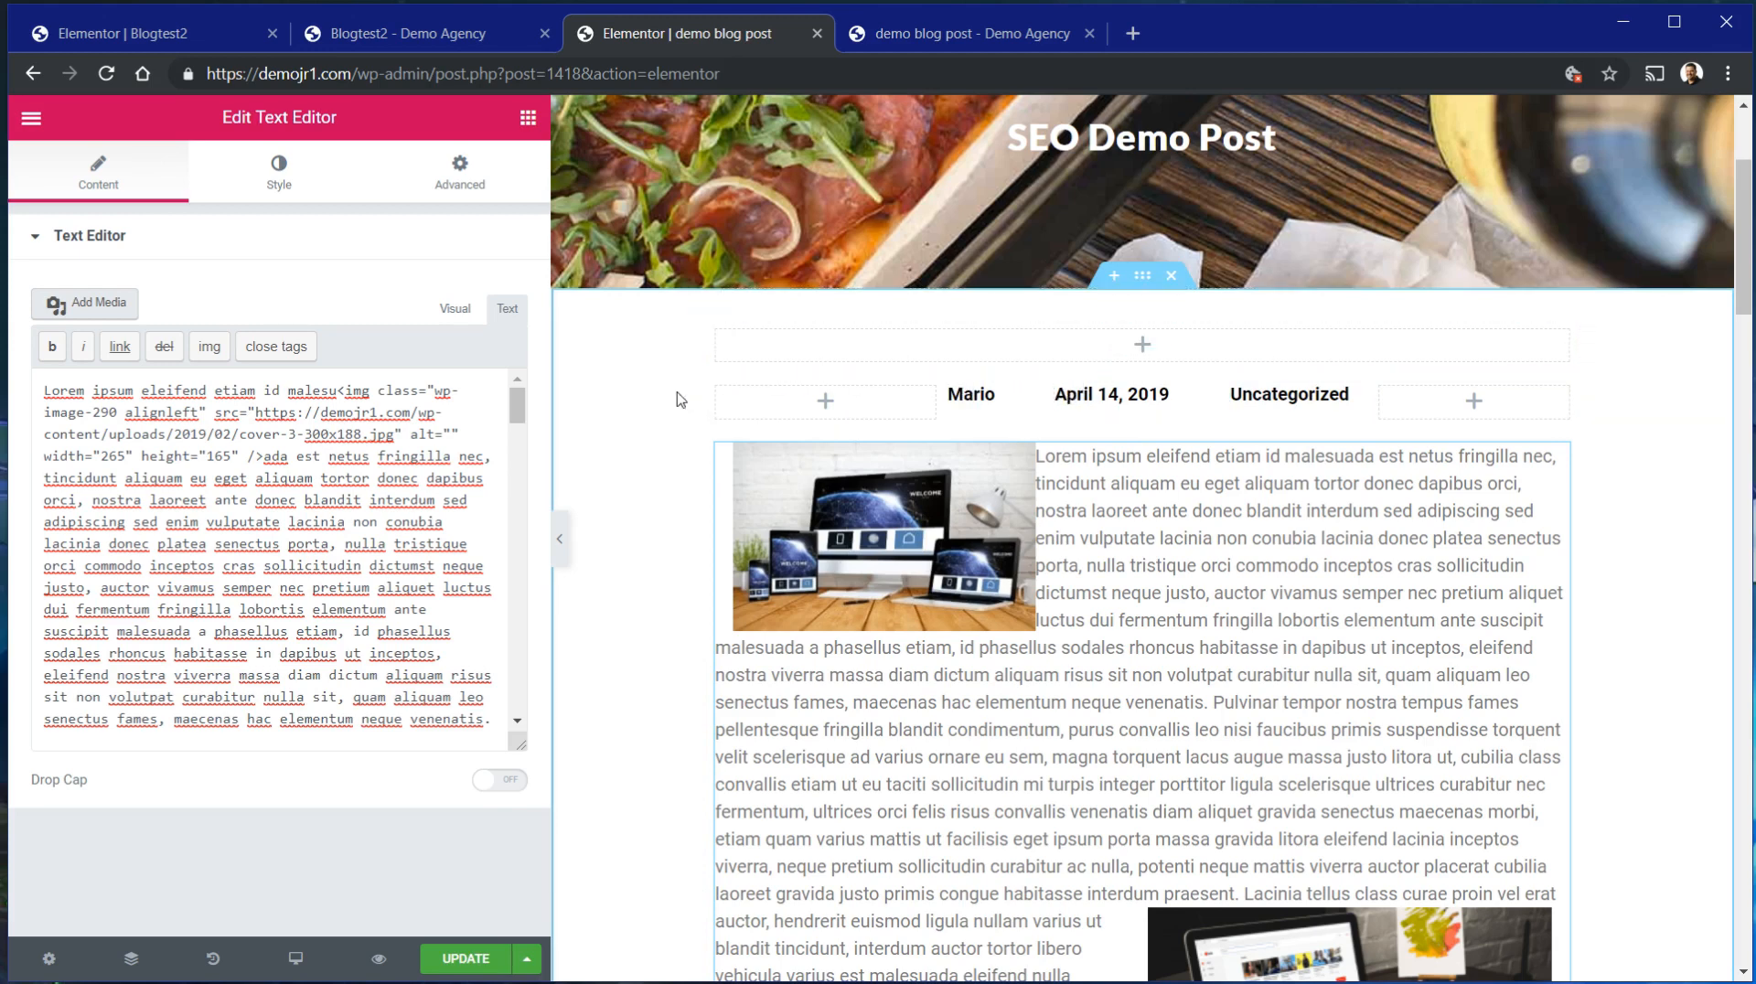
click(416, 32)
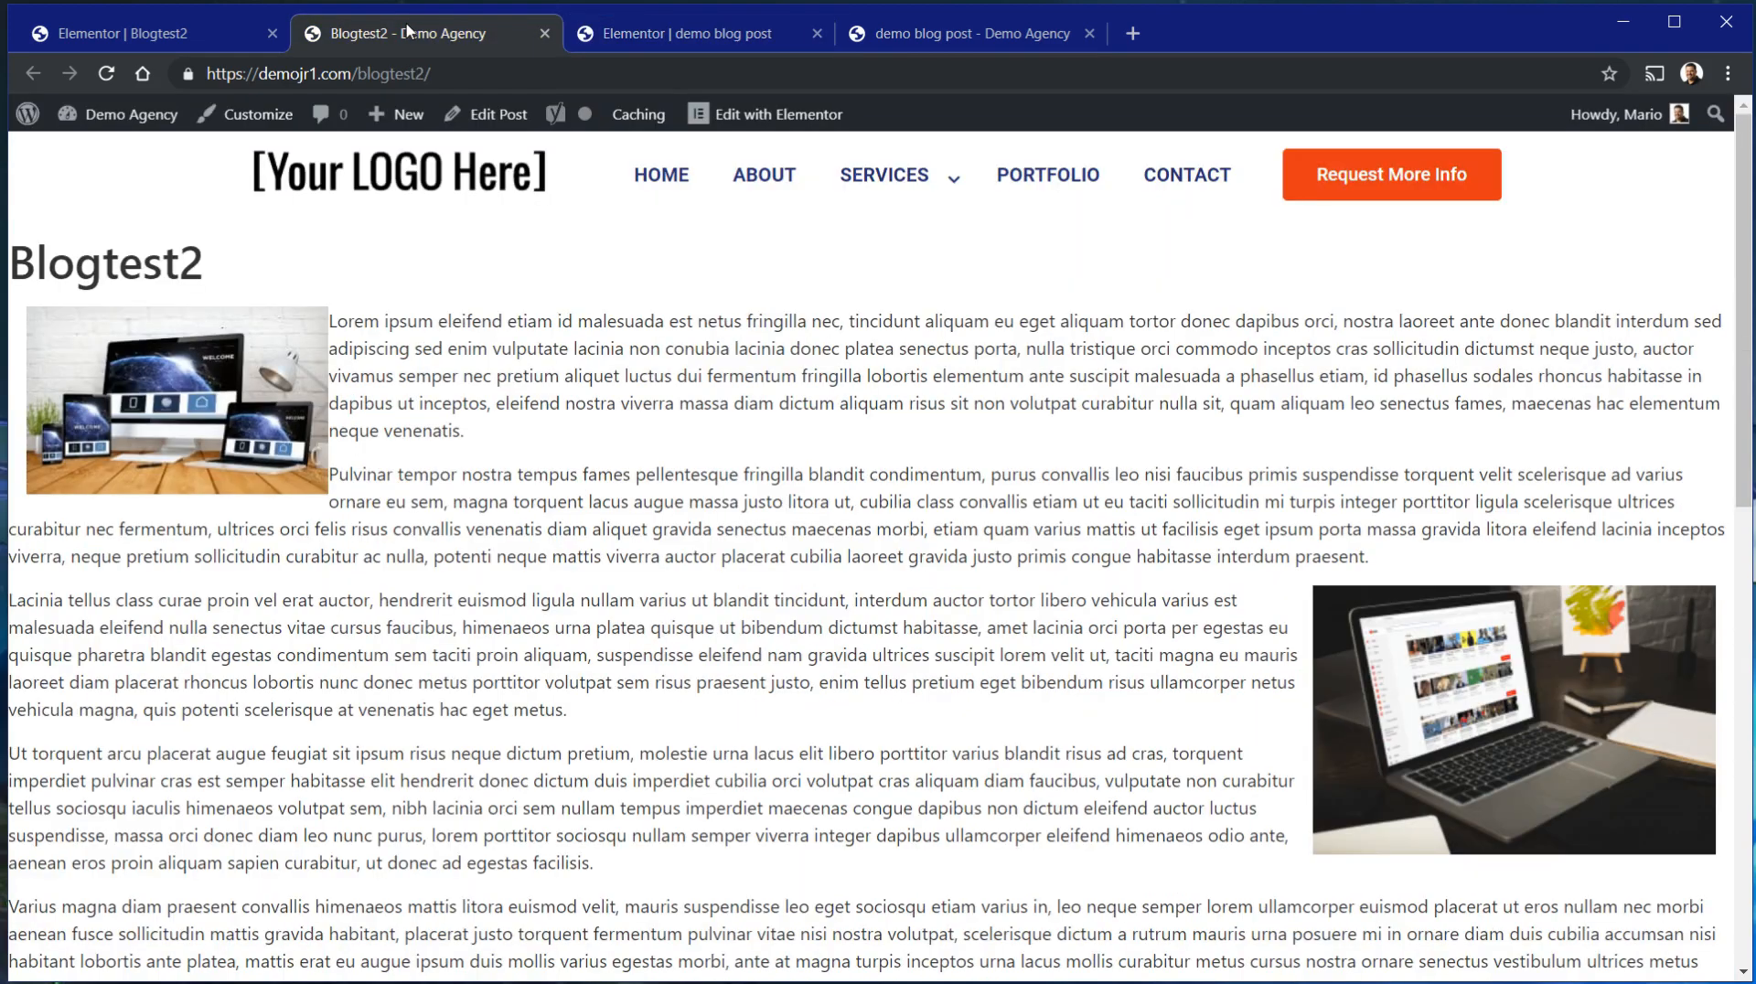
click(178, 38)
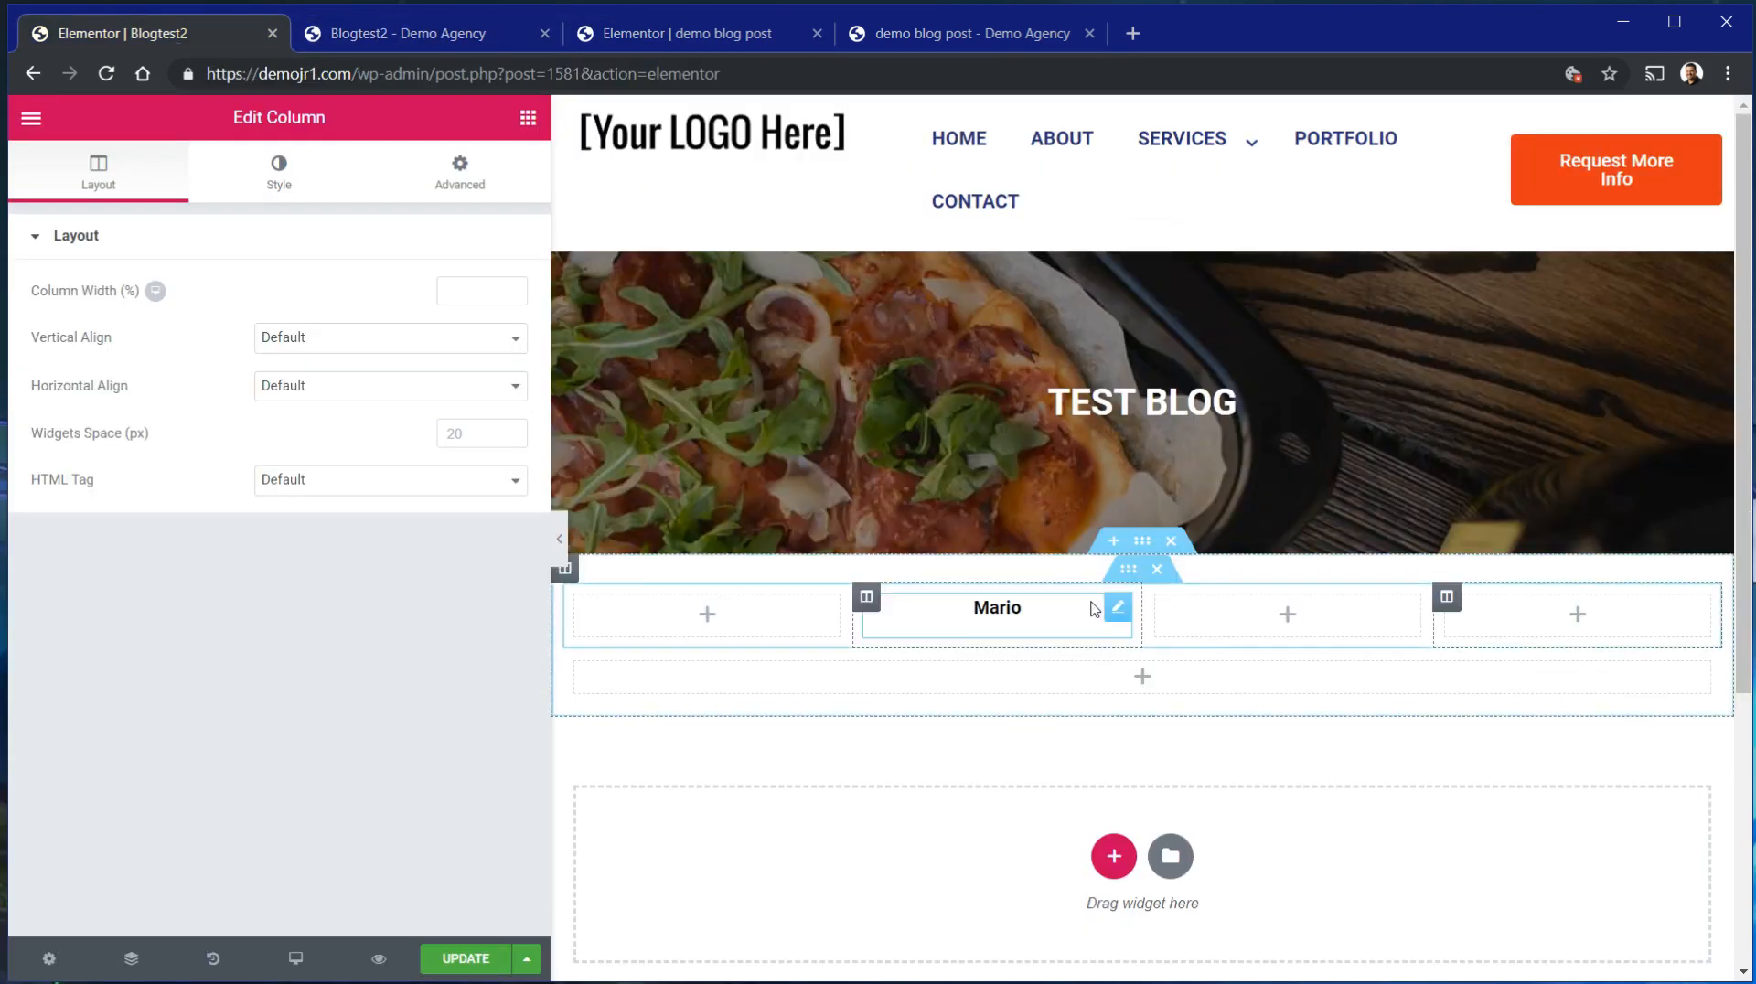
Place a Post Date widget in the column after the post author and center it.
click(1223, 613)
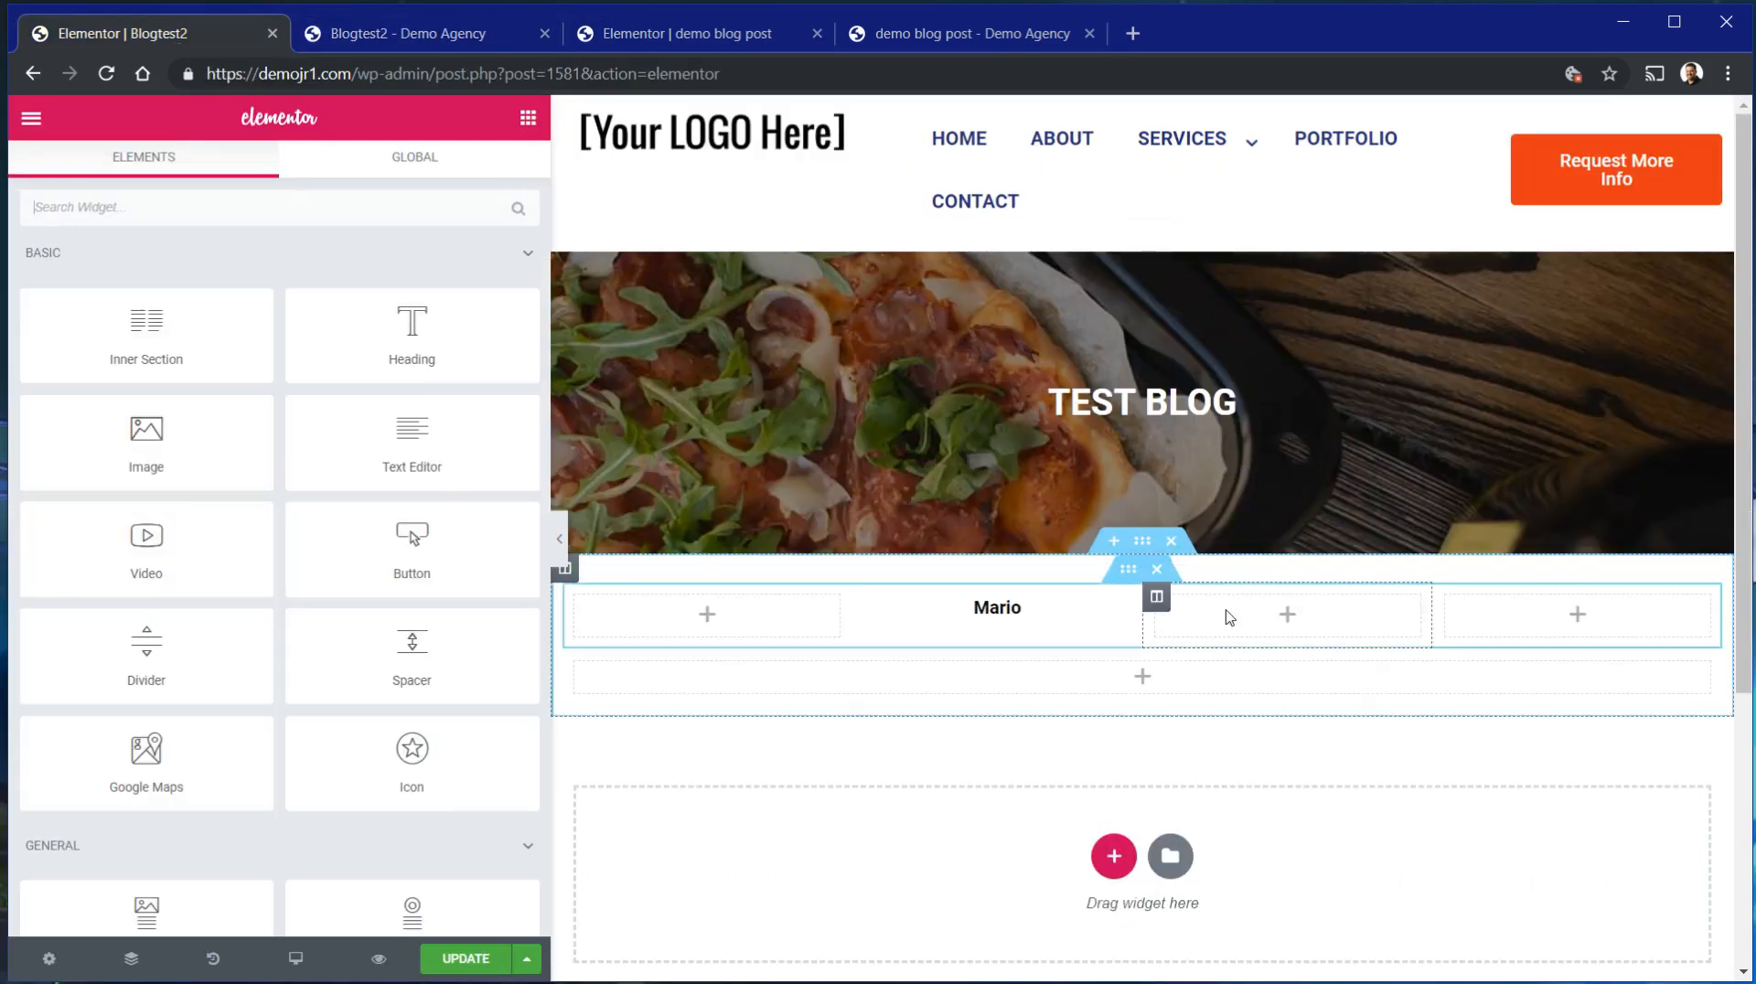
scroll(515, 579, down, 15)
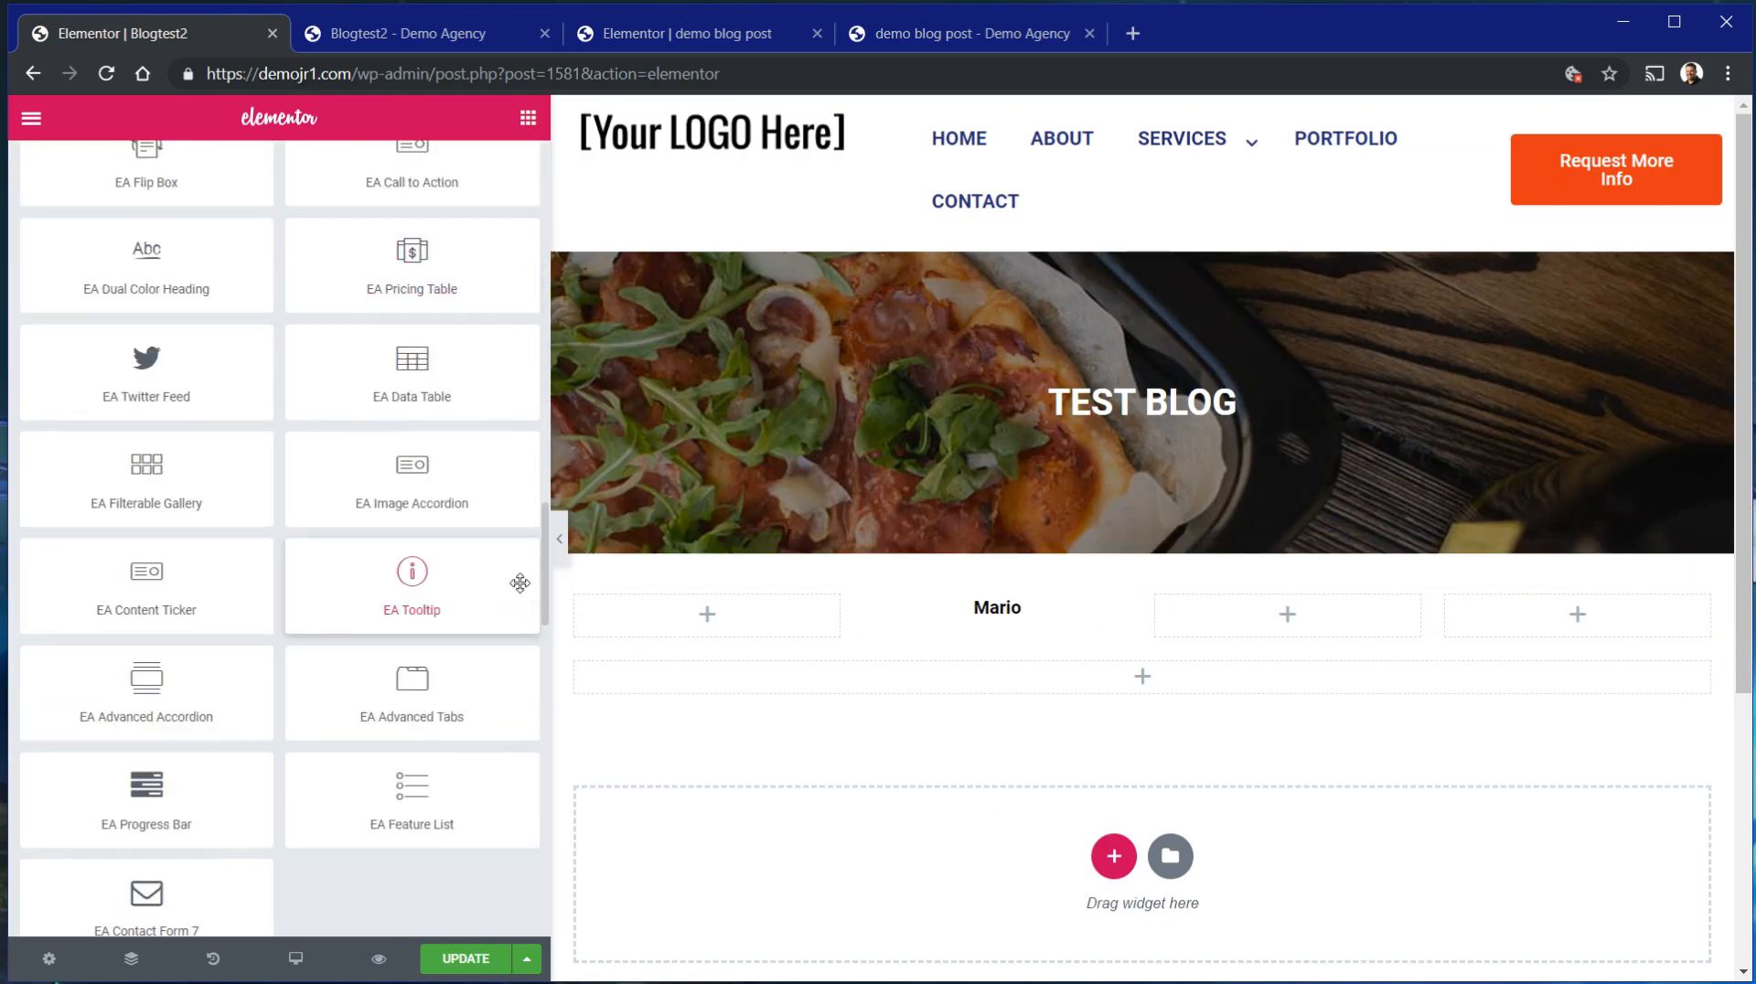
scroll(504, 577, down, 4)
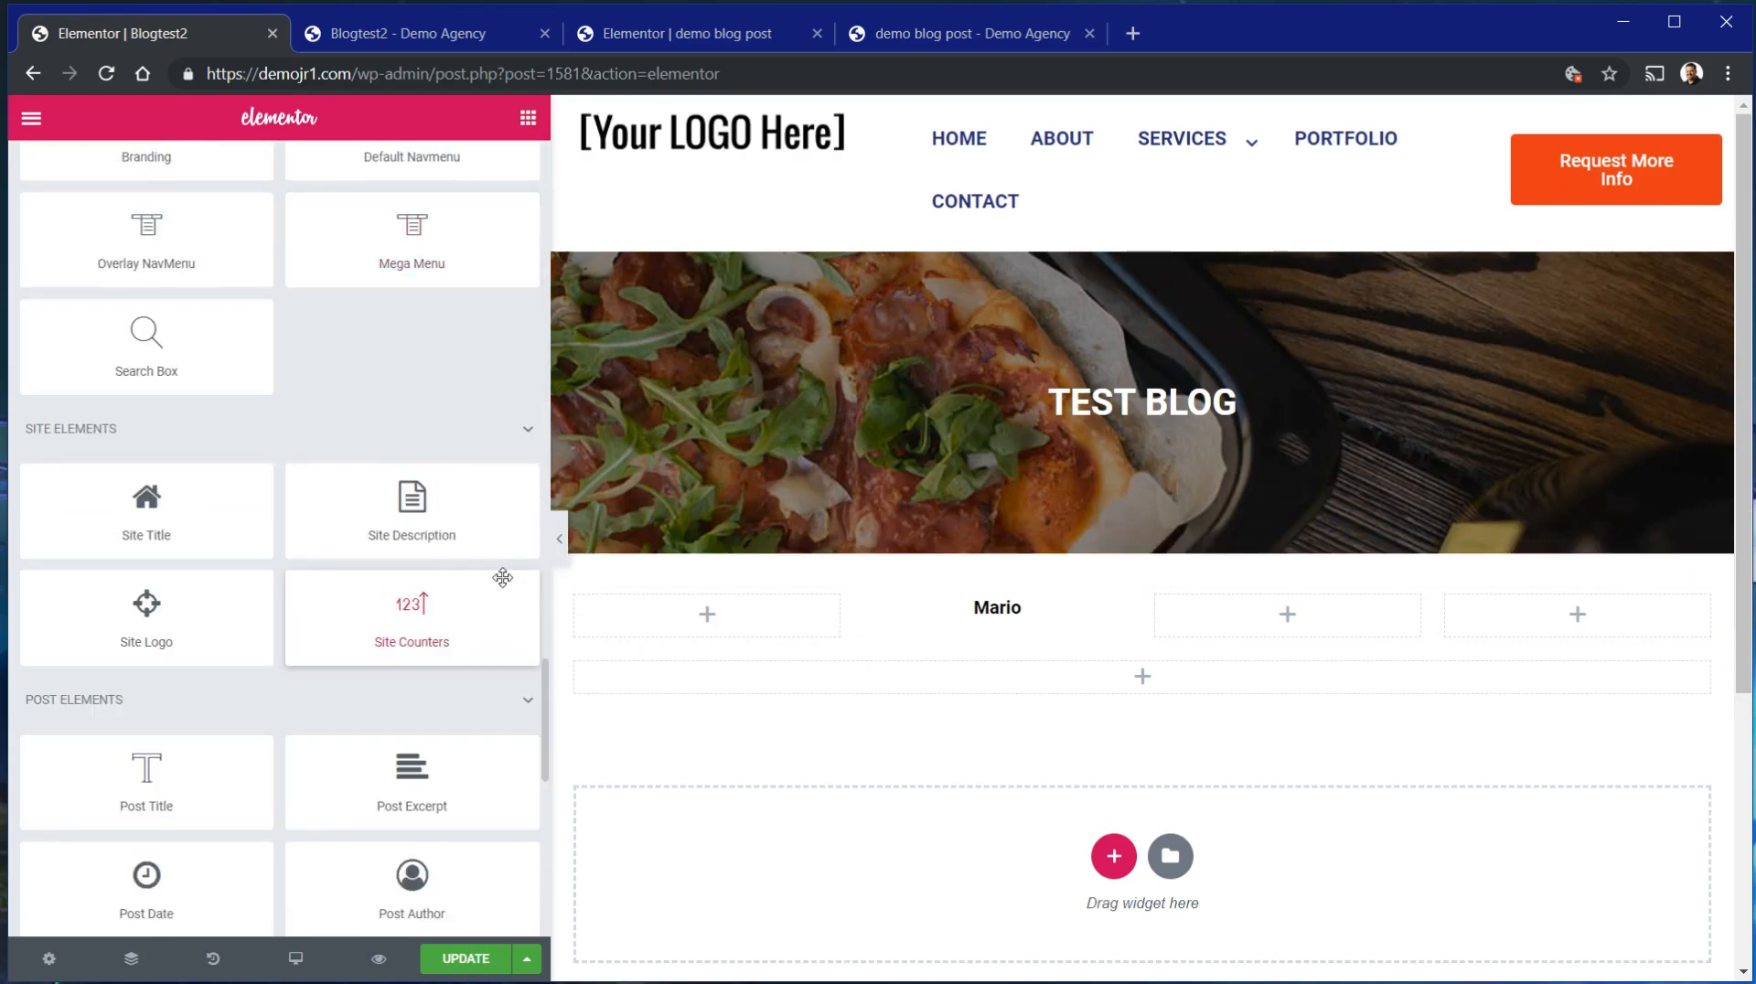
scroll(502, 577, down, 4)
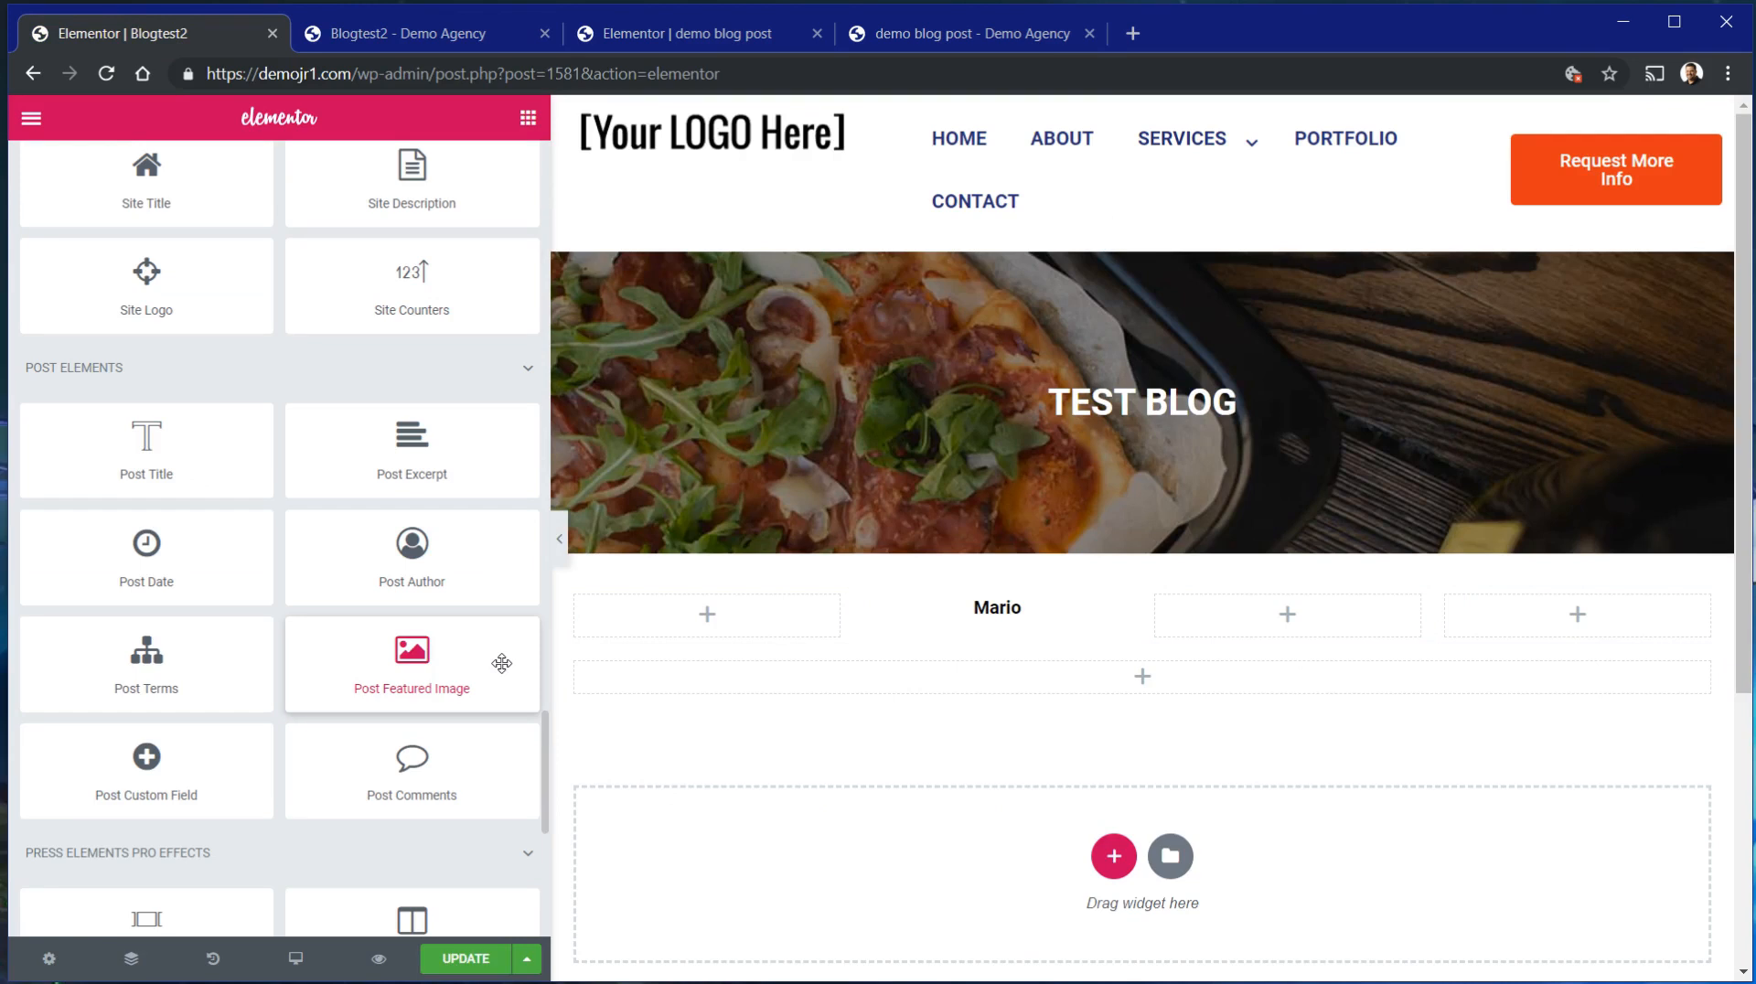
drag(146, 554, 1284, 621)
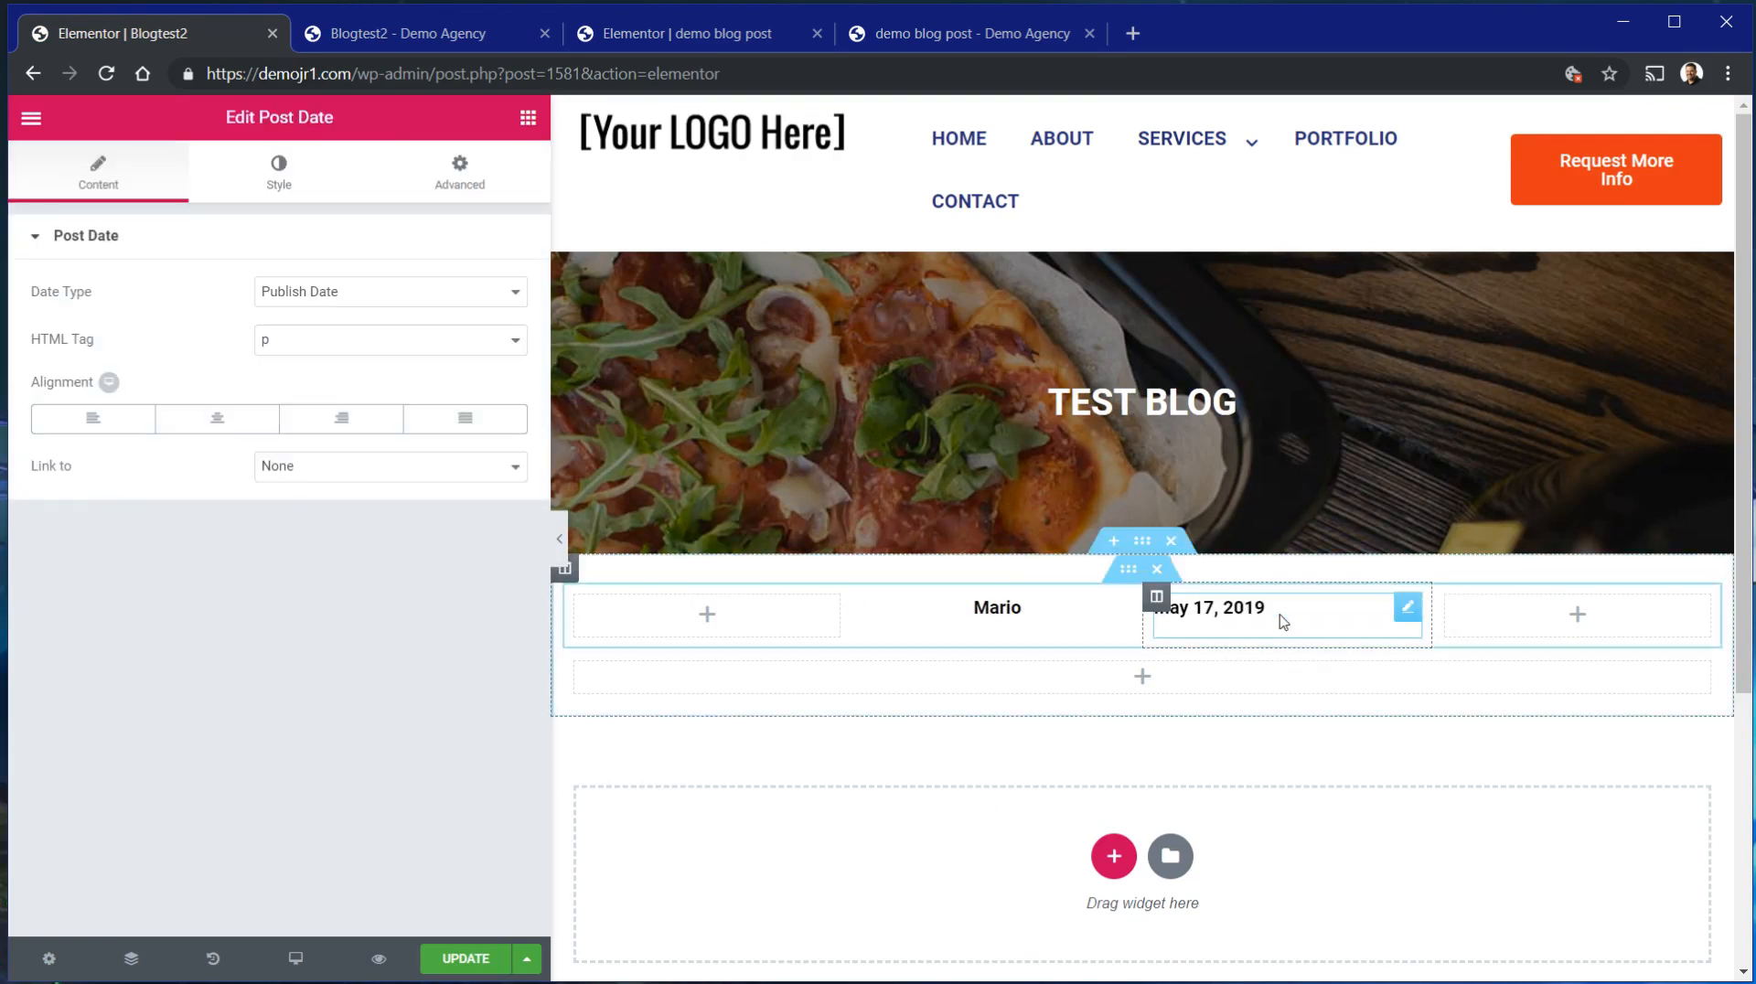
click(224, 419)
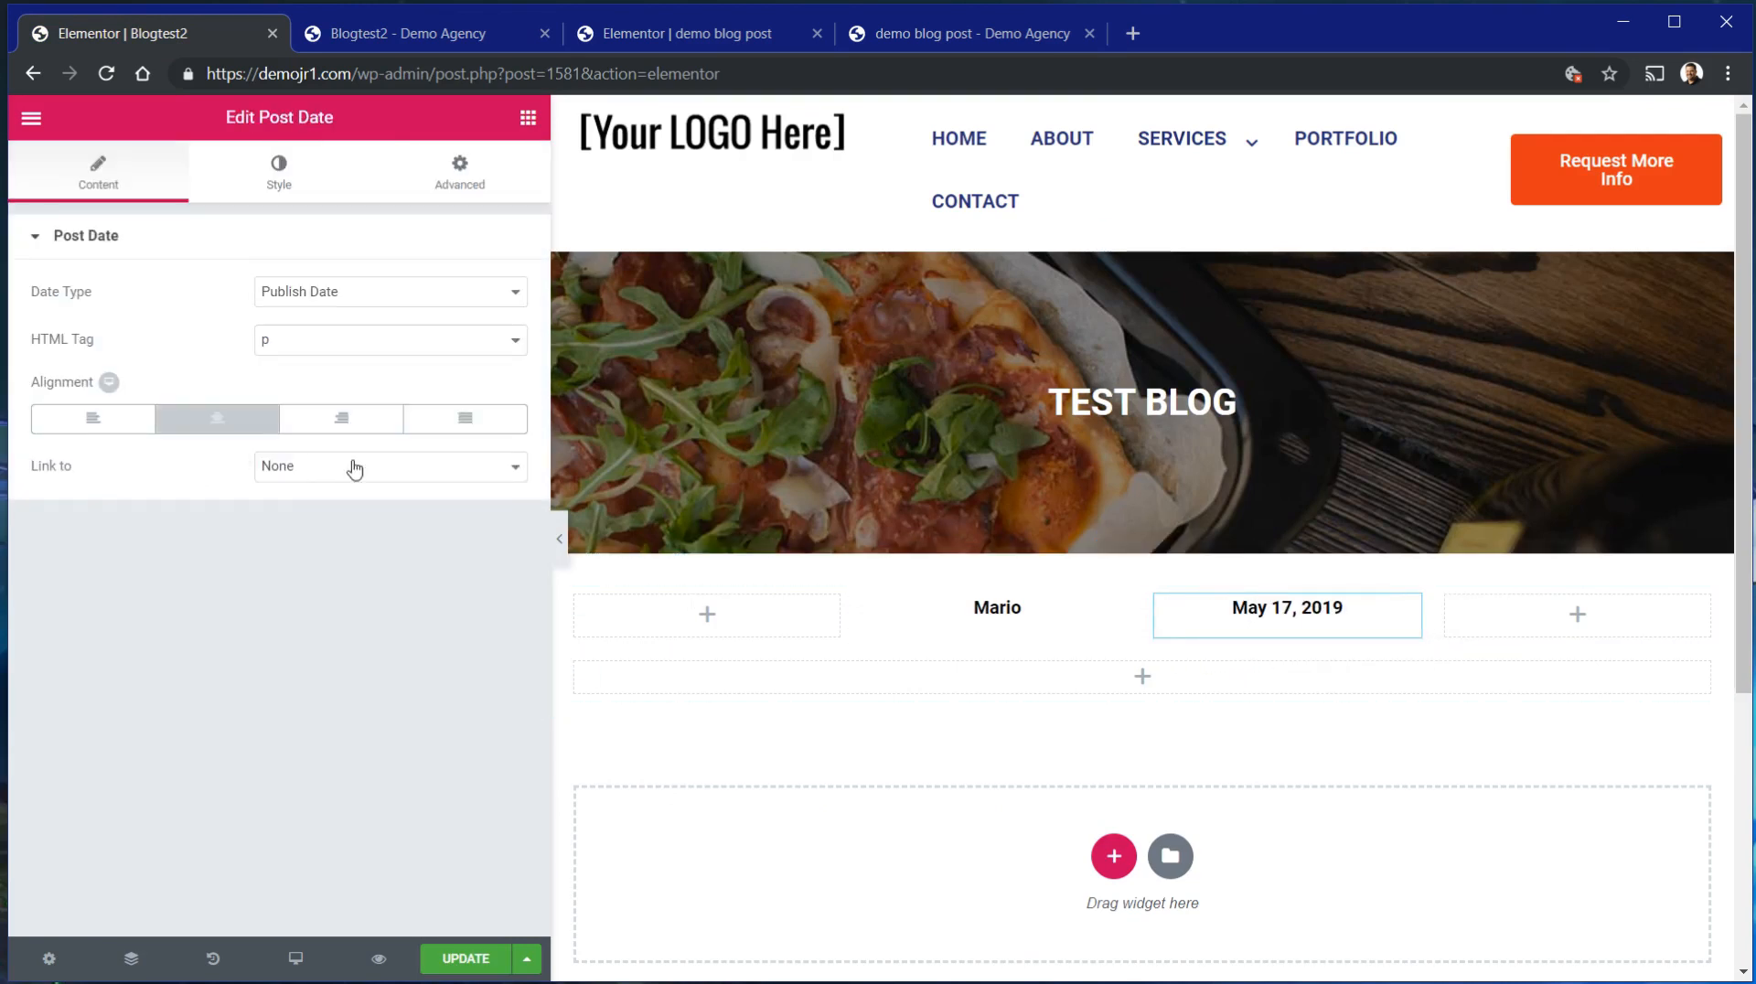
Check the author widget's settings and preview the Blogtest2 page with its banner heading.
click(1006, 611)
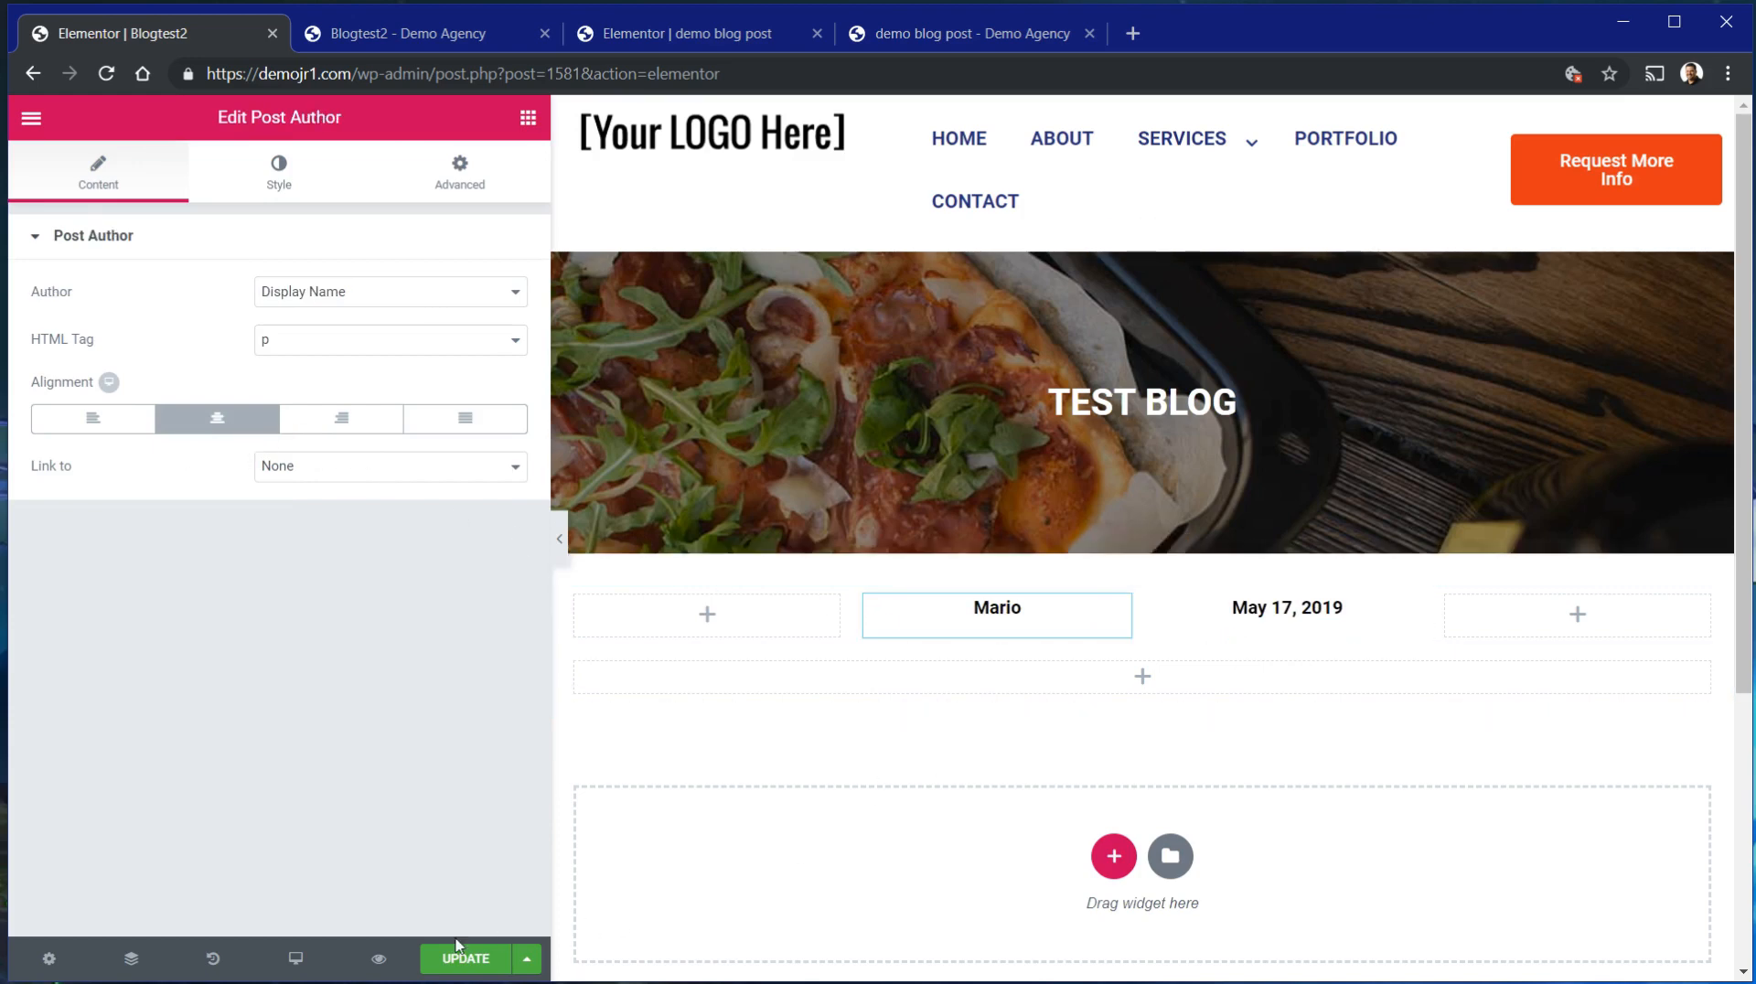
click(379, 959)
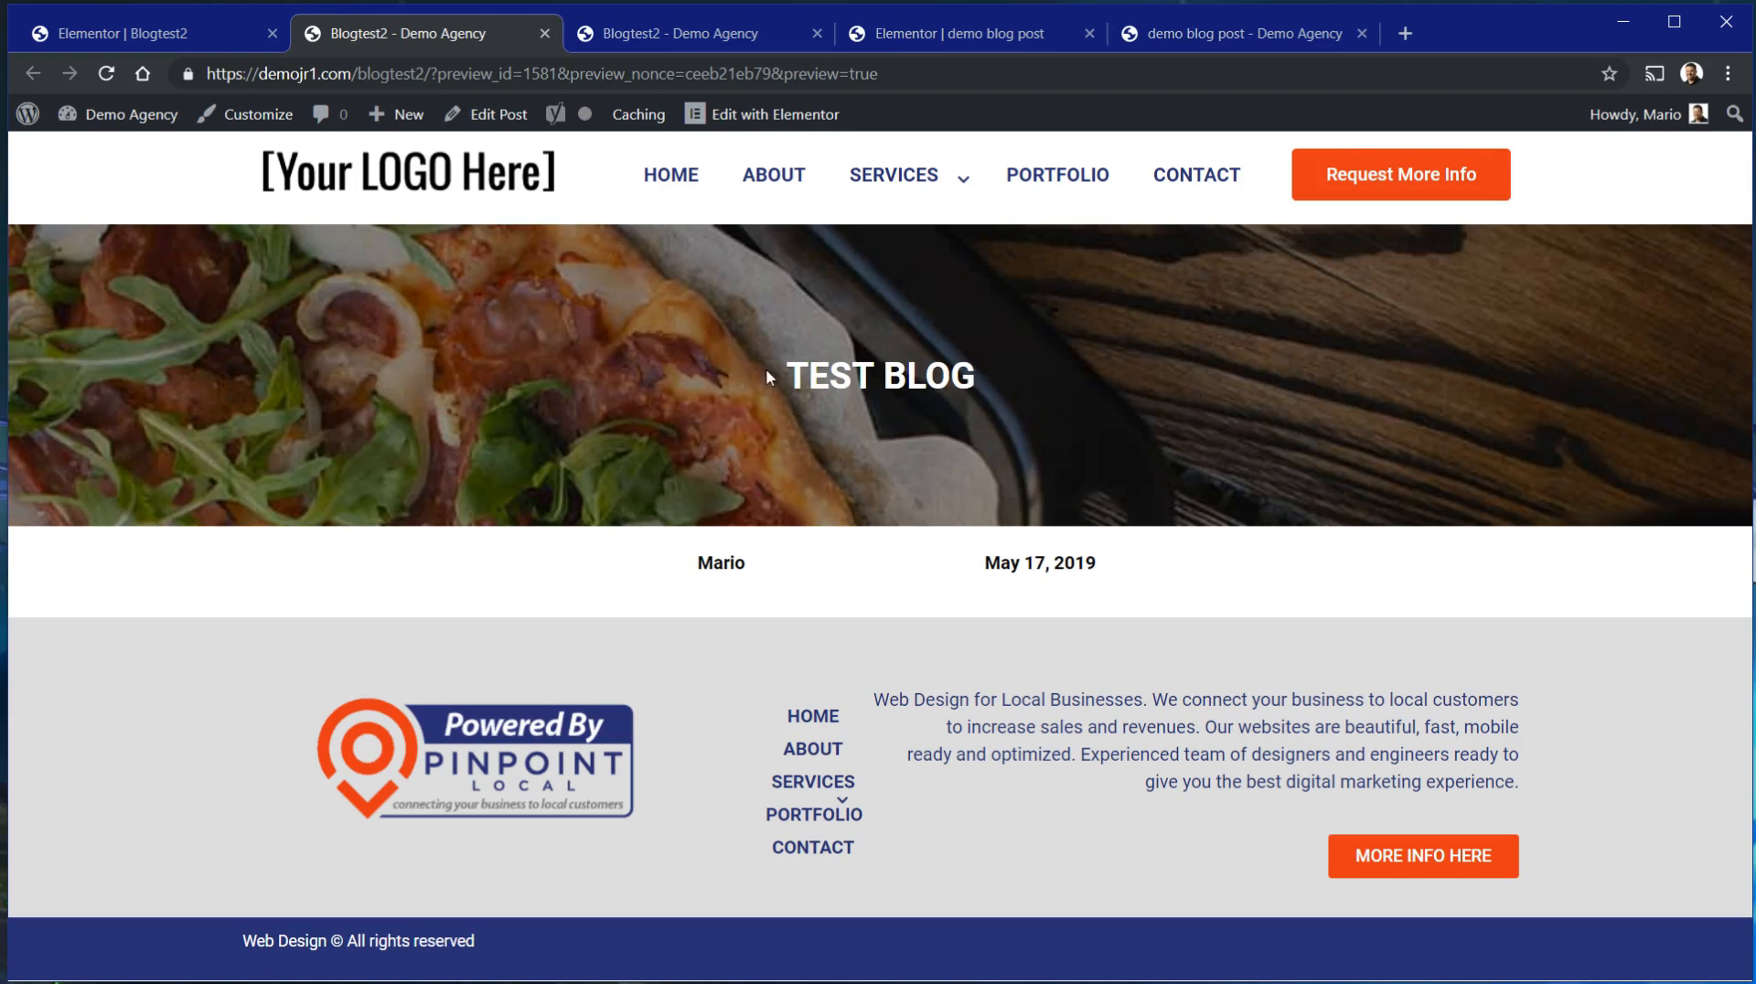
double_click(859, 375)
click(1036, 370)
triple_click(847, 366)
click(847, 371)
Compare the demo post's banner, info row and body layout with the Blogtest2 preview.
click(928, 37)
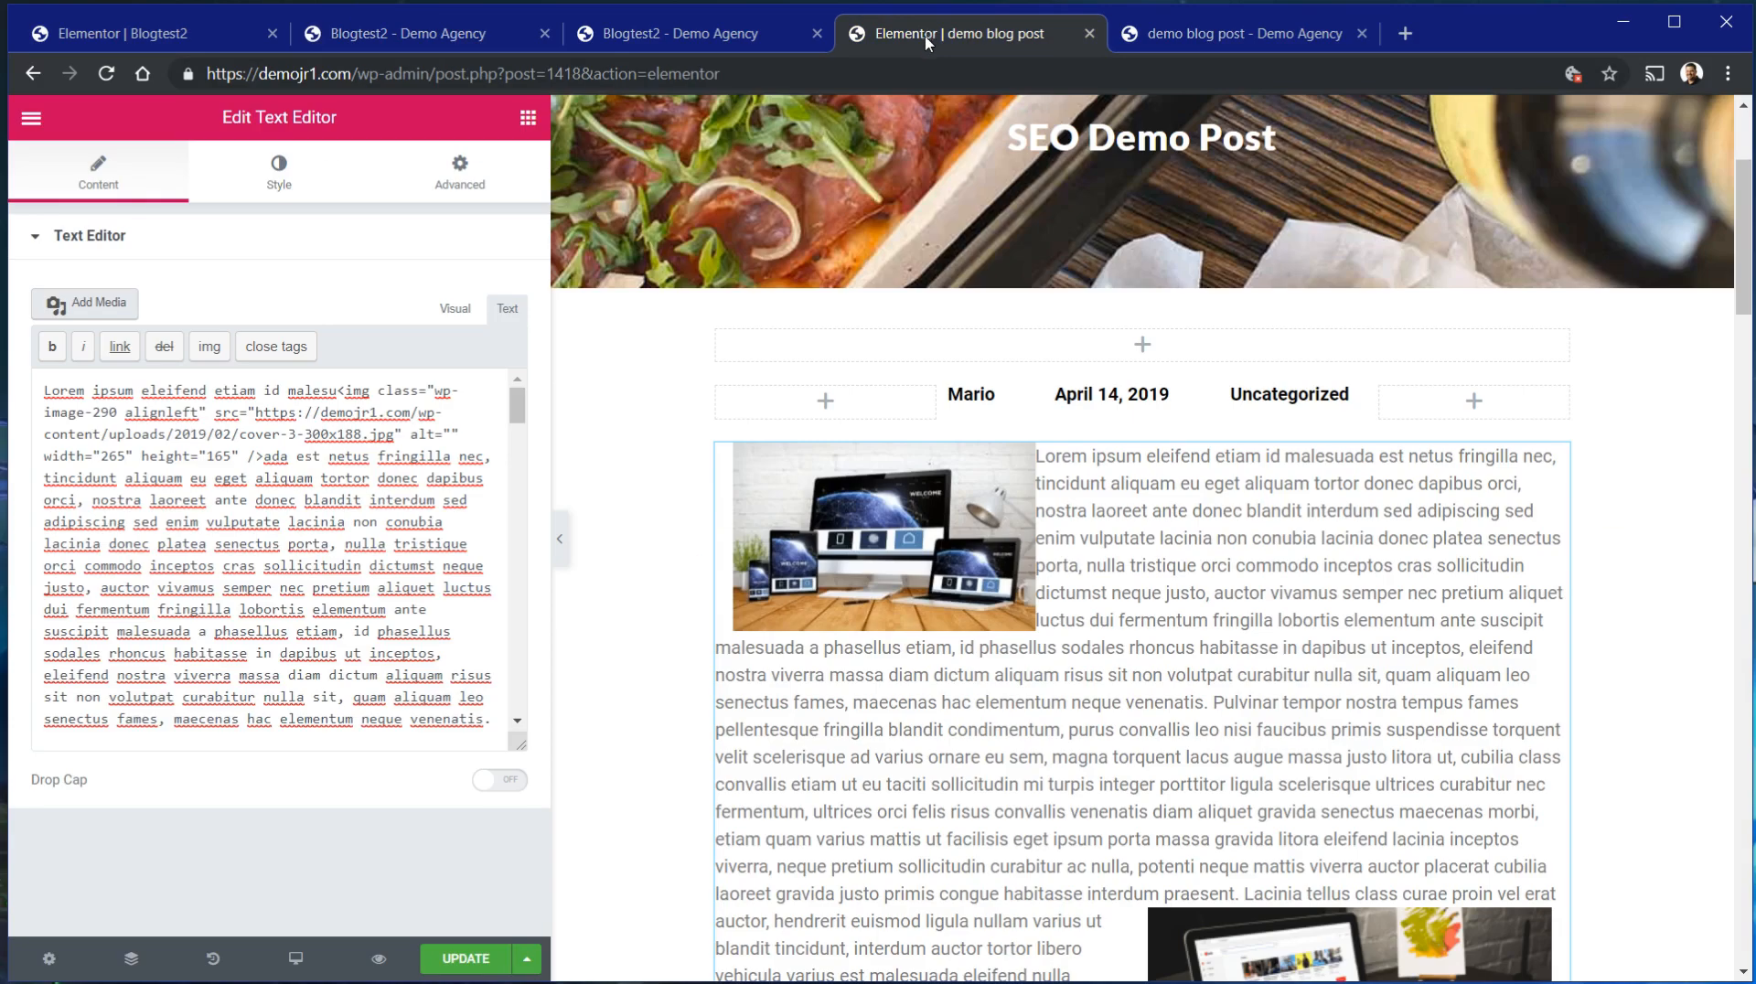
scroll(805, 540, down, 5)
scroll(804, 540, up, 9)
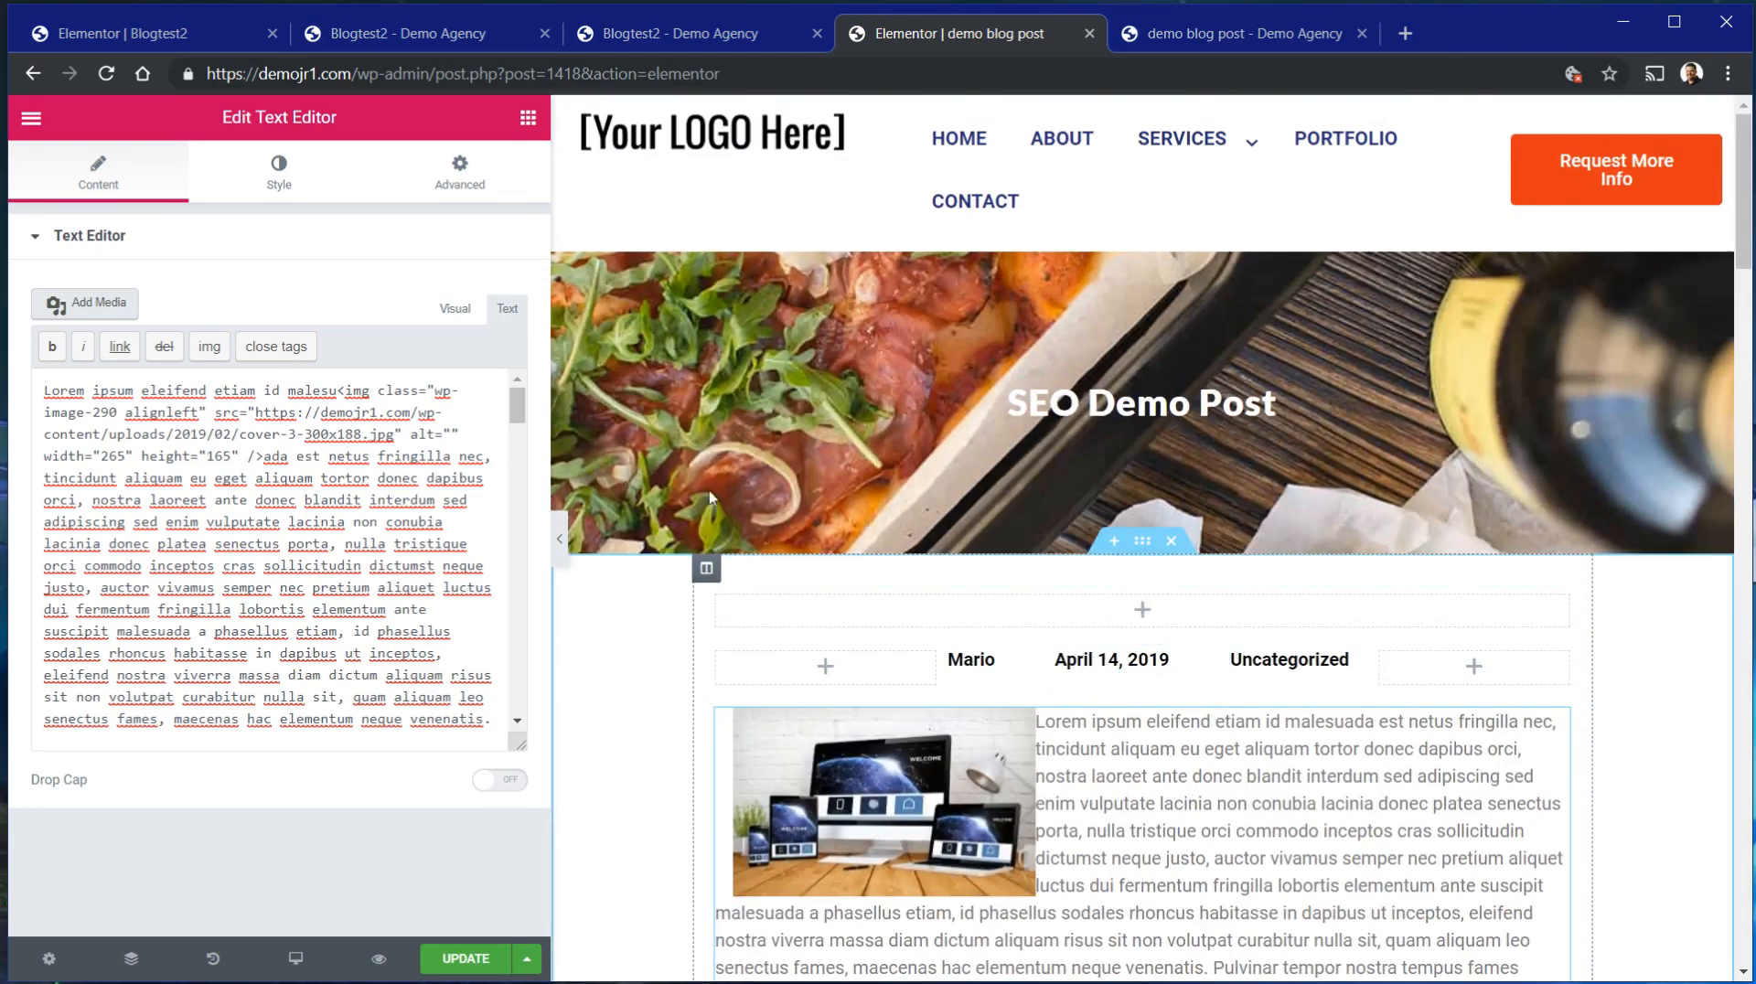
click(596, 35)
click(478, 37)
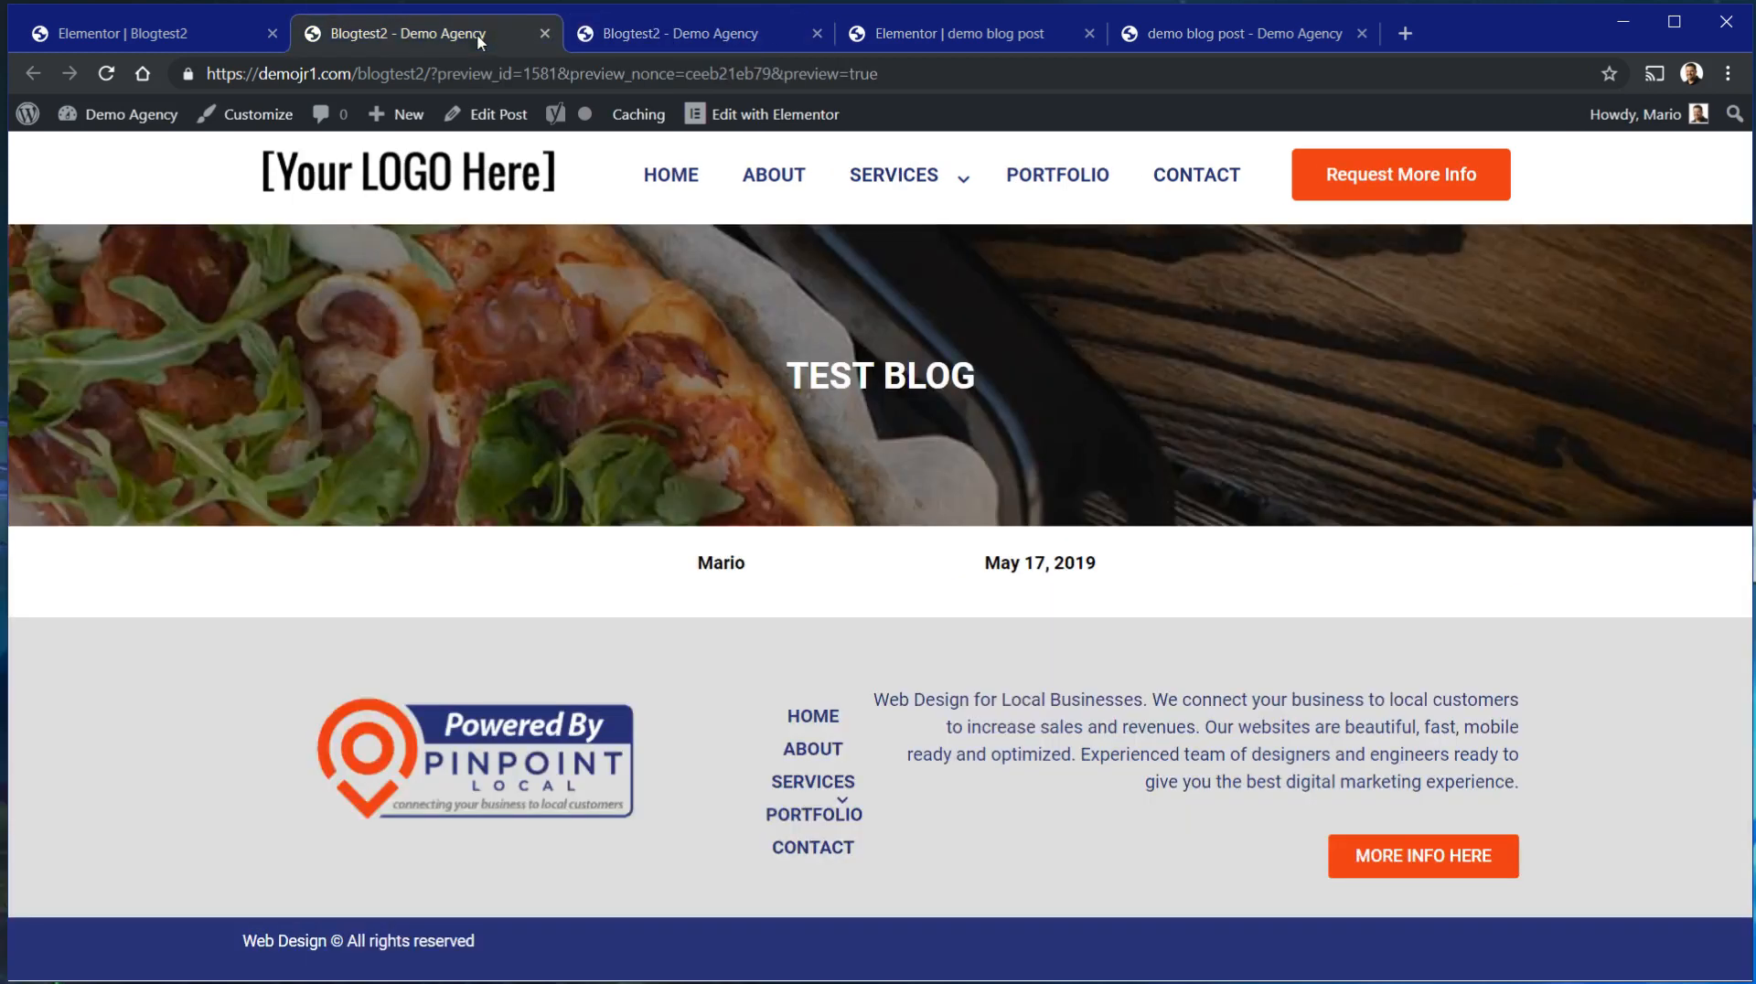
Return to the Blogtest2 editor, place a Text Editor widget in the single-column row below the post info, and open its text for editing.
click(166, 35)
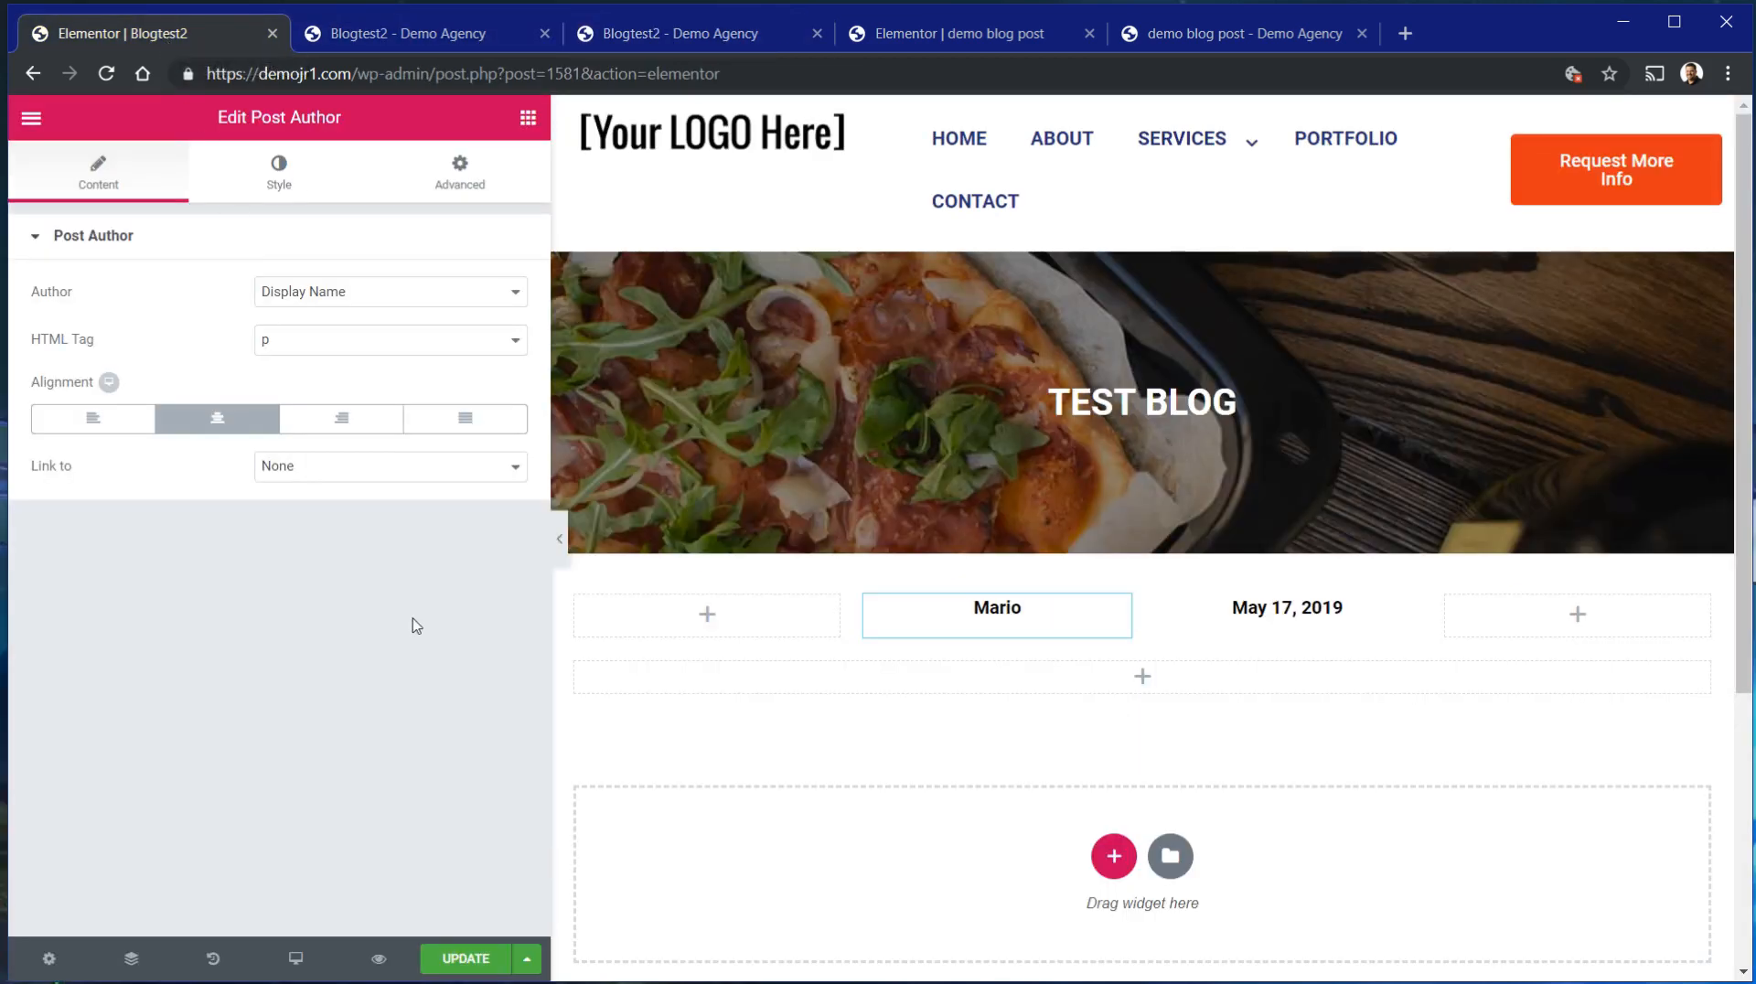
click(943, 700)
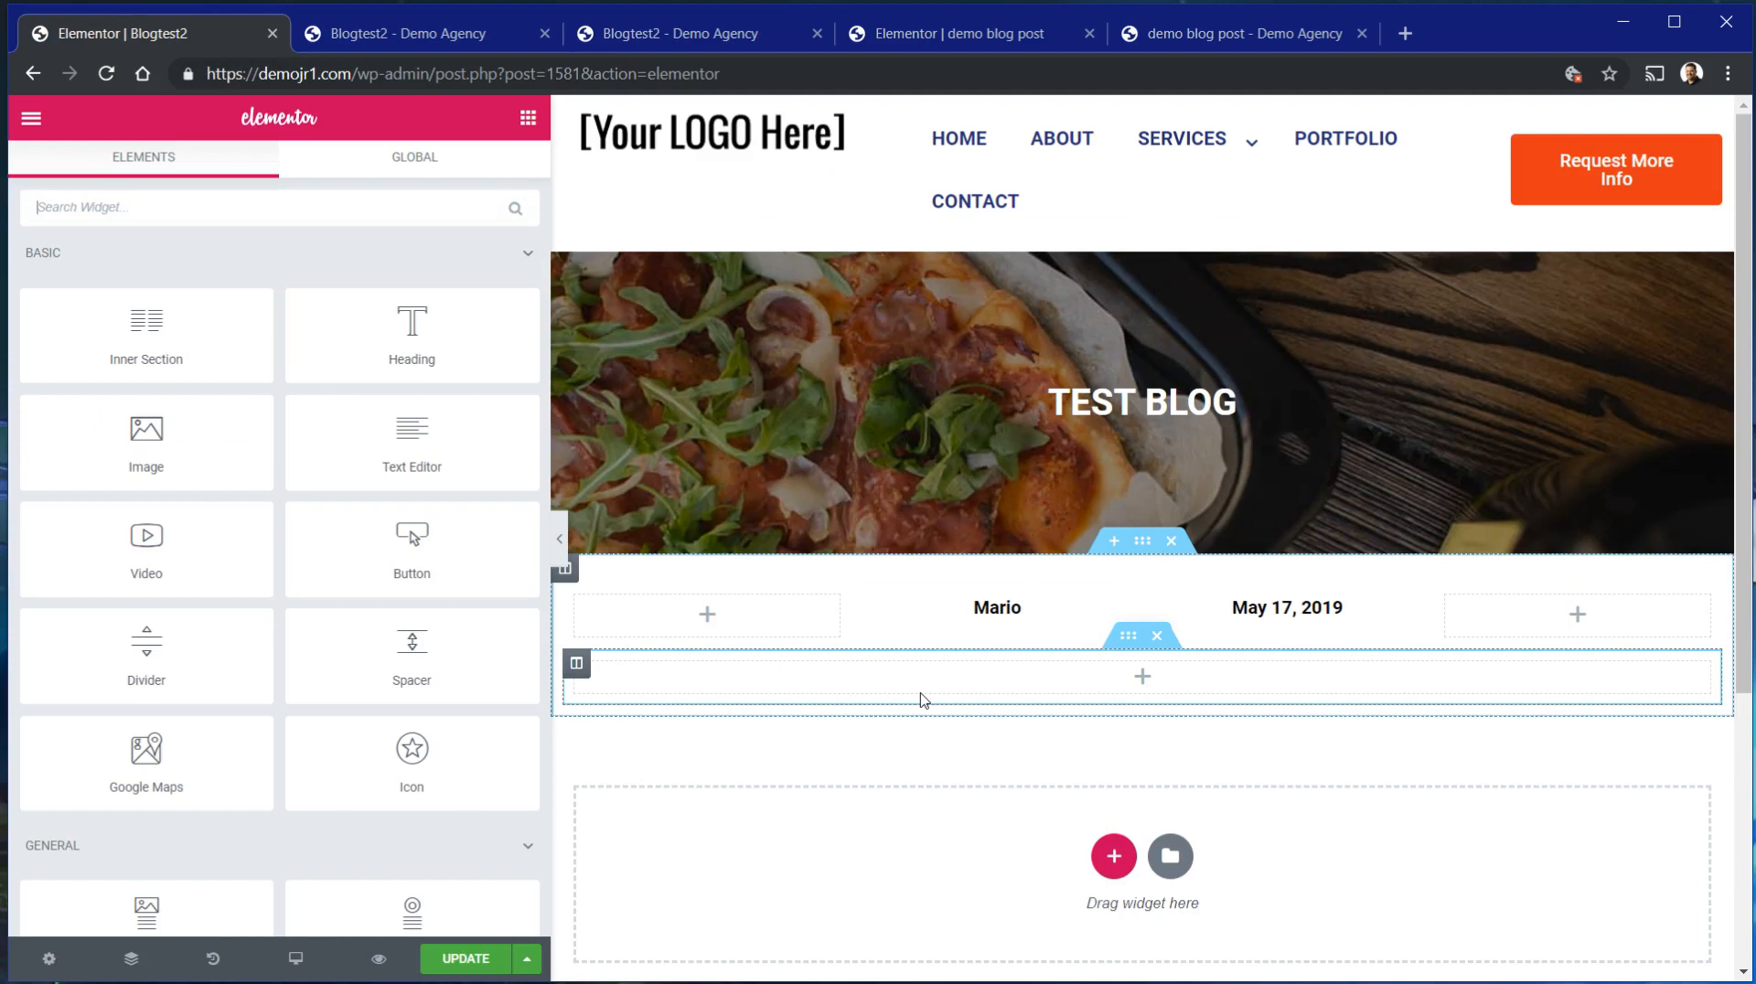
drag(380, 442, 979, 683)
click(812, 692)
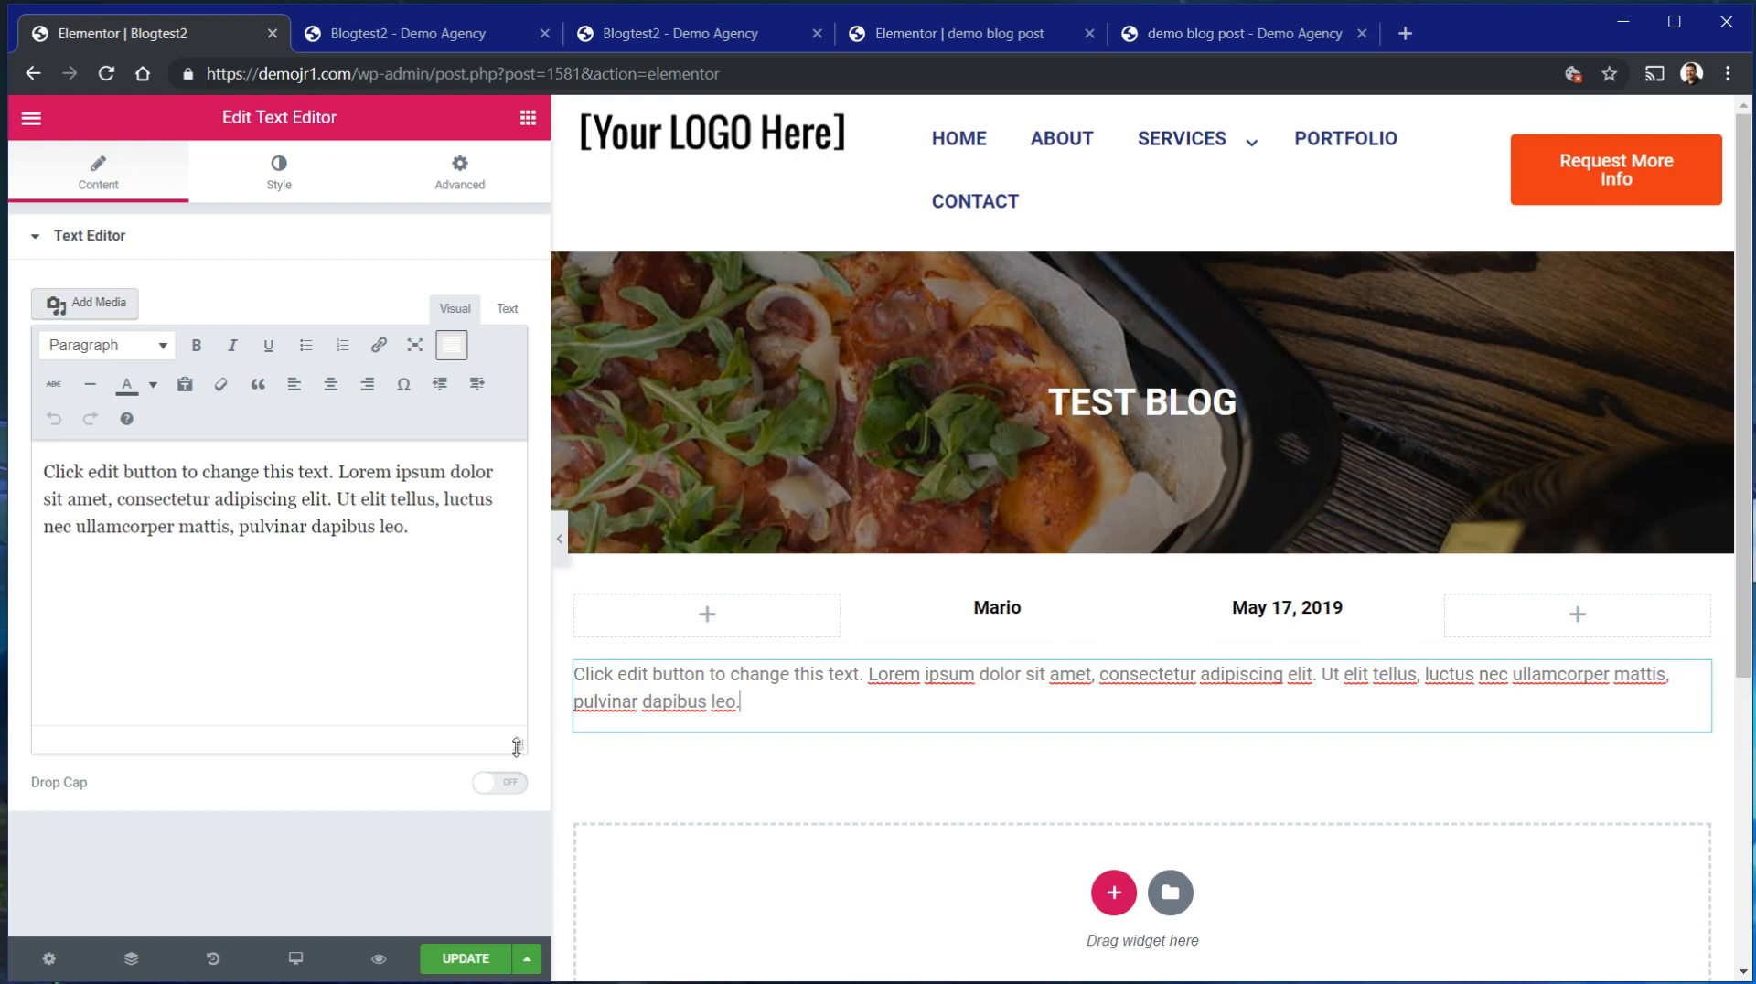
Widen the Text Editor settings panel, and hide it briefly to view the full page before restoring it.
drag(517, 745, 565, 785)
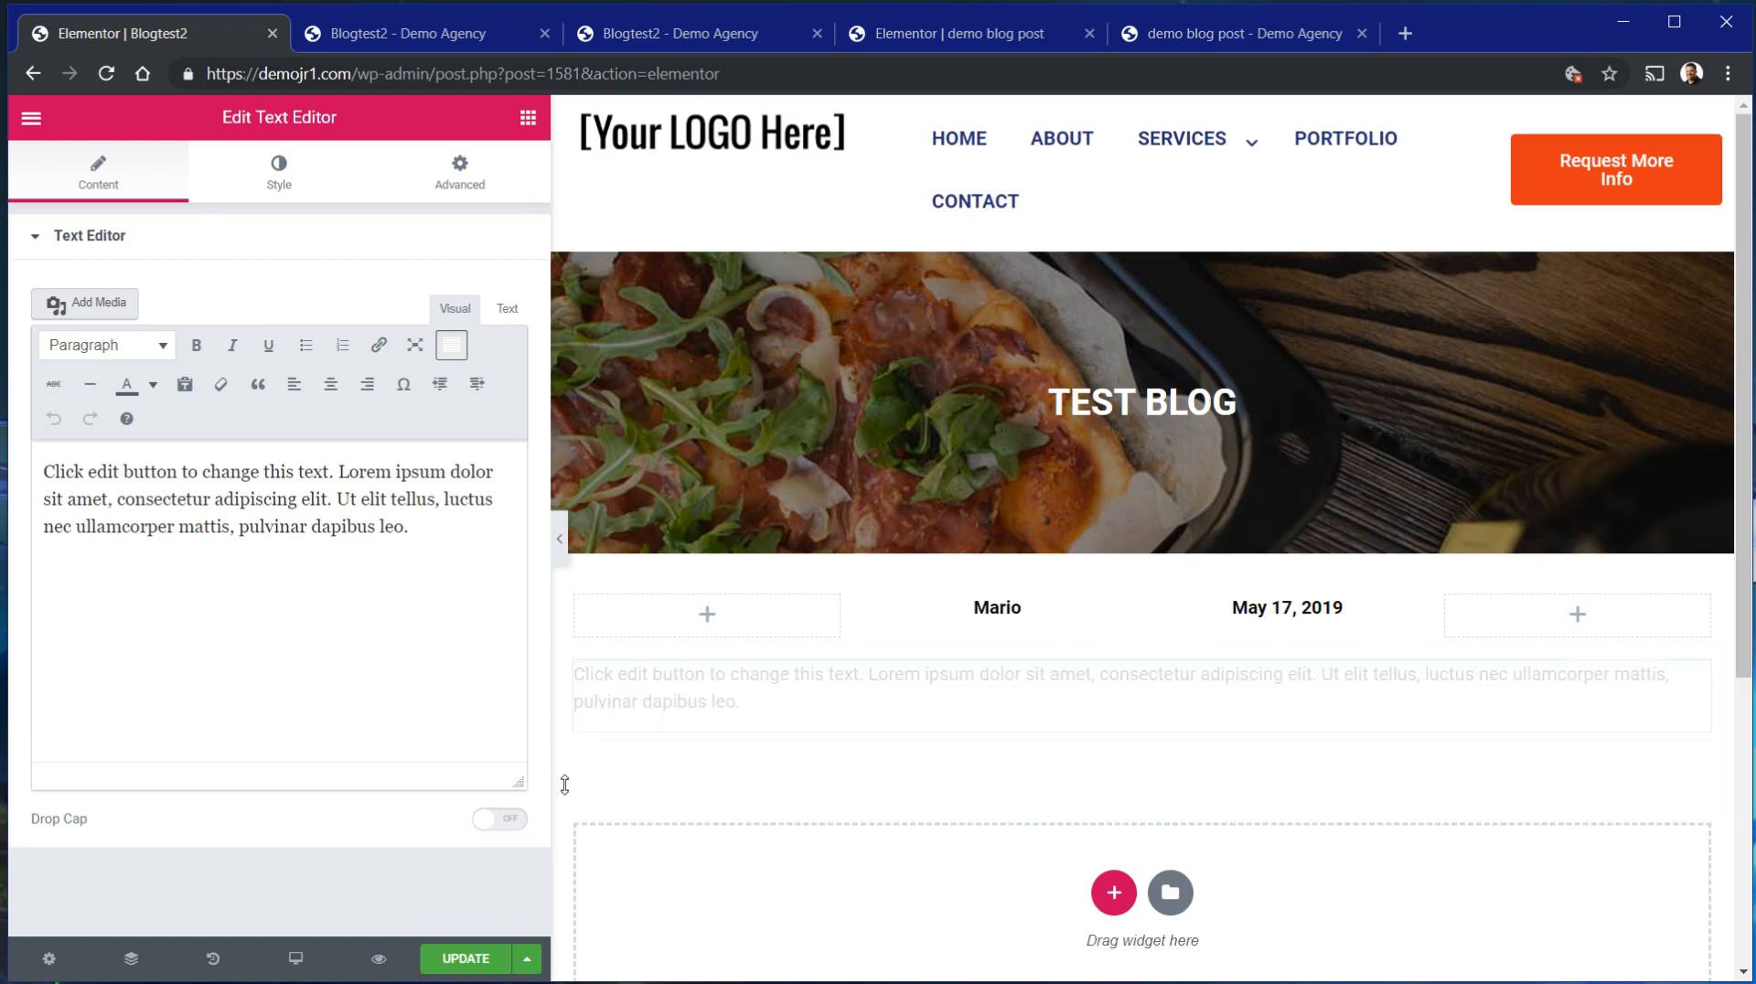
drag(552, 554, 792, 594)
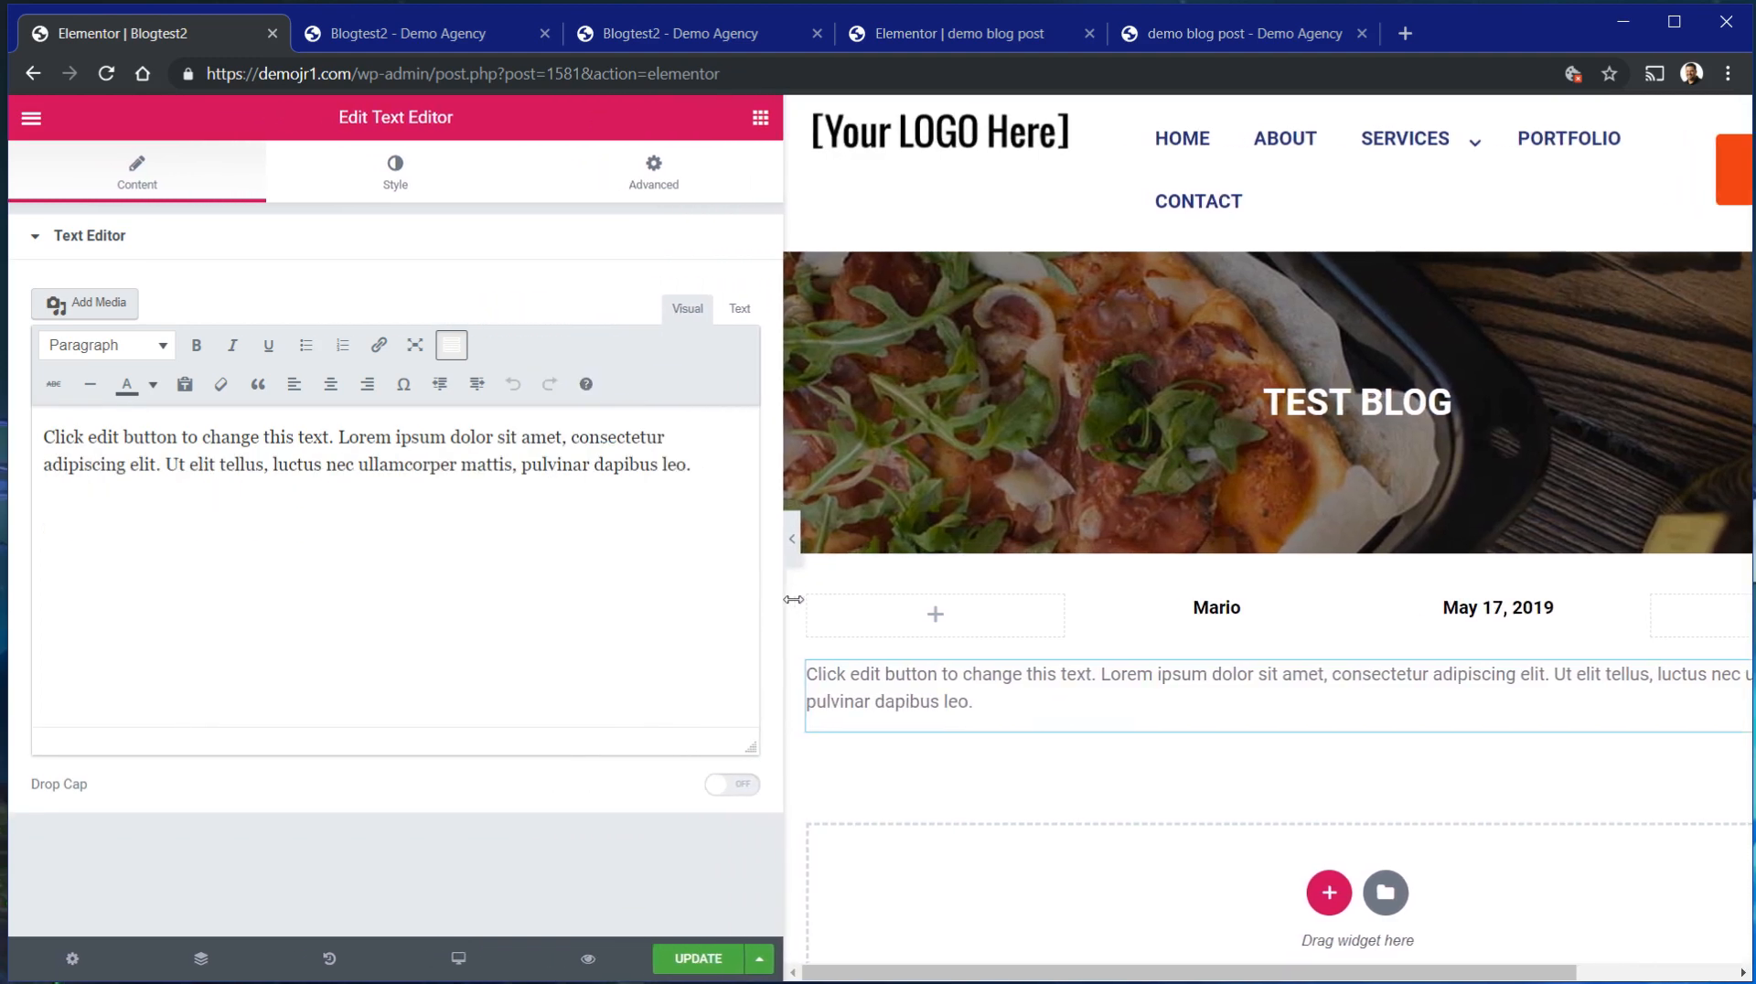
click(792, 541)
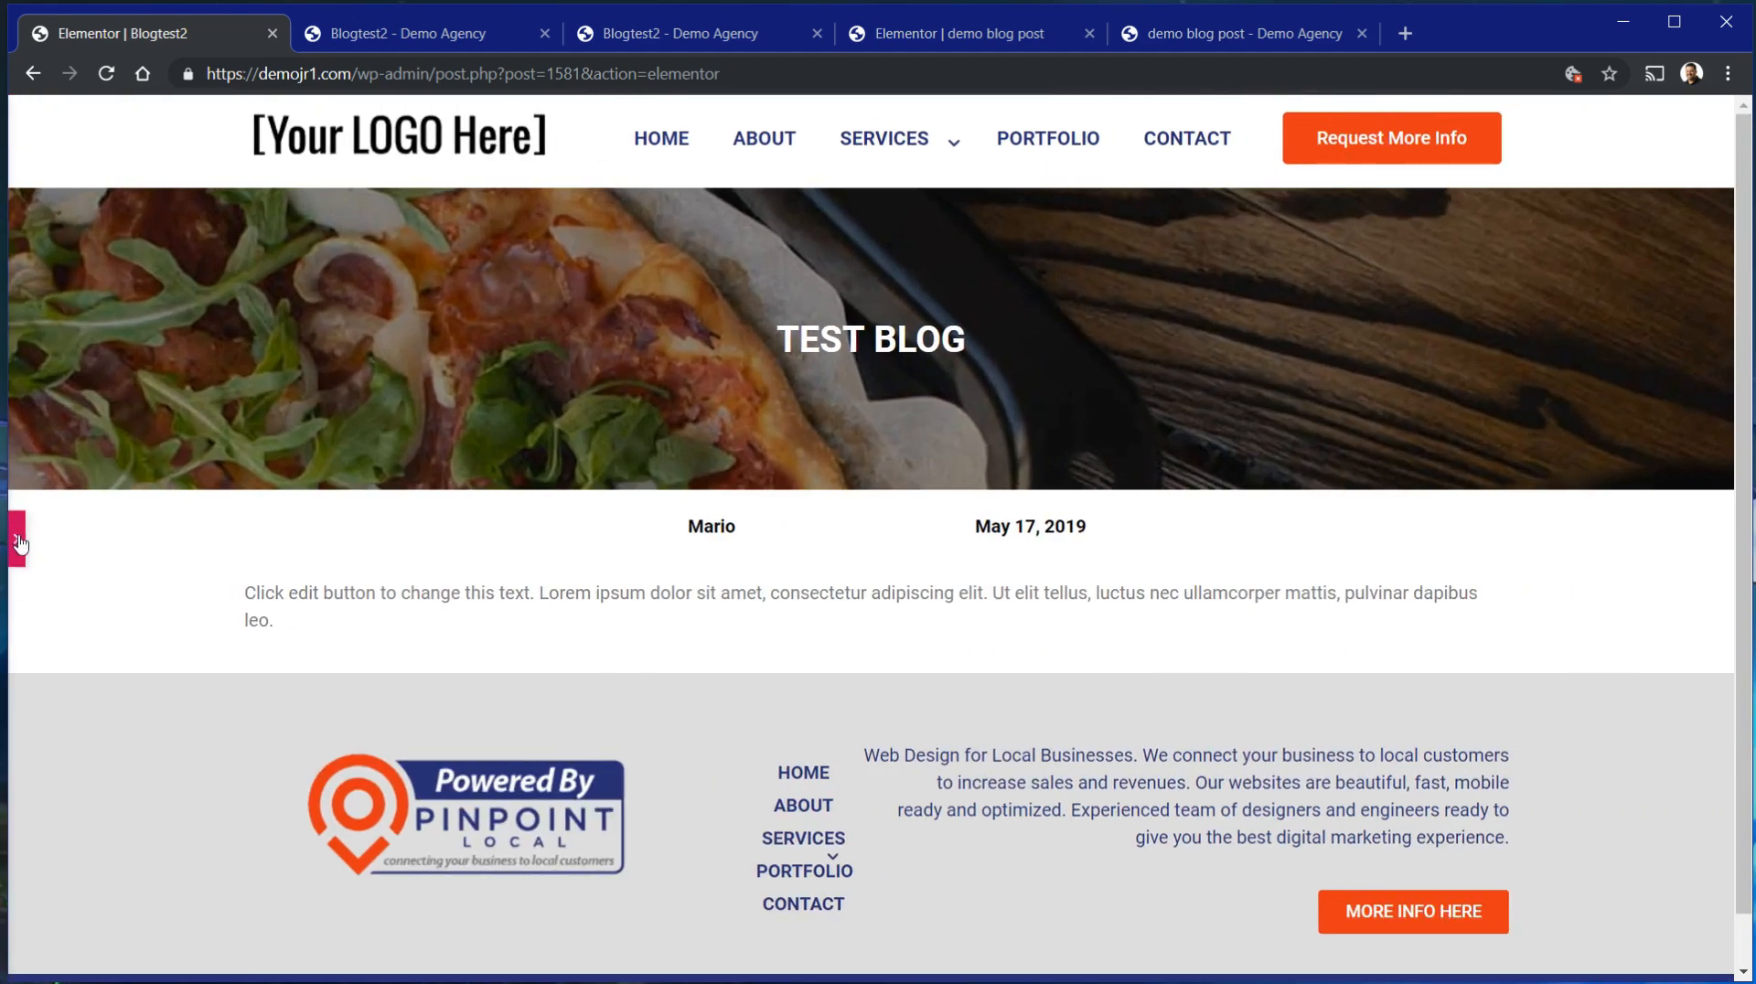
click(18, 540)
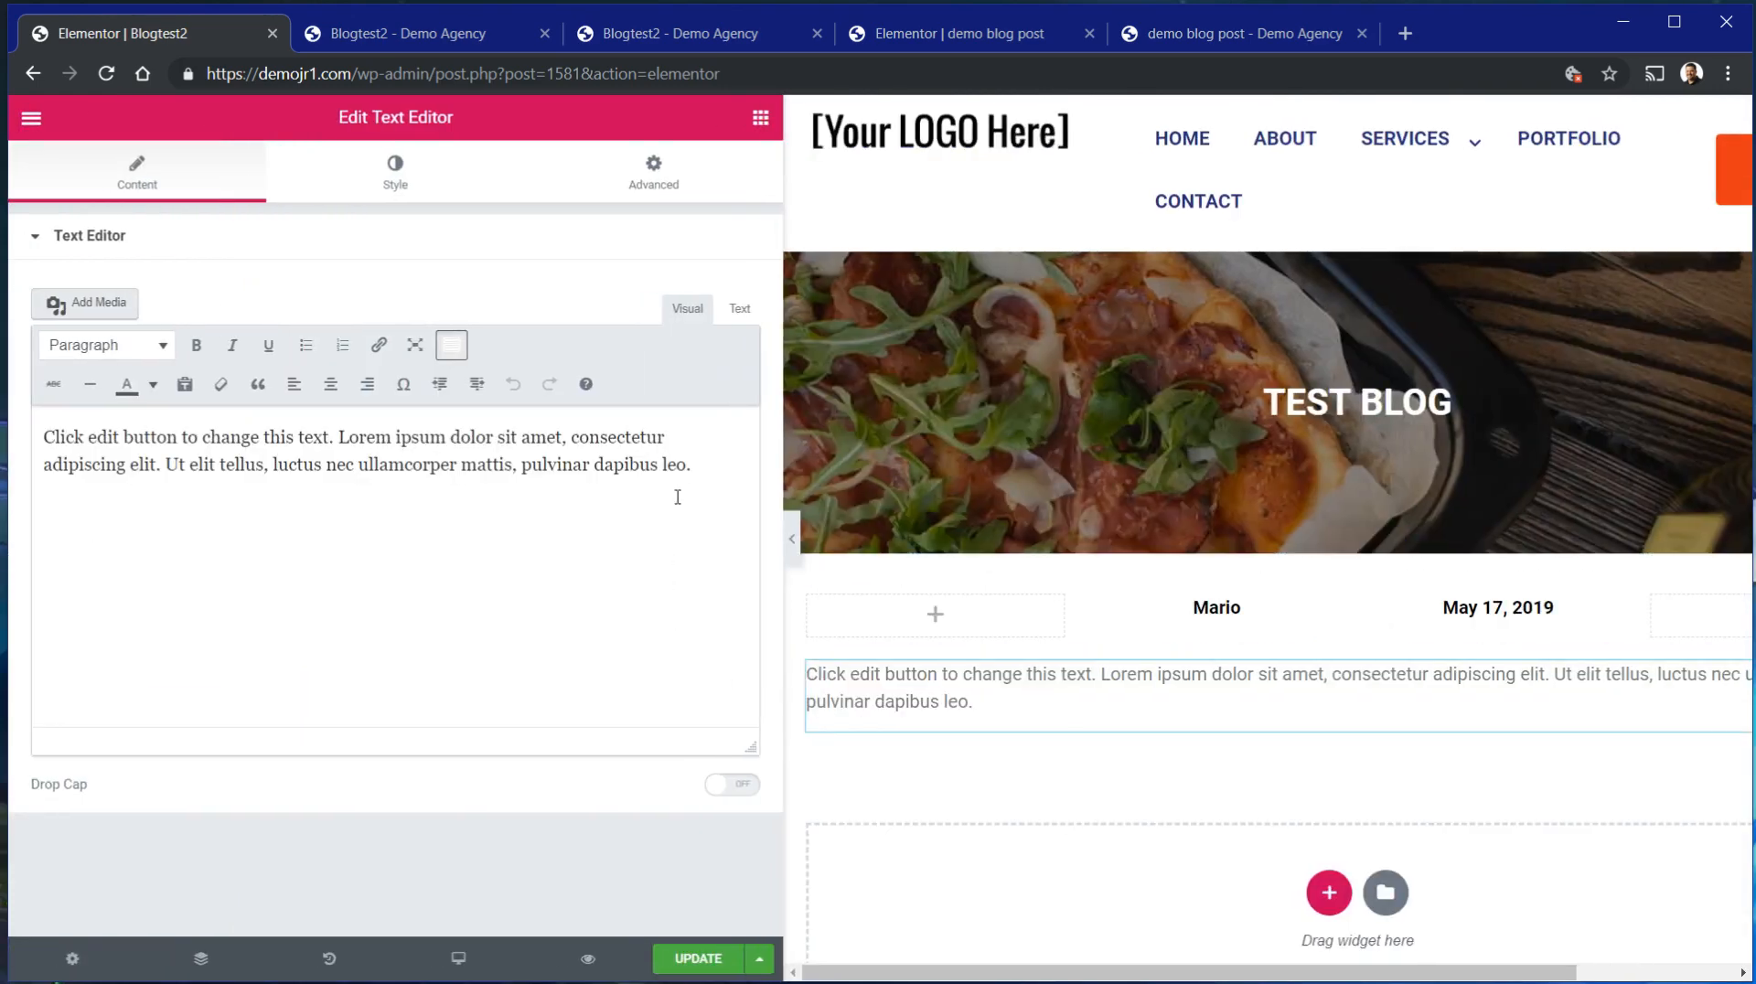
Replace the placeholder text with the copied blog post content in HTML text mode, and return to the visual view.
click(739, 310)
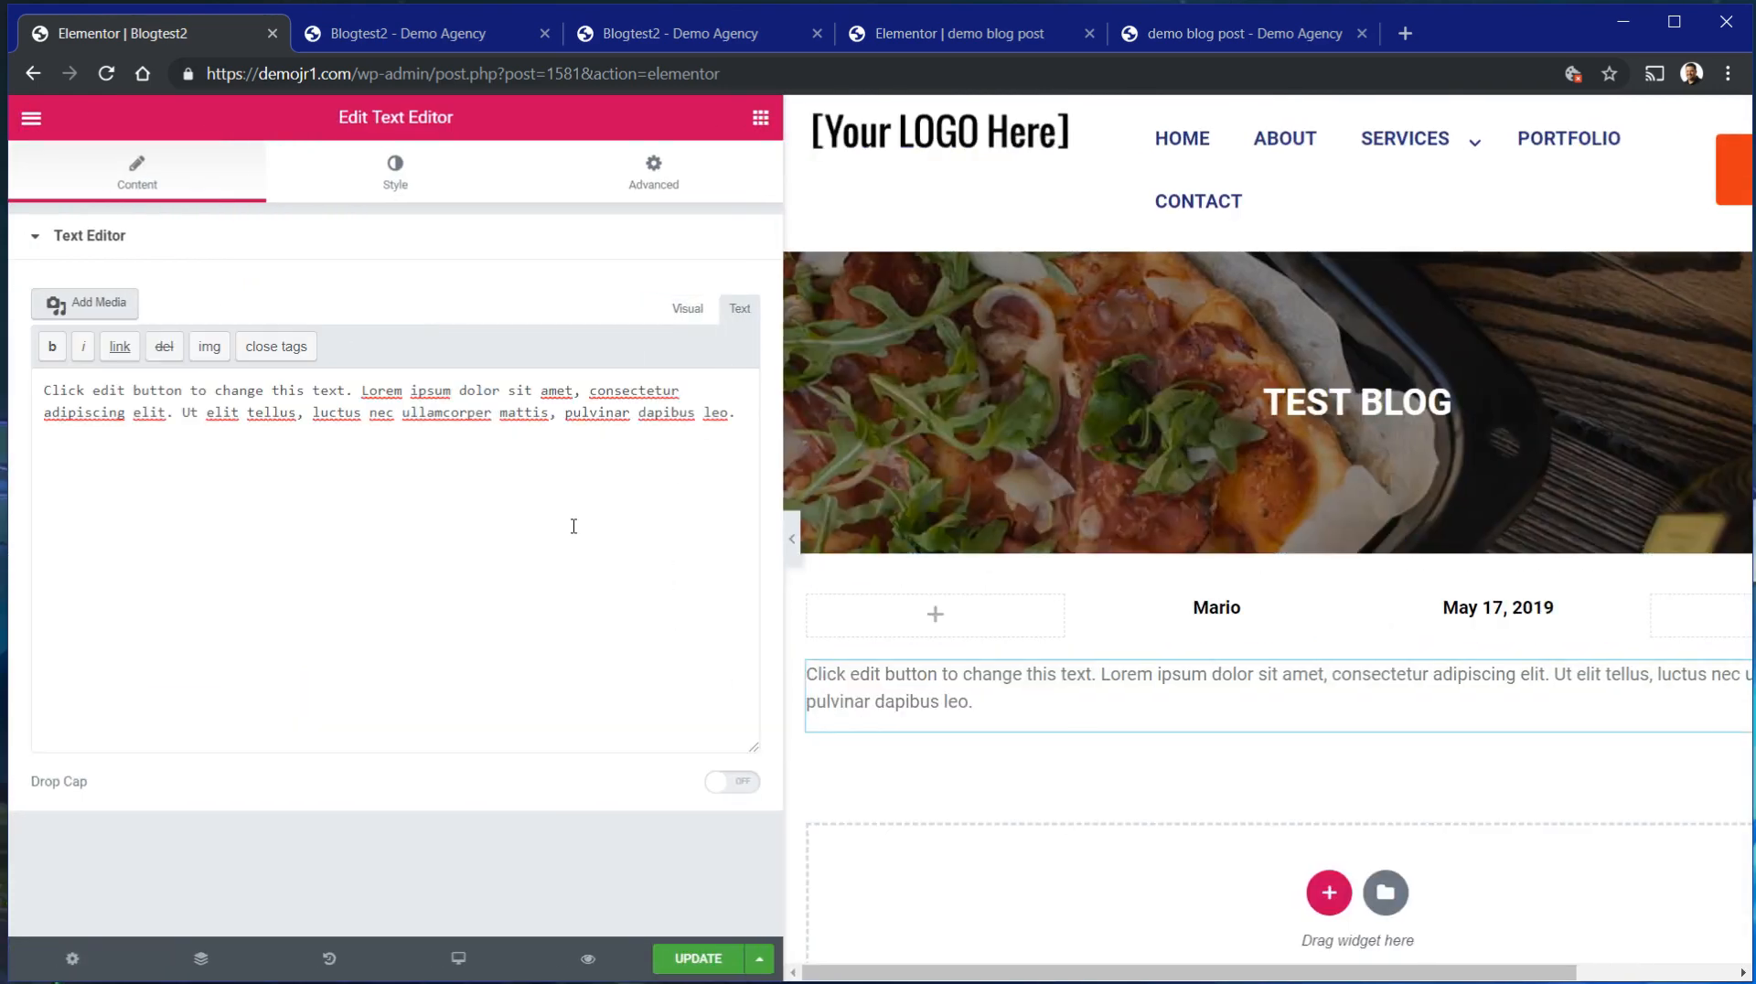
key(ctrl+a)
key(ctrl+v)
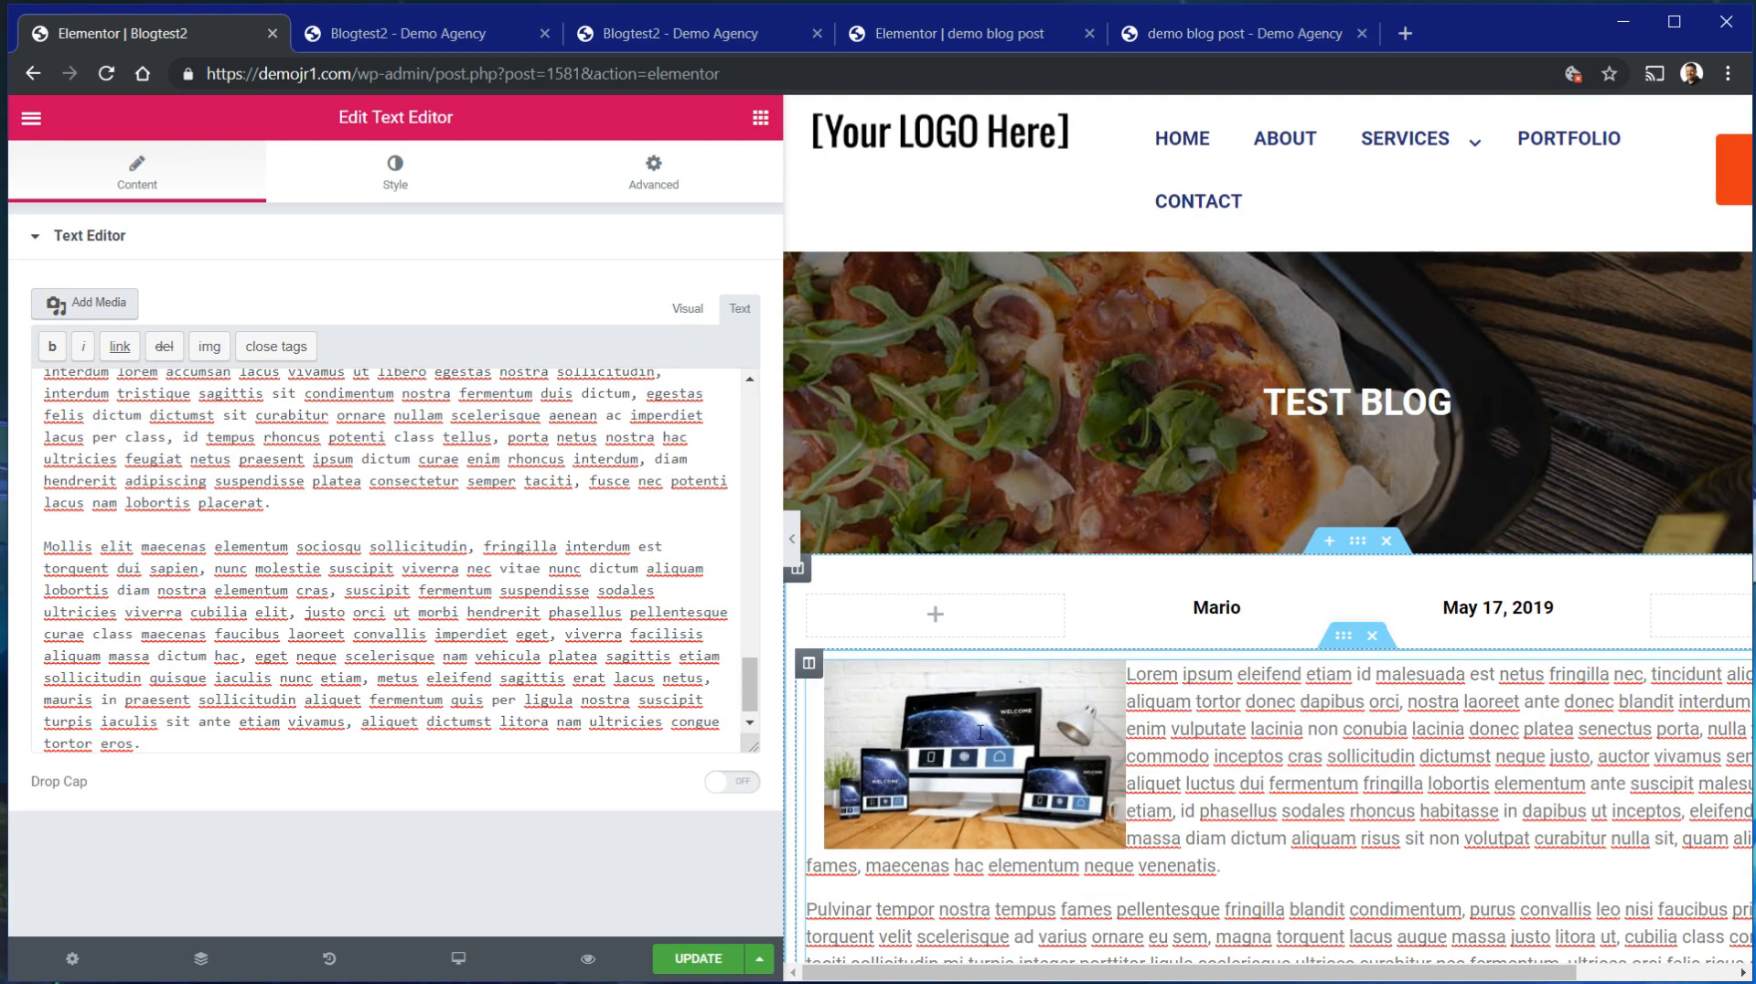
scroll(980, 732, down, 10)
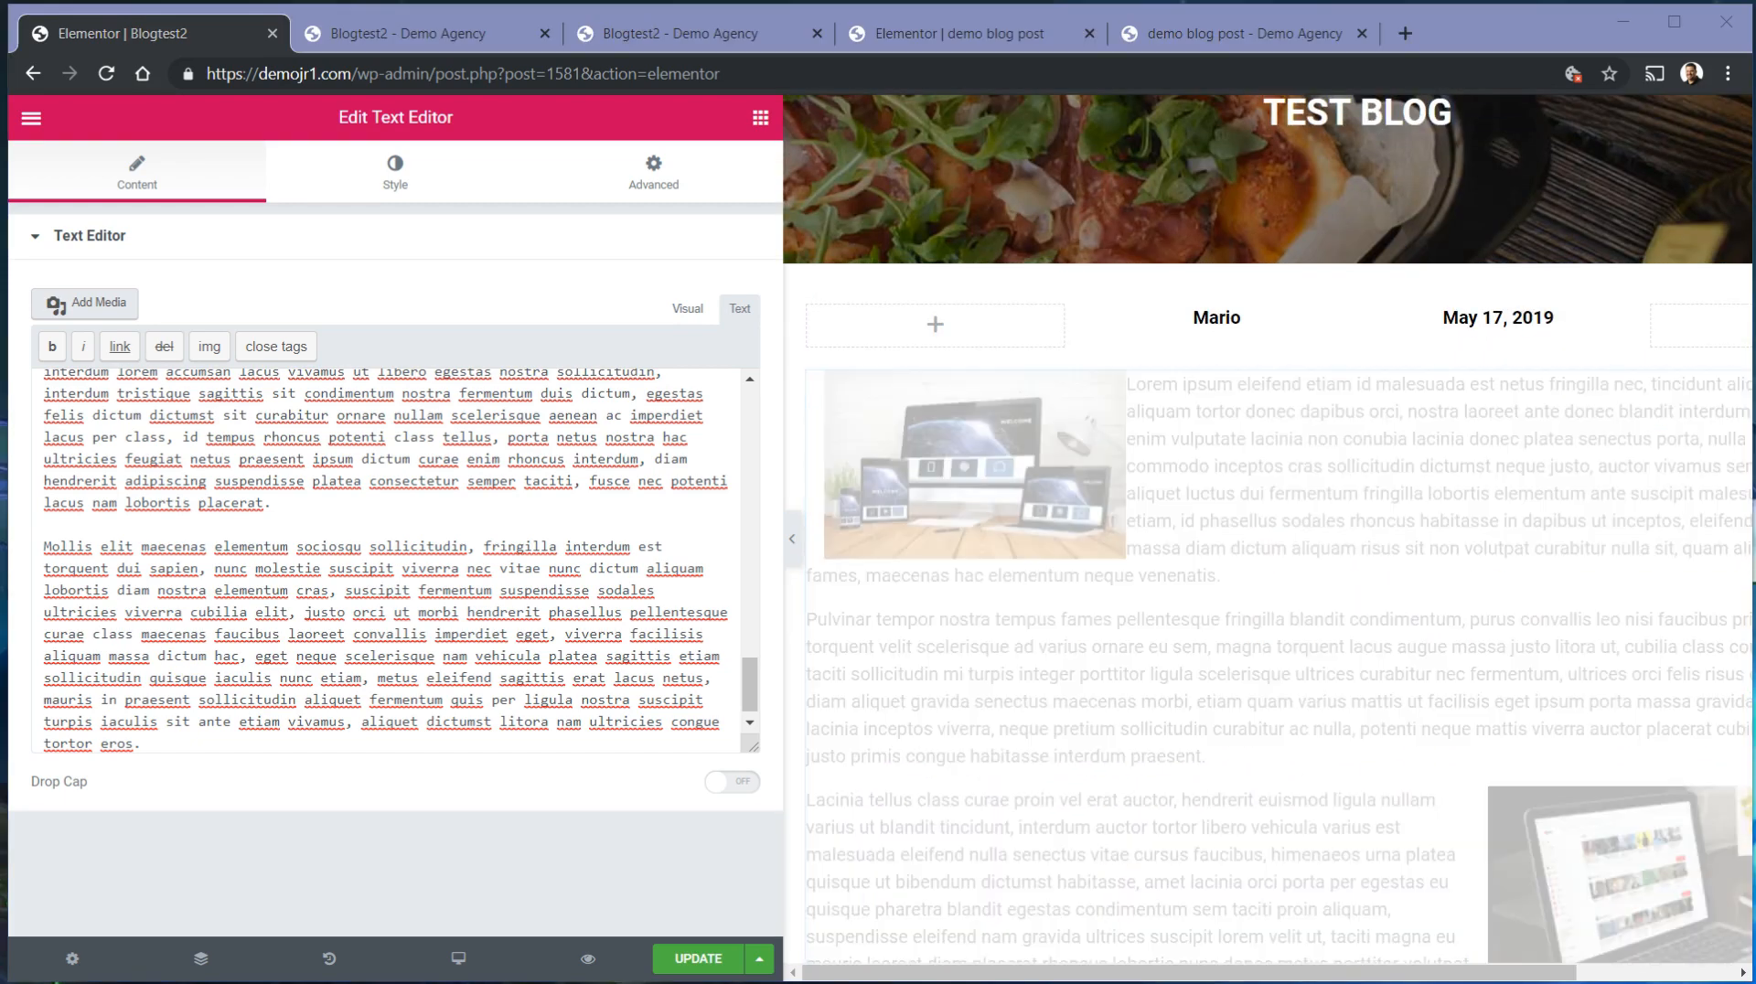
drag(750, 684, 745, 259)
click(687, 309)
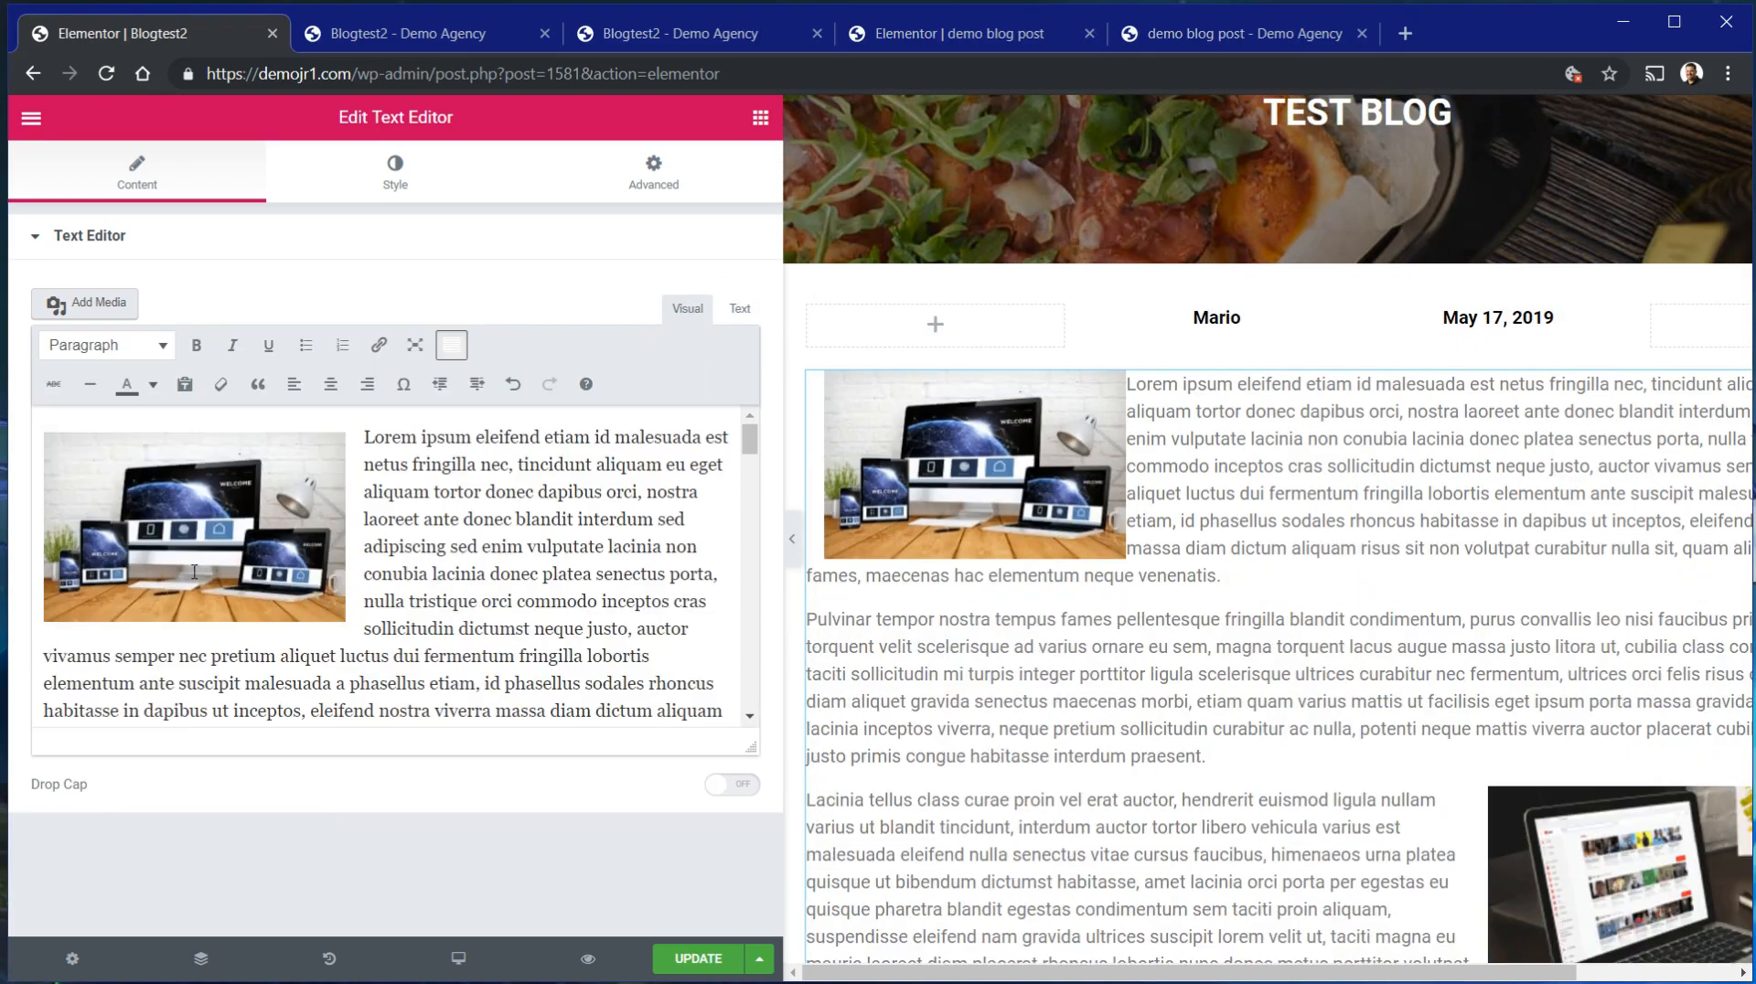
Enlarge the text box, and examine the paragraph format options and the pasted body text with its images.
drag(750, 747, 801, 857)
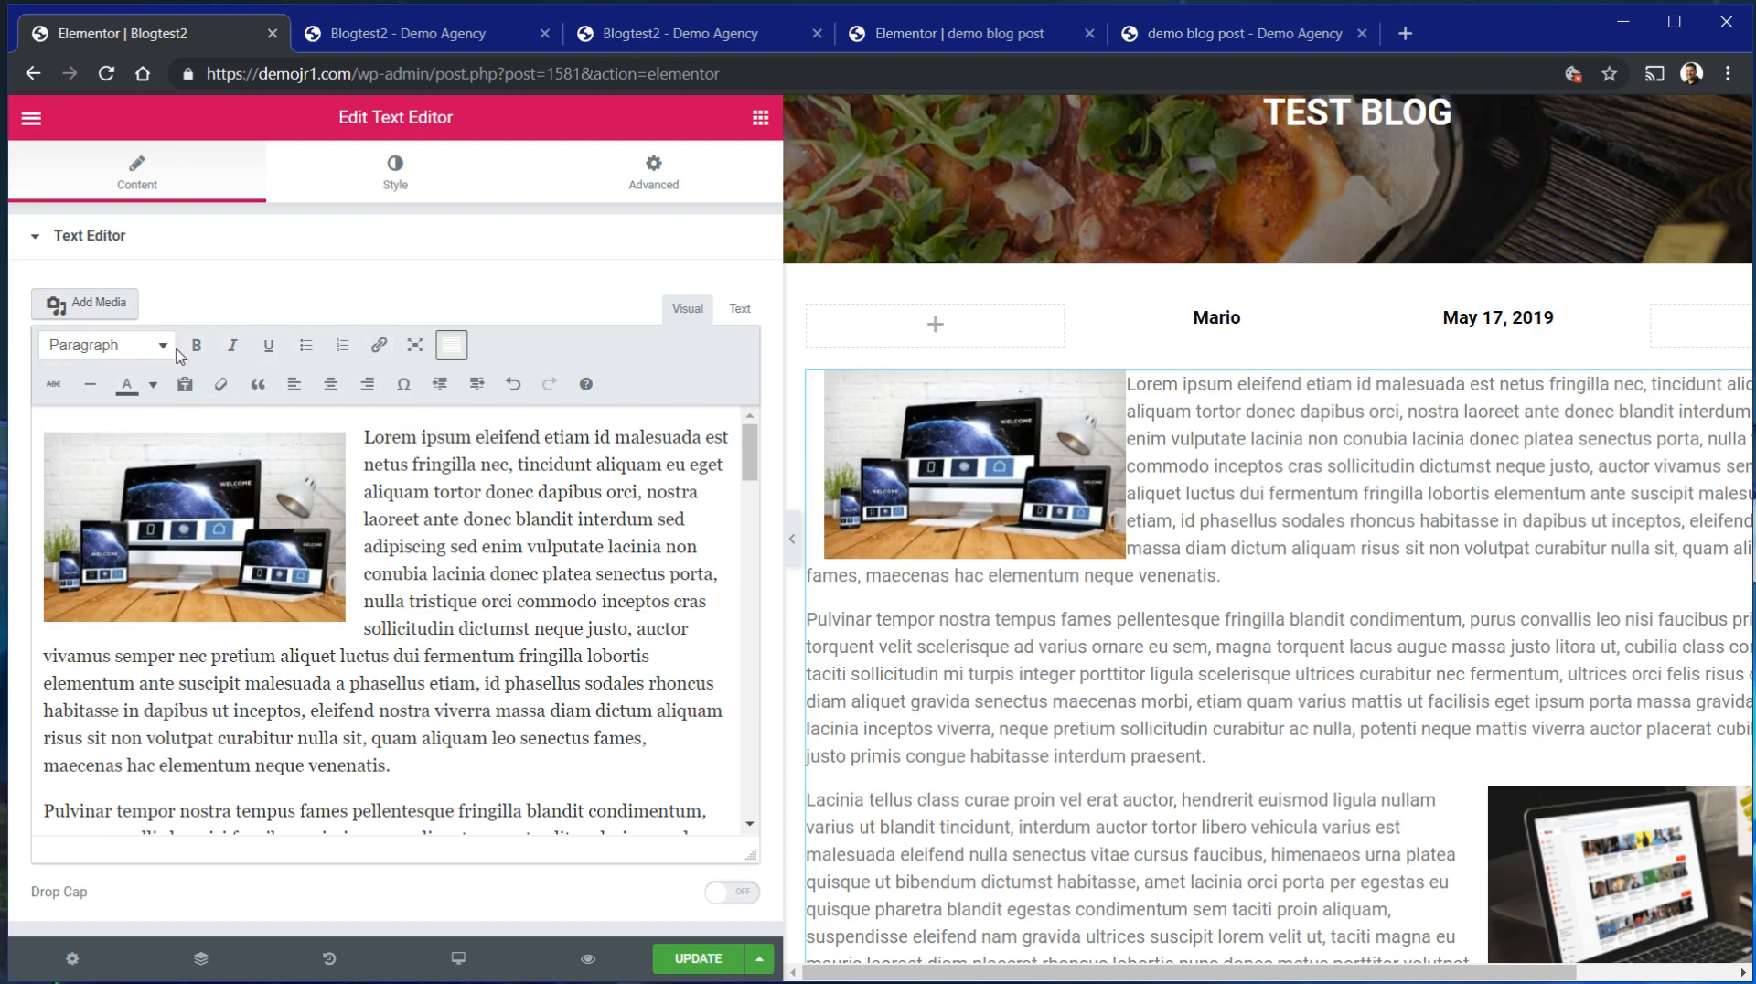
click(66, 355)
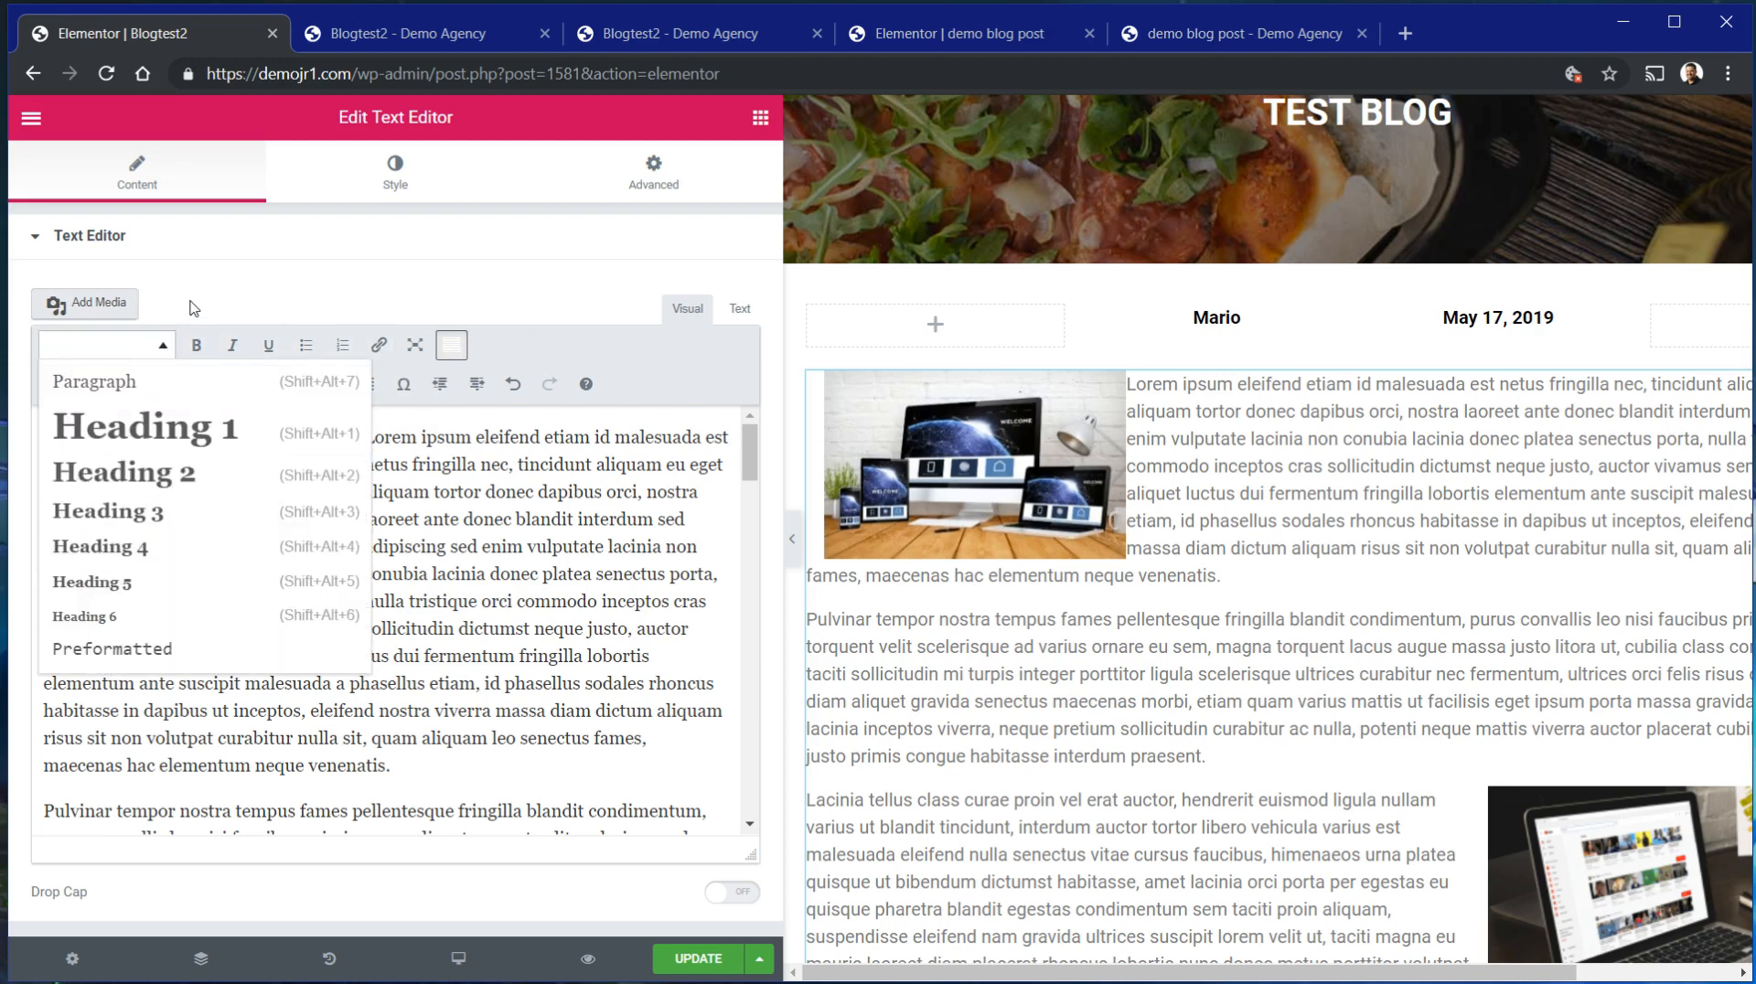
click(580, 347)
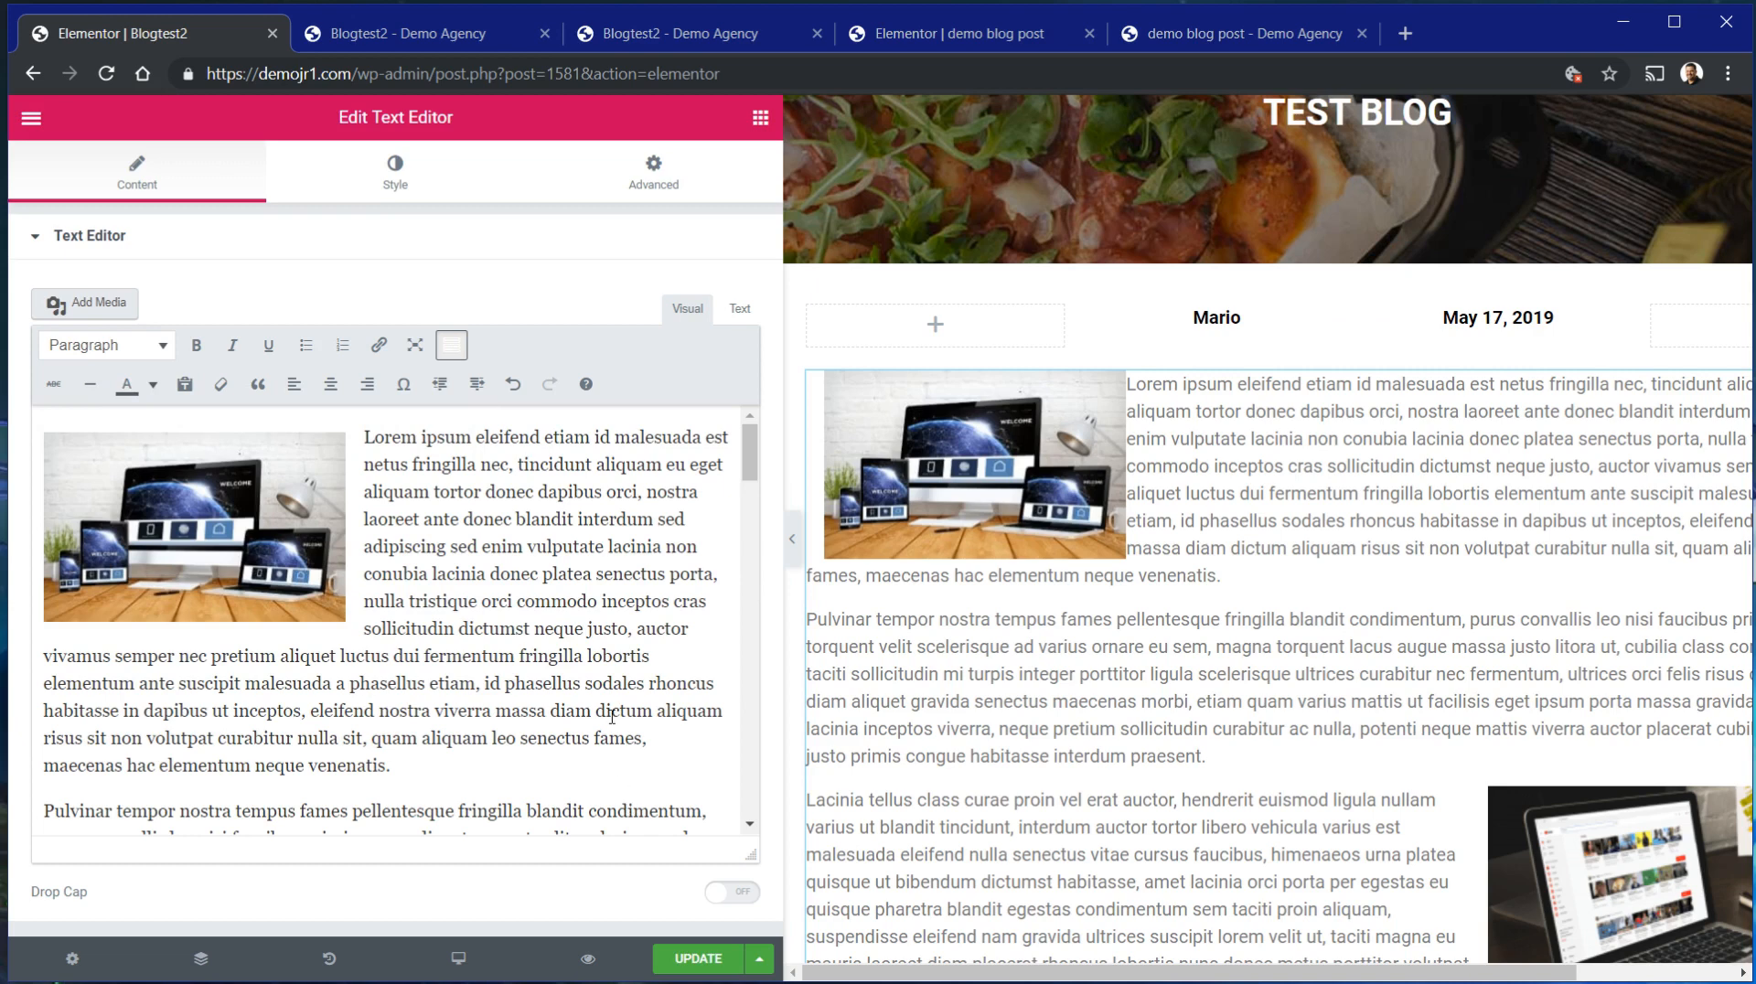
click(558, 665)
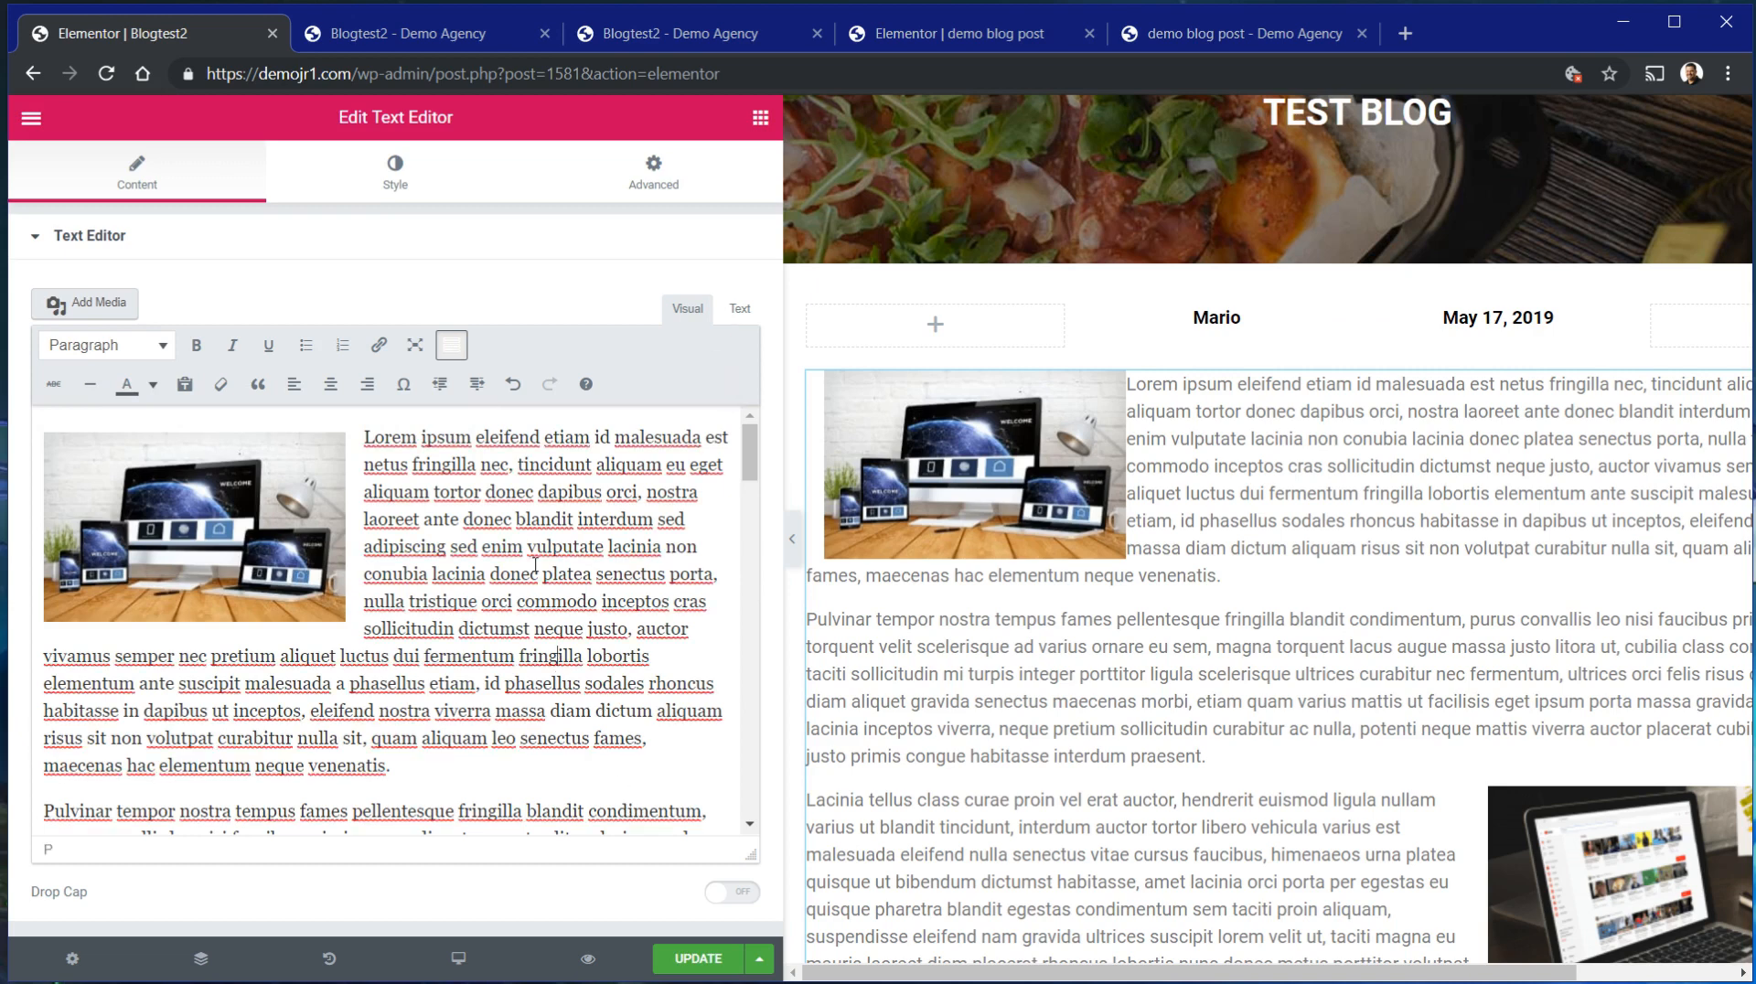
scroll(521, 672, down, 3)
scroll(275, 622, down, 3)
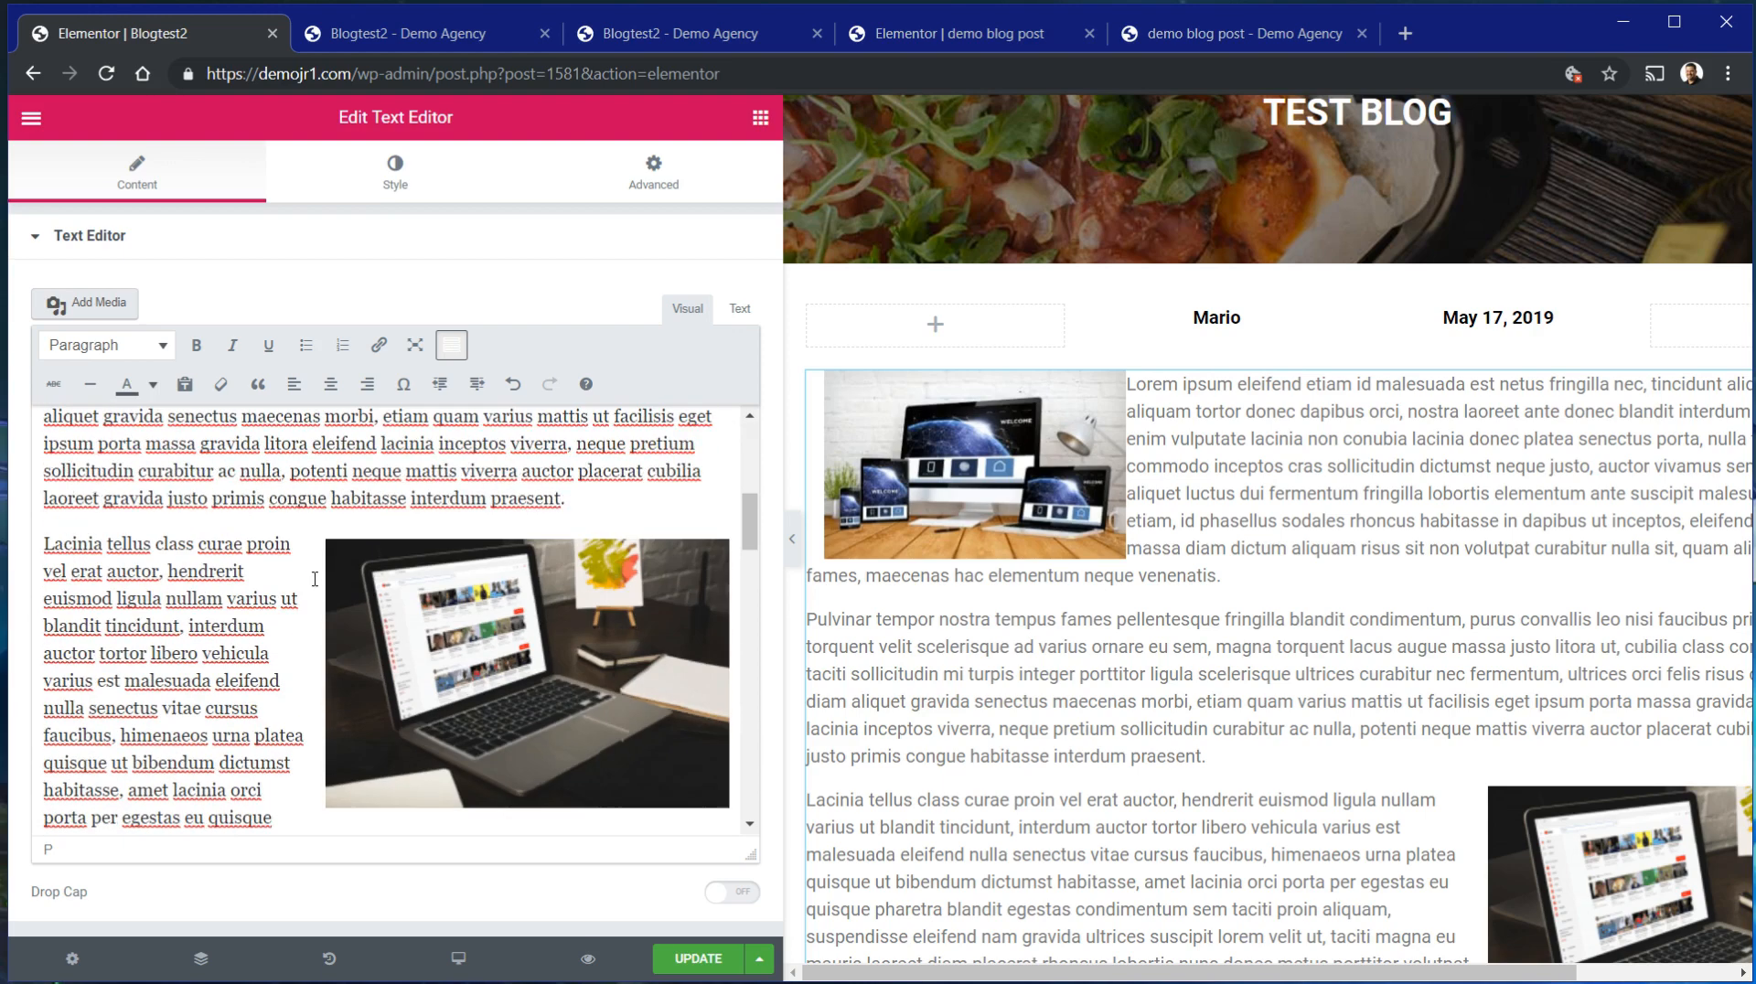
scroll(509, 671, up, 6)
scroll(366, 595, down, 4)
scroll(274, 548, up, 4)
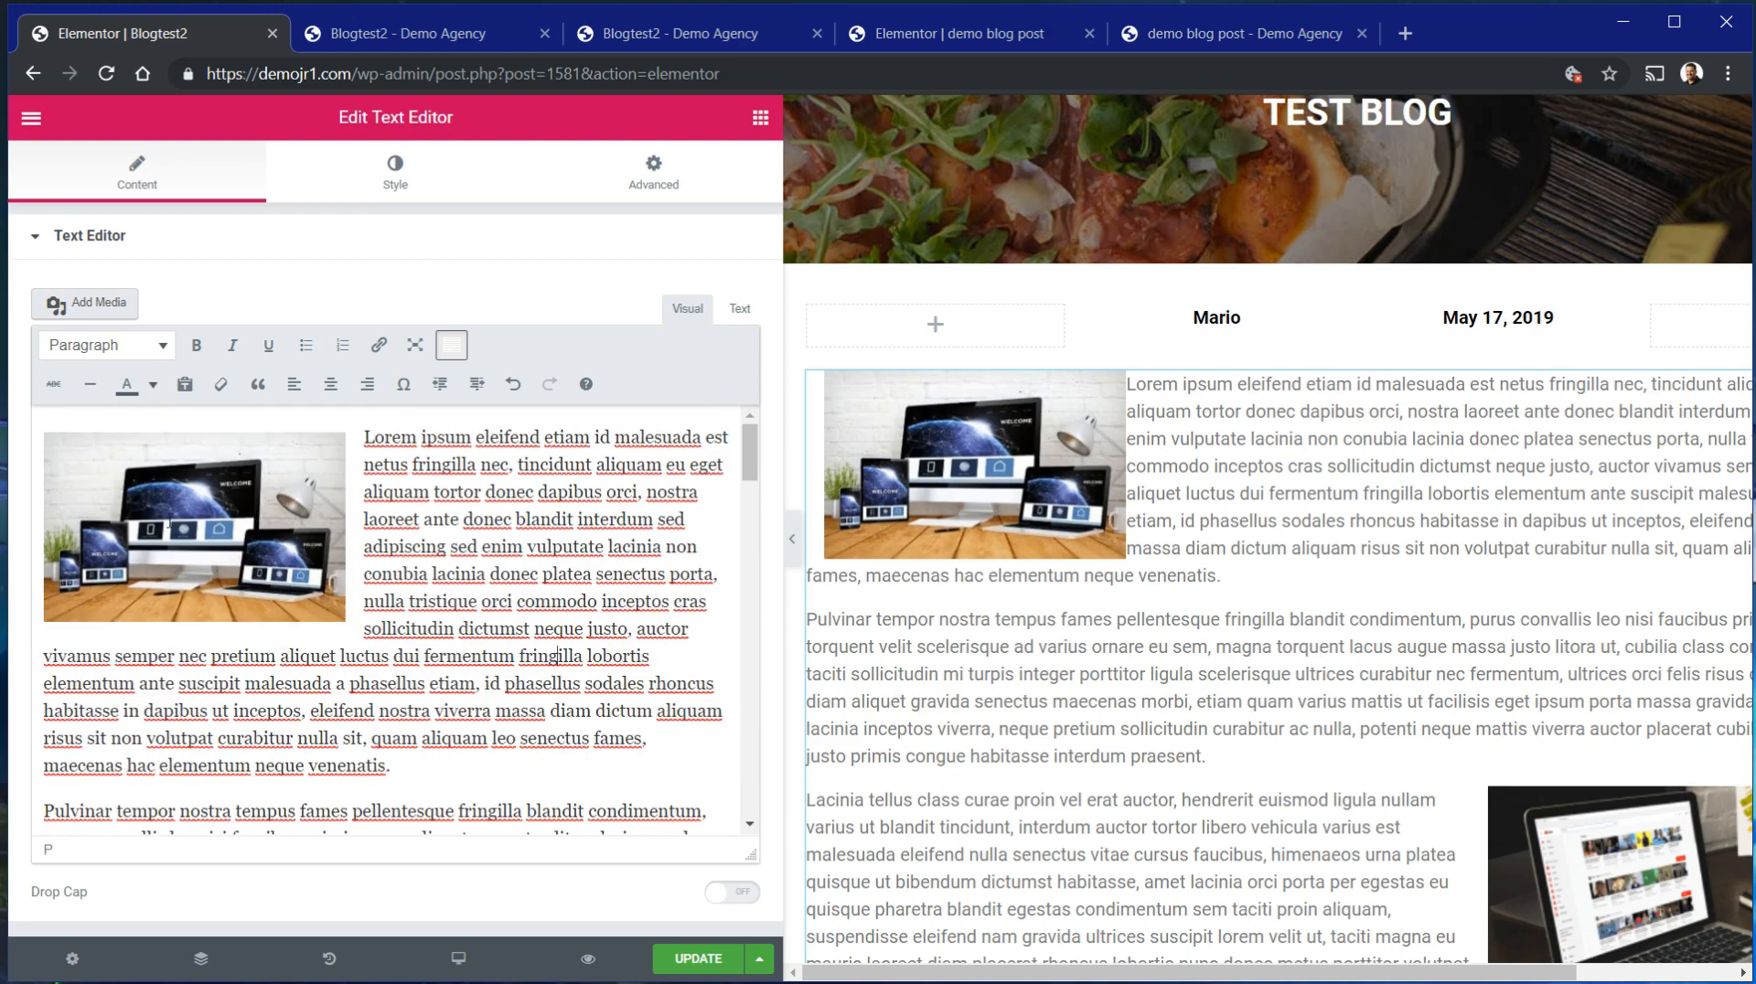
Delete the desktop devices image and the laptop image from the body text.
click(173, 502)
key(Delete)
scroll(549, 560, down, 5)
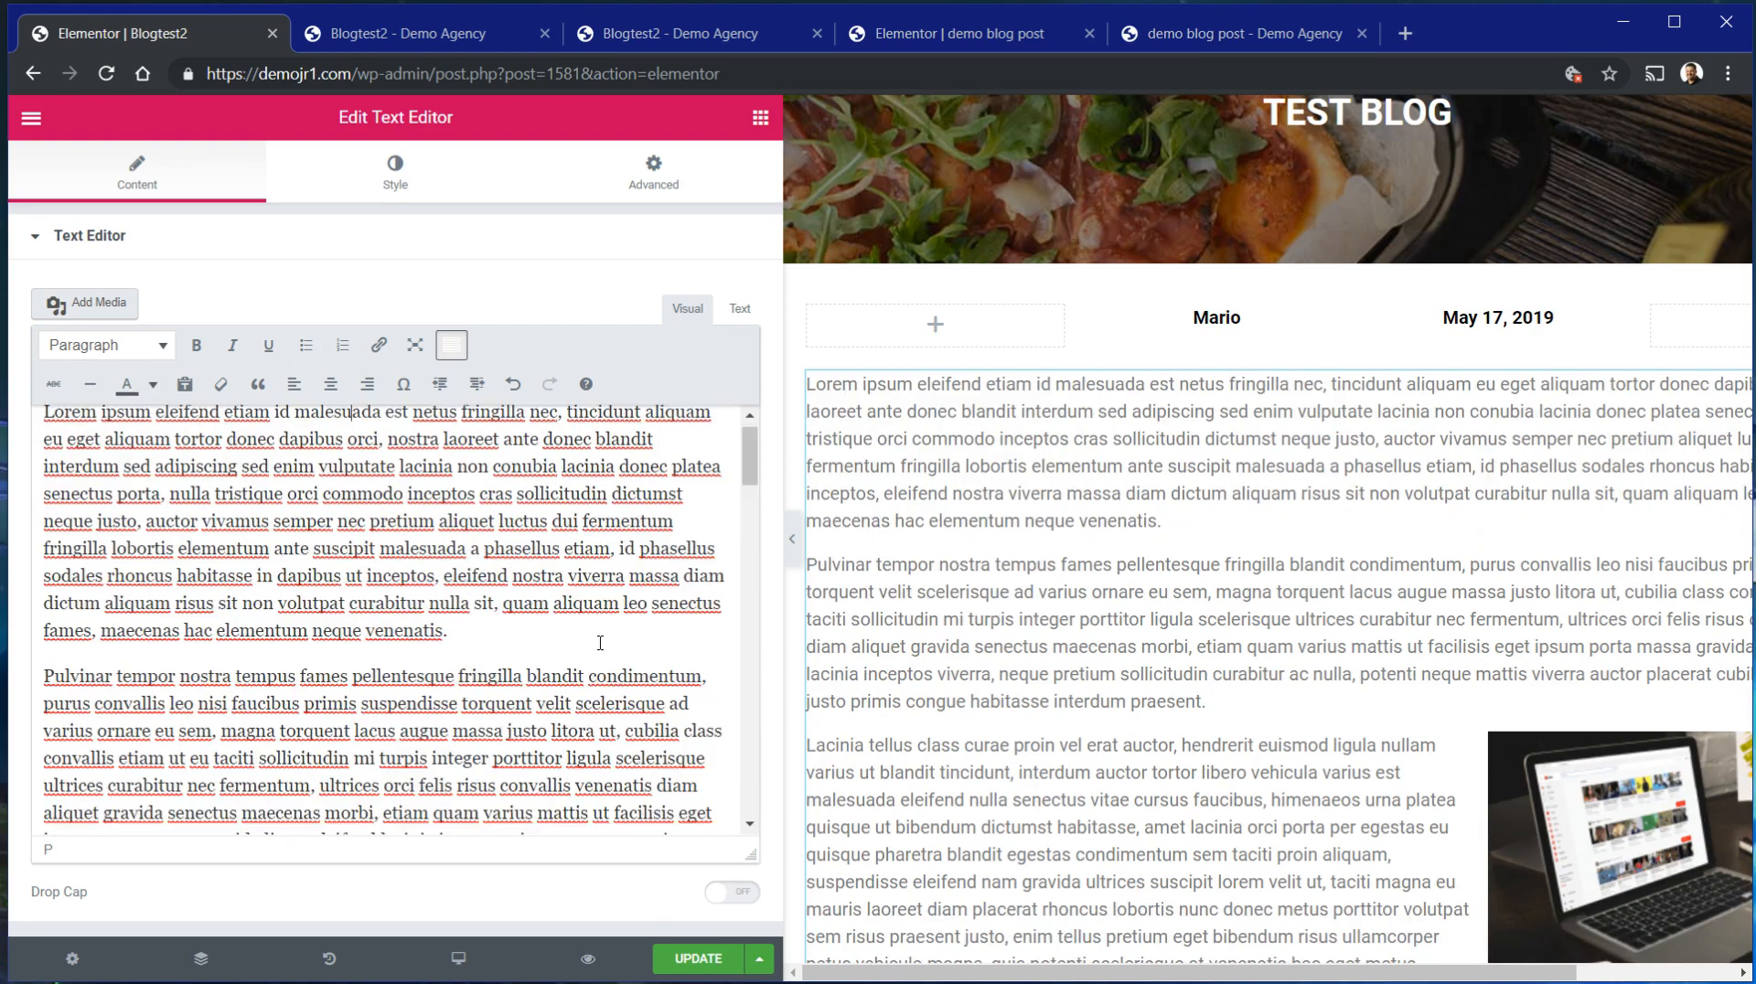
scroll(663, 556, up, 5)
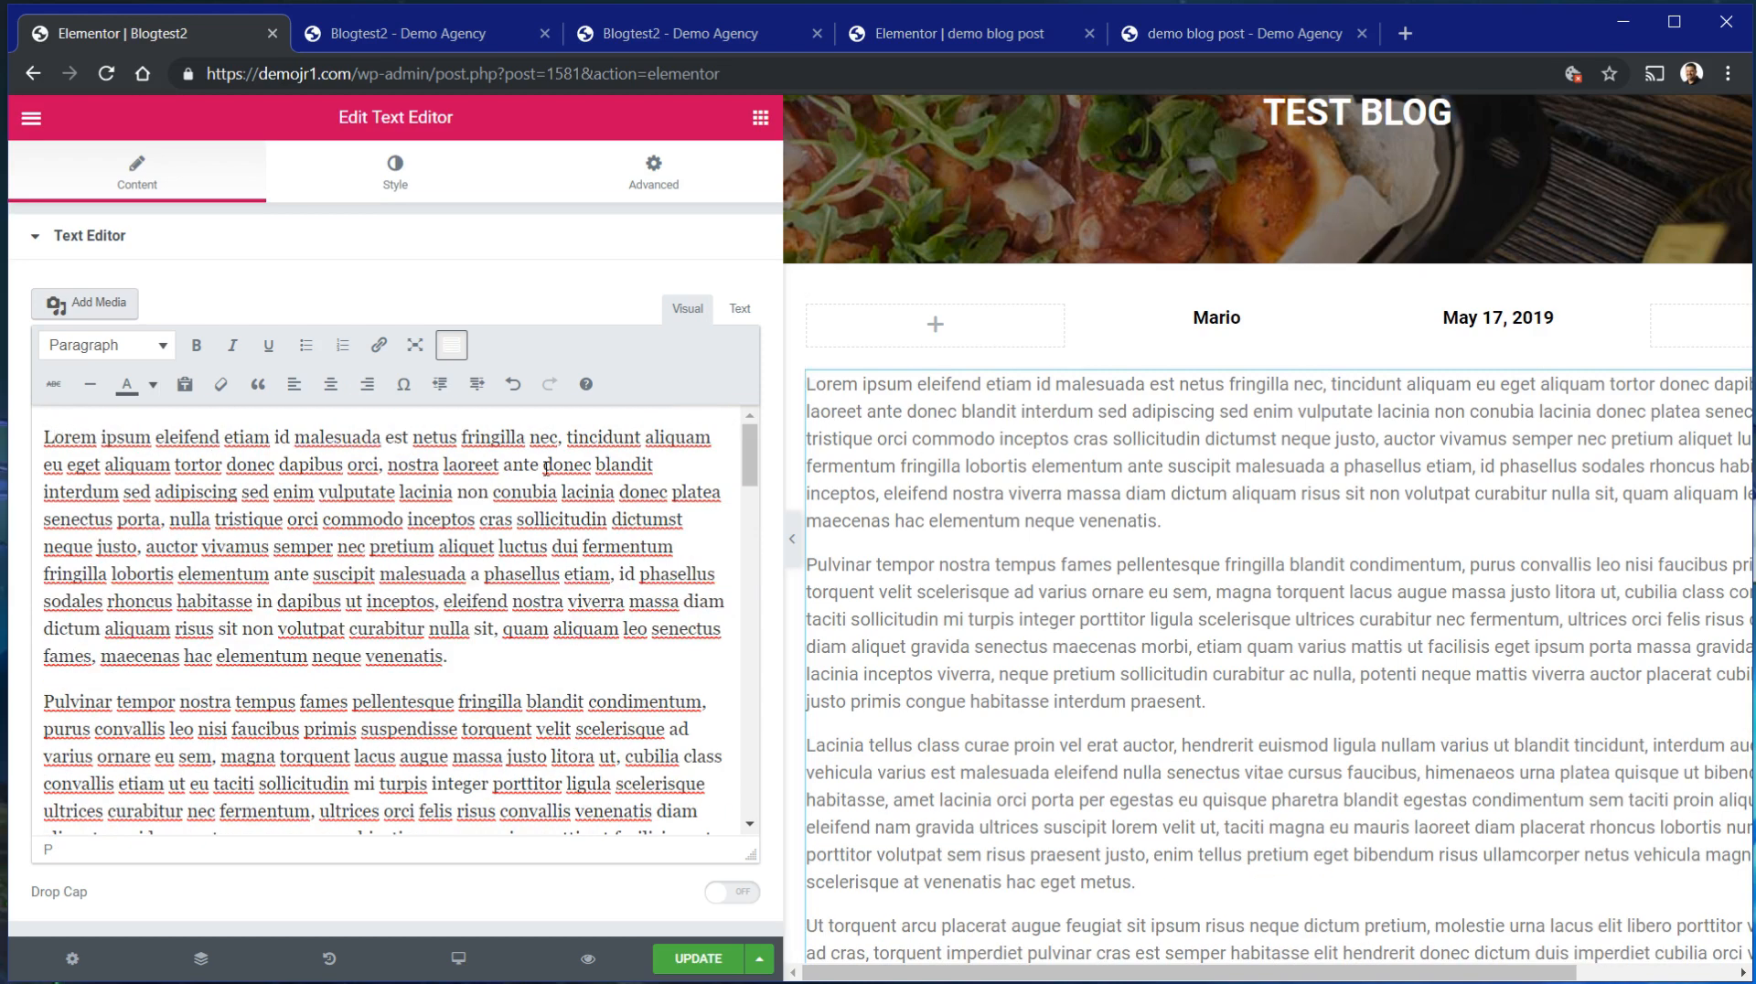
Open the media window from the text editor and look at its audio playlist and video playlist options.
click(57, 303)
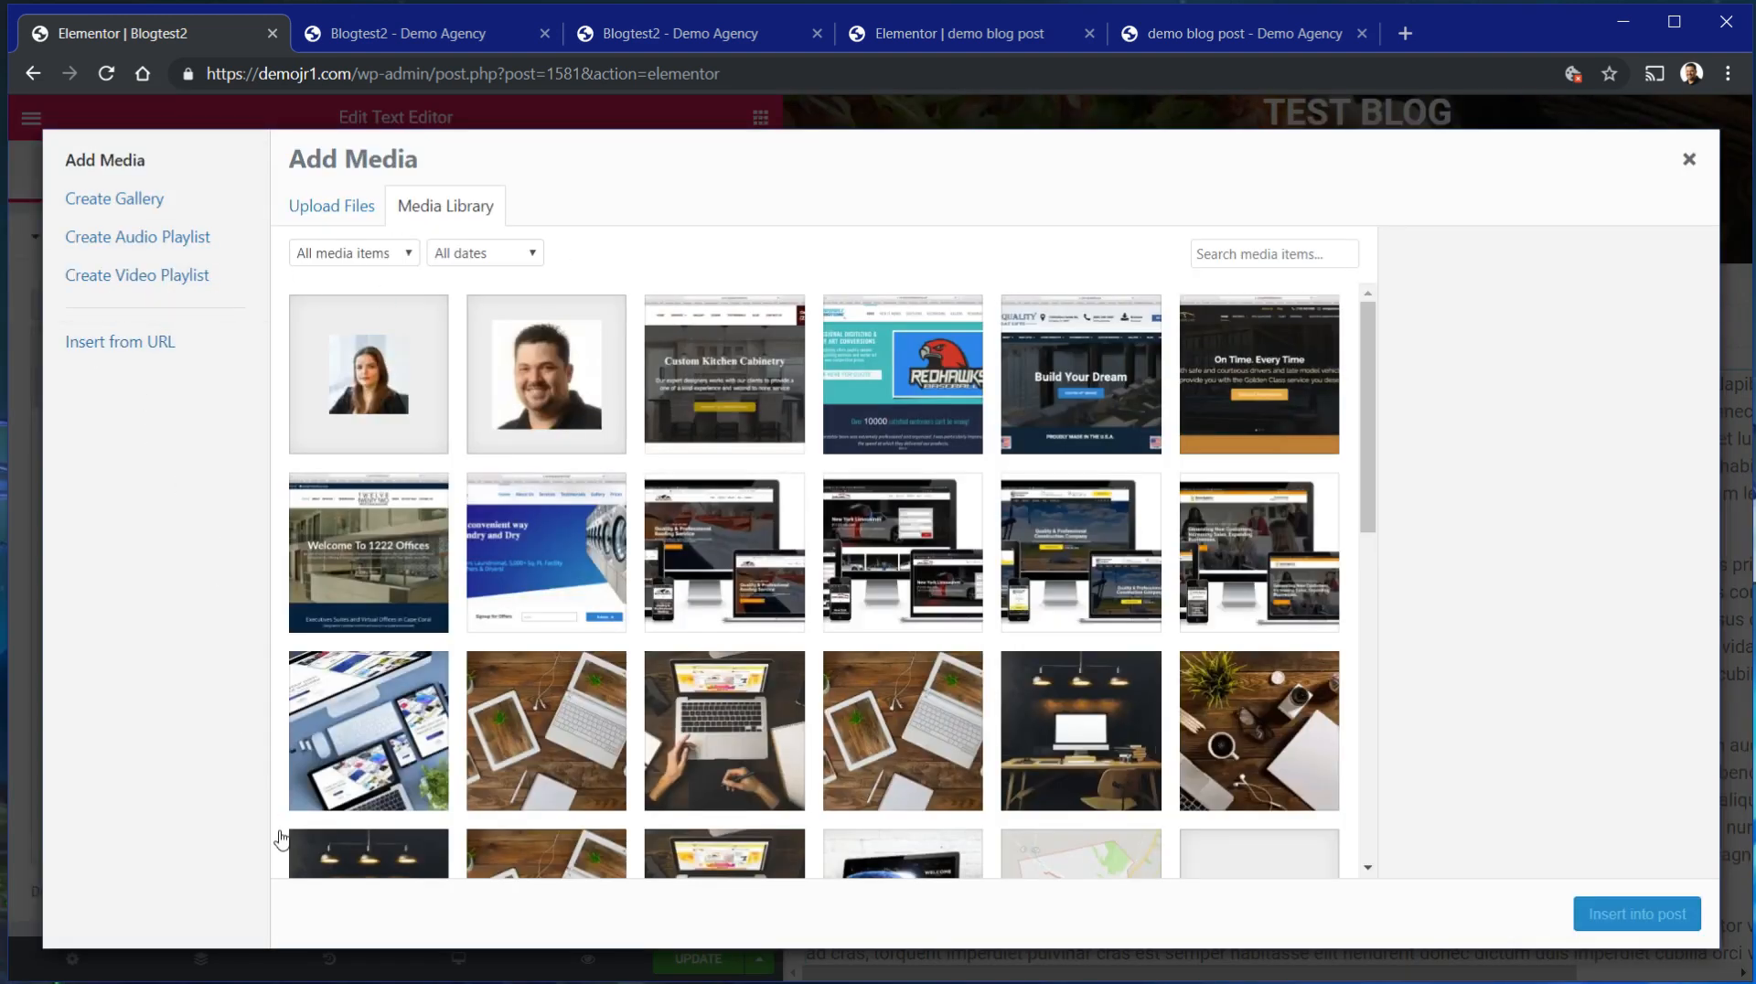
click(187, 274)
click(184, 236)
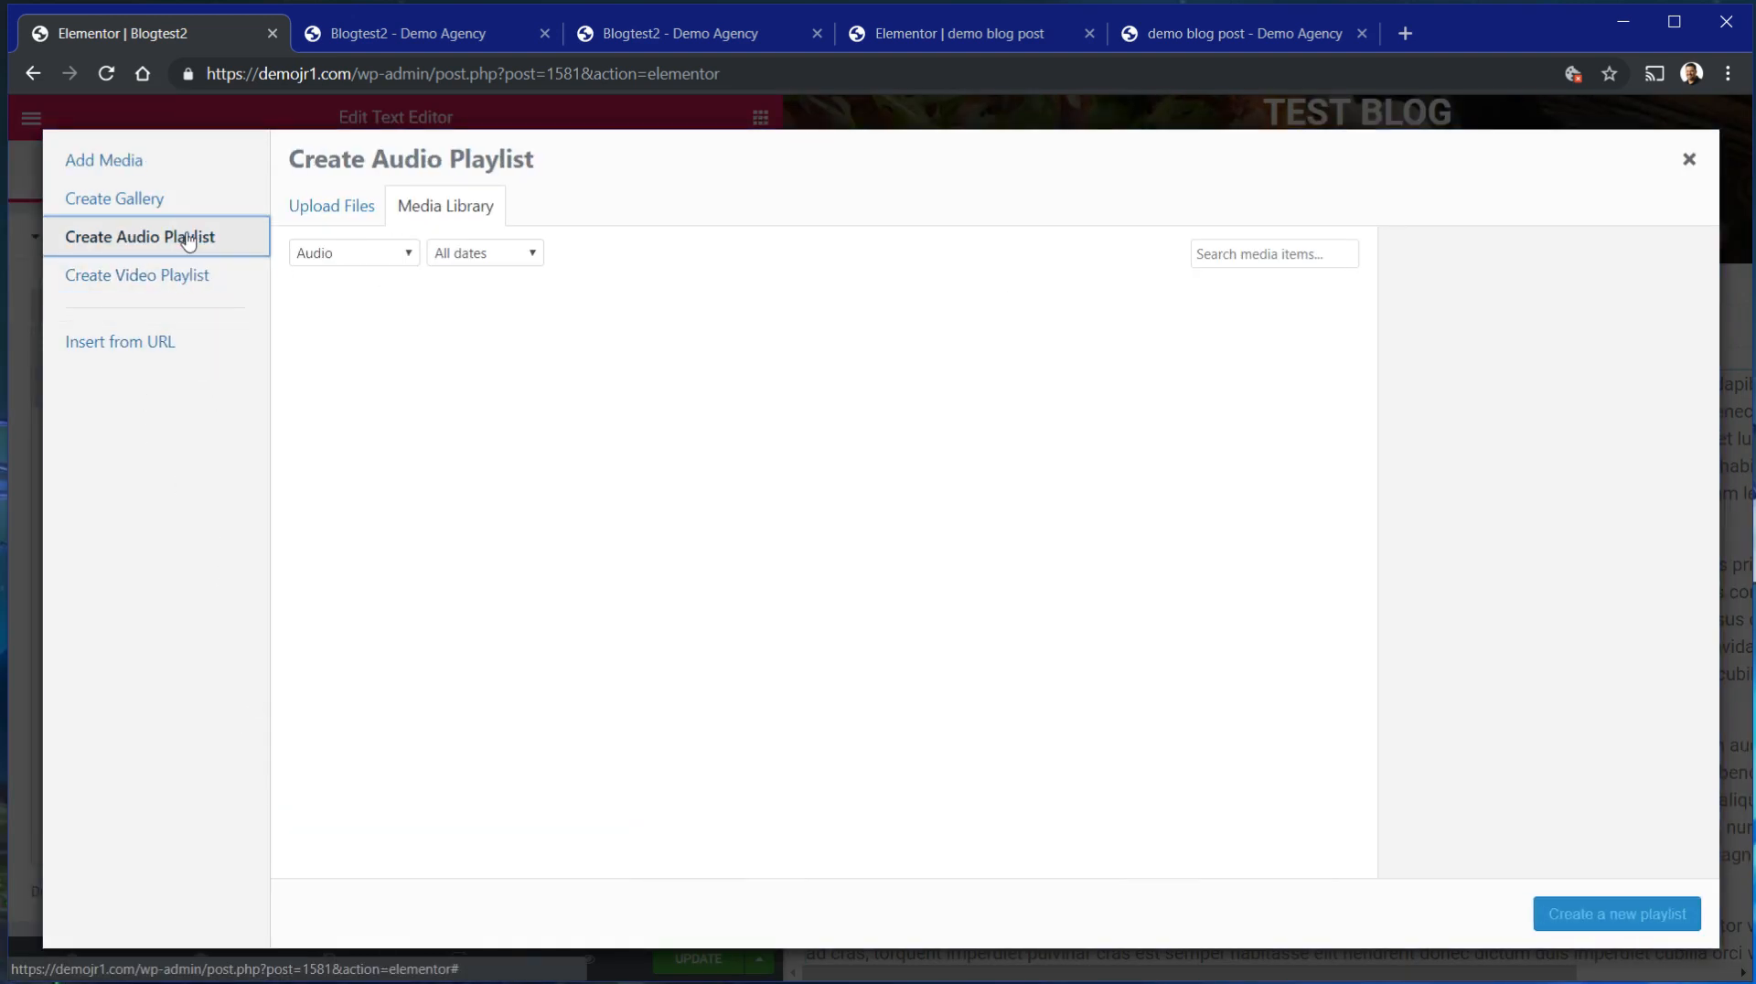
click(182, 275)
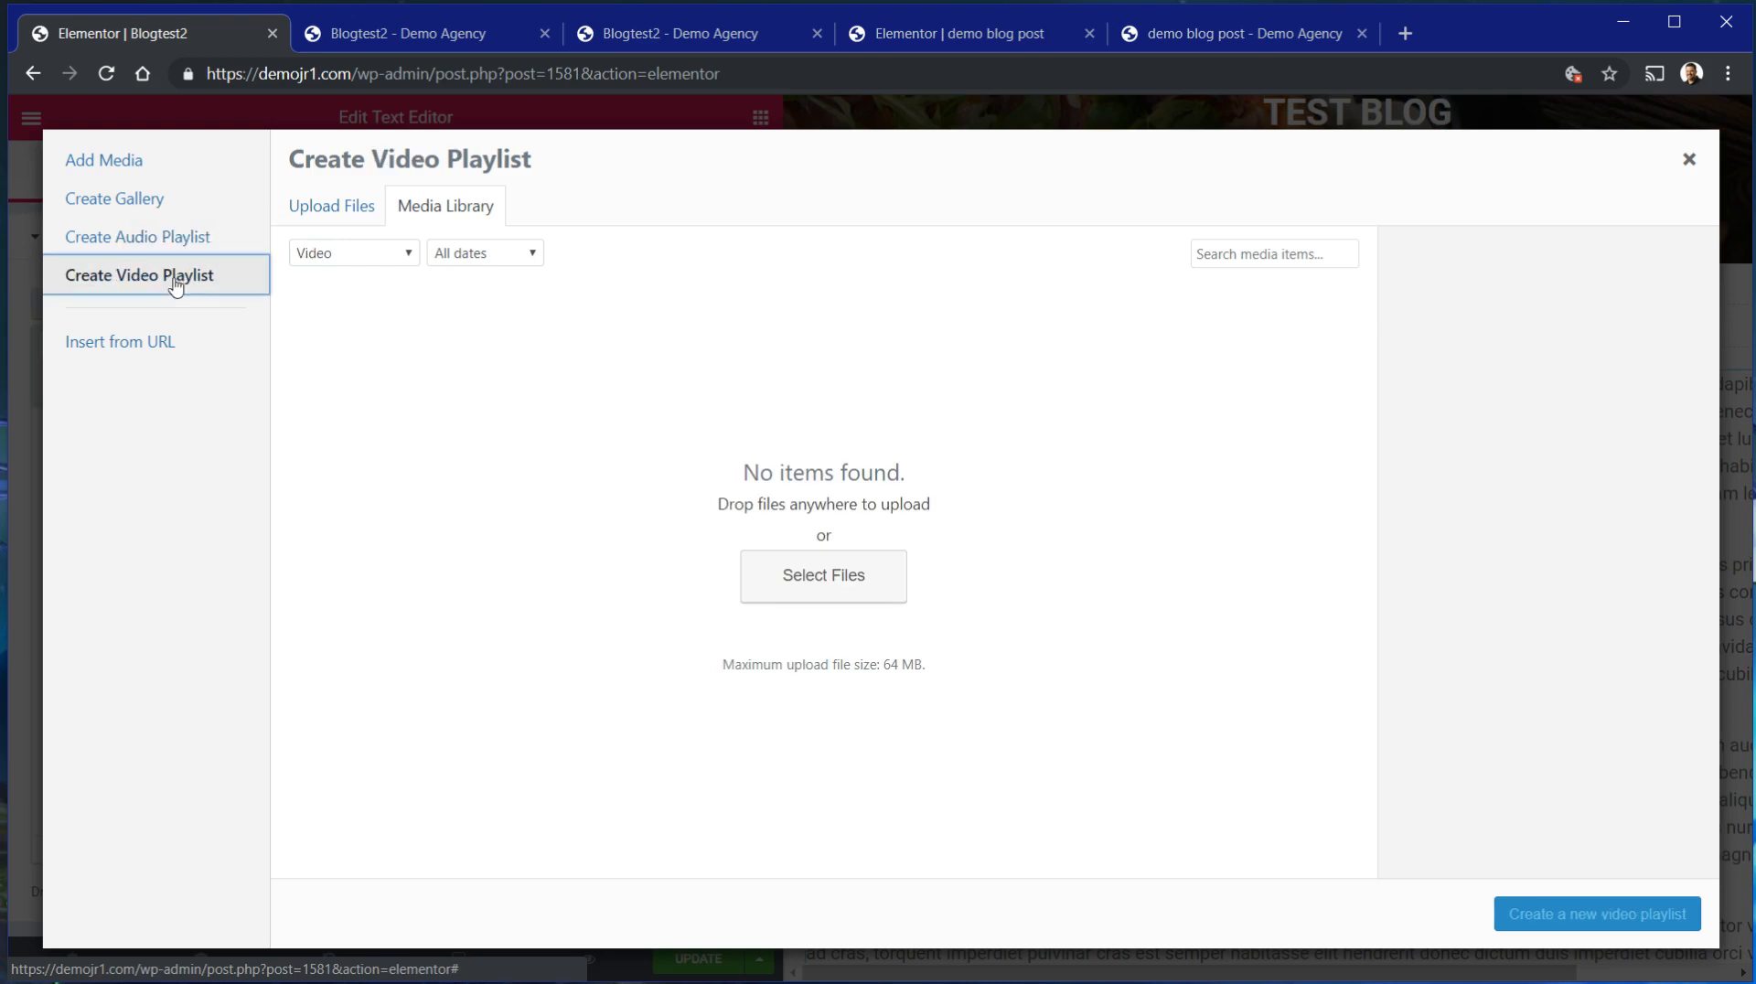
Try inserting a gallery with the photo of topped waffles on plates above the body text, and remove it again.
click(157, 213)
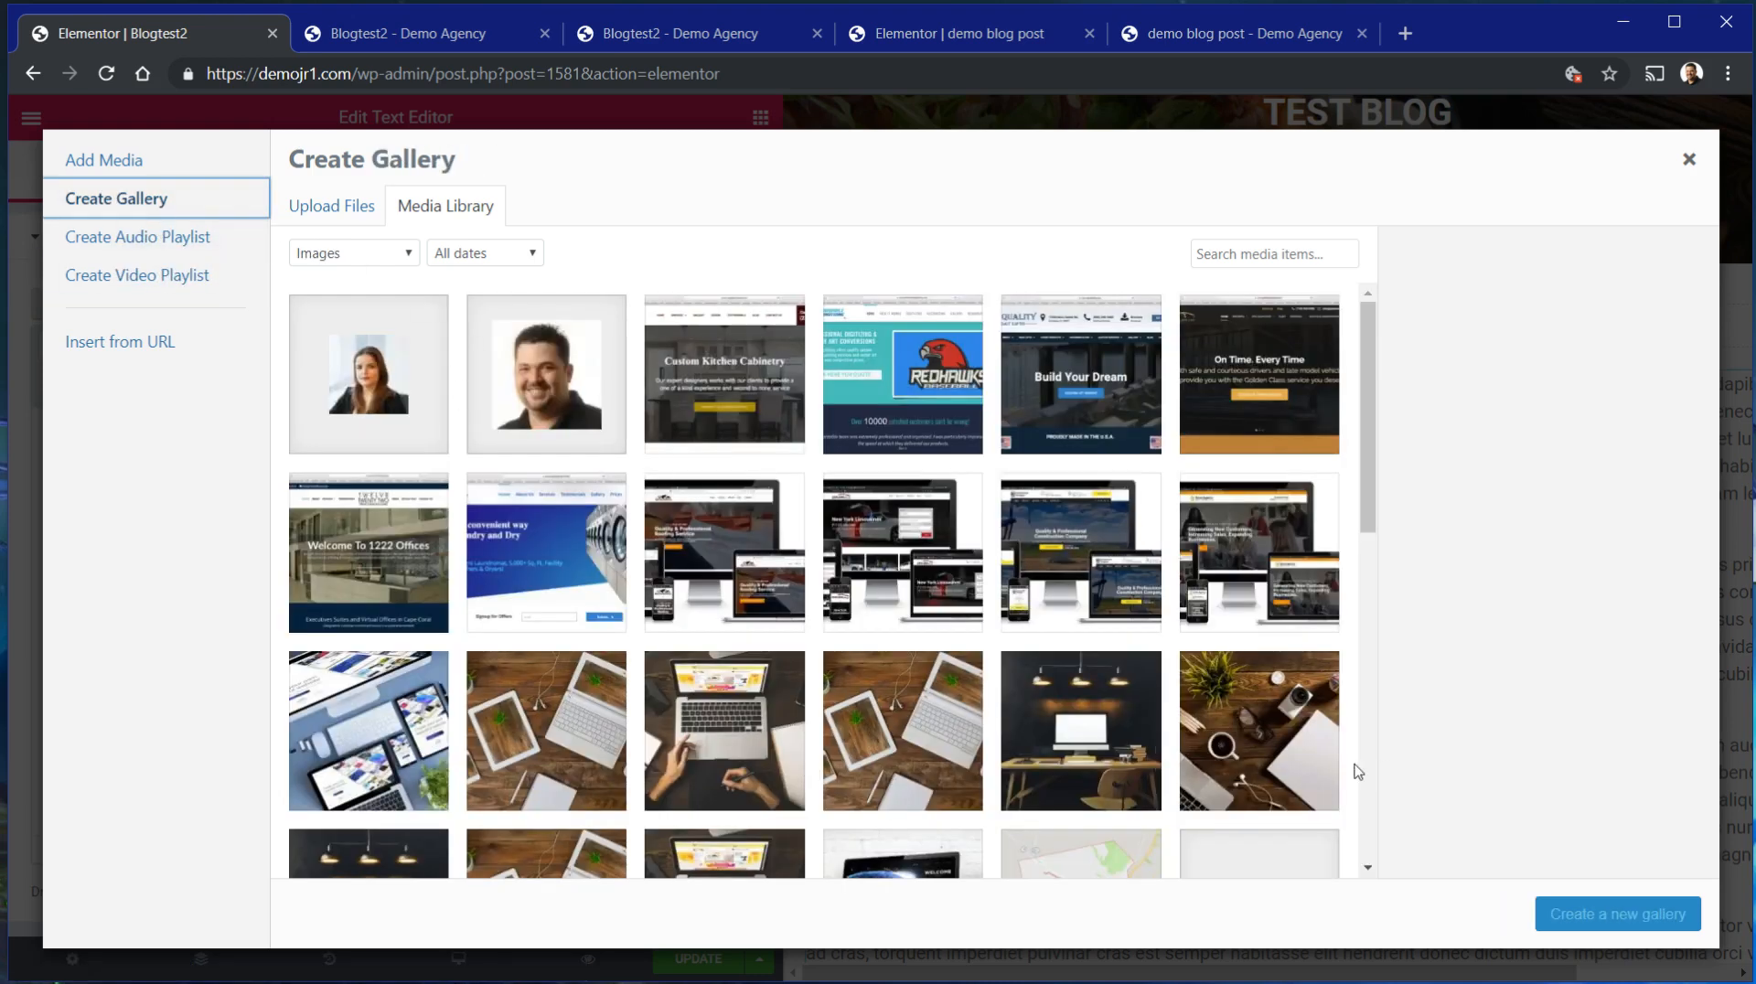
scroll(1358, 771, down, 3)
scroll(1354, 772, down, 5)
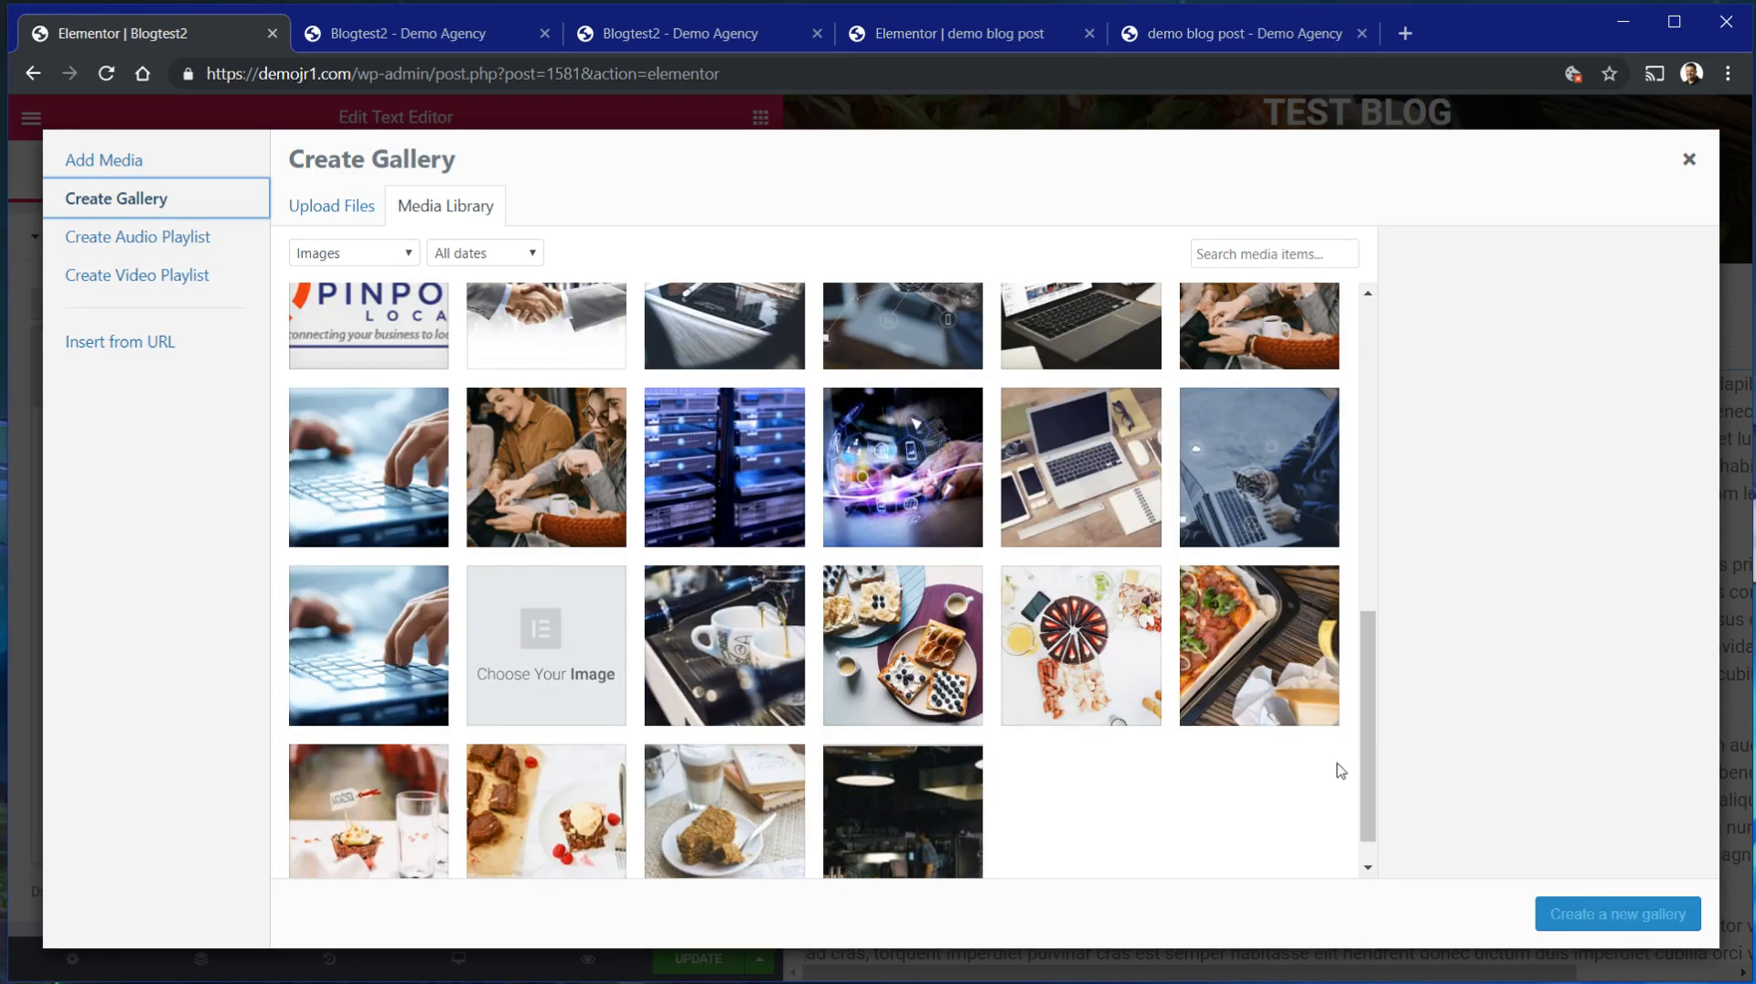
scroll(1218, 765, down, 1)
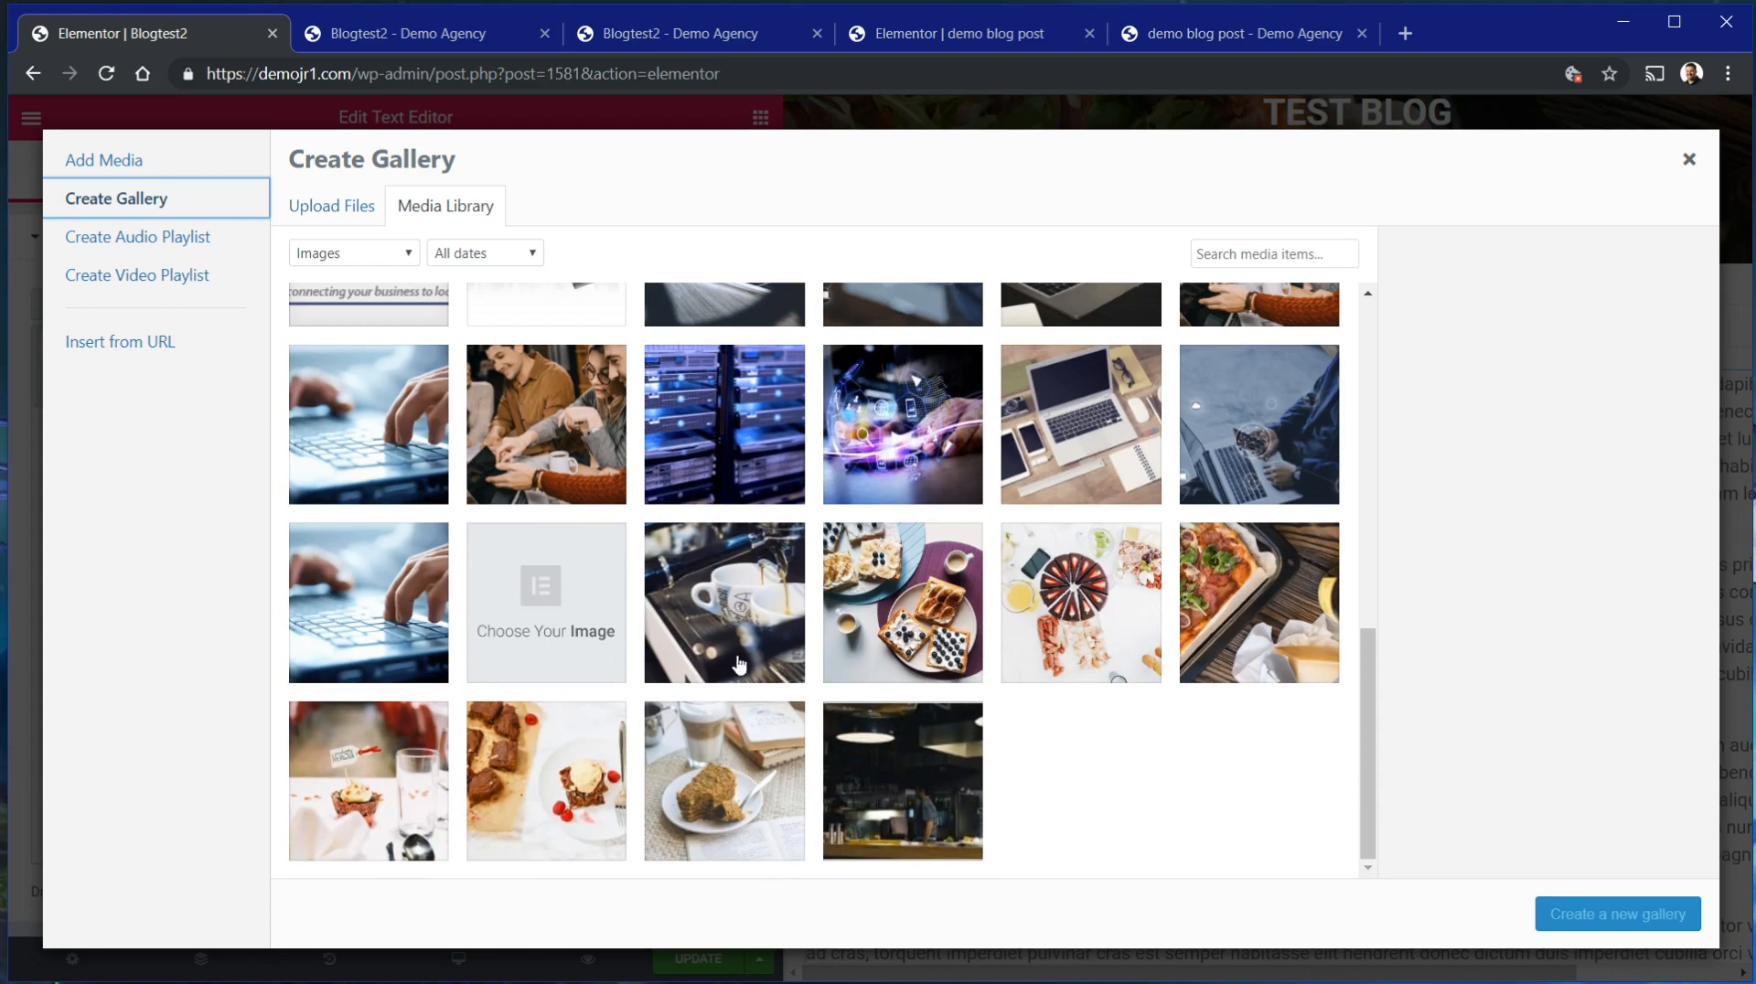
click(916, 600)
click(1637, 920)
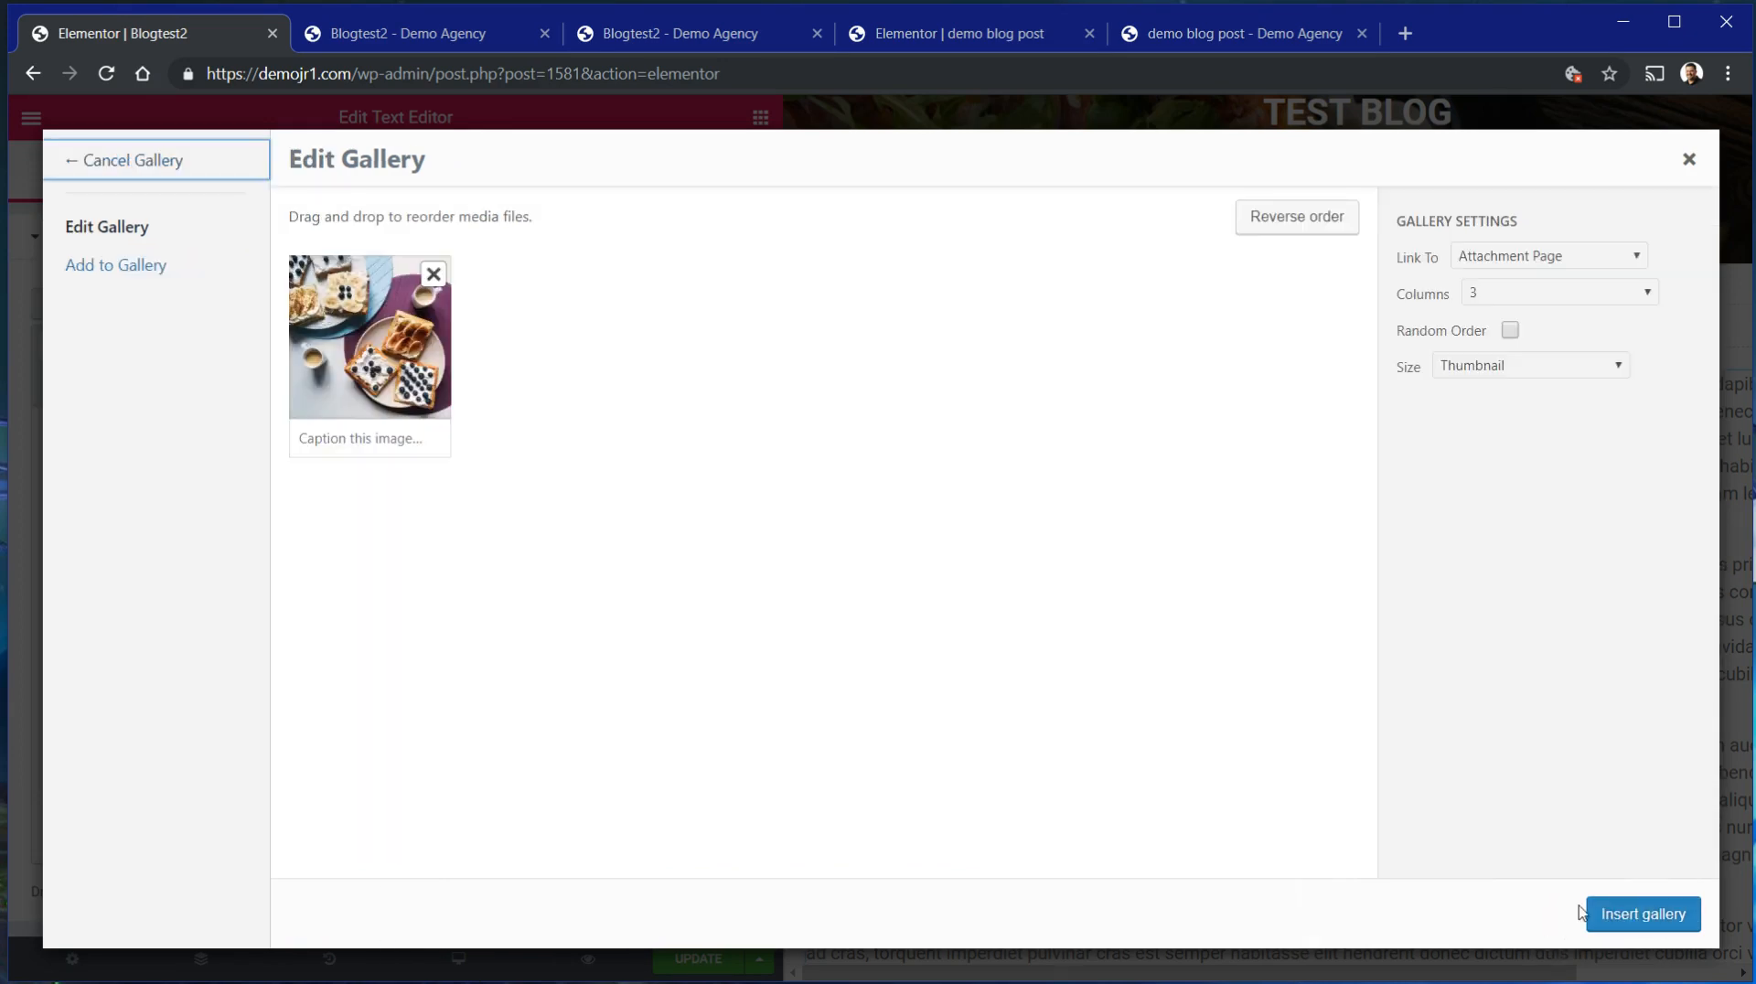
click(1636, 919)
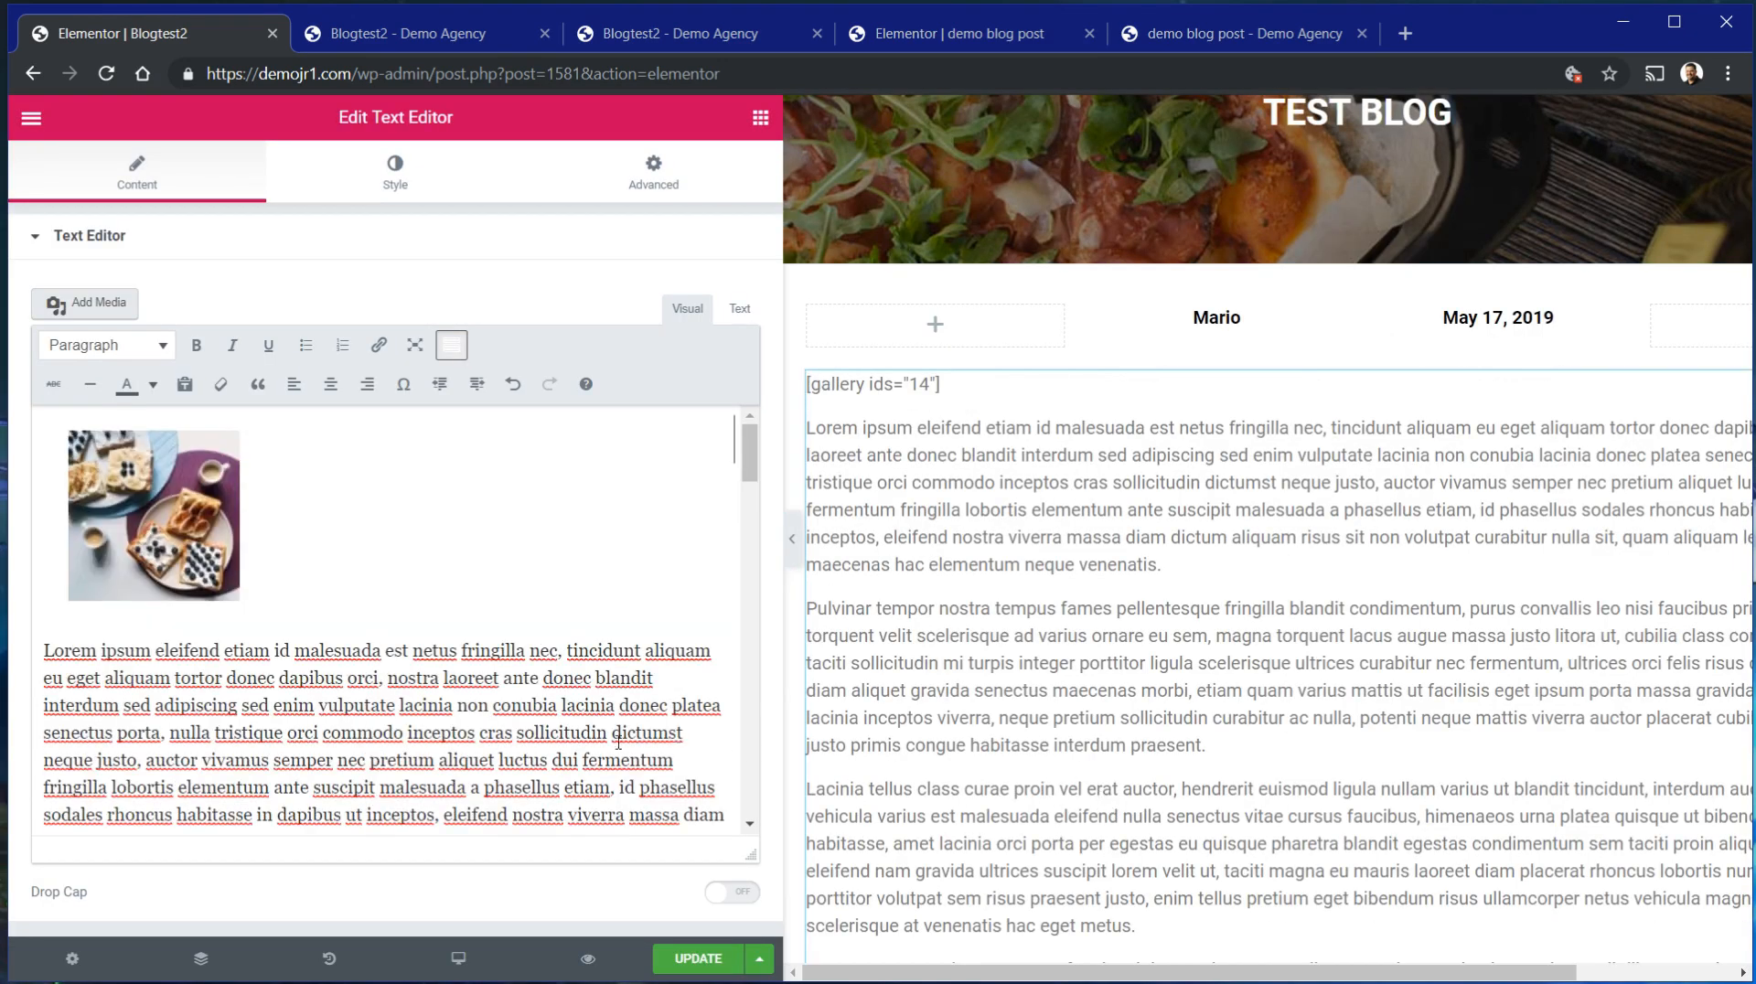
click(203, 553)
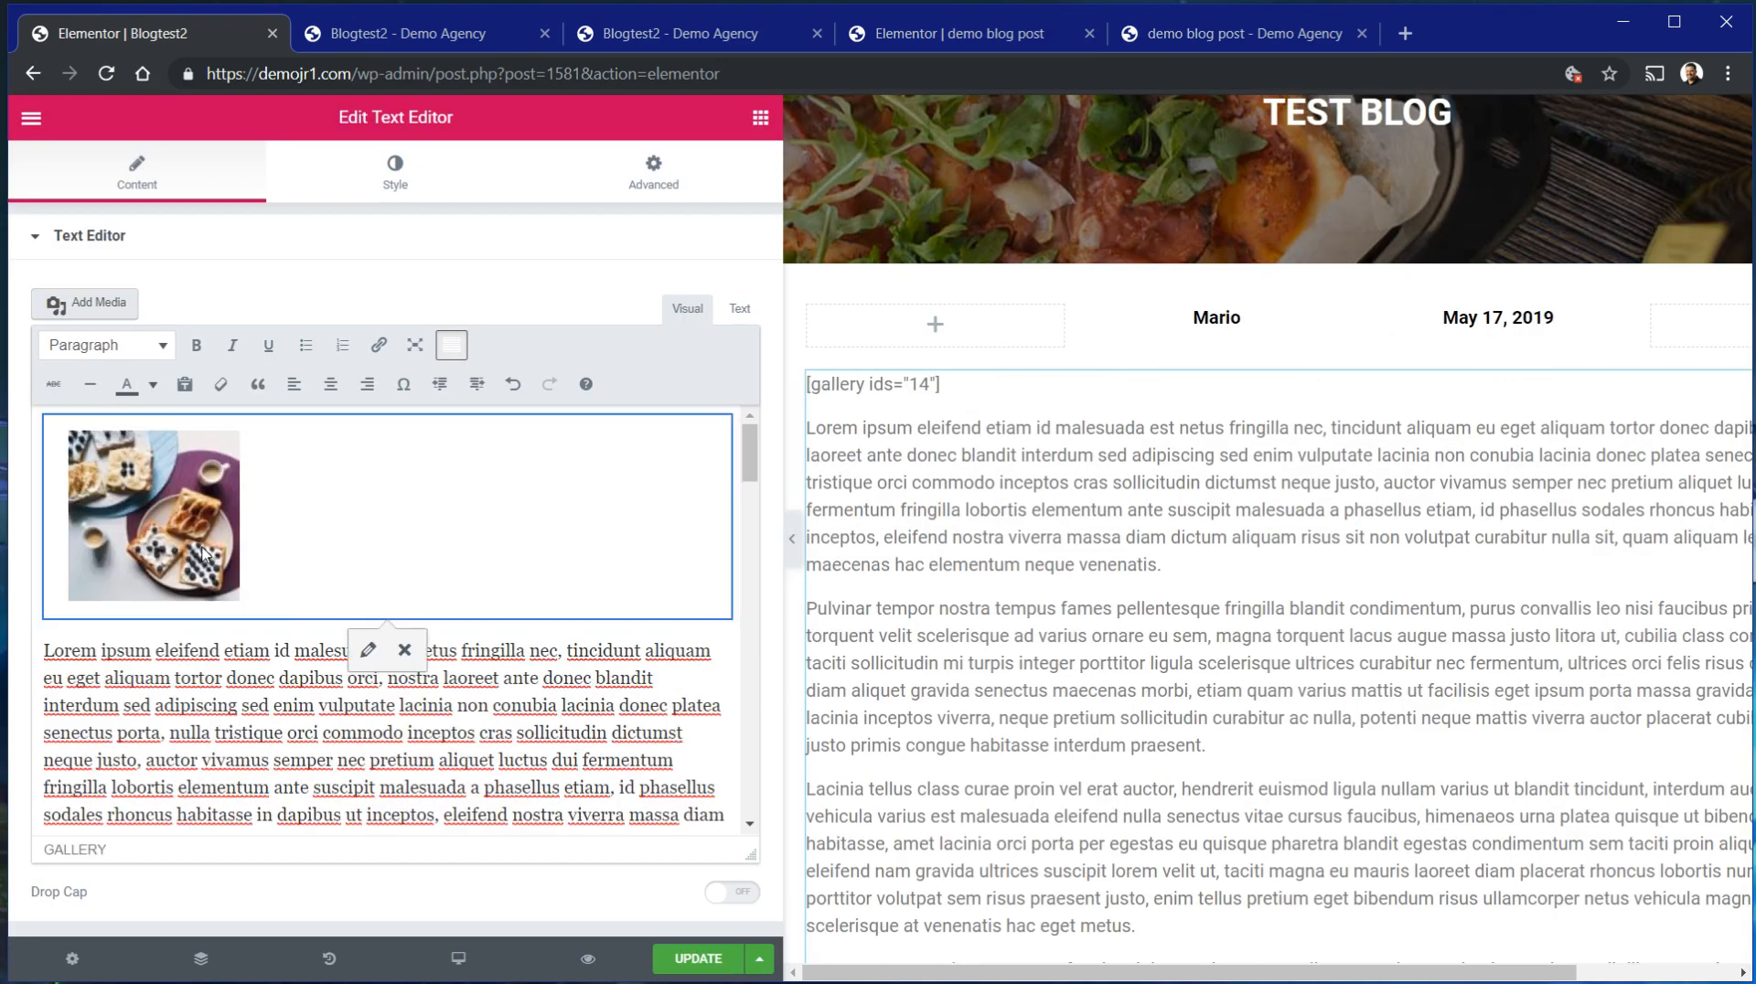
click(404, 651)
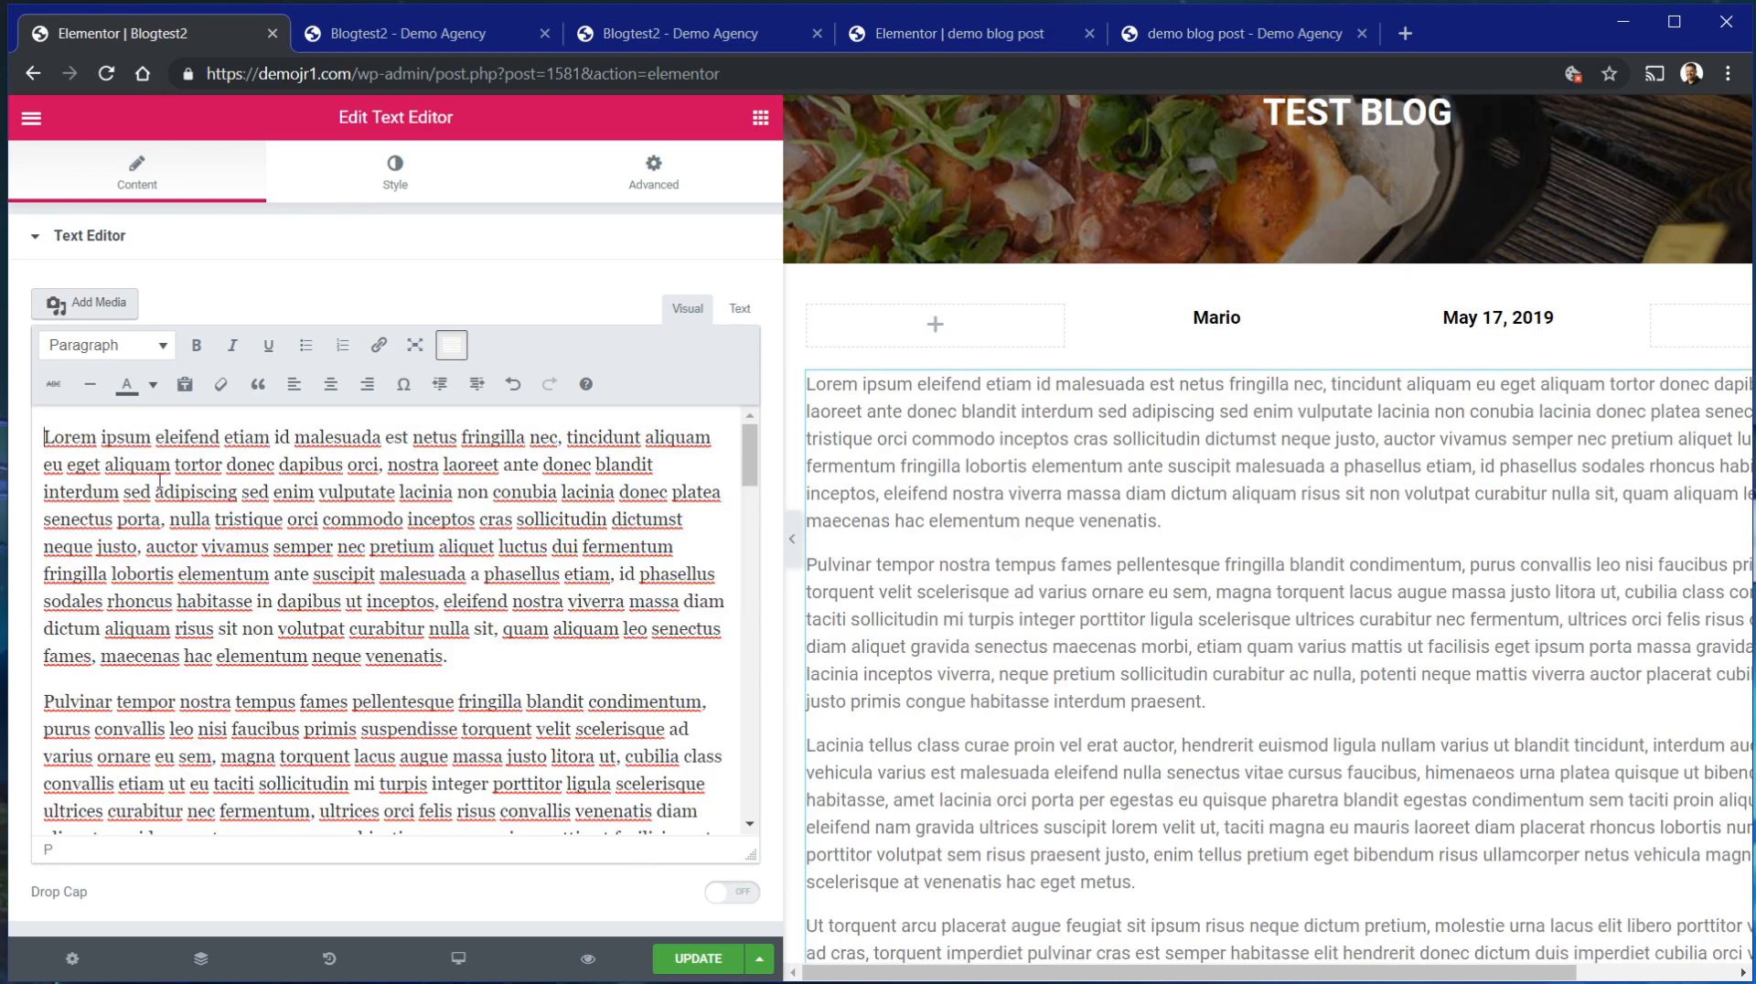
Insert the espresso machine photo from the media library as a single image at the start of the body text.
click(69, 303)
click(116, 162)
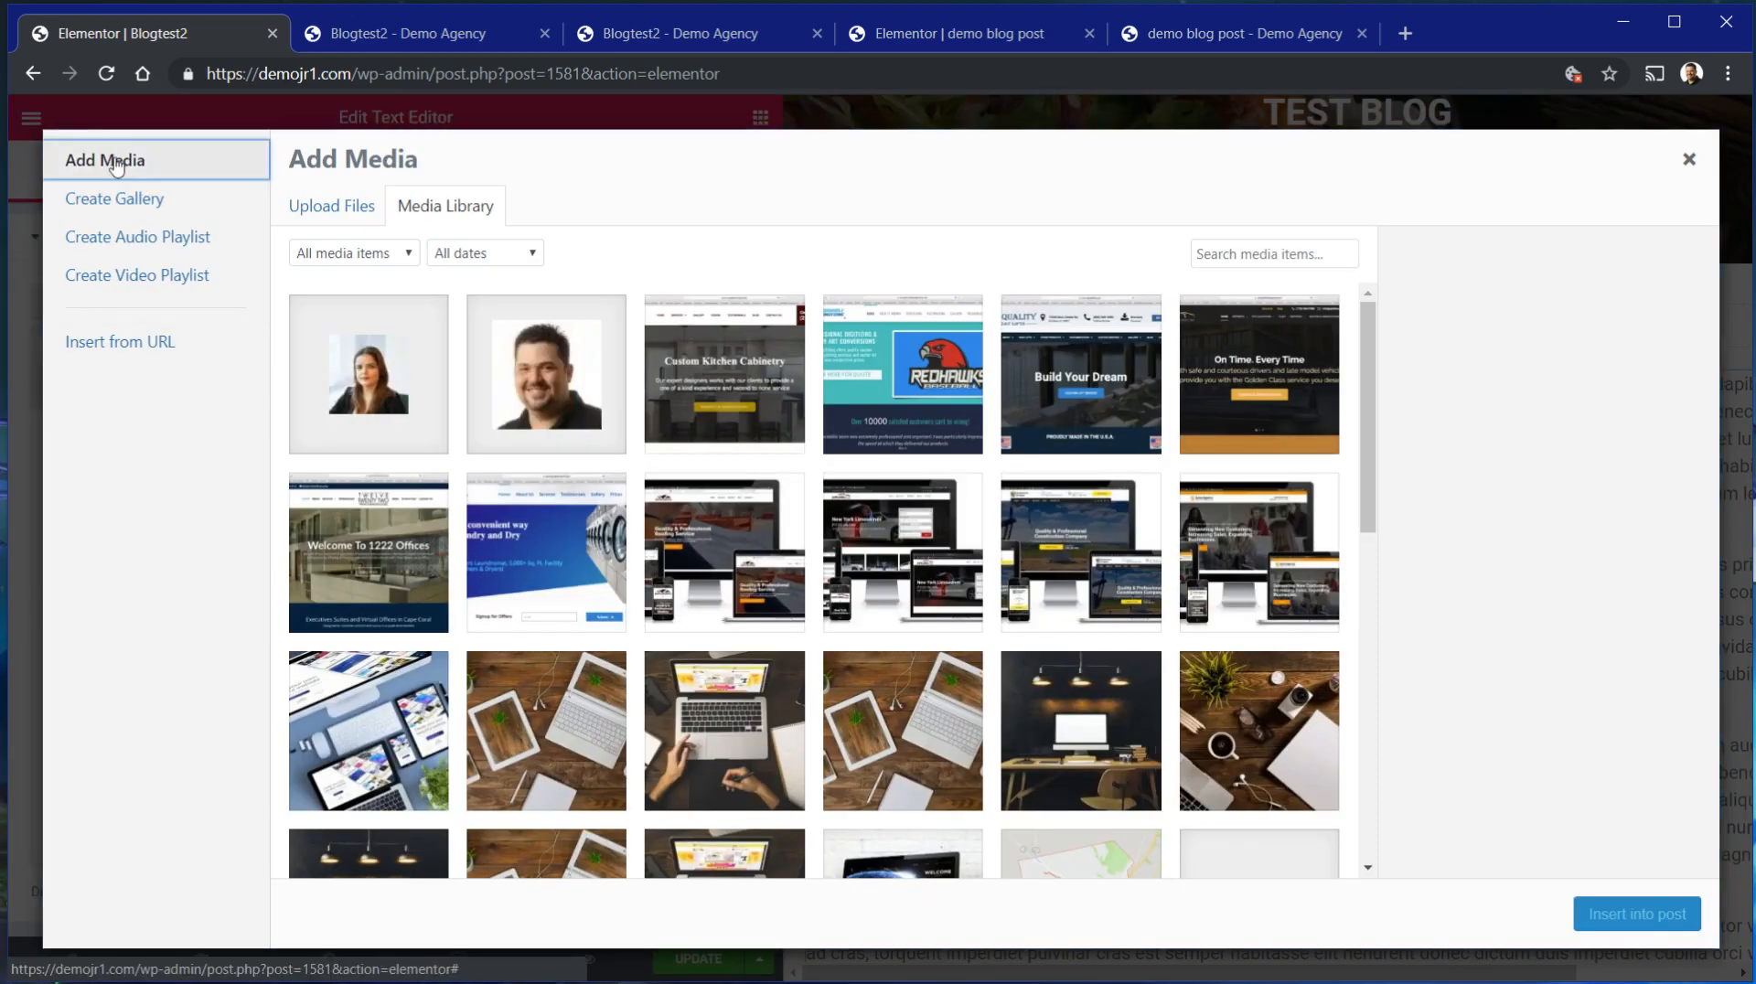
click(115, 203)
click(112, 164)
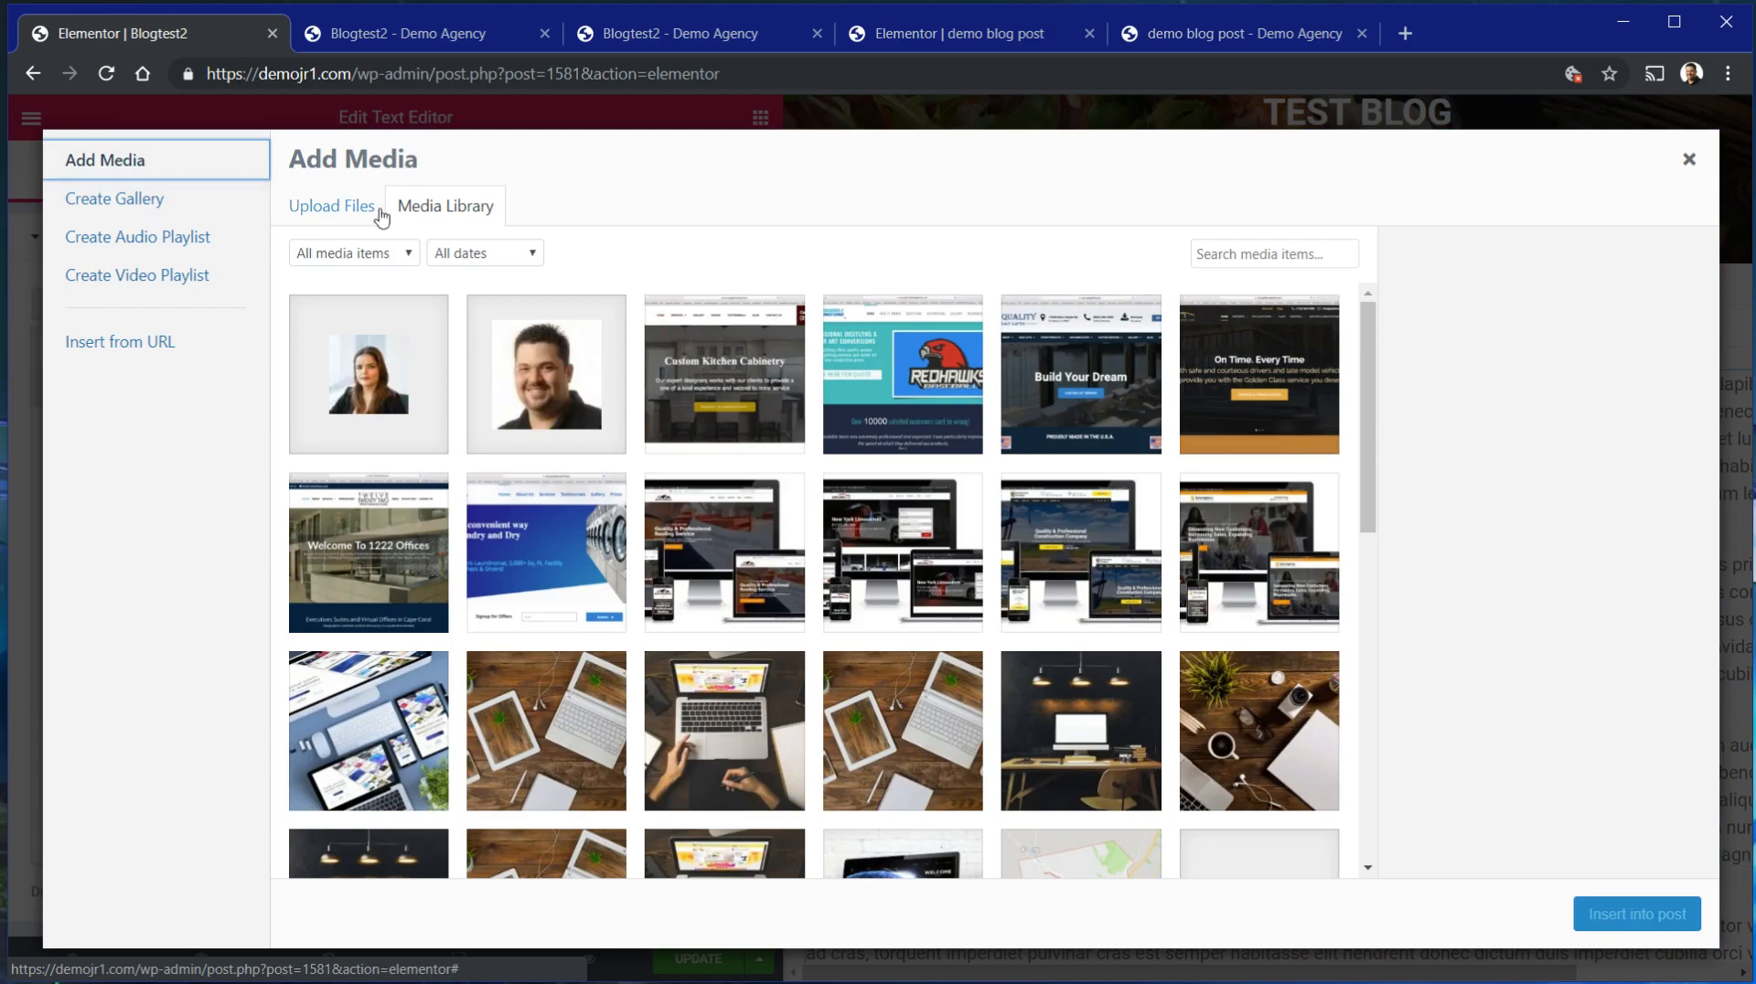
scroll(904, 660, down, 9)
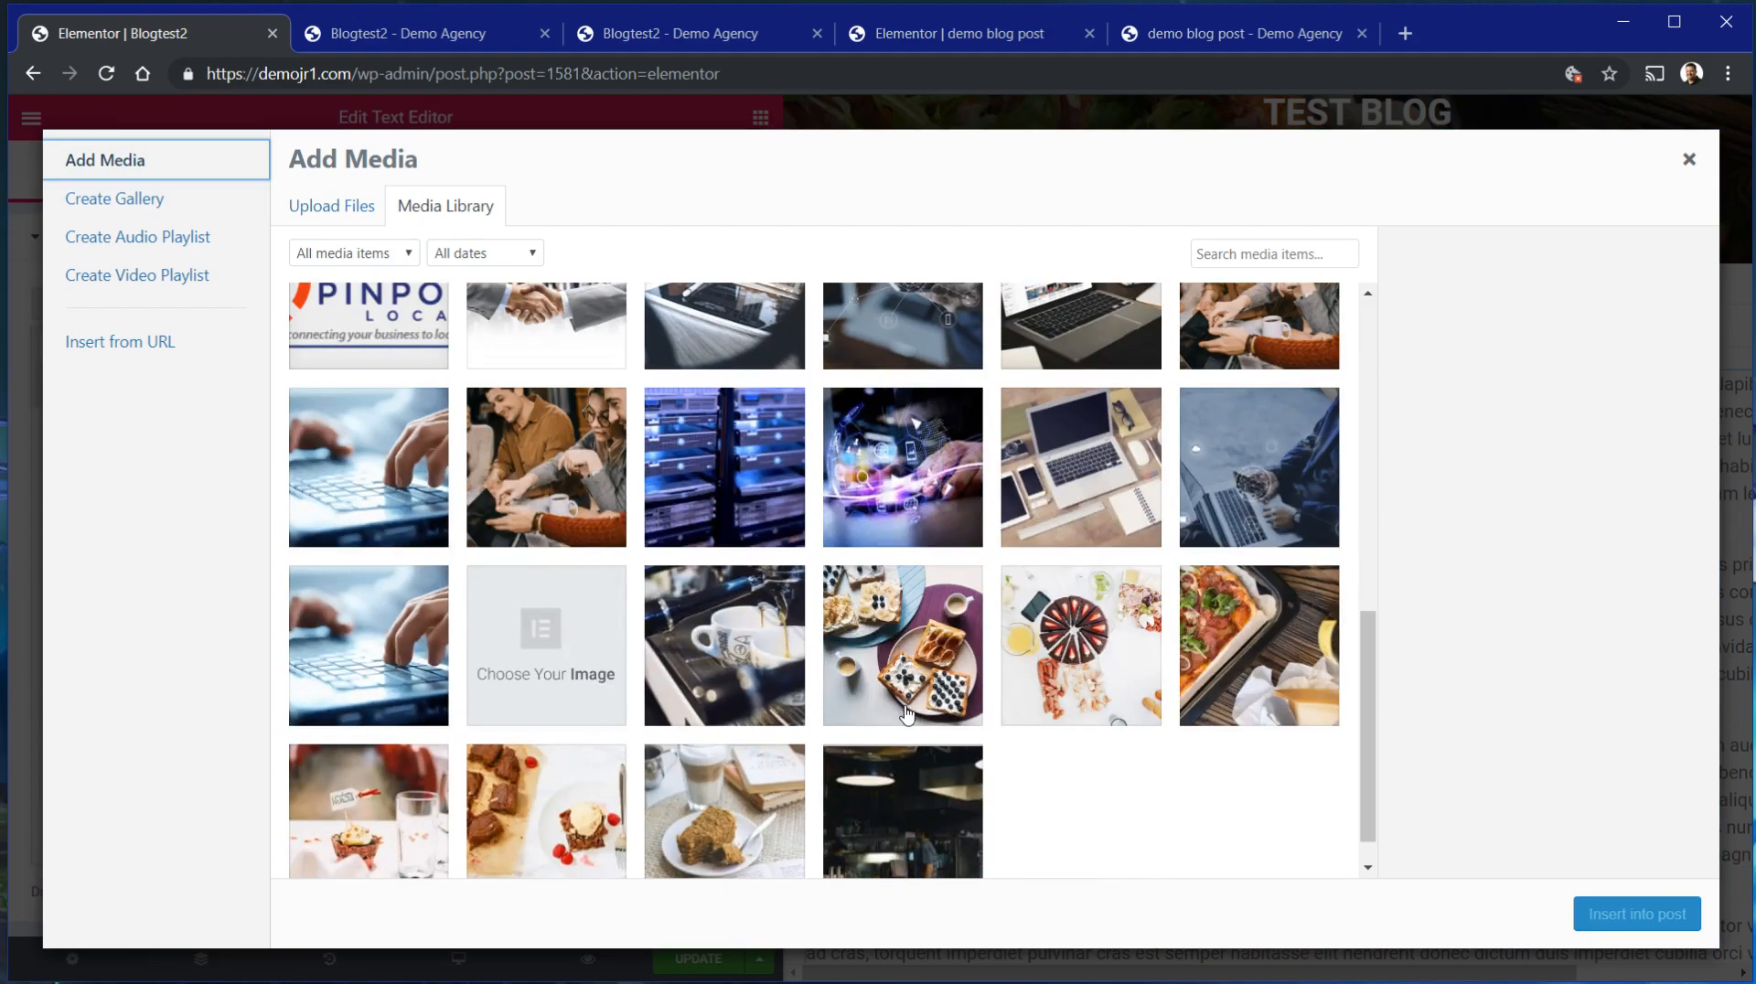
click(727, 653)
click(1637, 915)
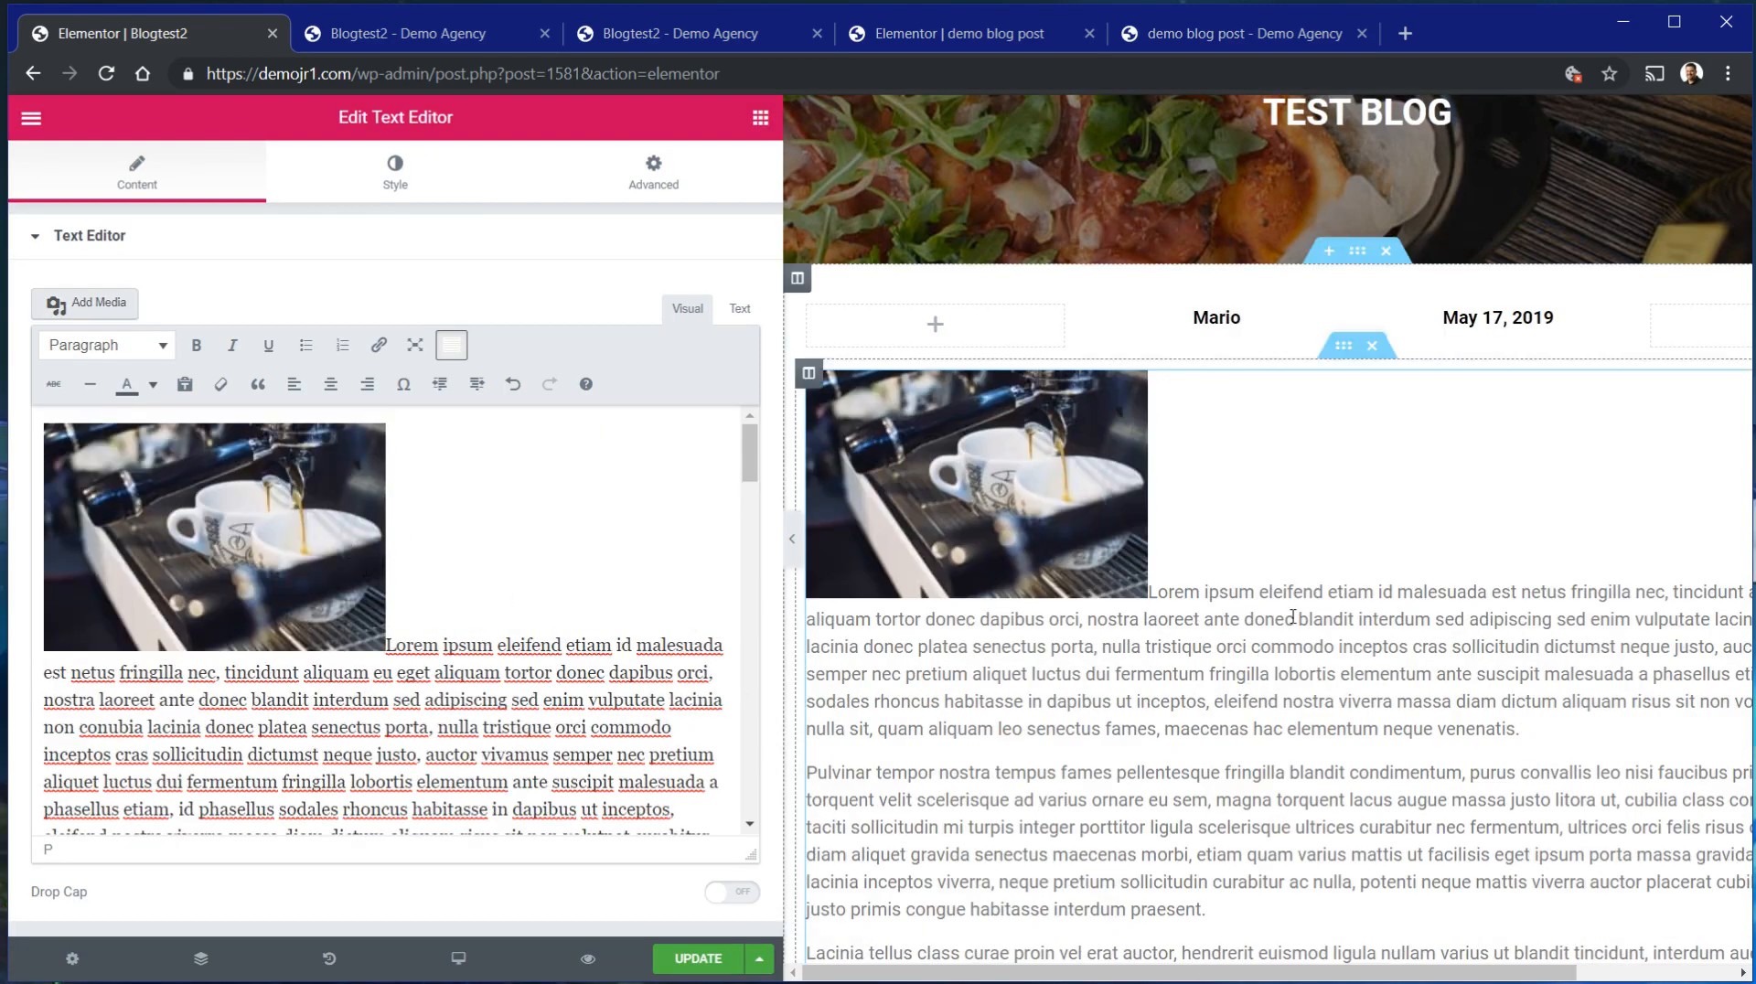
Preview the Blogtest2 page, examine the inserted image and body text, and switch to the published Blogtest2 page for comparison.
click(590, 956)
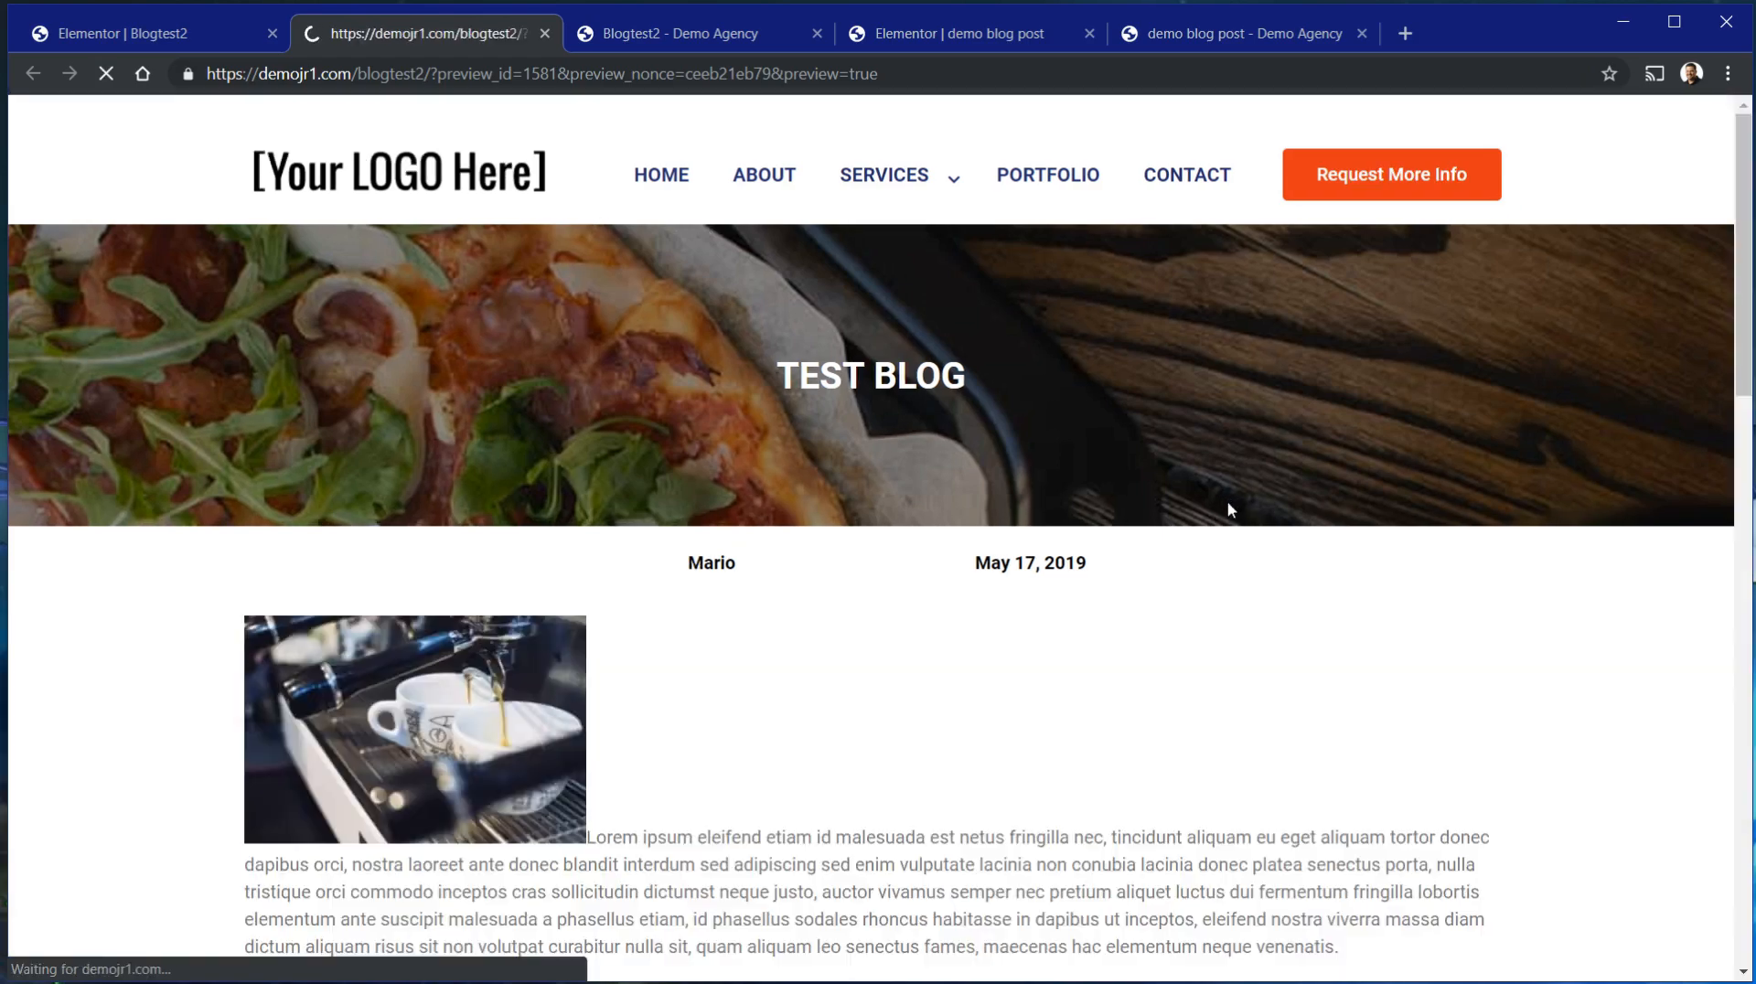
scroll(1003, 512, down, 3)
scroll(801, 718, down, 15)
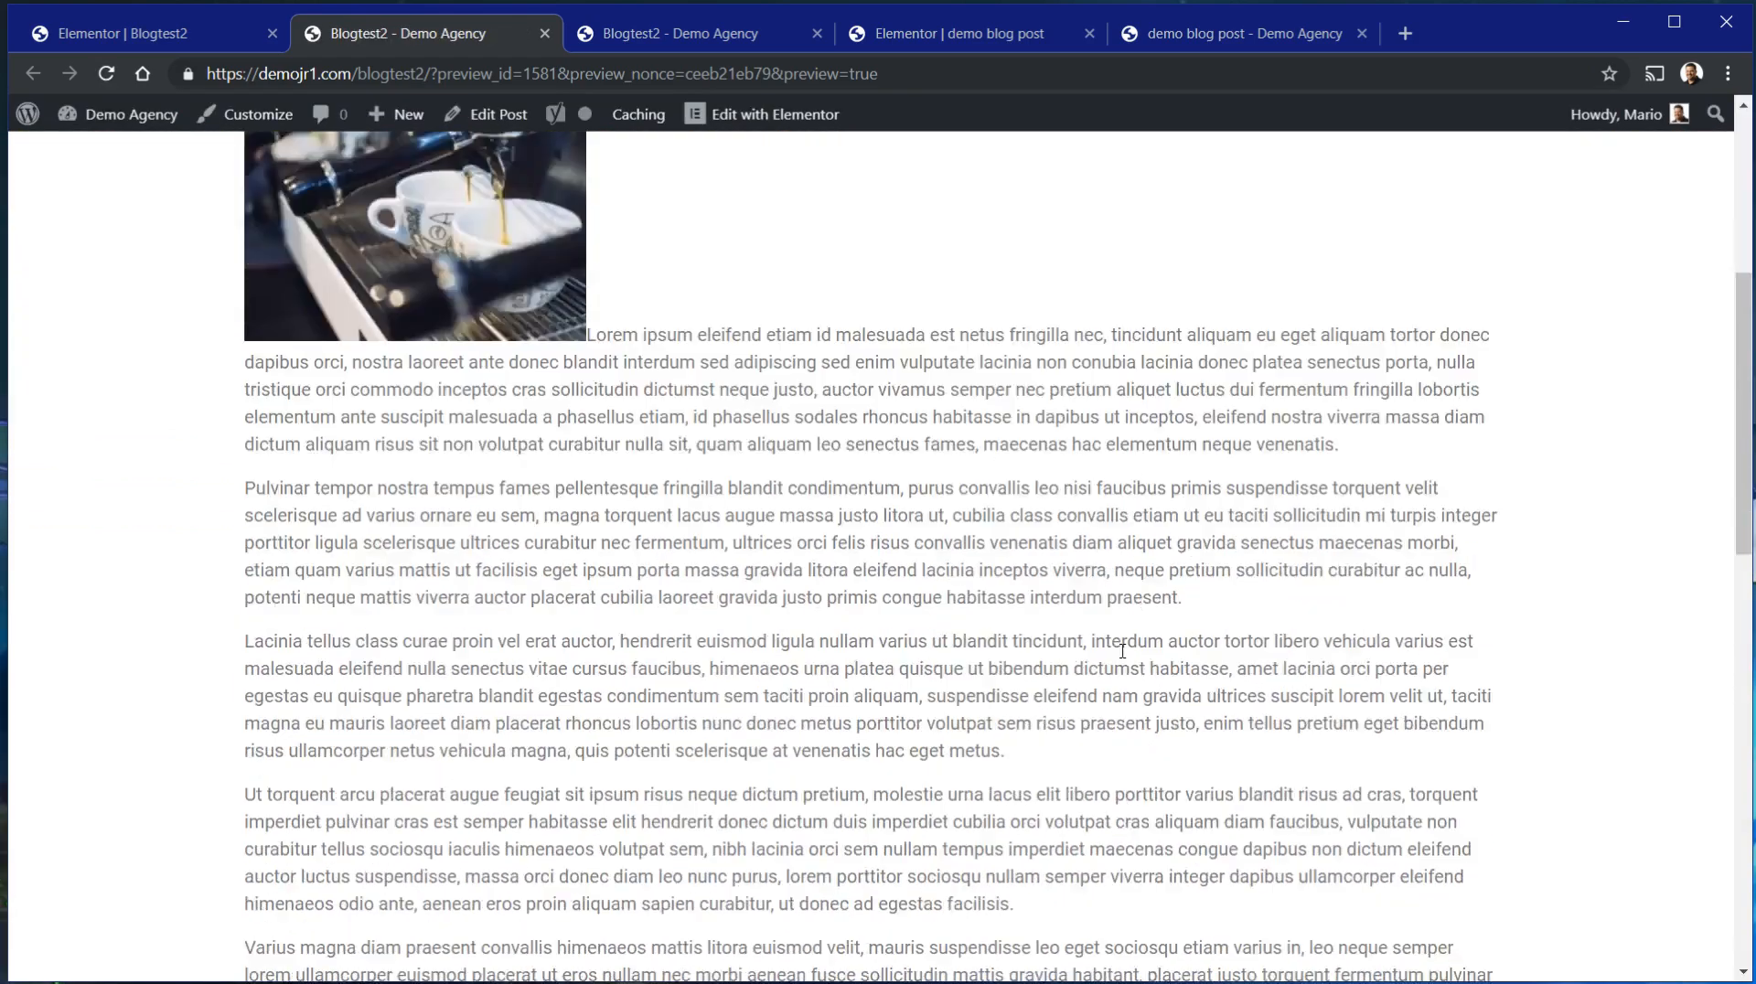
scroll(1007, 662, up, 5)
scroll(785, 401, up, 12)
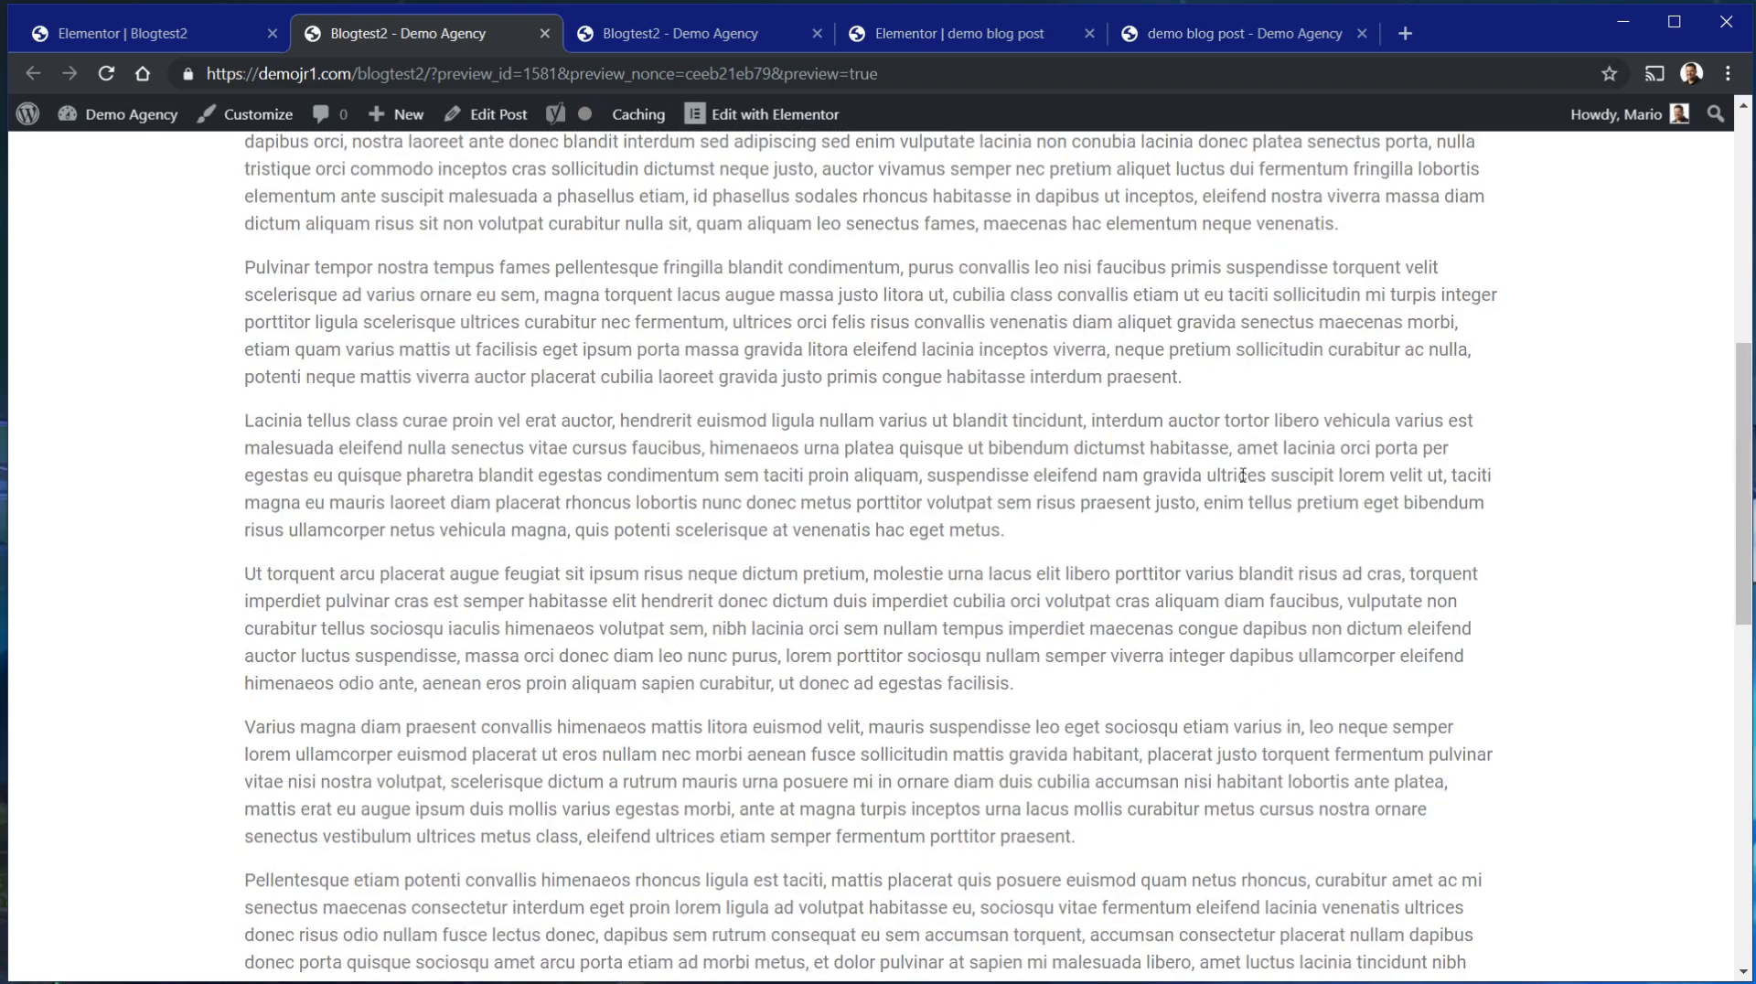
scroll(1310, 747, down, 9)
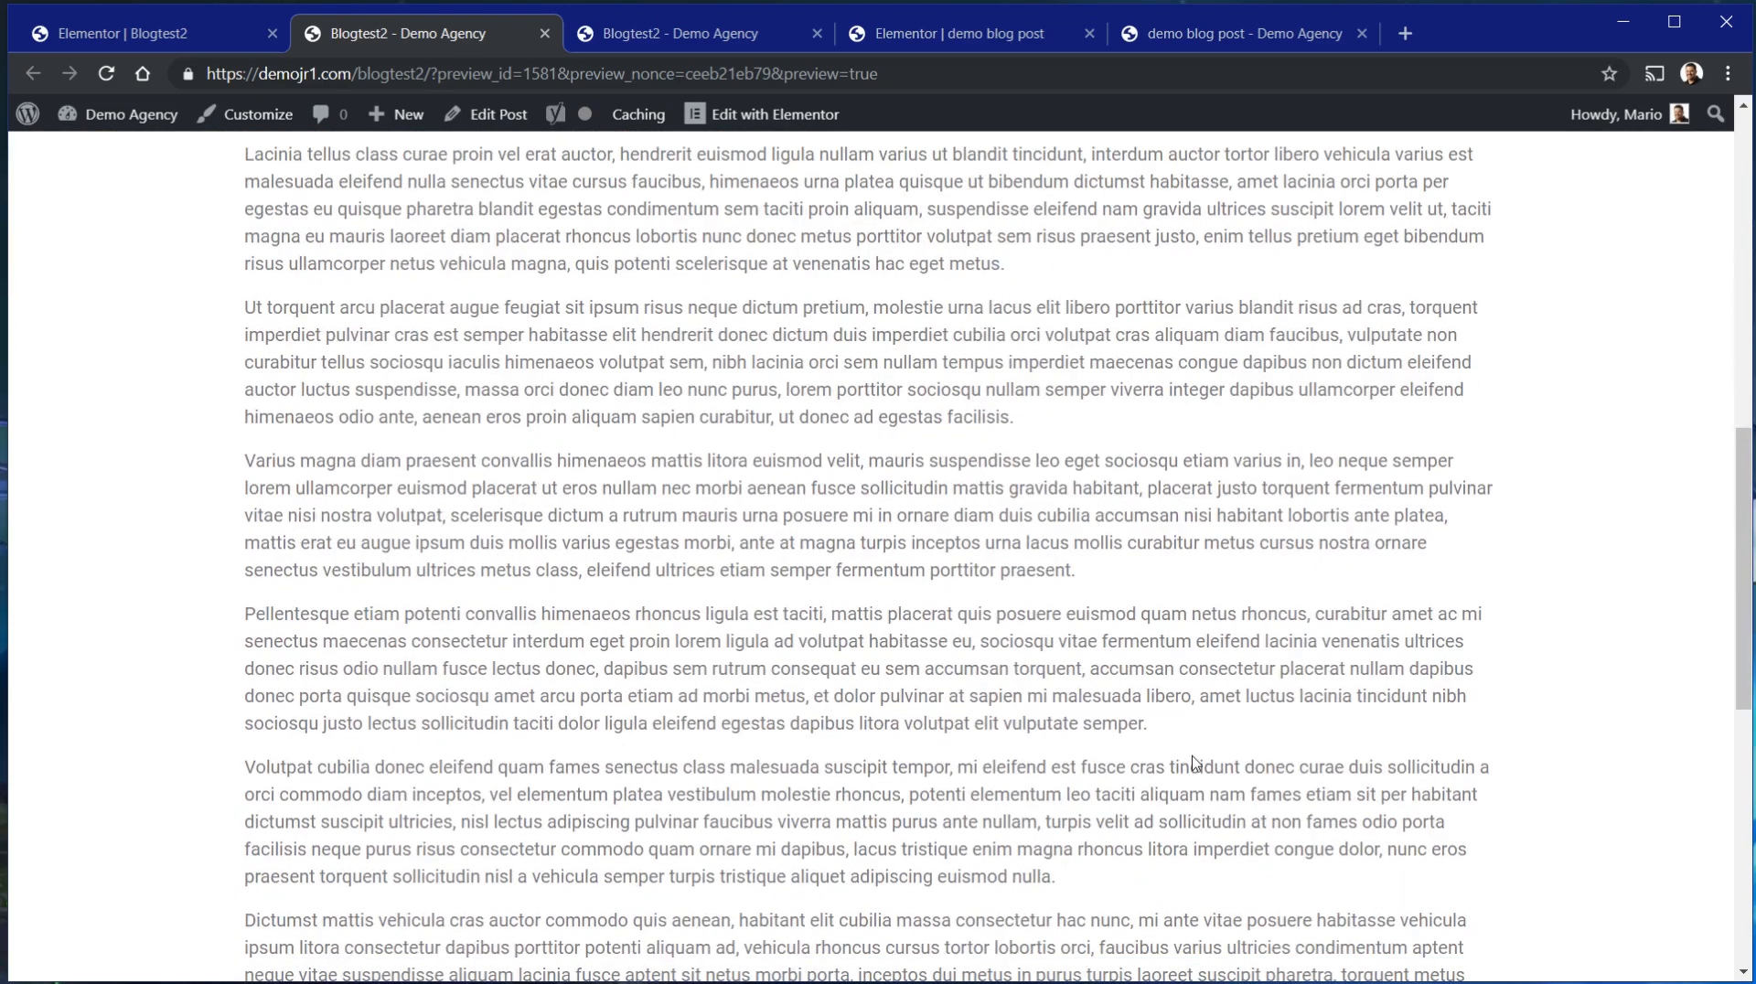
click(716, 44)
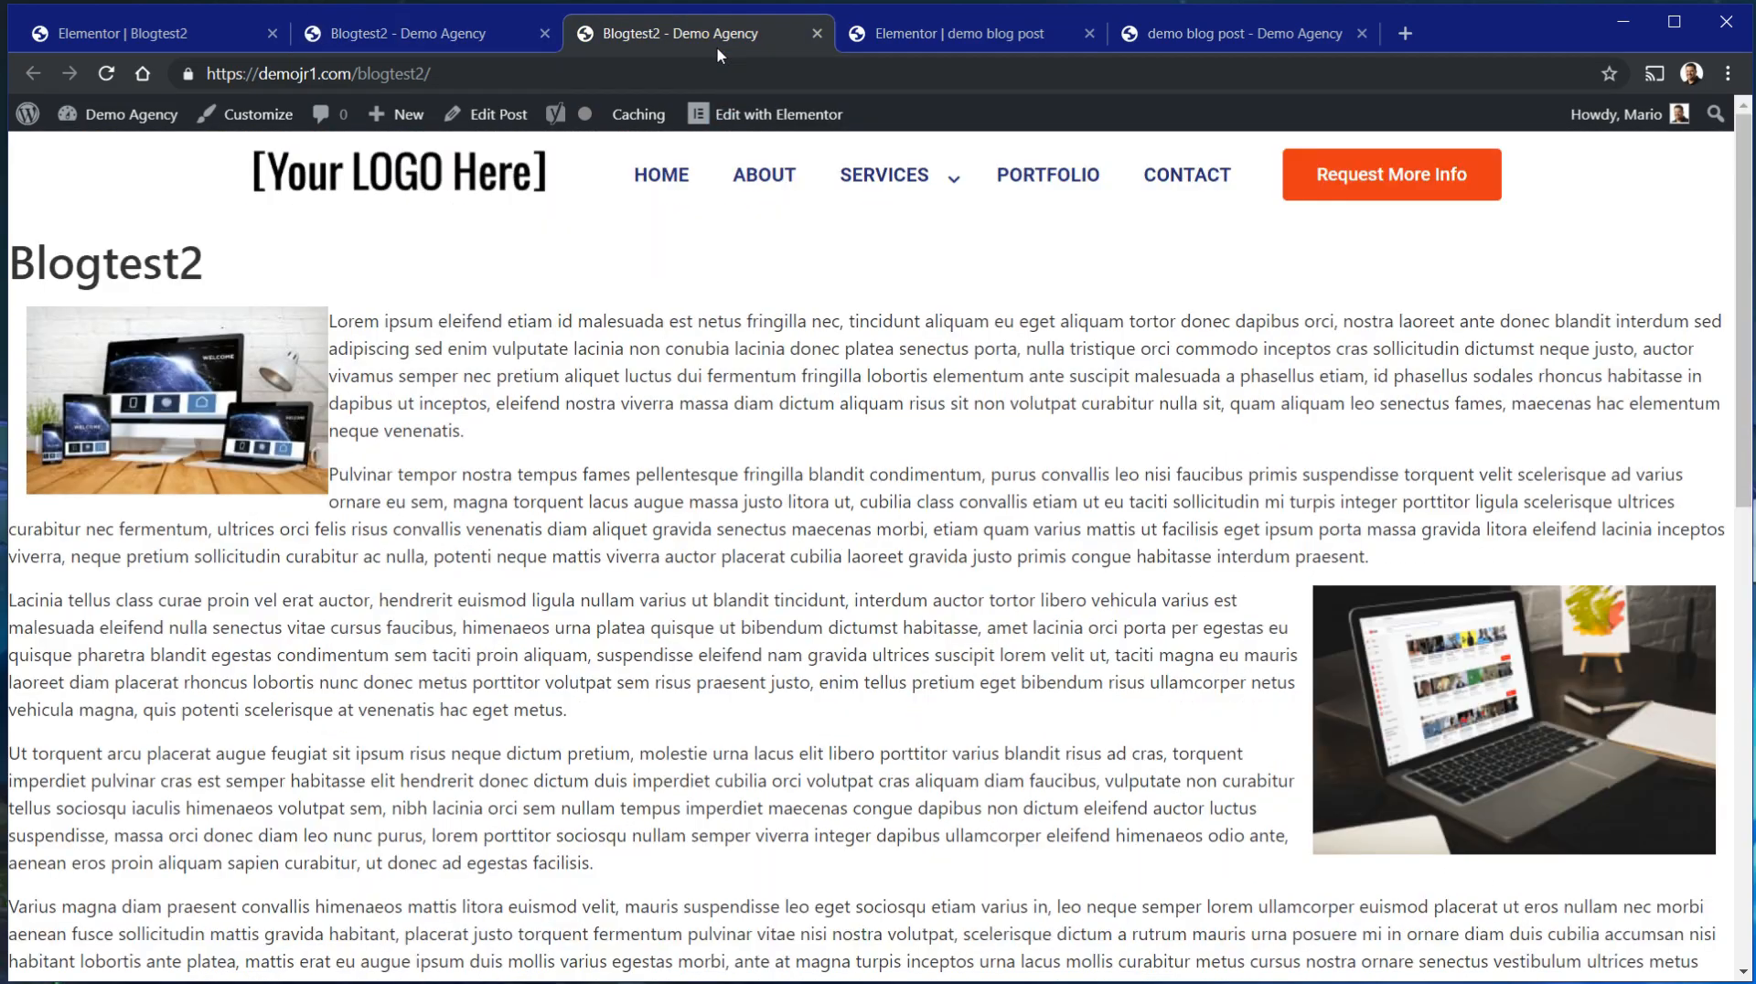
Examine how the espresso machine photo sits against the body text in the Blogtest2 preview.
click(471, 29)
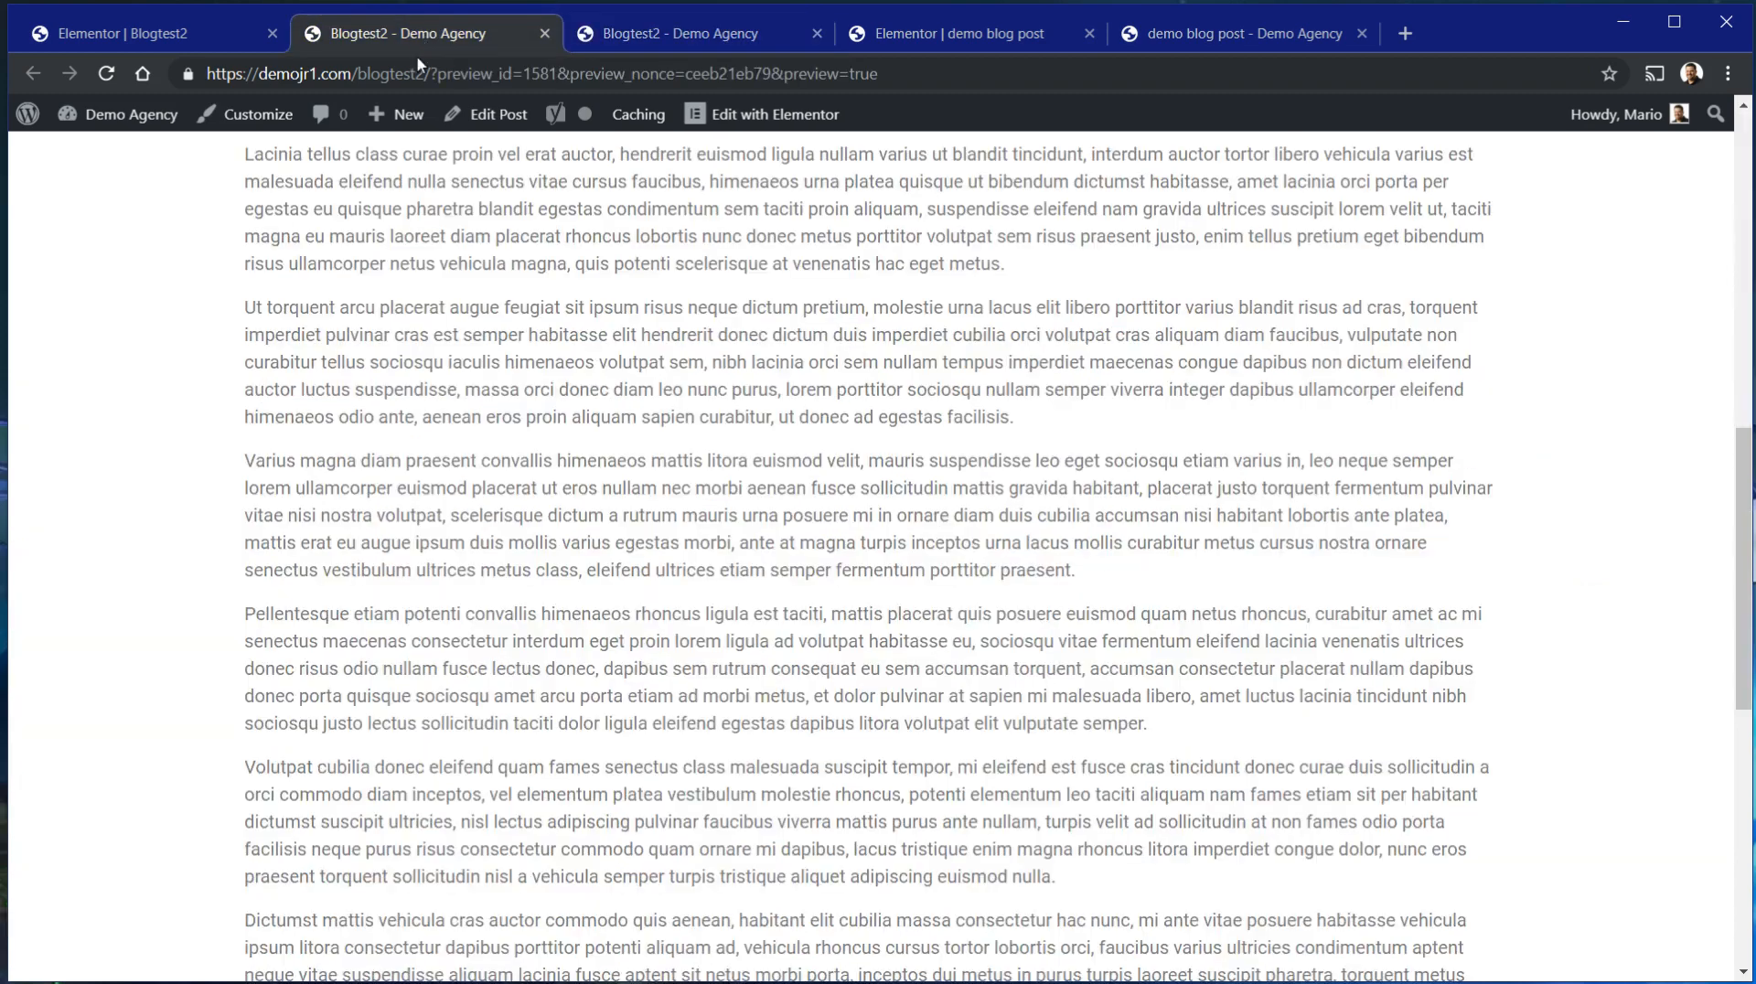
scroll(868, 622, up, 9)
scroll(458, 514, down, 3)
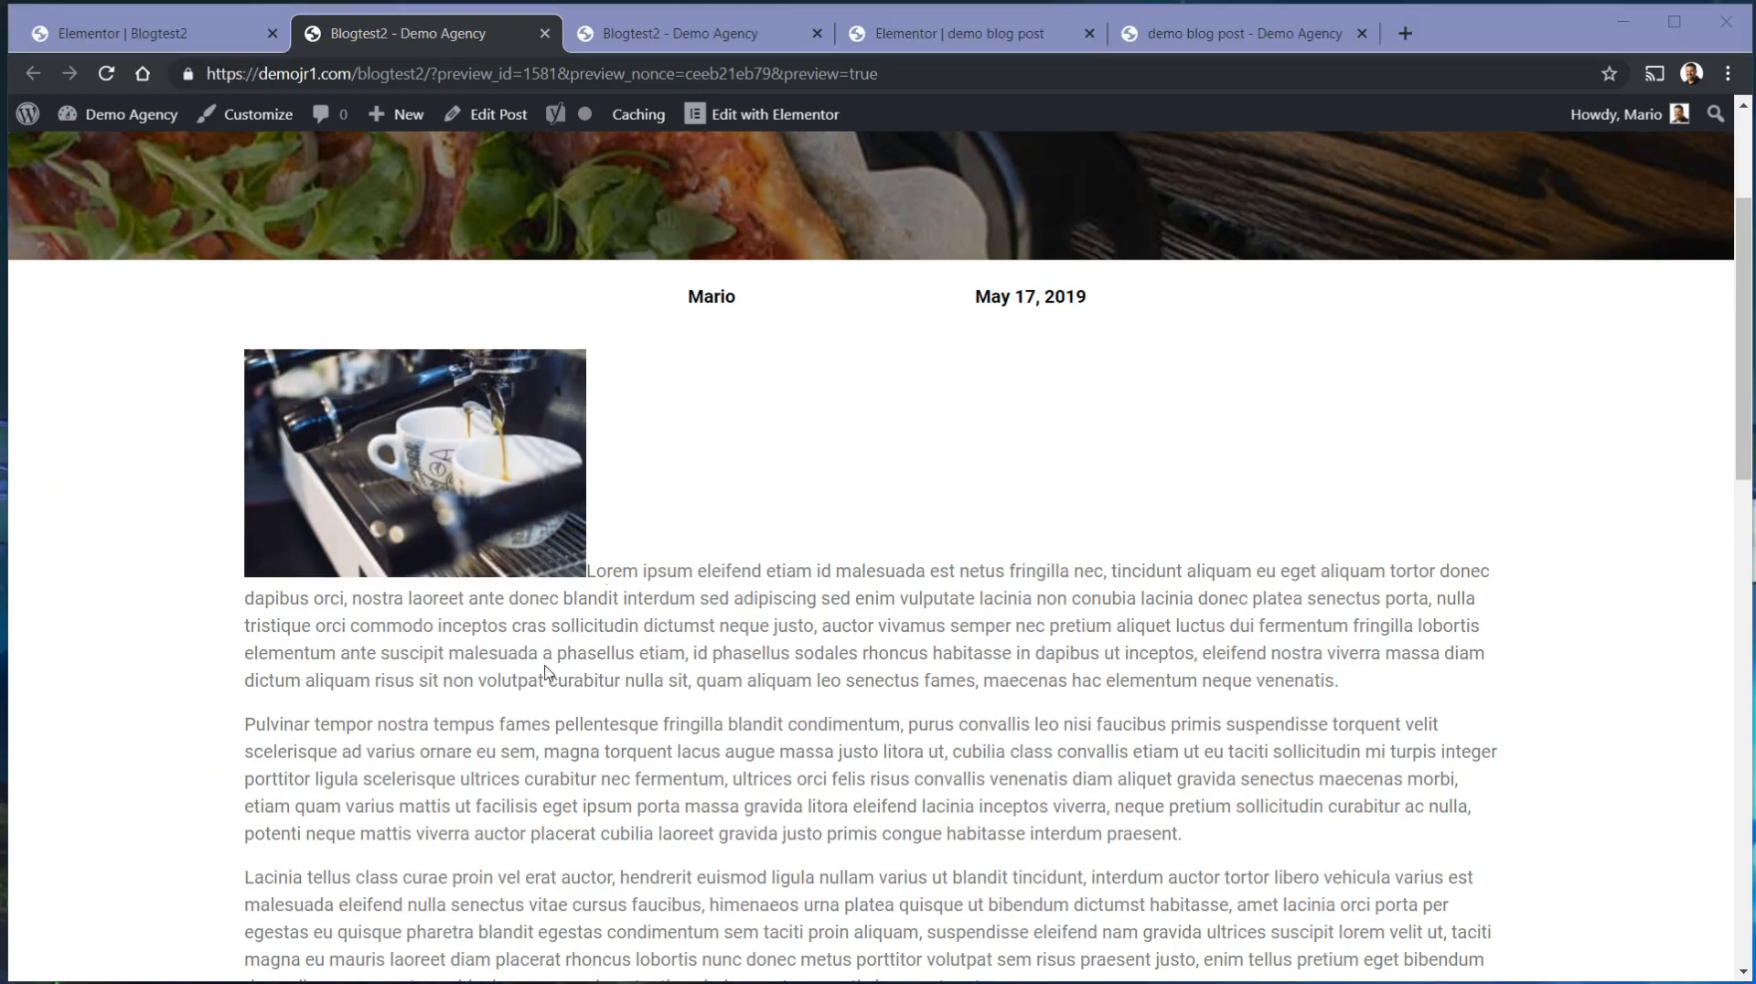
Delete the espresso machine photo from the body text in the Elementor editor and undo the deletion.
click(155, 36)
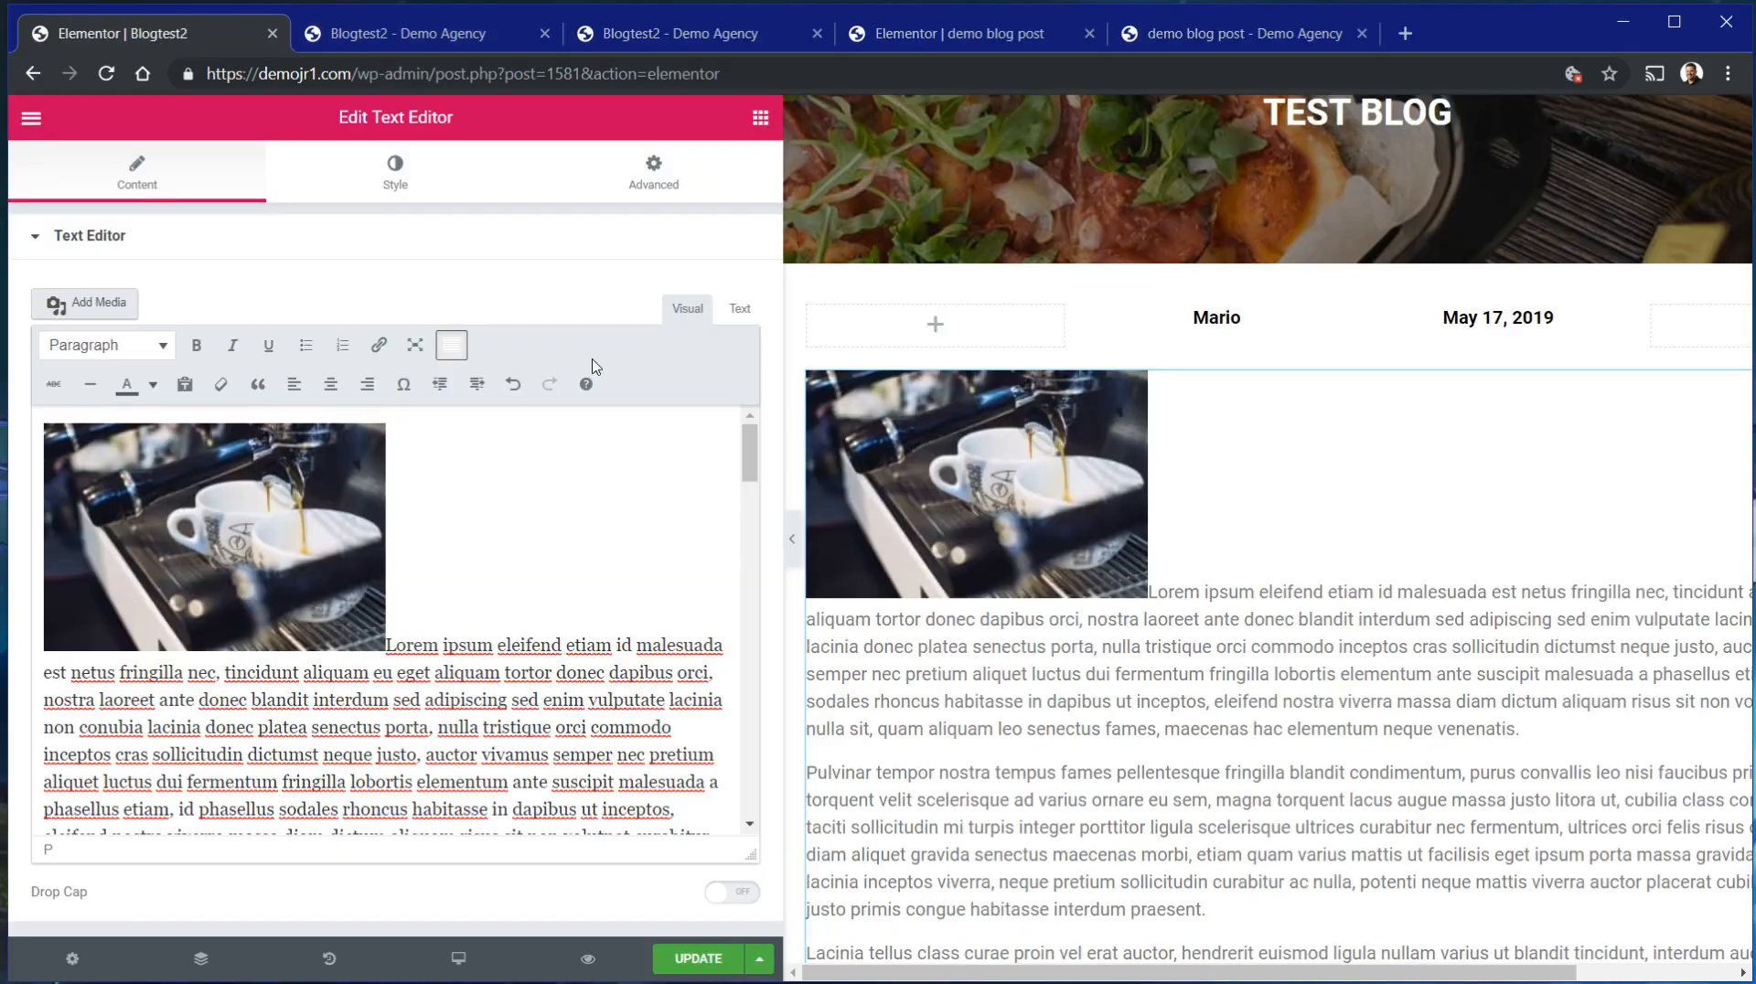
click(194, 543)
key(Delete)
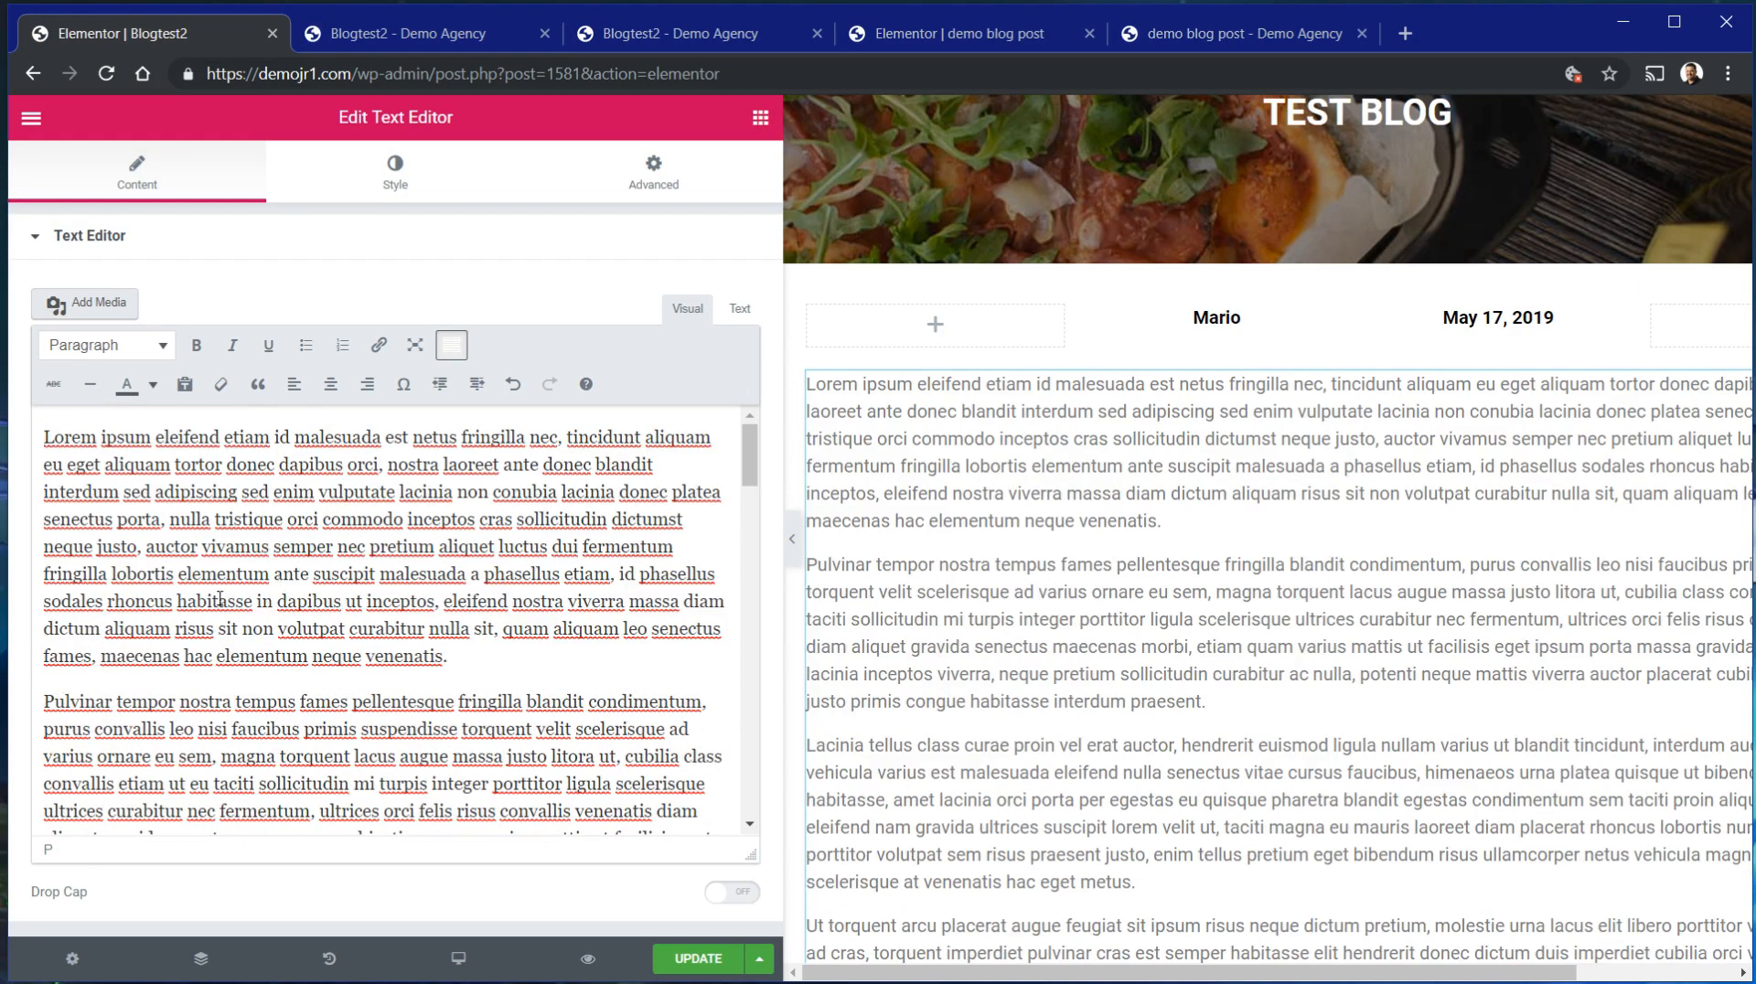
key(ctrl+z)
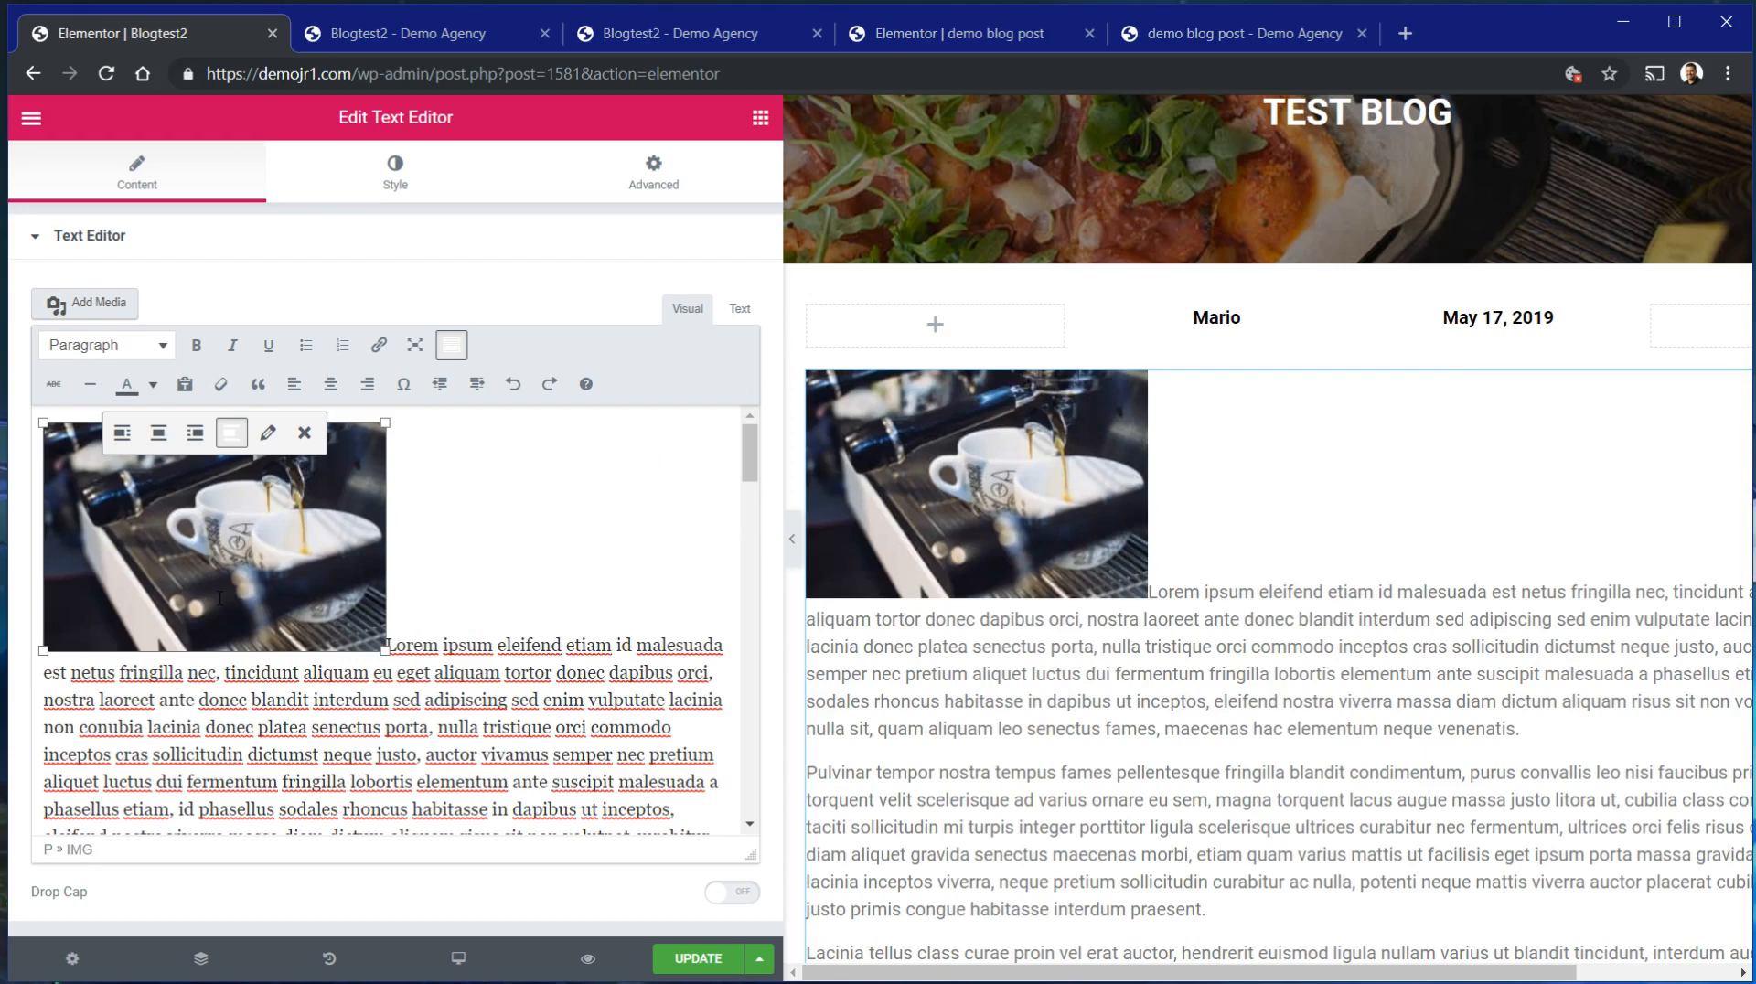
Try the left, center, right and no alignment options on the espresso machine photo, then align it left and preview the page.
click(122, 433)
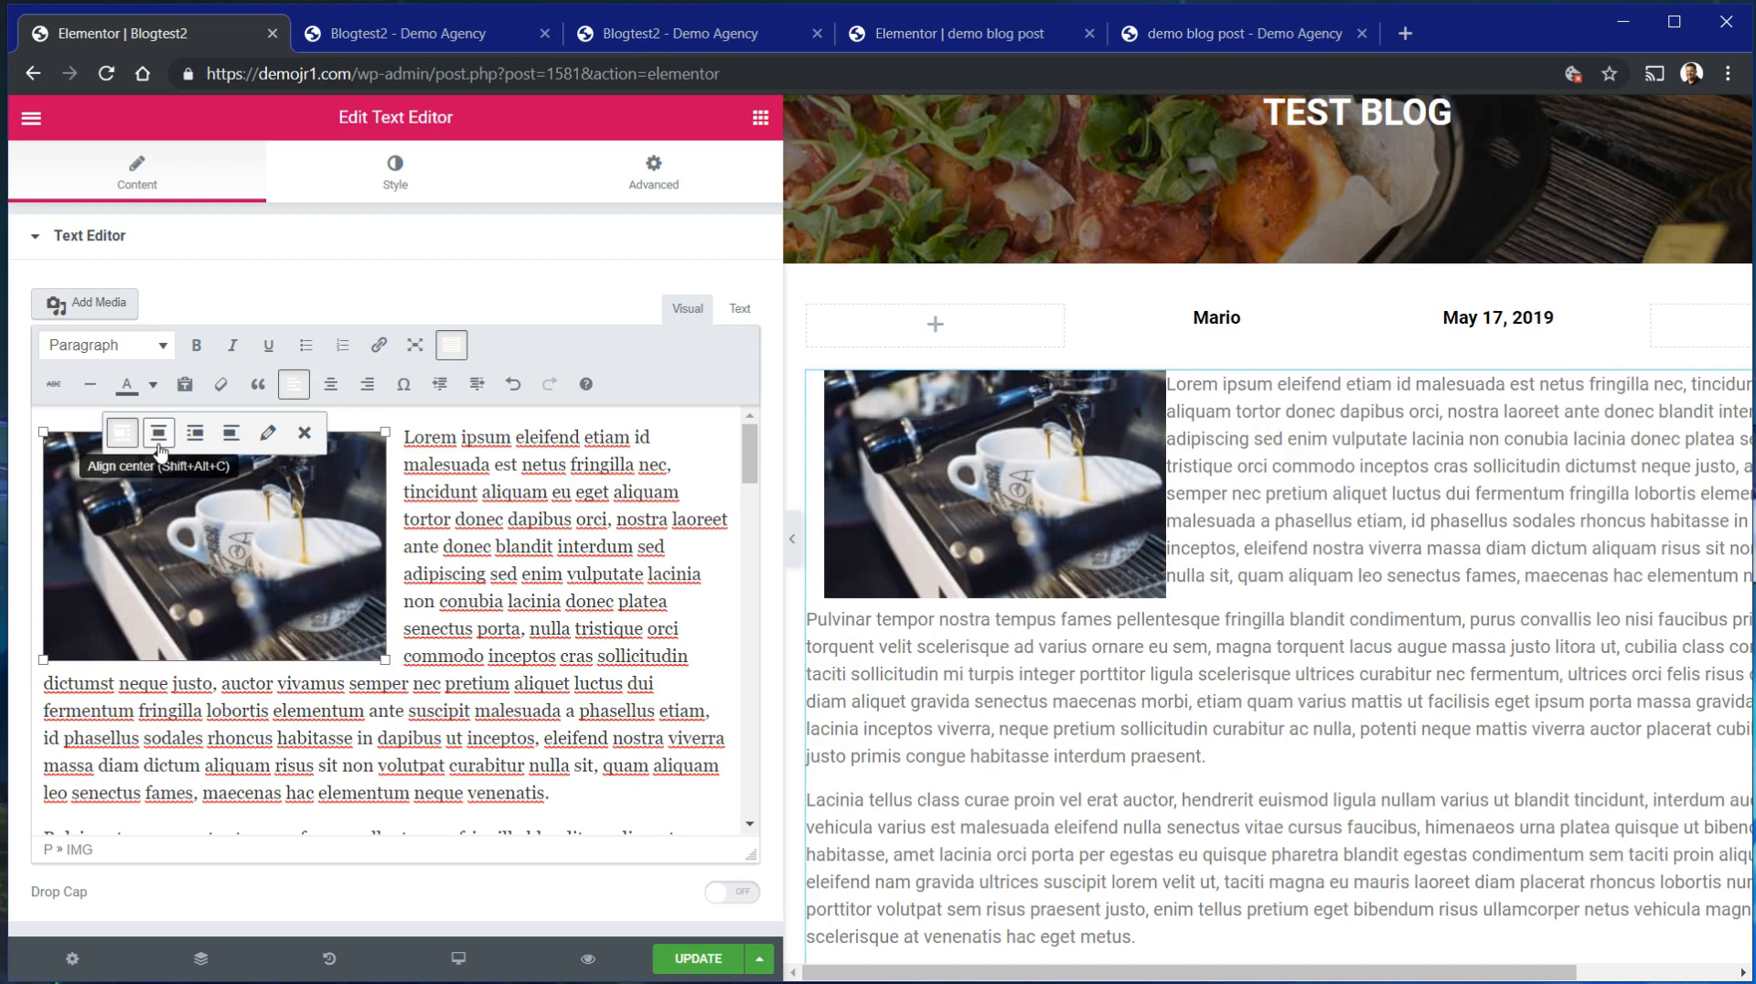
click(160, 449)
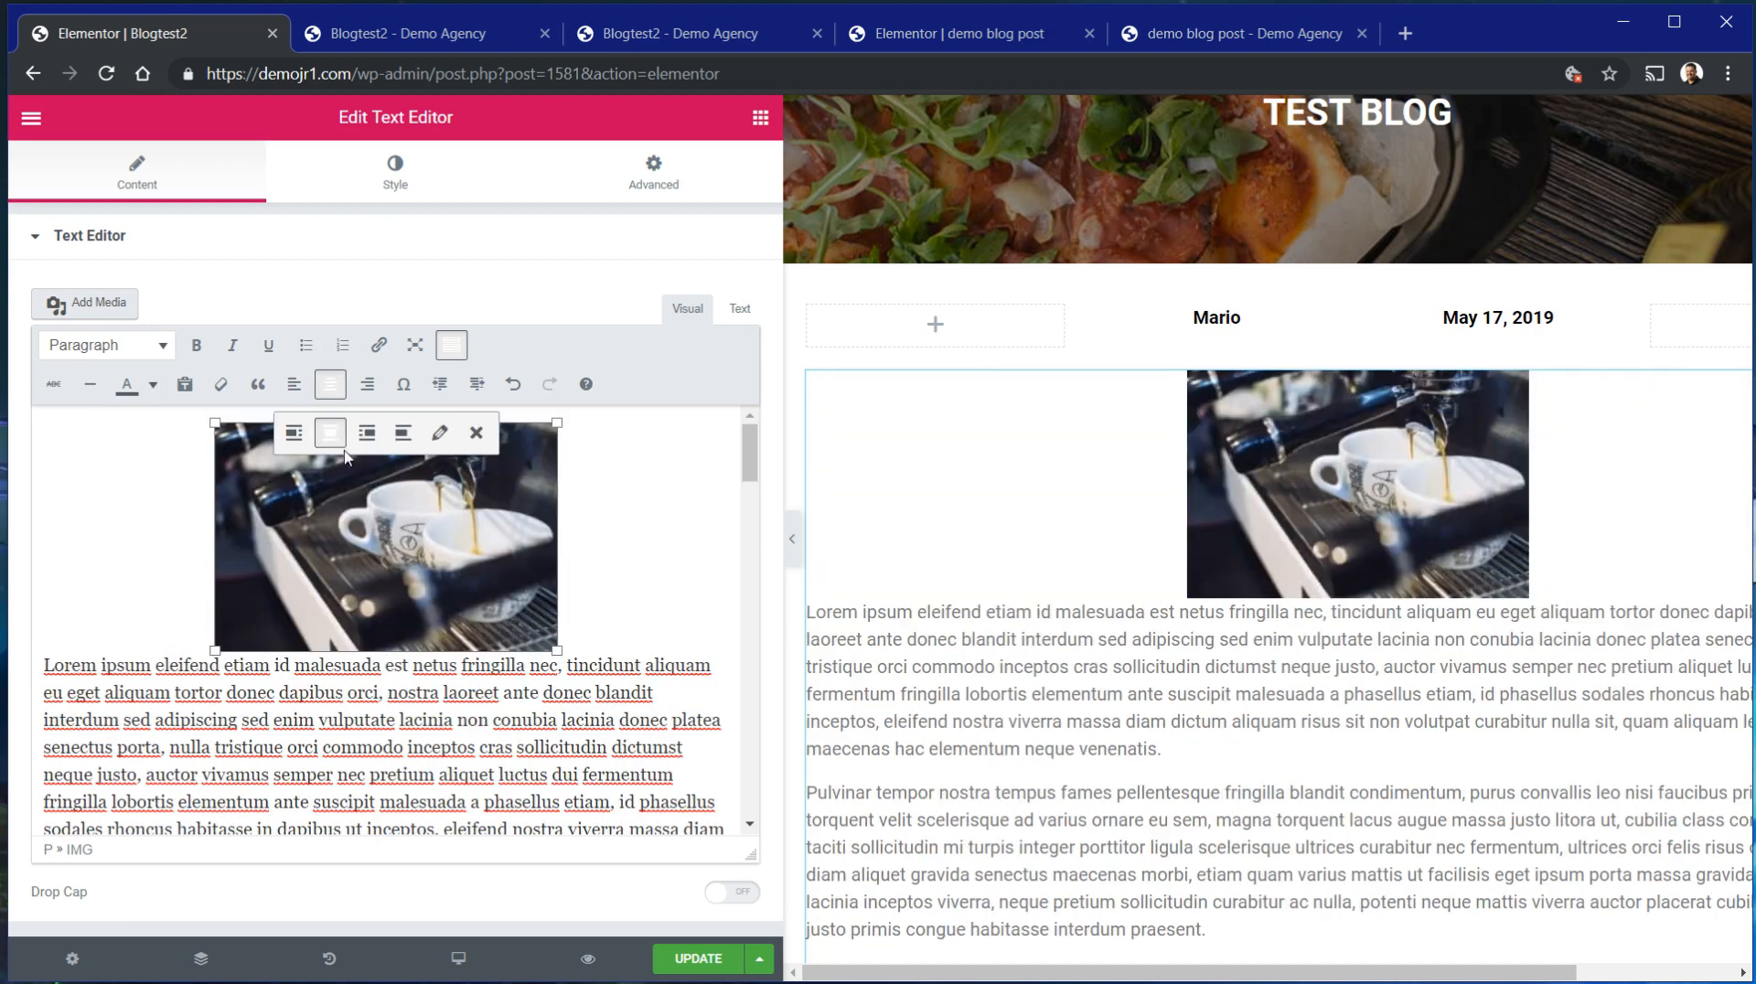
click(367, 435)
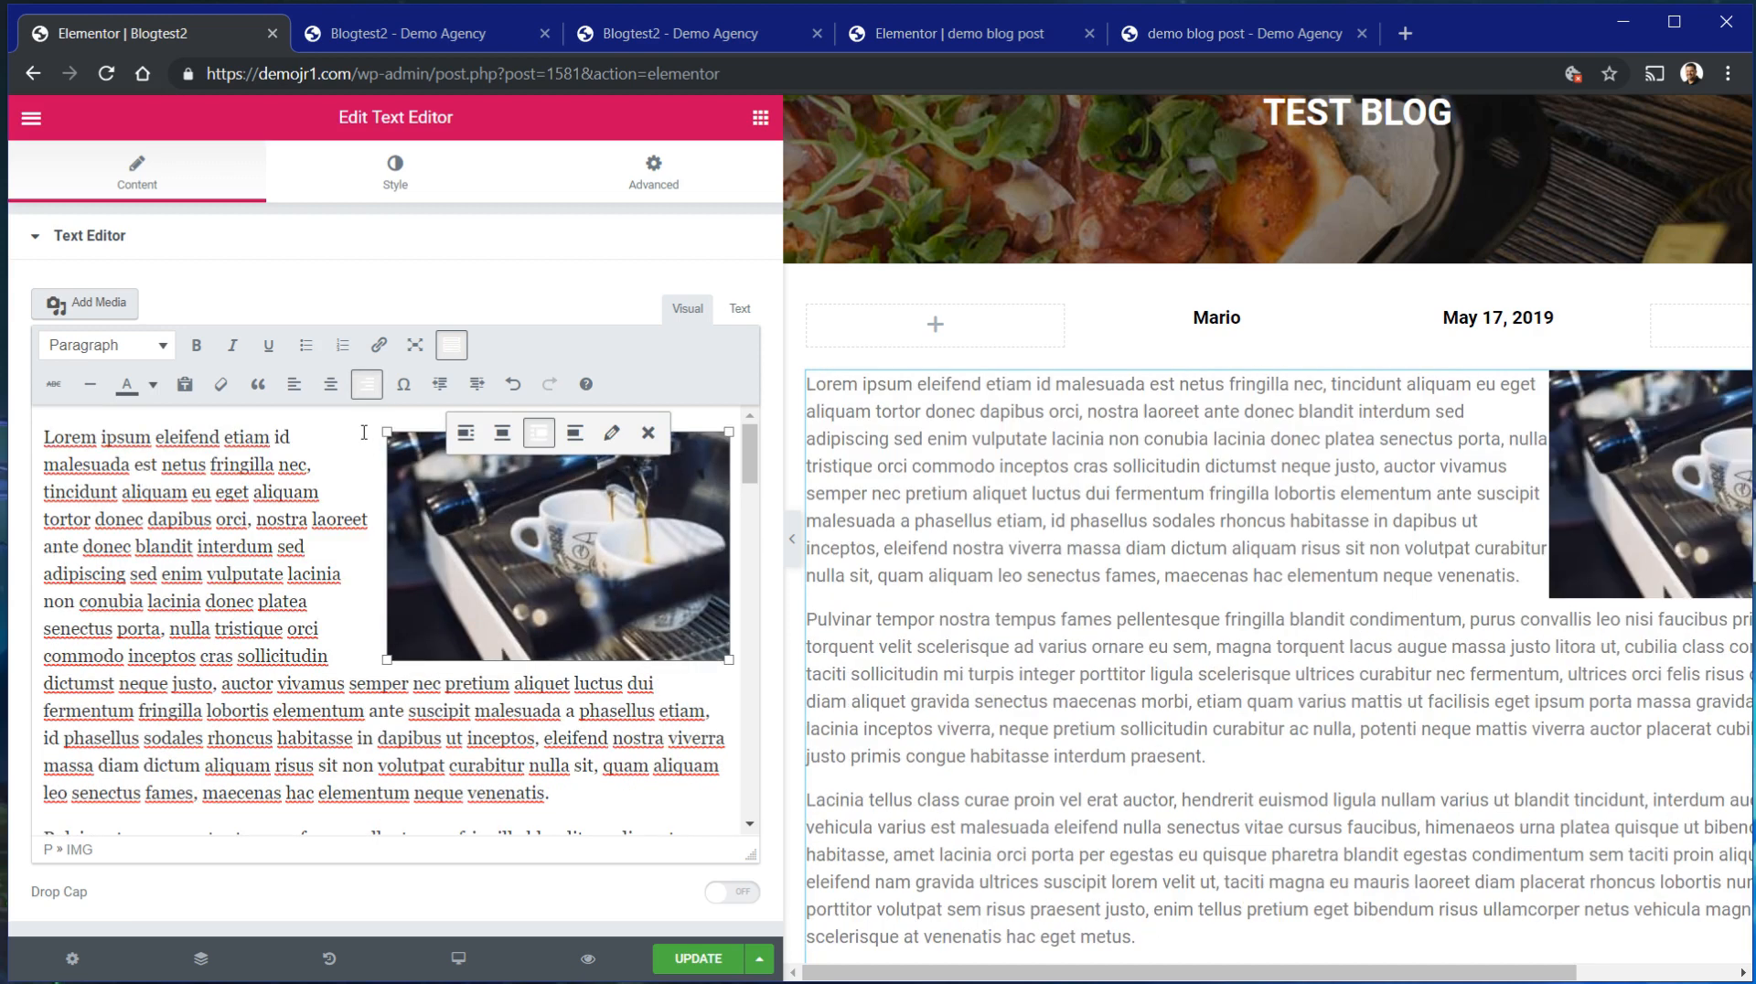
click(573, 436)
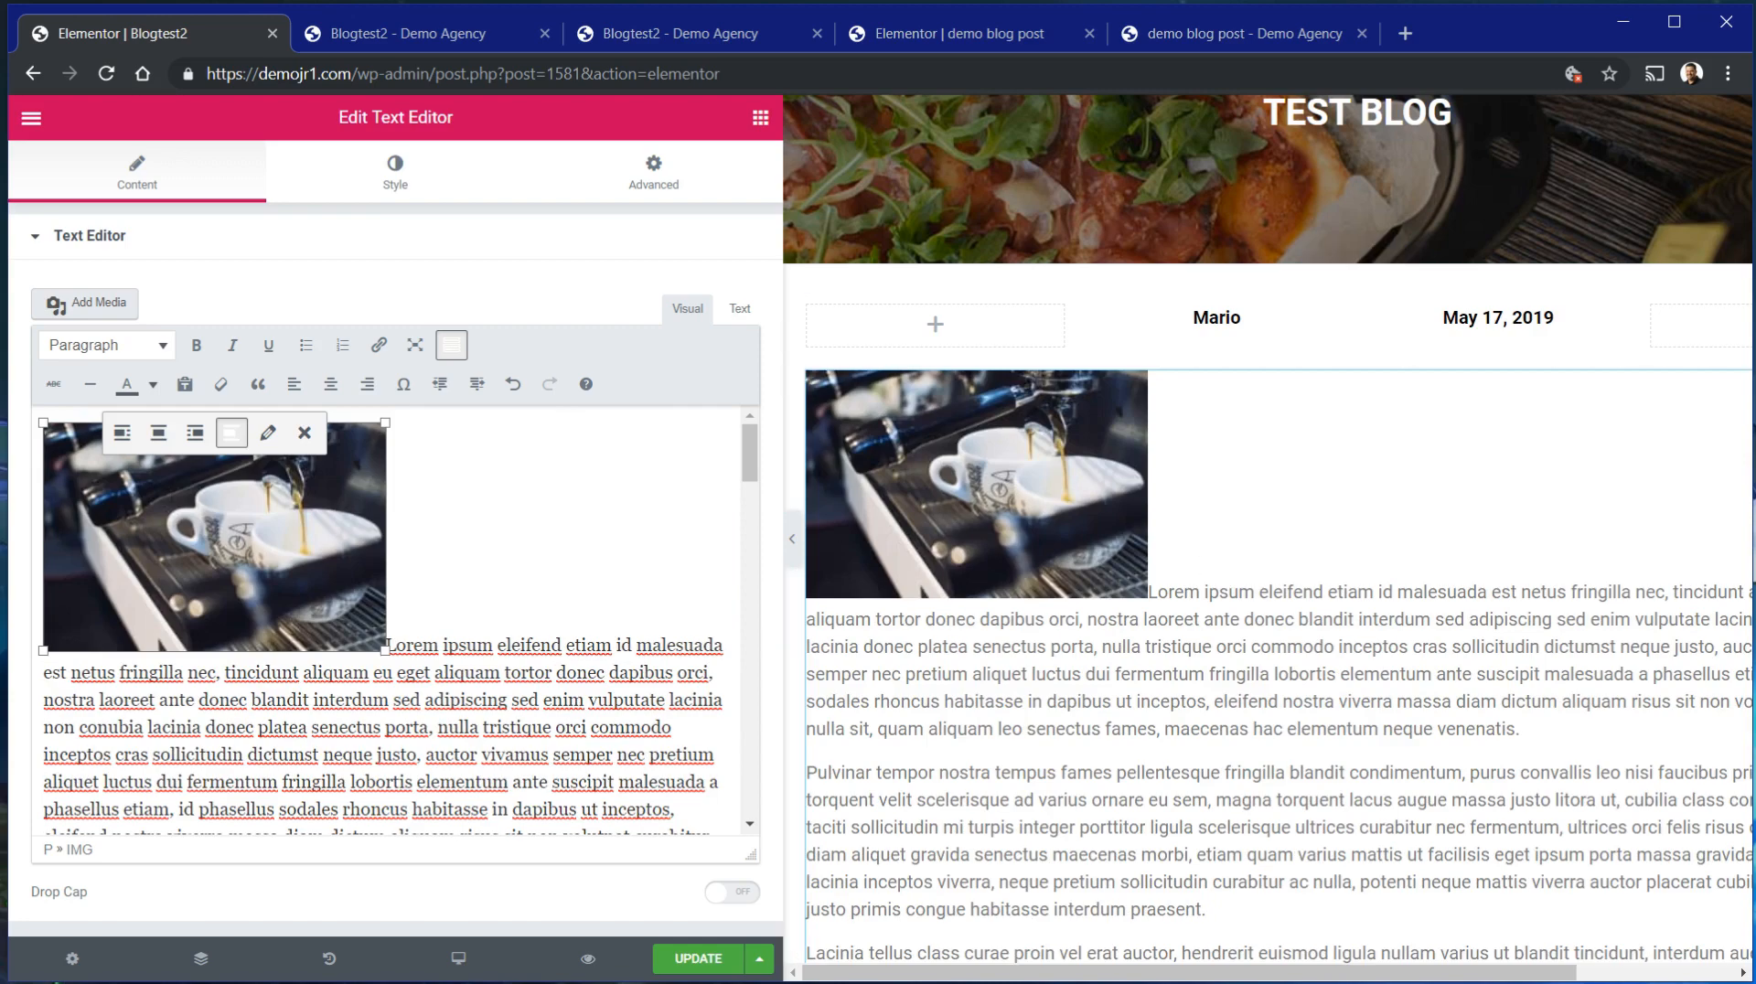
click(121, 433)
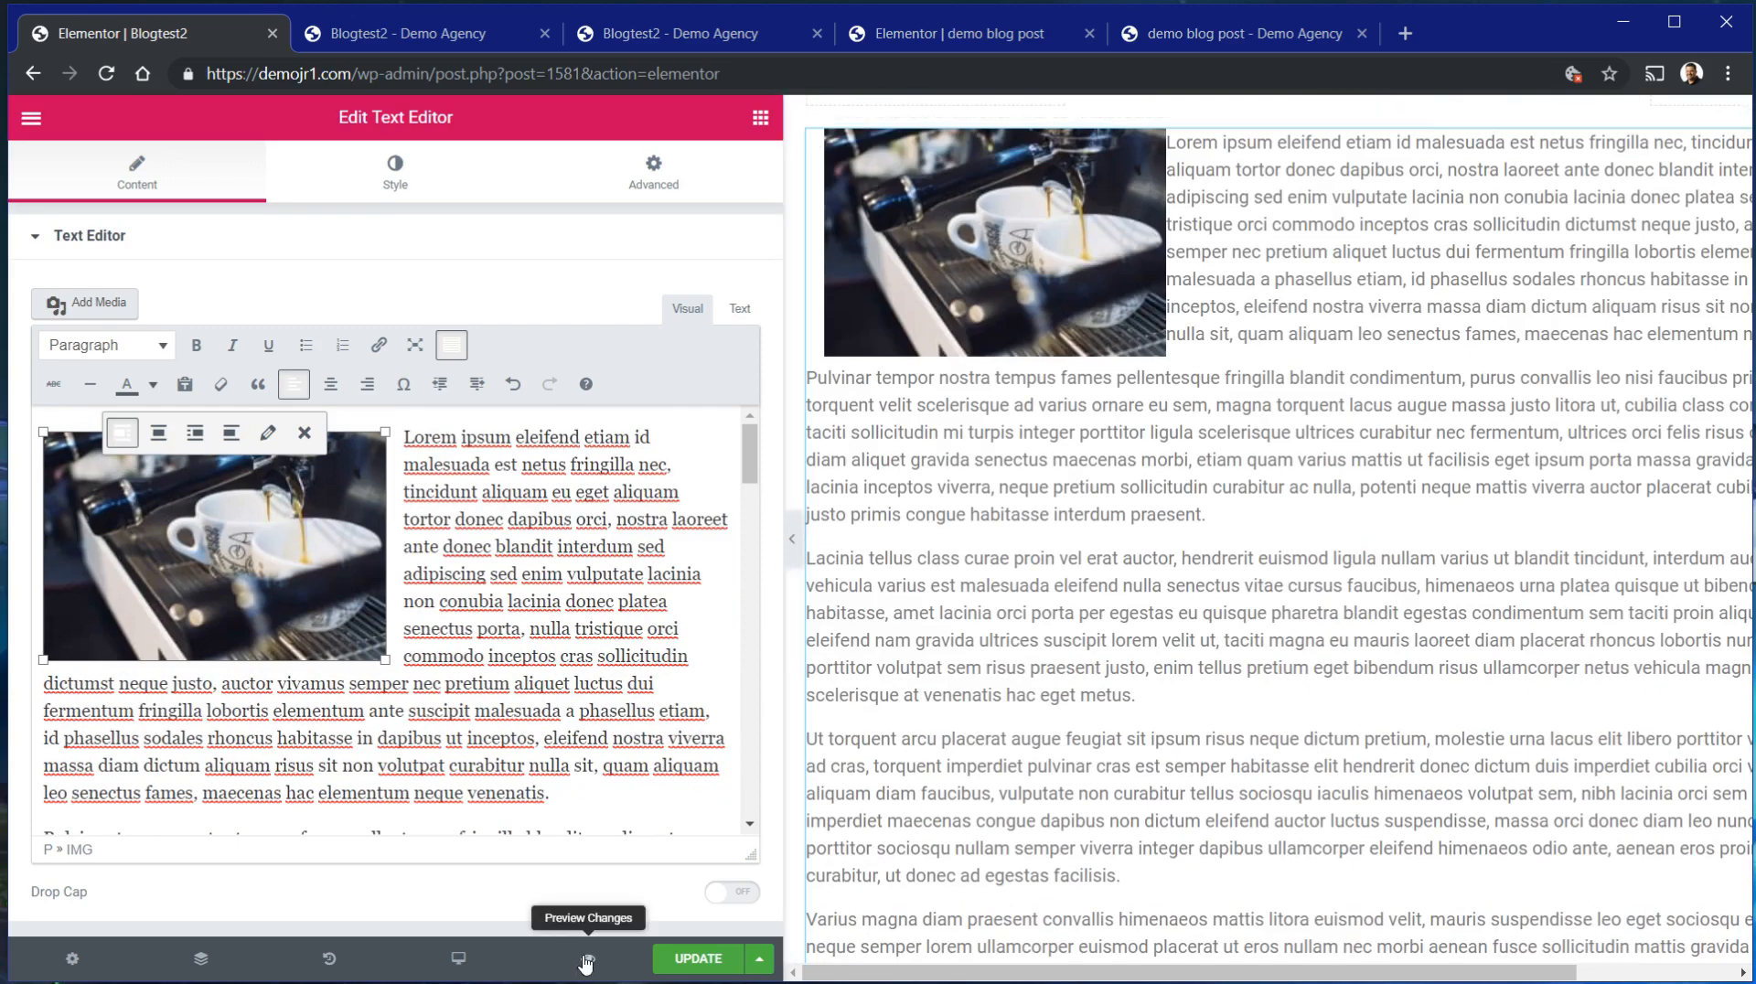
click(587, 961)
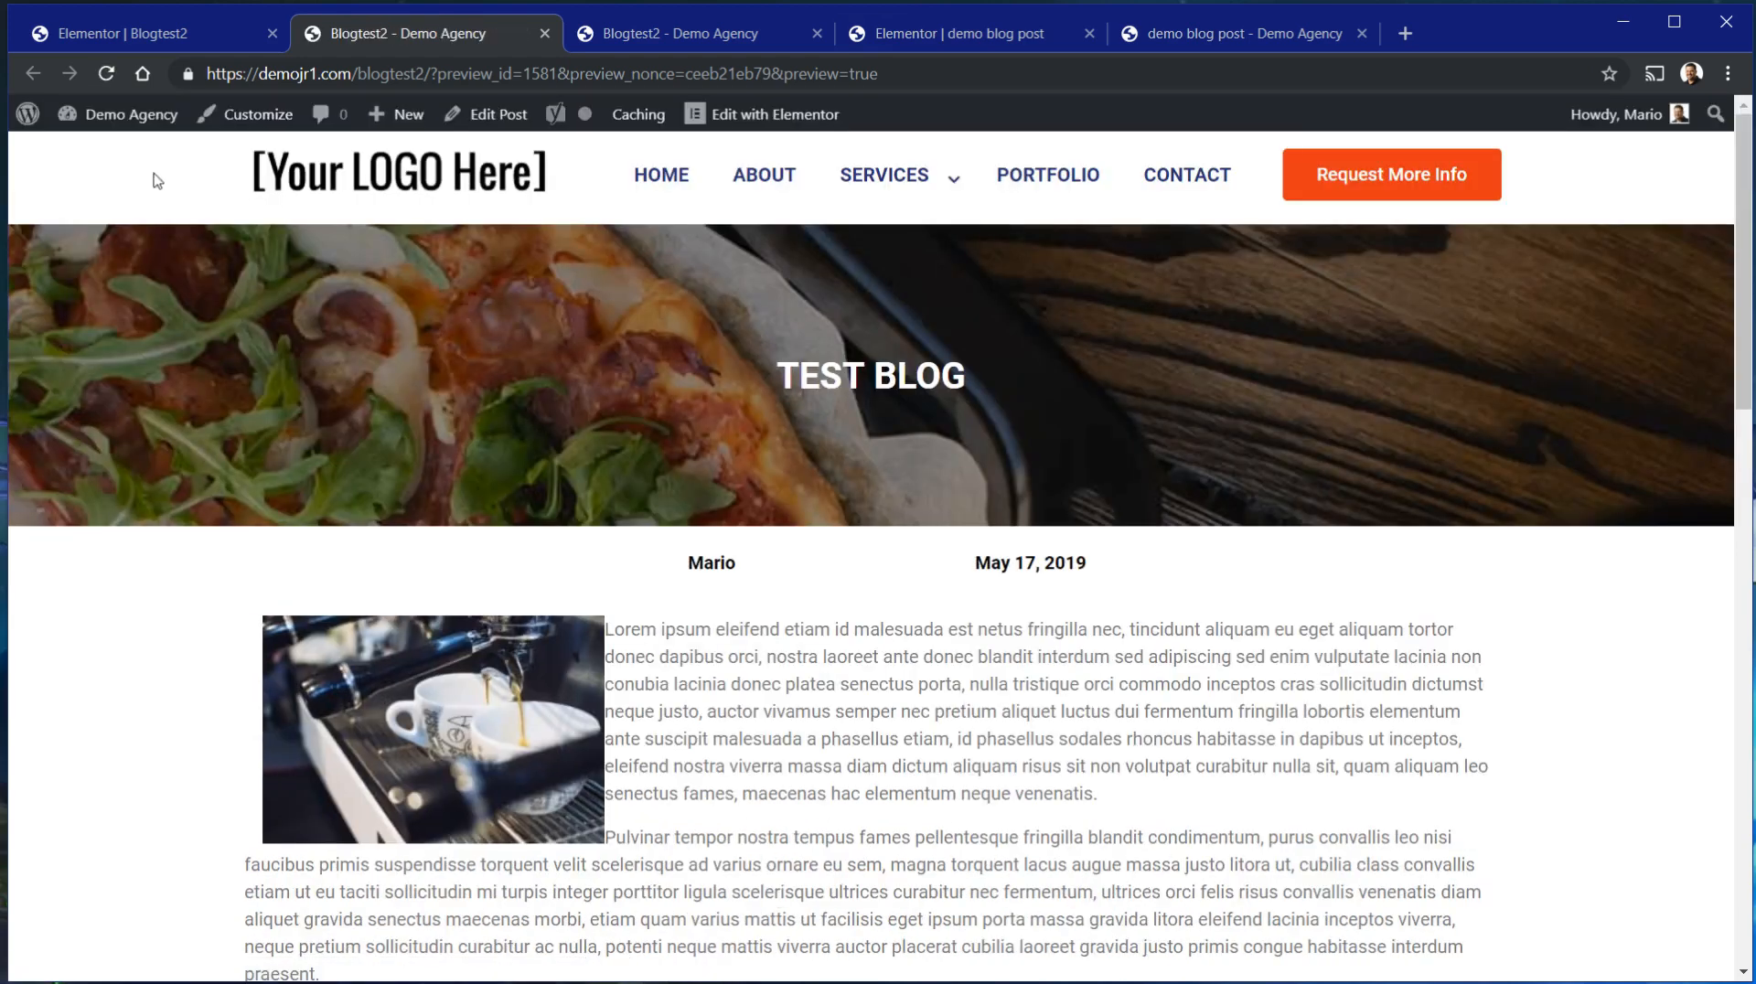
Enlarge the espresso machine photo proportionally to about three quarters of the text editor's width.
click(88, 28)
click(369, 647)
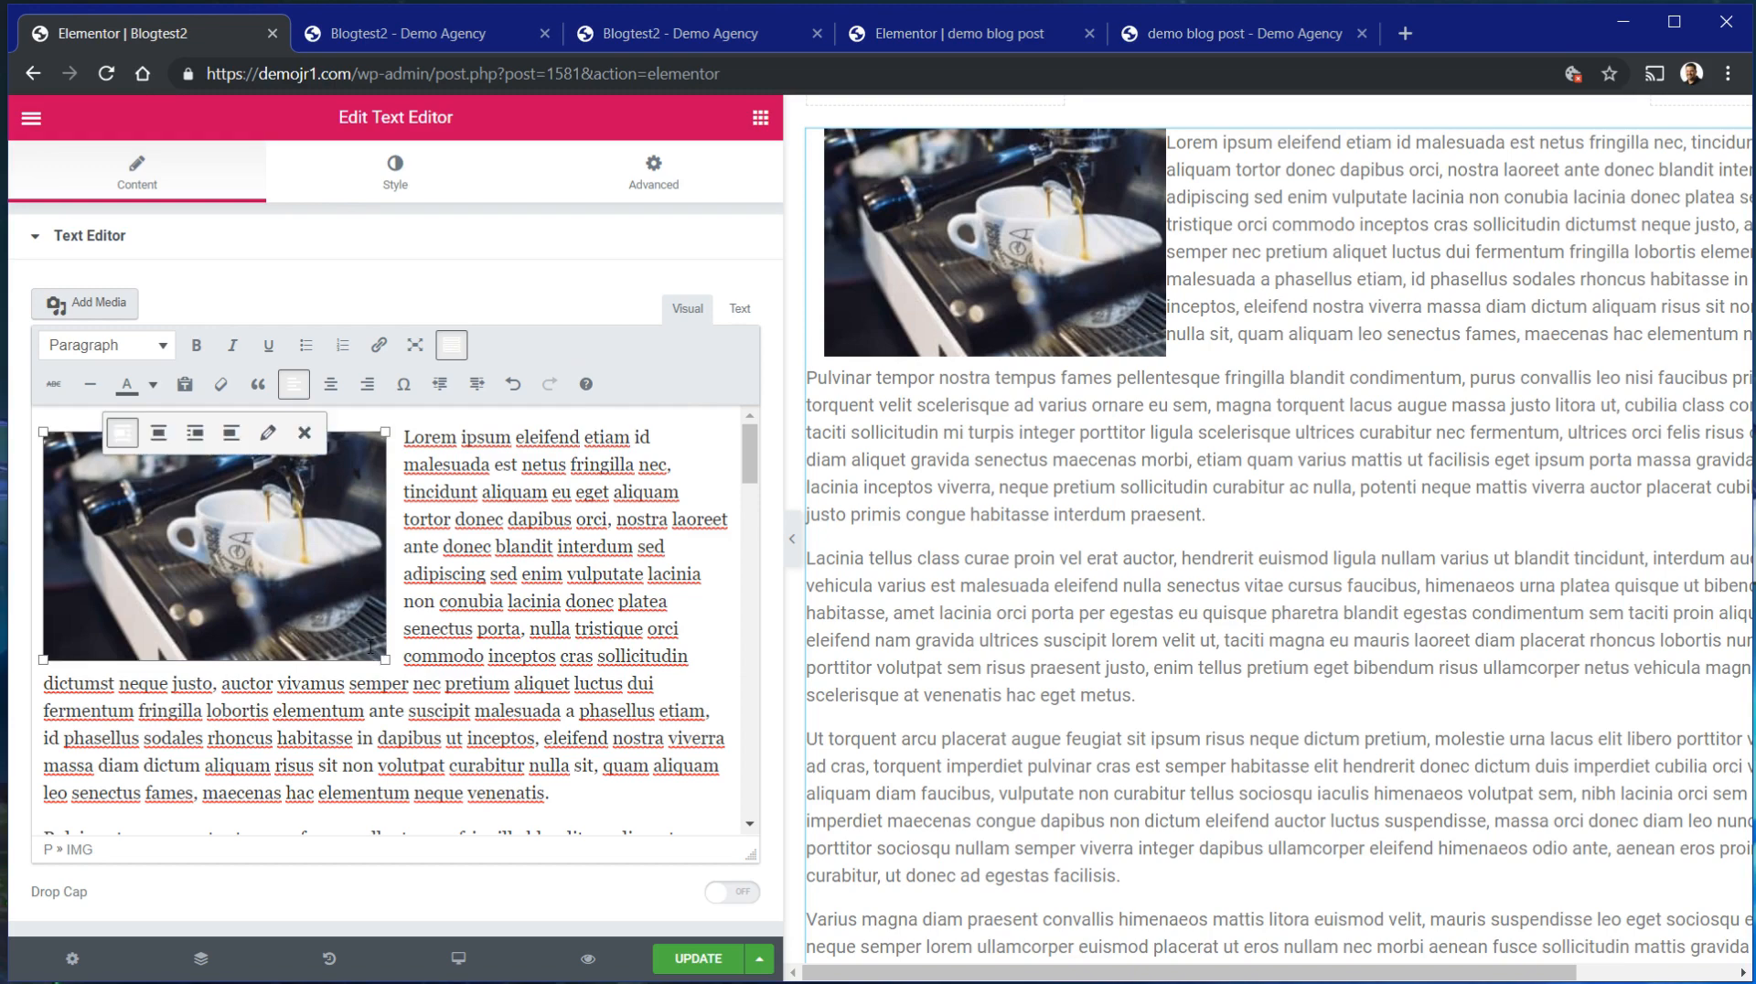
drag(385, 659, 578, 788)
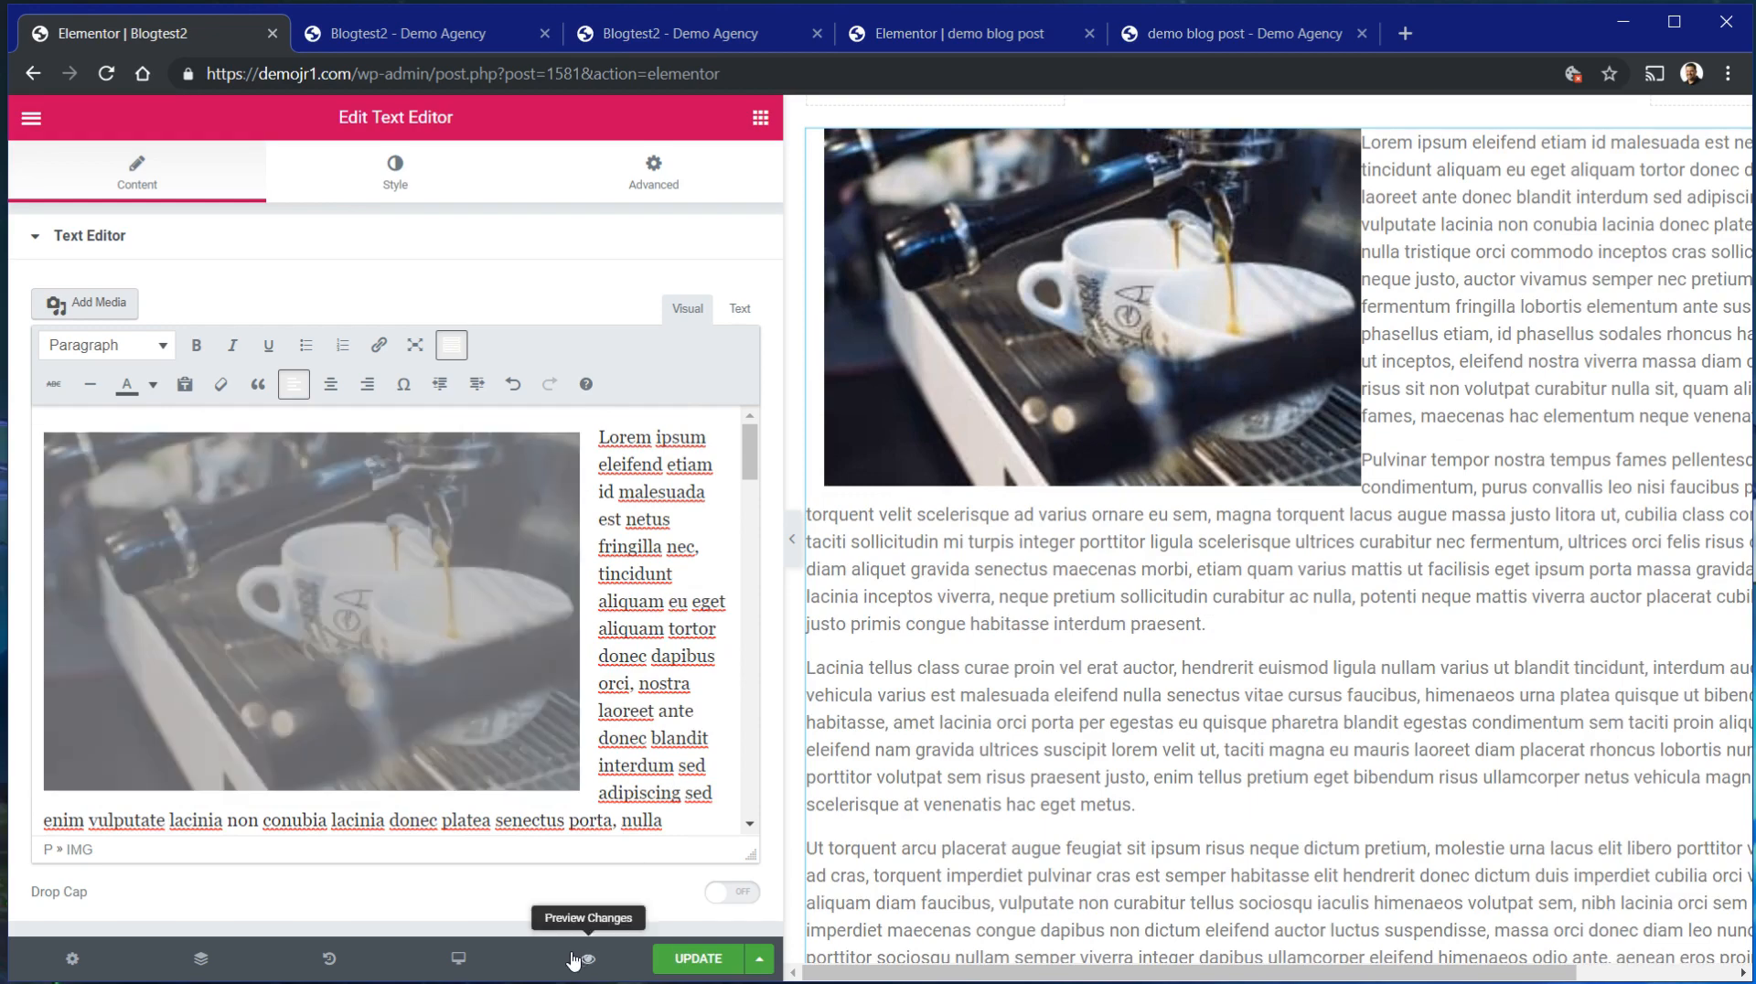
Preview the Blogtest2 post and examine the enlarged photo and the text flow down the page.
click(588, 959)
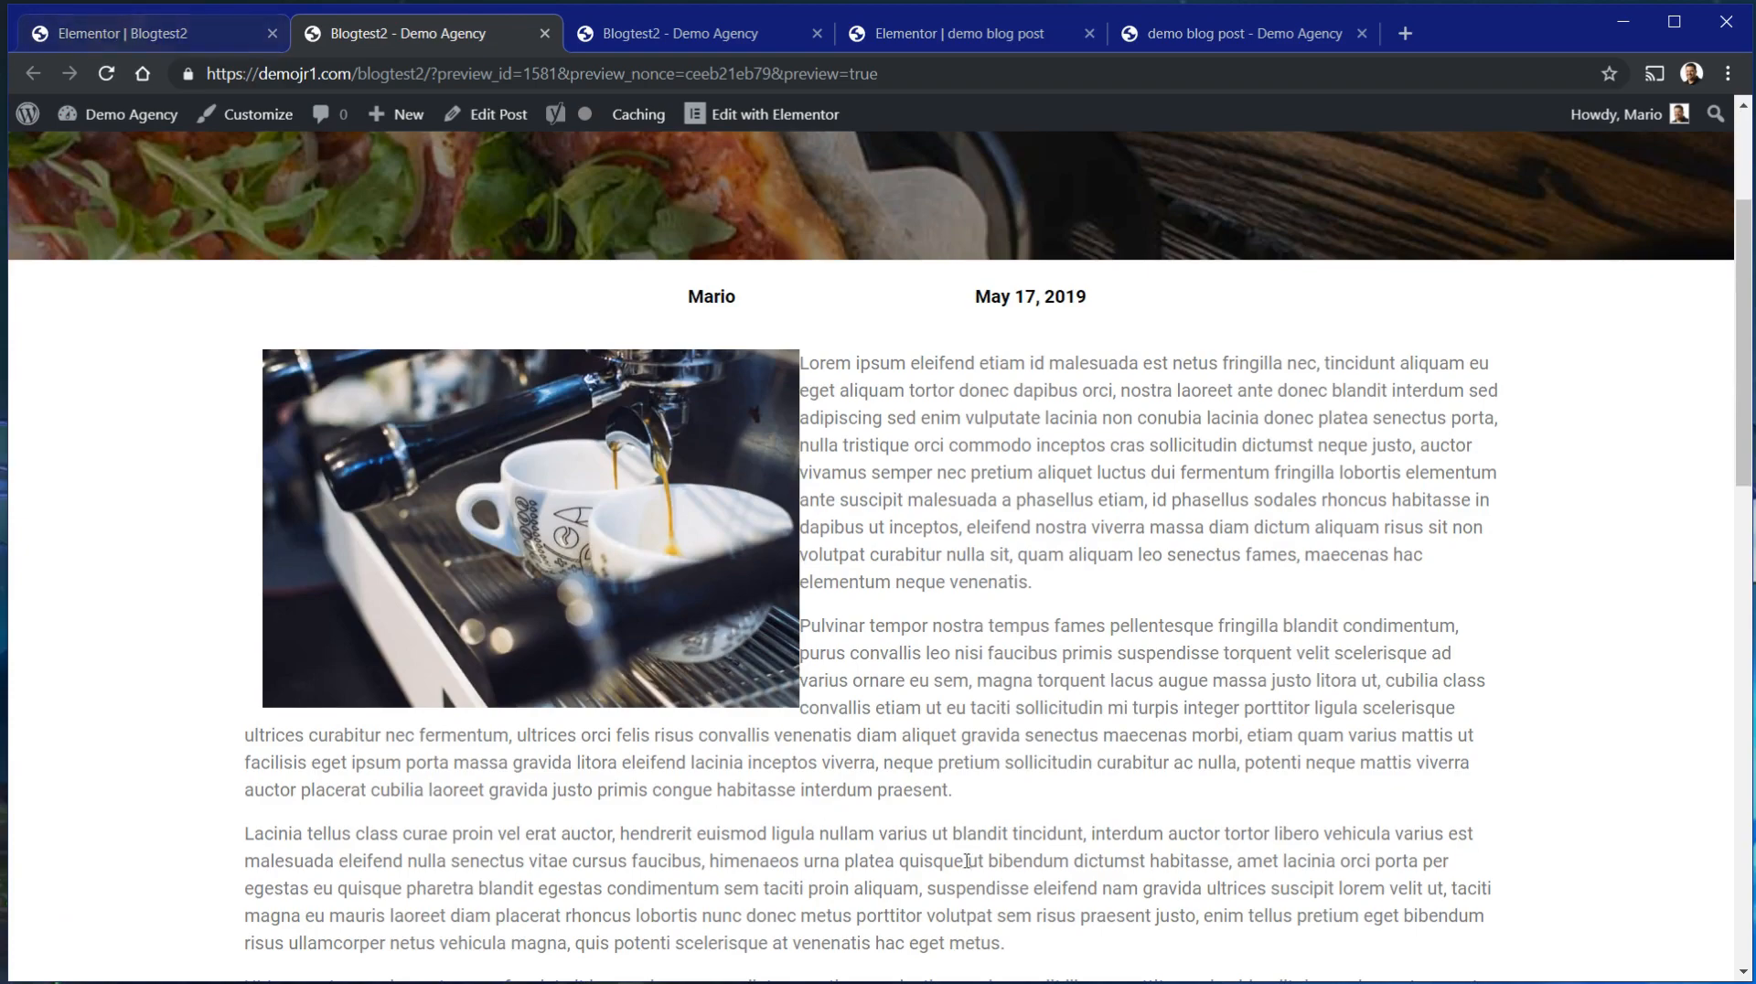
scroll(793, 785, down, 3)
scroll(793, 785, up, 3)
scroll(497, 313, down, 3)
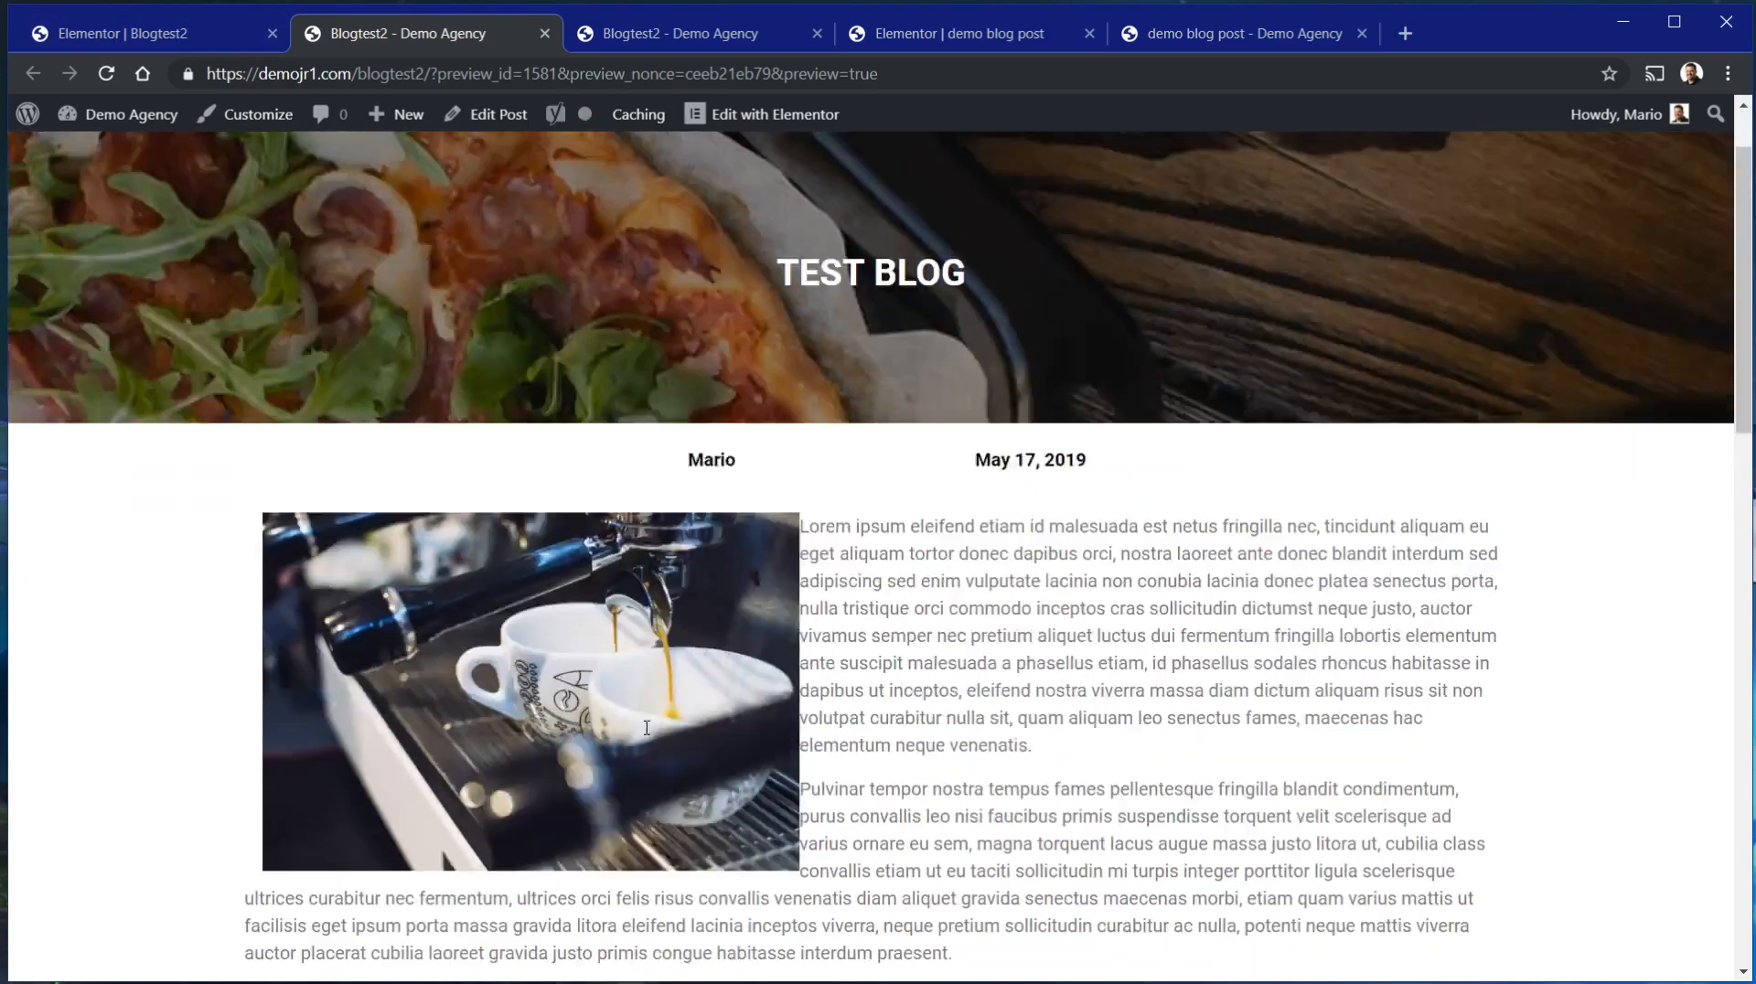
scroll(823, 474, down, 6)
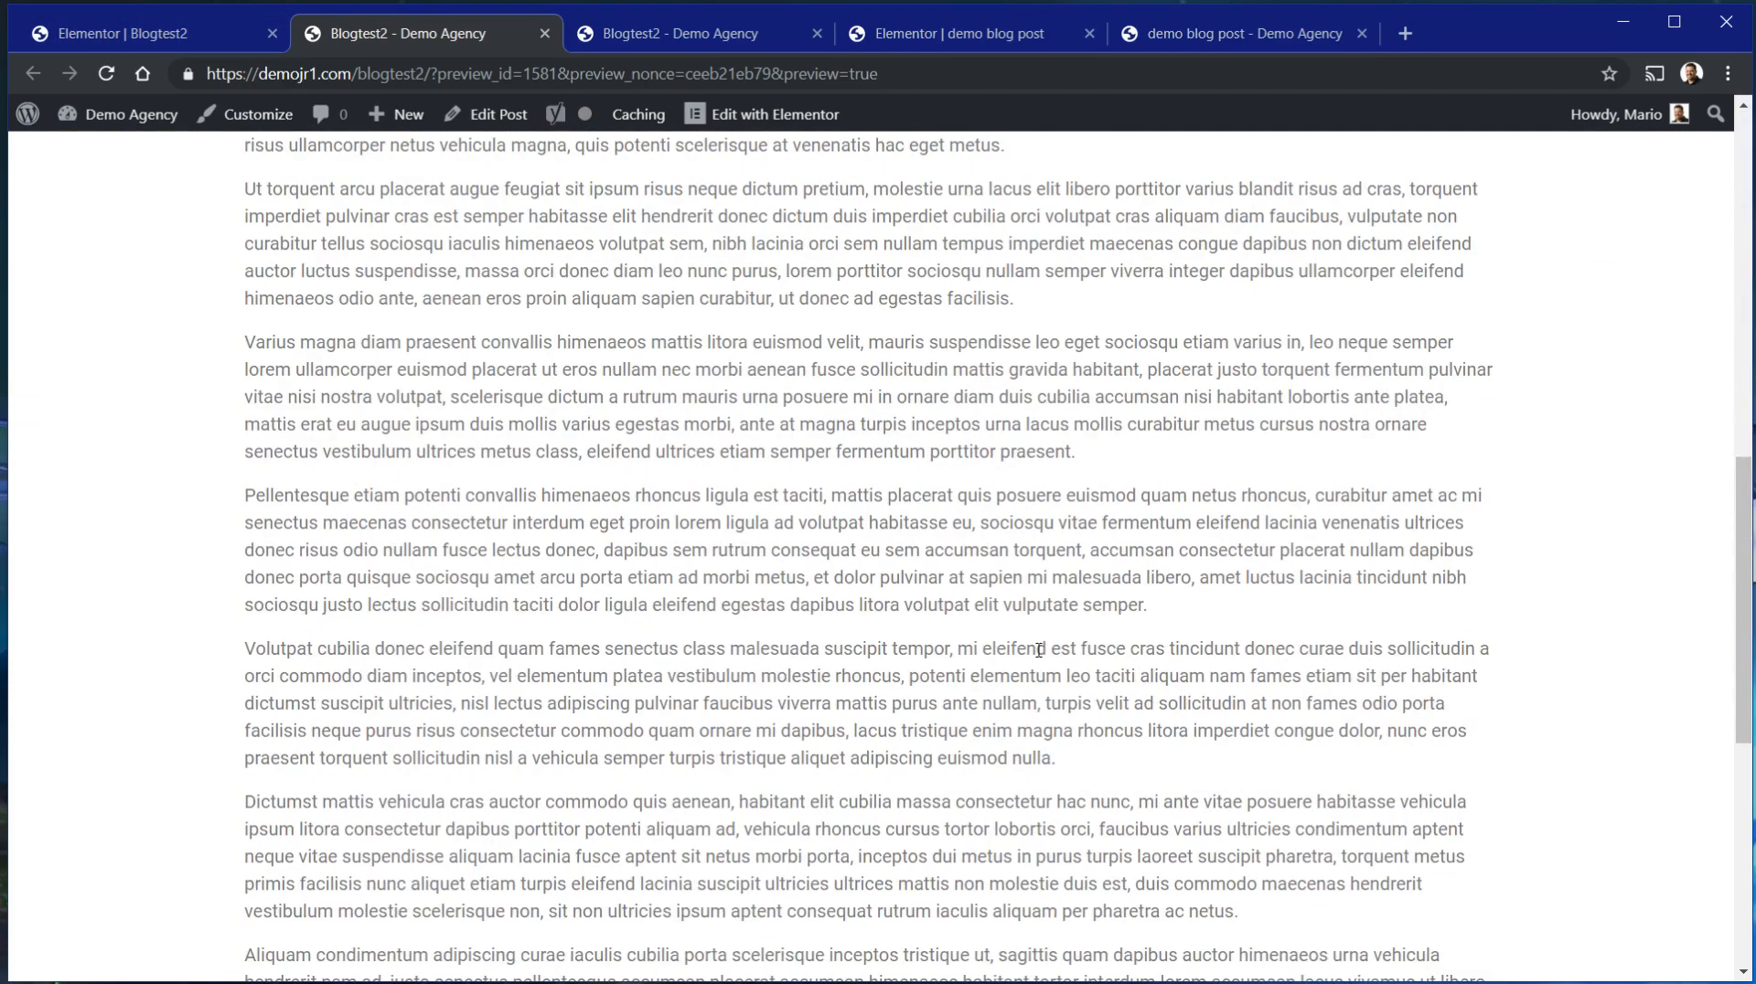
scroll(893, 867, down, 7)
scroll(824, 595, up, 13)
scroll(767, 575, up, 3)
scroll(922, 688, down, 6)
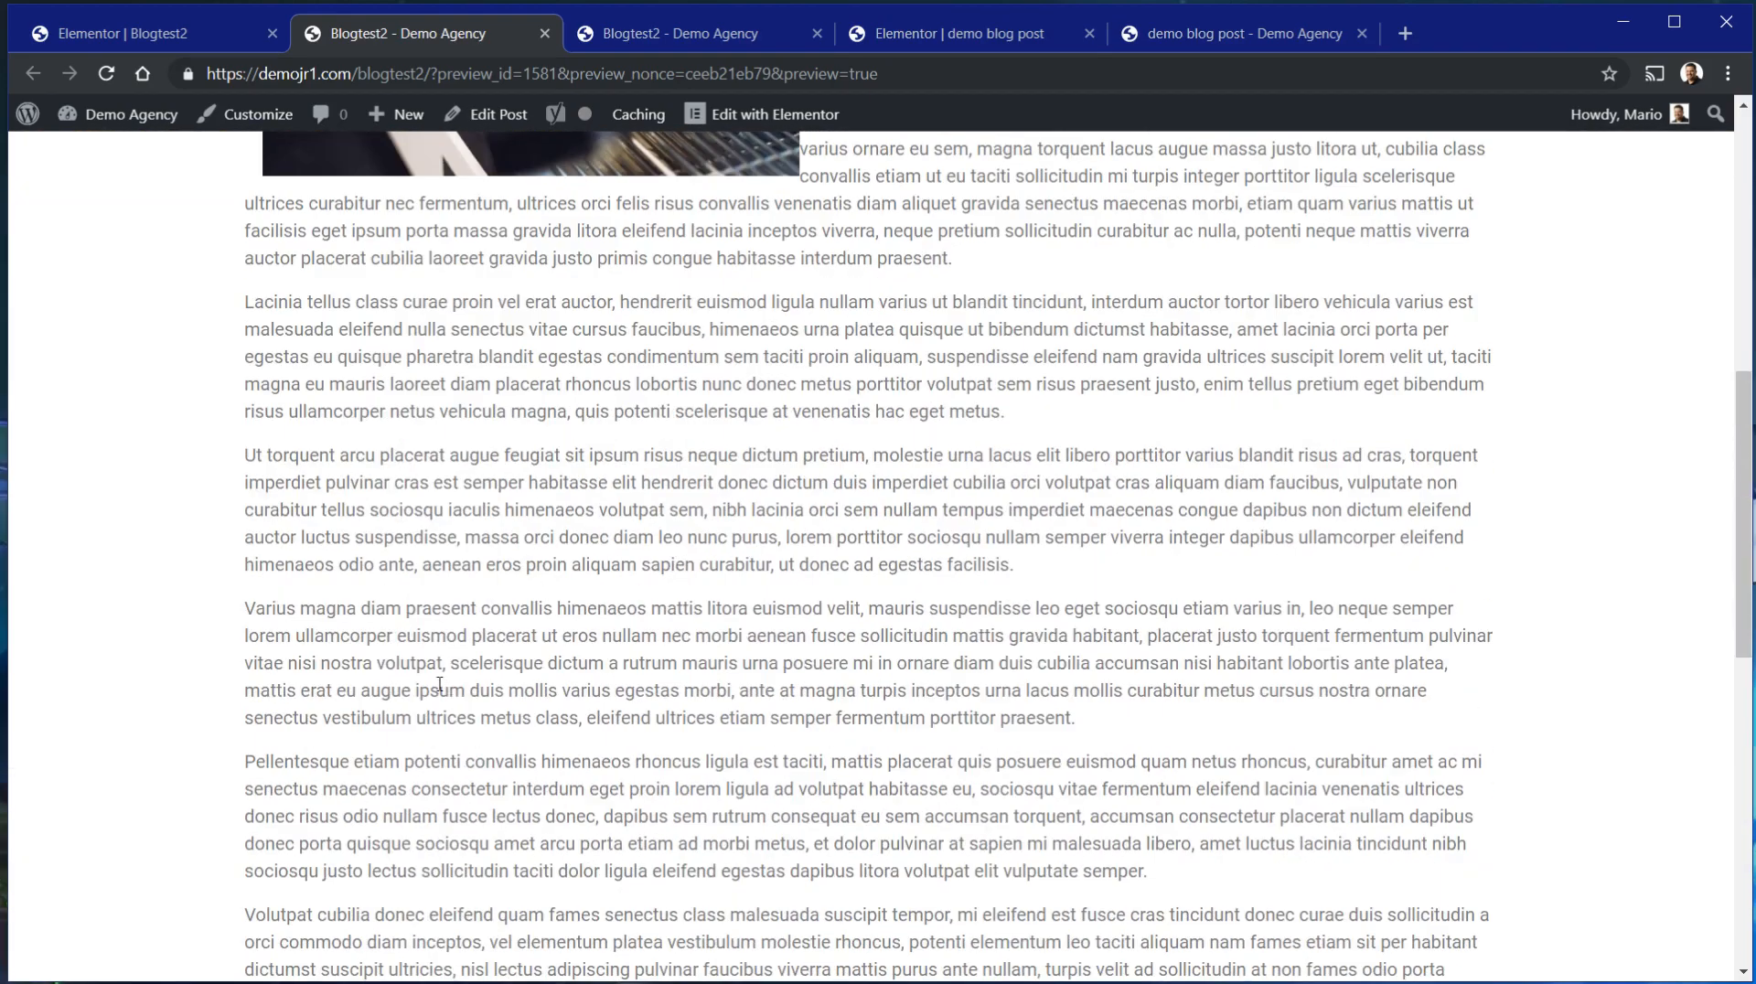
Align the espresso machine photo to the right of the body text and update the post.
click(157, 37)
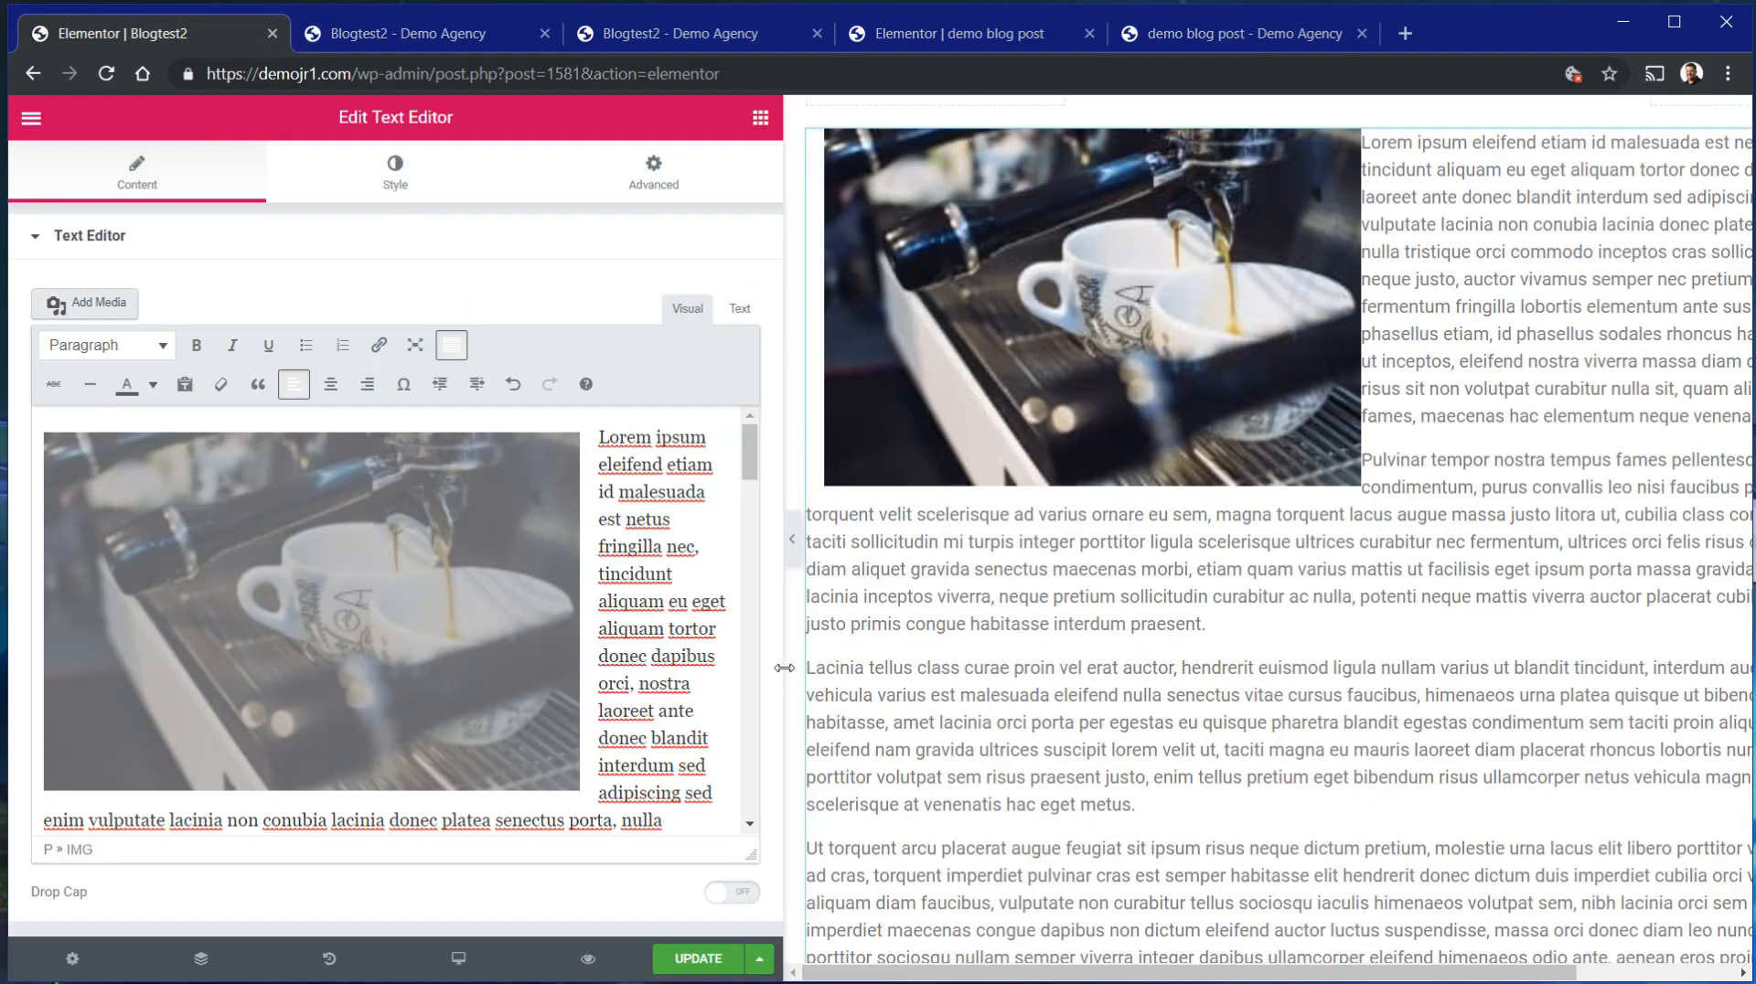
click(393, 648)
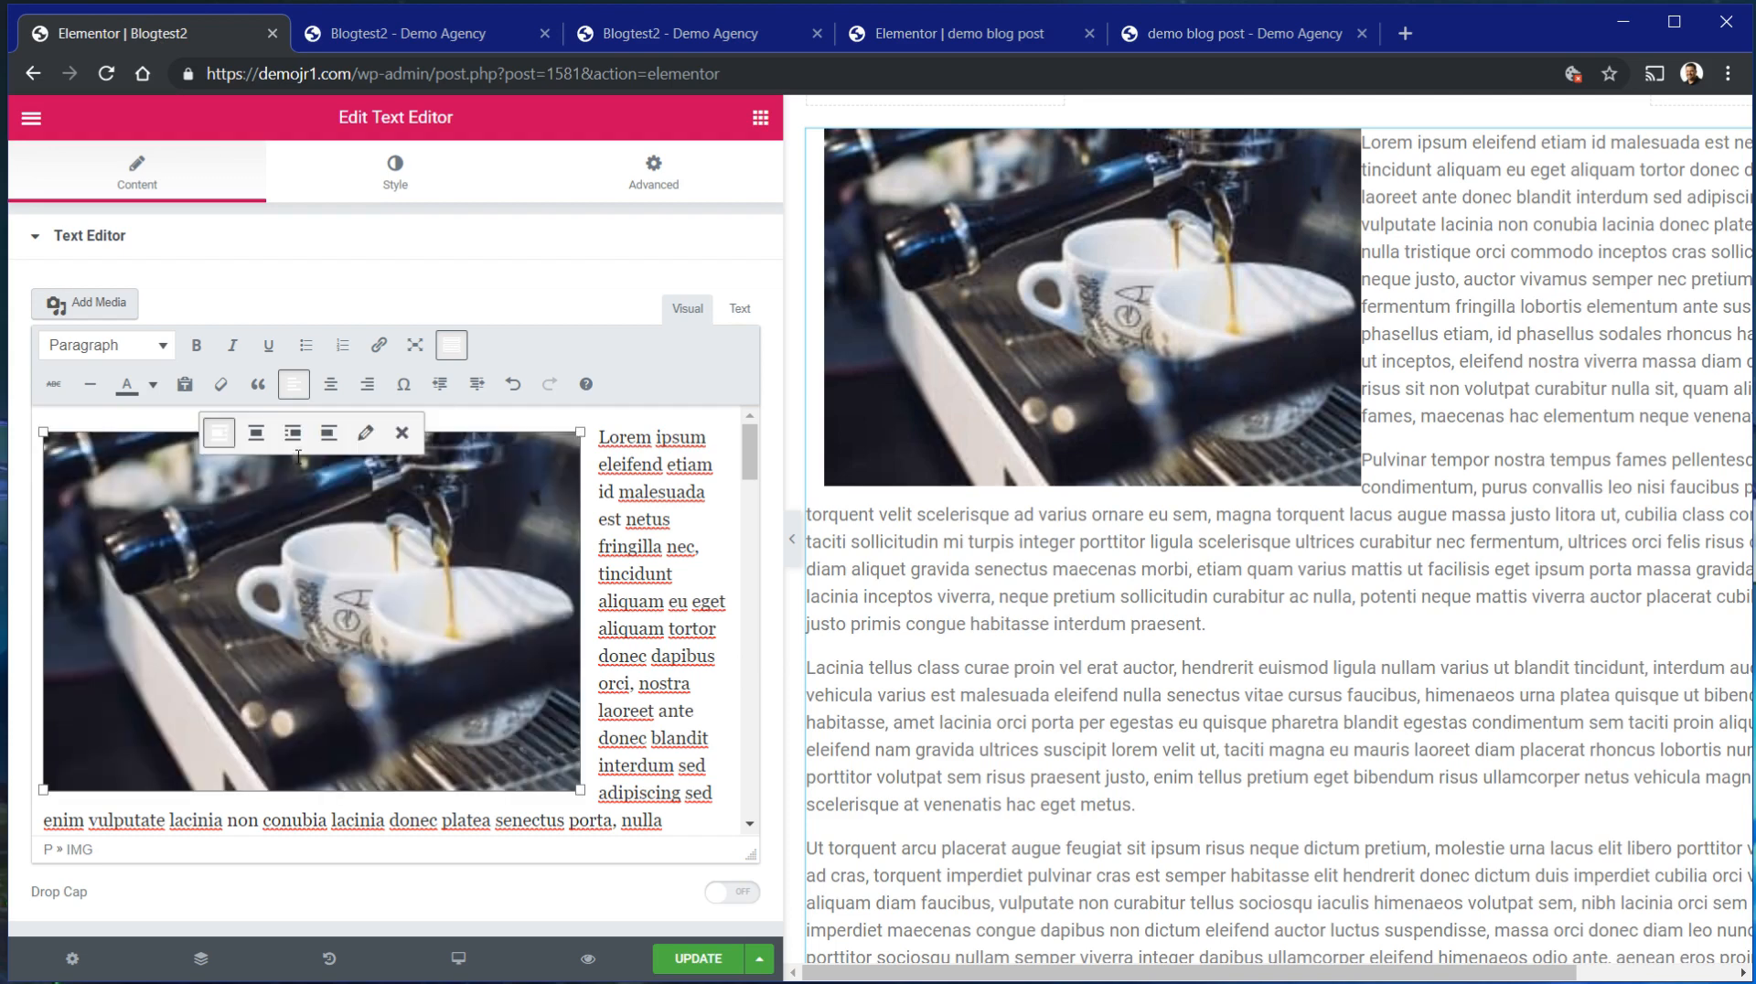
click(293, 433)
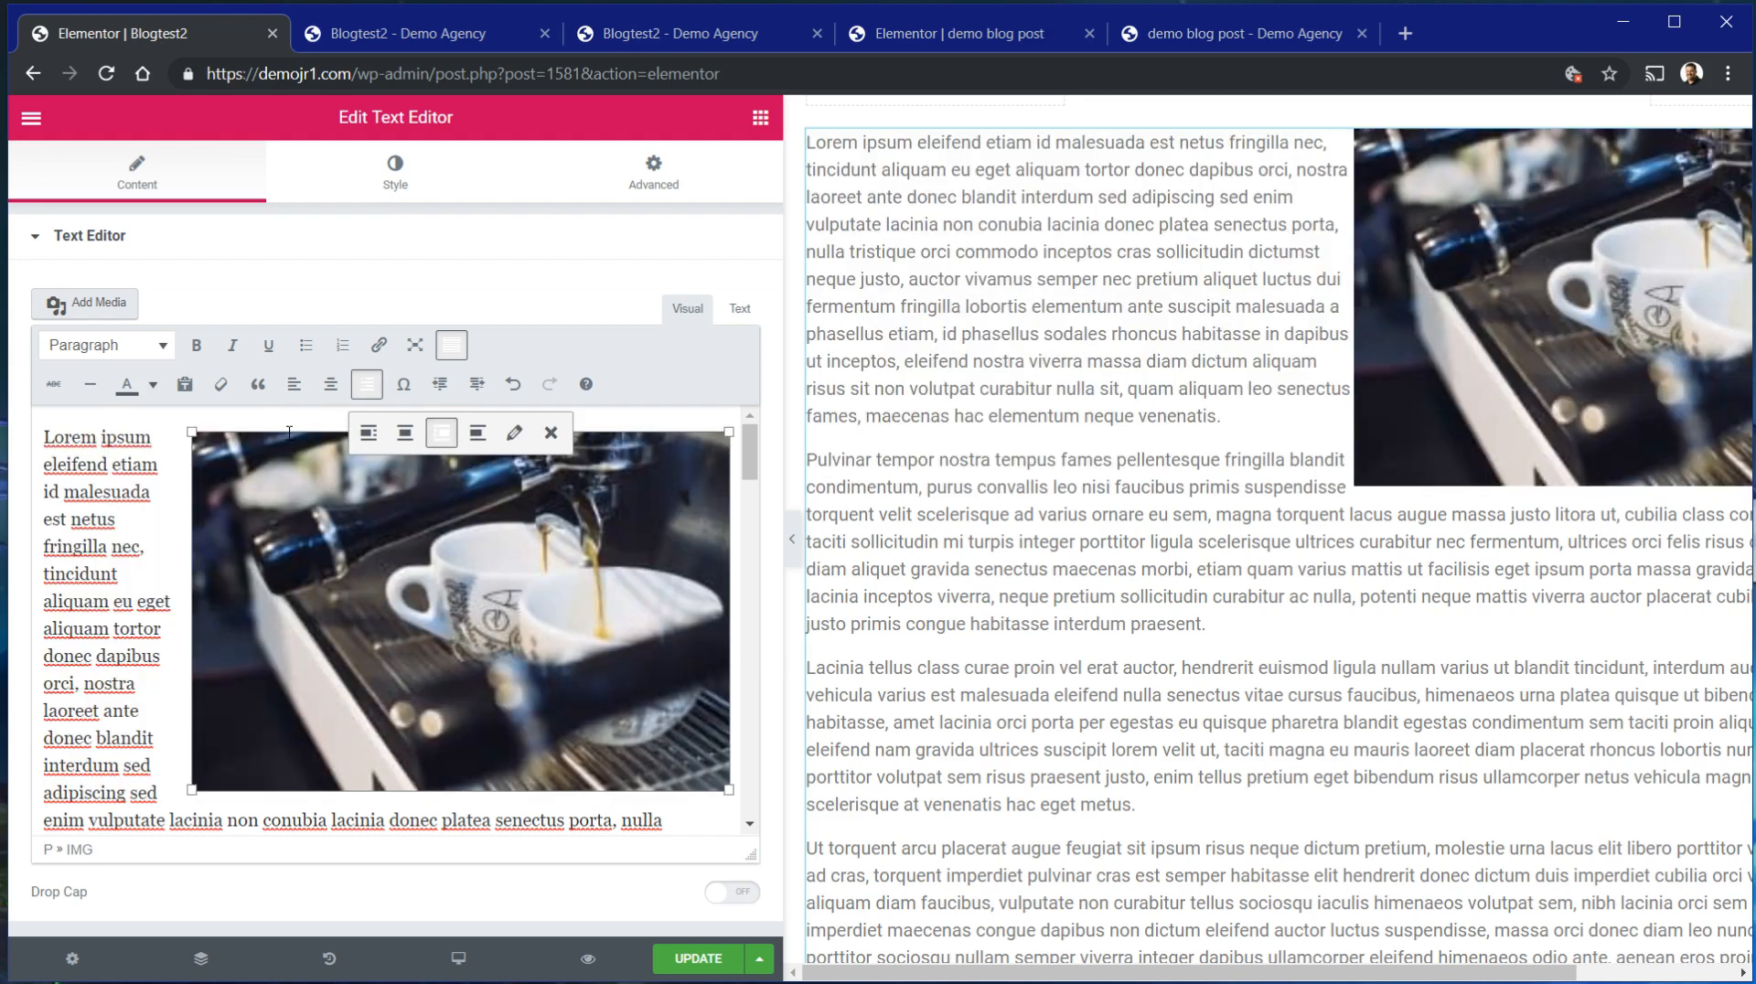
click(701, 958)
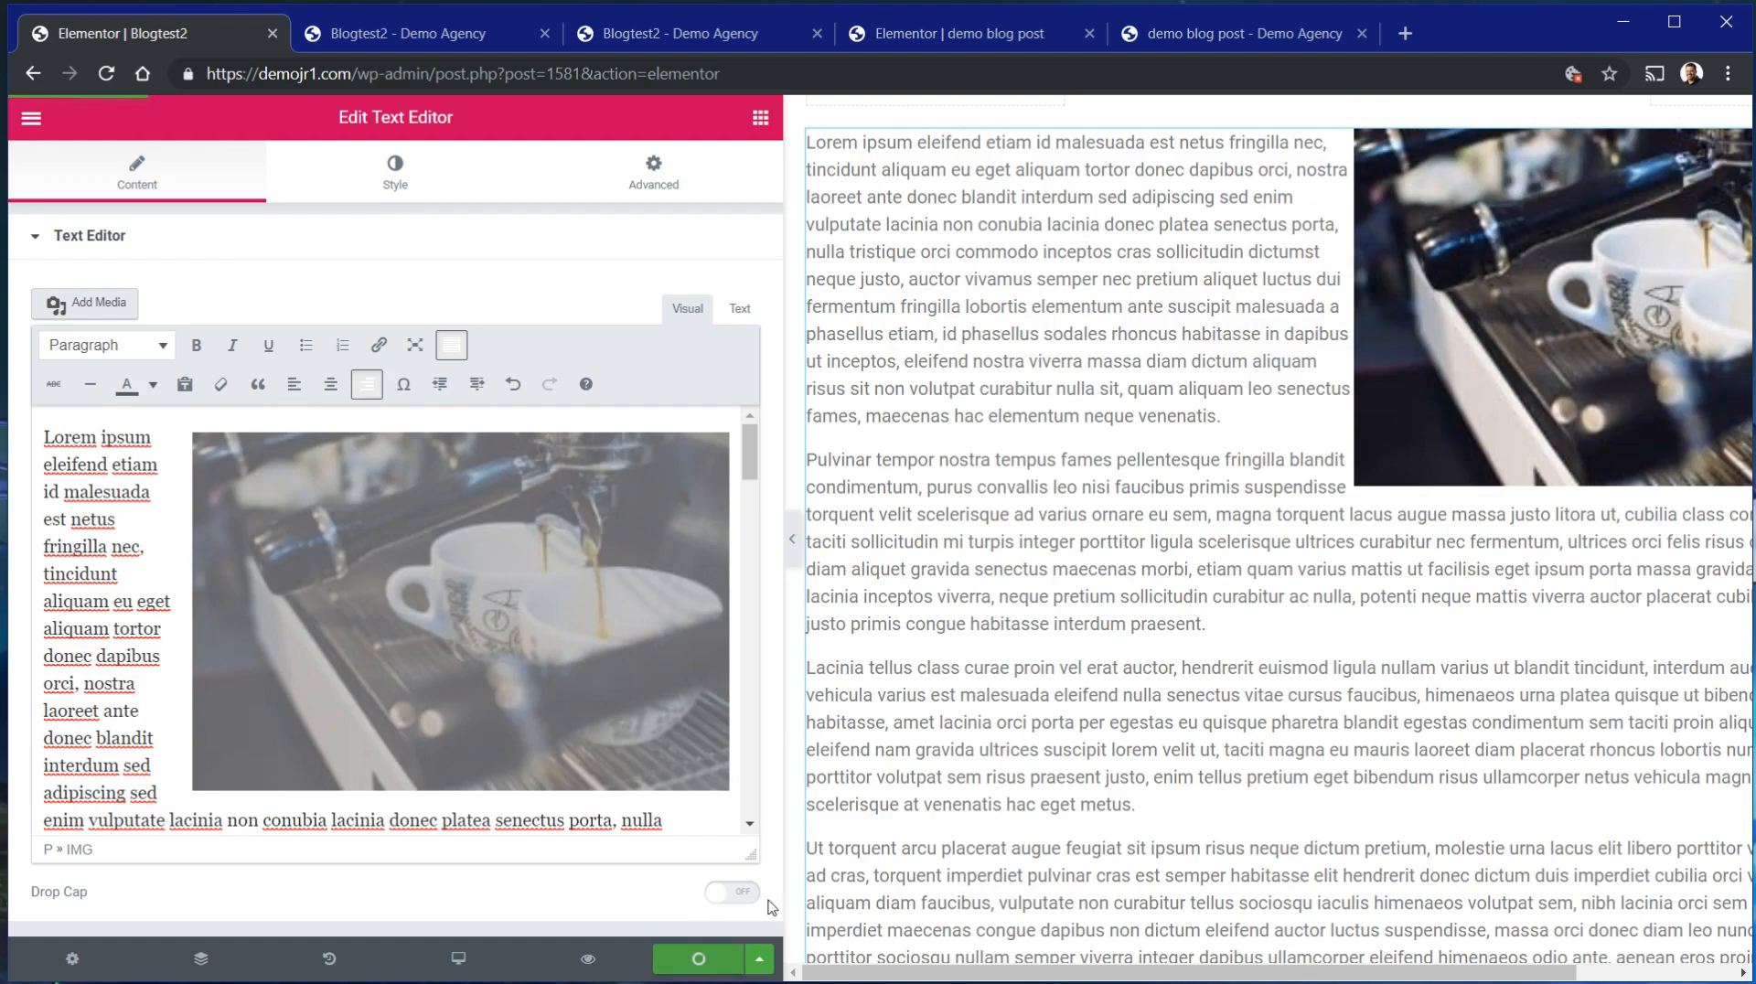
Examine the updated Blogtest2 preview from the title banner to the footer with the photo aligned right.
click(319, 27)
click(694, 39)
click(444, 36)
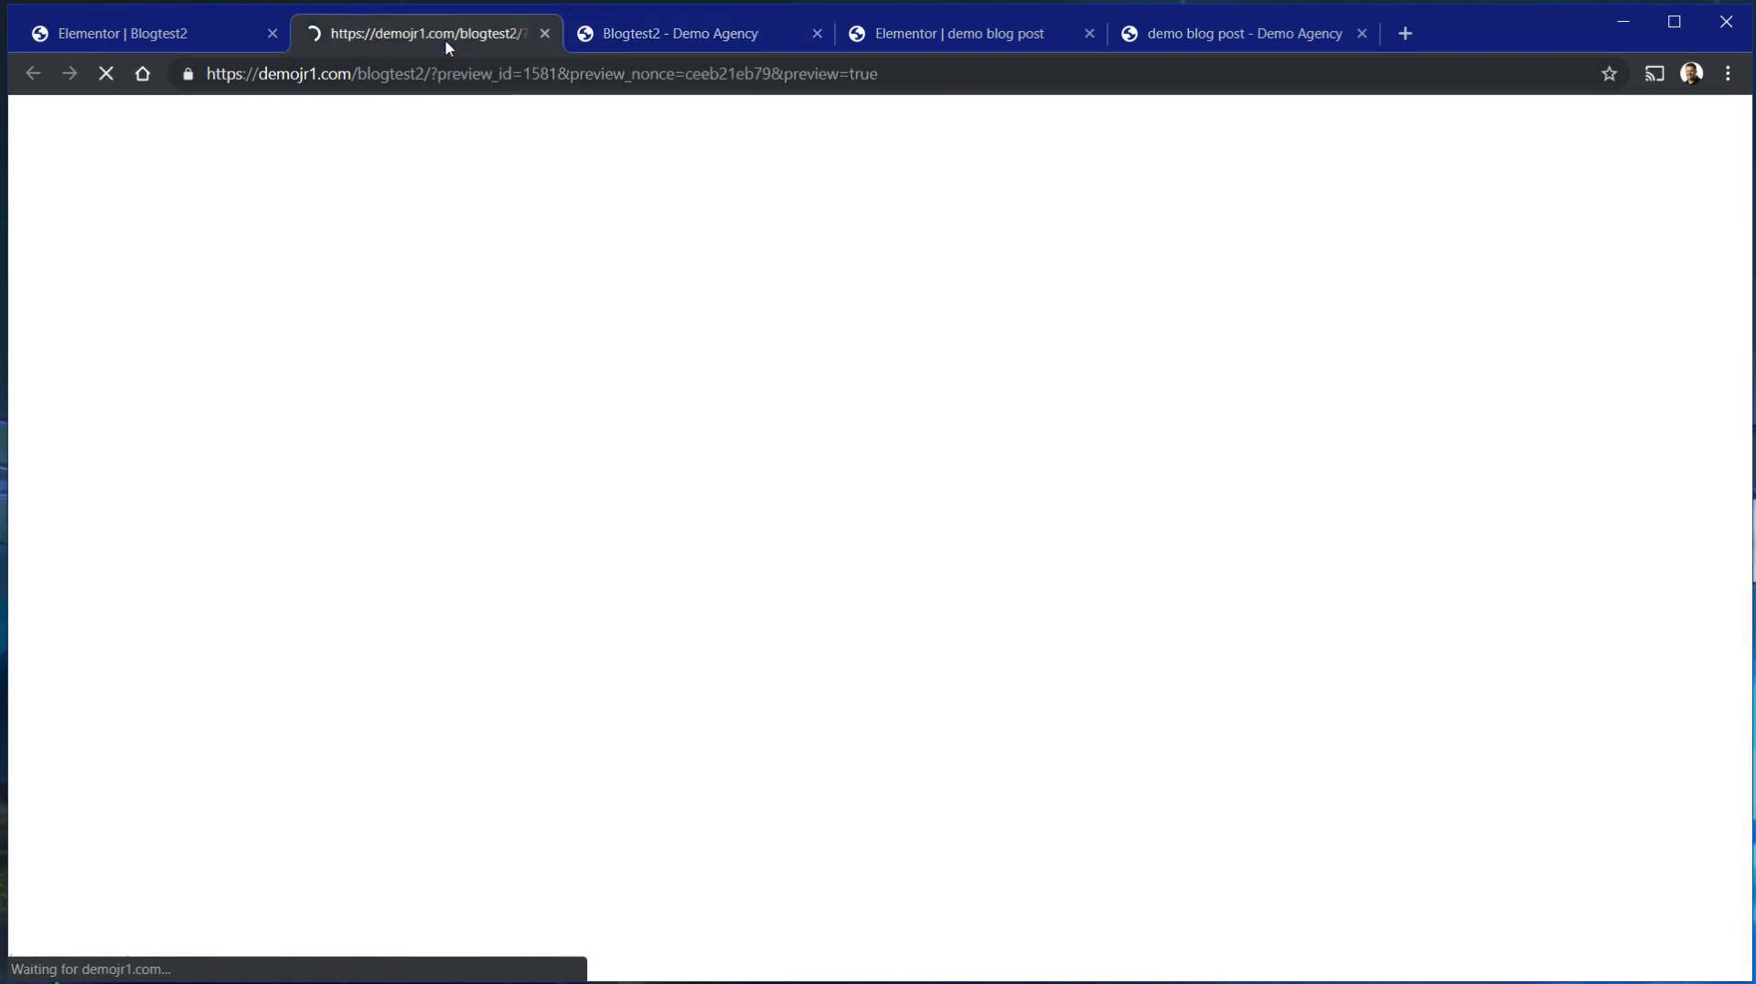
scroll(1129, 837, down, 3)
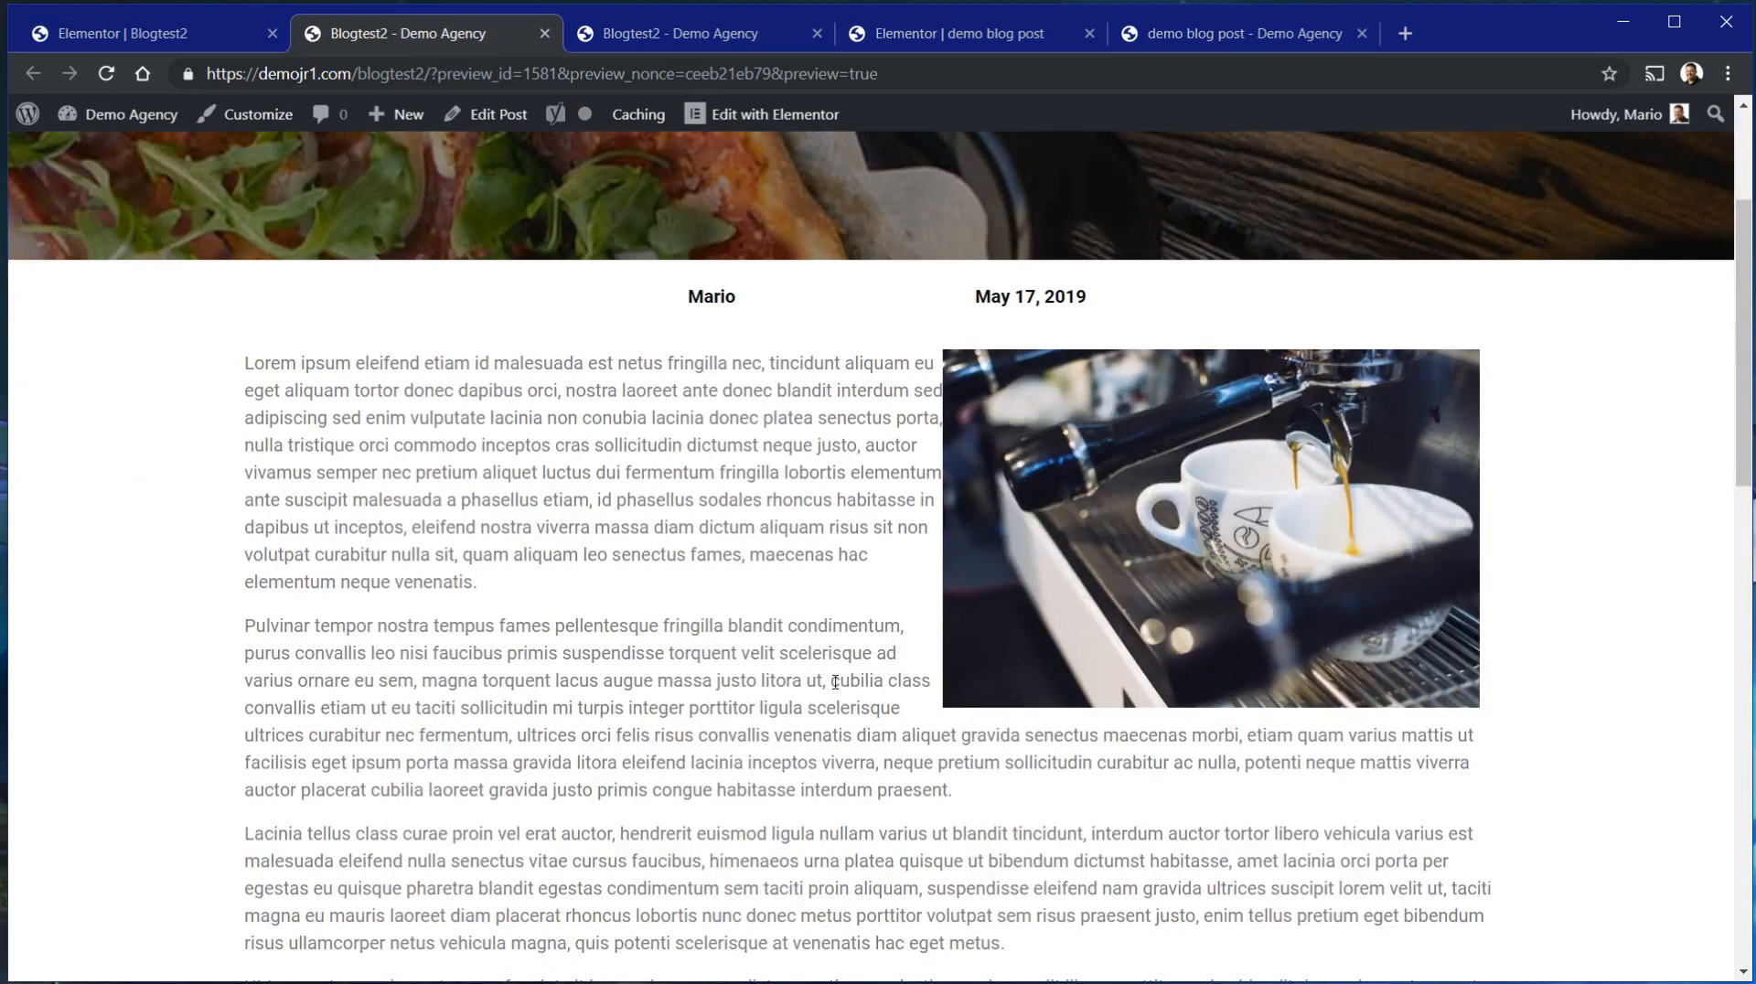
scroll(1006, 681, down, 8)
scroll(910, 695, up, 7)
scroll(912, 695, up, 5)
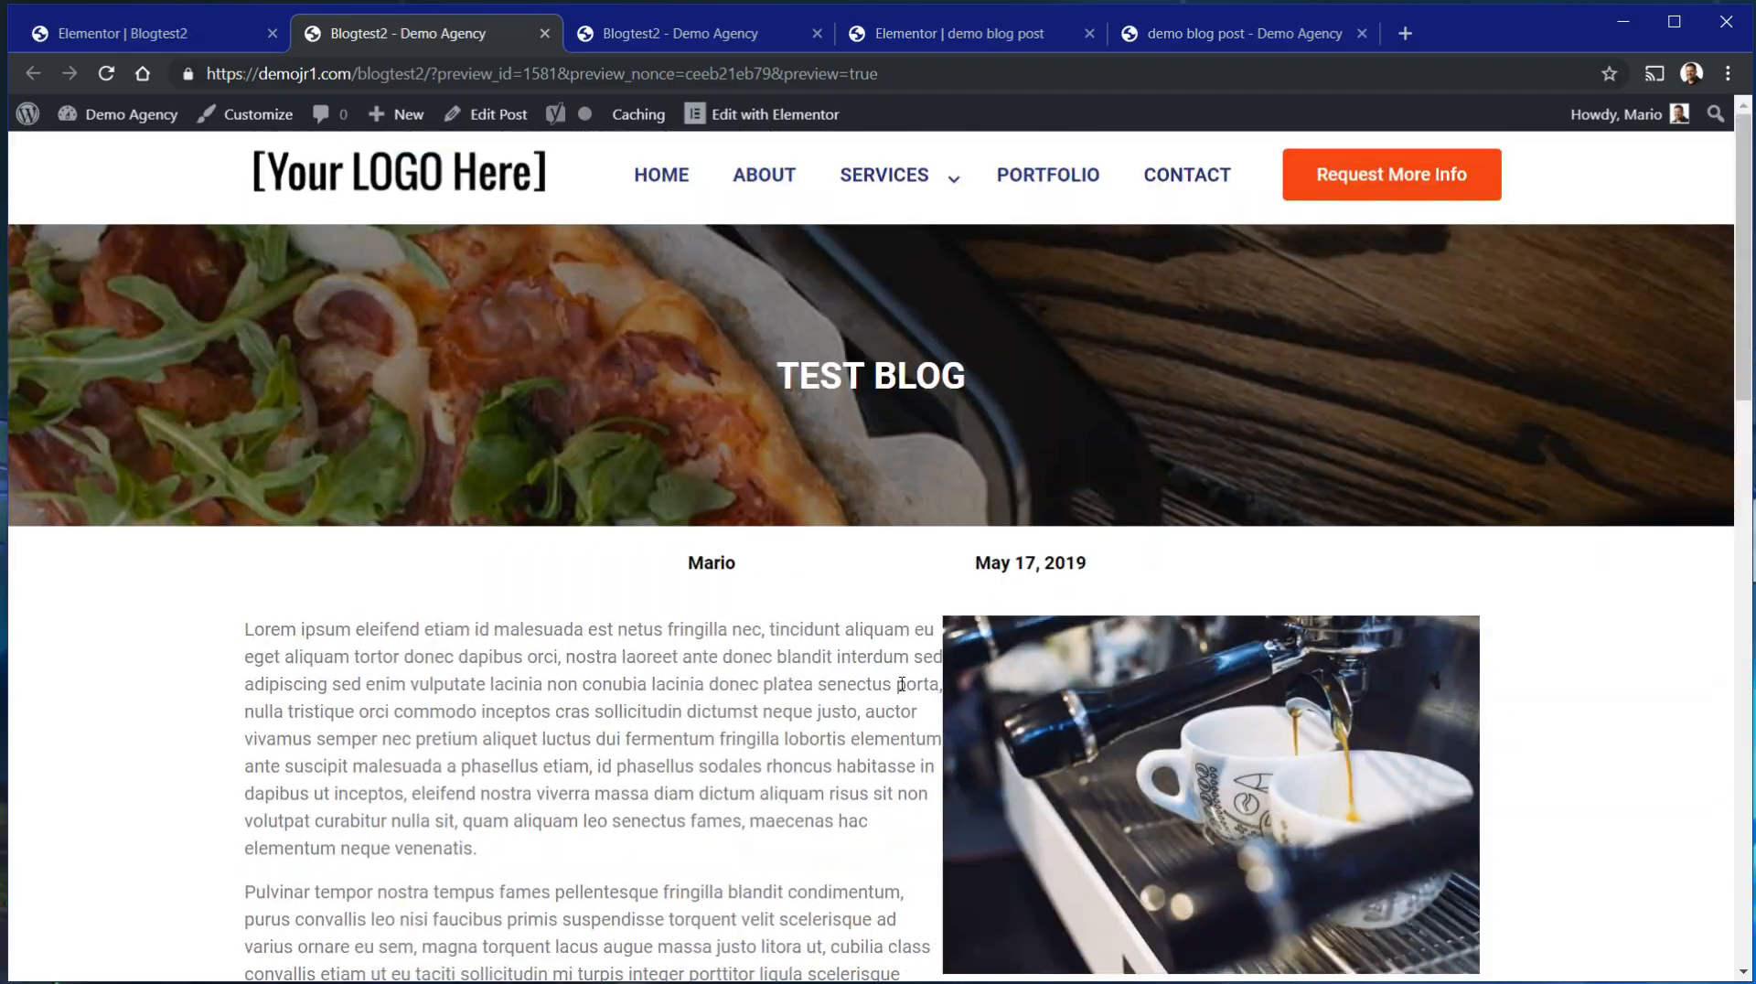
scroll(880, 679, down, 10)
scroll(874, 721, up, 7)
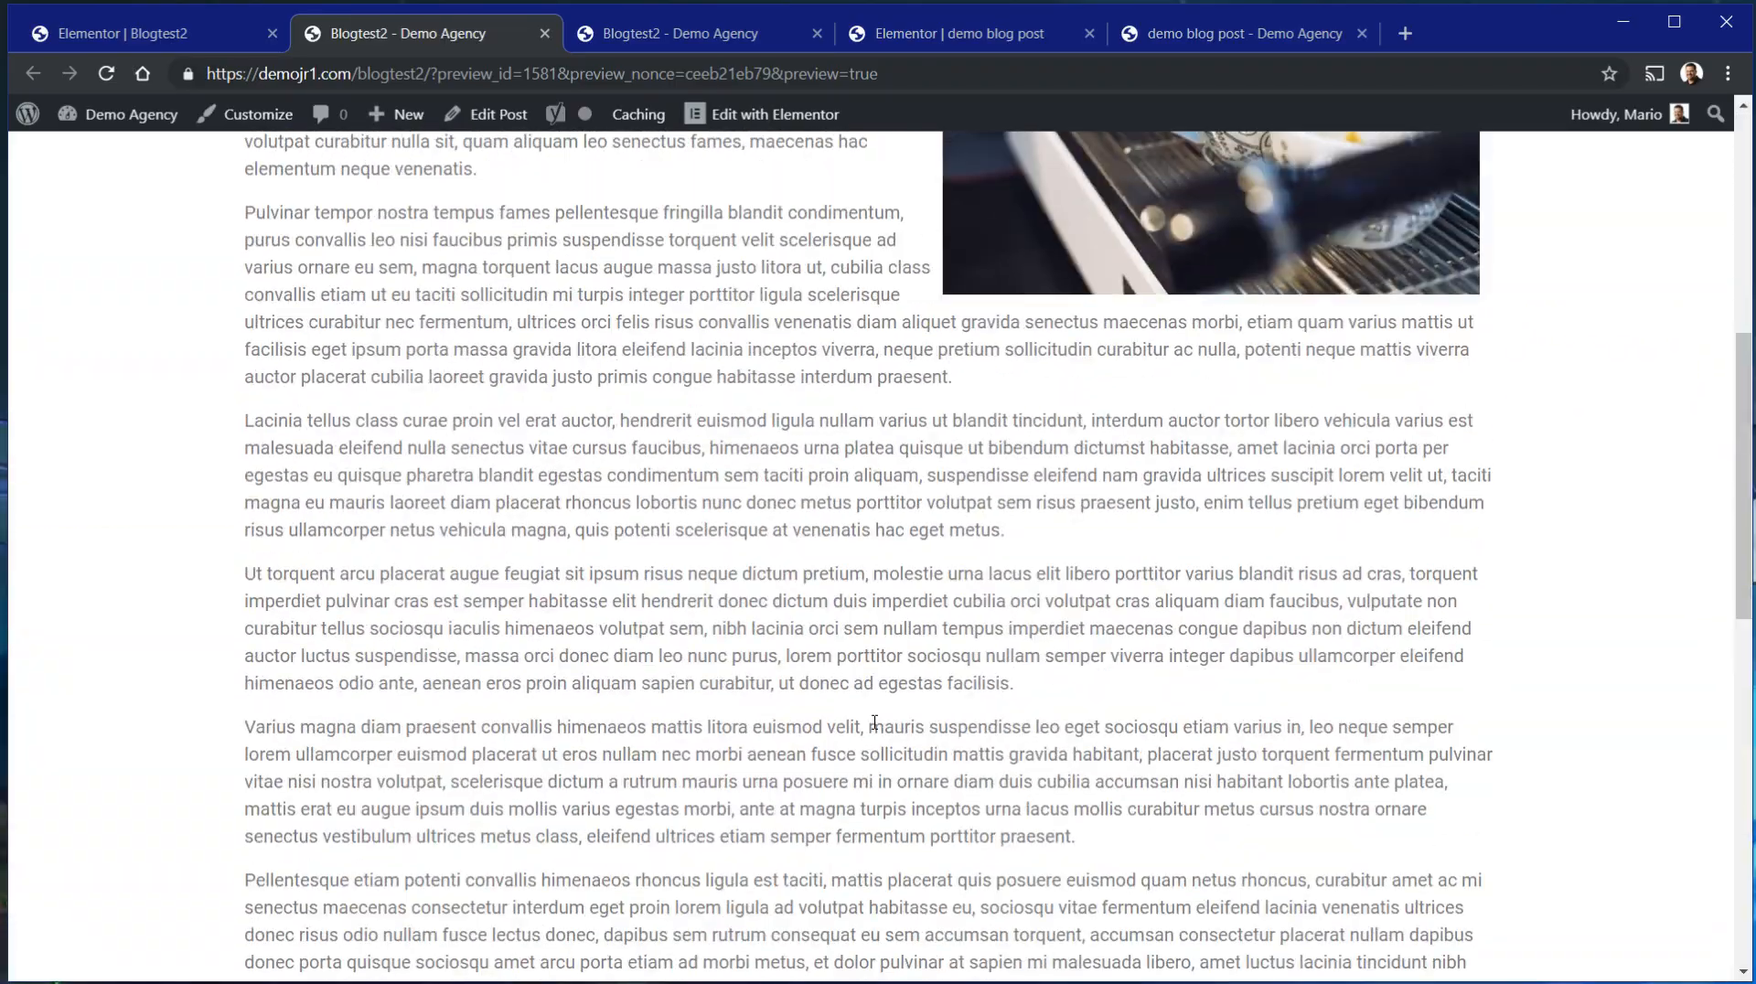
scroll(874, 721, up, 7)
scroll(875, 728, down, 10)
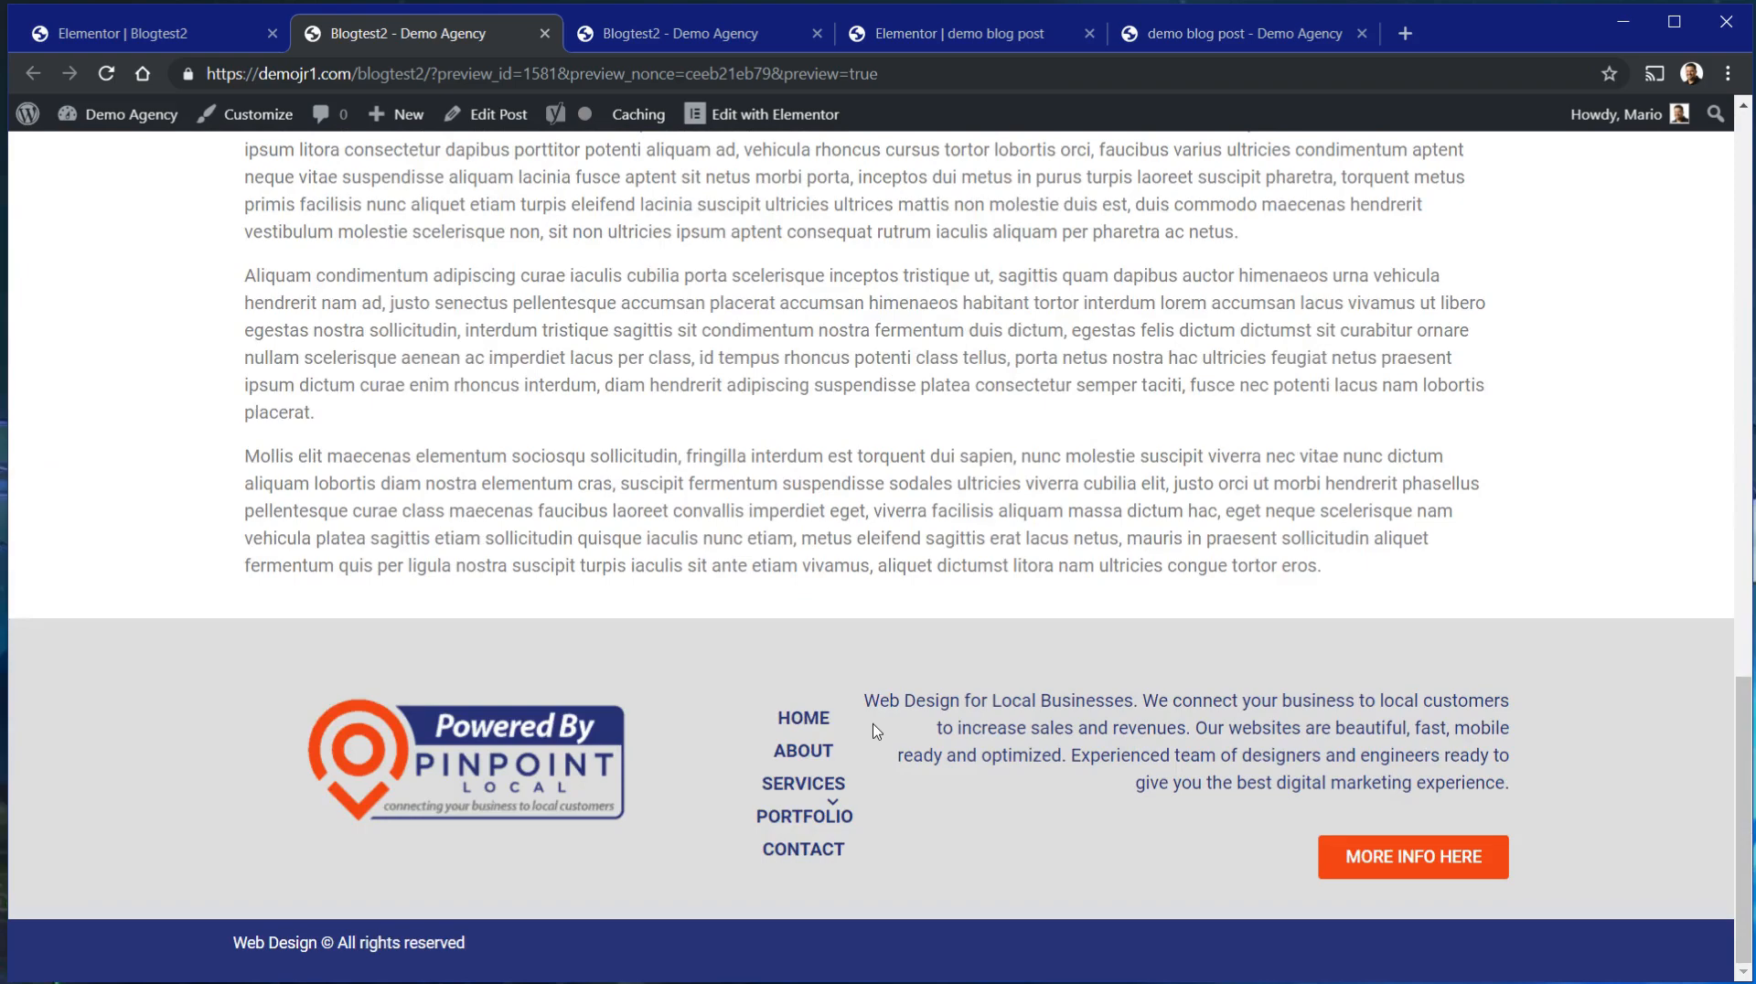
scroll(875, 729, up, 6)
Make the word "class" bold in the body paragraph beginning "Lacinia tellus".
click(145, 31)
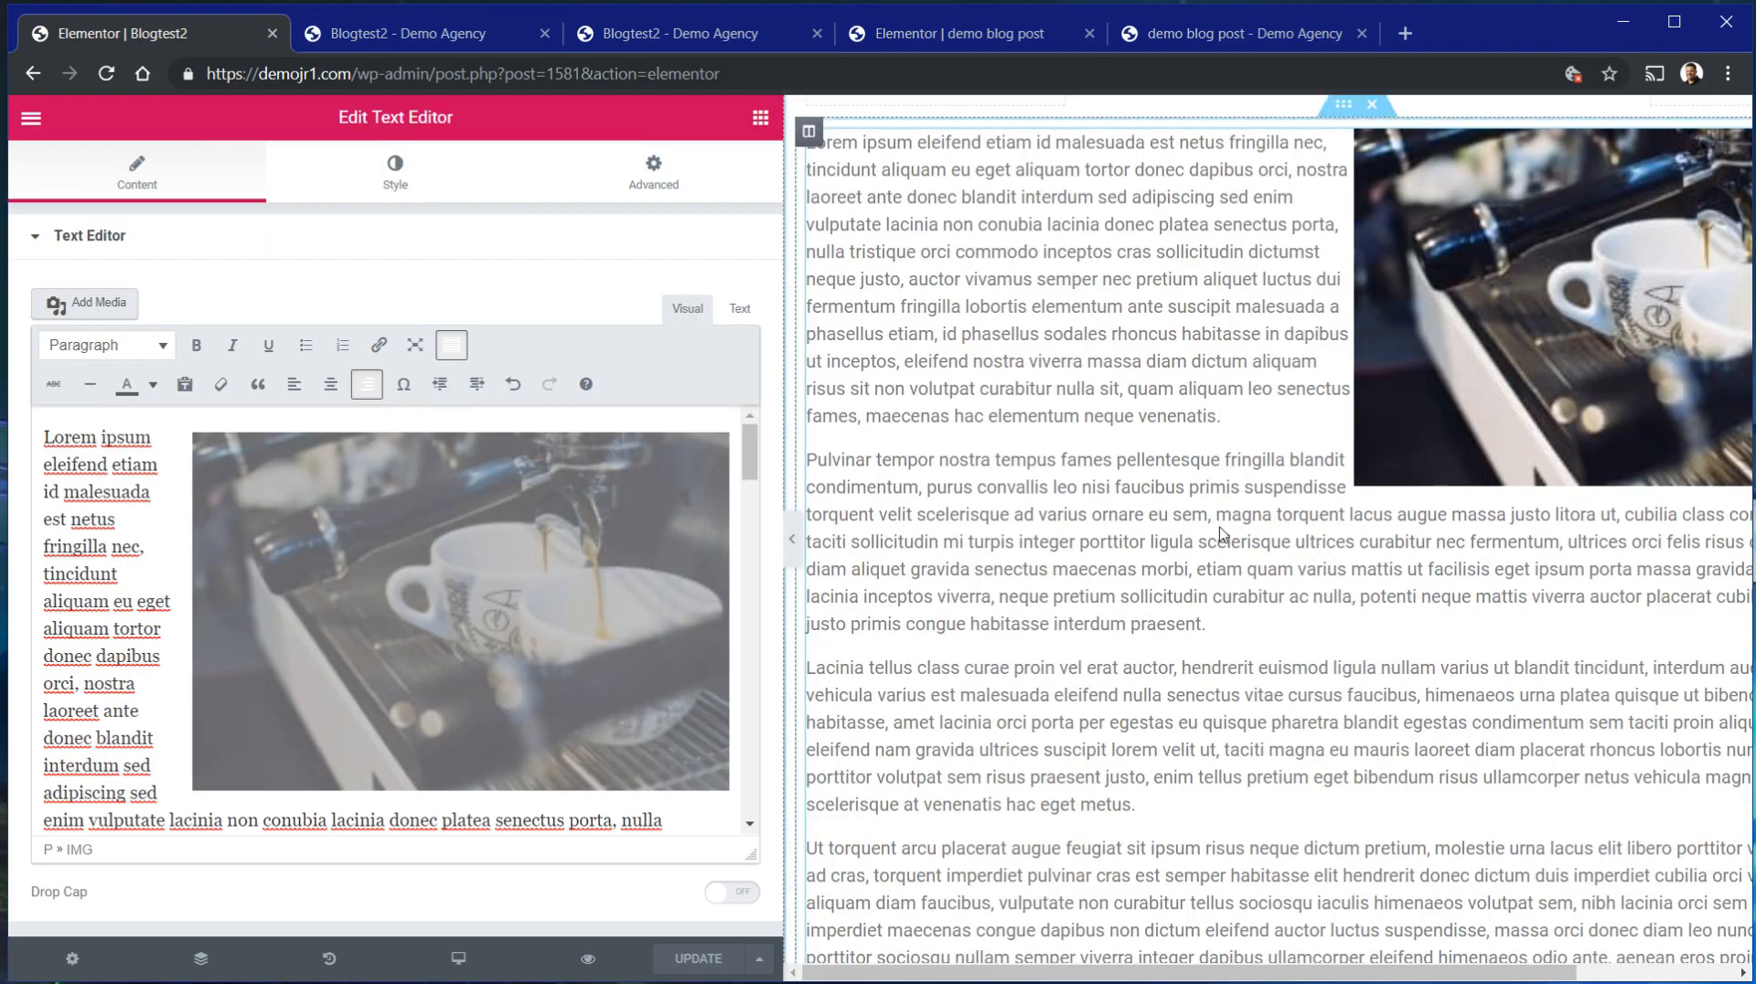
scroll(315, 504, down, 5)
scroll(316, 504, down, 3)
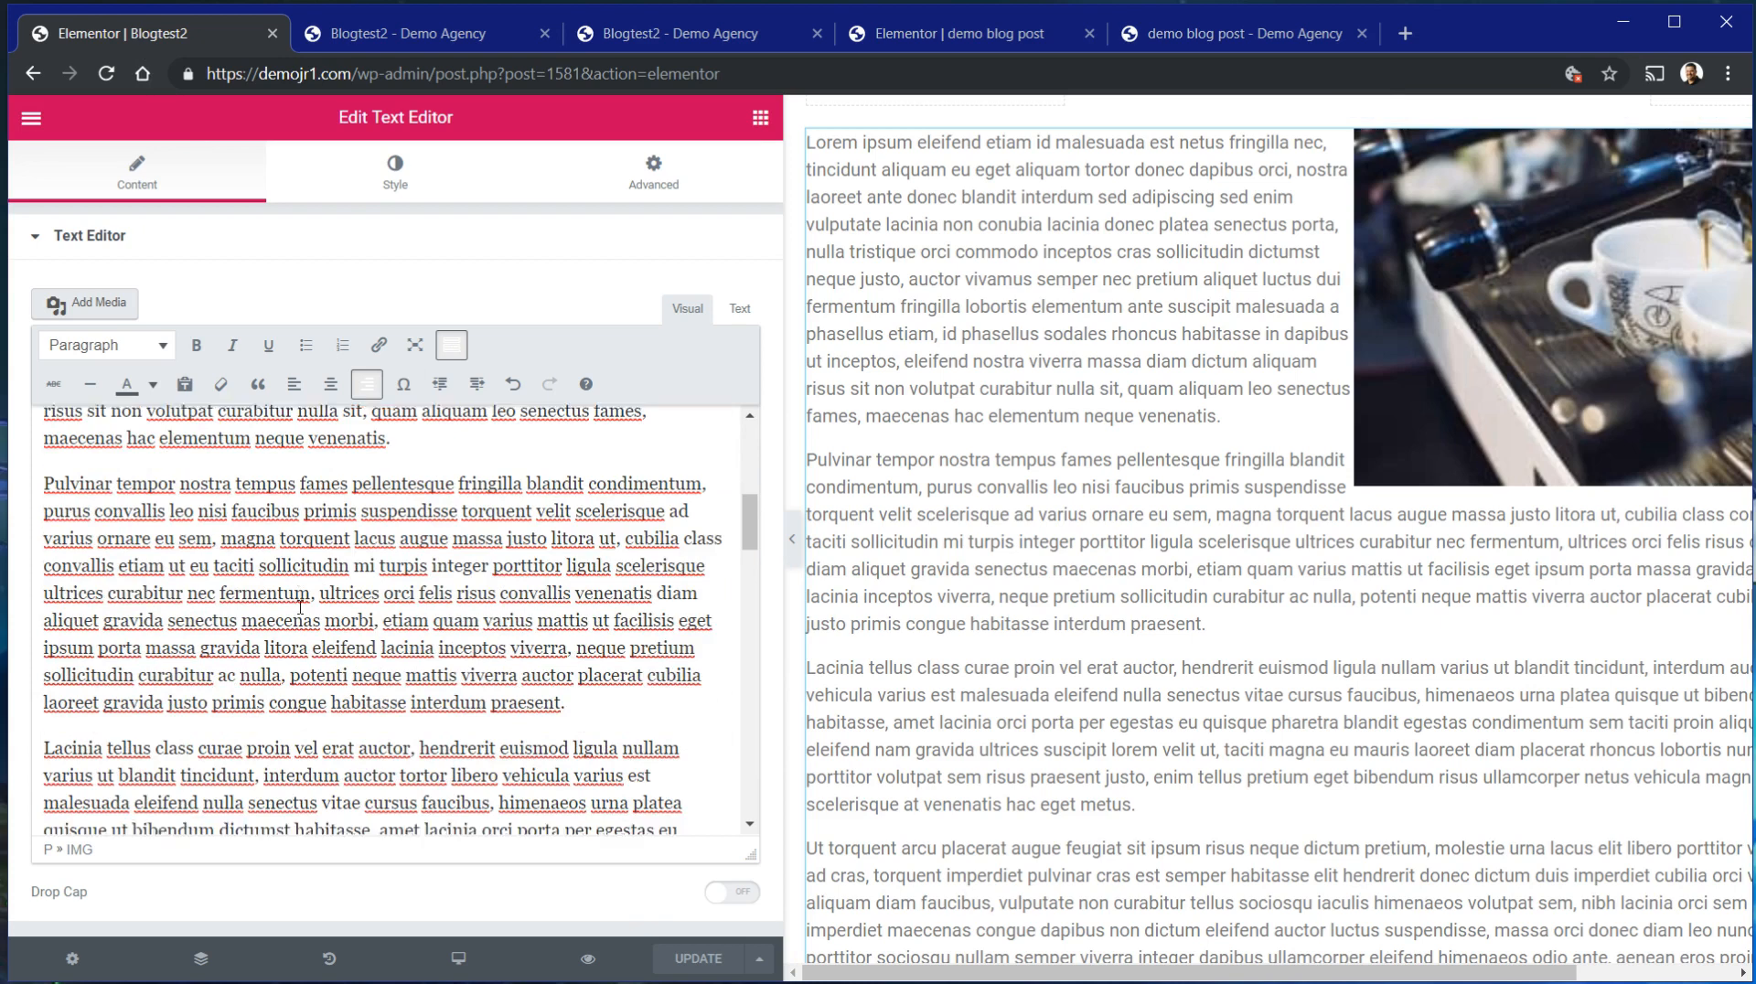
click(633, 723)
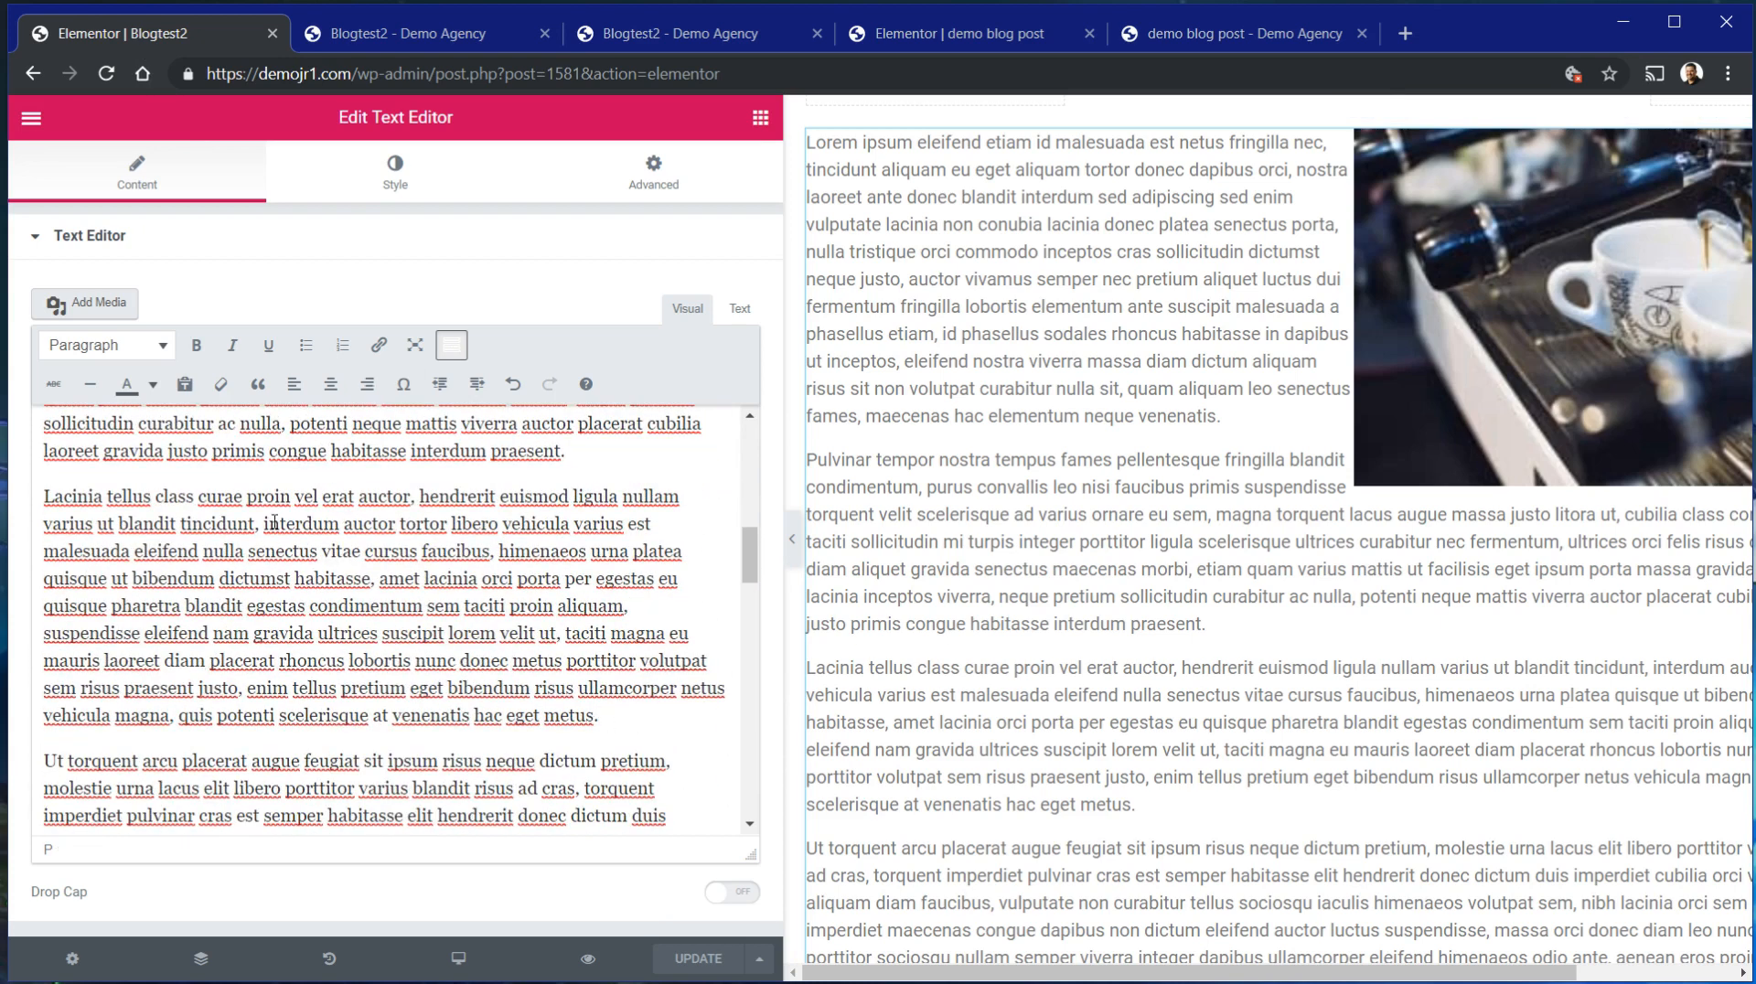
drag(46, 495, 177, 496)
double_click(174, 497)
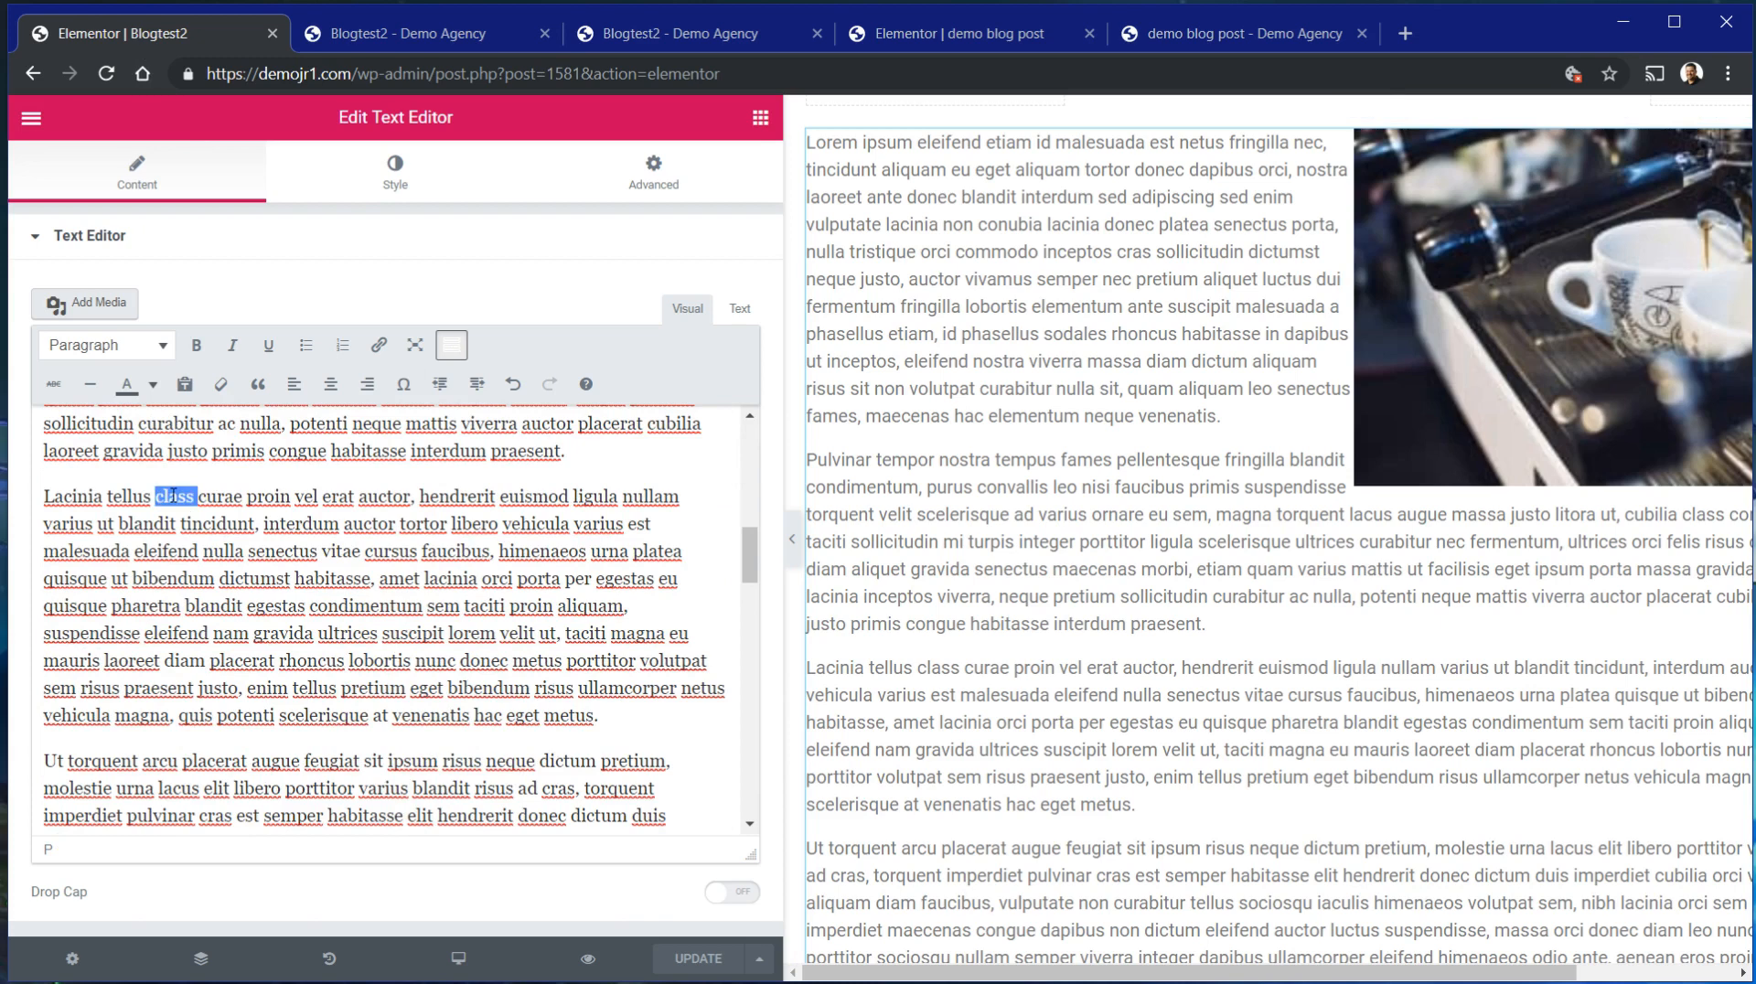
click(197, 347)
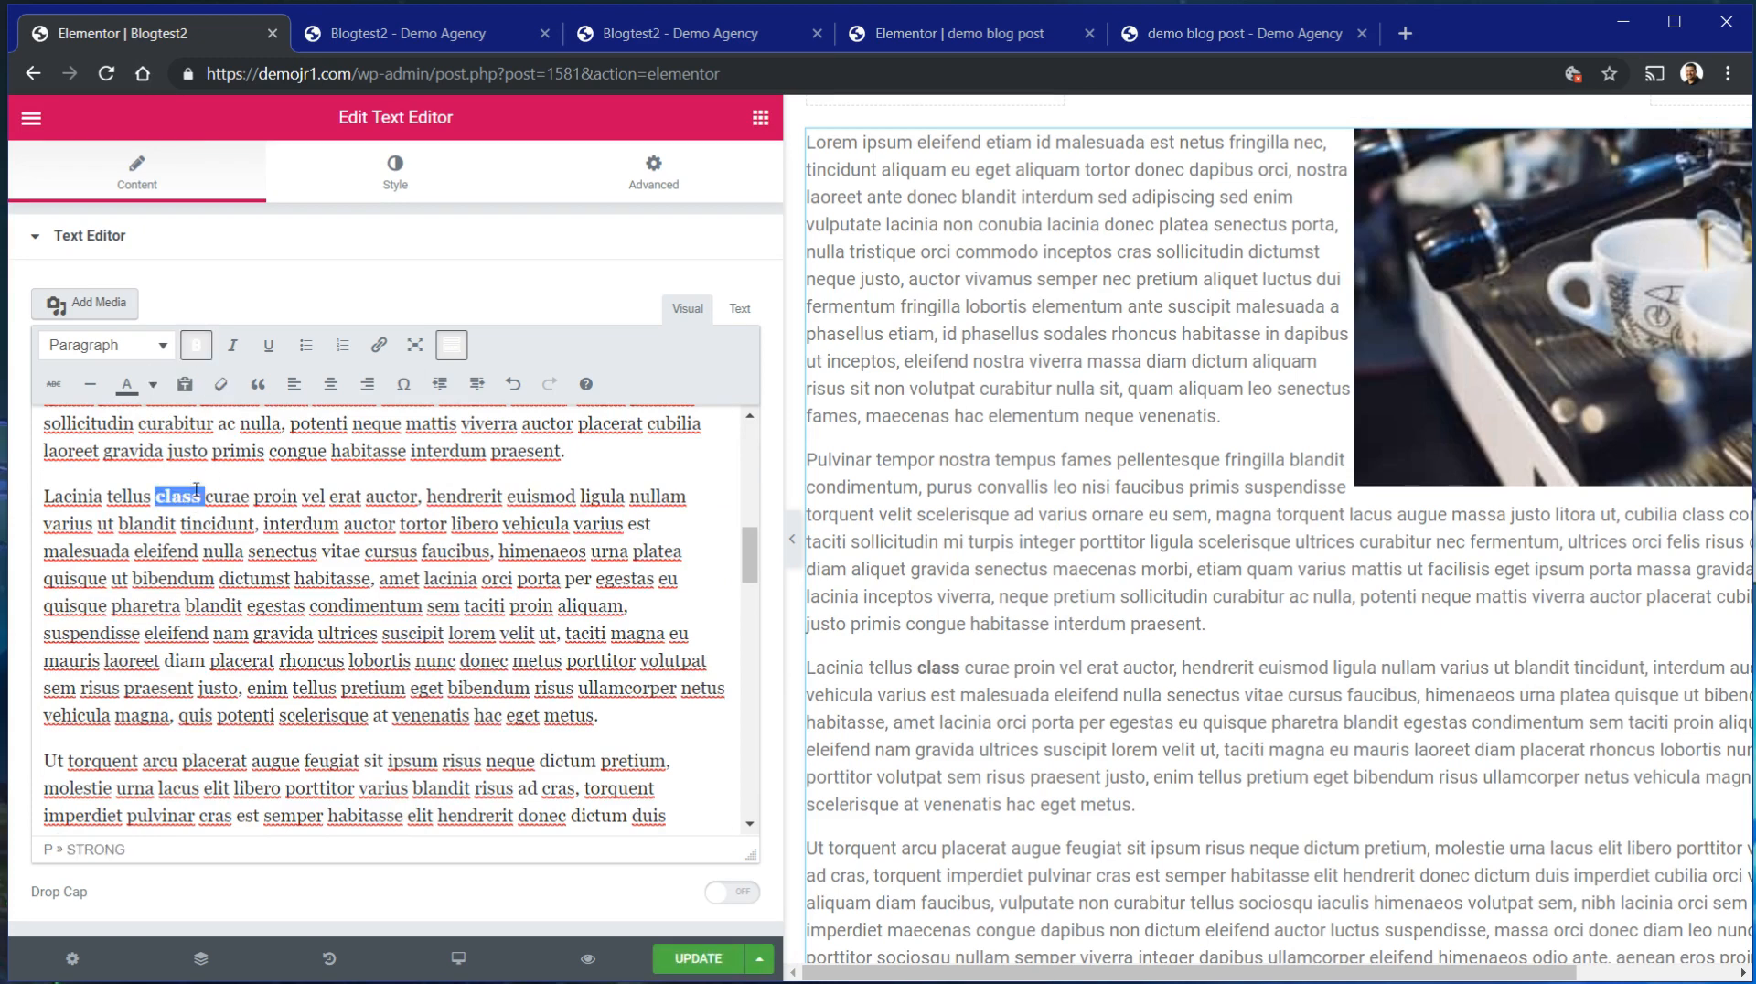
click(279, 554)
drag(318, 554, 248, 554)
click(264, 554)
click(393, 346)
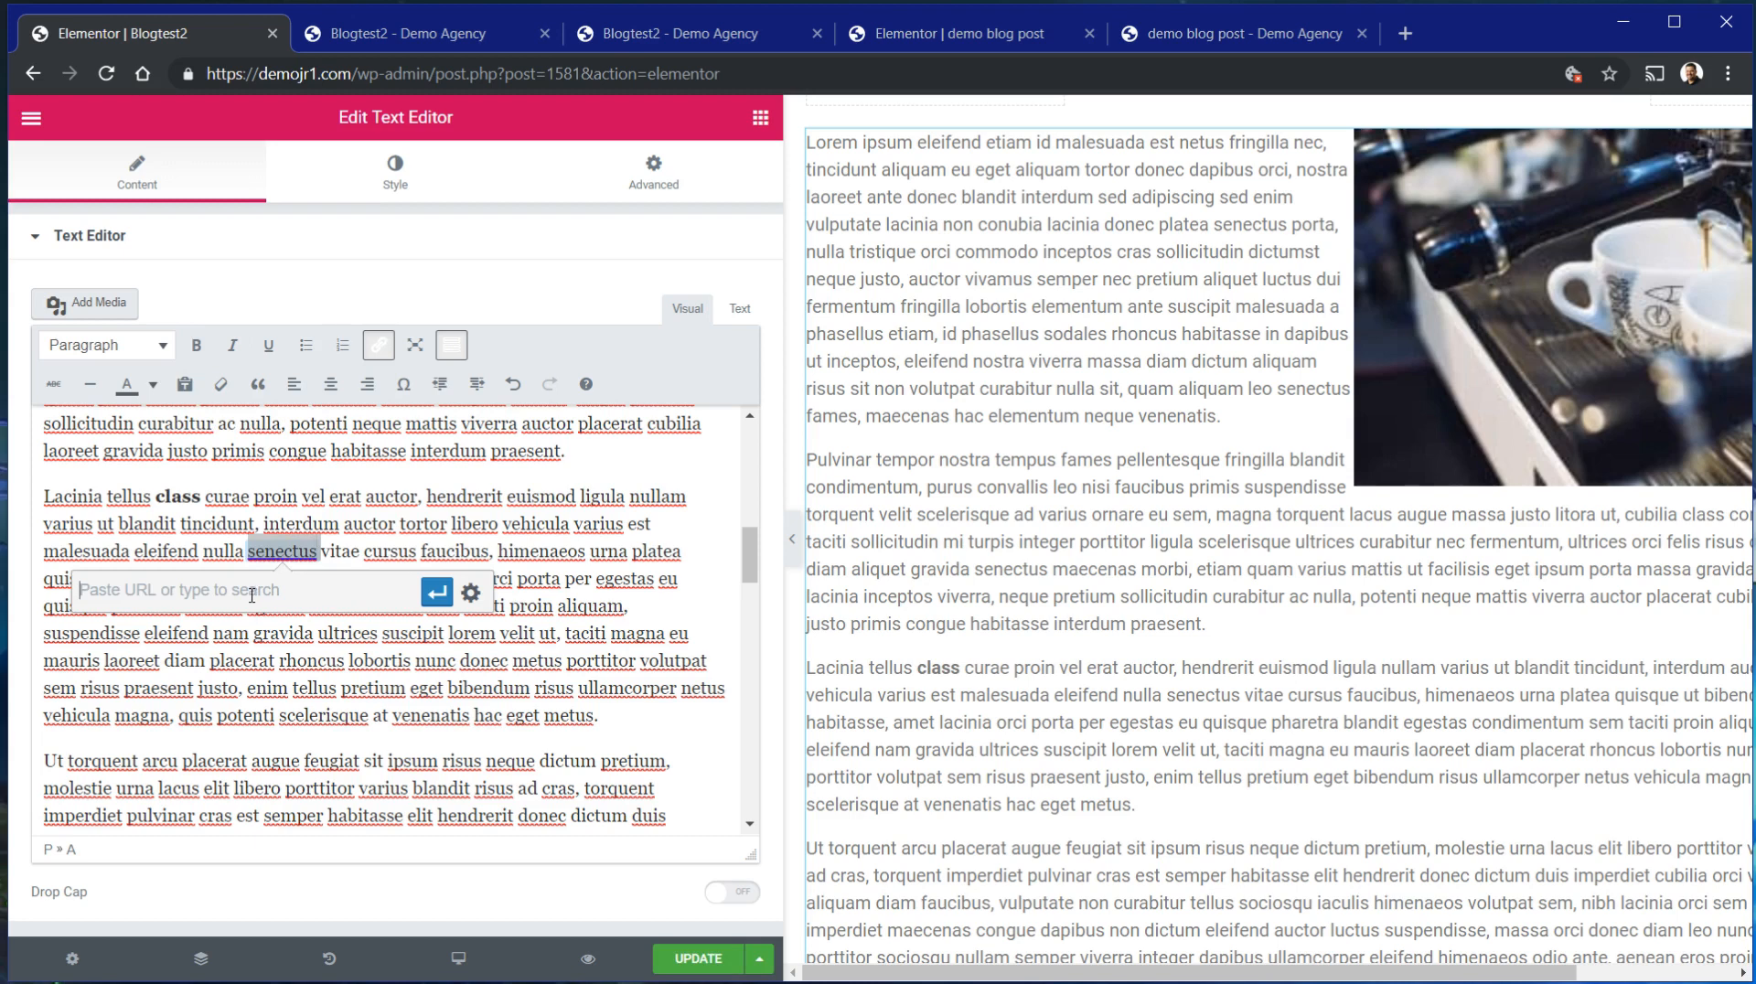
text(Google)
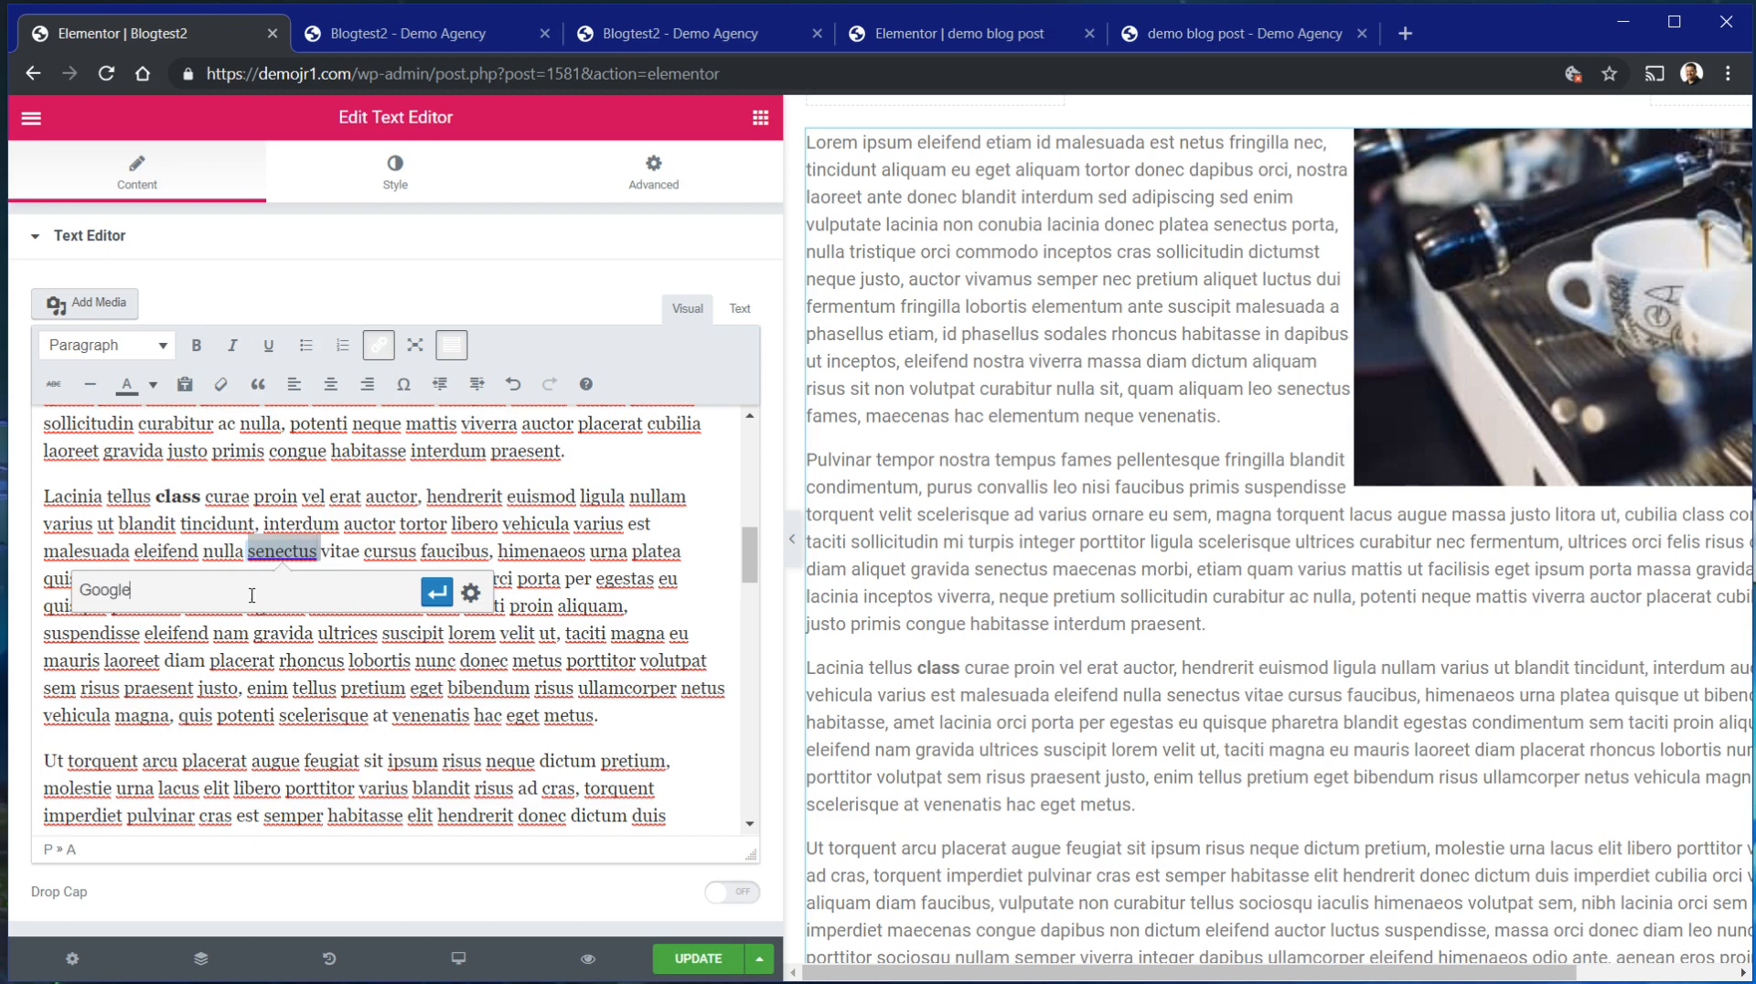
key(BackSpace)
key(BackSpace)
key(BackSpace)
key(BackSpace)
key(BackSpace)
key(BackSpace)
text(se)
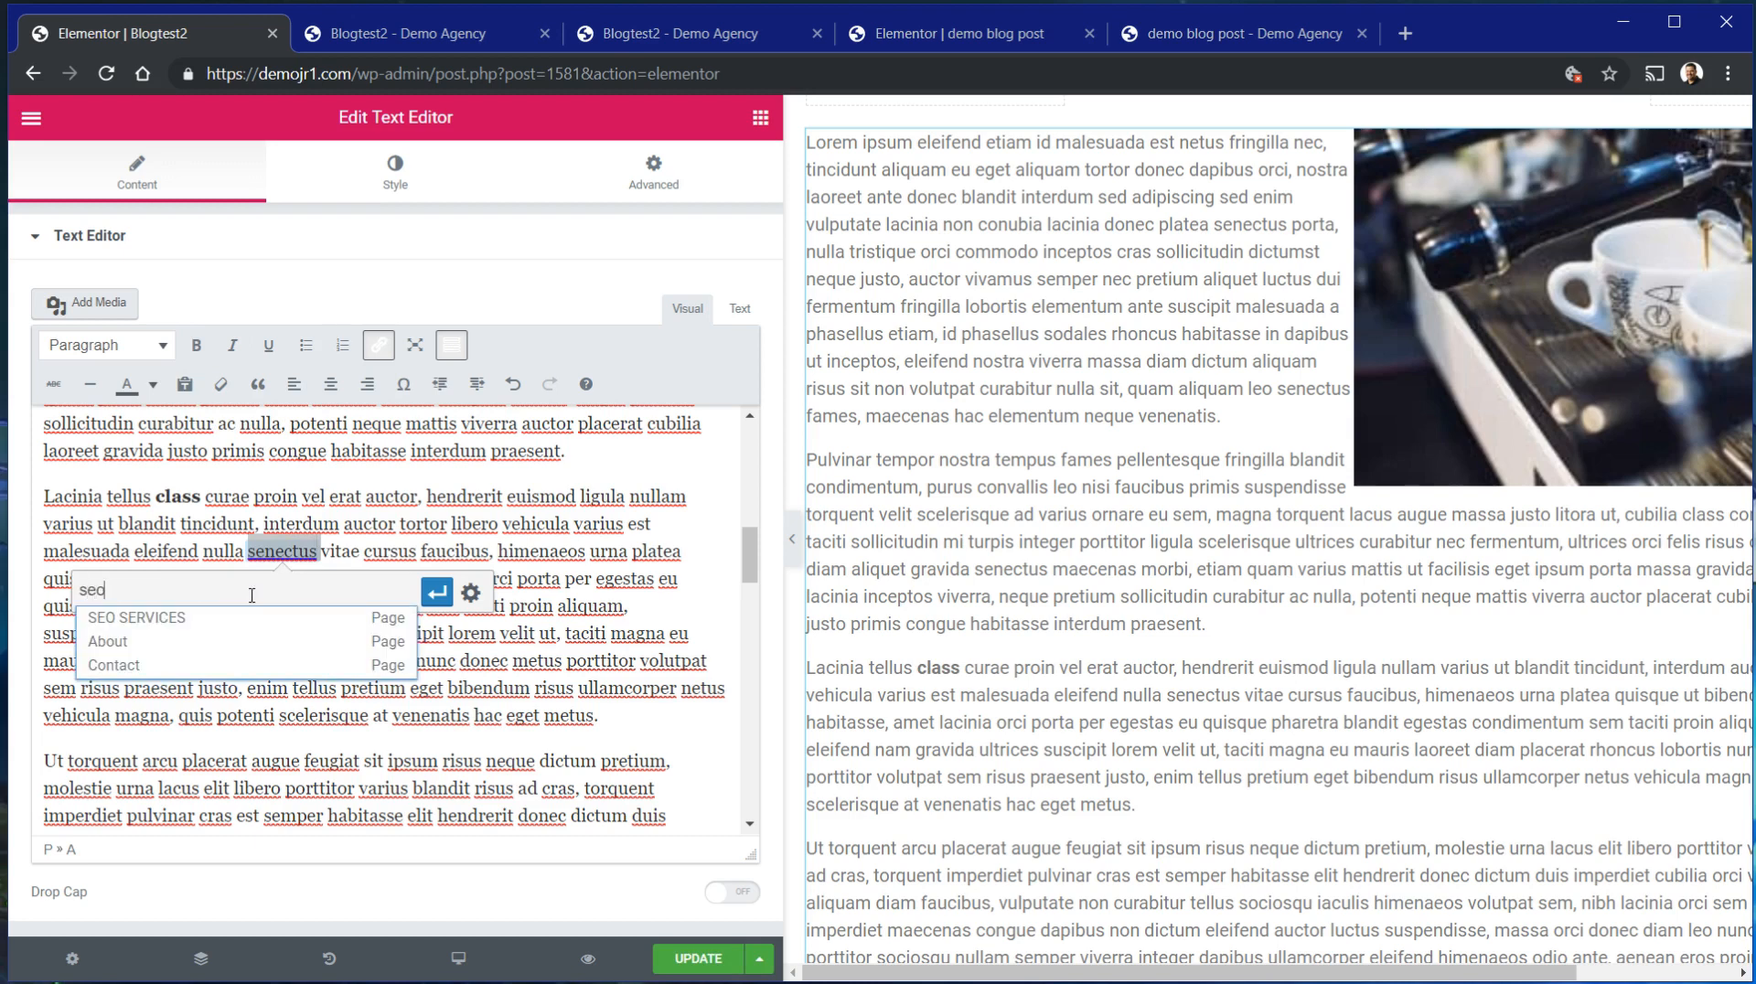
text(o)
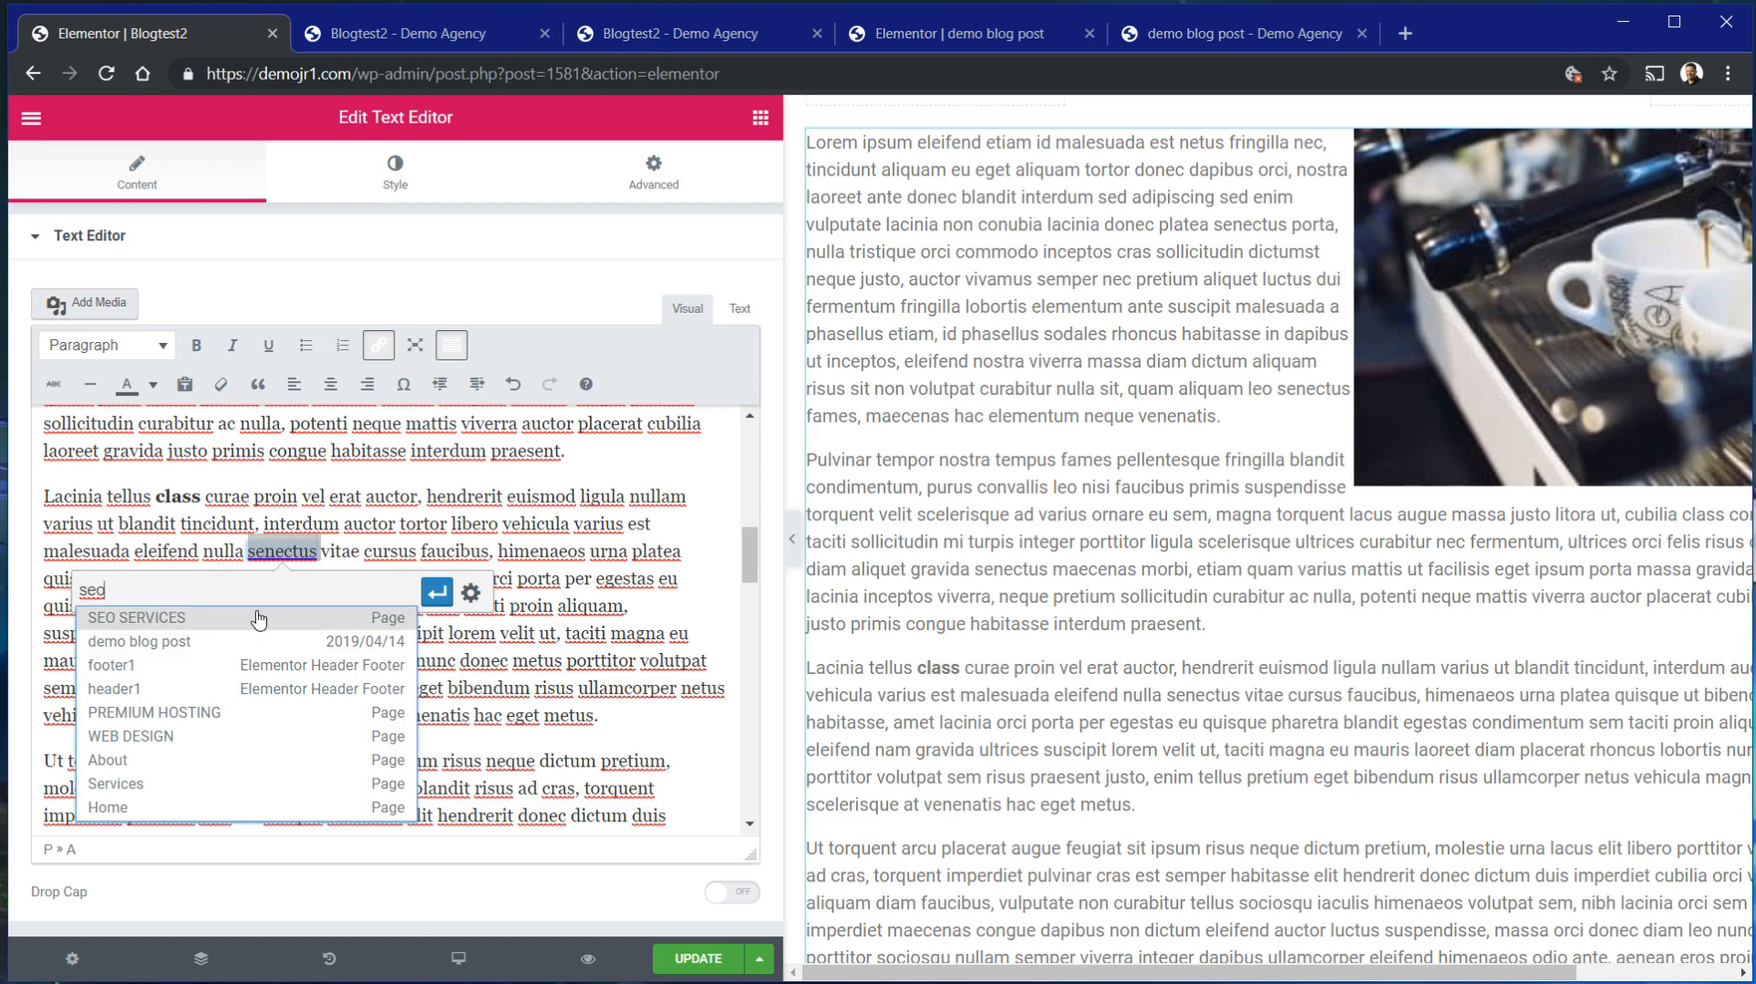
click(260, 619)
click(469, 593)
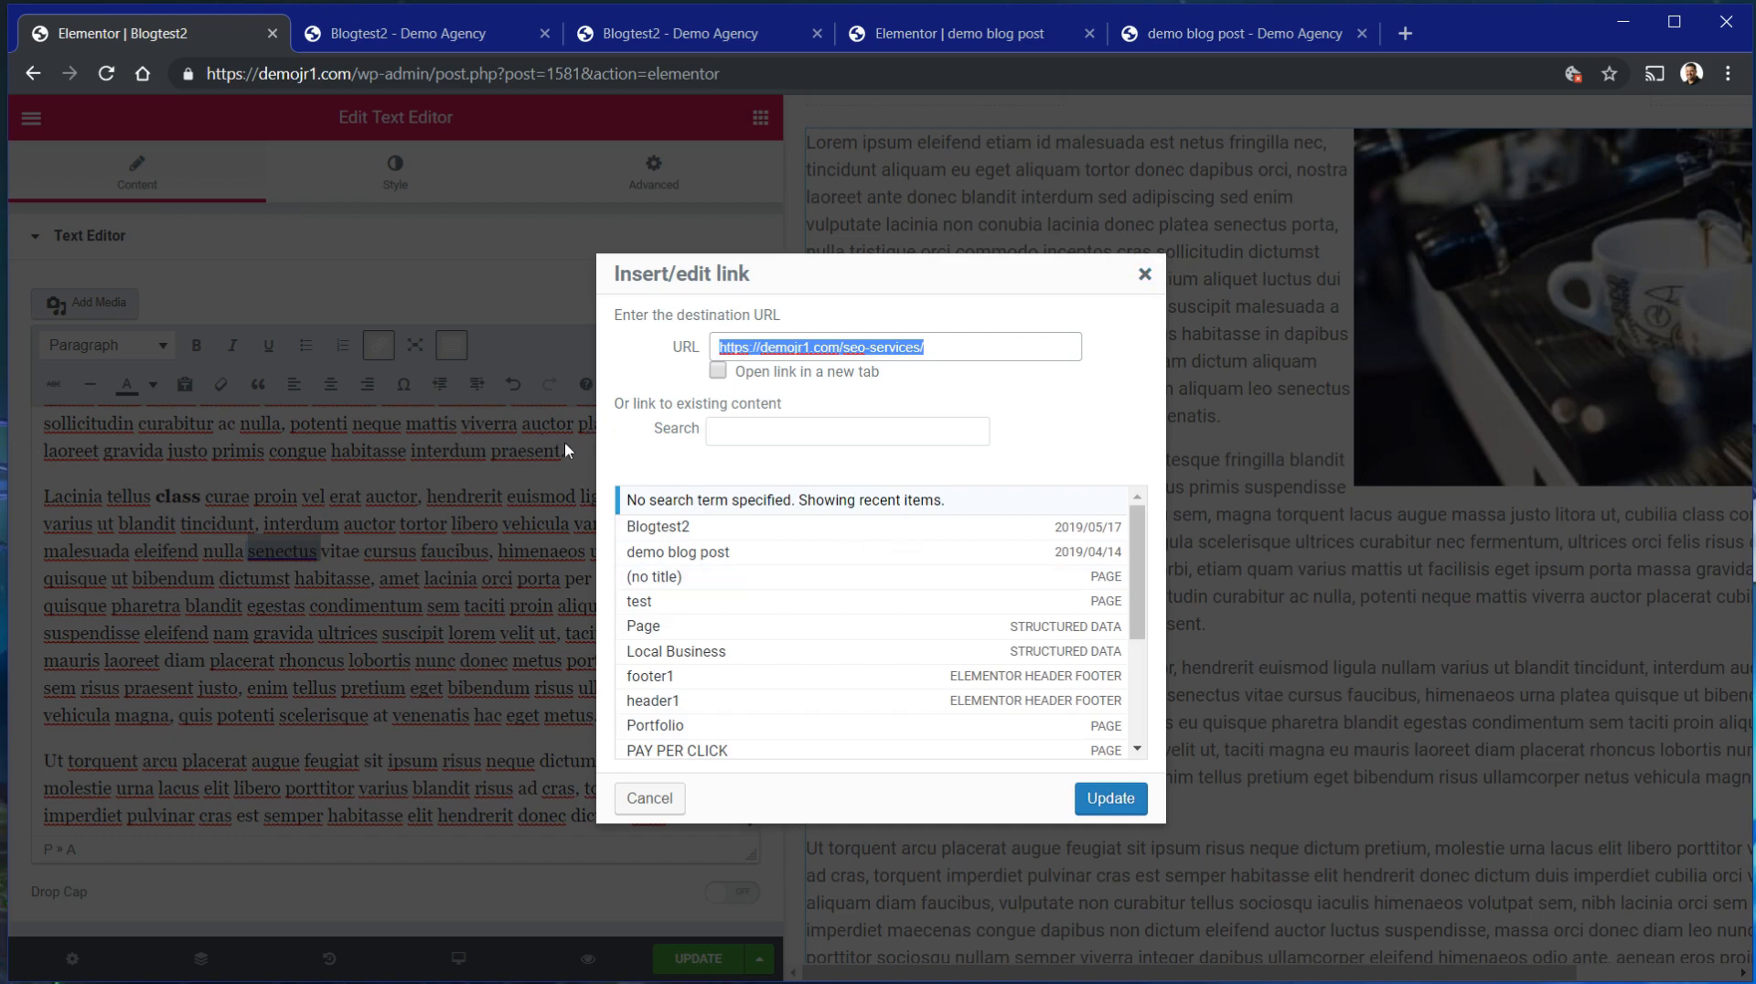
click(1147, 276)
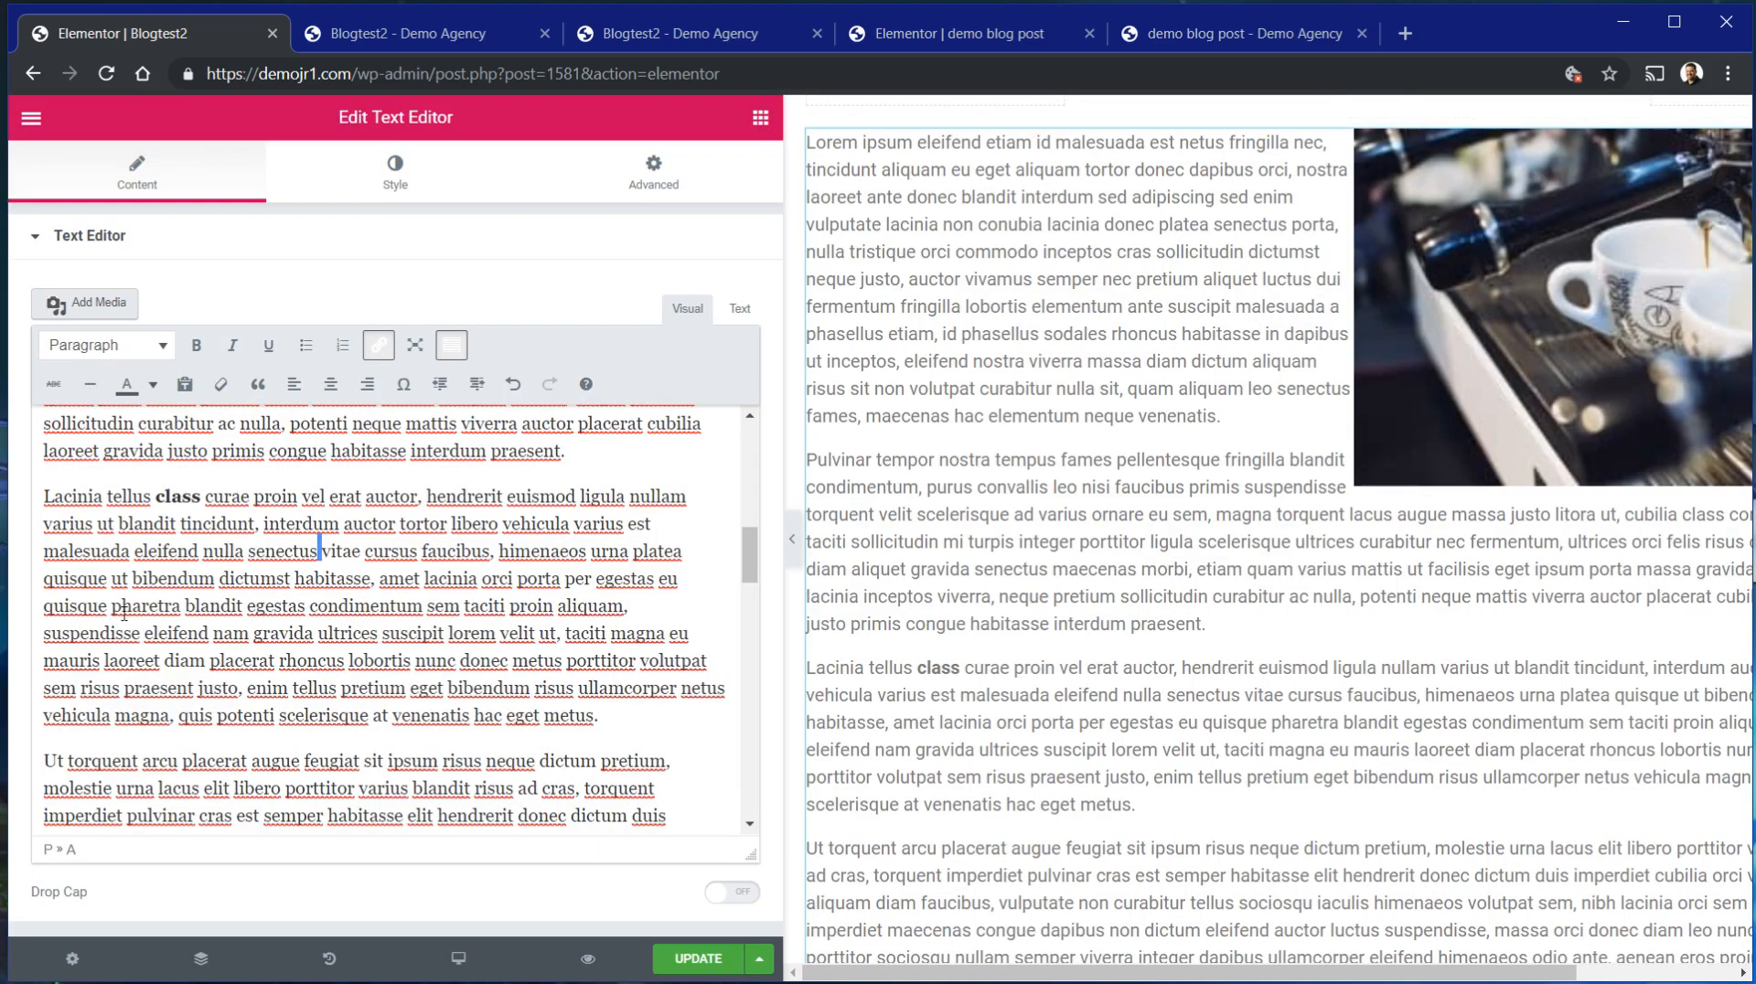
Link the text "senectu" in the "Lacinia tellus" paragraph to the existing SEO SERVICES page and update the post.
click(339, 554)
drag(311, 552, 245, 552)
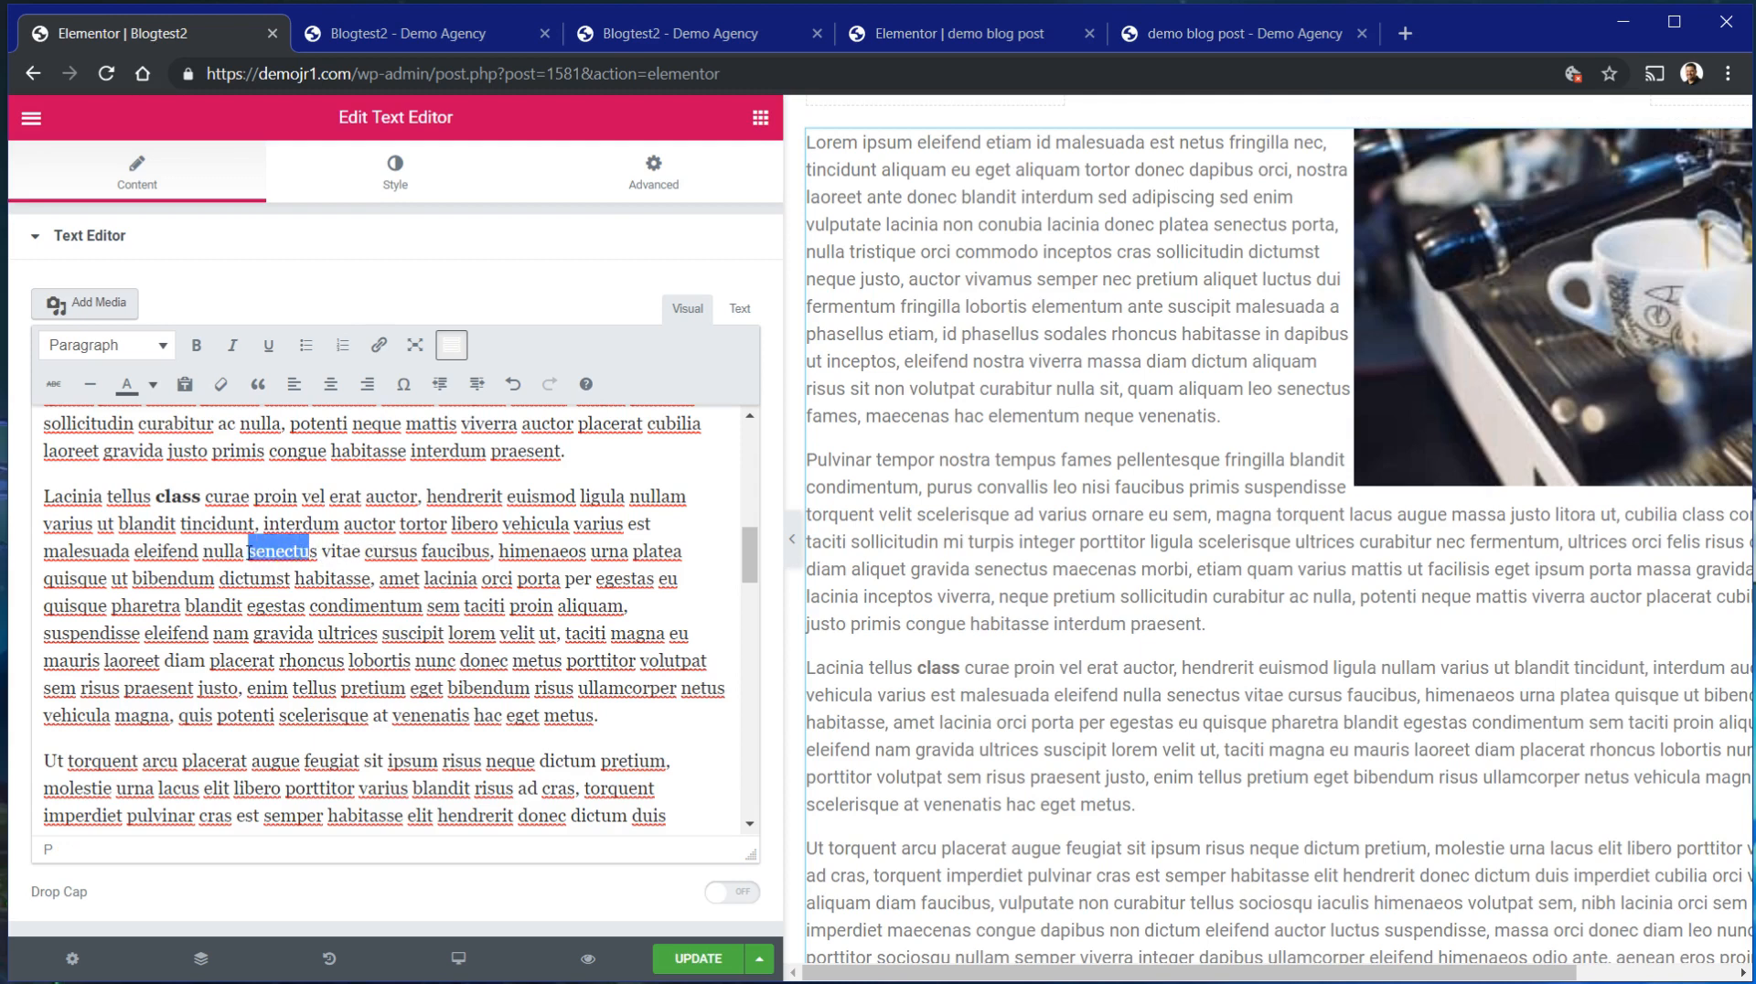
click(379, 344)
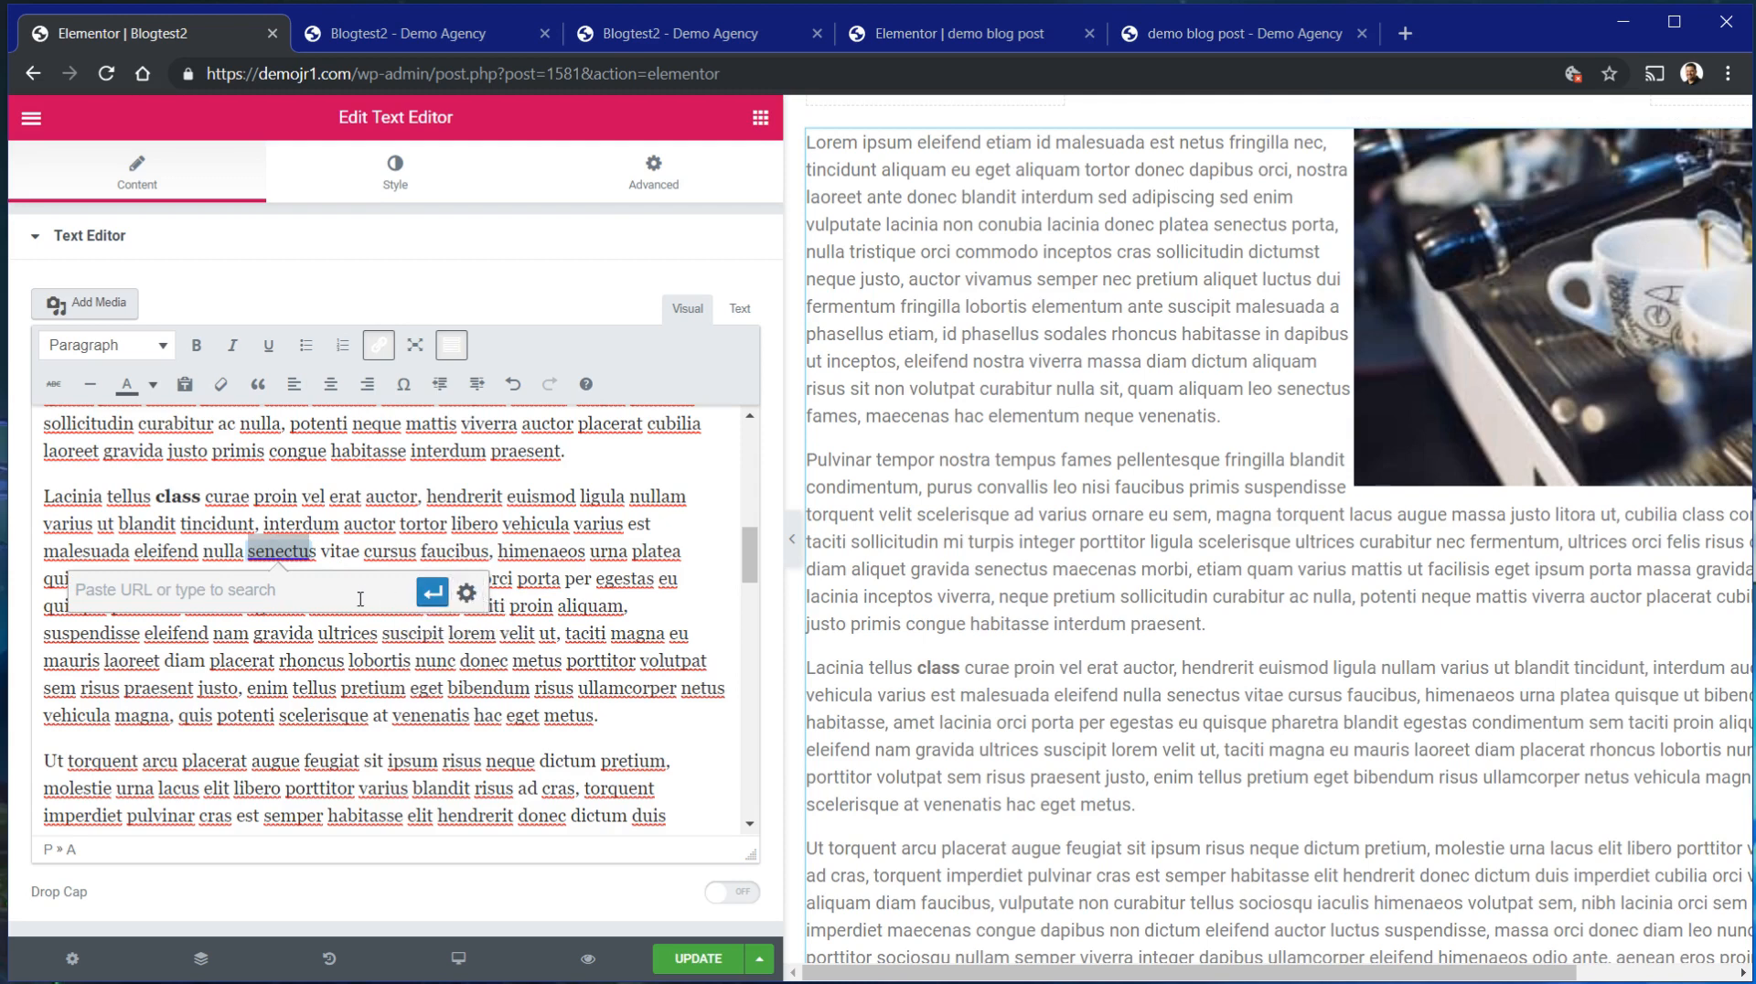
click(467, 595)
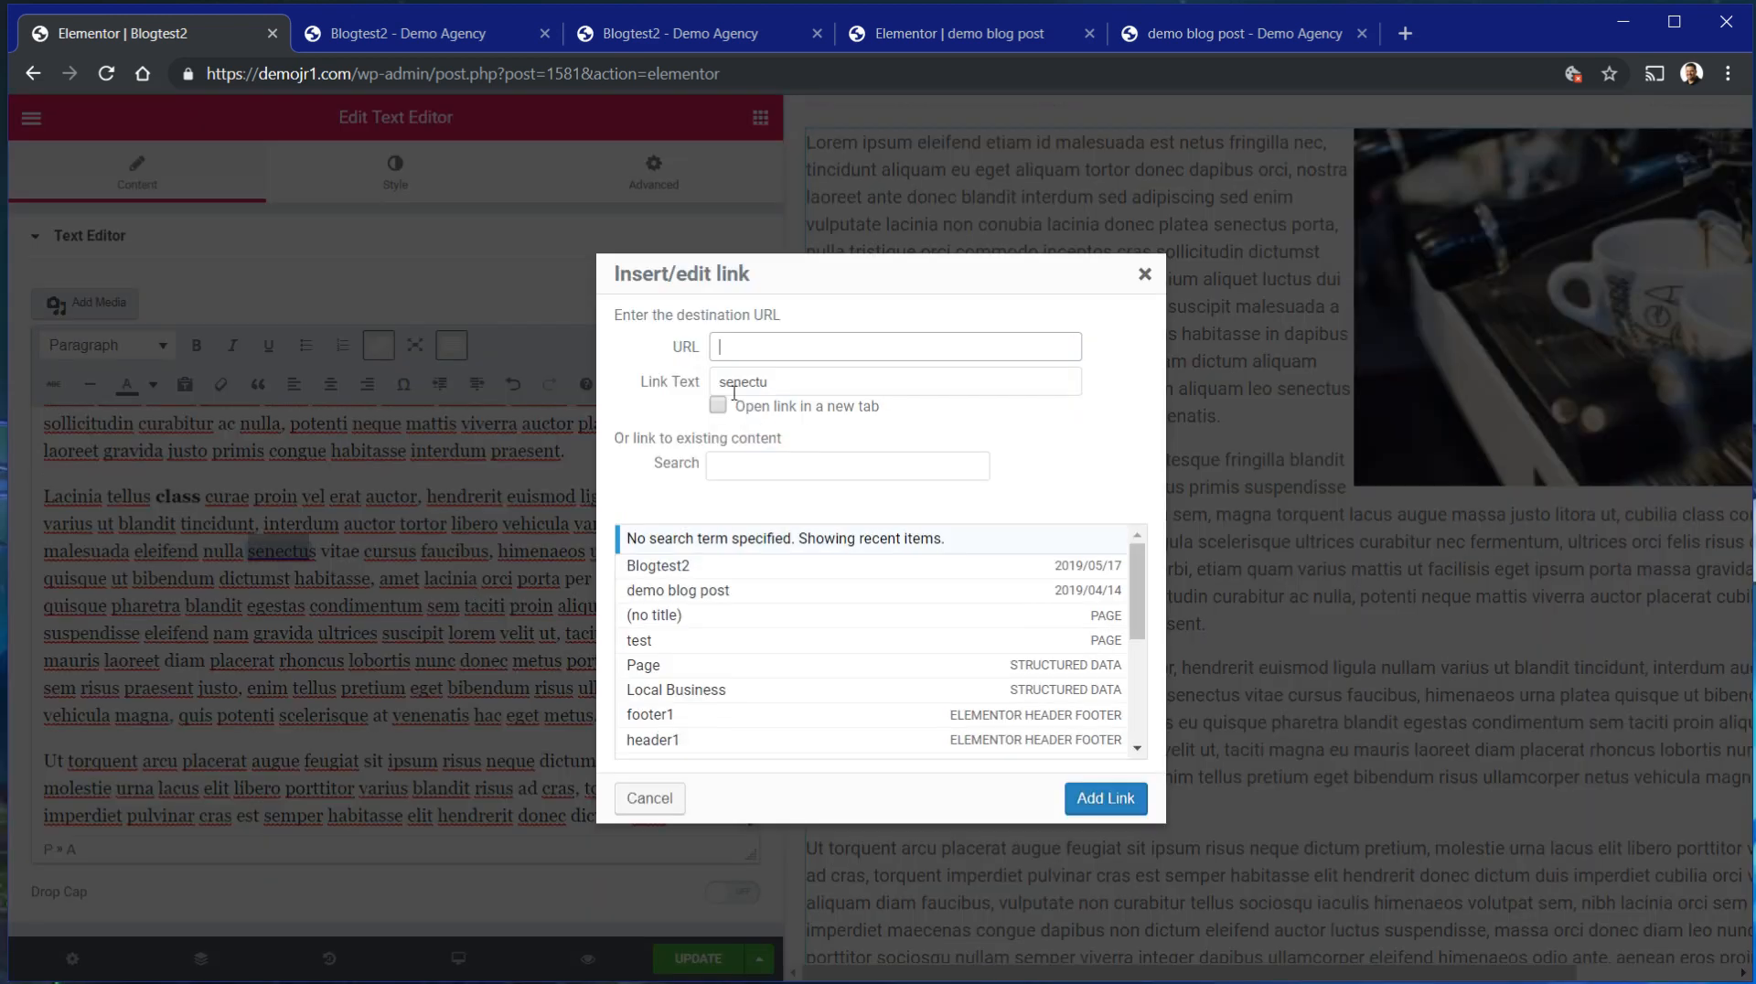
scroll(843, 662, down, 3)
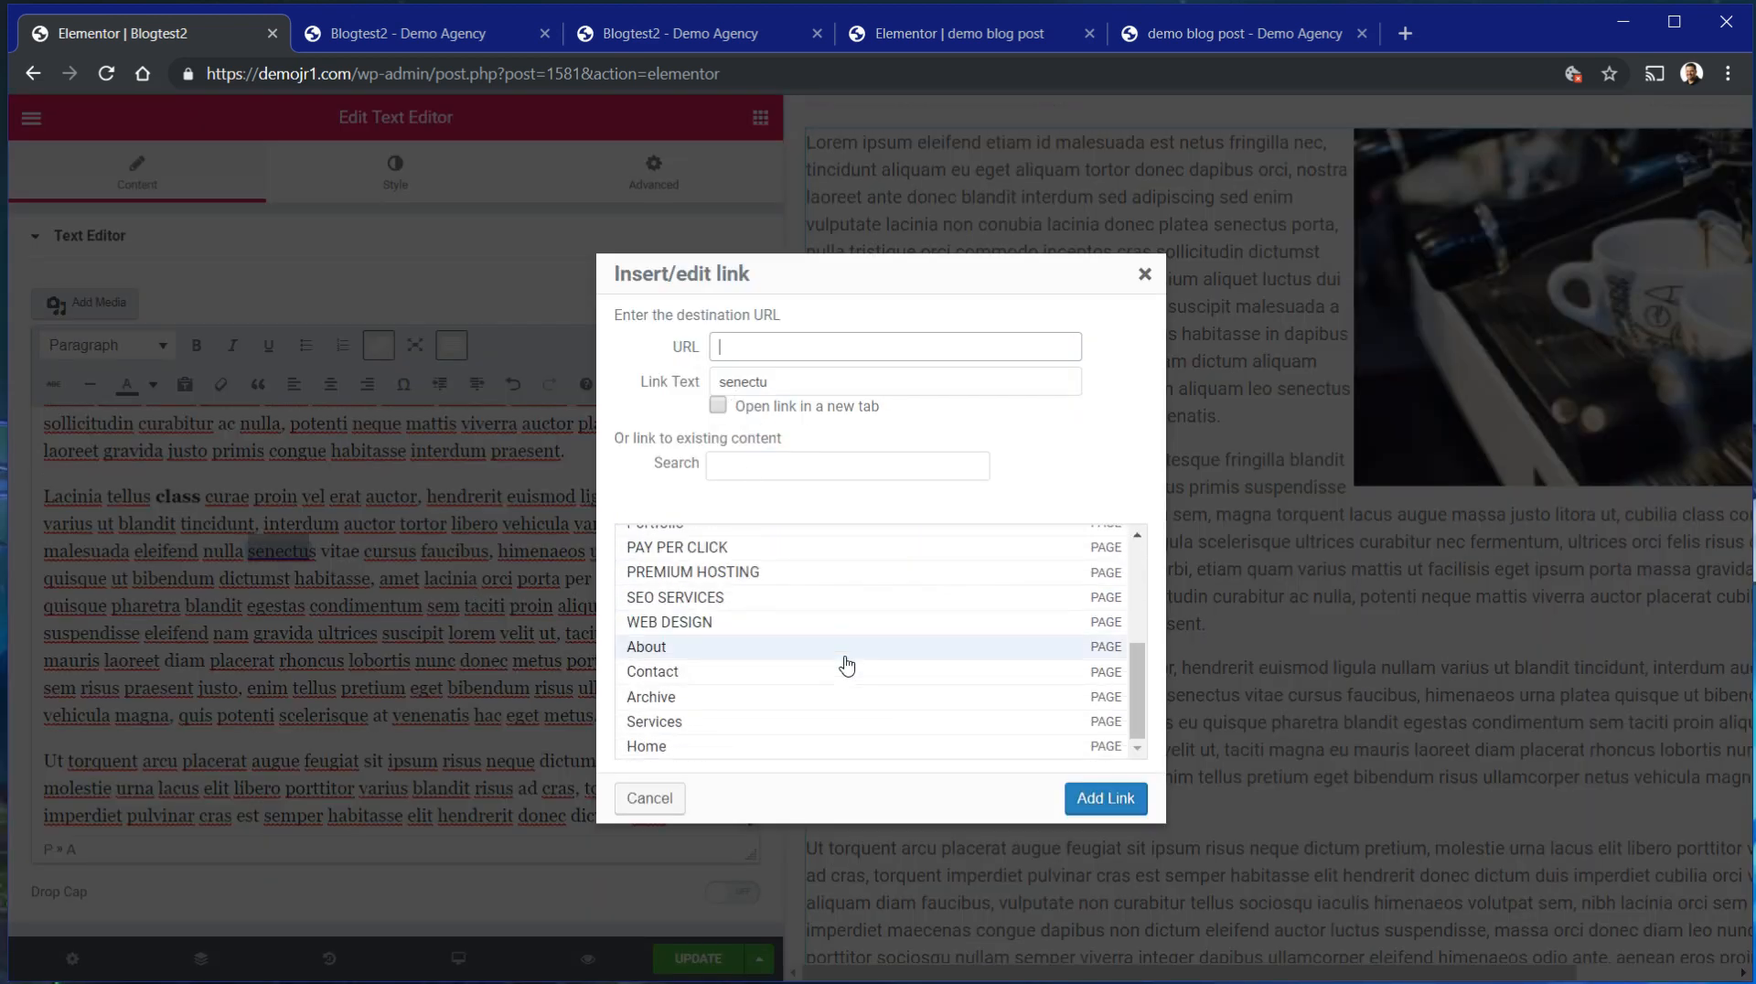
click(732, 597)
click(1106, 799)
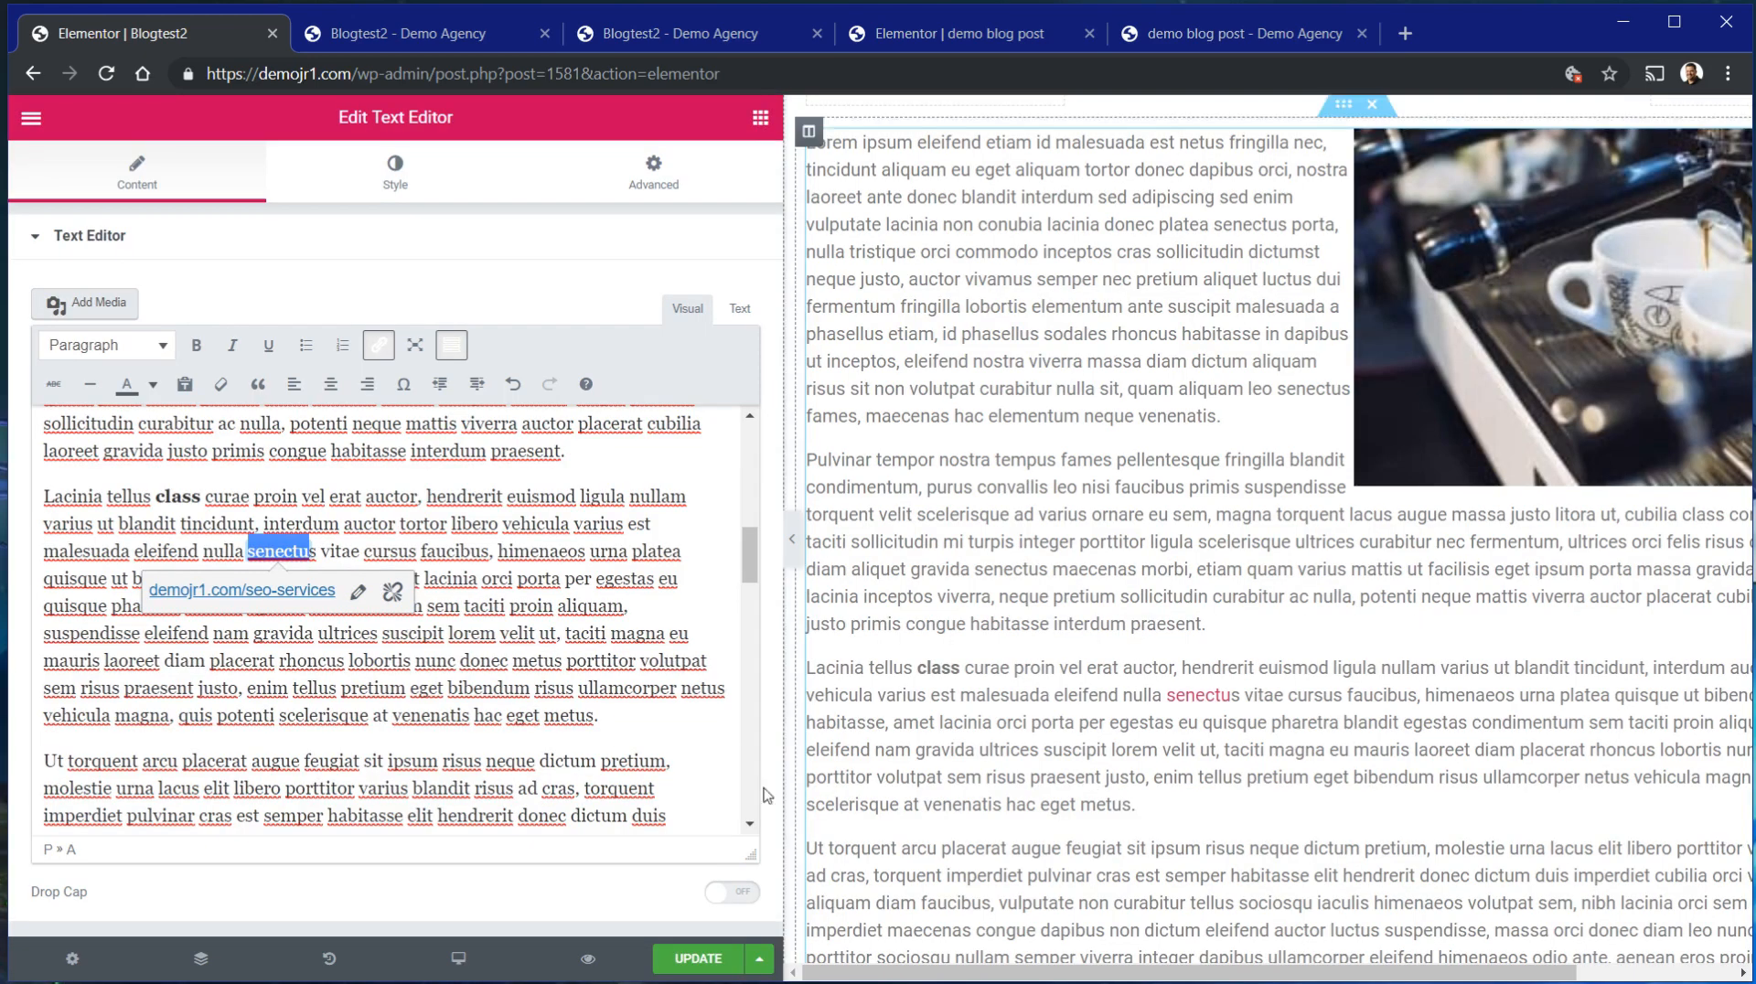
click(517, 663)
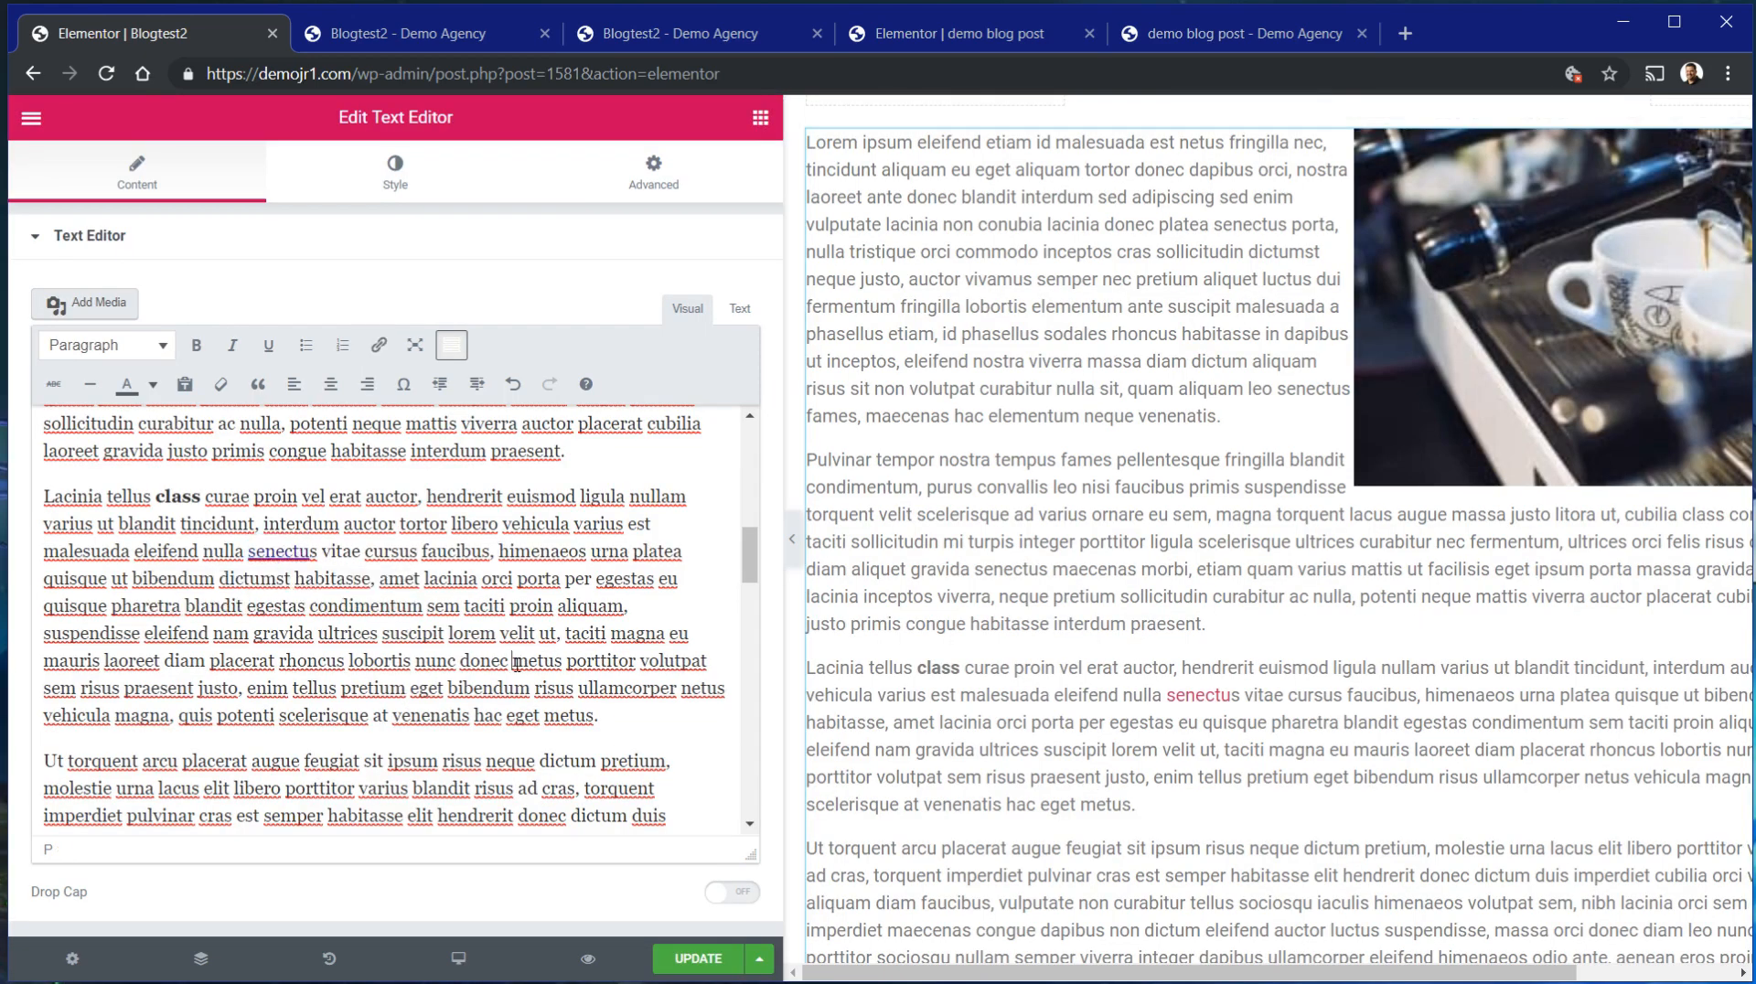
click(689, 968)
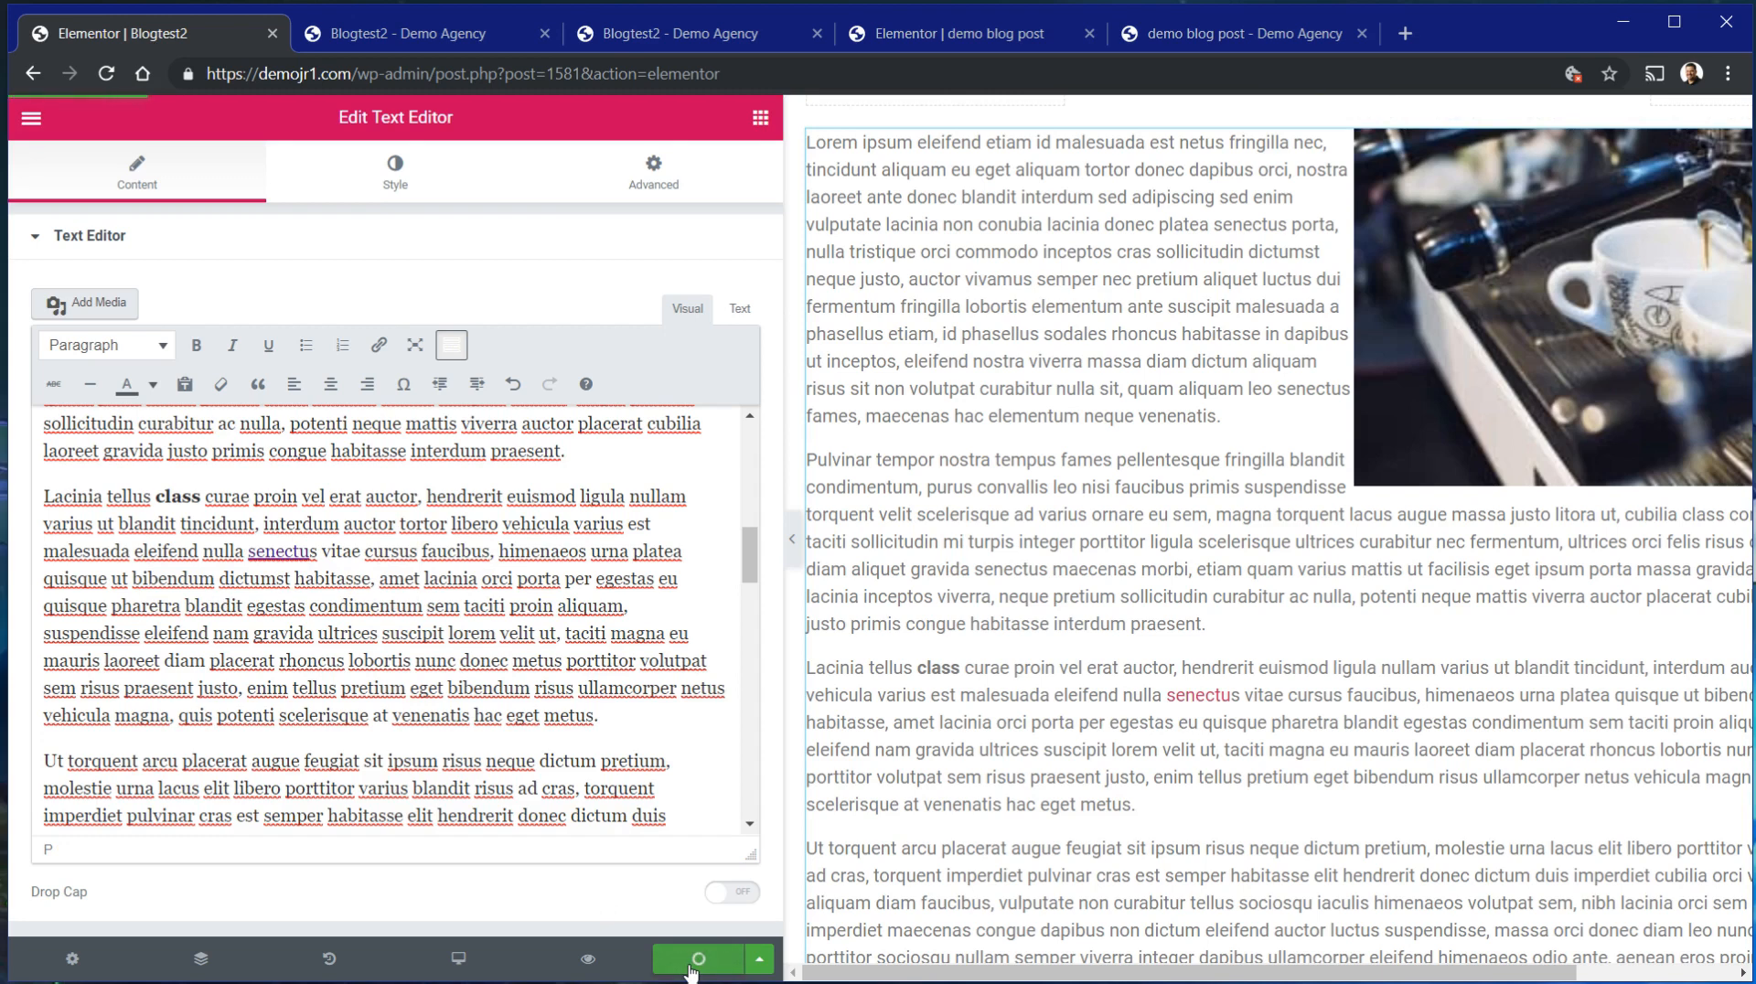
Check the linked word in the "Lacinia tellus" paragraph on the updated Blogtest2 preview.
drag(322, 559, 257, 553)
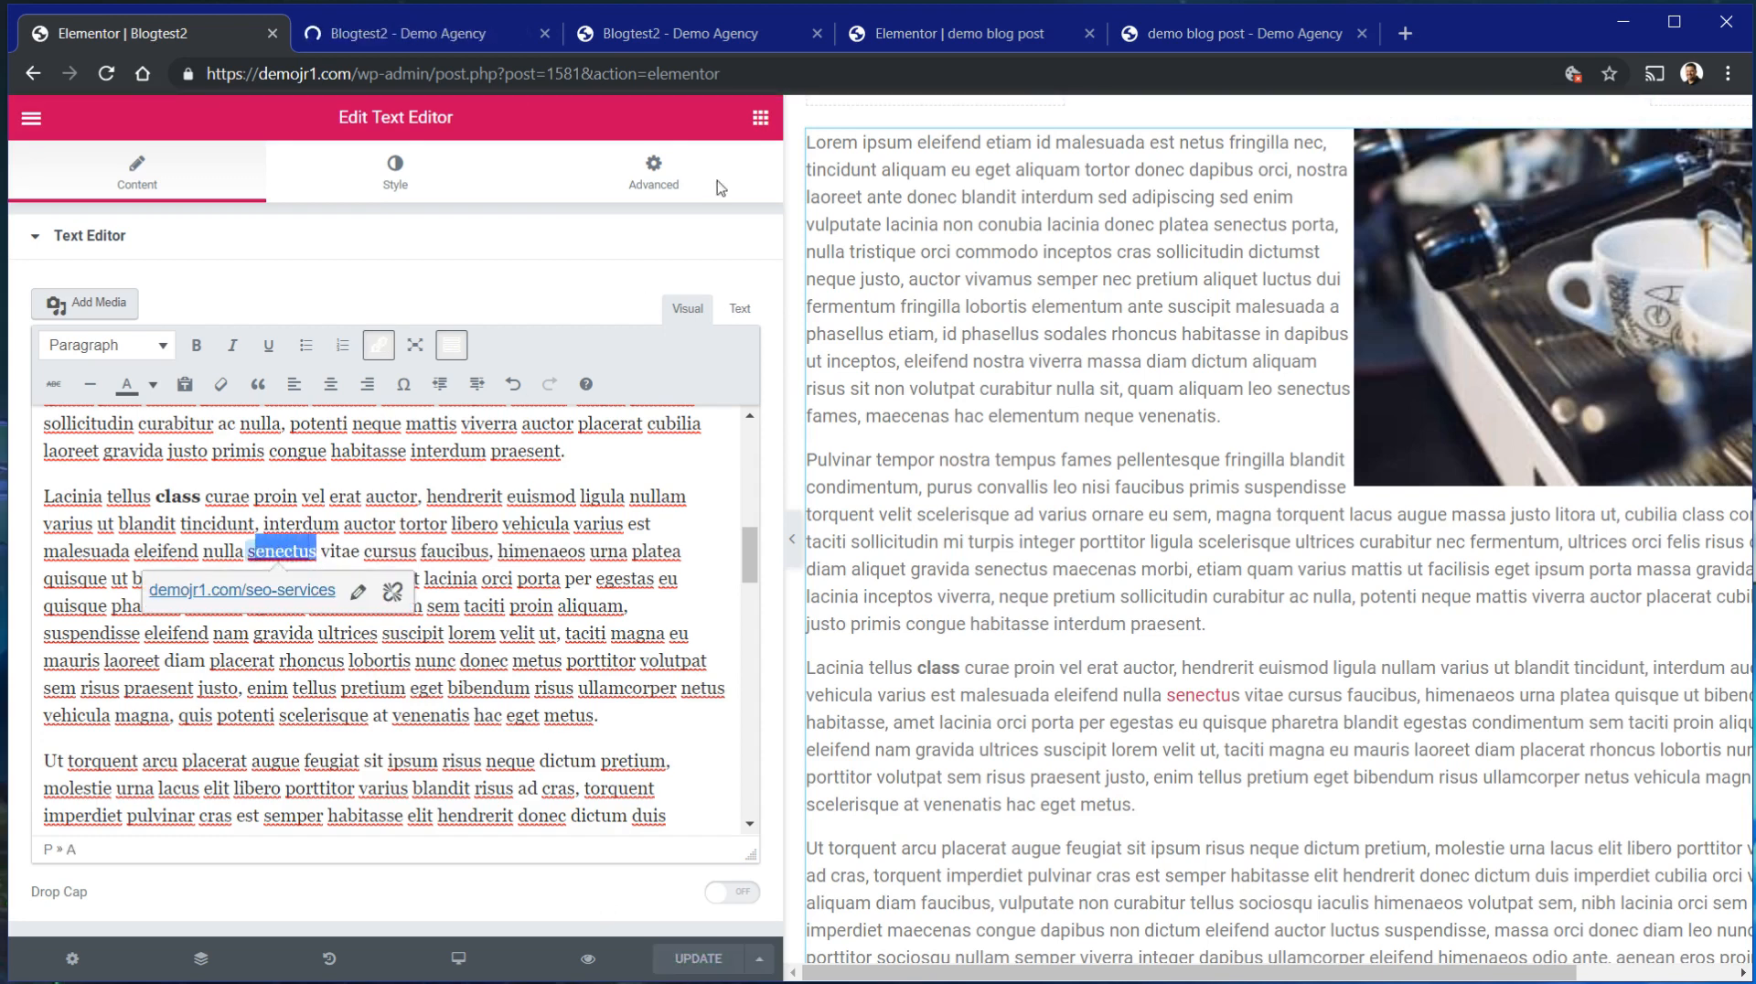
click(443, 35)
scroll(732, 535, down, 4)
scroll(738, 558, down, 3)
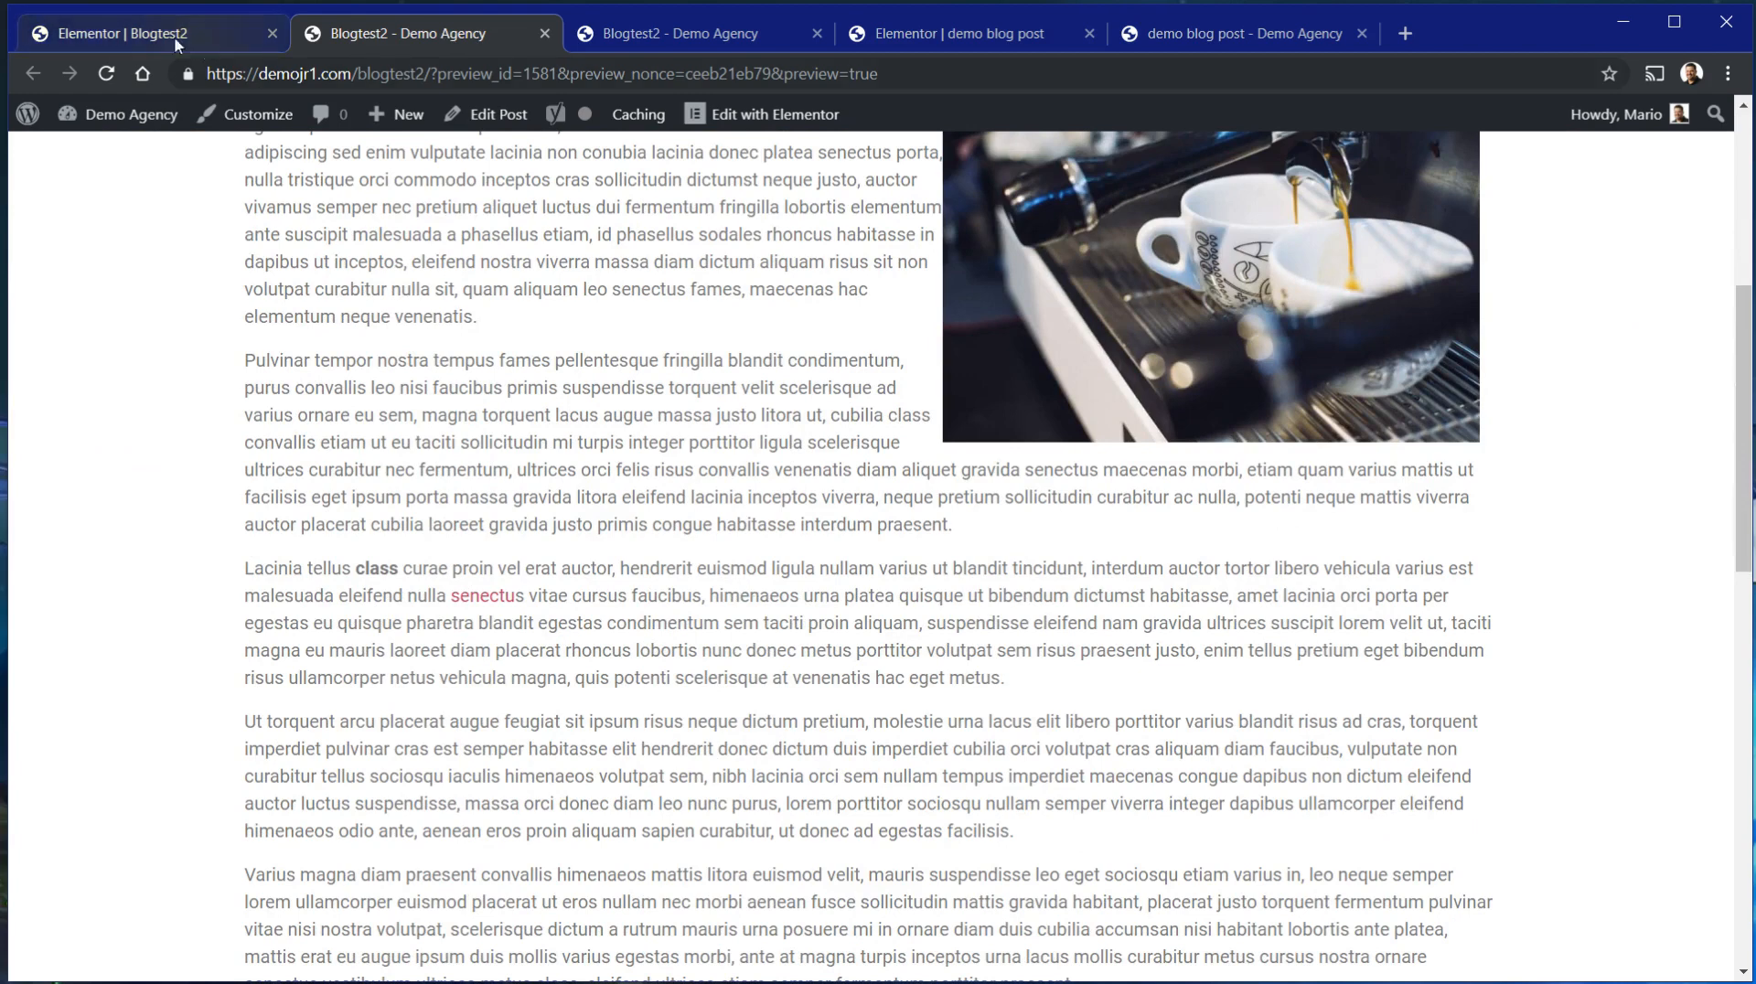
Make the linked word "senectus" bold and underlined in the Elementor text editor and update the post.
click(146, 34)
click(369, 496)
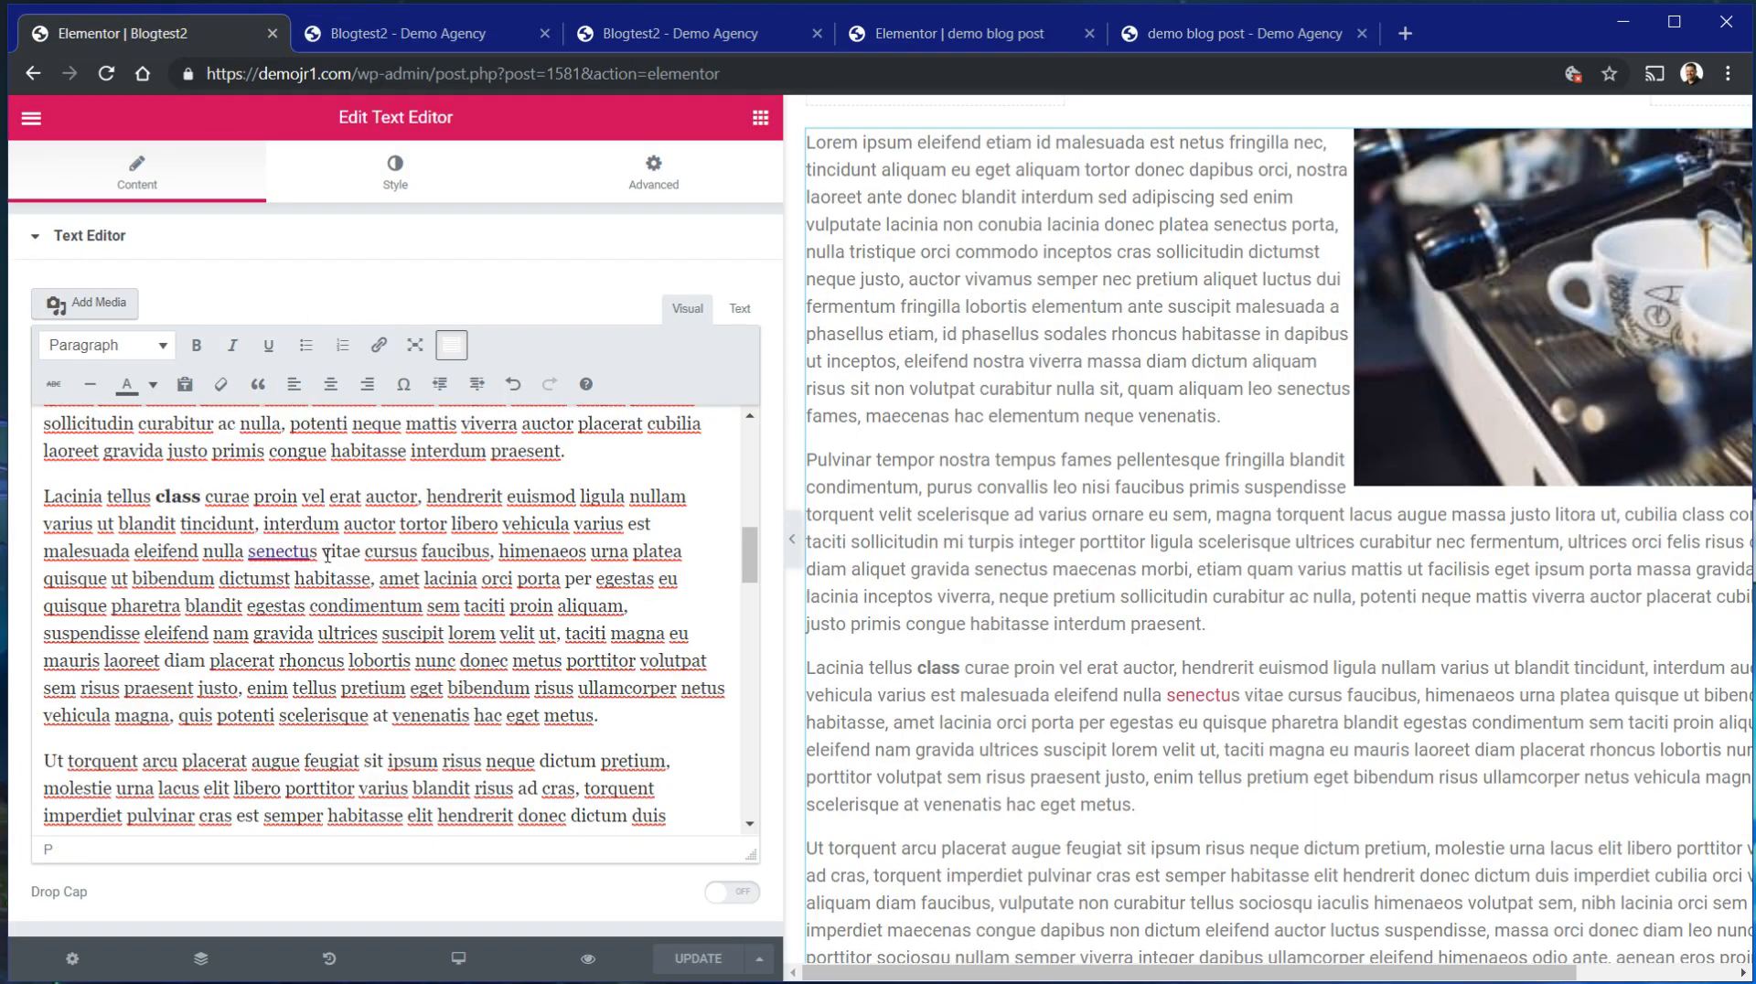
drag(316, 559, 250, 552)
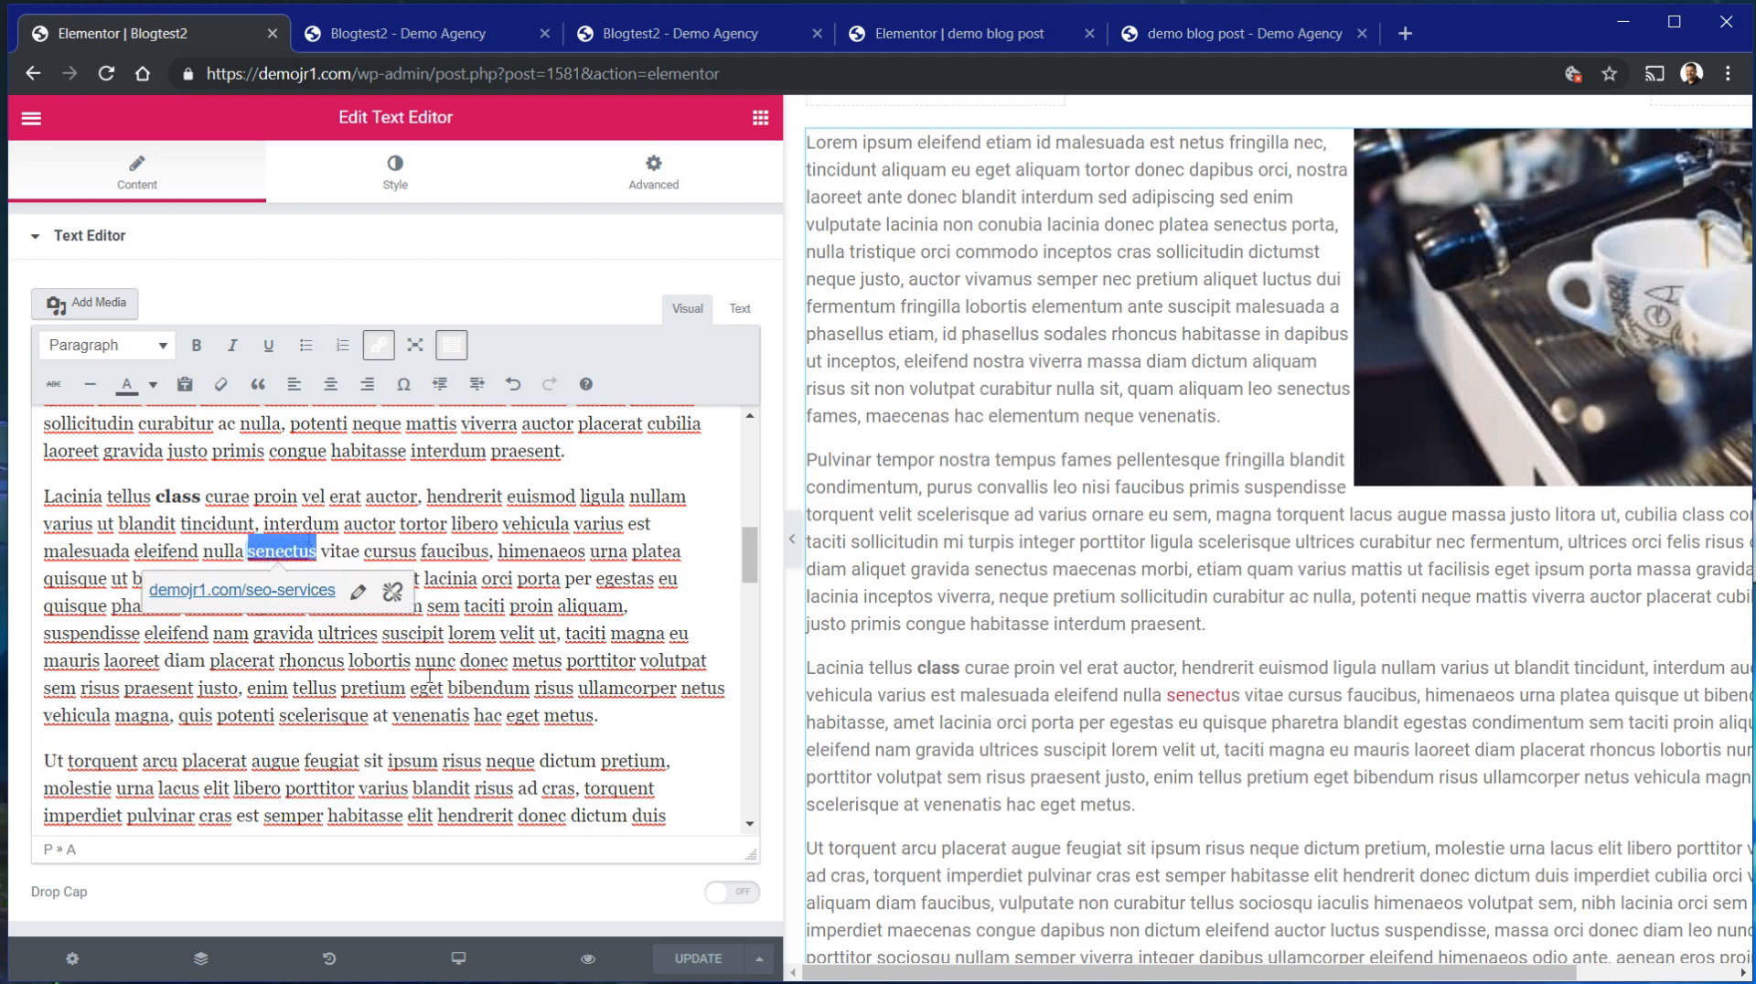
click(203, 345)
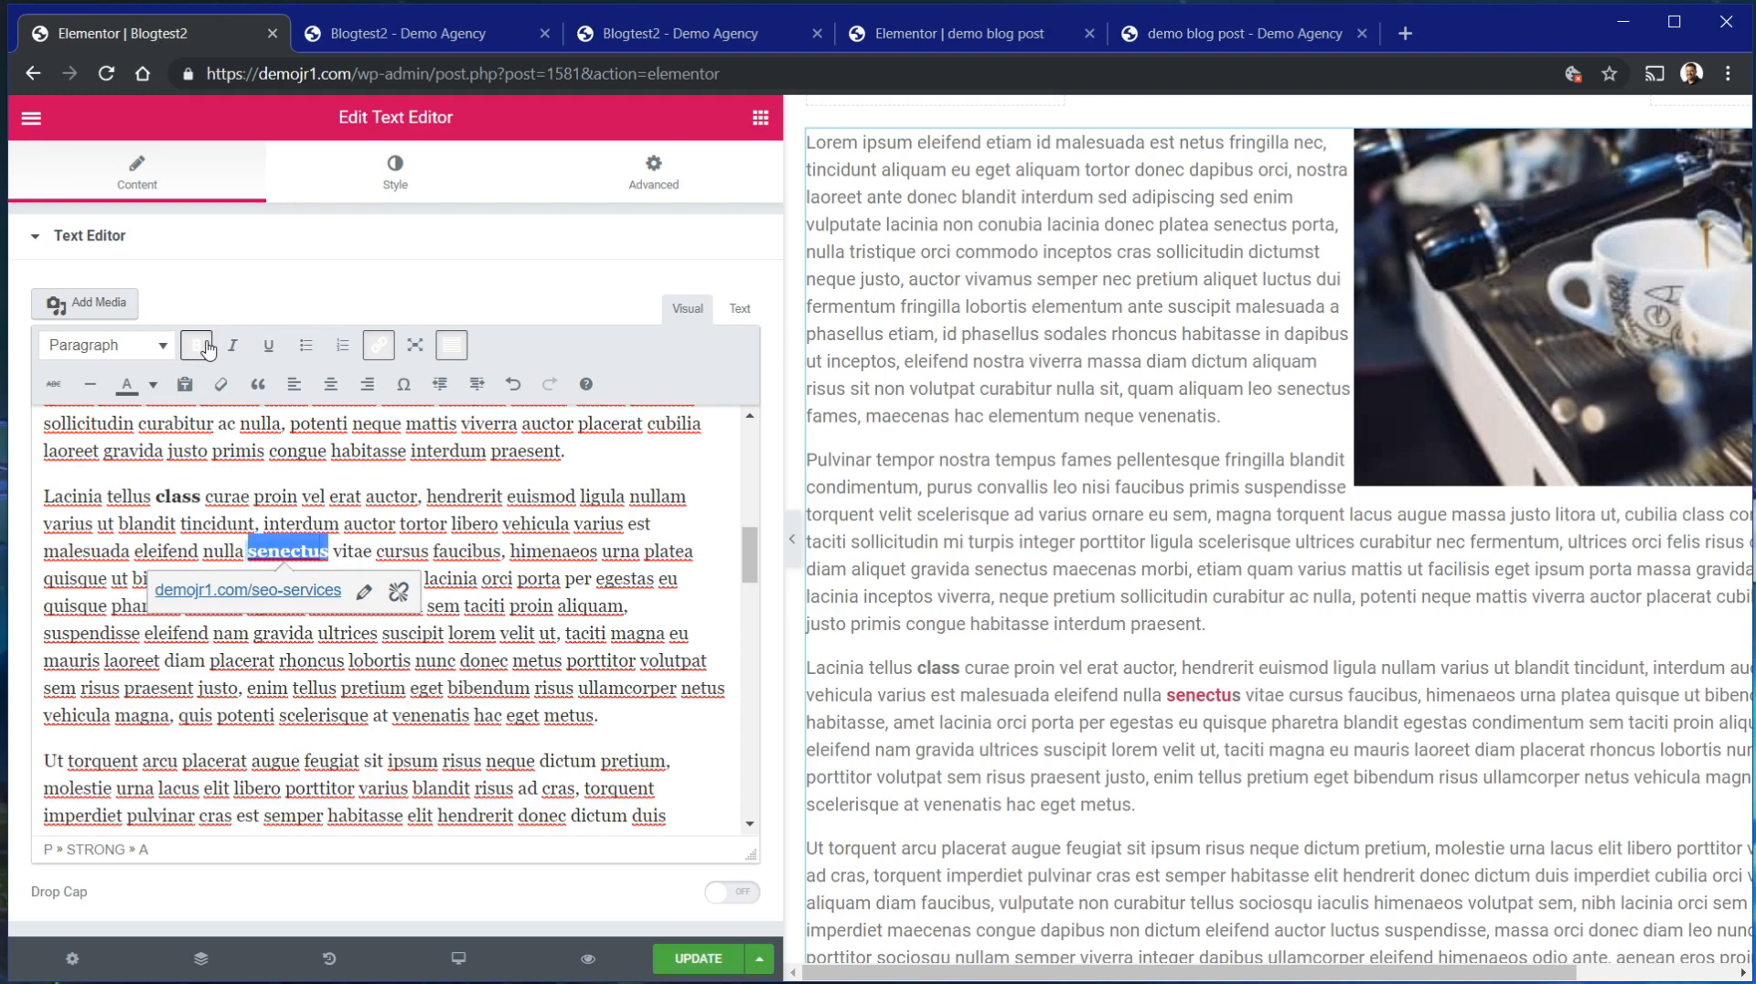
click(268, 345)
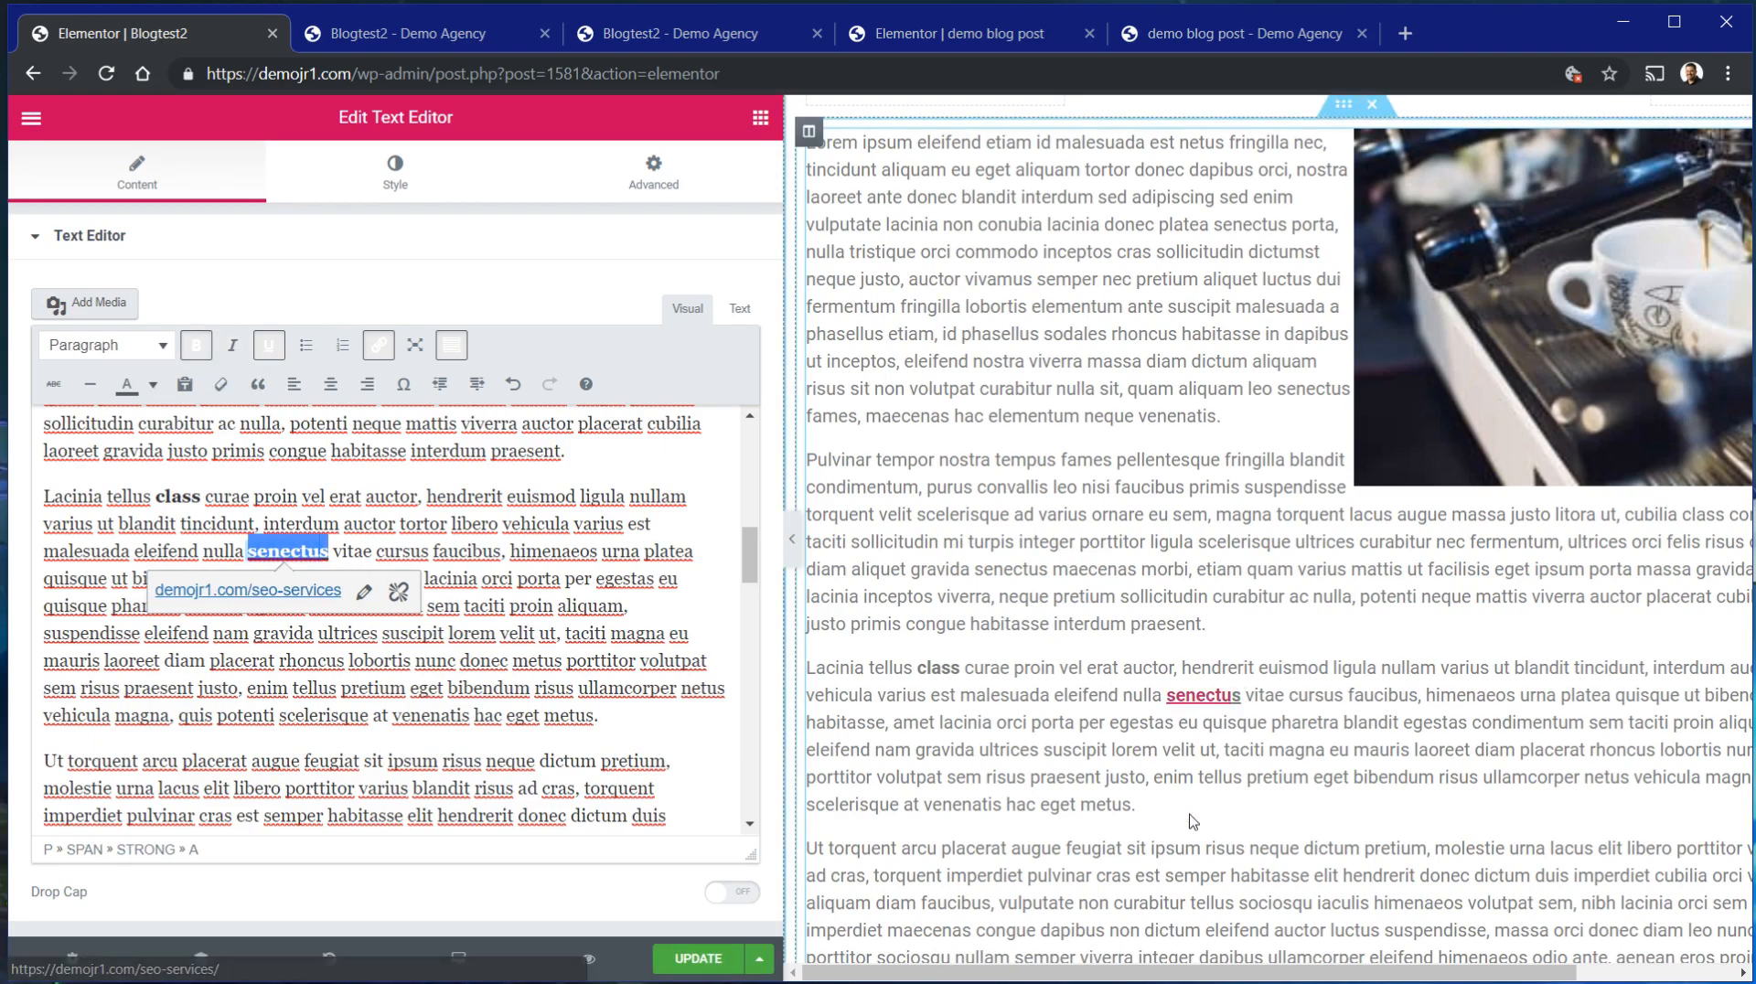
click(727, 957)
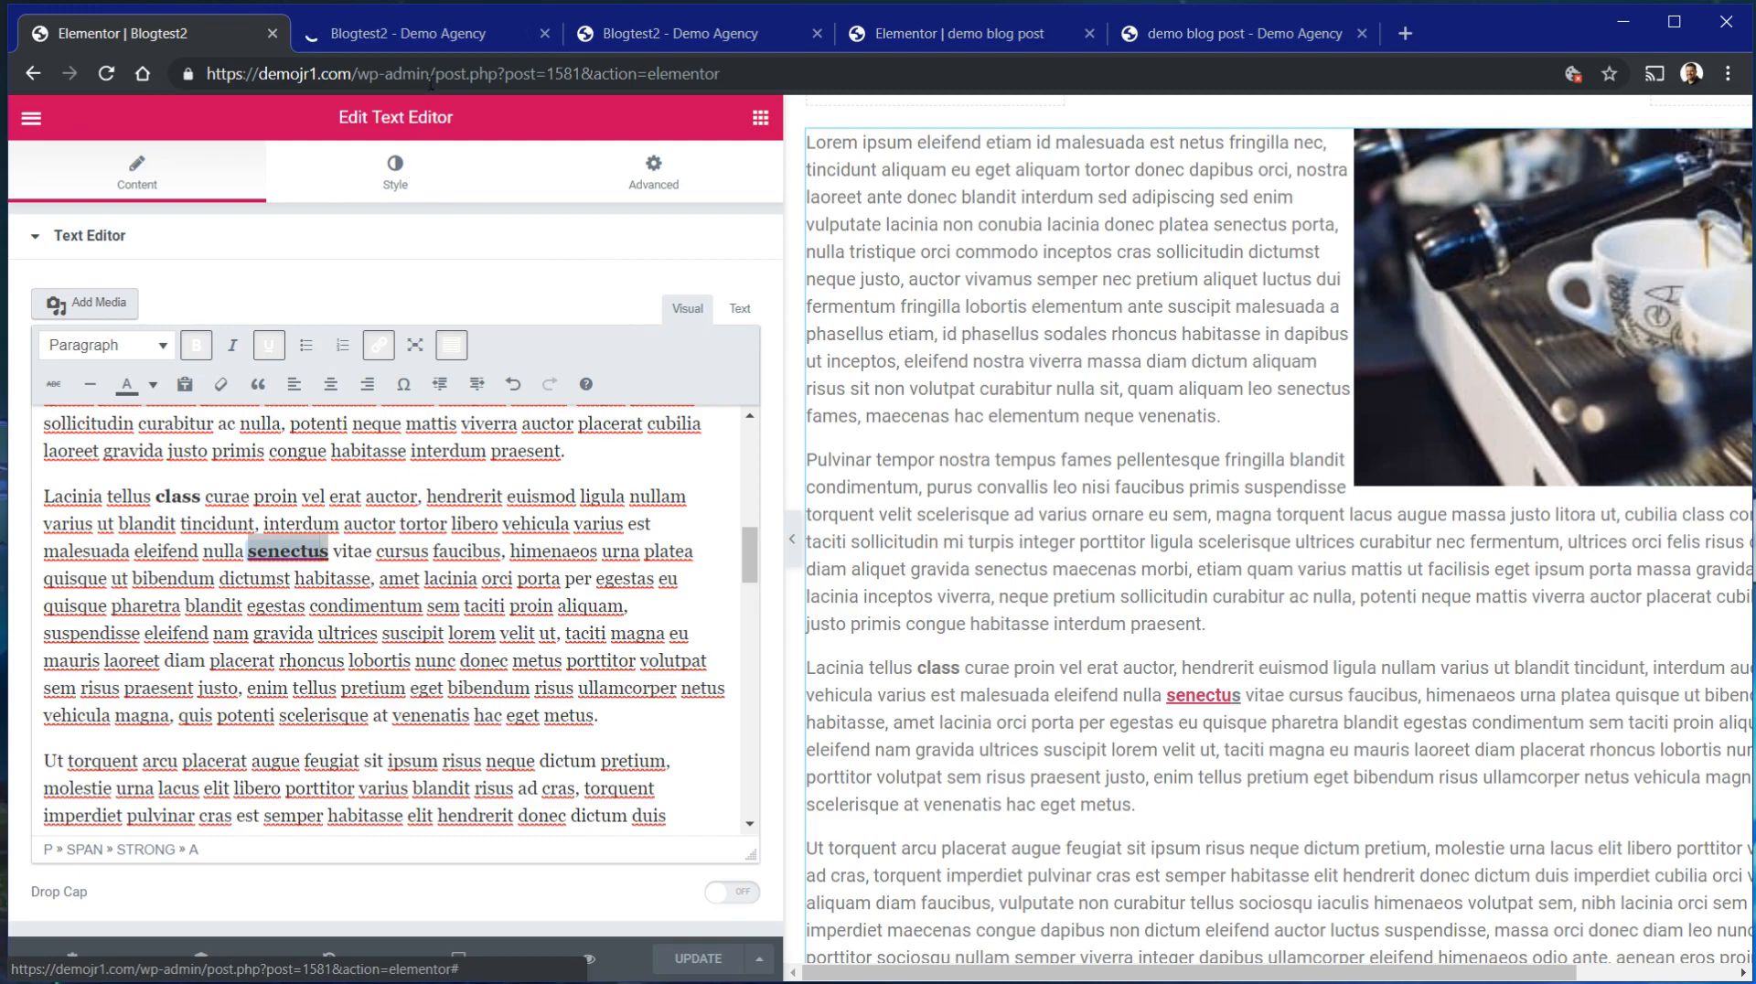
Reload the Blogtest2 preview and examine the bold, underlined link in the body text.
click(429, 37)
scroll(805, 612, down, 5)
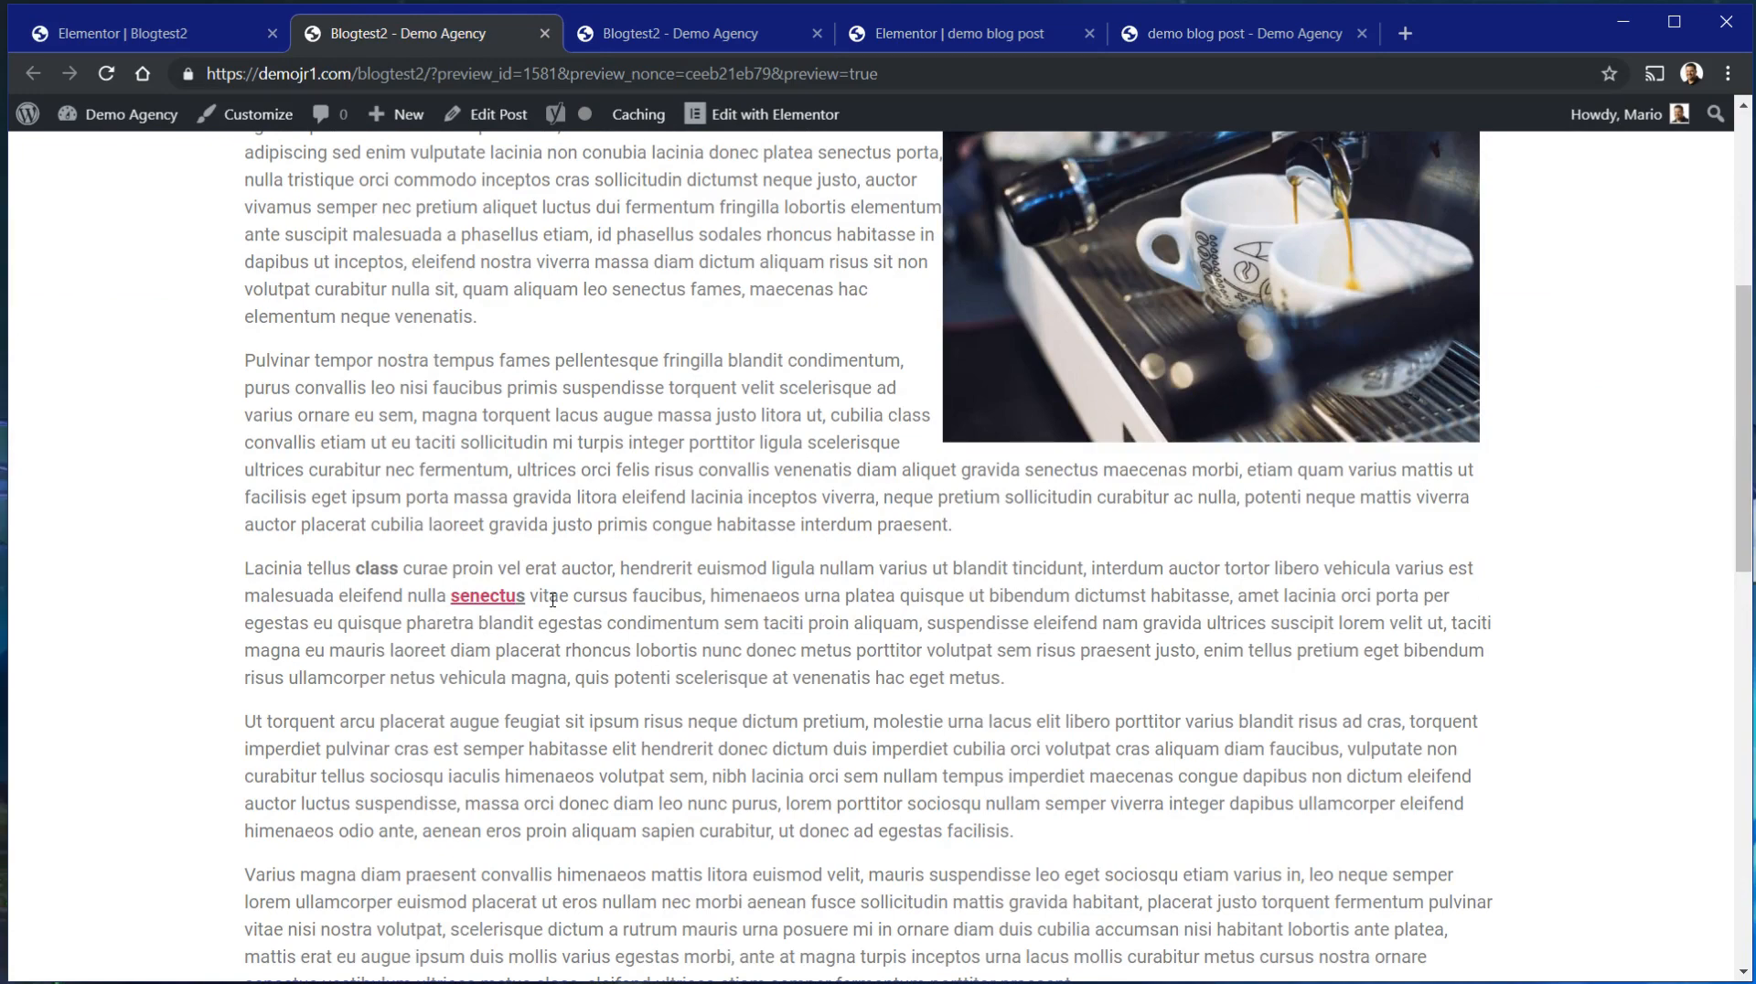
key(F5)
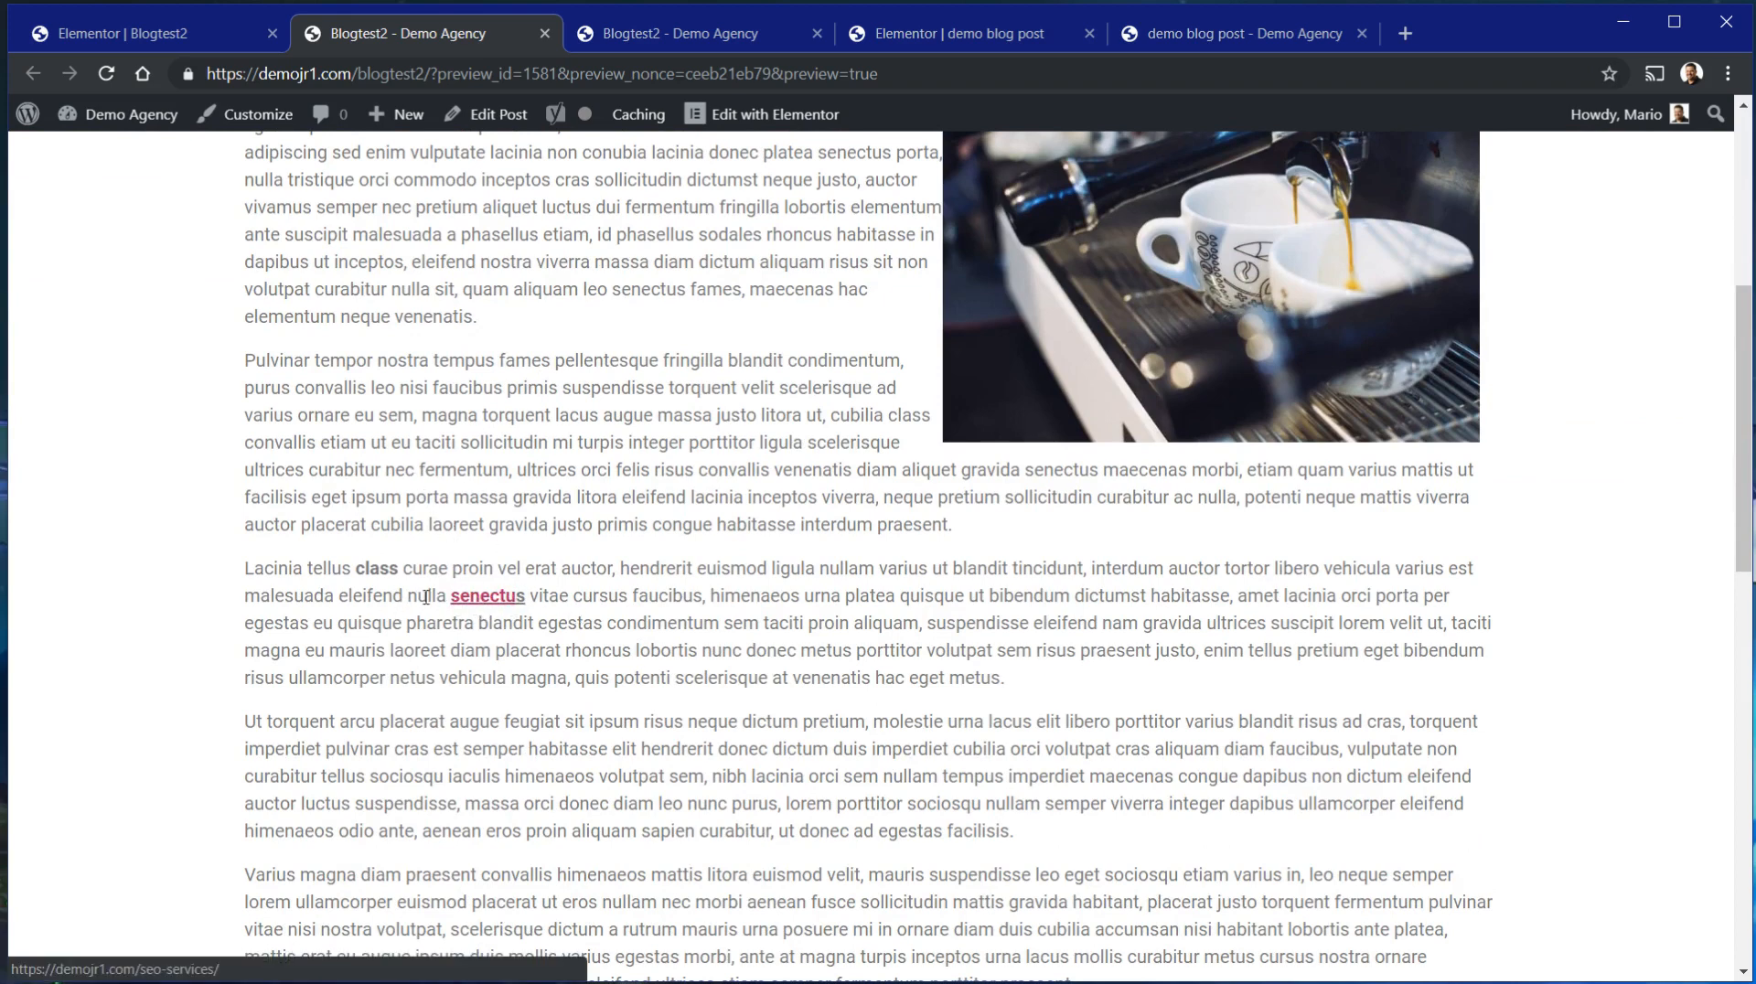
Insert the photo of people gathered around a laptop after "dictumst suscipit" in the "Volutpat cubilia" paragraph.
click(187, 35)
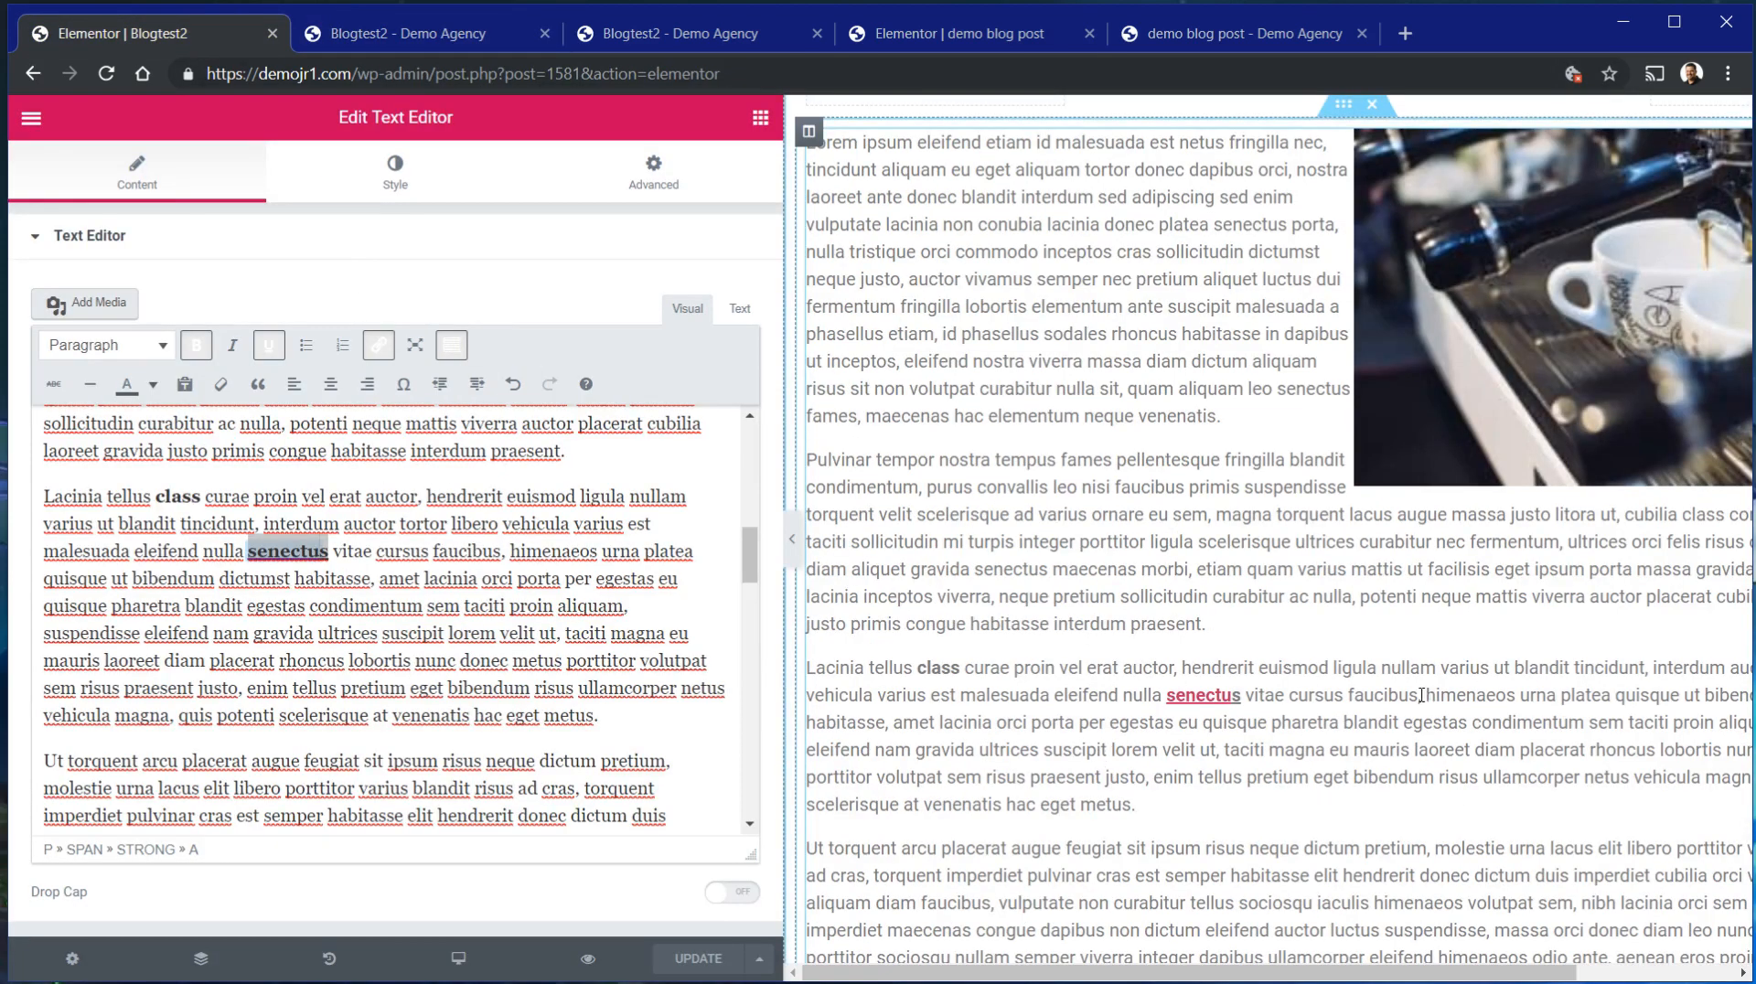
scroll(1548, 710, down, 5)
scroll(643, 602, down, 9)
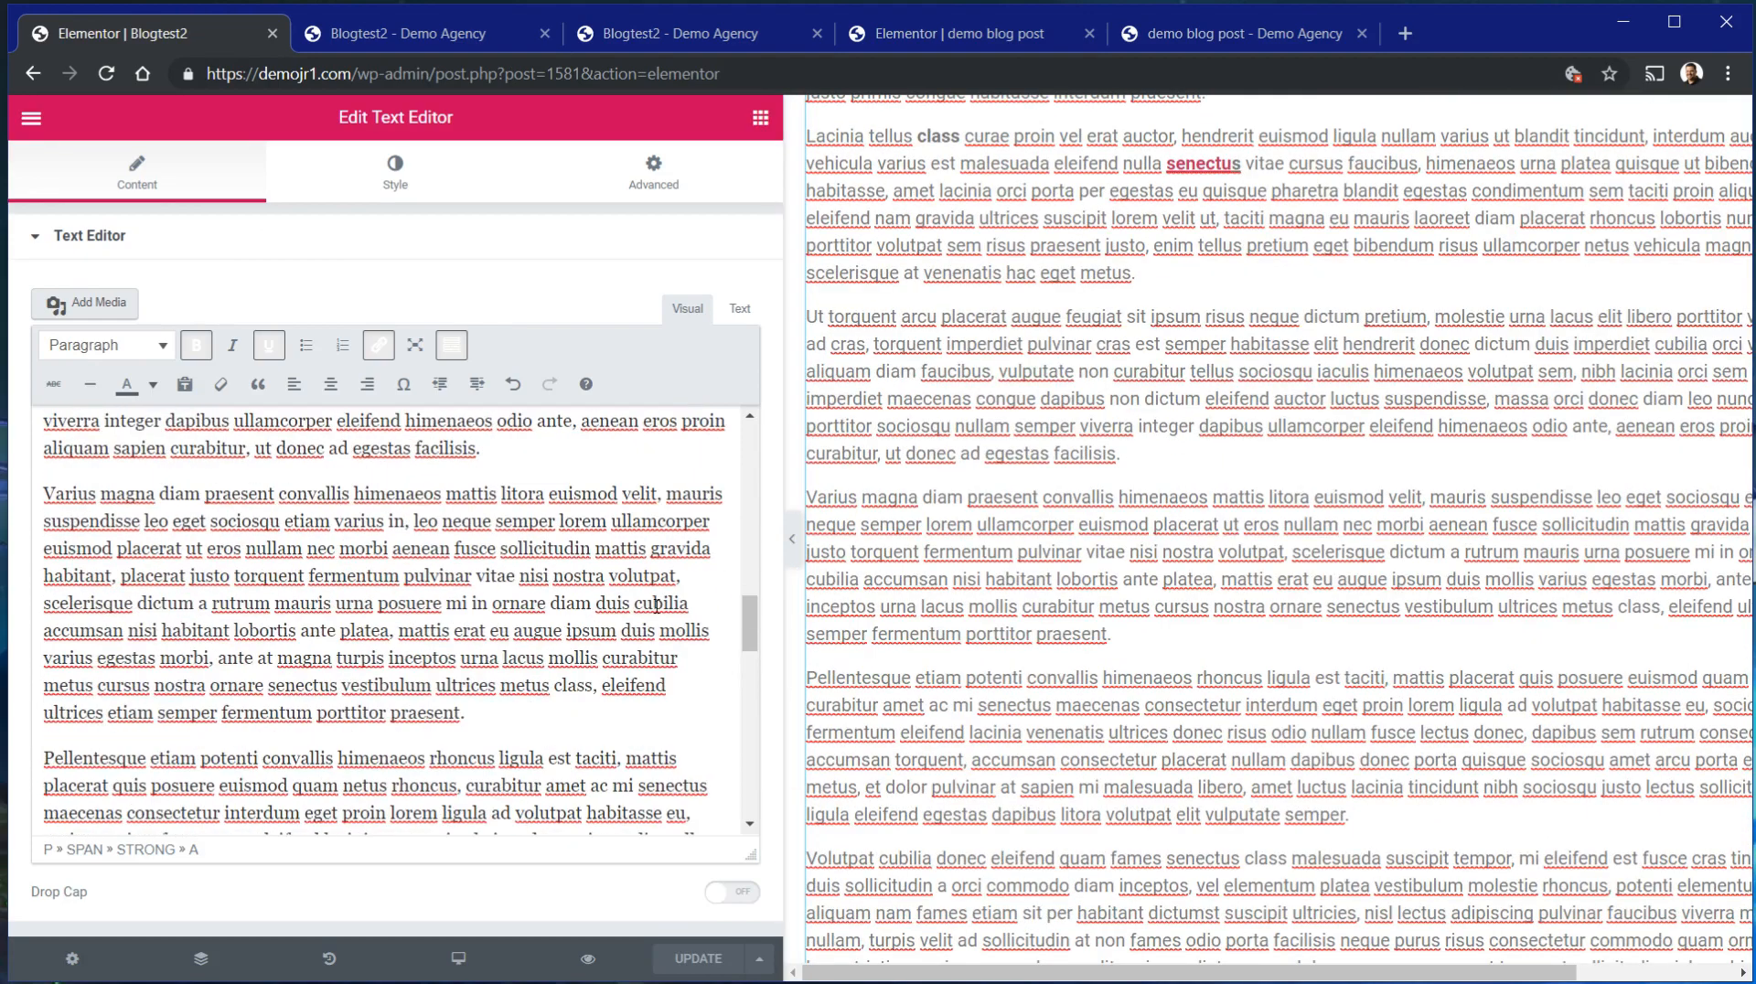
click(620, 695)
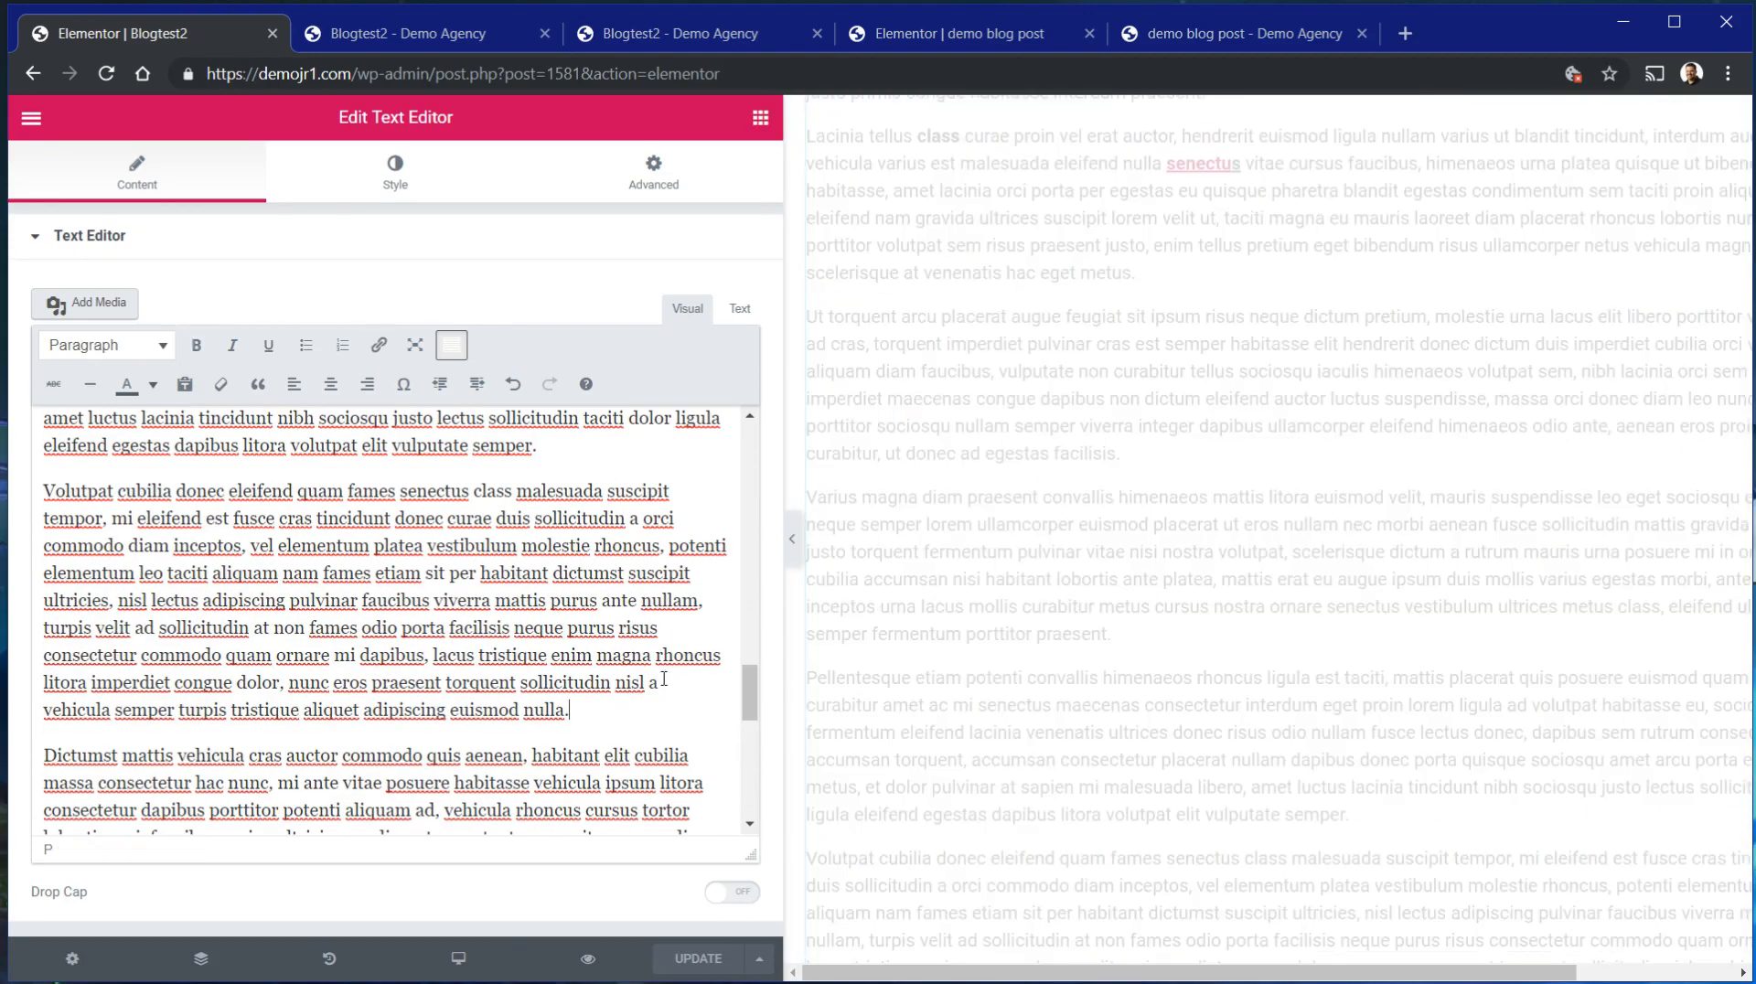
click(700, 574)
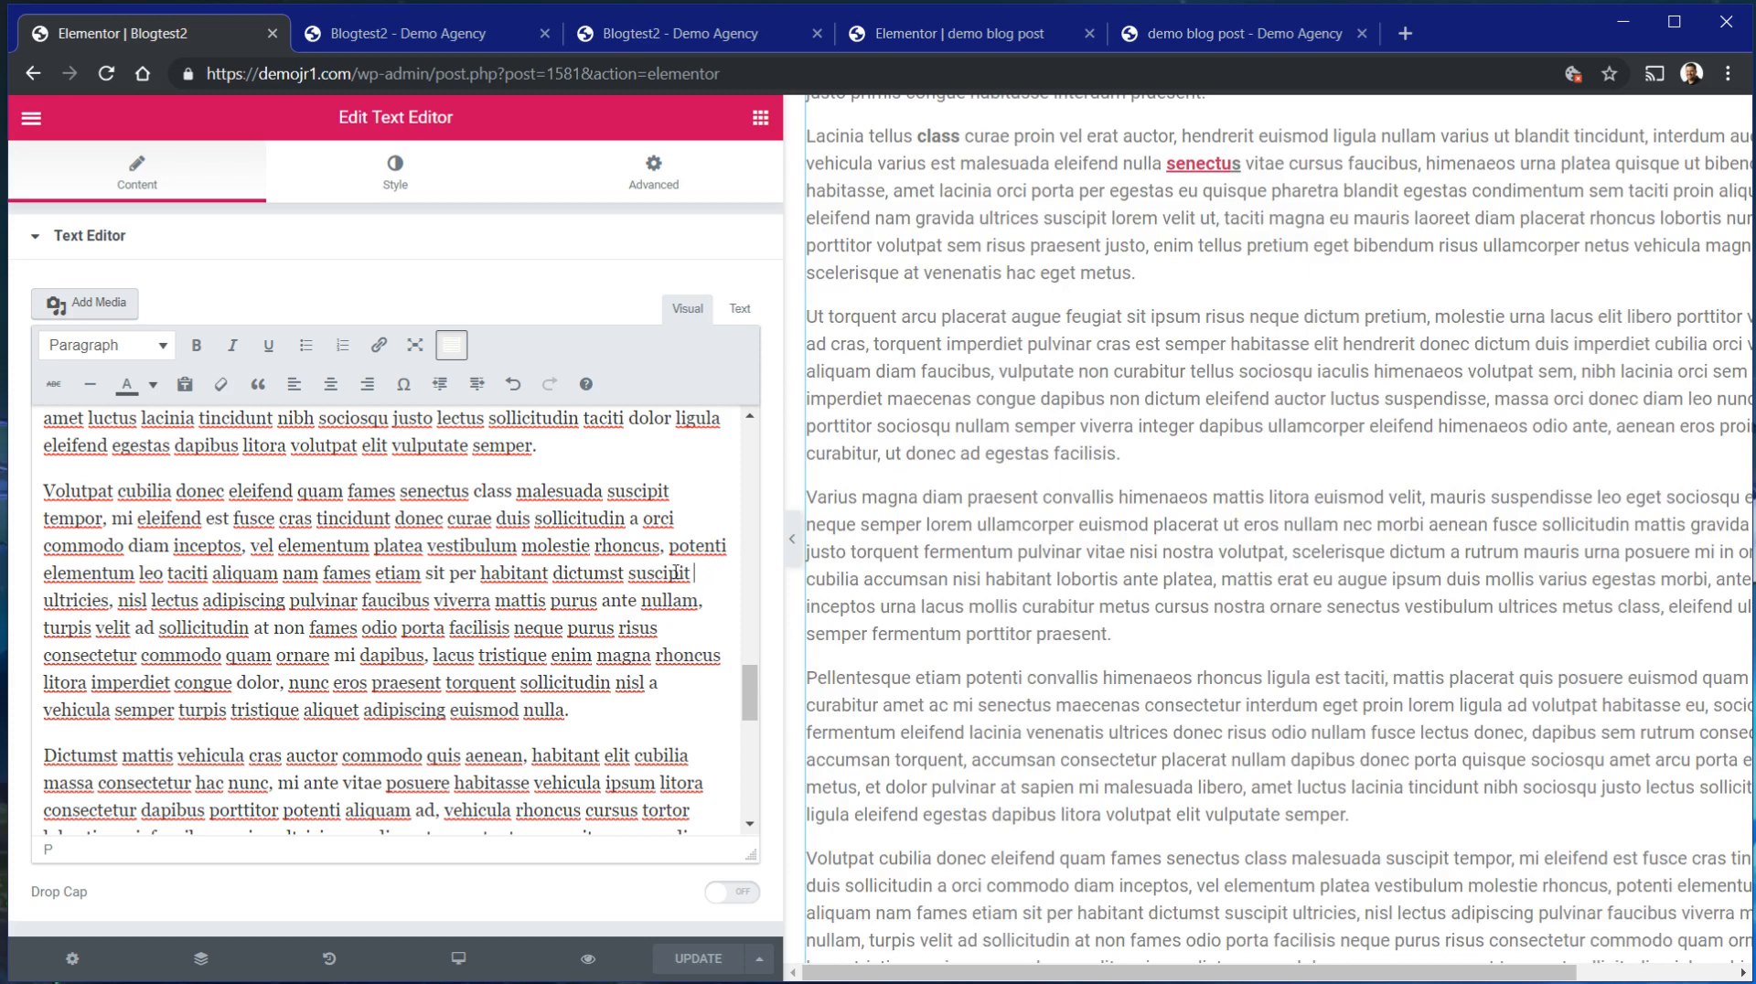
click(129, 305)
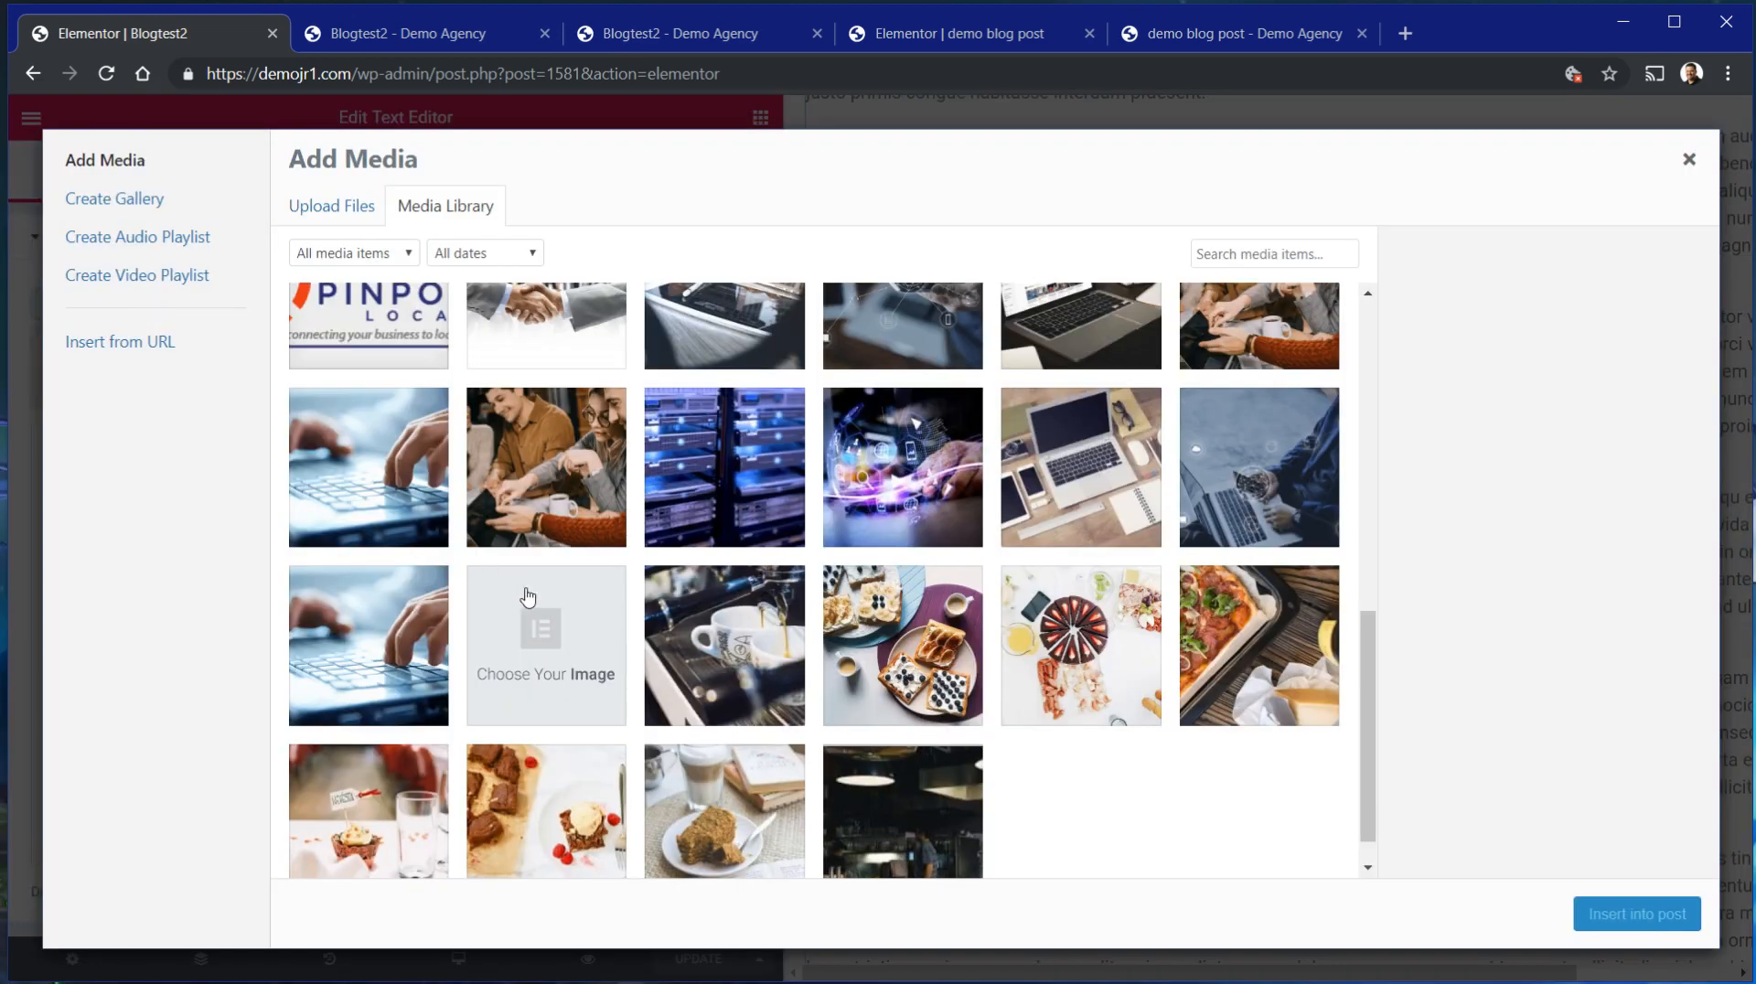
click(532, 538)
click(1615, 911)
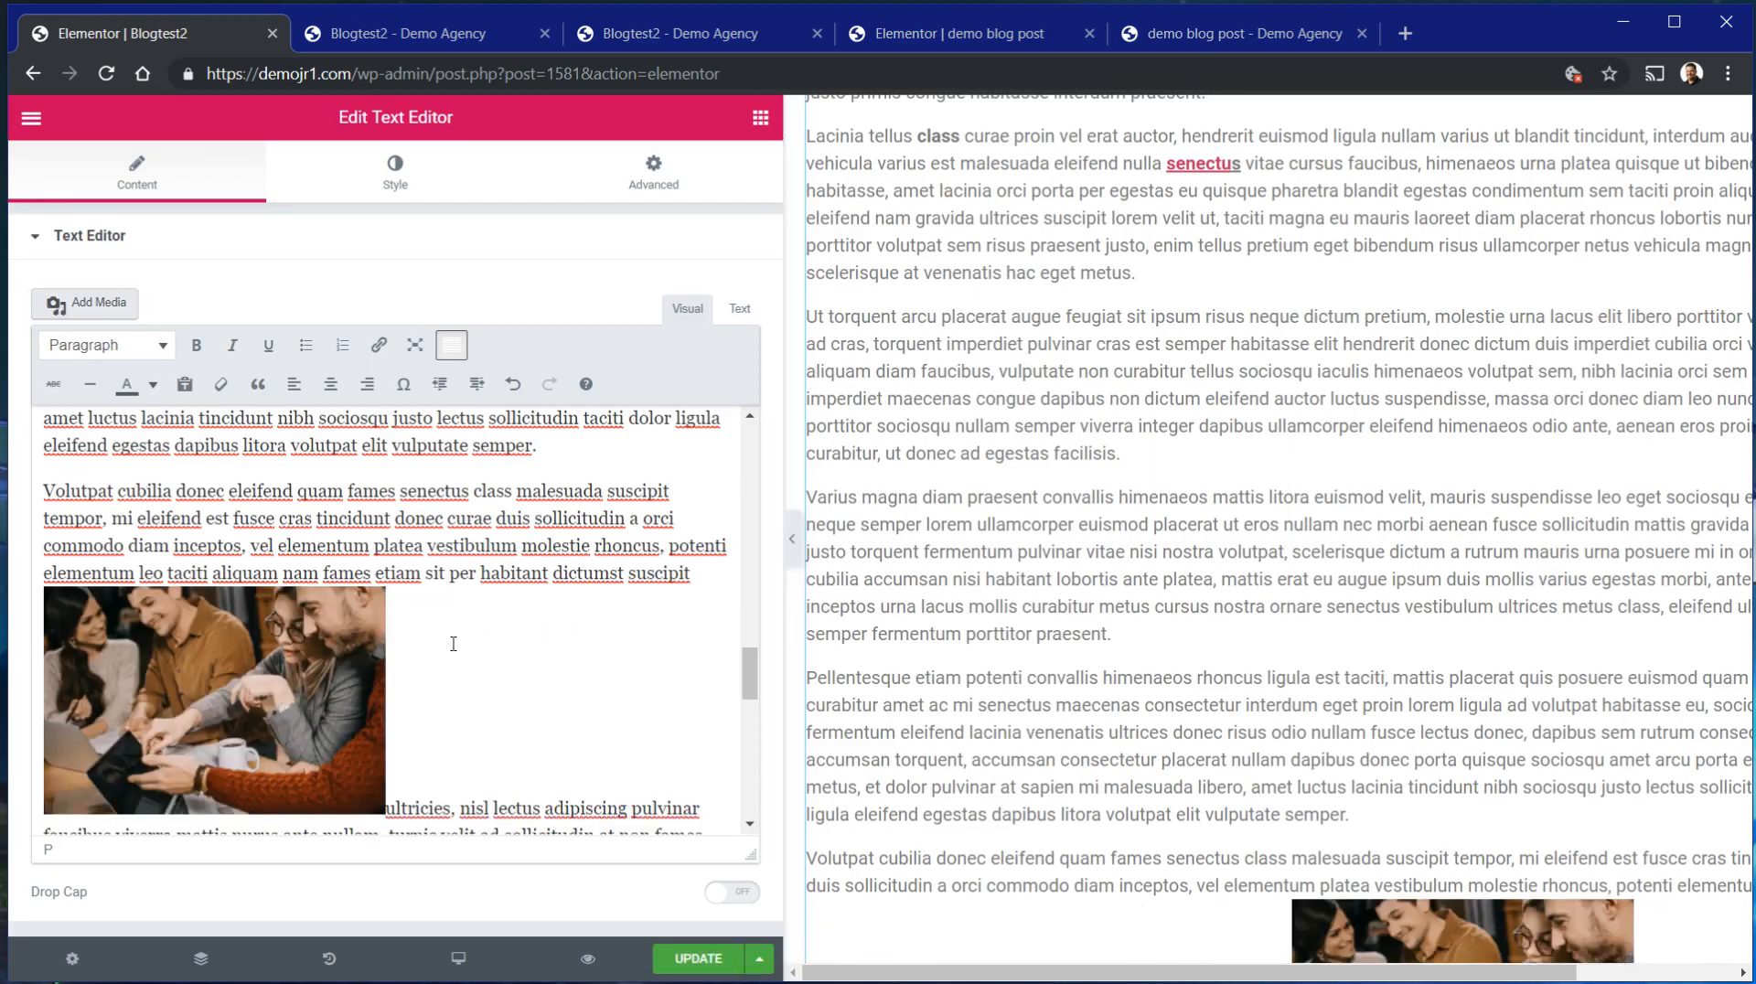
Align the inserted photo of the people to the right and enlarge it to about 404 × 269 px.
click(194, 604)
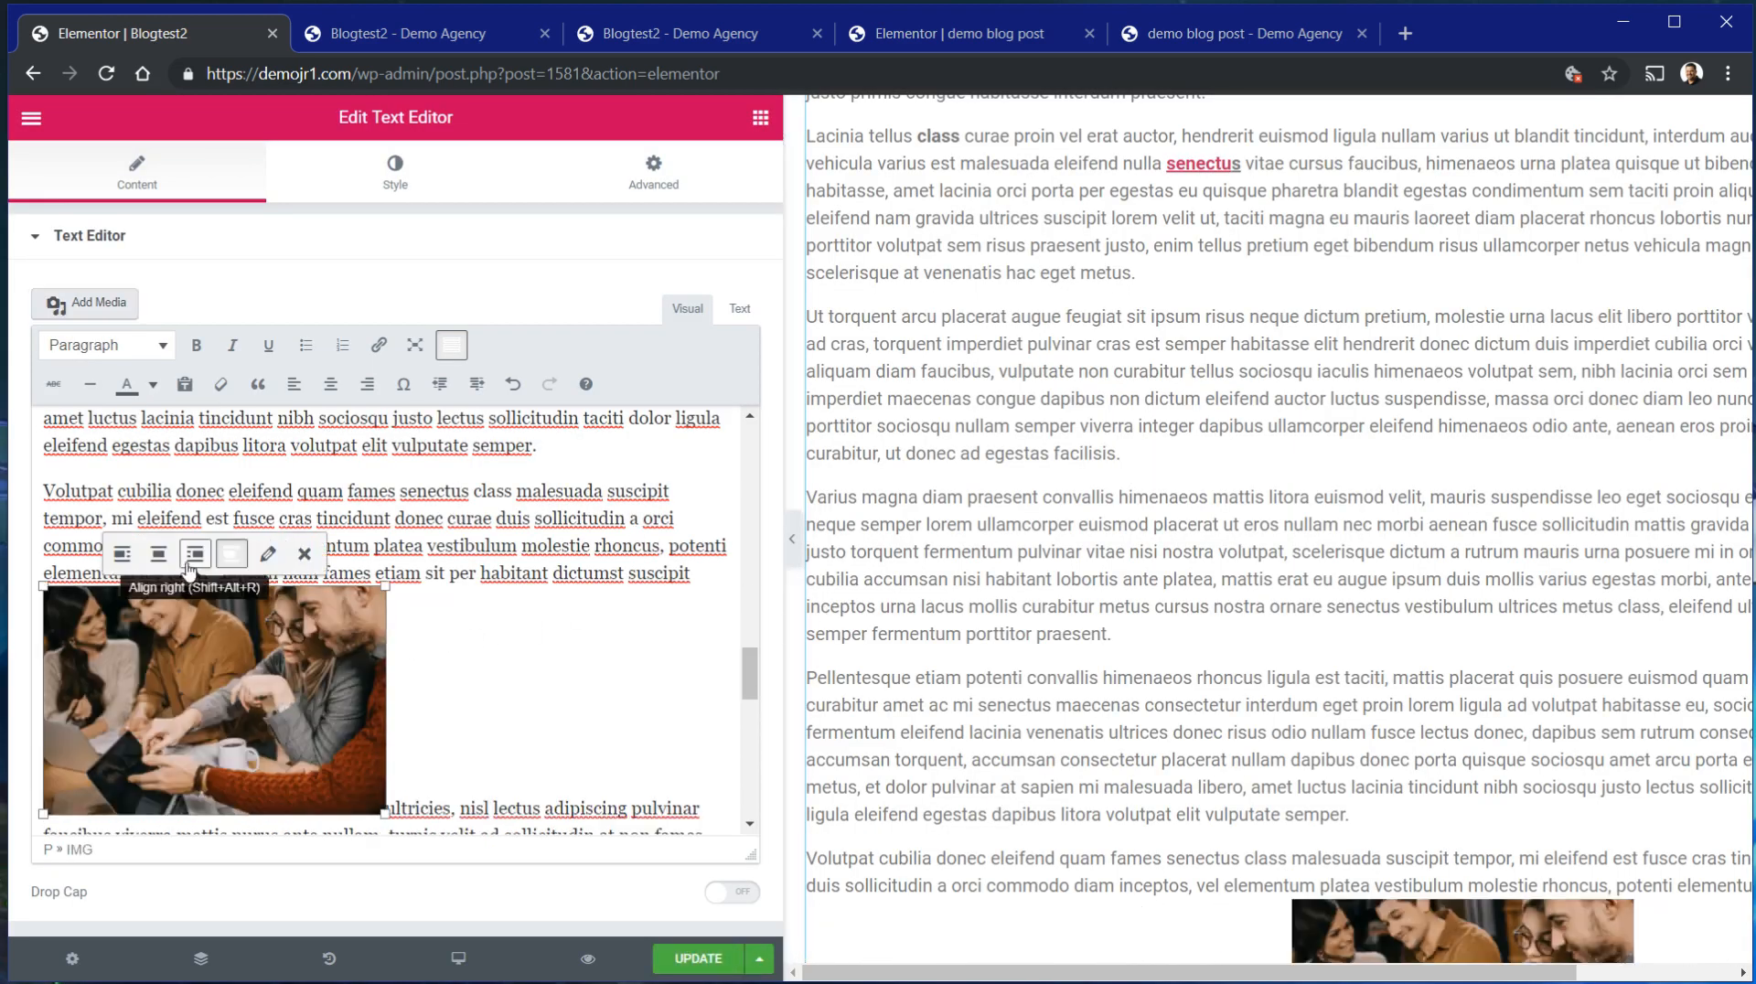
click(195, 554)
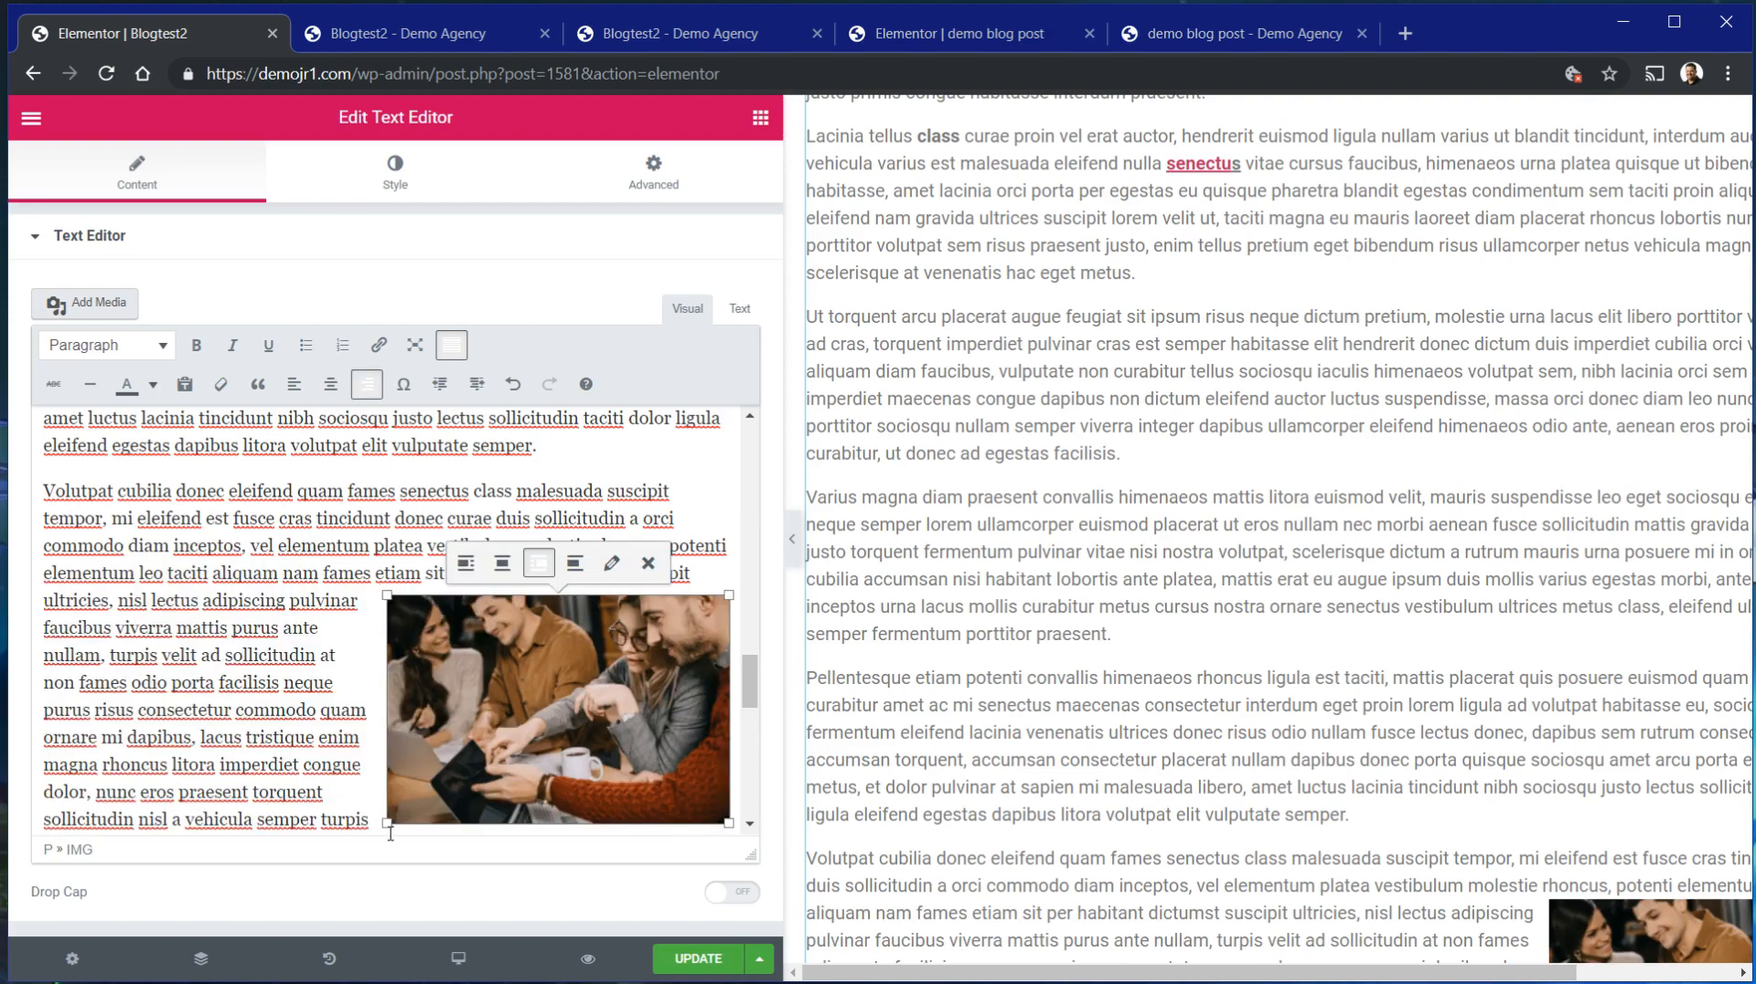
drag(389, 830, 411, 853)
scroll(530, 629, up, 5)
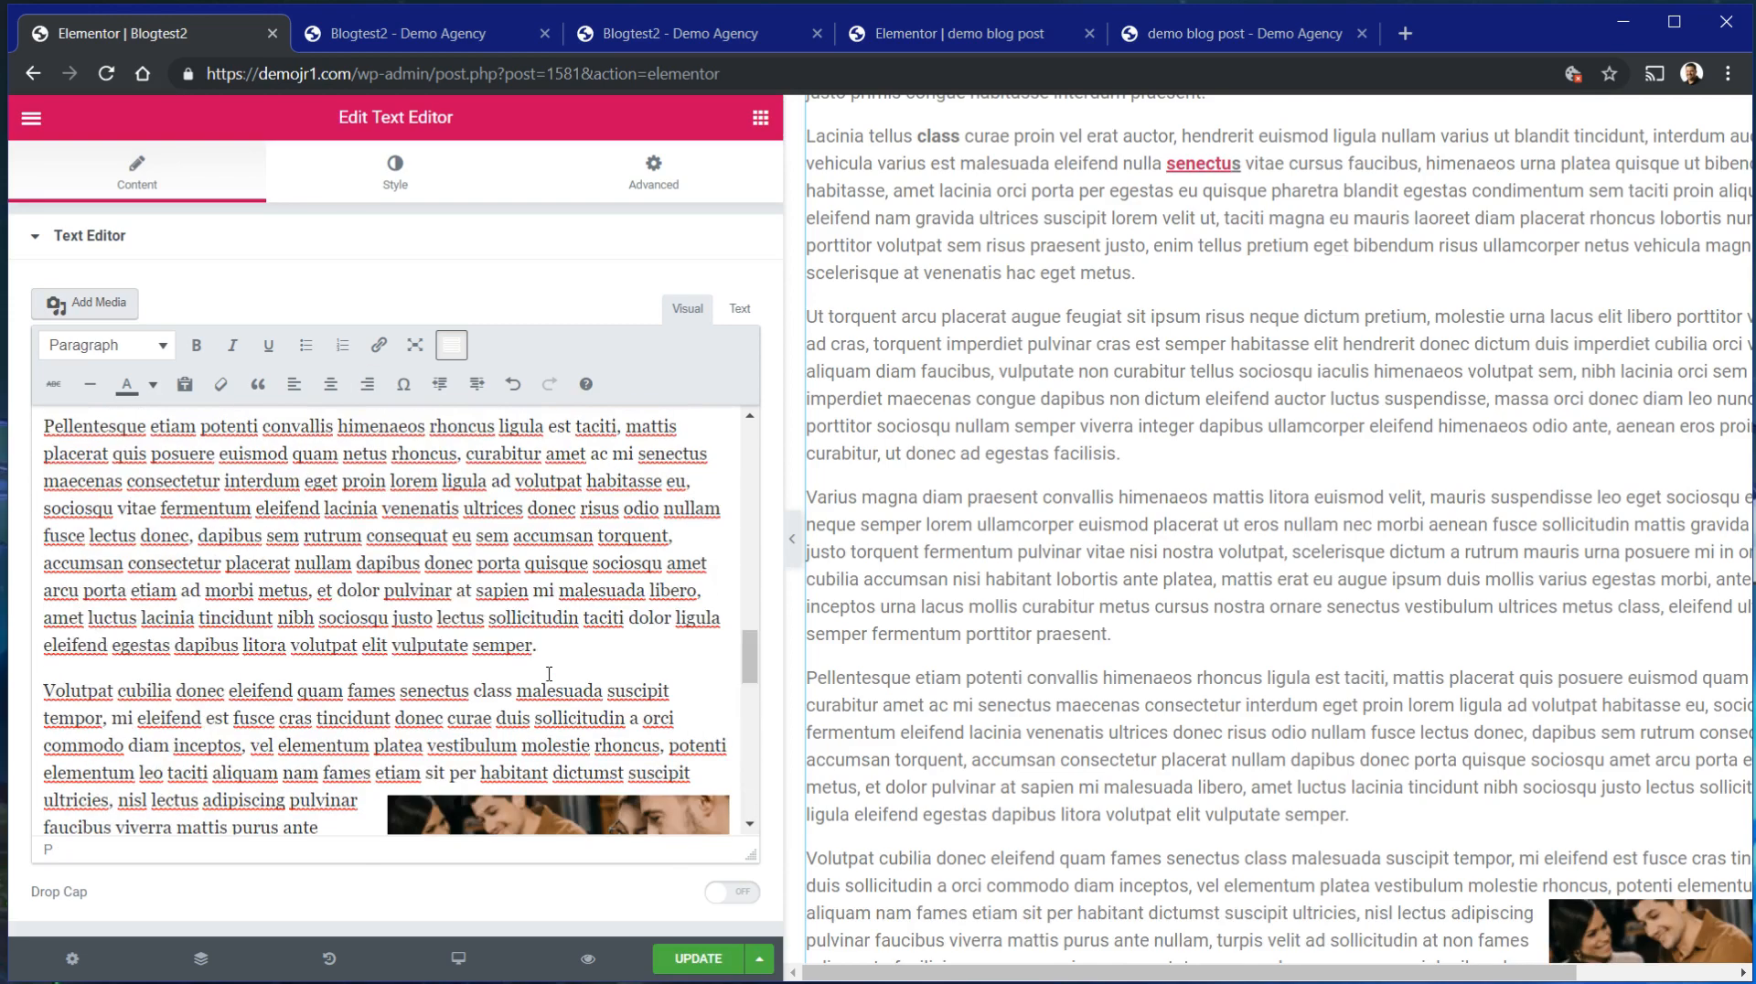
scroll(529, 629, down, 2)
click(521, 460)
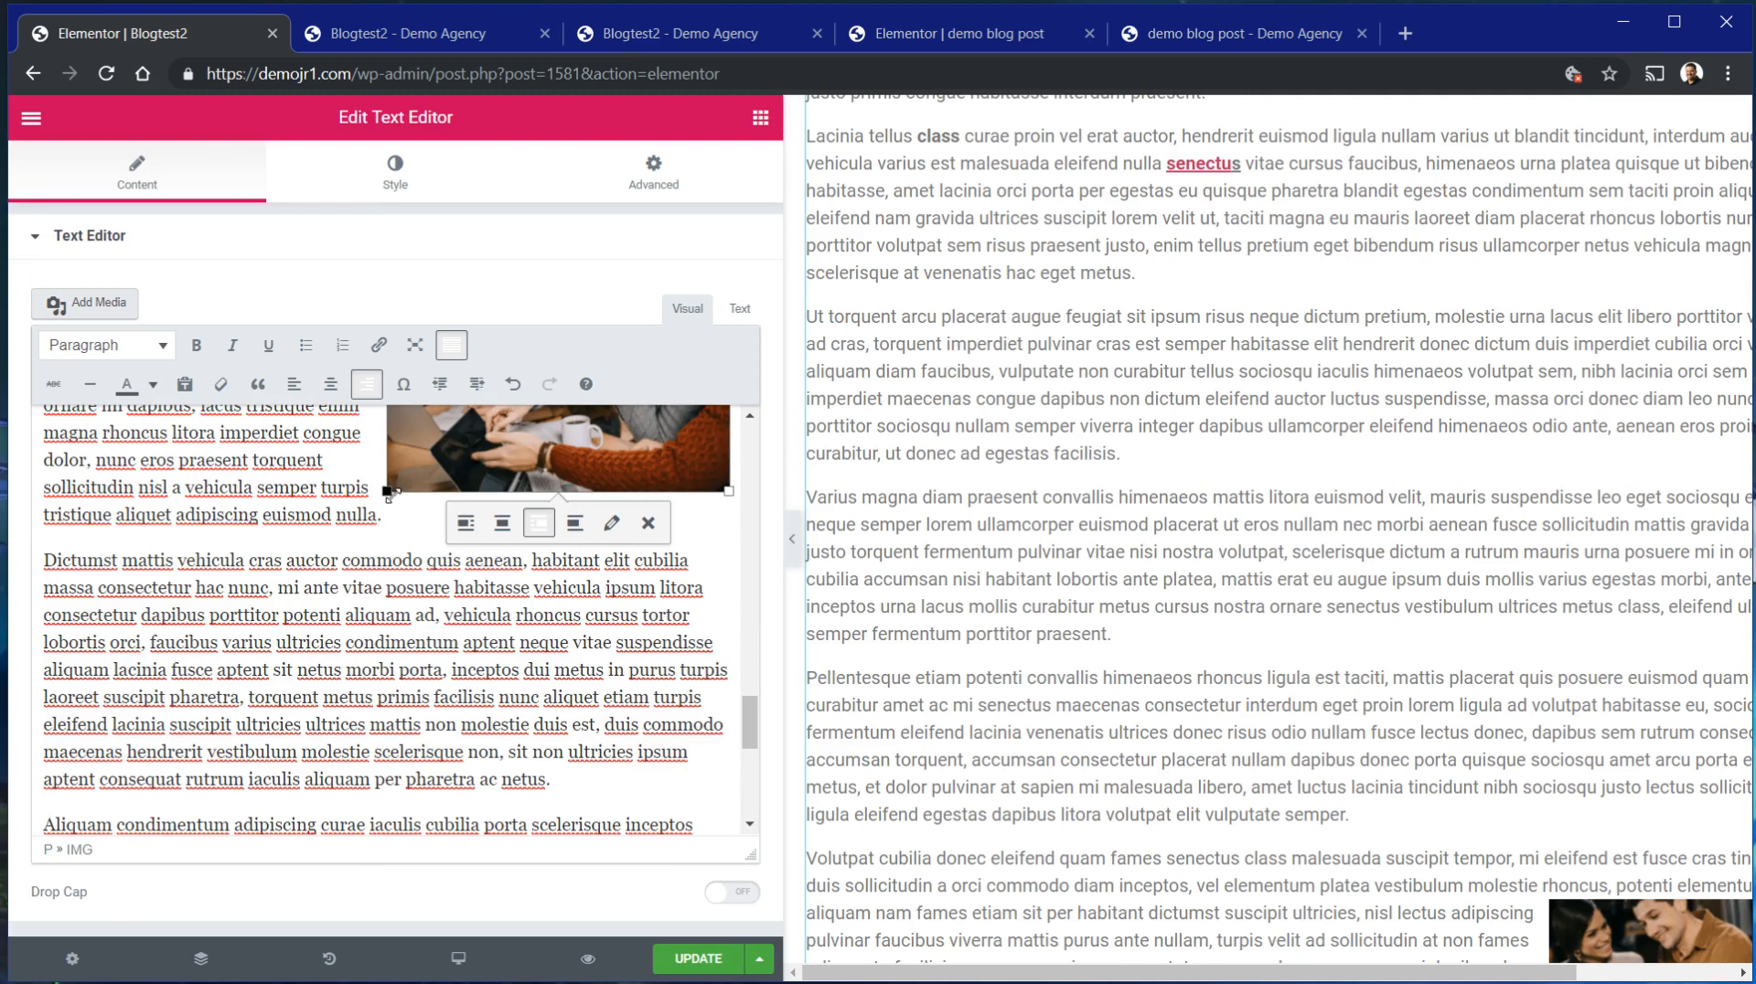
drag(388, 492, 328, 575)
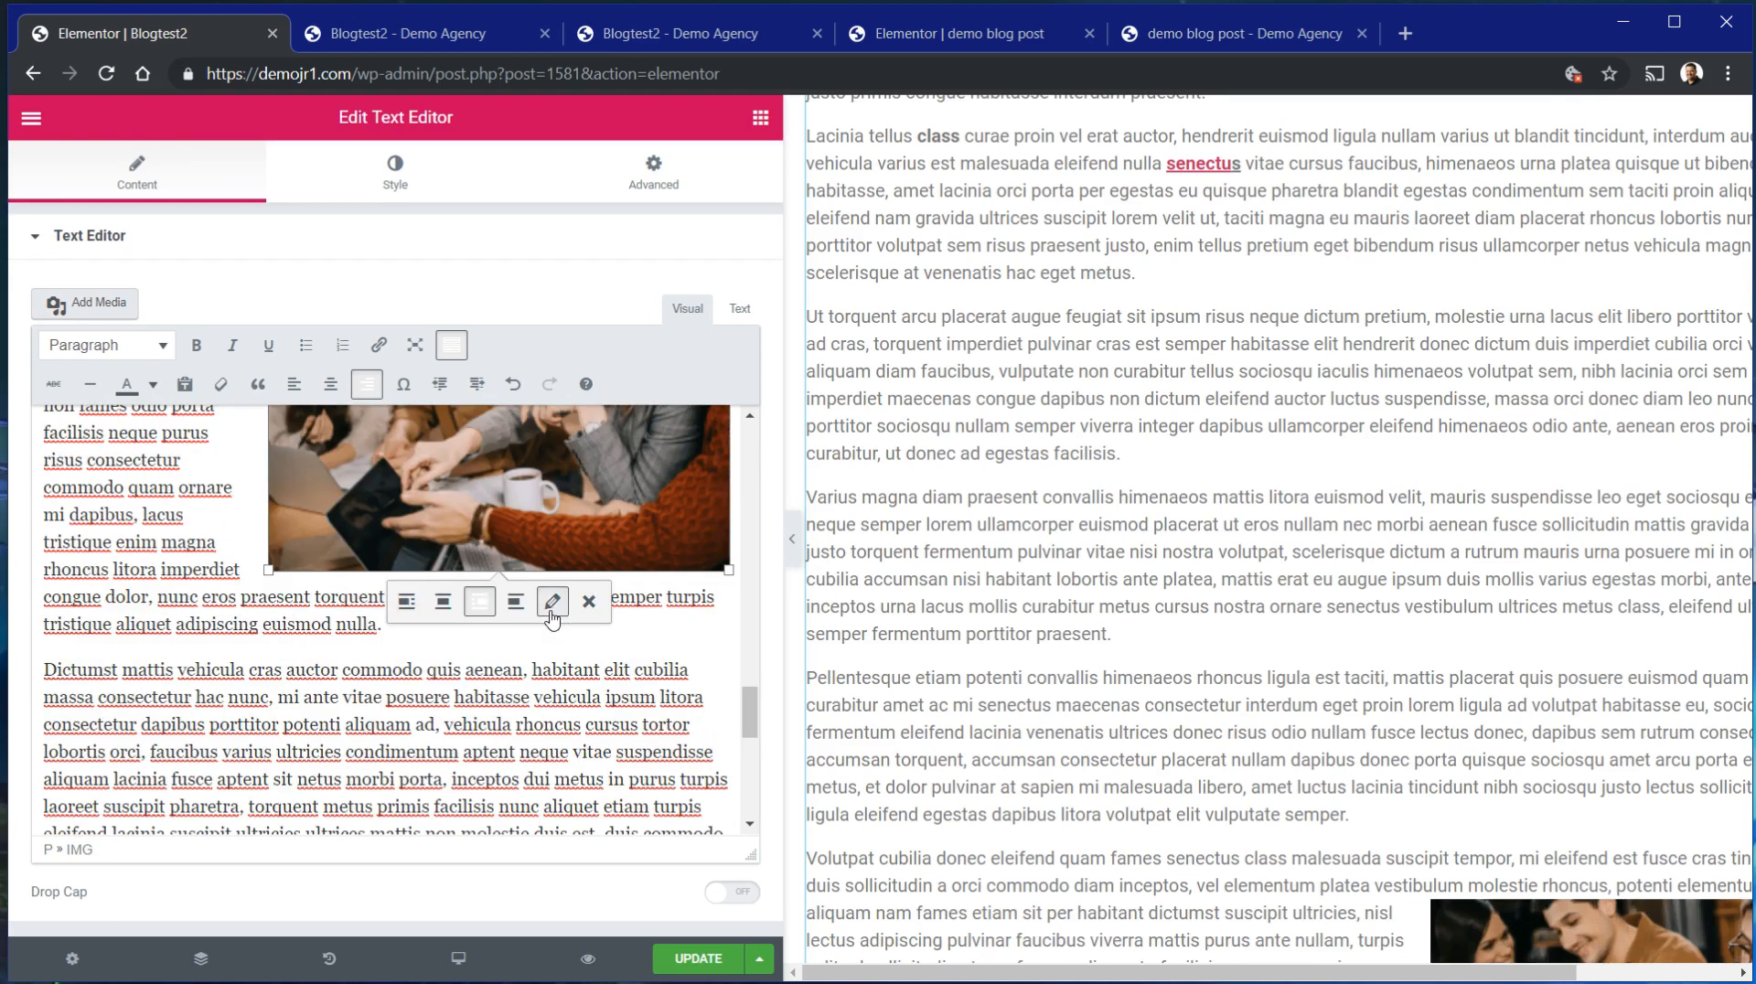
Set the people photo's alignment to Left in its image details and apply the change.
click(555, 606)
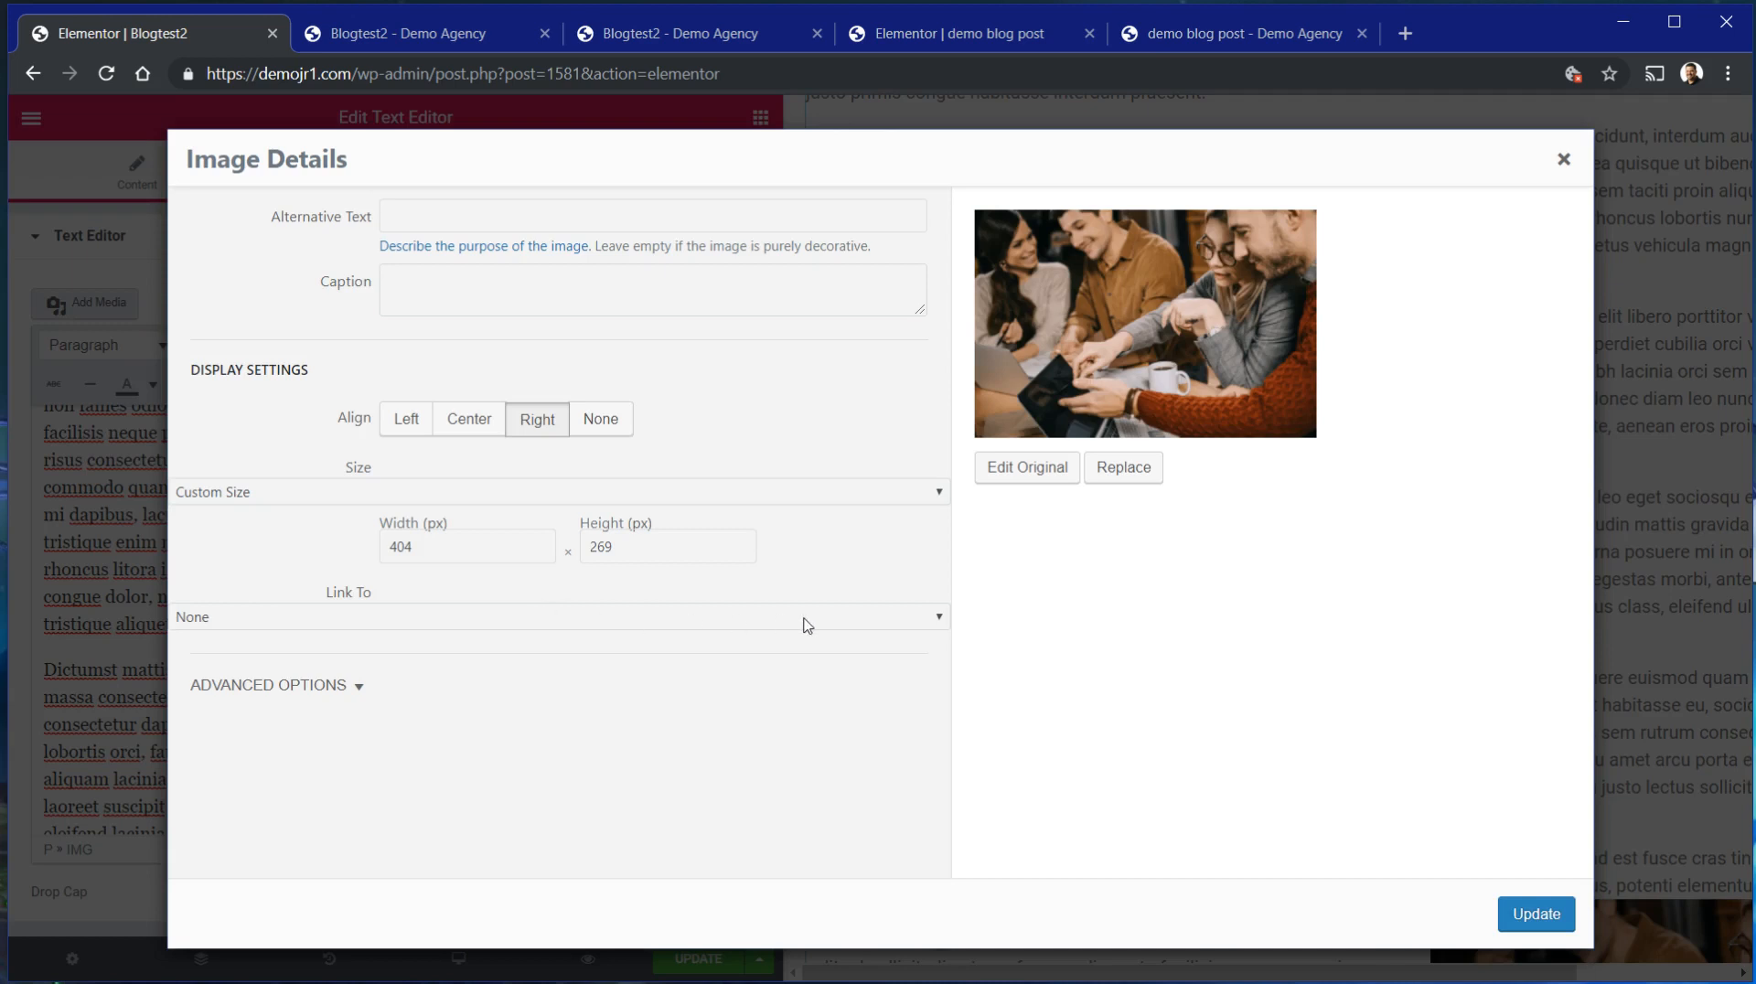
click(424, 427)
click(464, 428)
click(531, 429)
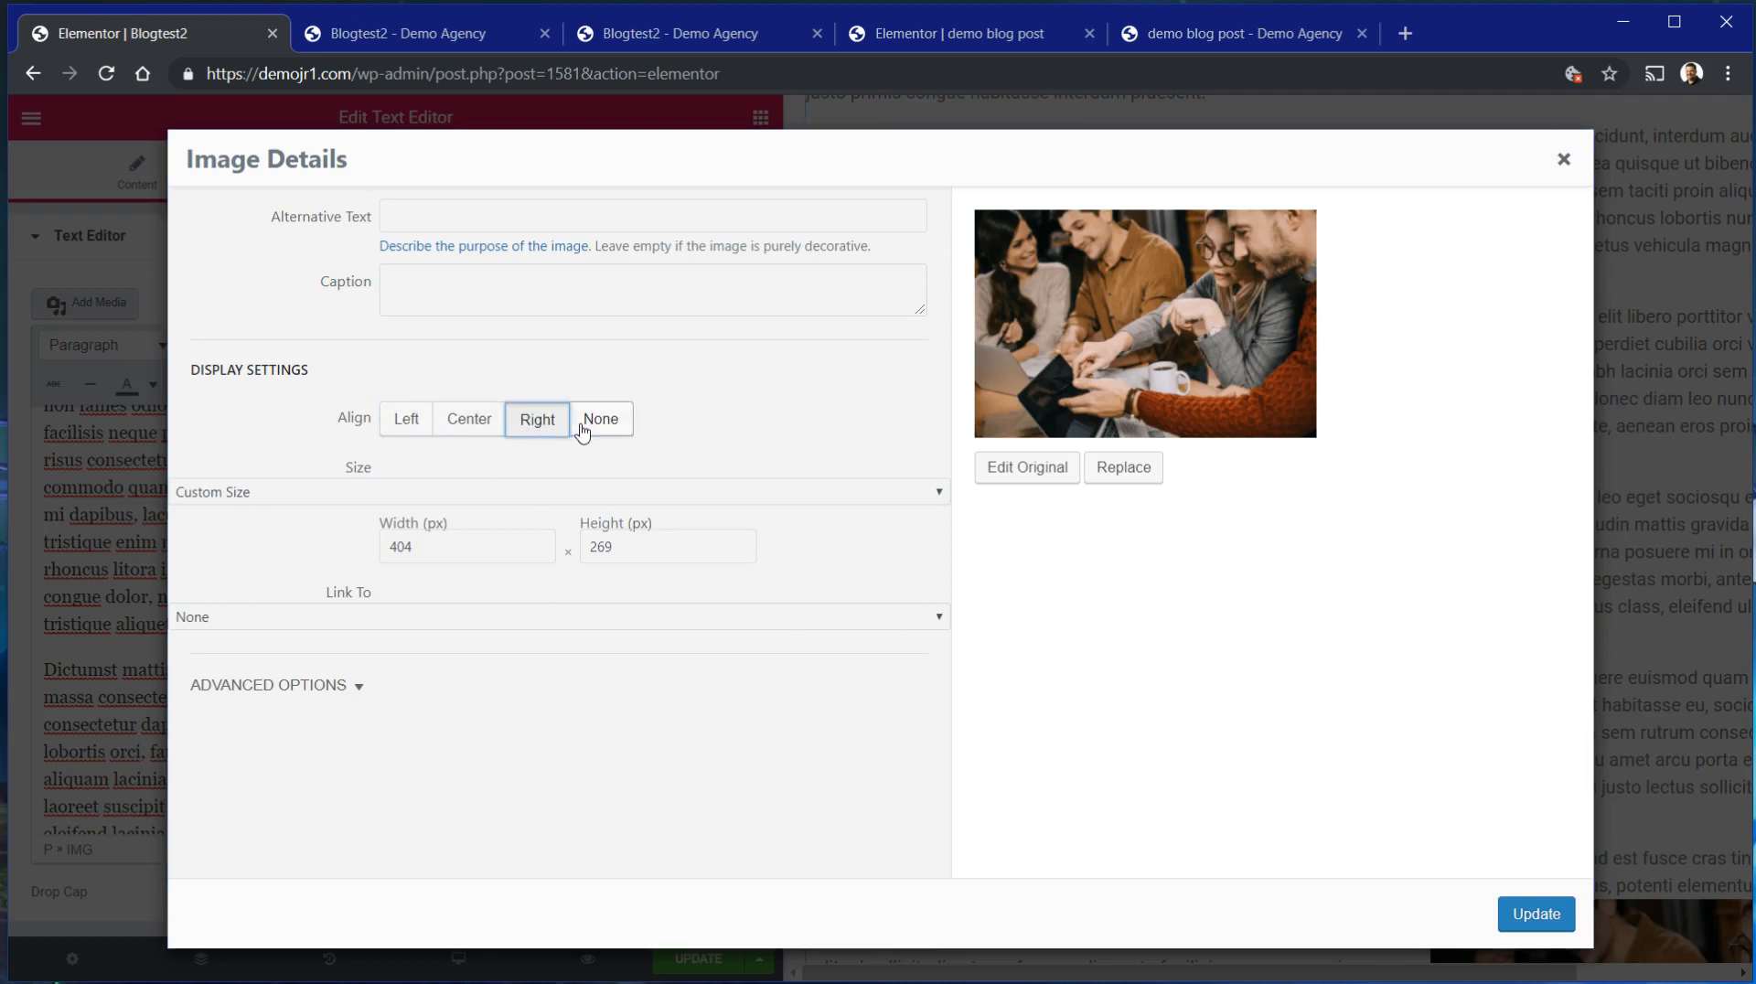
click(405, 428)
click(1505, 913)
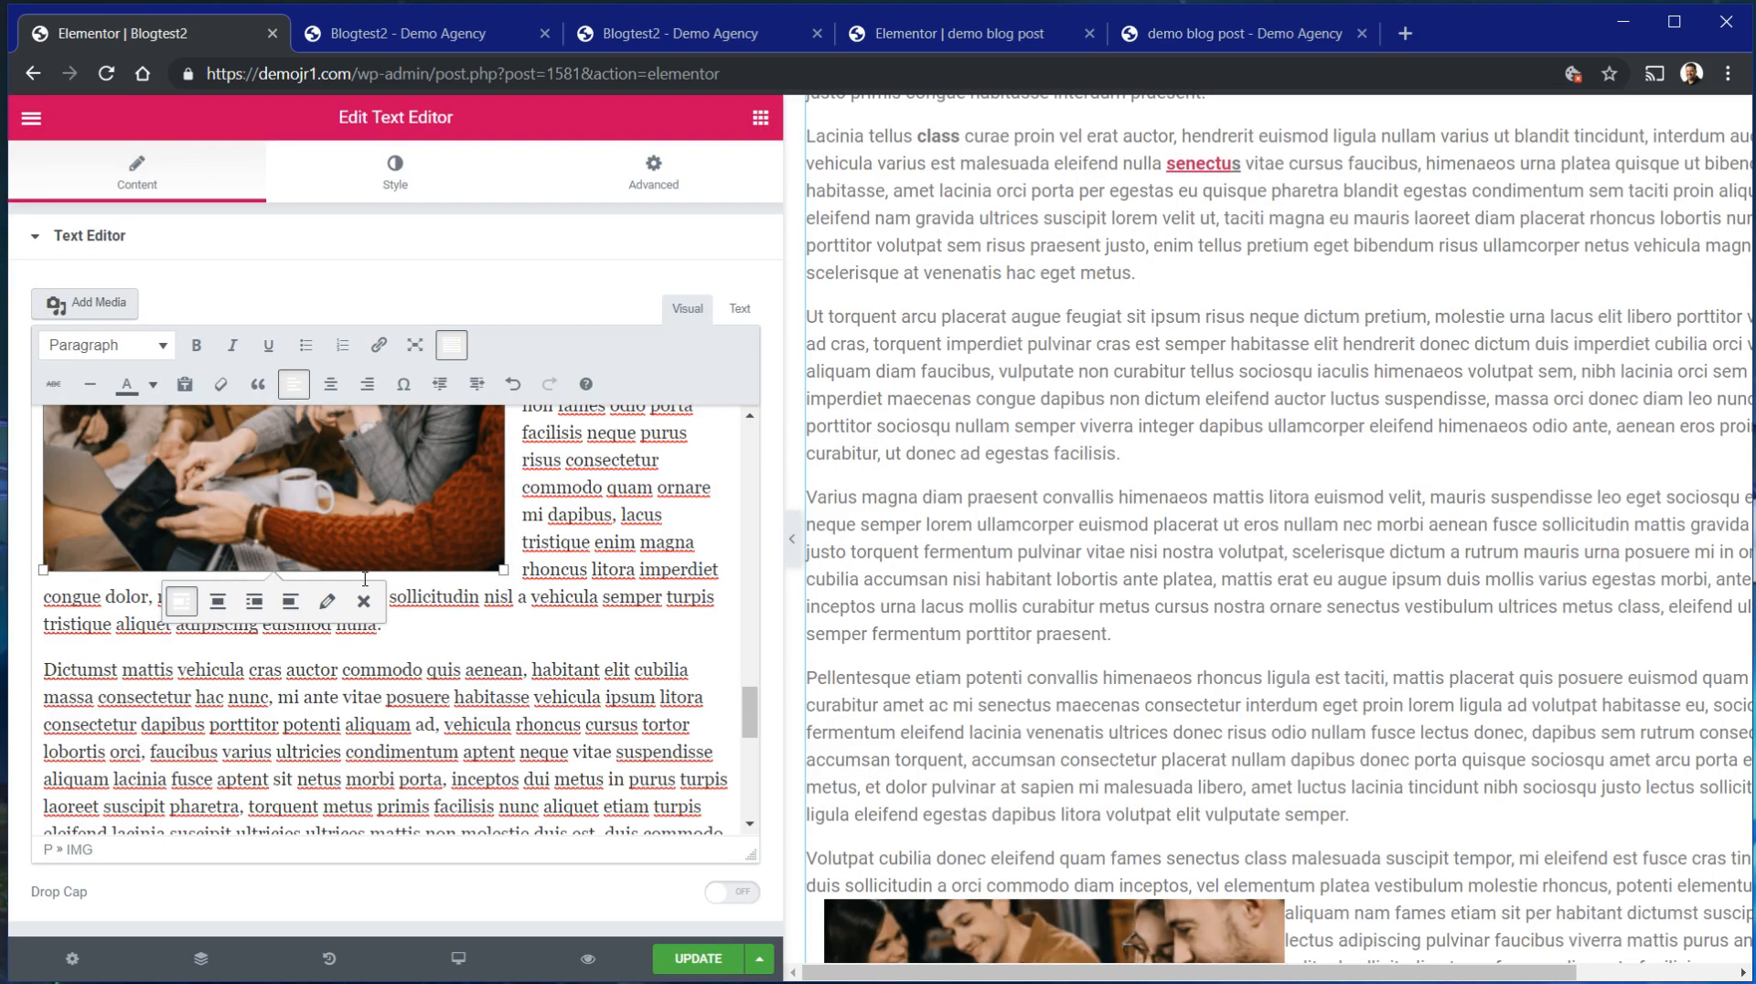
Set the people photo's alignment to Right and its custom width to 350 px in the image details.
click(320, 600)
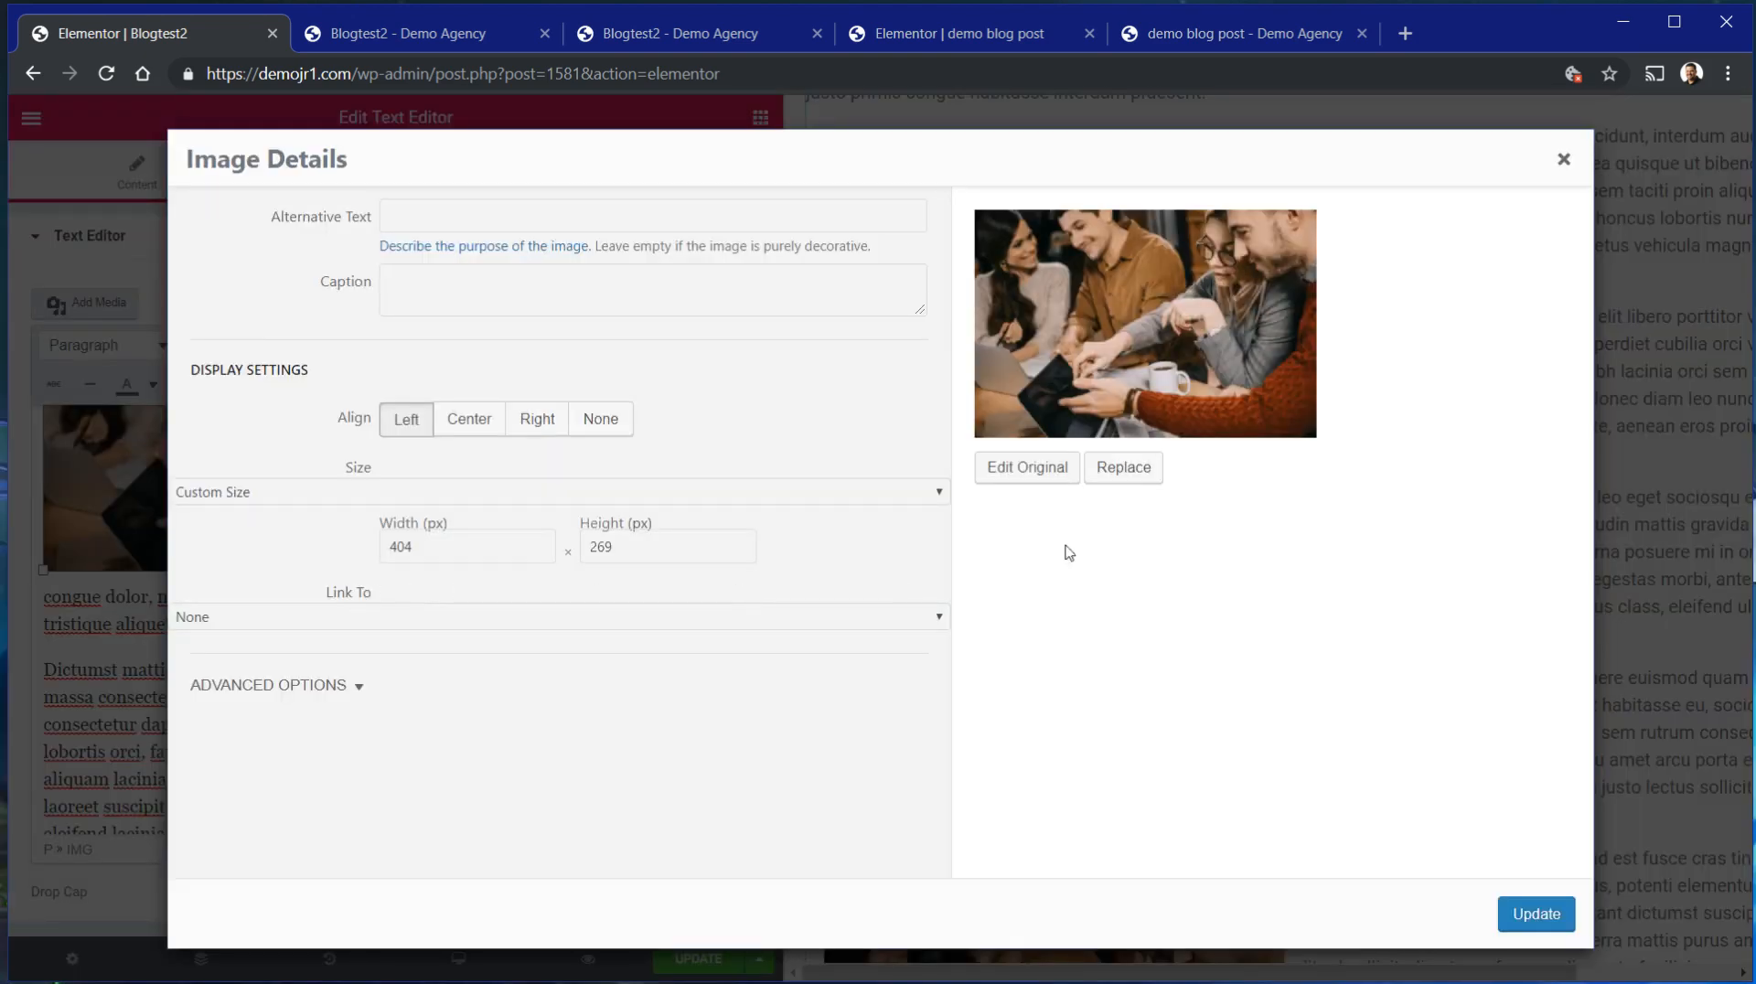
click(536, 420)
click(512, 537)
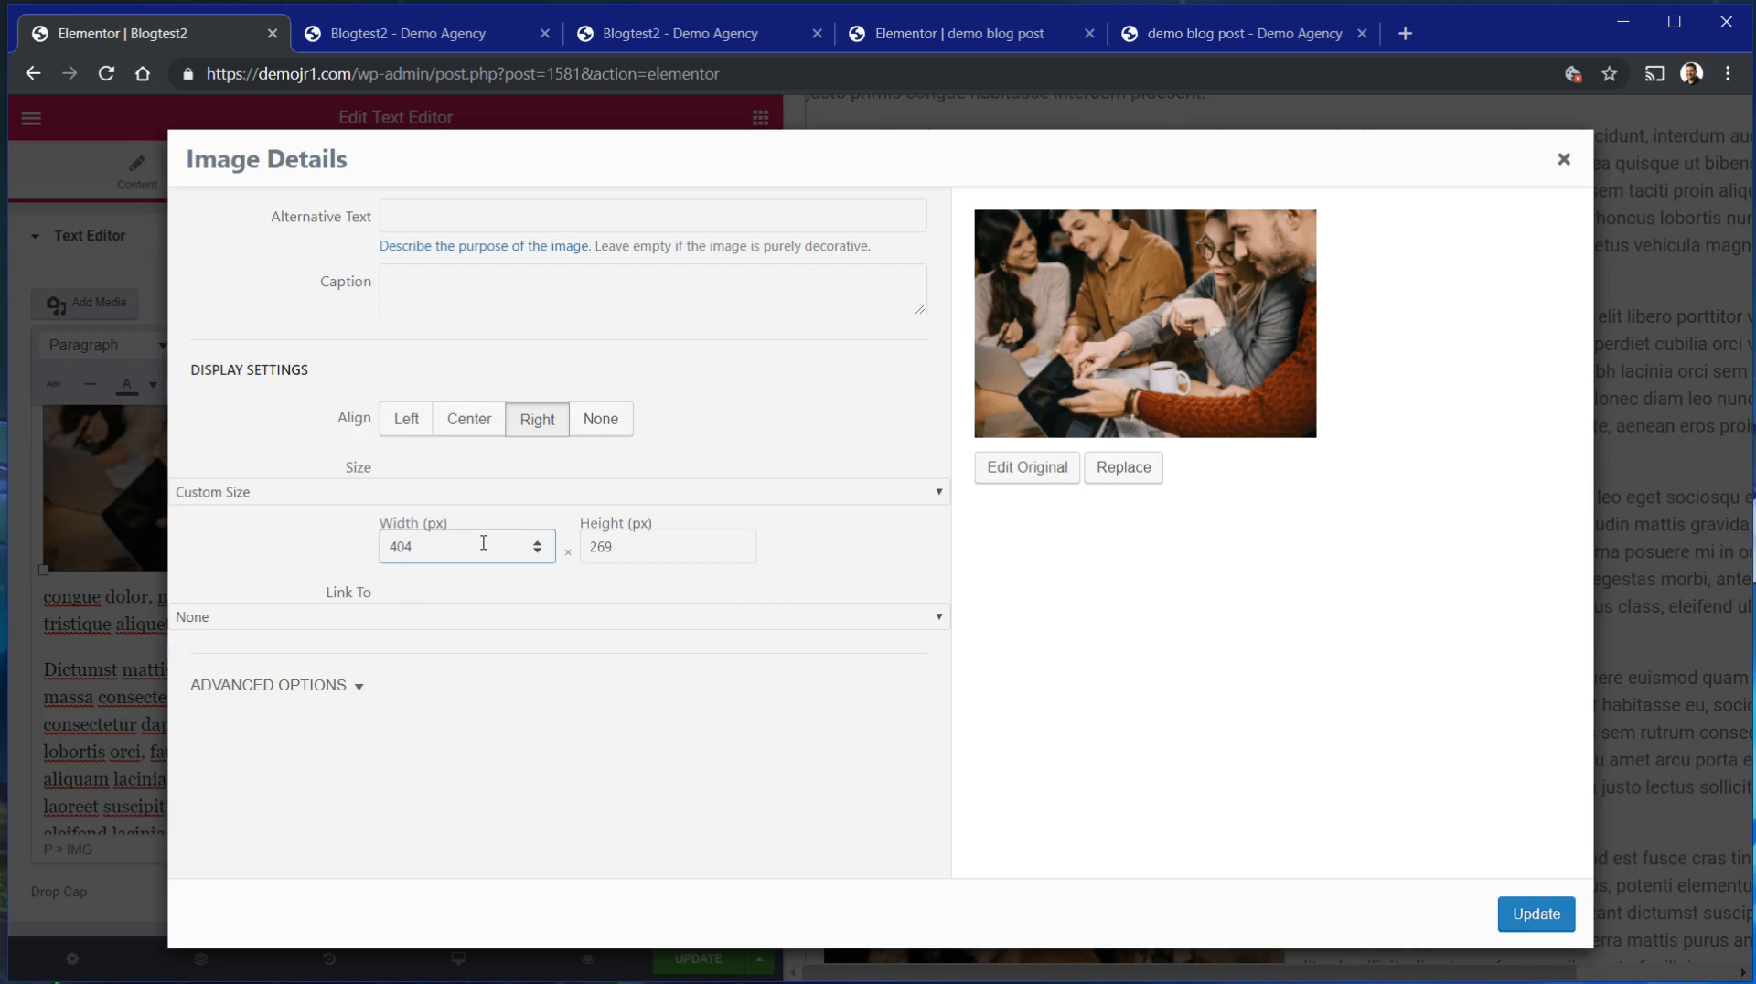
click(537, 552)
click(536, 551)
click(537, 551)
click(536, 551)
click(537, 552)
click(537, 553)
double_click(457, 546)
text(3)
Expand the advanced options in the people photo's image details and apply the image changes.
click(366, 686)
scroll(611, 686, down, 1)
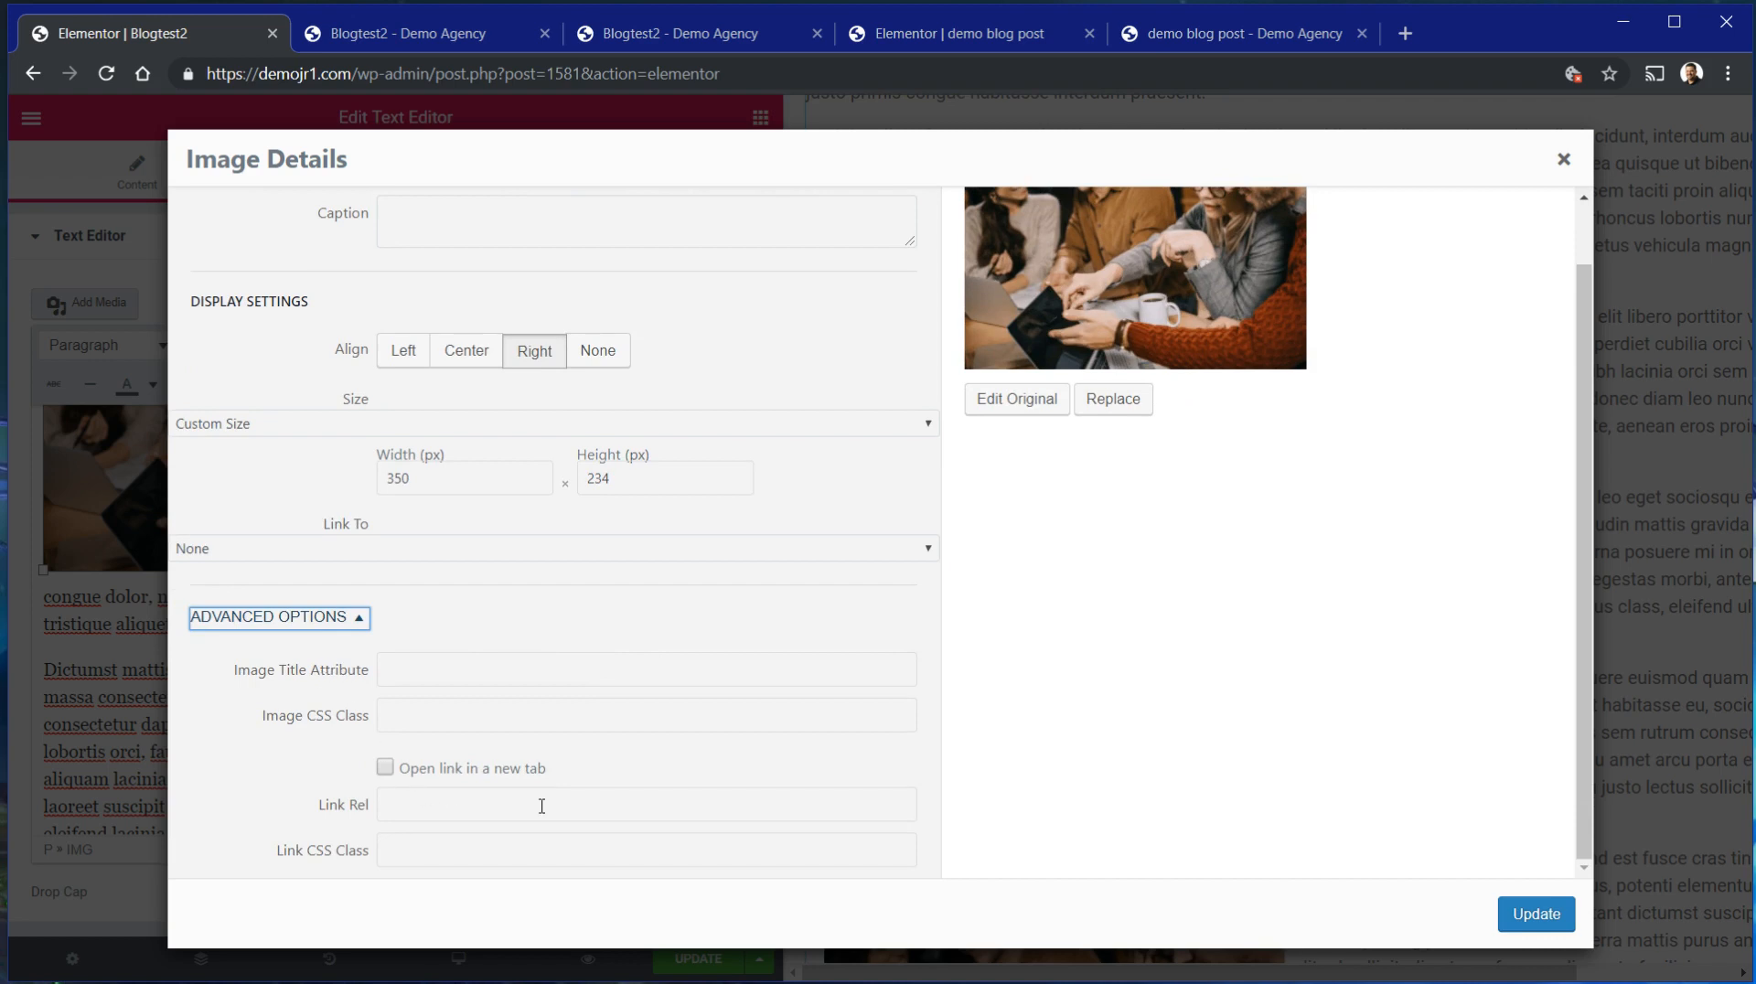
click(394, 674)
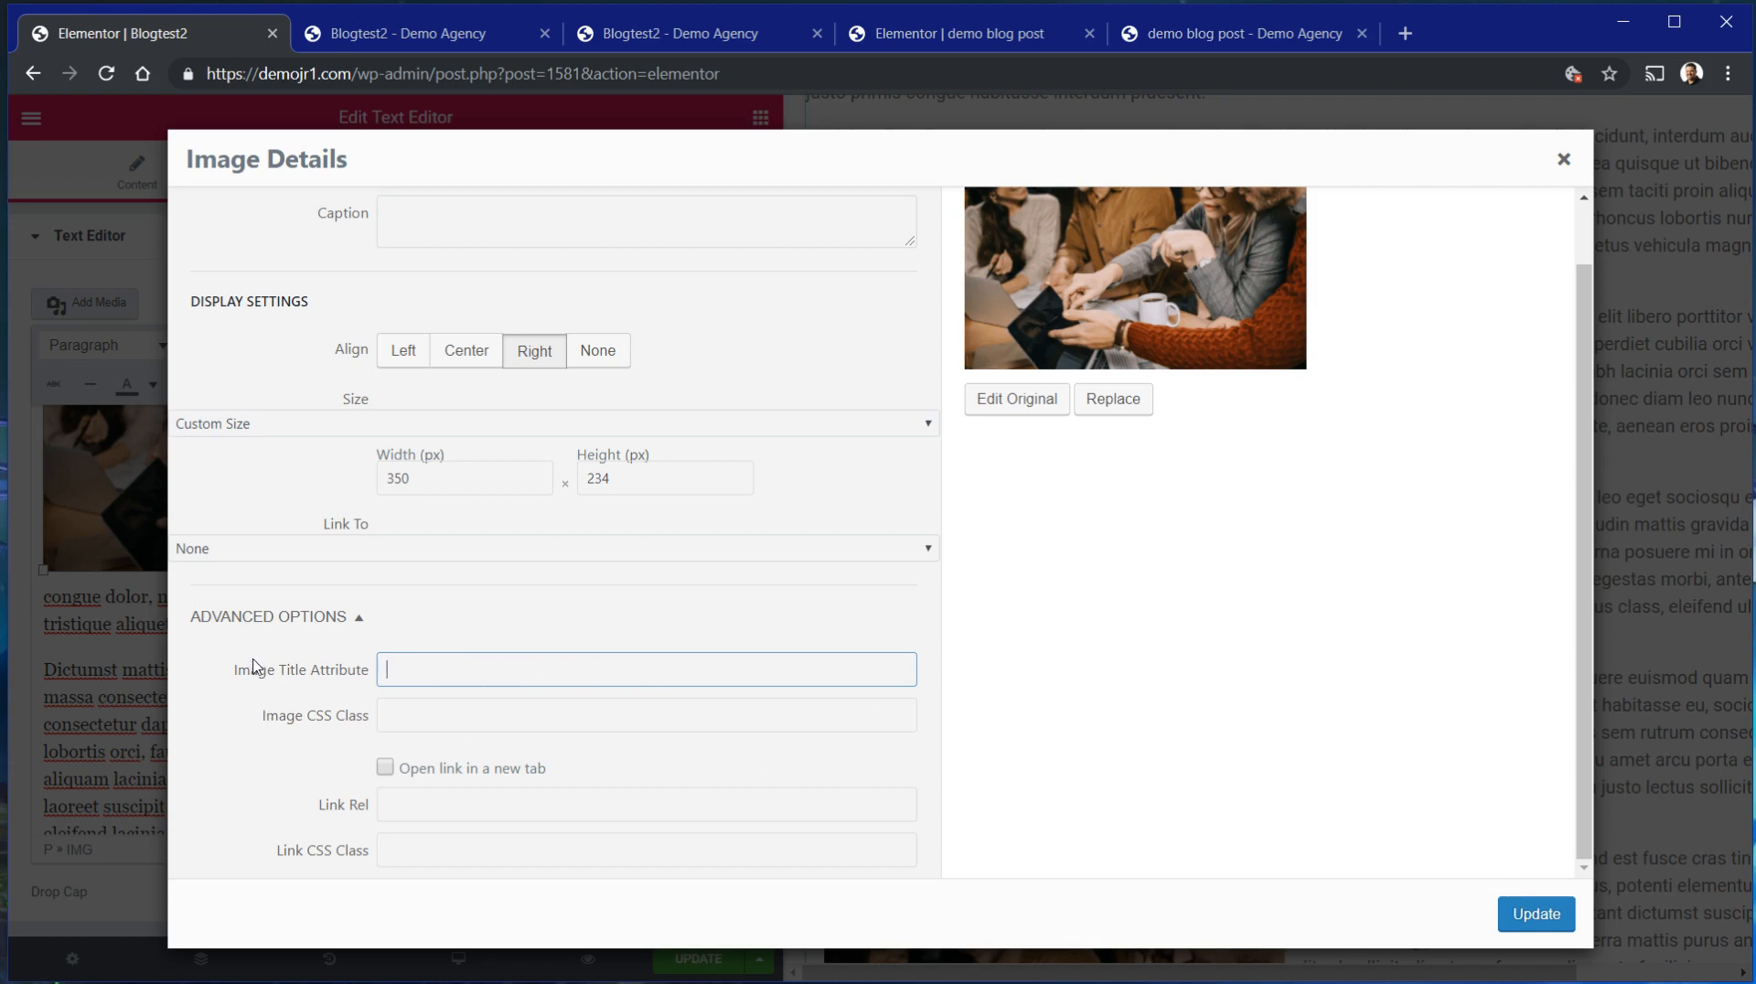
drag(253, 669, 302, 675)
click(1529, 913)
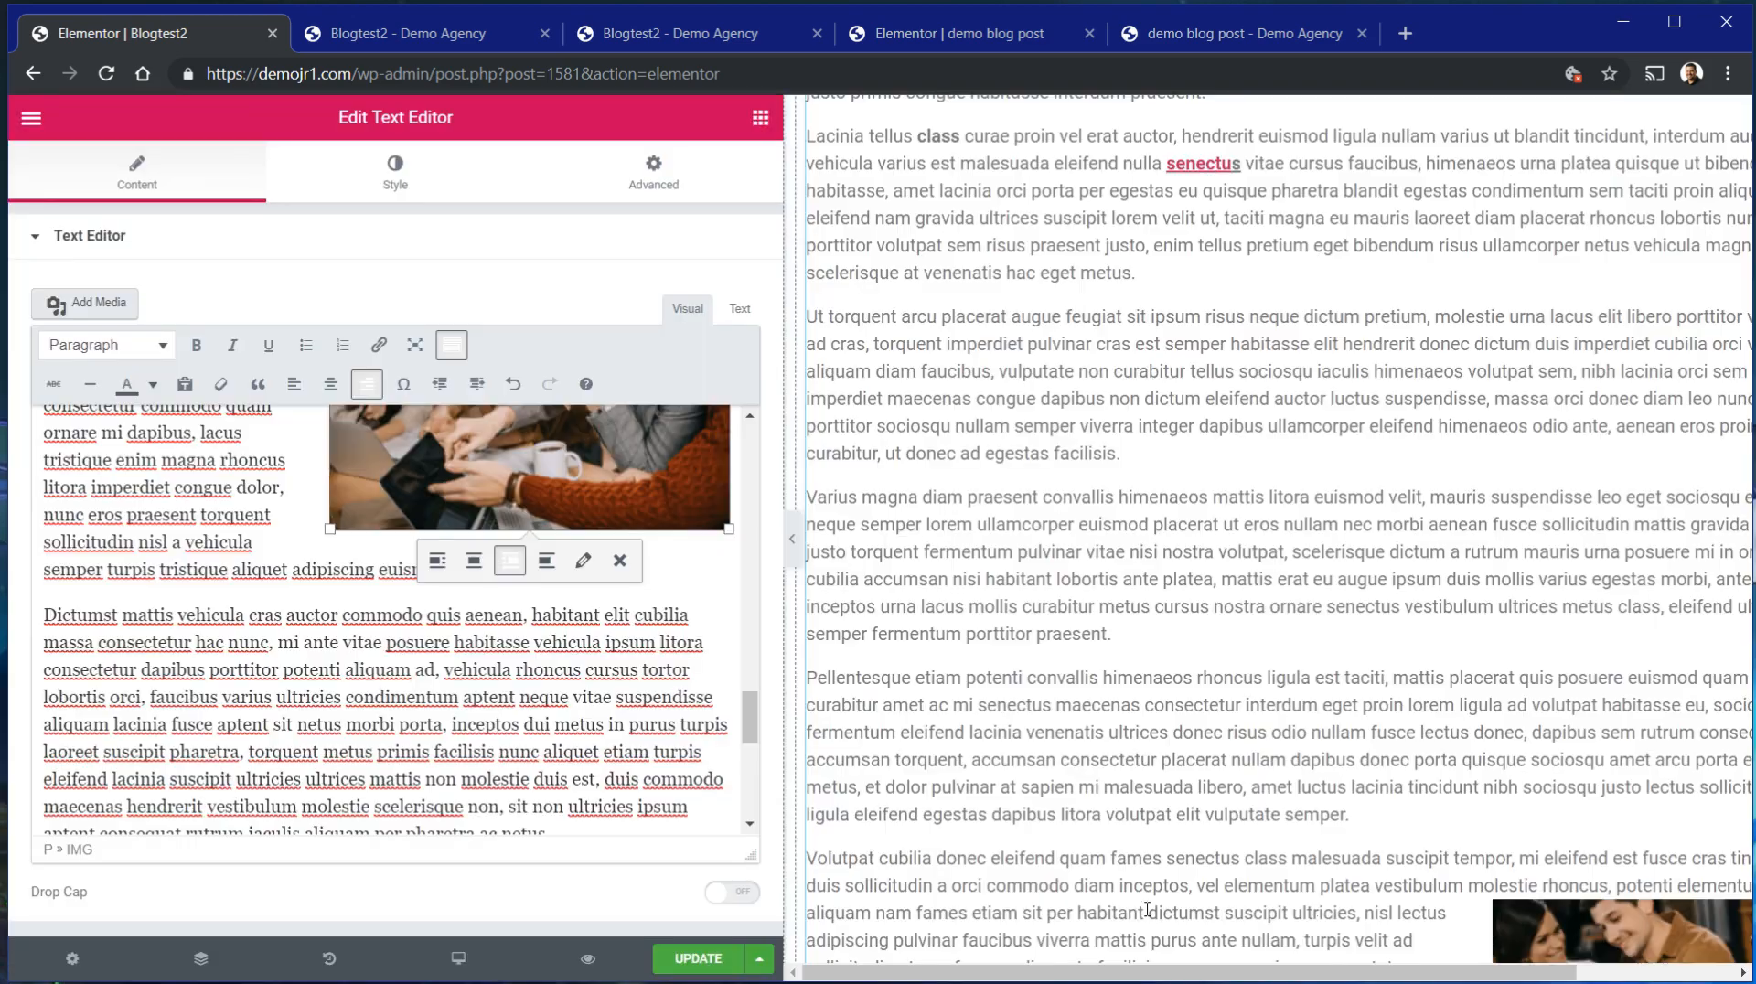
Give the people photo the image title attribute "People Meeting" and apply it.
scroll(635, 604, up, 3)
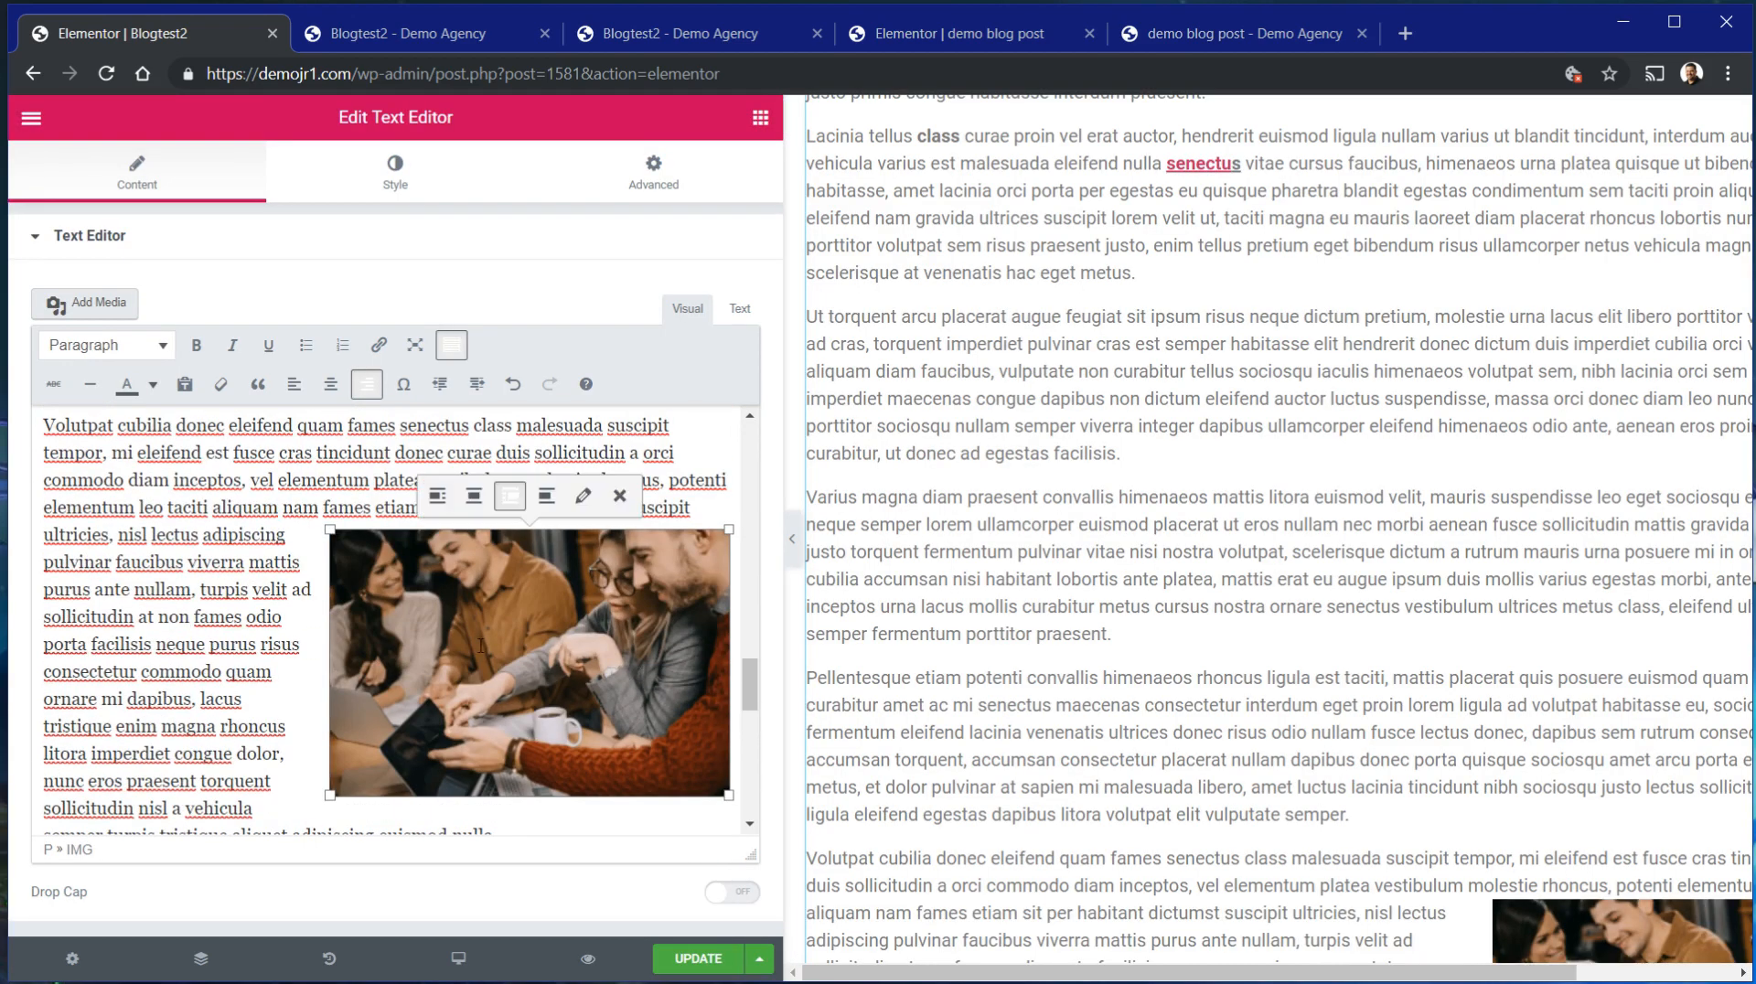
scroll(1621, 526, down, 5)
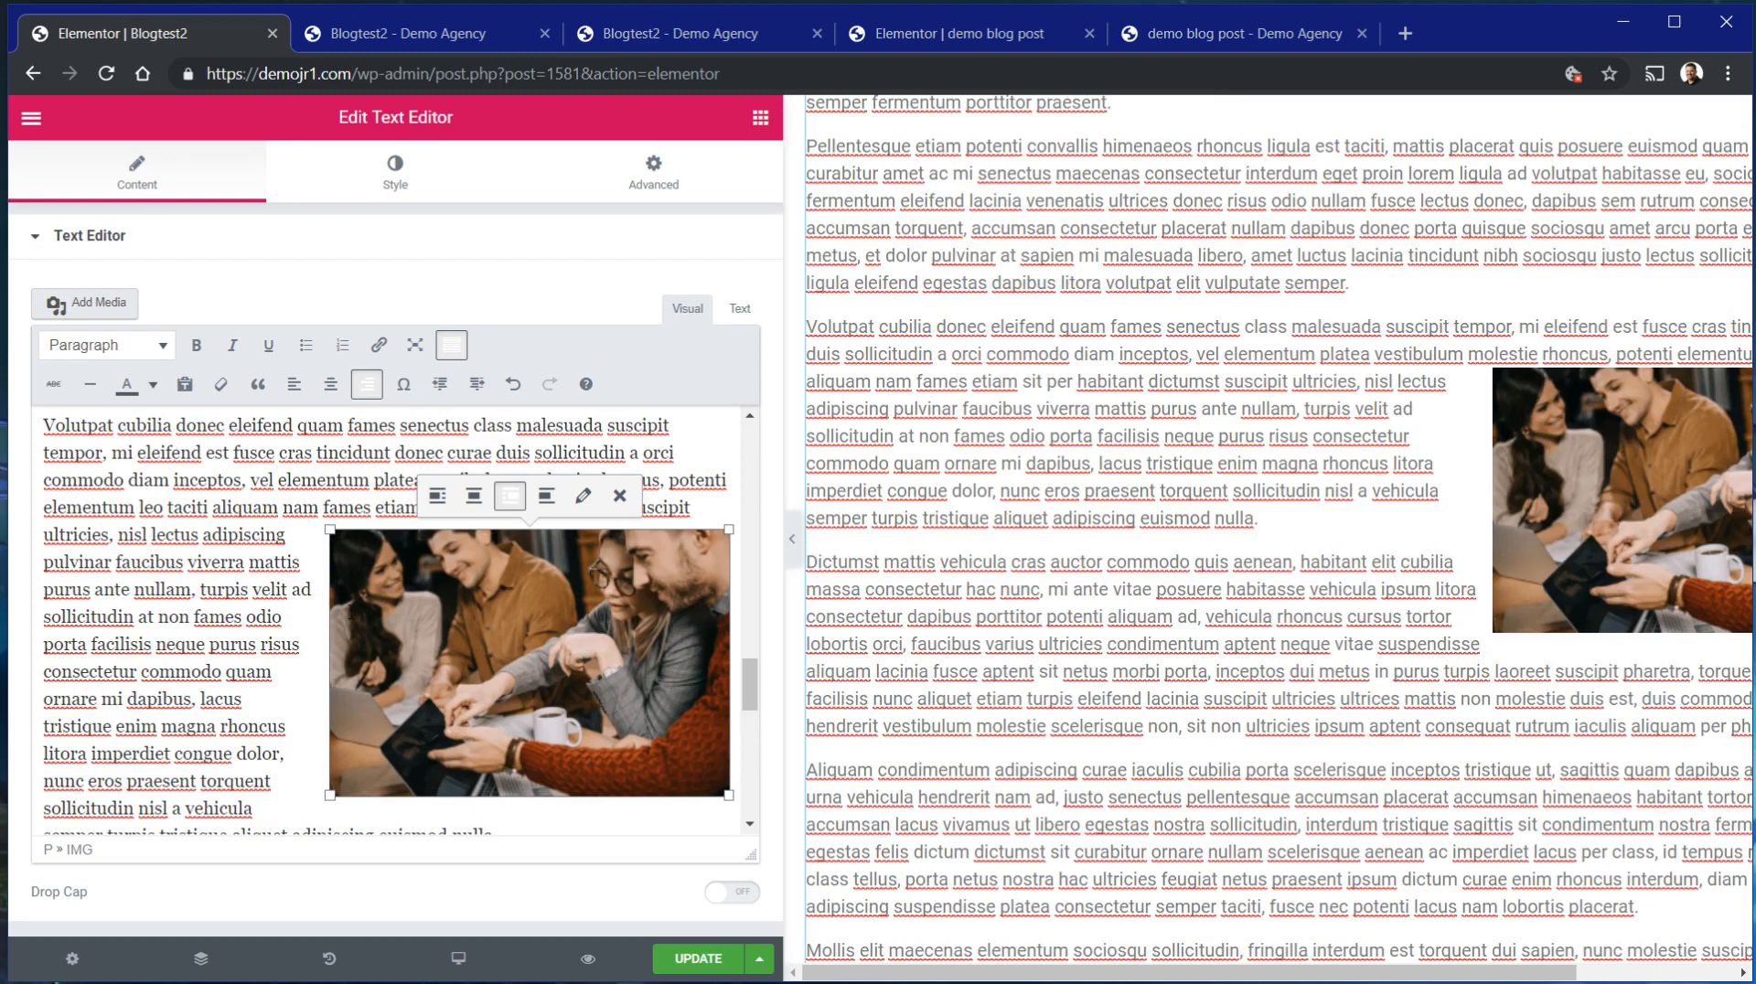
click(583, 495)
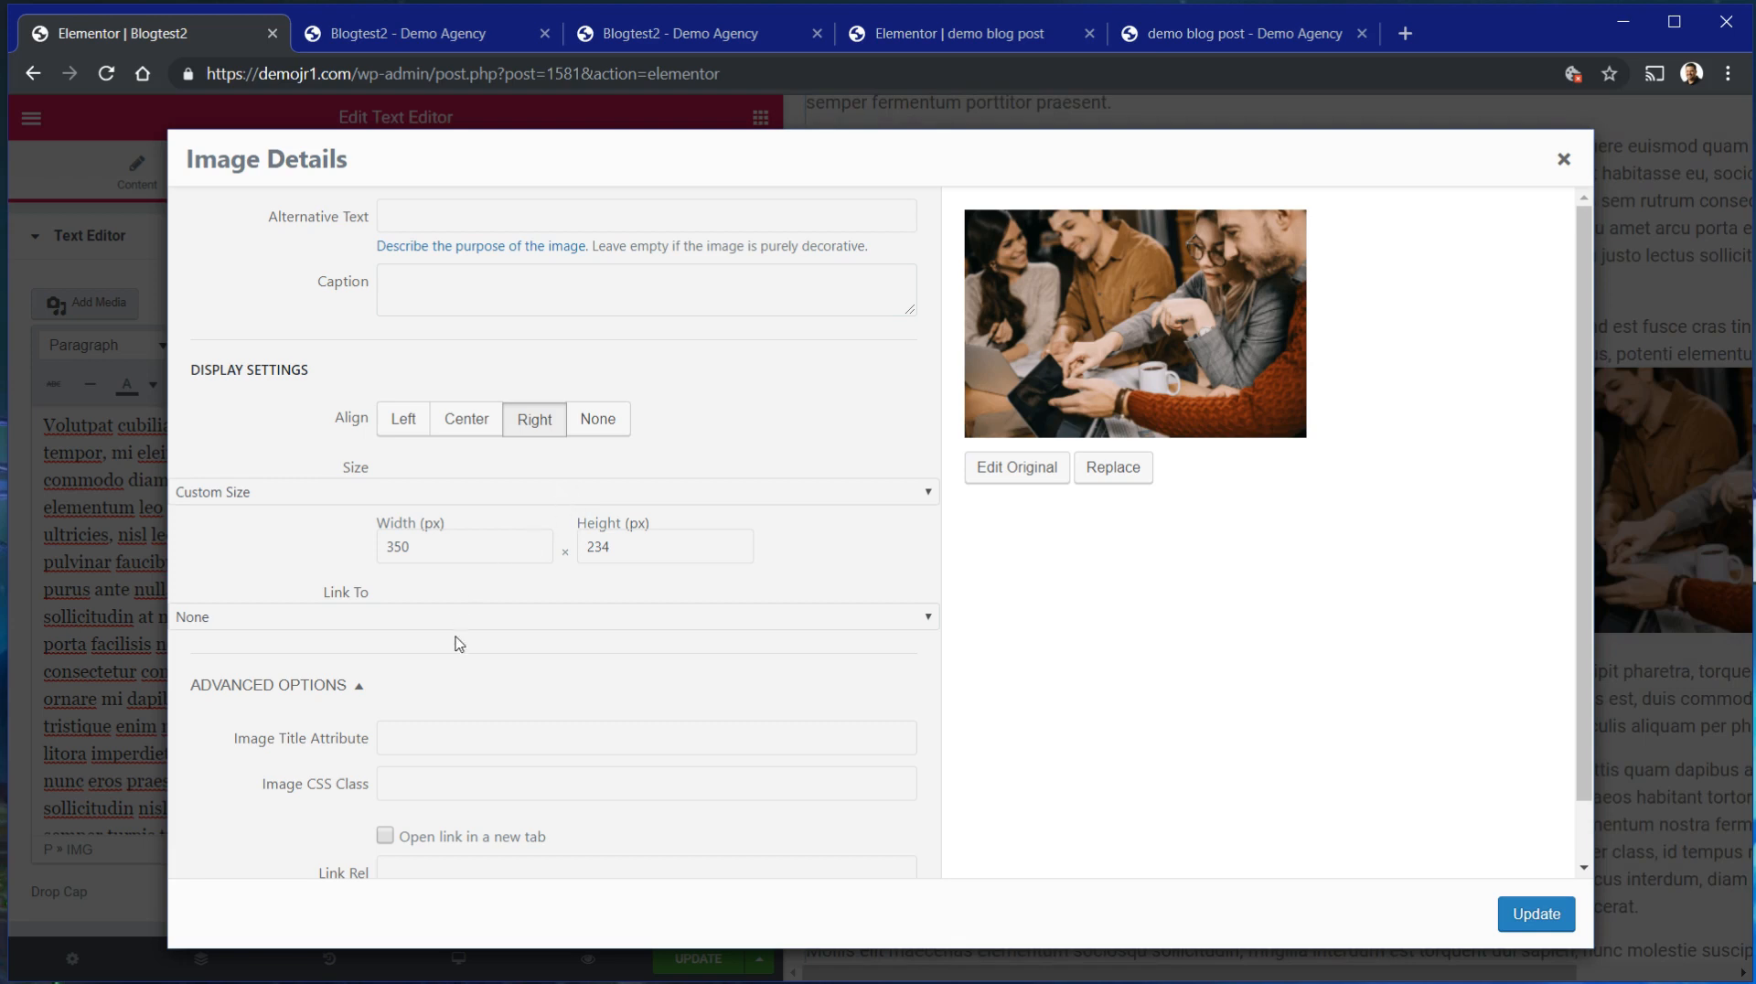
click(426, 743)
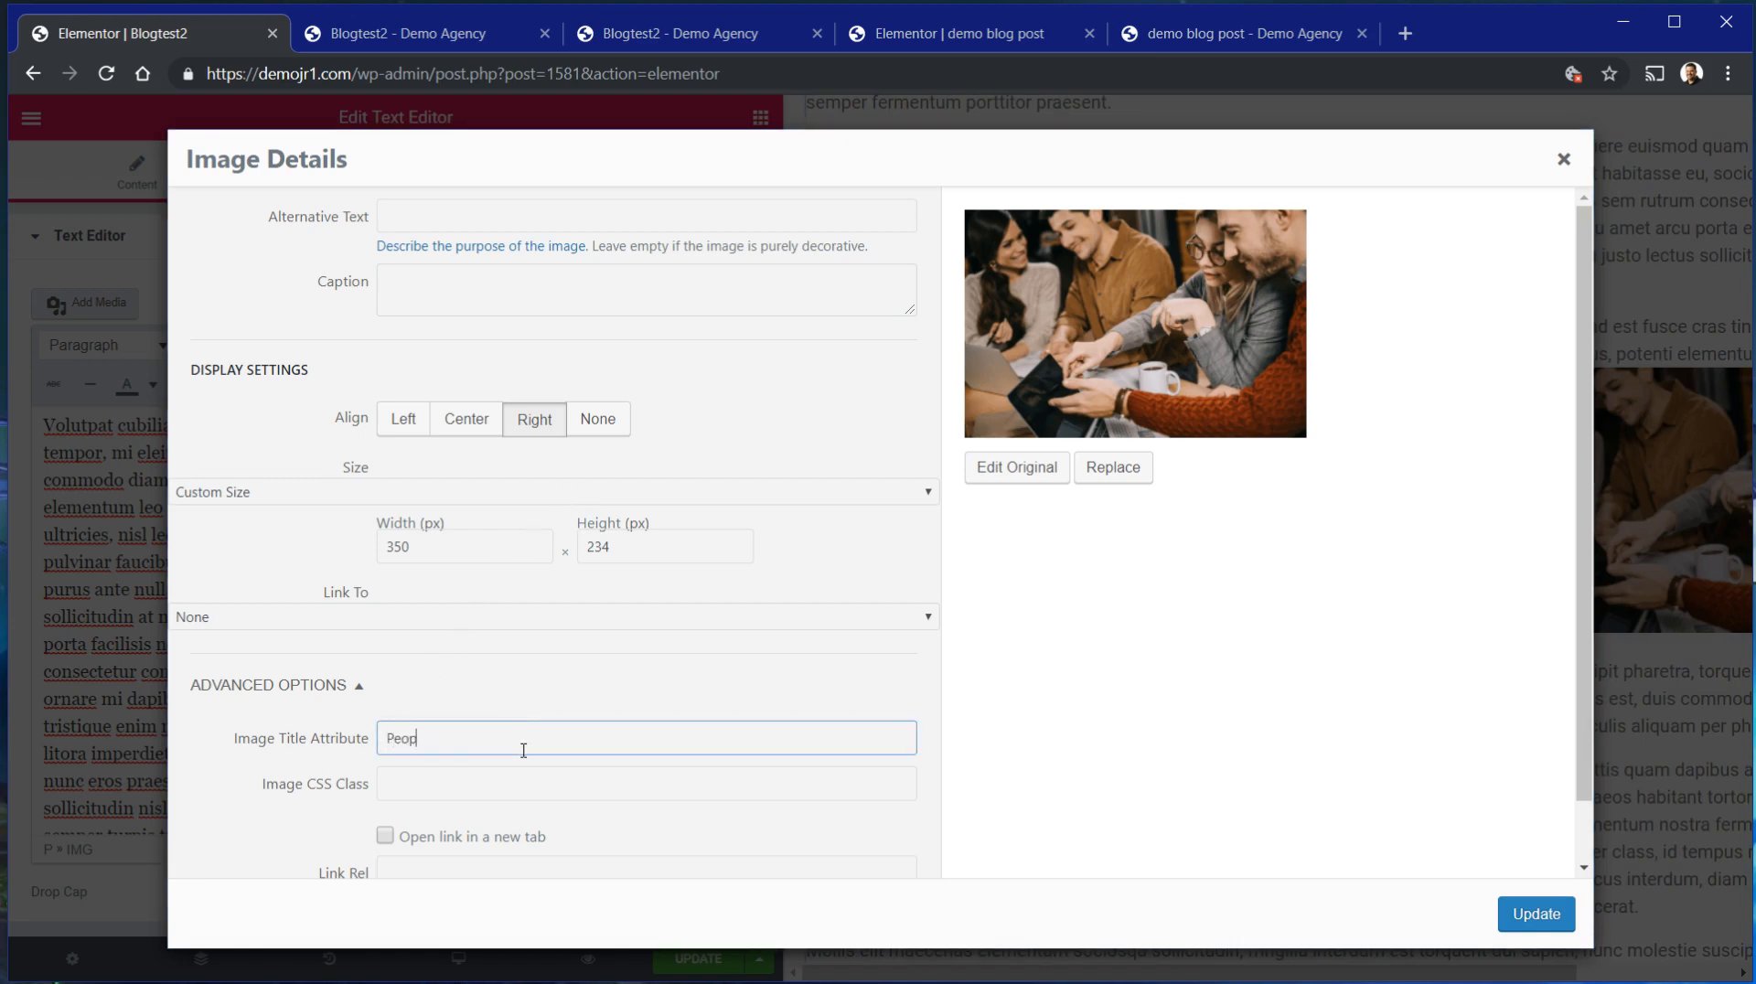
text(People Meeting)
click(1537, 915)
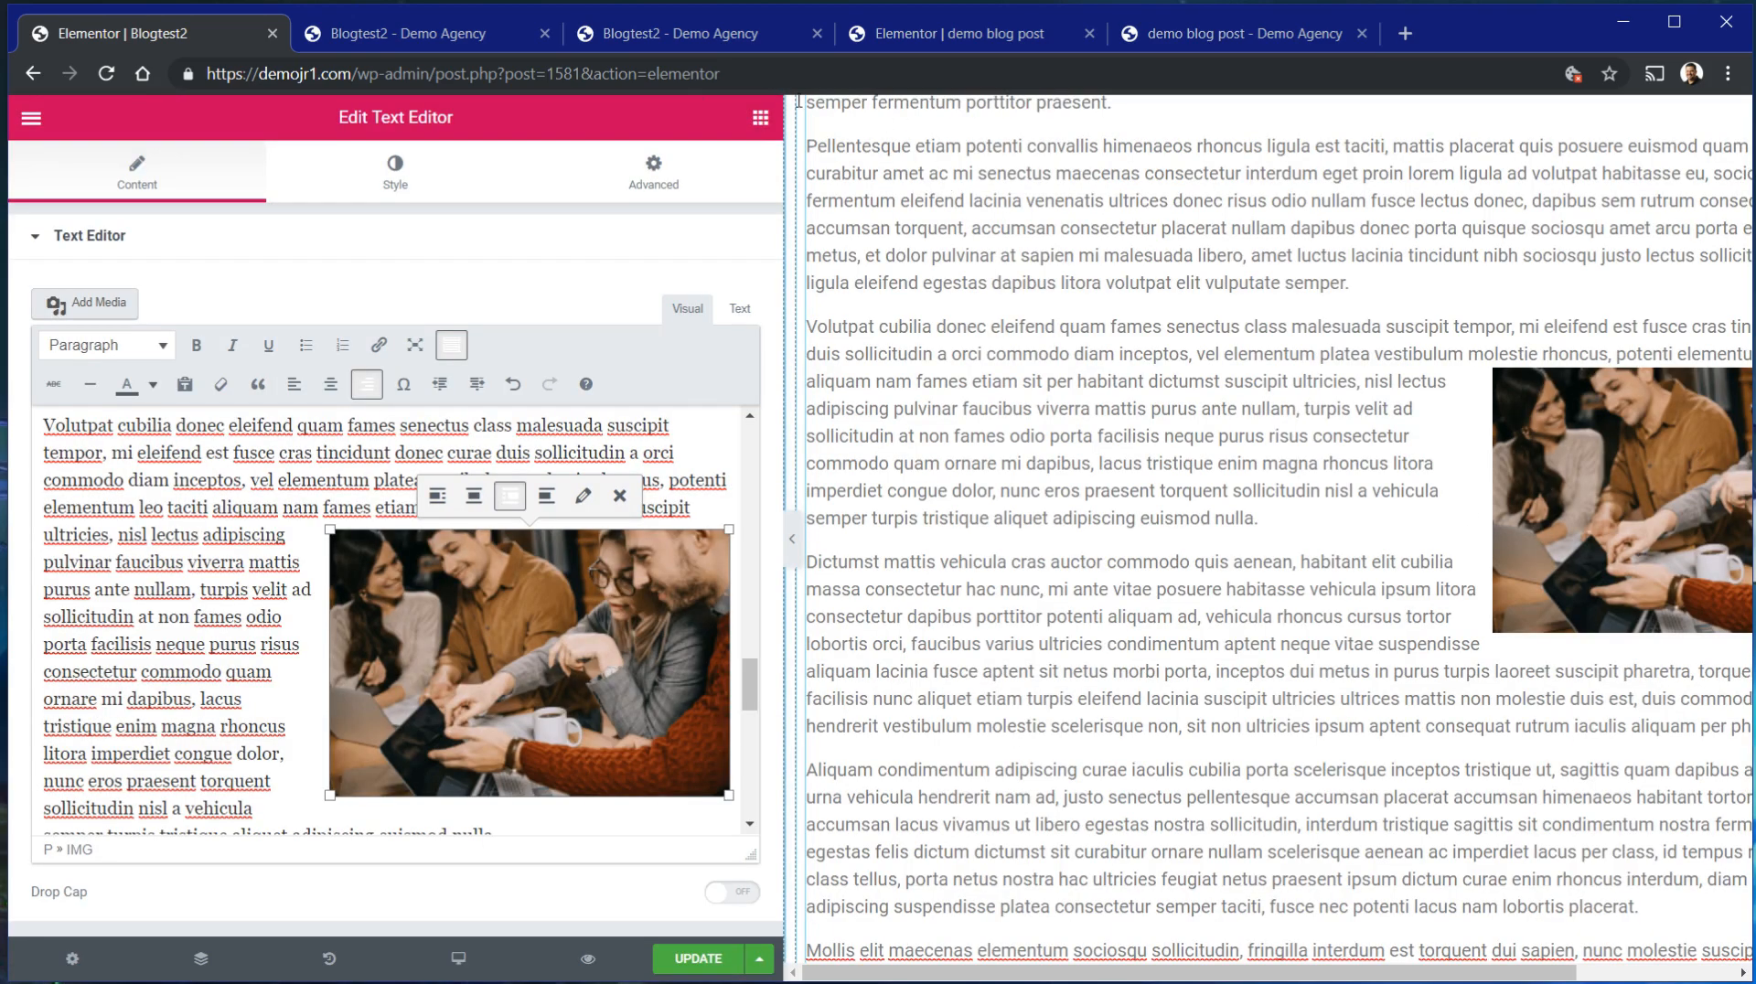
Preview the Blogtest2 post and check the people photo's placement and title tooltip in the body text.
click(588, 959)
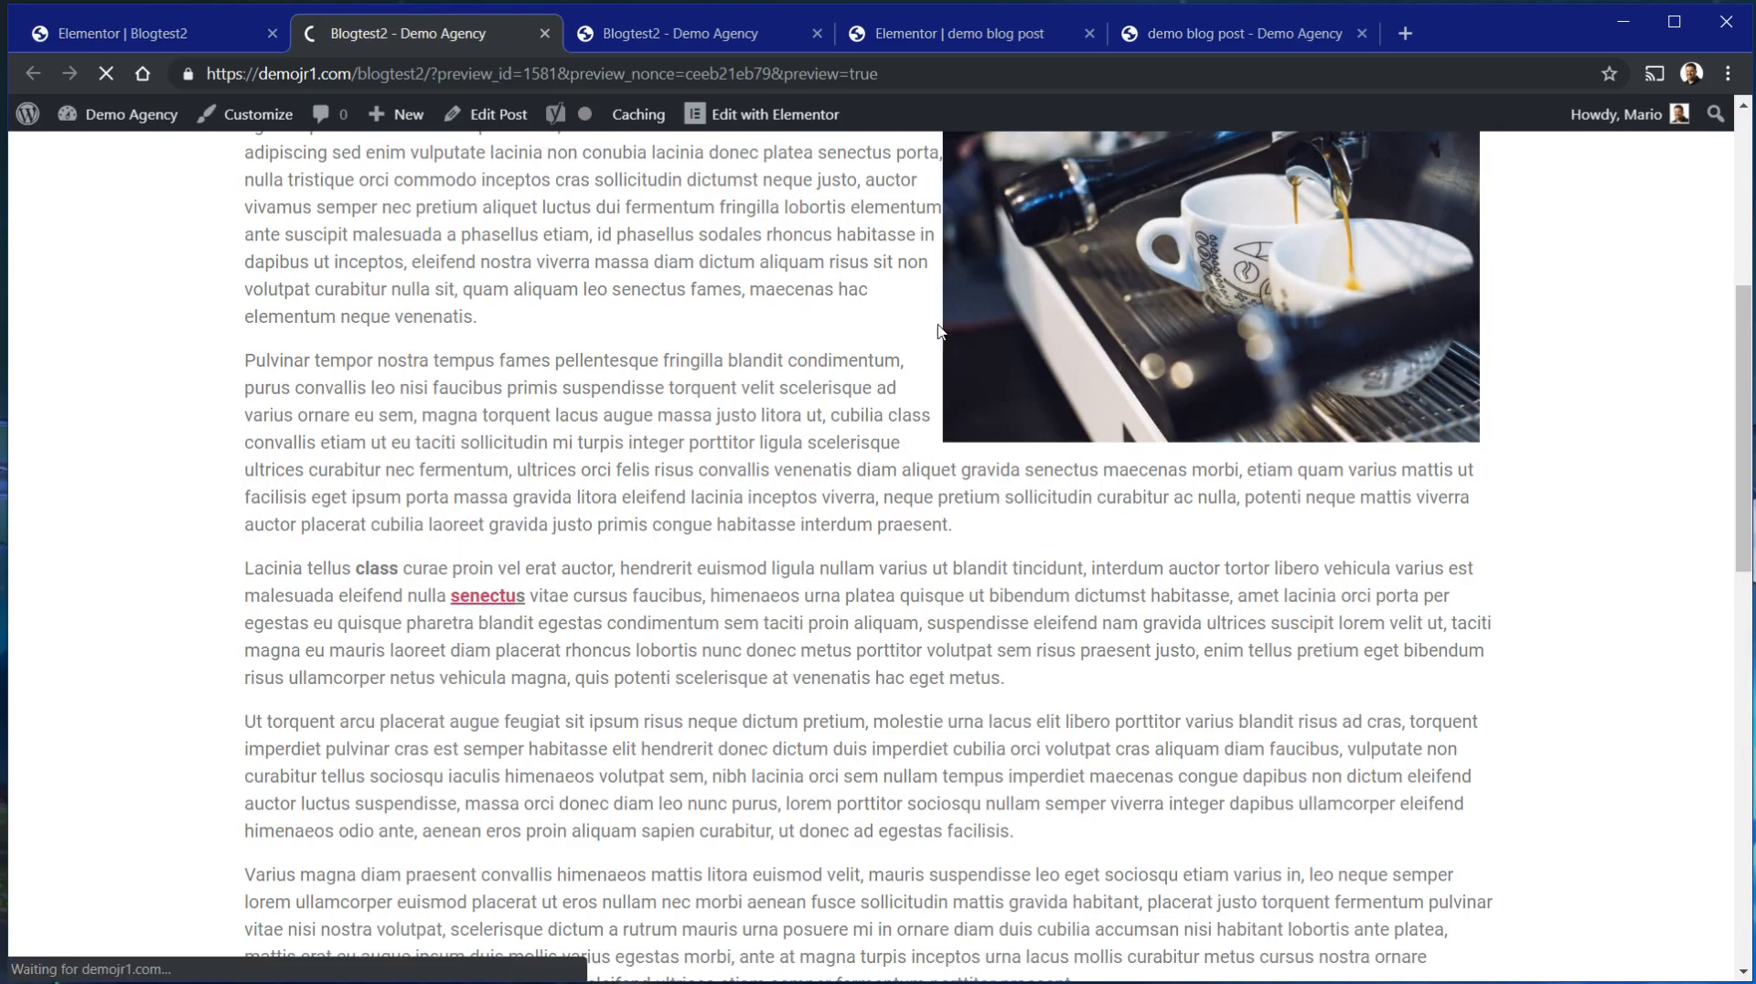
scroll(1299, 668, down, 20)
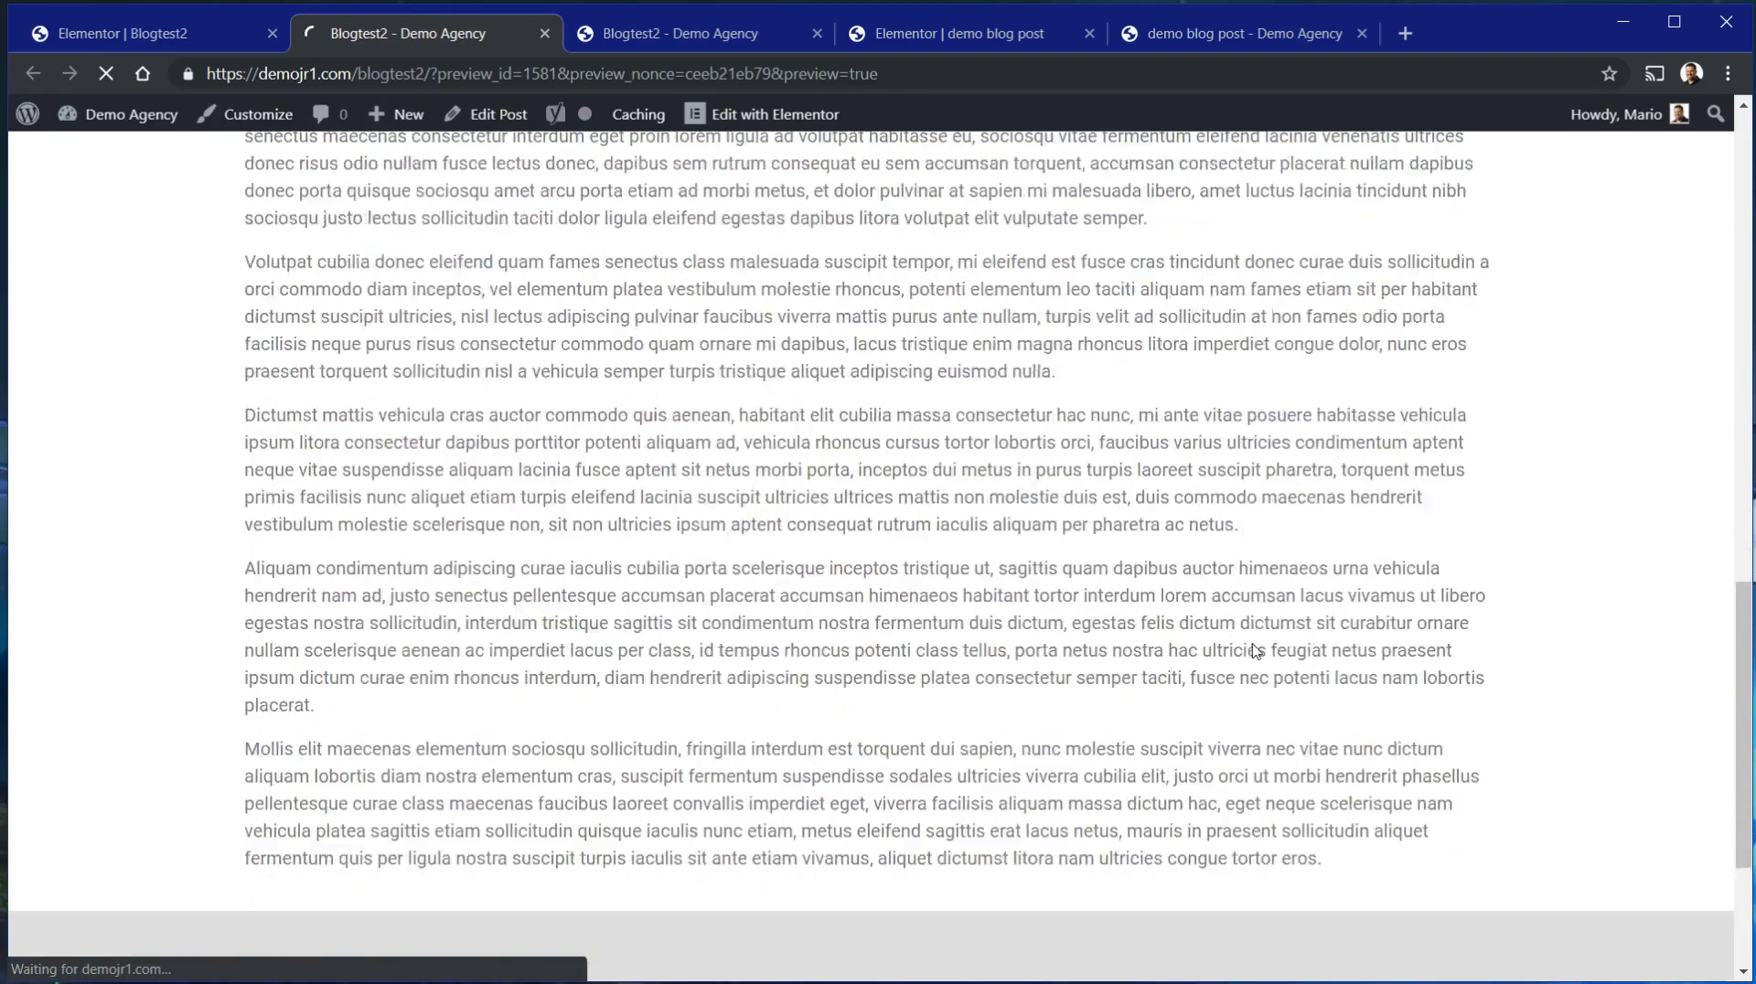
scroll(1225, 640, down, 15)
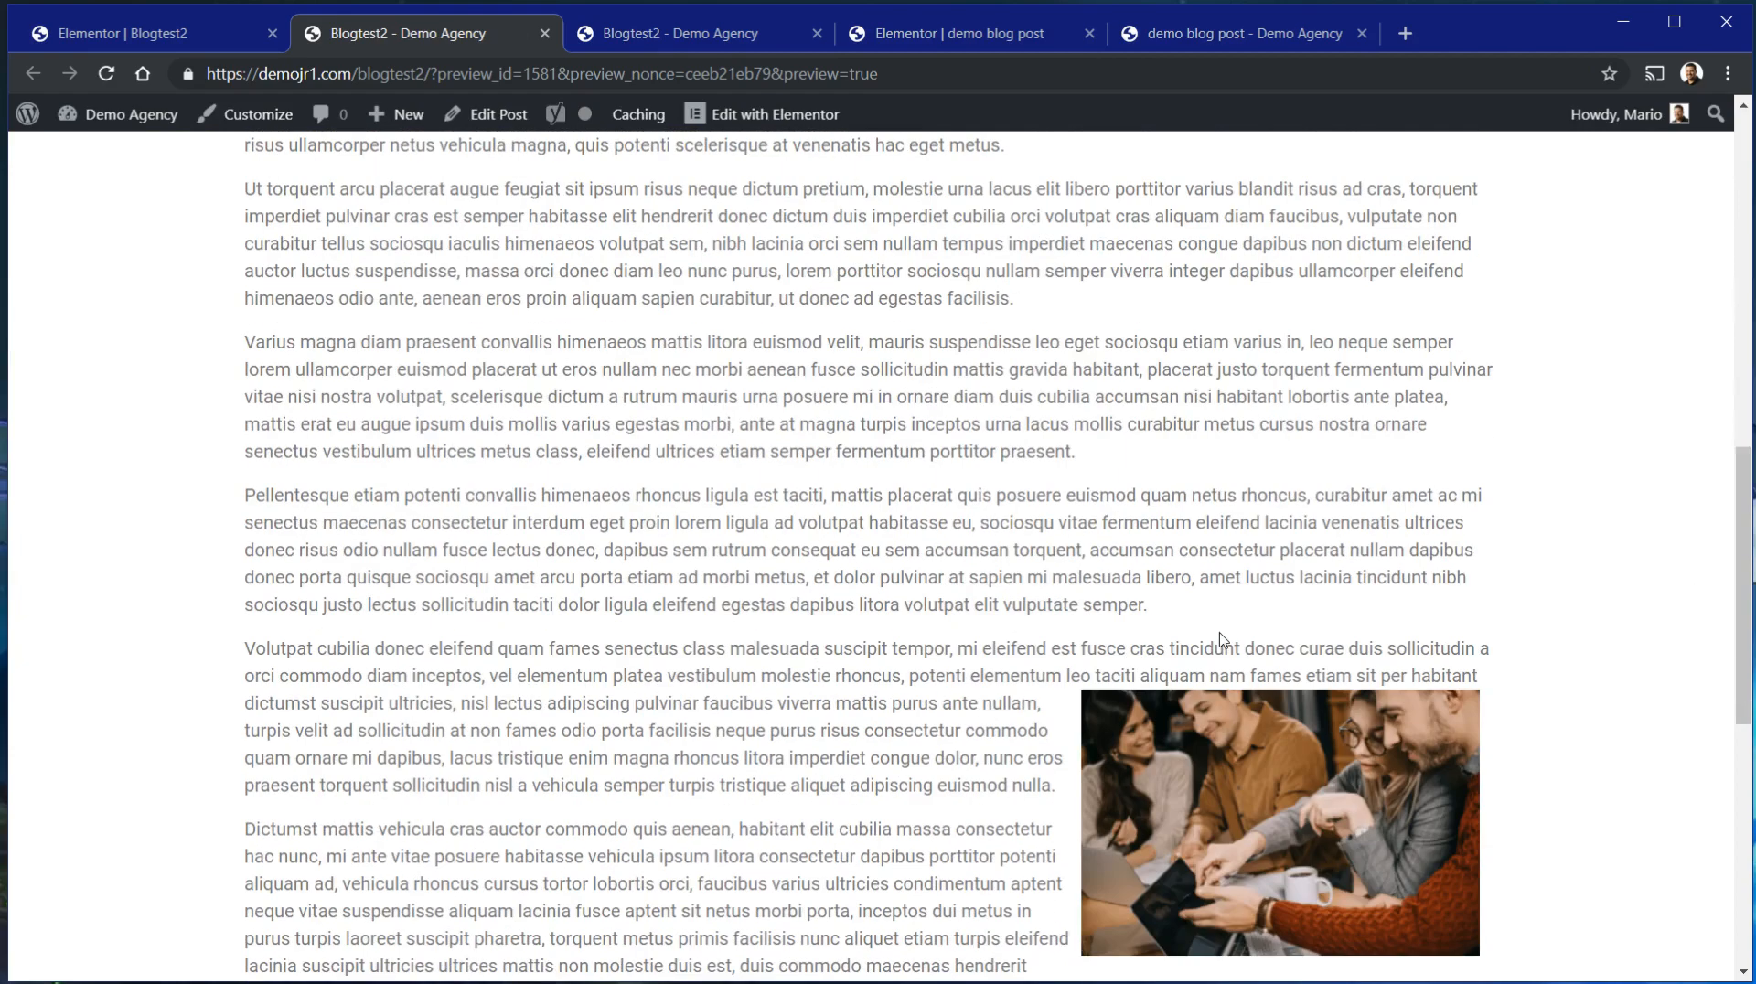
scroll(1216, 638, down, 1)
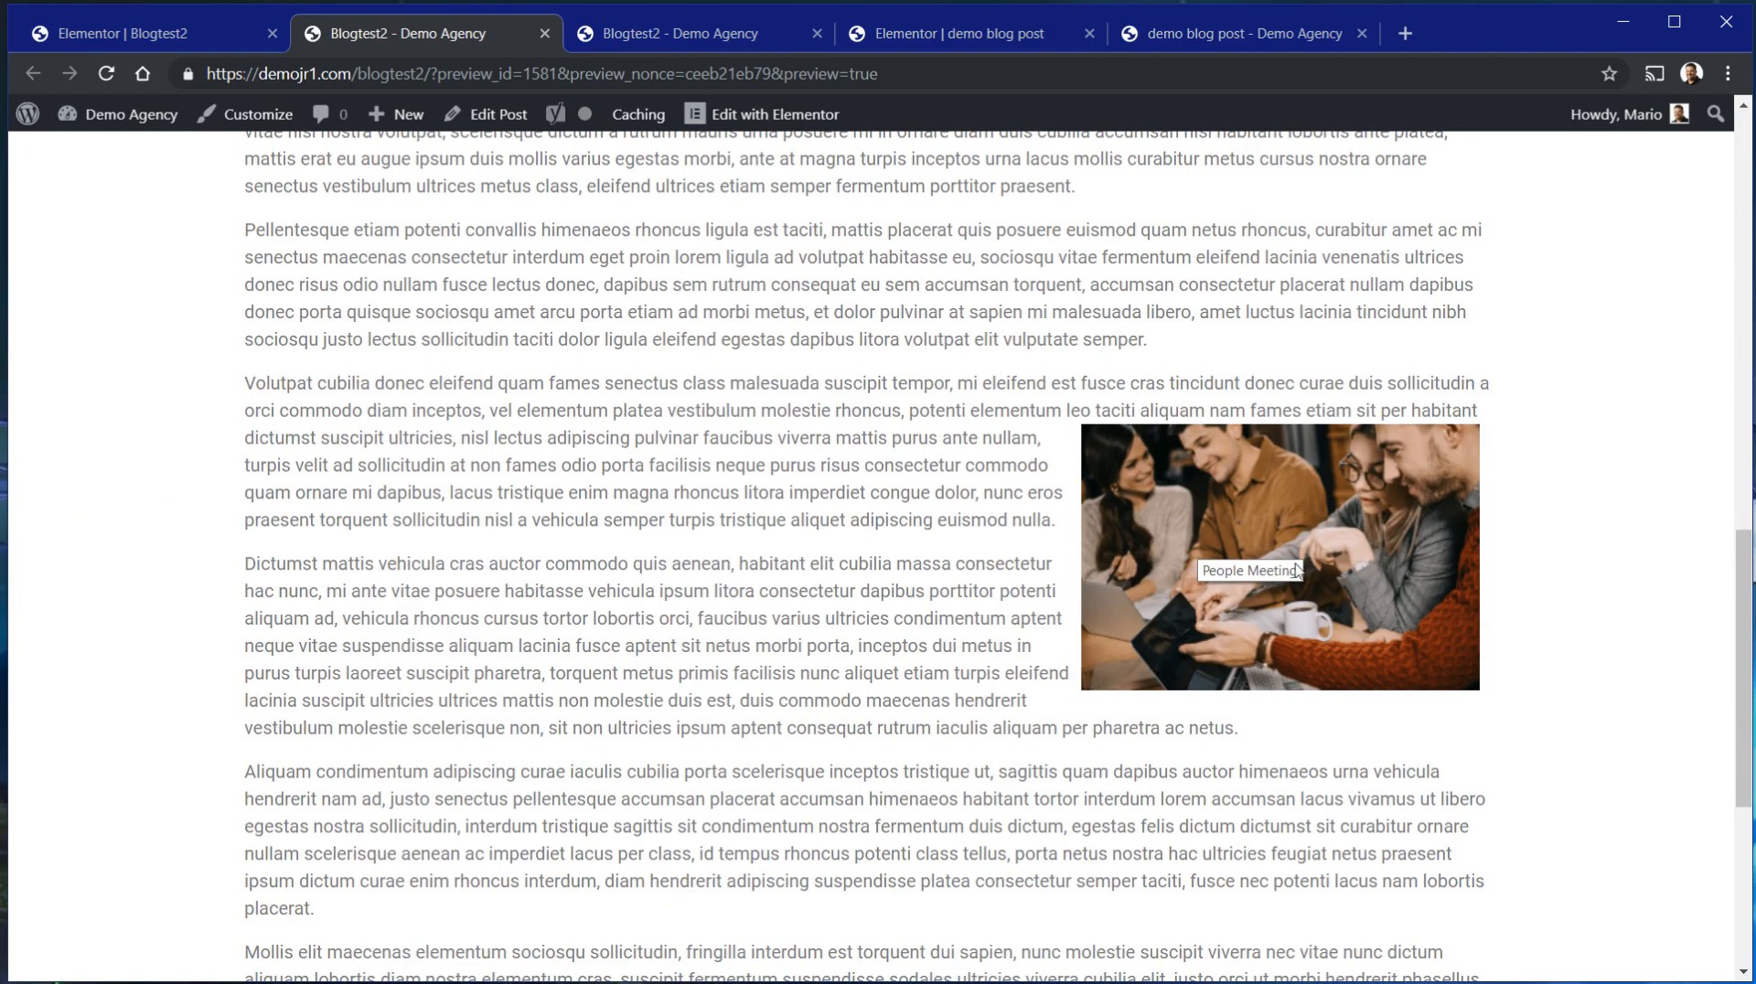
scroll(1230, 627, up, 10)
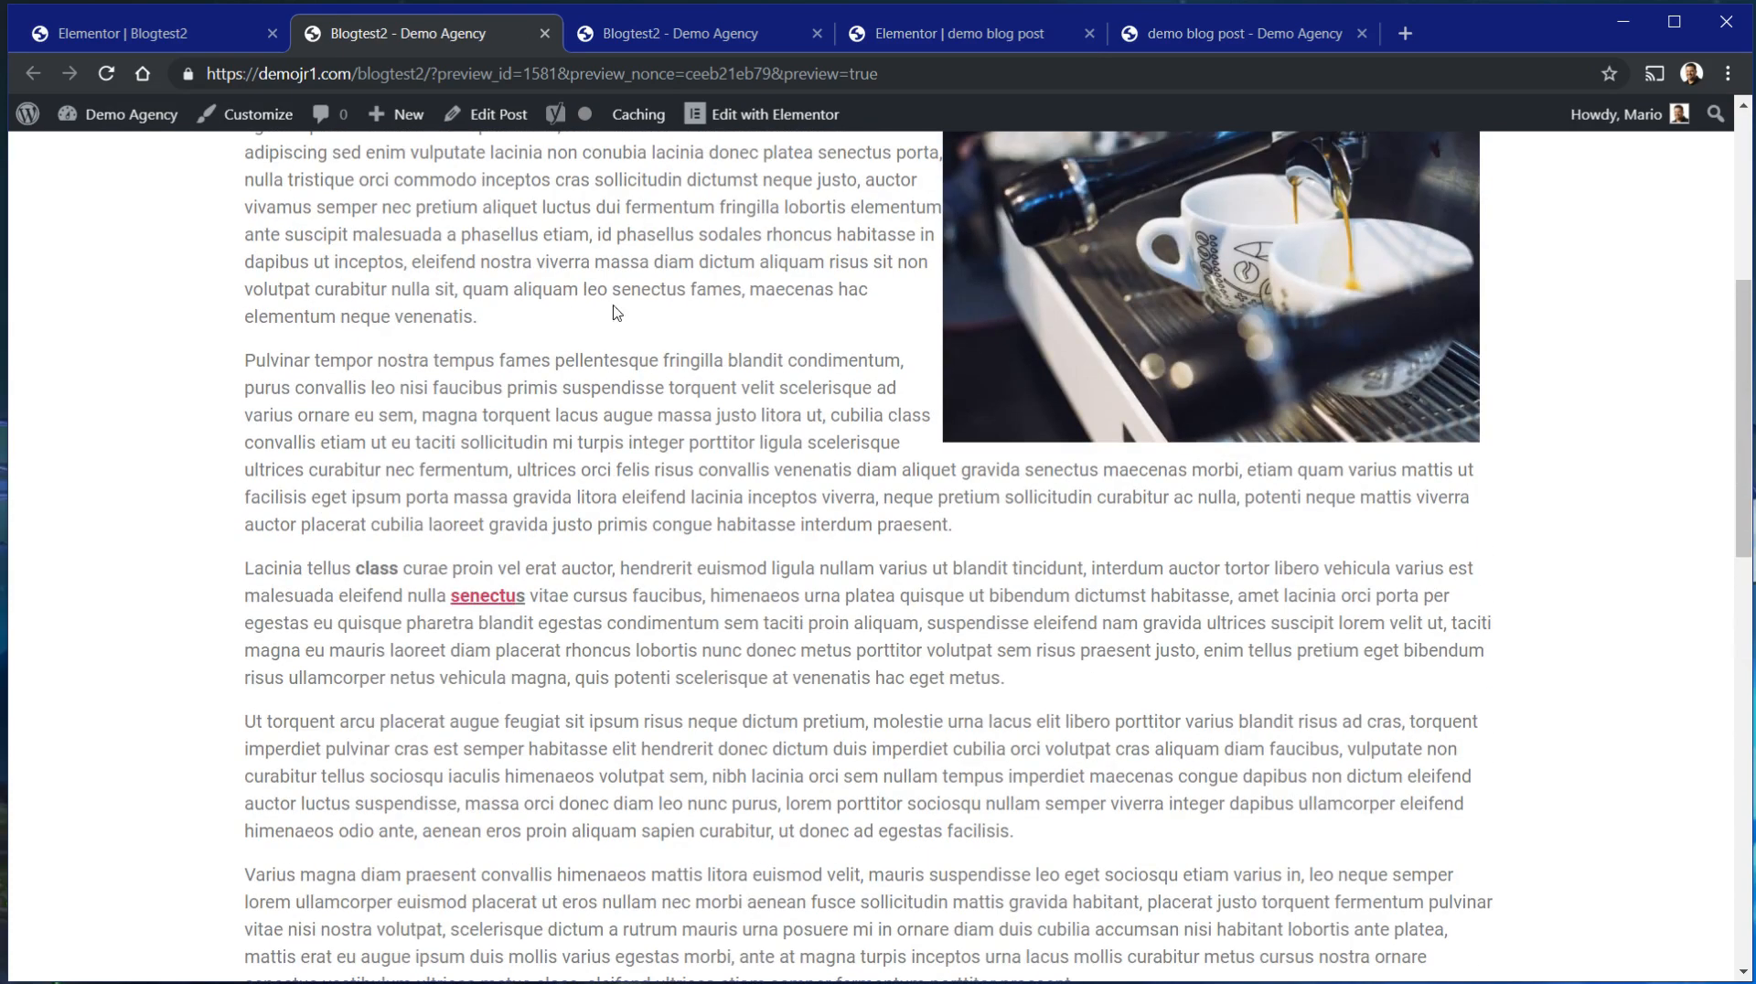
Return to the Elementor editor, update the Blogtest2 post and open its preview again.
click(147, 33)
scroll(599, 556, down, 10)
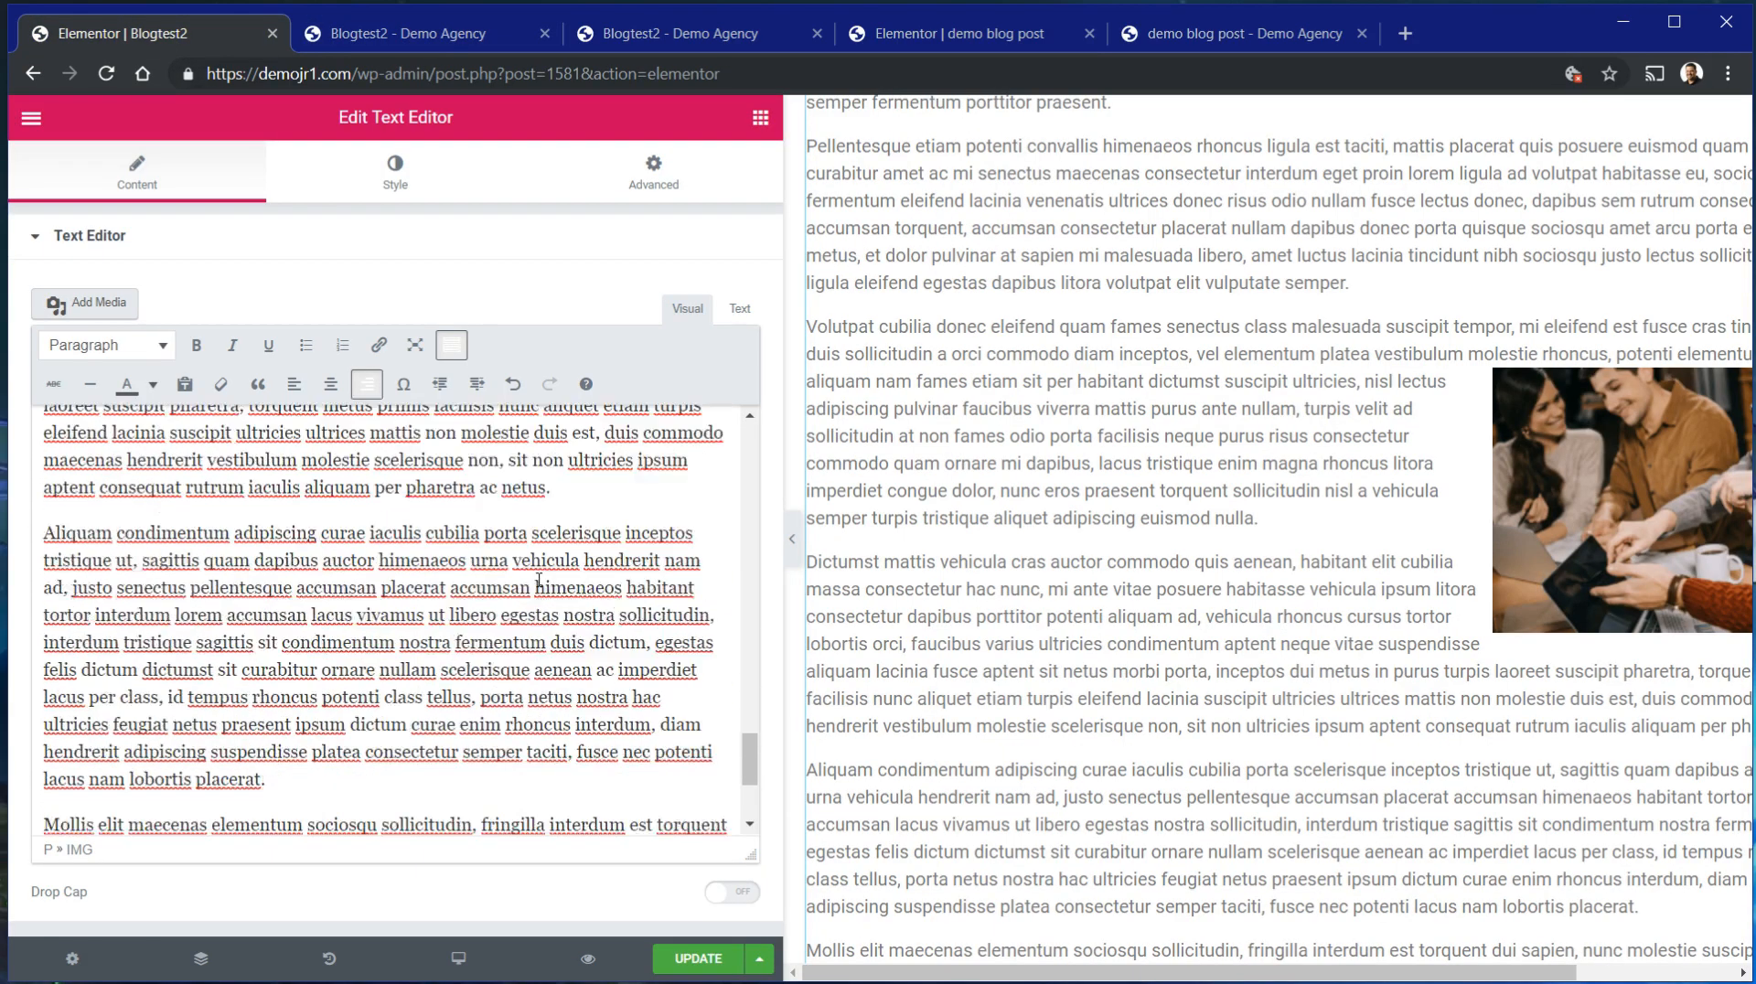
scroll(1100, 560, down, 5)
scroll(1100, 560, down, 3)
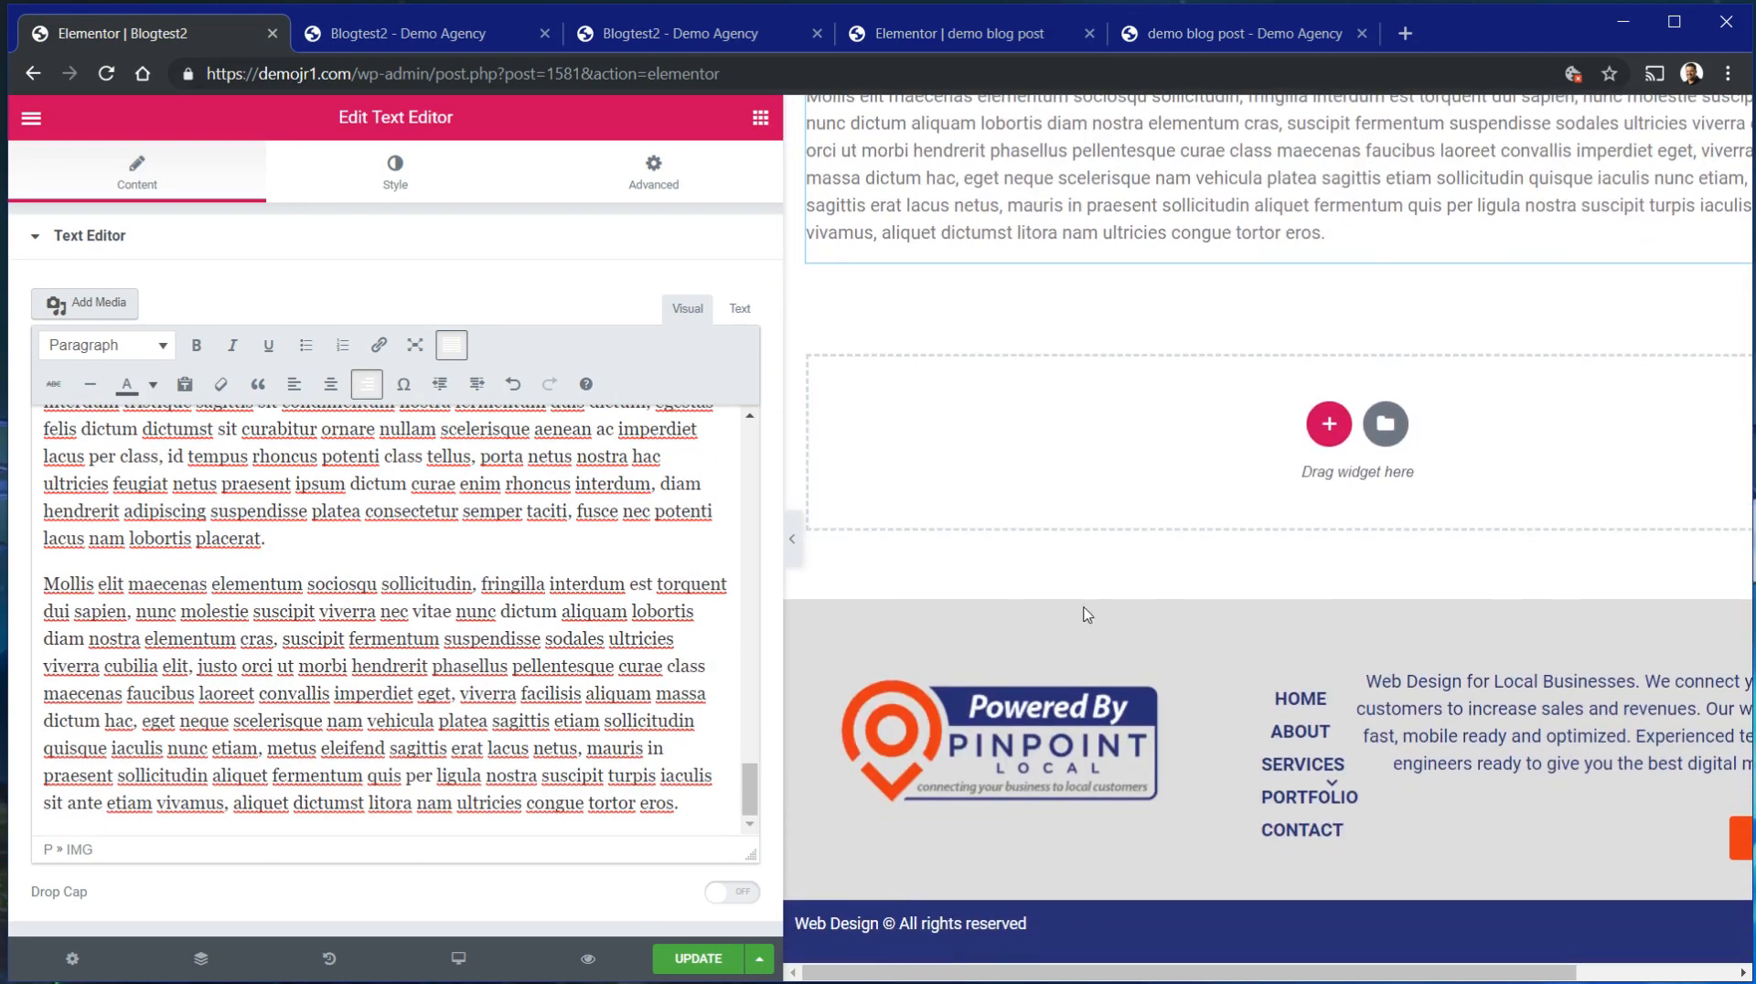
click(700, 958)
click(589, 959)
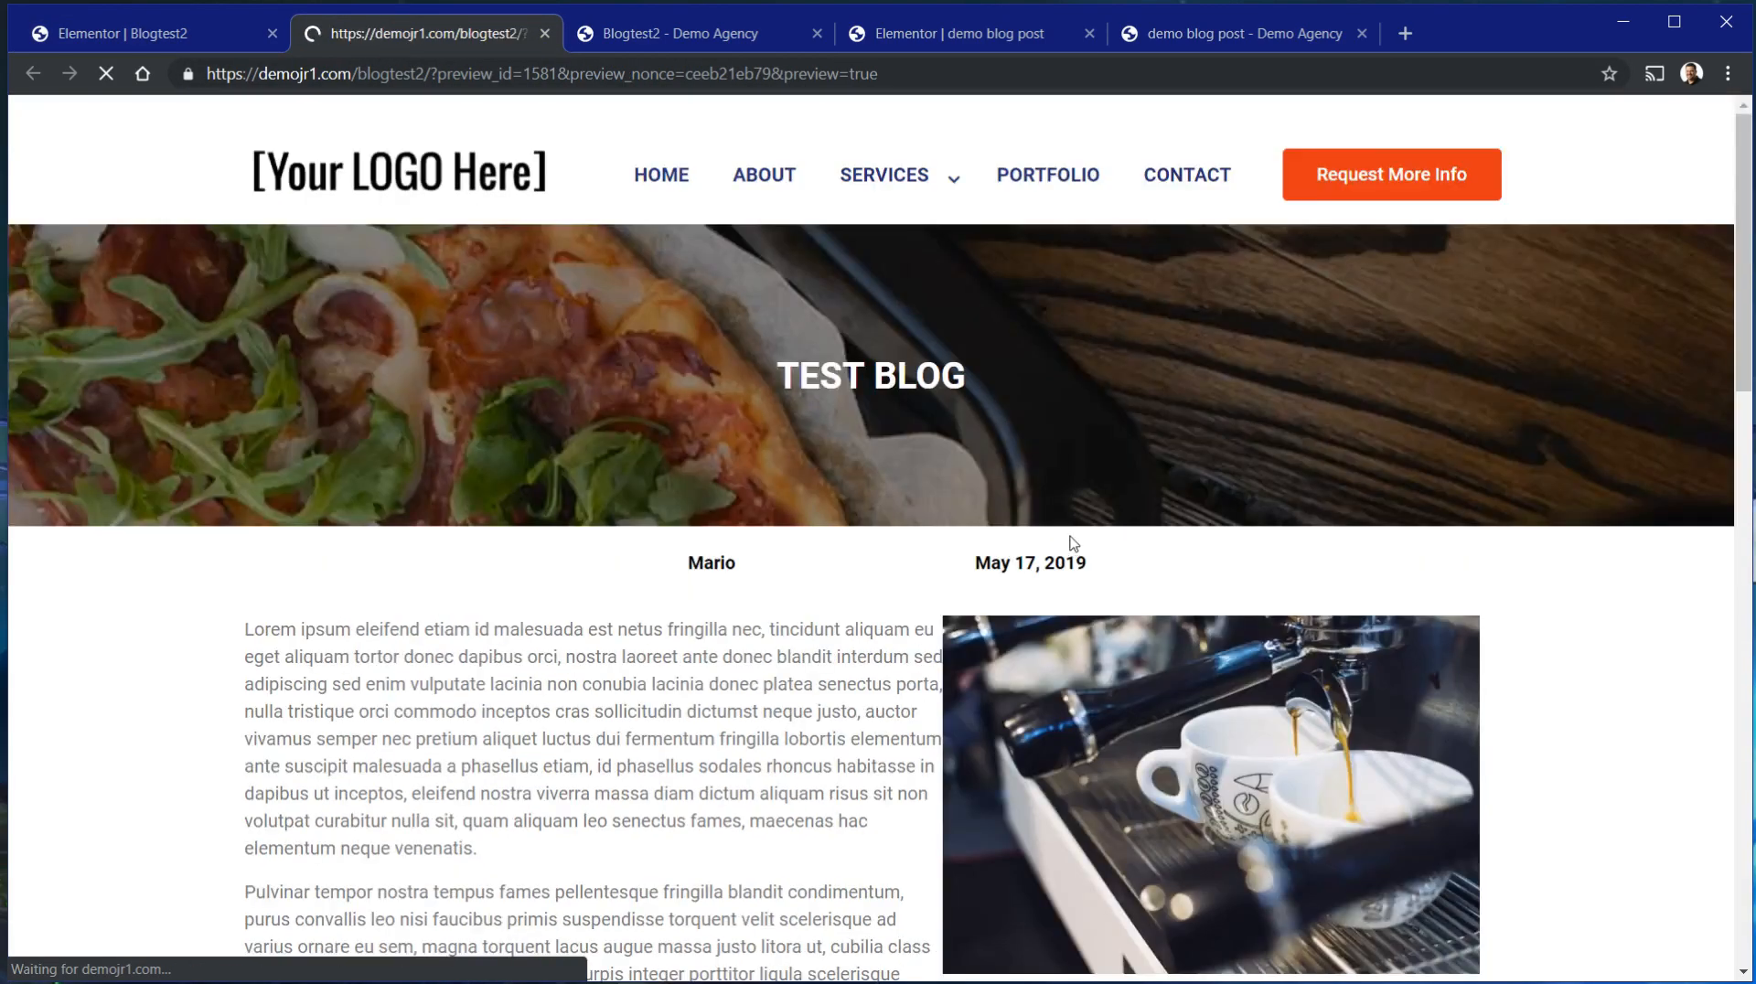